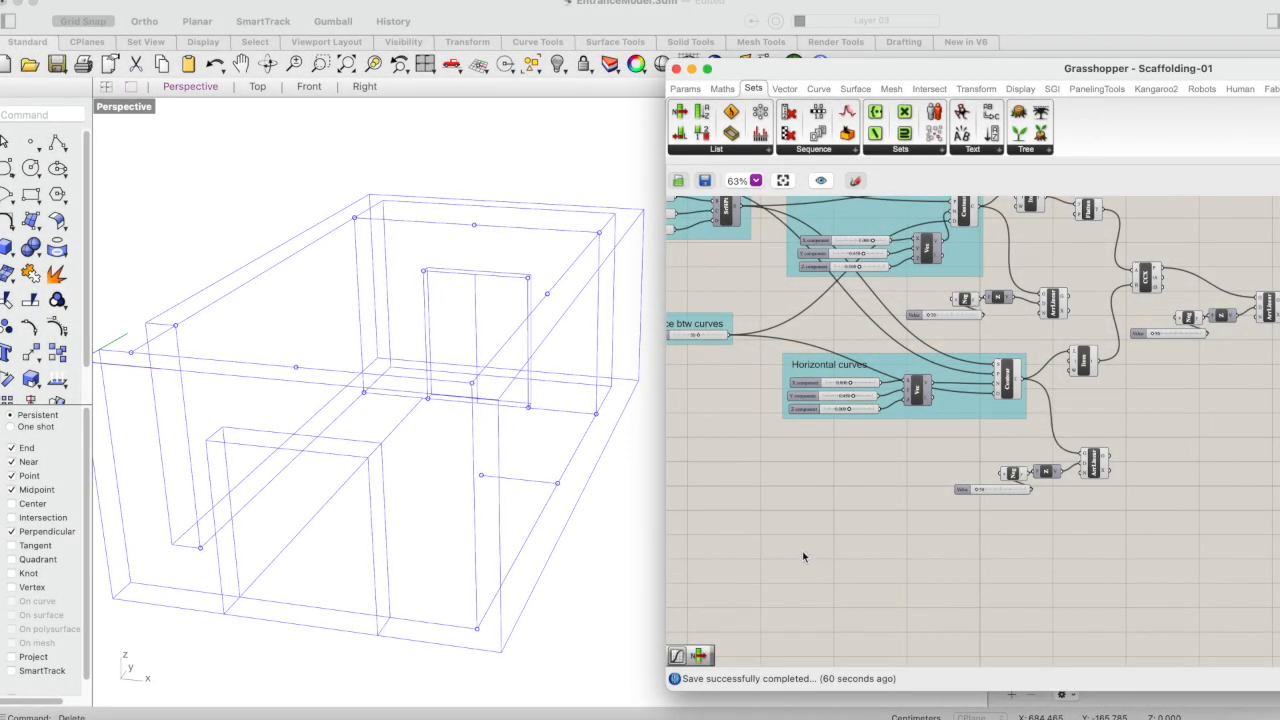
# - Place a point object at the lower inner corner of the front opening, where the floor lines meet
pyautogui.click(241, 63)
pyautogui.moveTo(331, 180); pyautogui.dragTo(357, 146)
pyautogui.press('Return')
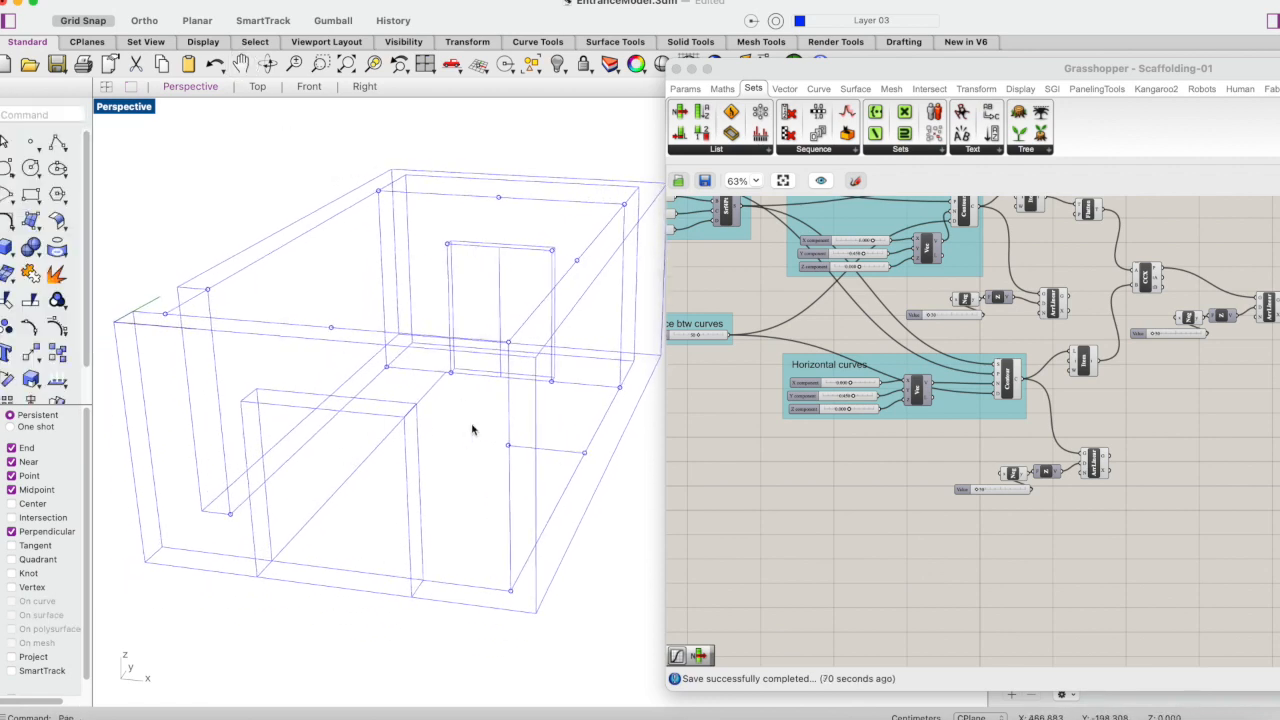
pyautogui.click(31, 142)
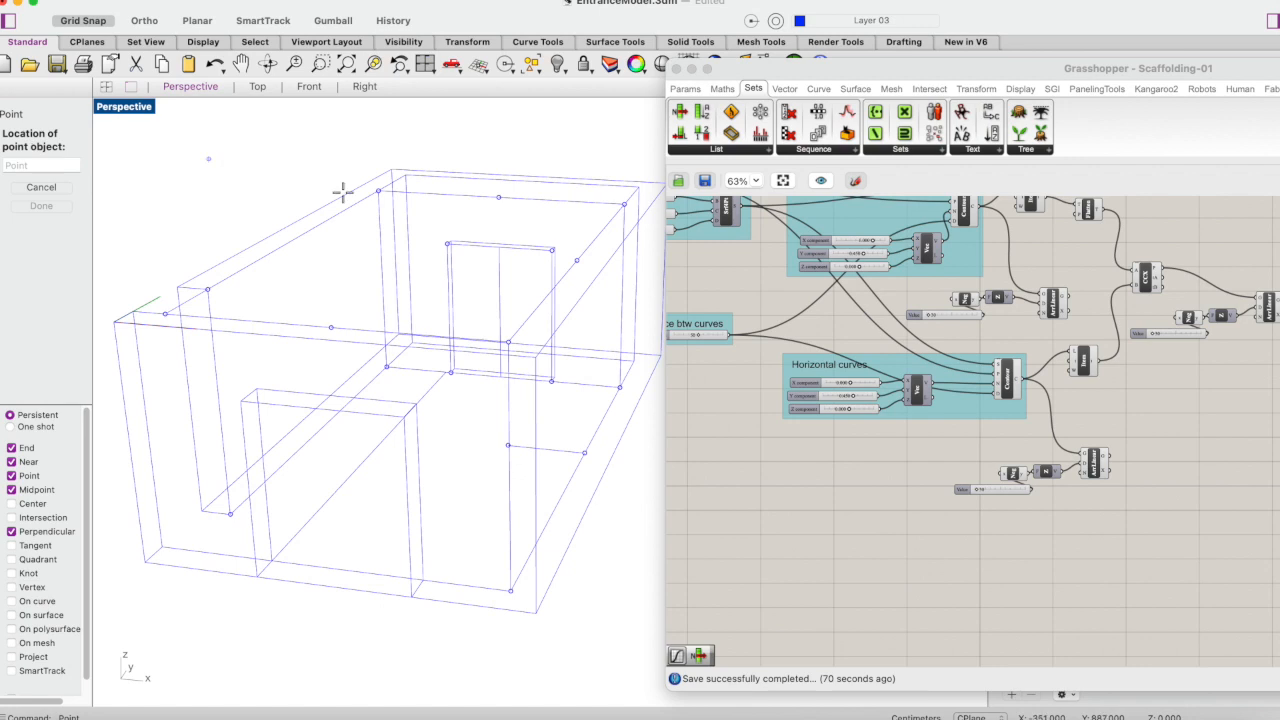
pyautogui.click(277, 560)
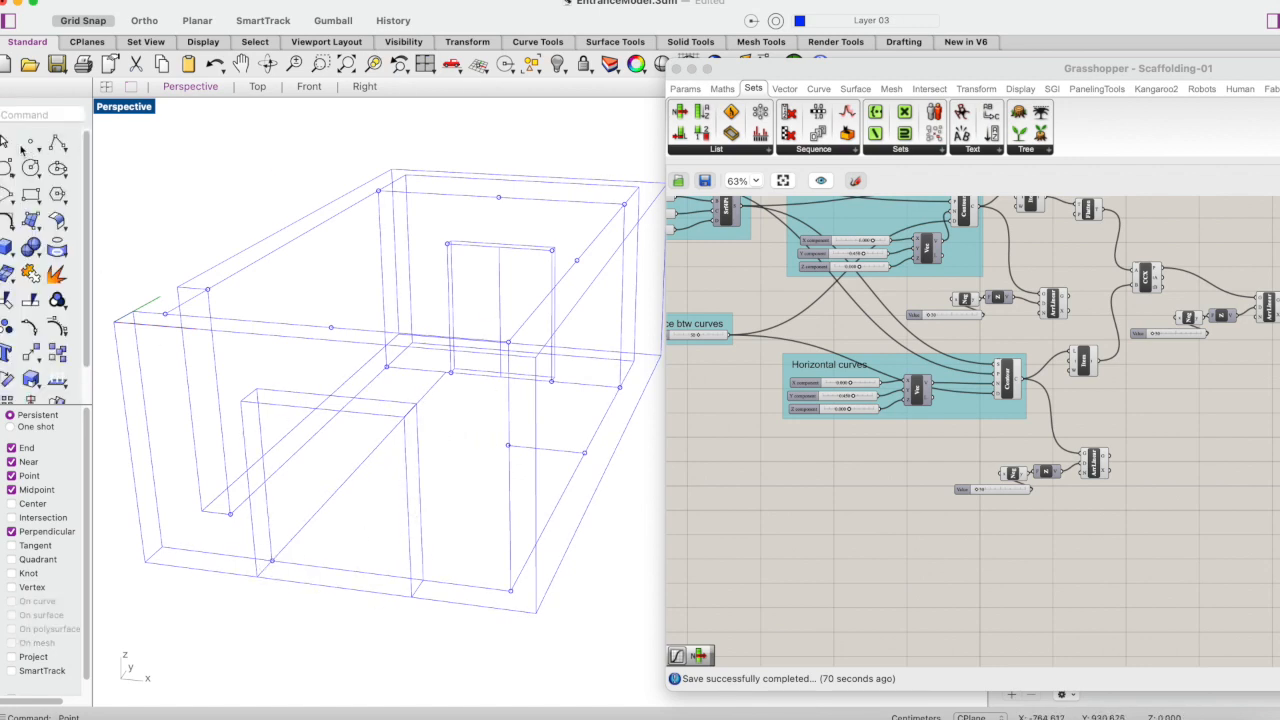
pyautogui.press('Return')
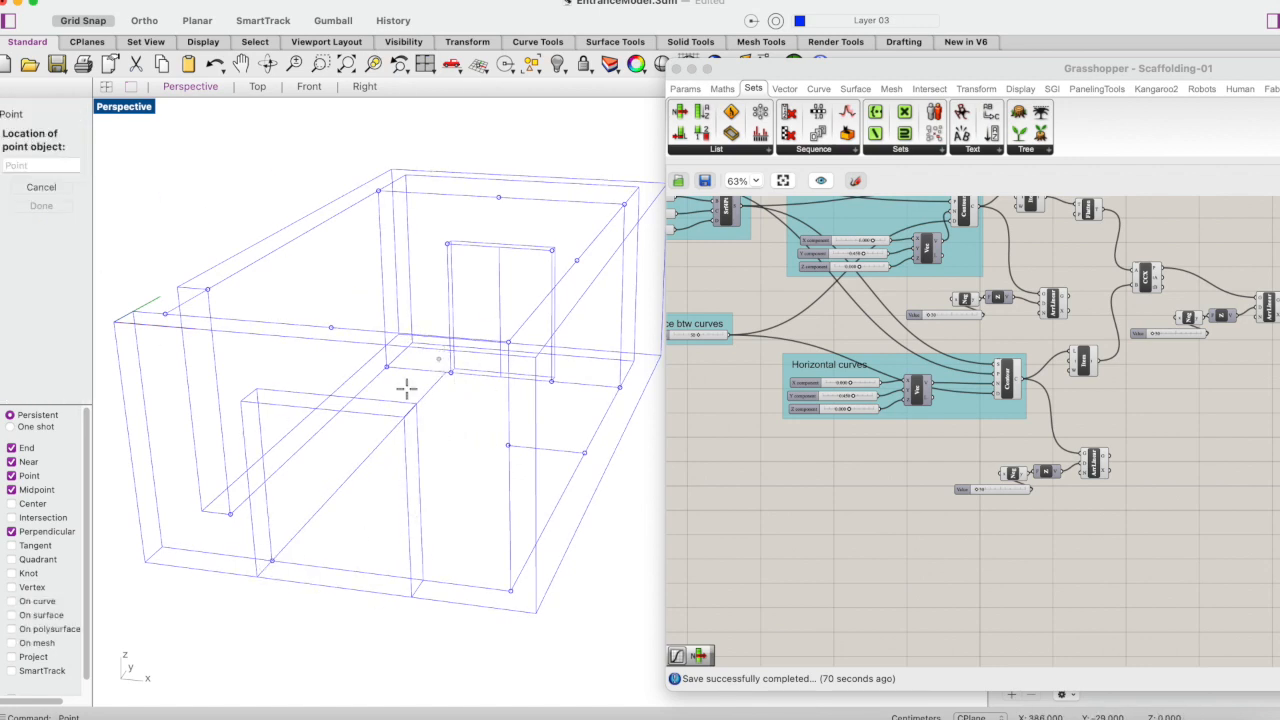
pyautogui.click(294, 565)
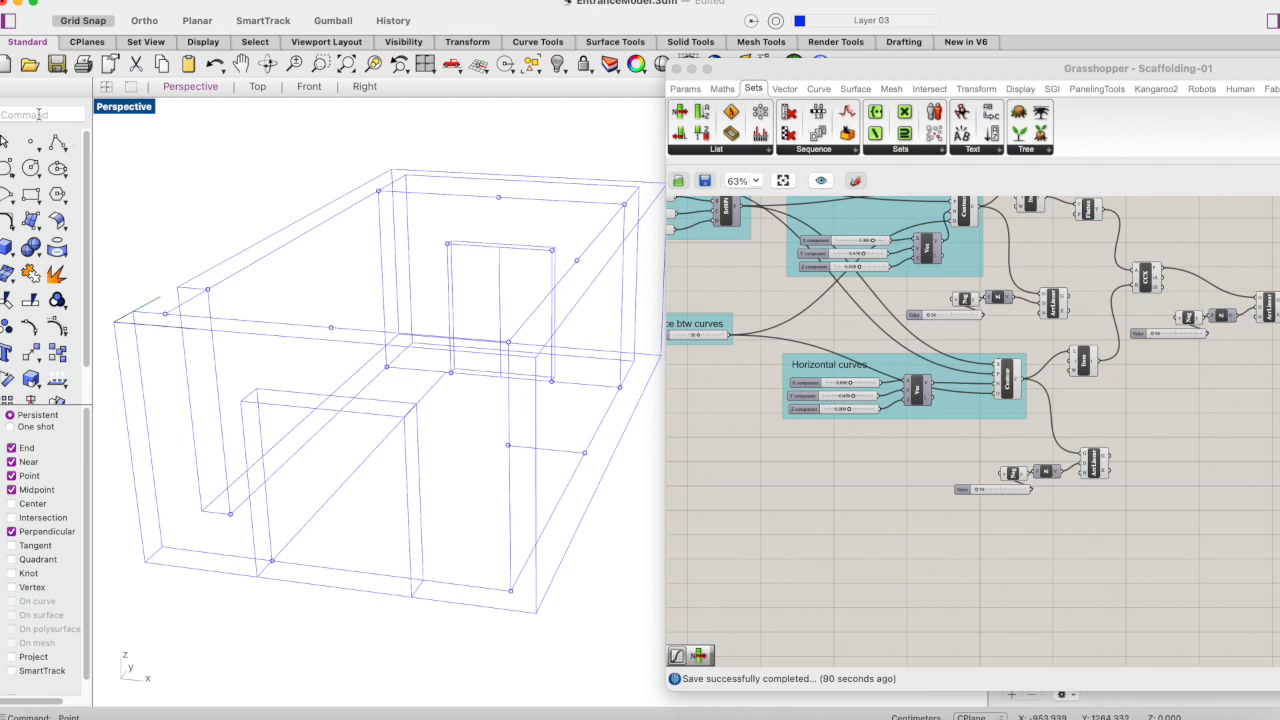
pyautogui.click(452, 373)
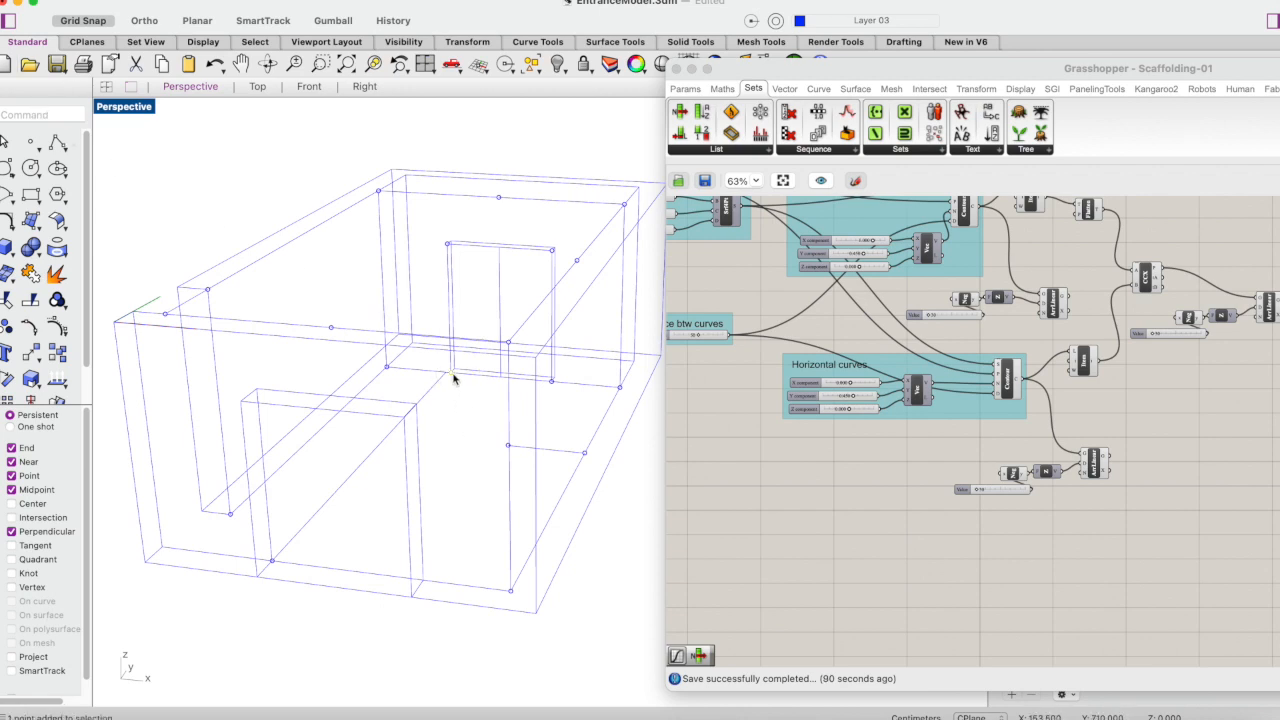
pyautogui.click(275, 564)
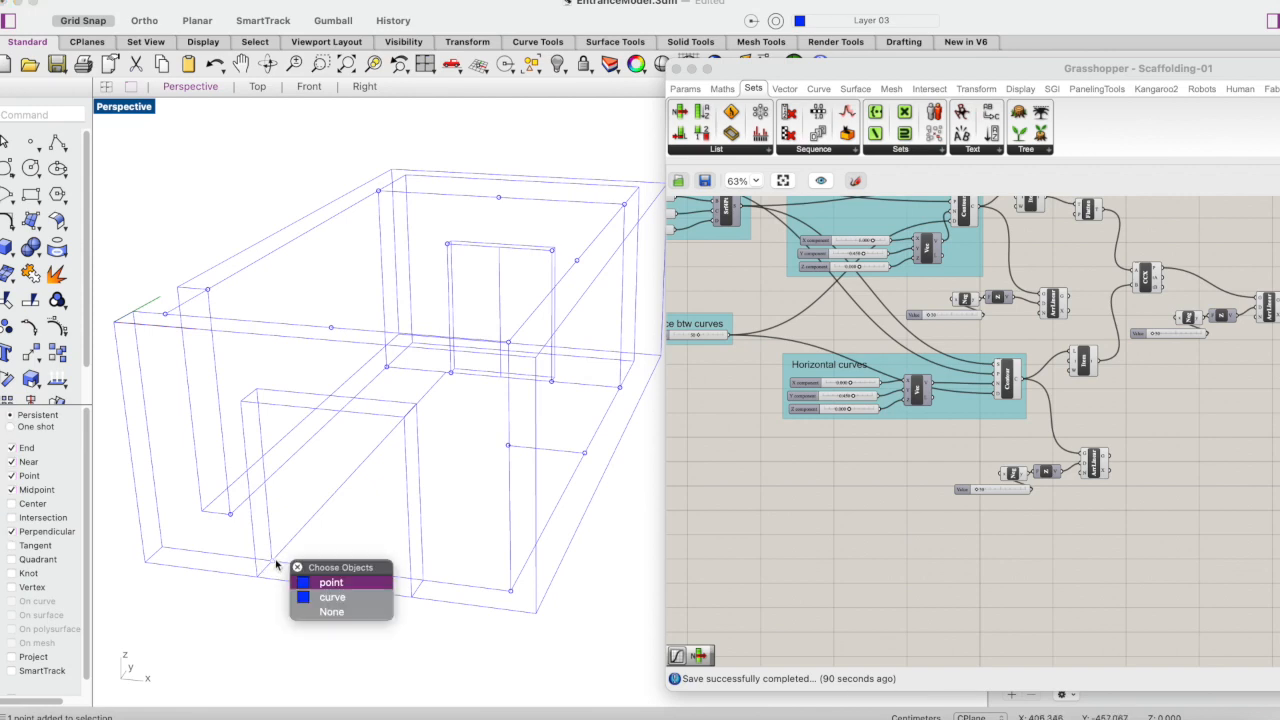
pyautogui.click(330, 583)
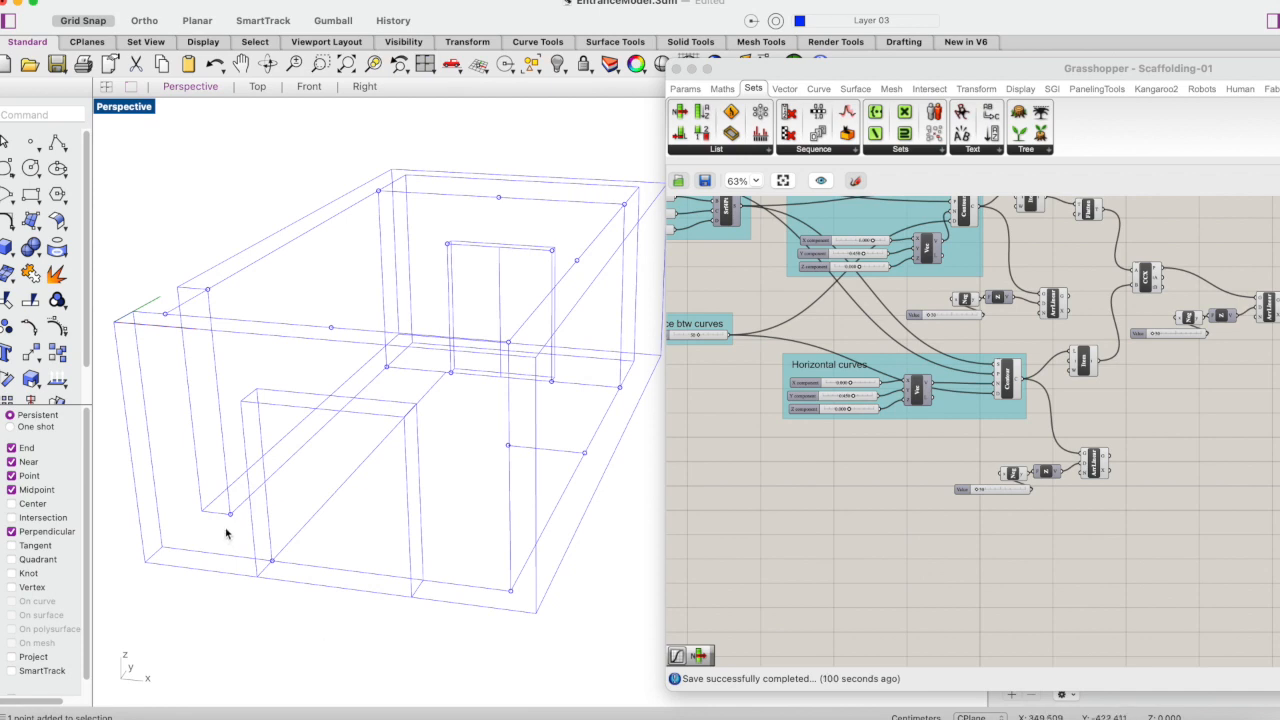
# - Sketch a degree 3 S-shaped control point curve in the Top view from the side opening's point to the rear door's near corner point
pyautogui.doubleClick(110, 110)
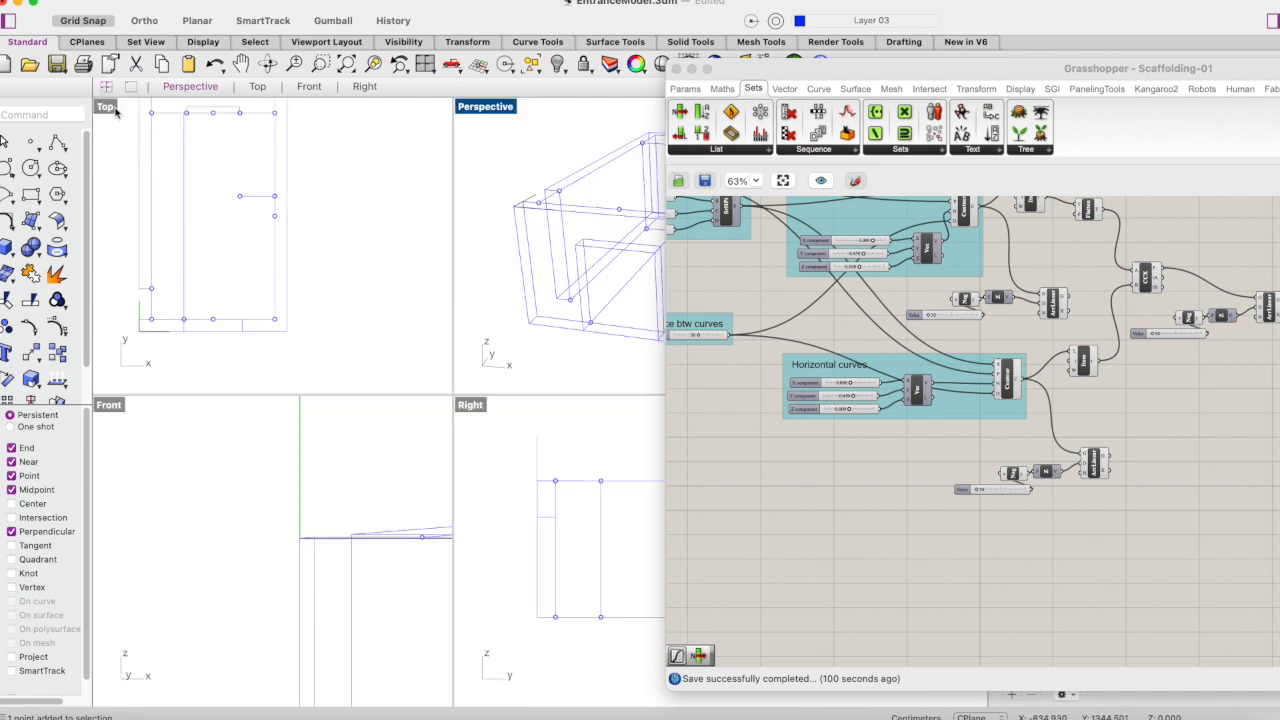
pyautogui.doubleClick(106, 108)
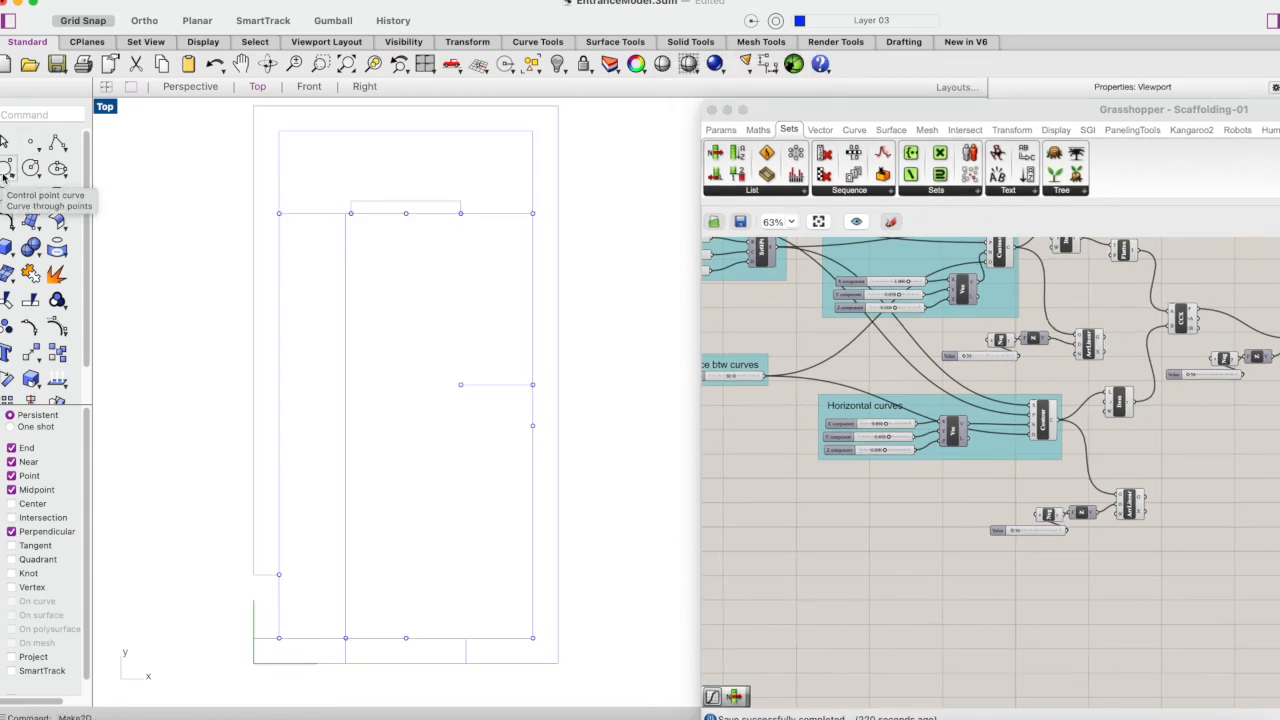
pyautogui.click(6, 176)
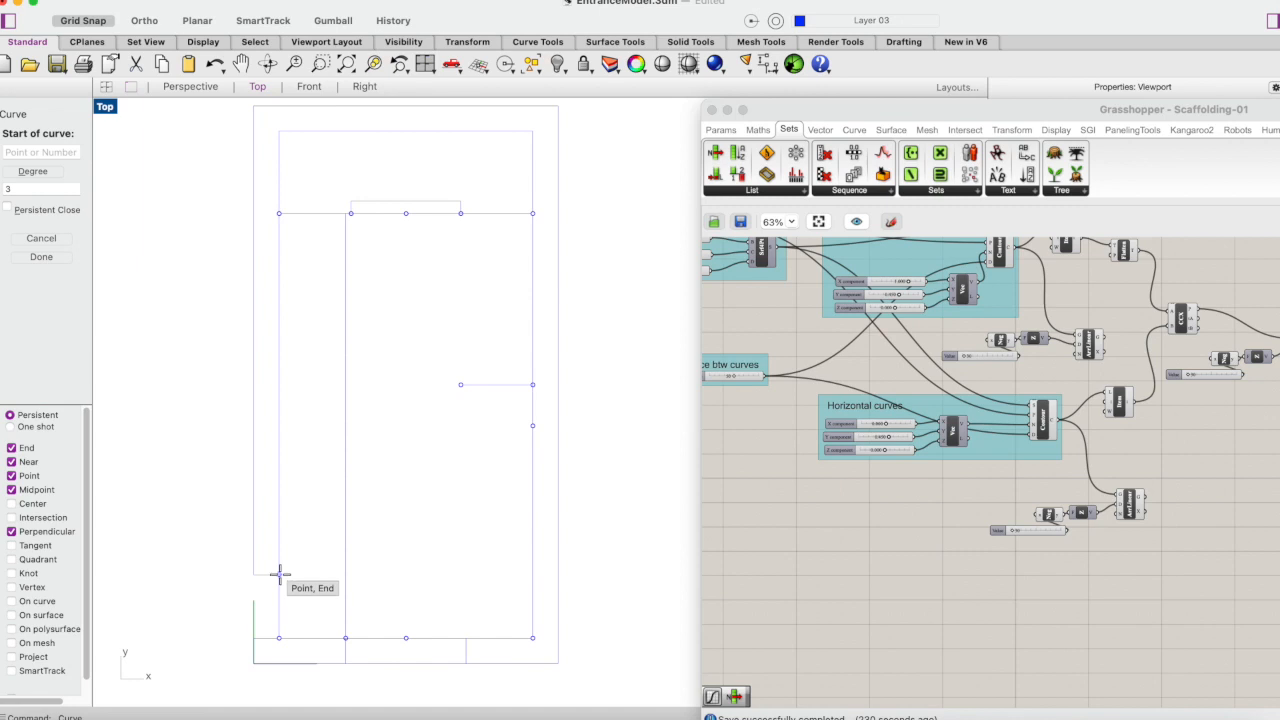
pyautogui.click(279, 574)
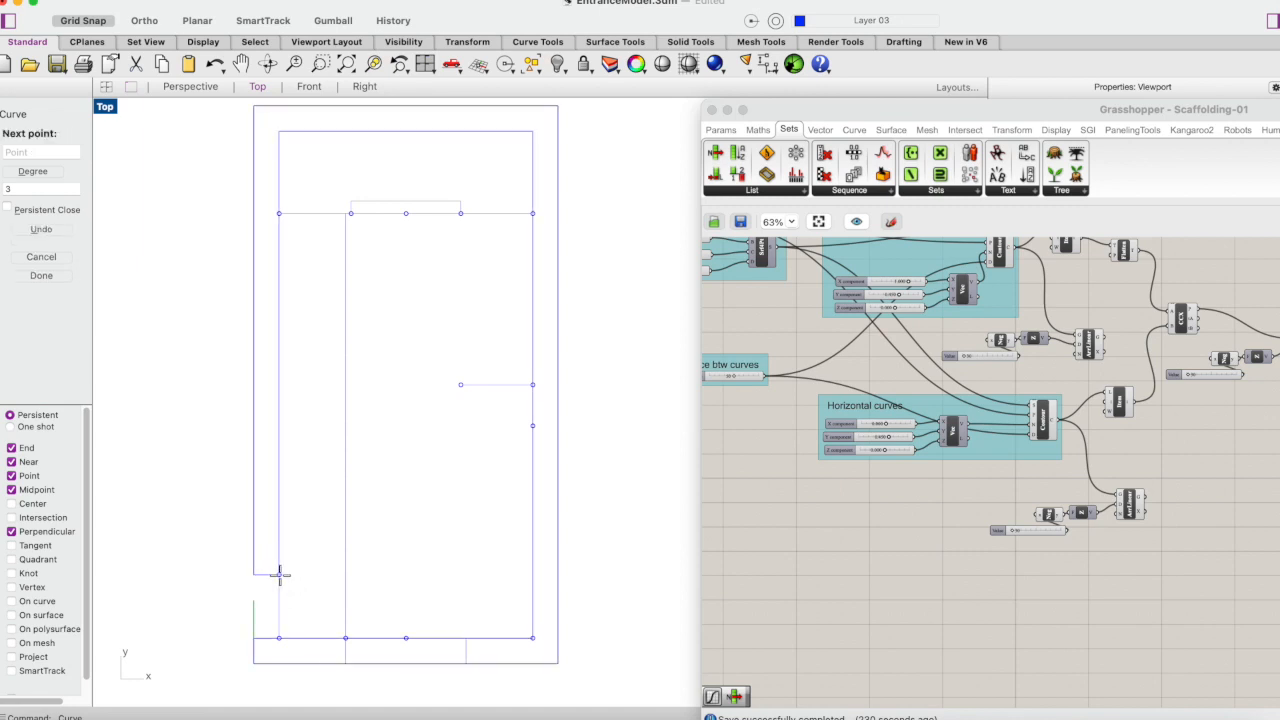
pyautogui.click(345, 574)
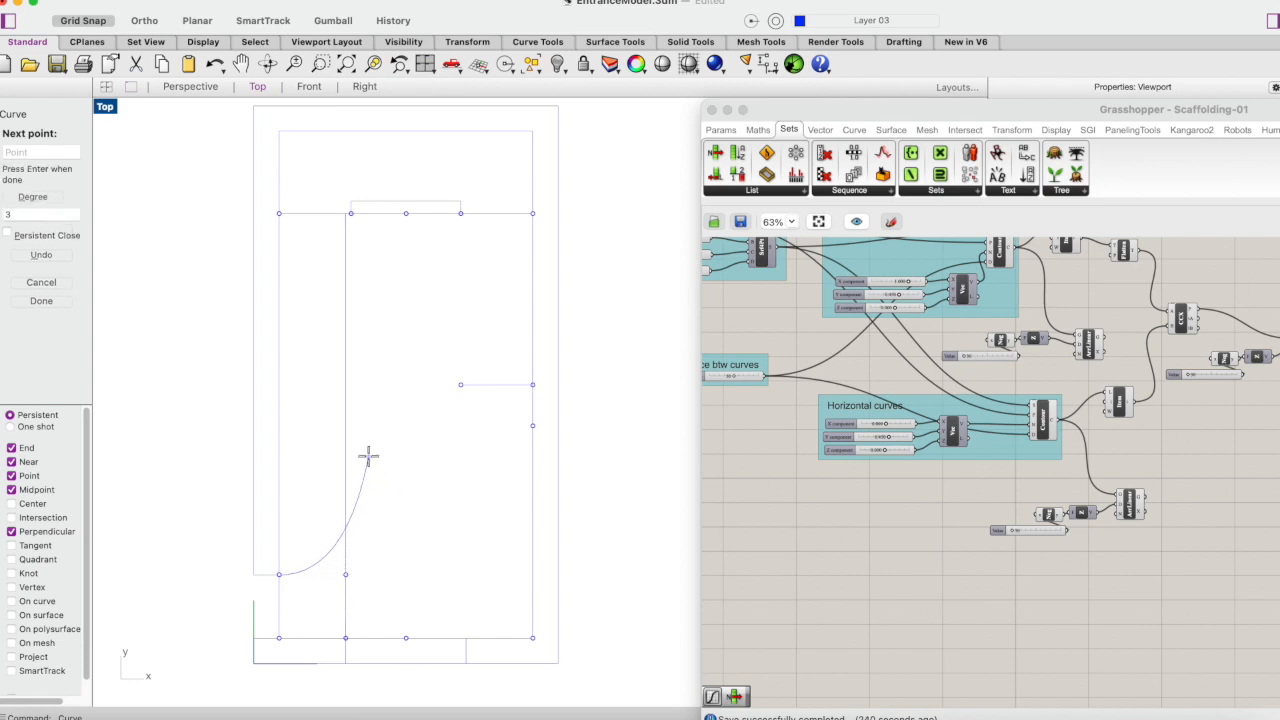
pyautogui.click(368, 456)
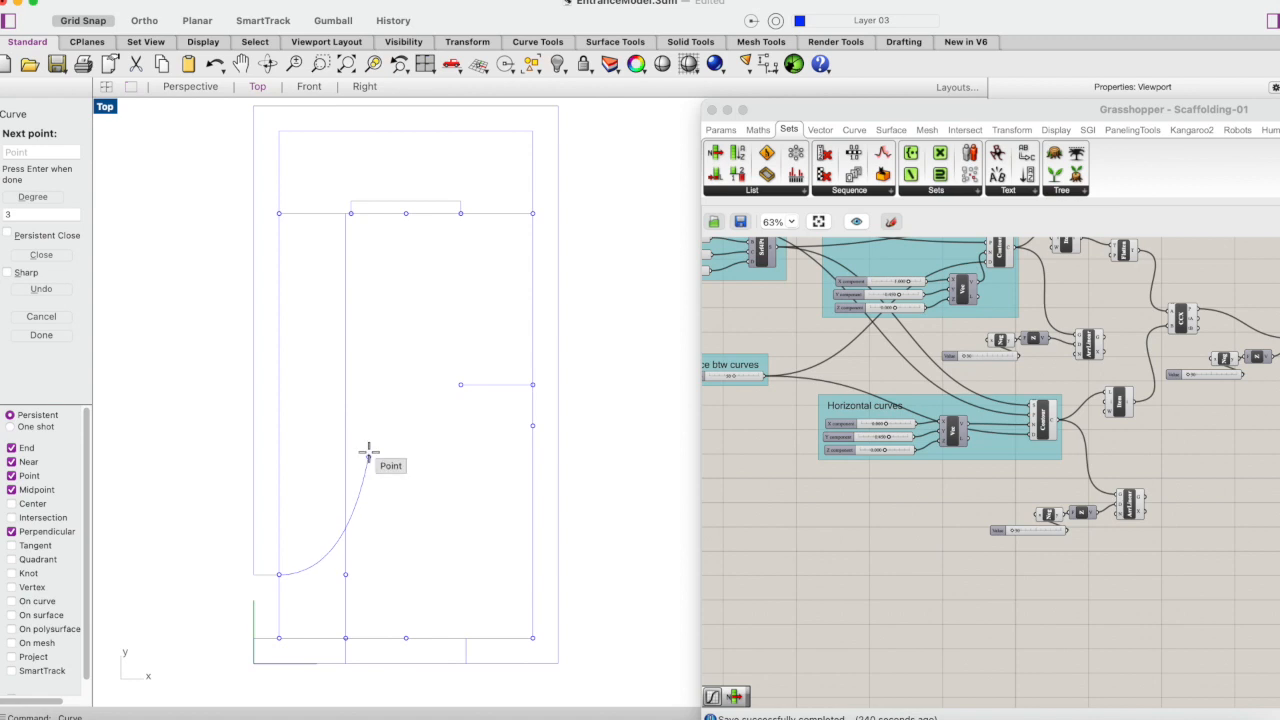
pyautogui.click(344, 372)
pyautogui.click(305, 300)
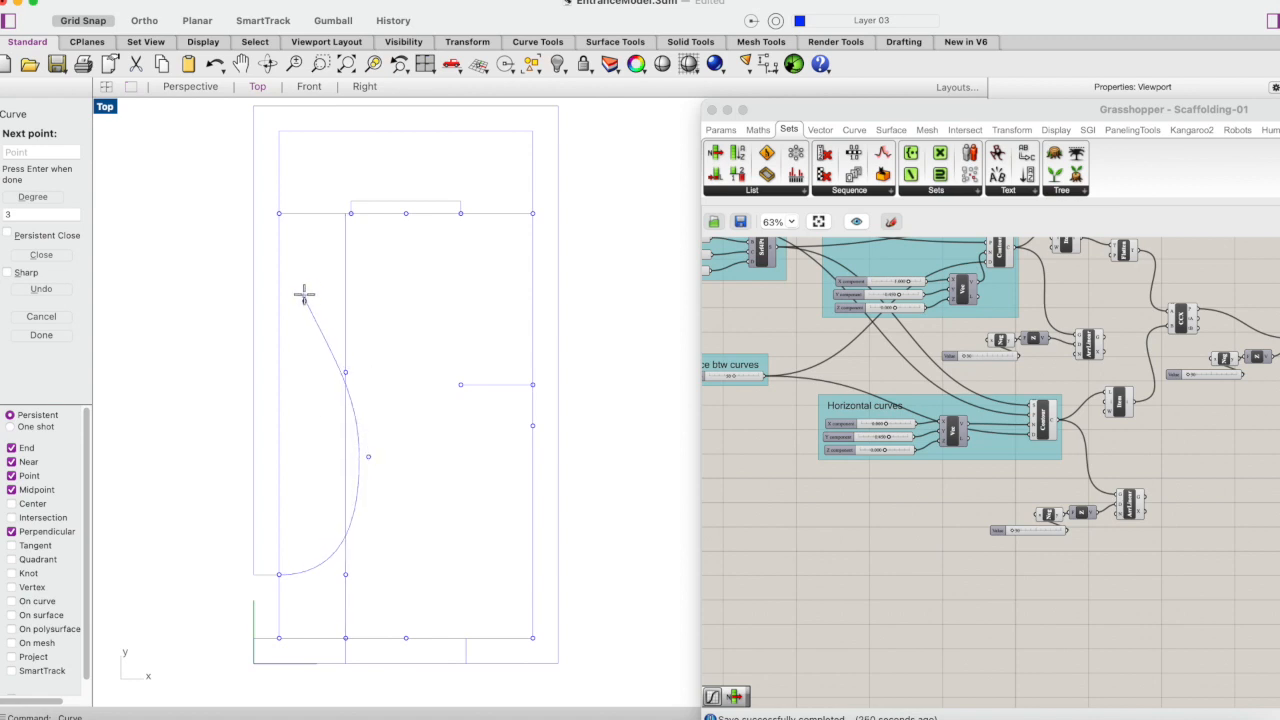
pyautogui.click(351, 213)
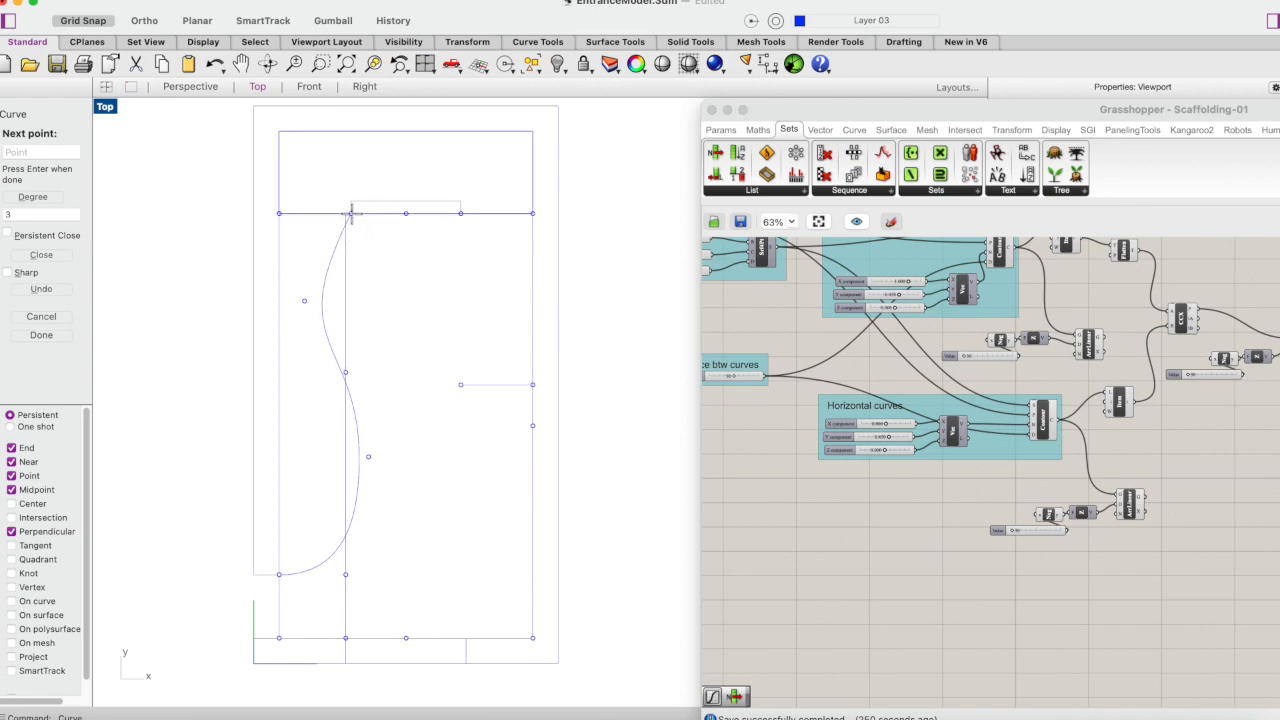
pyautogui.press('Return')
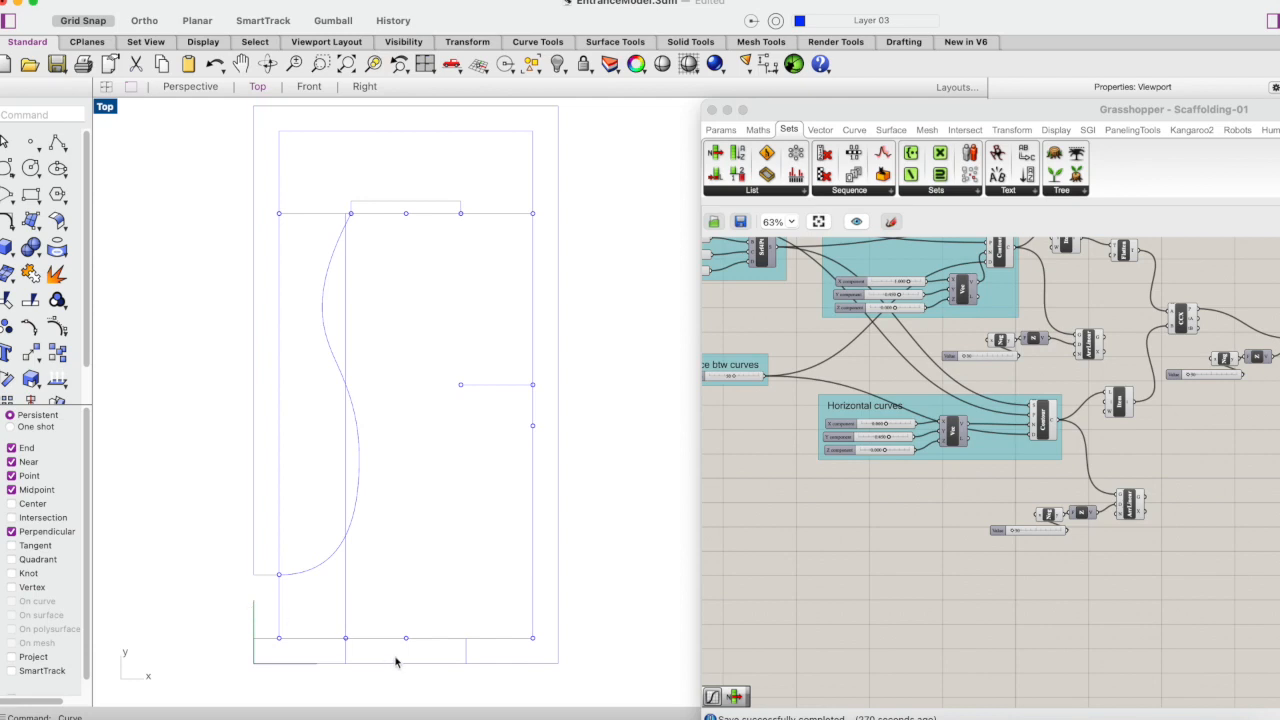
# - Sketch a second wavy degree 3 control point curve from the front opening's right inner corner to the rear door's right corner point
pyautogui.click(7, 169)
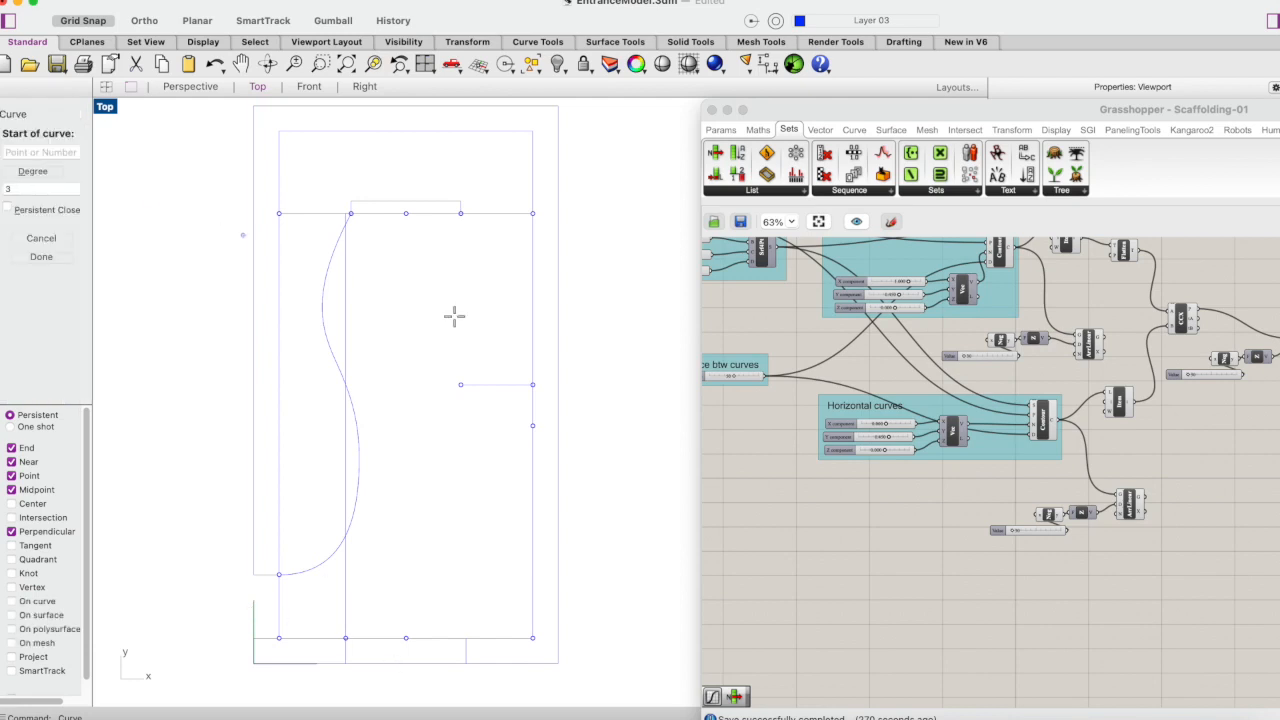
pyautogui.click(466, 637)
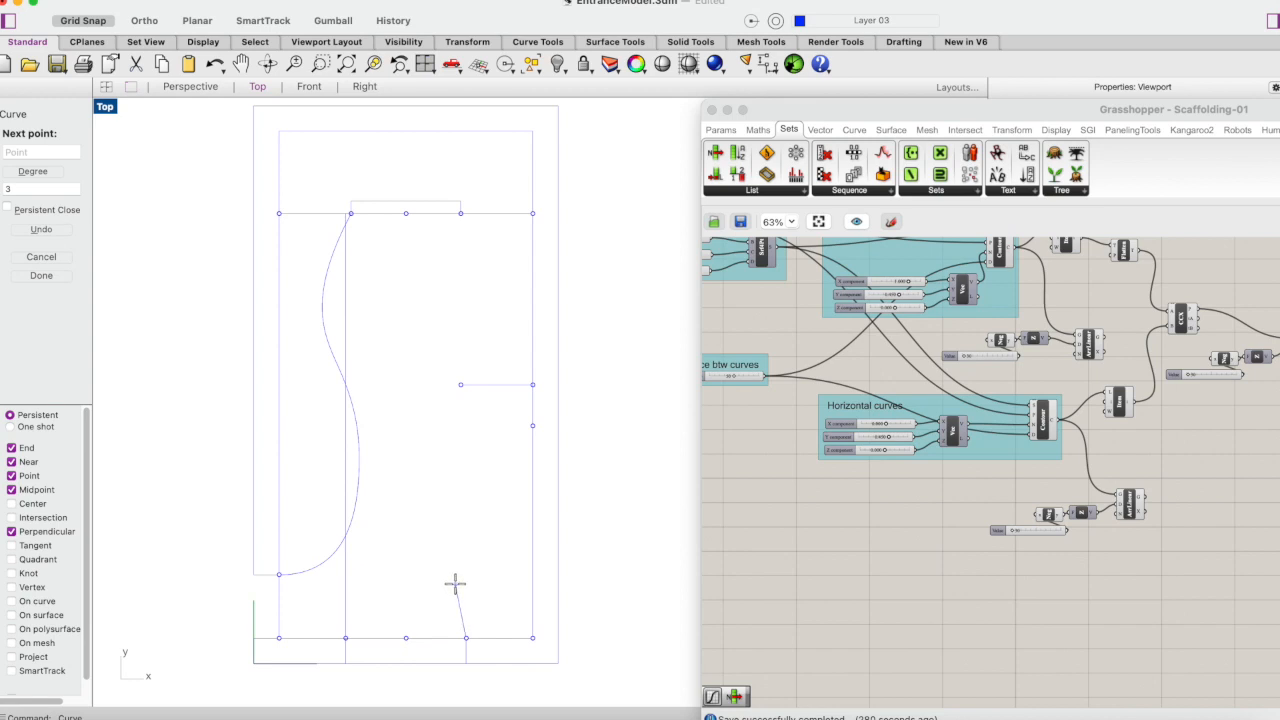
pyautogui.click(438, 577)
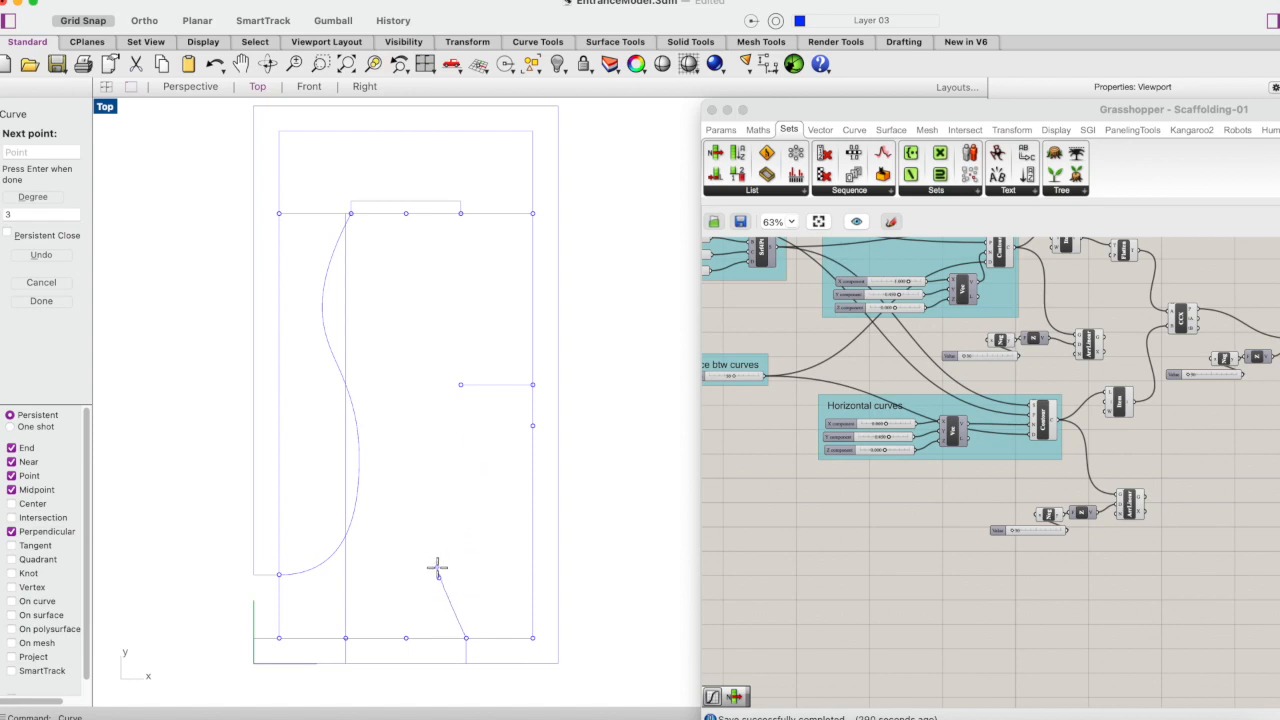
pyautogui.click(422, 514)
pyautogui.click(467, 431)
pyautogui.click(494, 365)
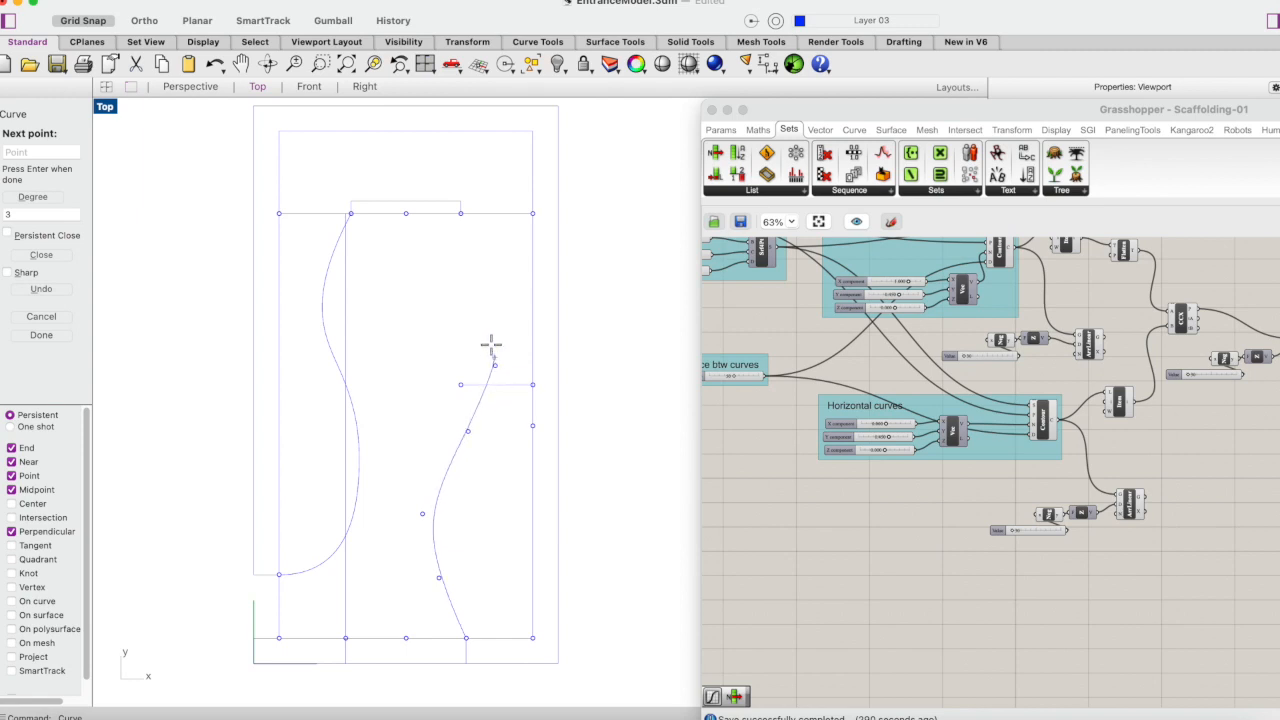
pyautogui.click(460, 215)
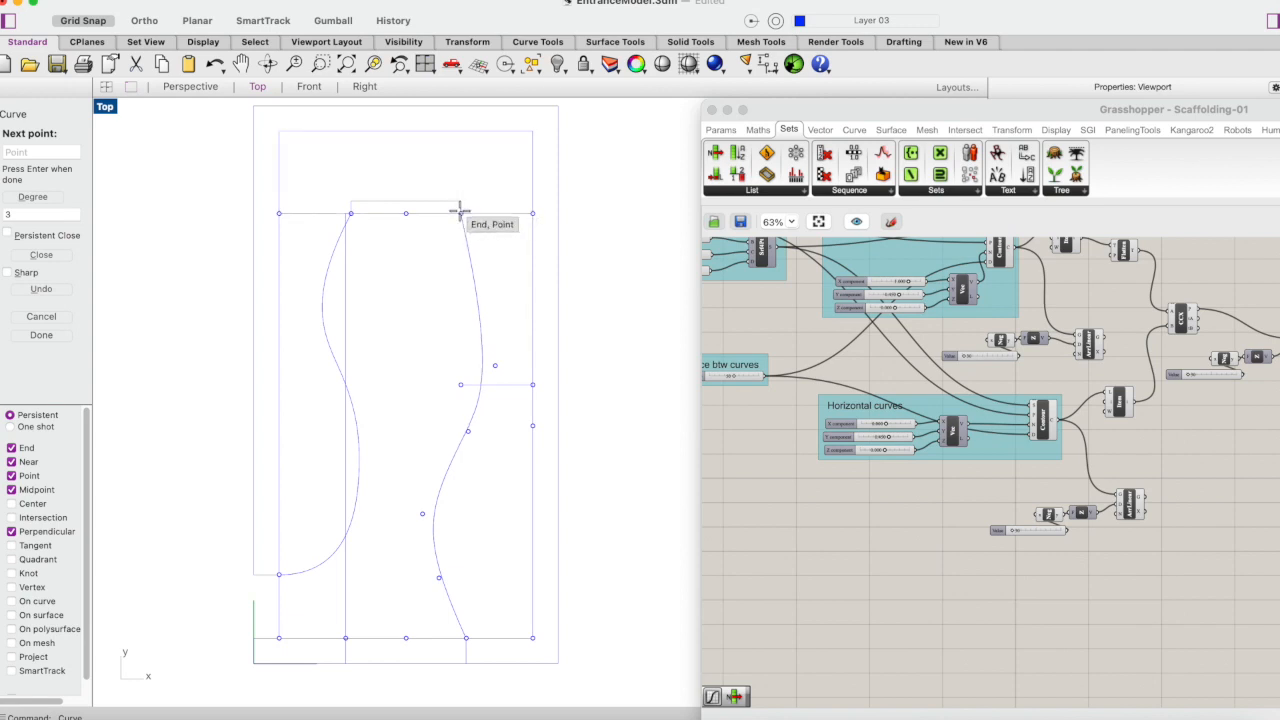
pyautogui.click(460, 212)
pyautogui.press('Return')
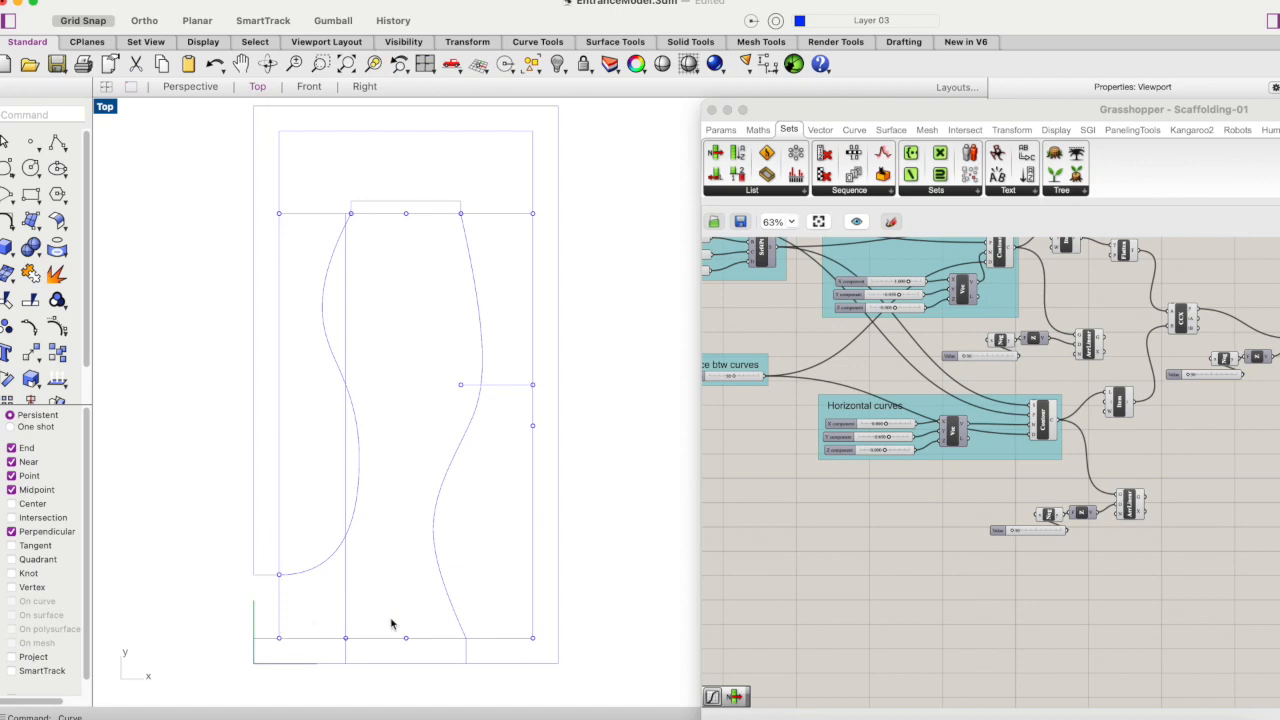
# - Move the Grasshopper window aside and examine how the two curves sit in the Perspective view, returning to the Top view
pyautogui.click(907, 604)
pyautogui.moveTo(787, 109); pyautogui.dragTo(930, 110)
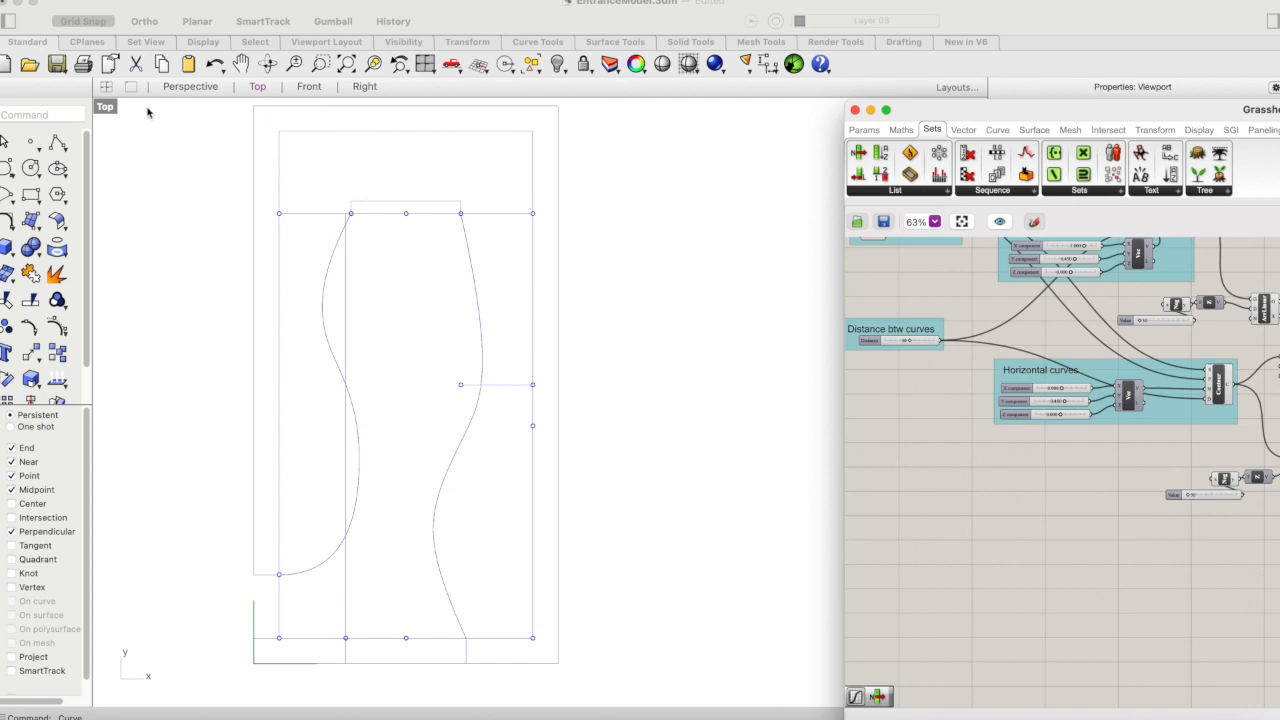
pyautogui.doubleClick(105, 107)
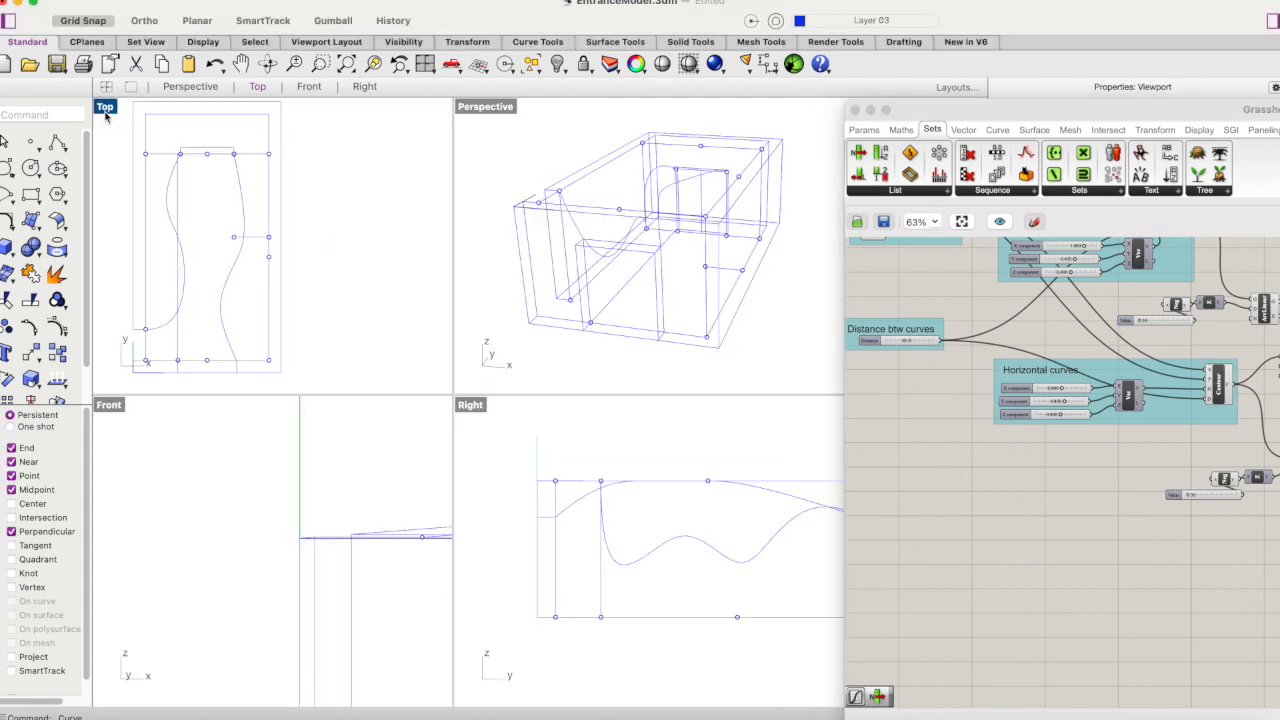
pyautogui.doubleClick(484, 107)
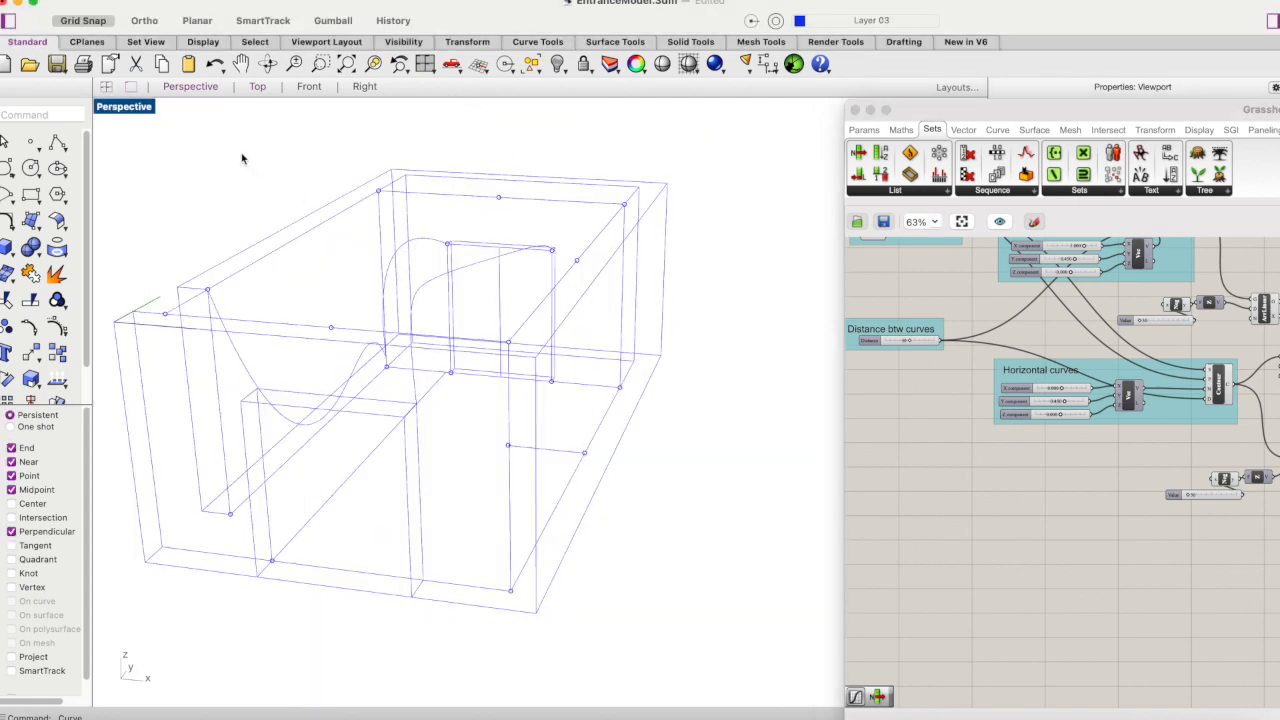
pyautogui.doubleClick(132, 107)
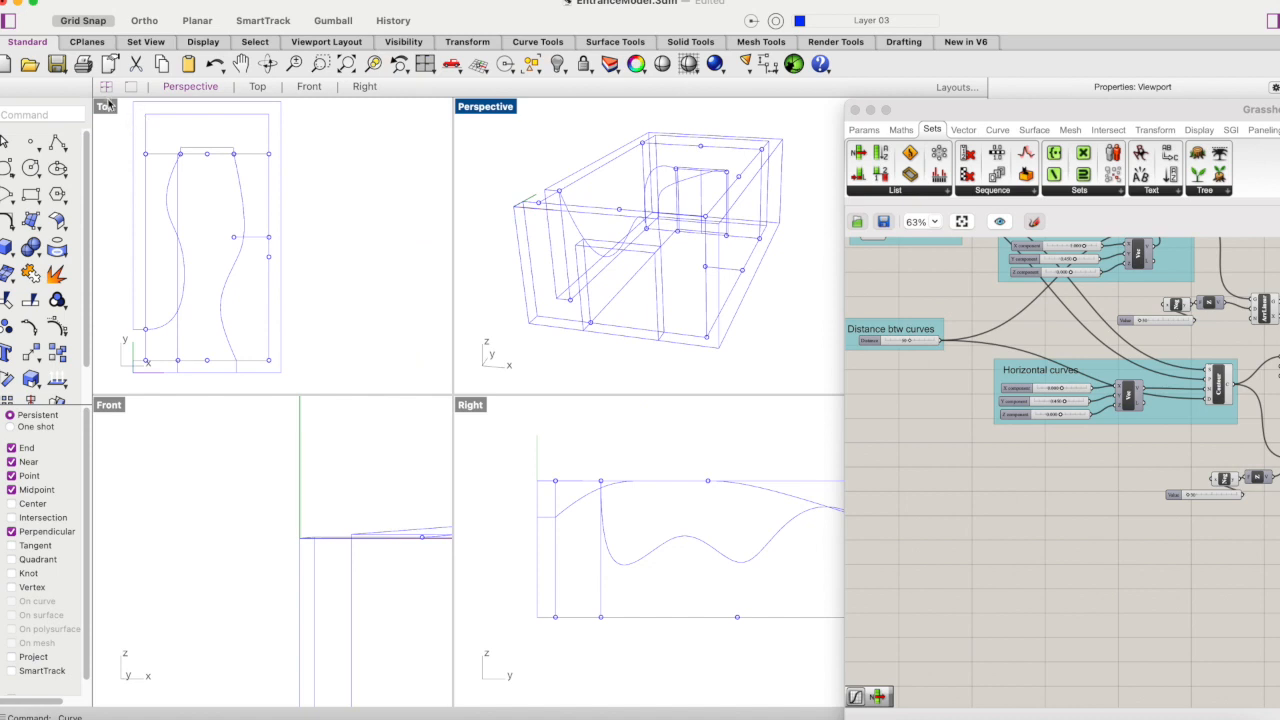
pyautogui.doubleClick(107, 107)
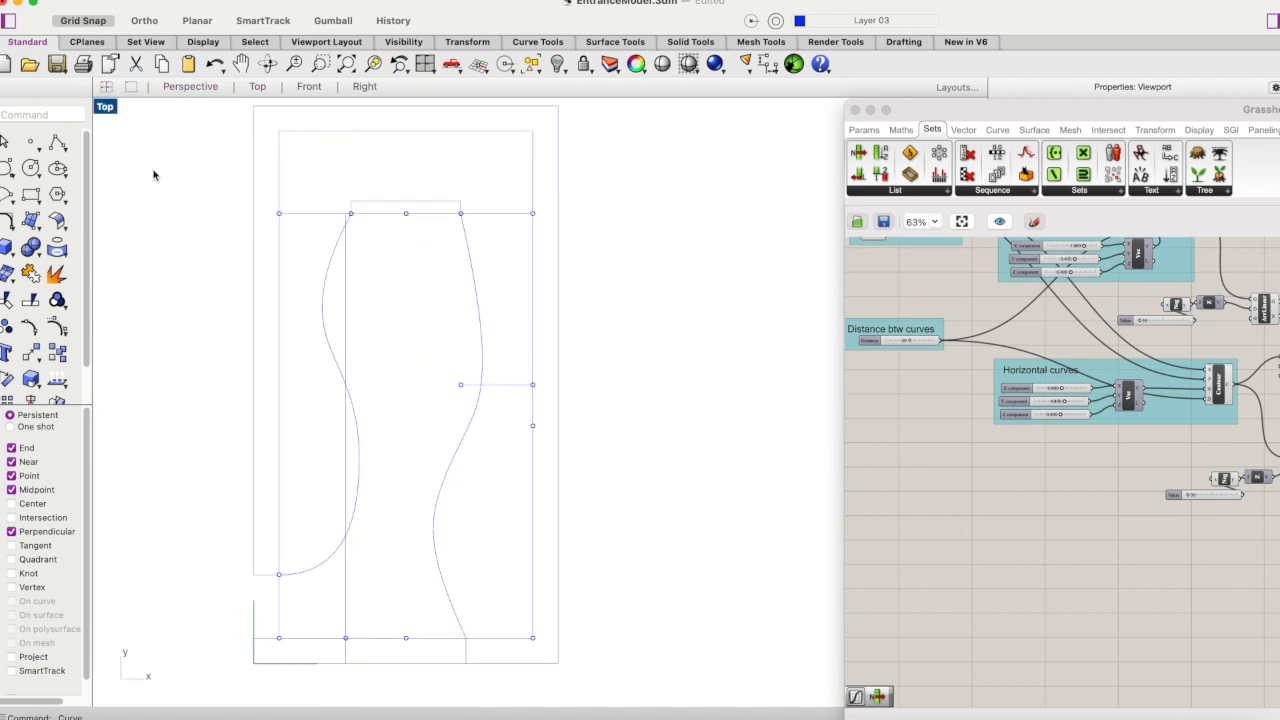
# - Delete both sketched curves and return to the maximized Perspective view
pyautogui.click(333, 261)
pyautogui.press('Delete')
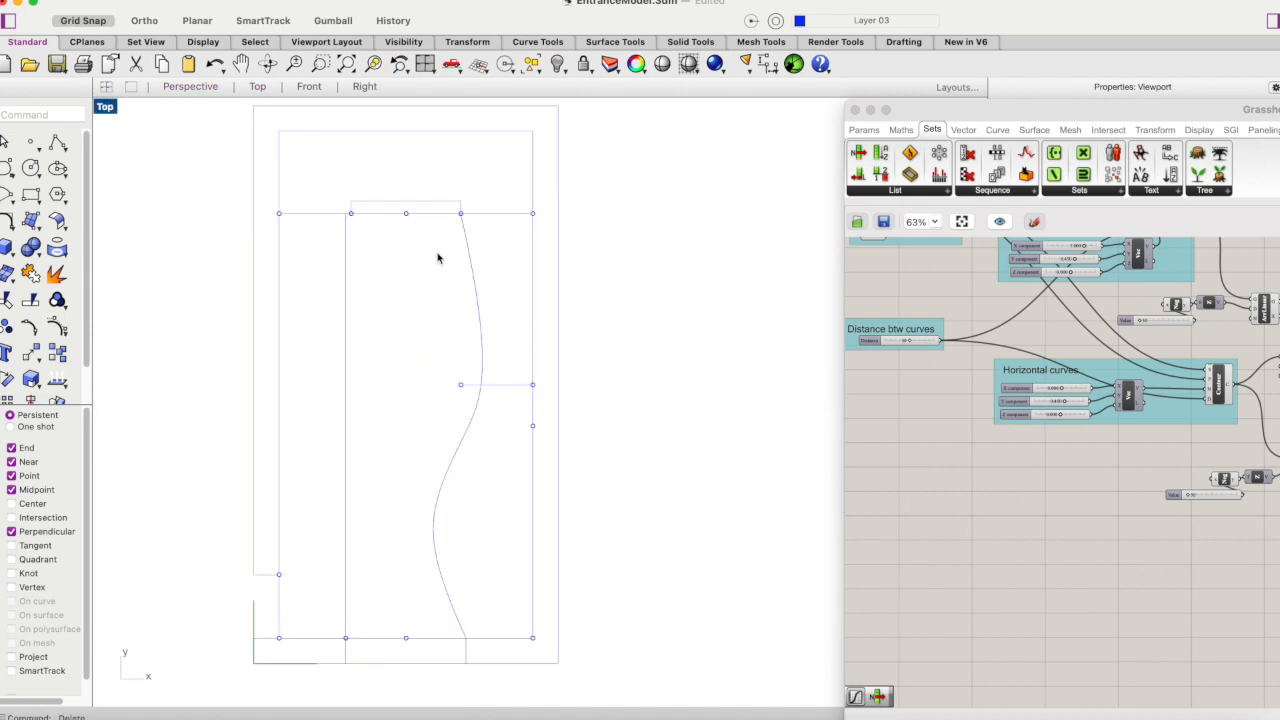
pyautogui.click(465, 249)
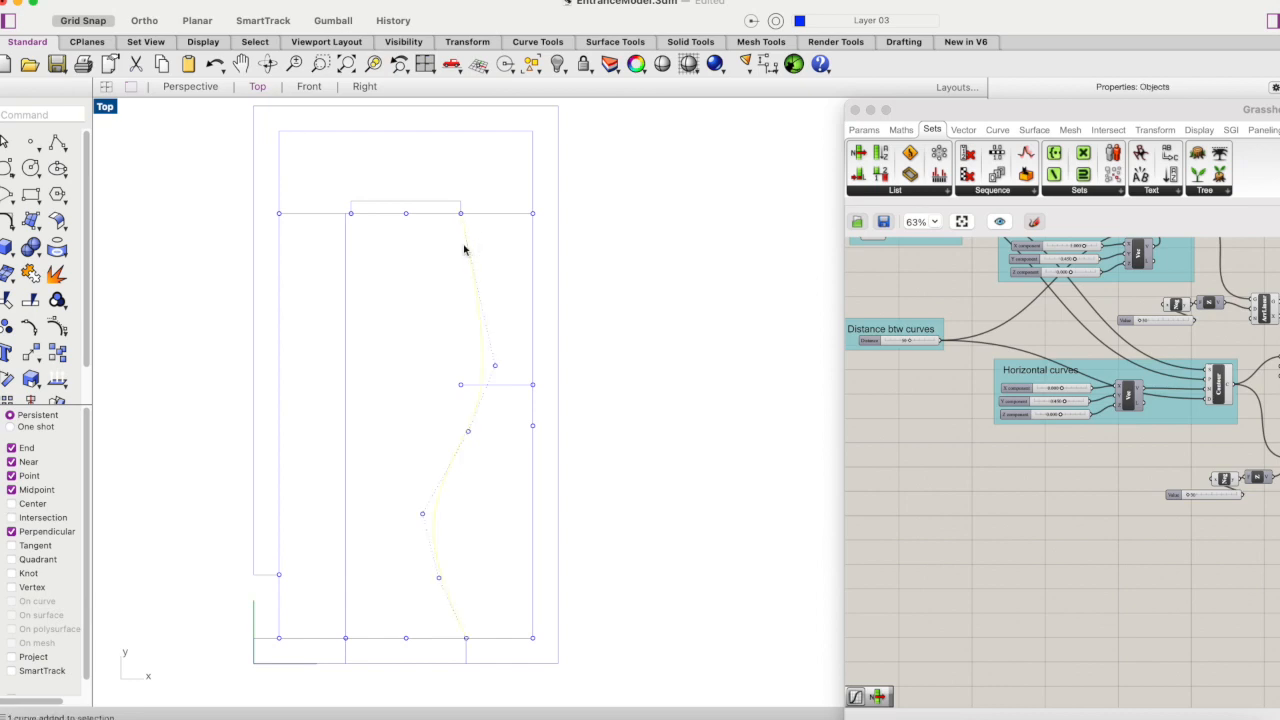
pyautogui.press('Delete')
pyautogui.doubleClick(107, 106)
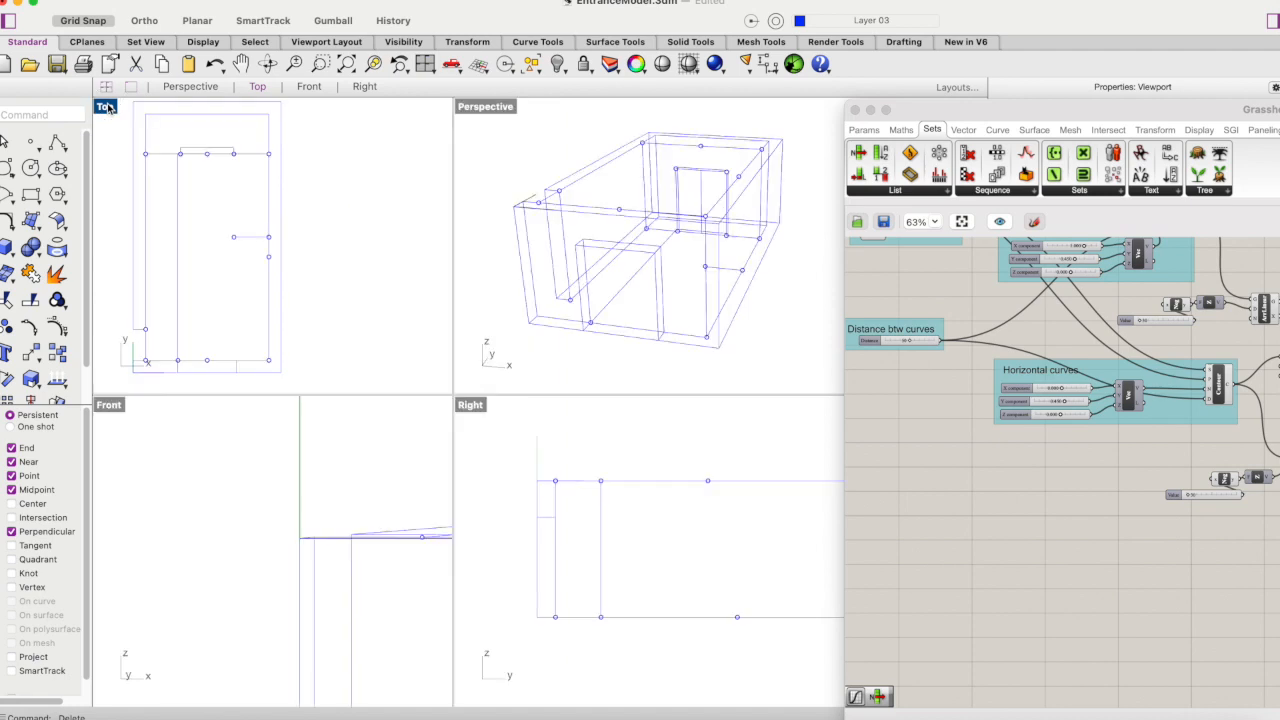
pyautogui.doubleClick(493, 108)
# - Add a Bezier Span component to the empty Grasshopper canvas area below the Horizontal curves group
pyautogui.click(980, 517)
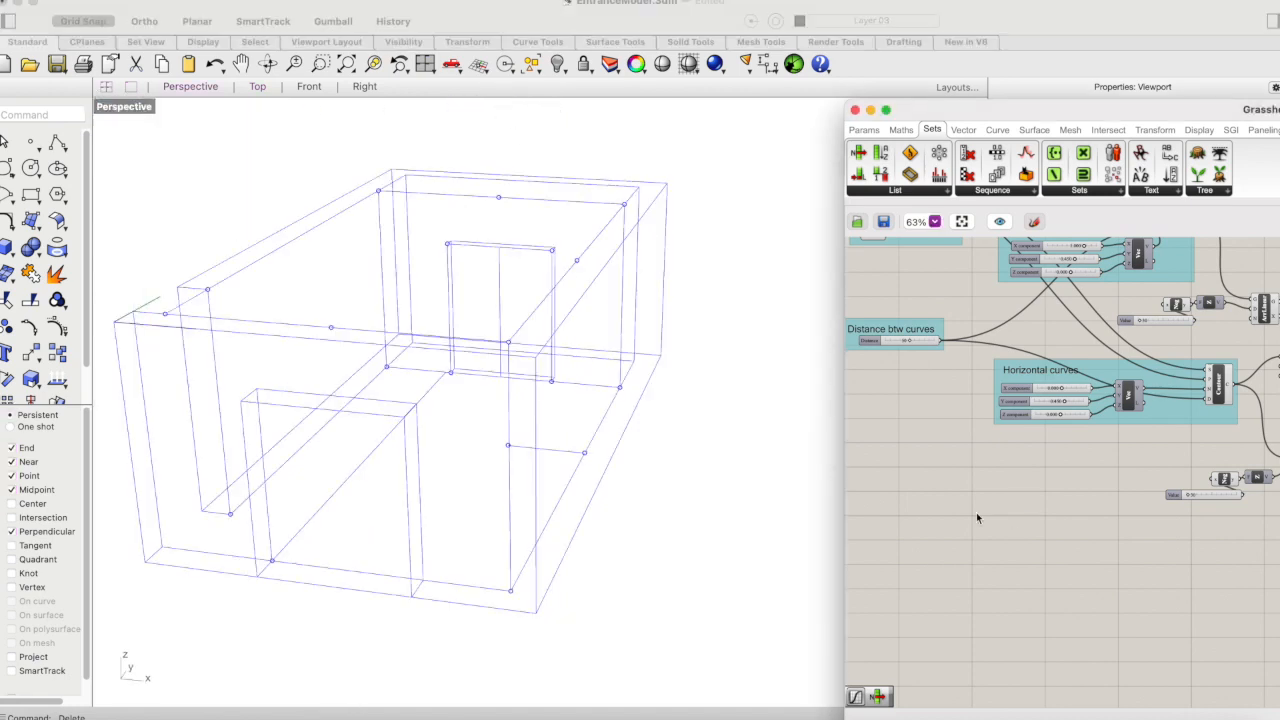
pyautogui.doubleClick(957, 541)
pyautogui.write('bezie')
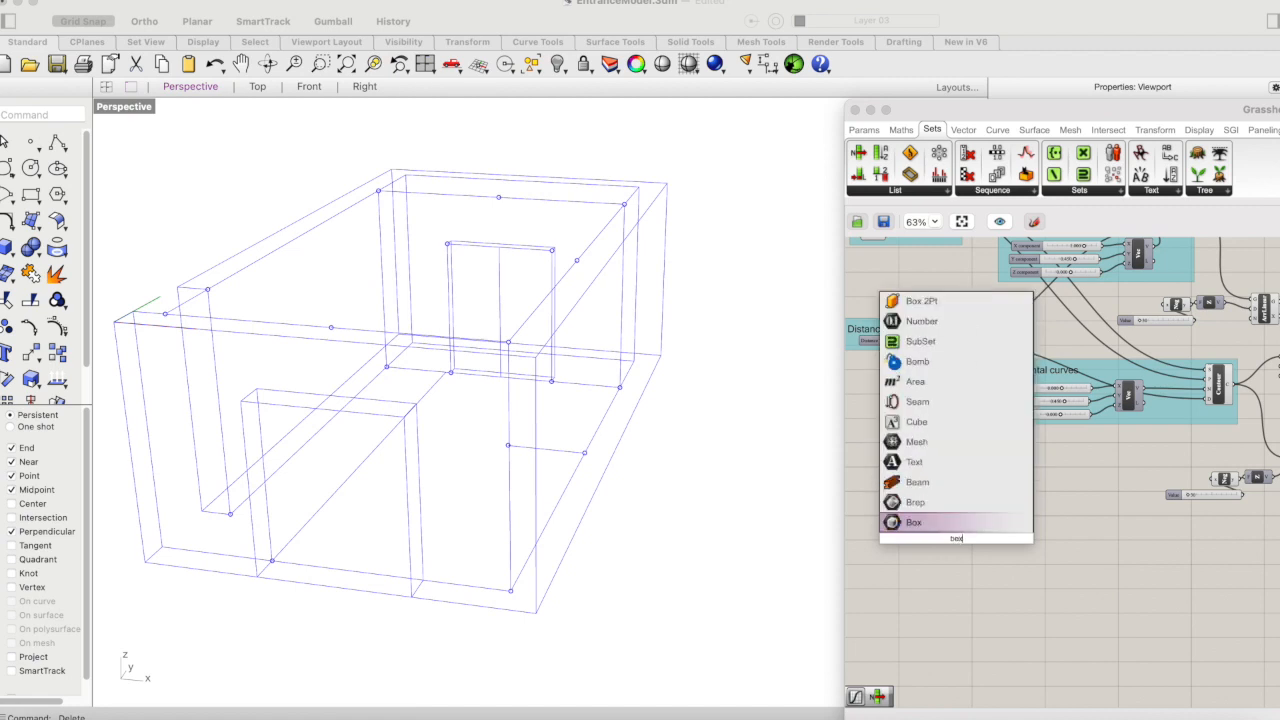
pyautogui.press('BackSpace')
pyautogui.press('BackSpace')
pyautogui.press('BackSpace')
pyautogui.write('zier')
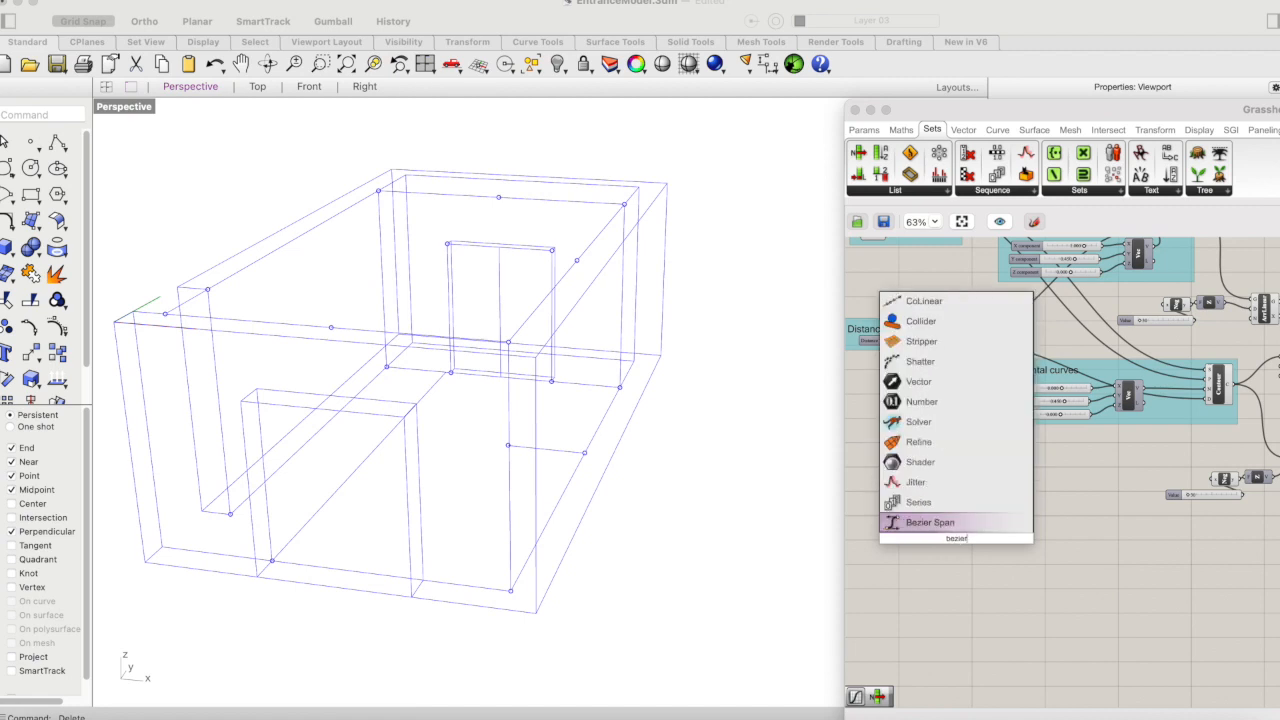
pyautogui.click(935, 522)
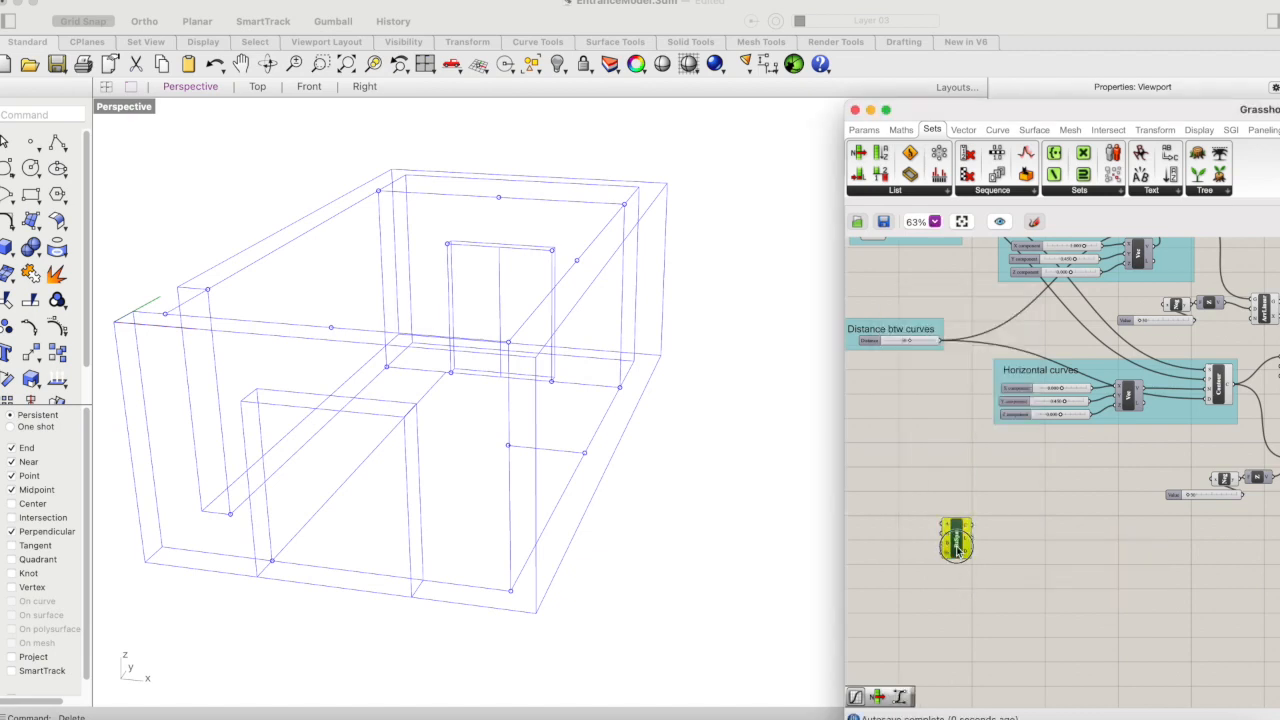
pyautogui.moveTo(962, 548); pyautogui.dragTo(982, 548)
# - Add a Point parameter to the canvas and place it just before the Bezier Span component
pyautogui.doubleClick(880, 521)
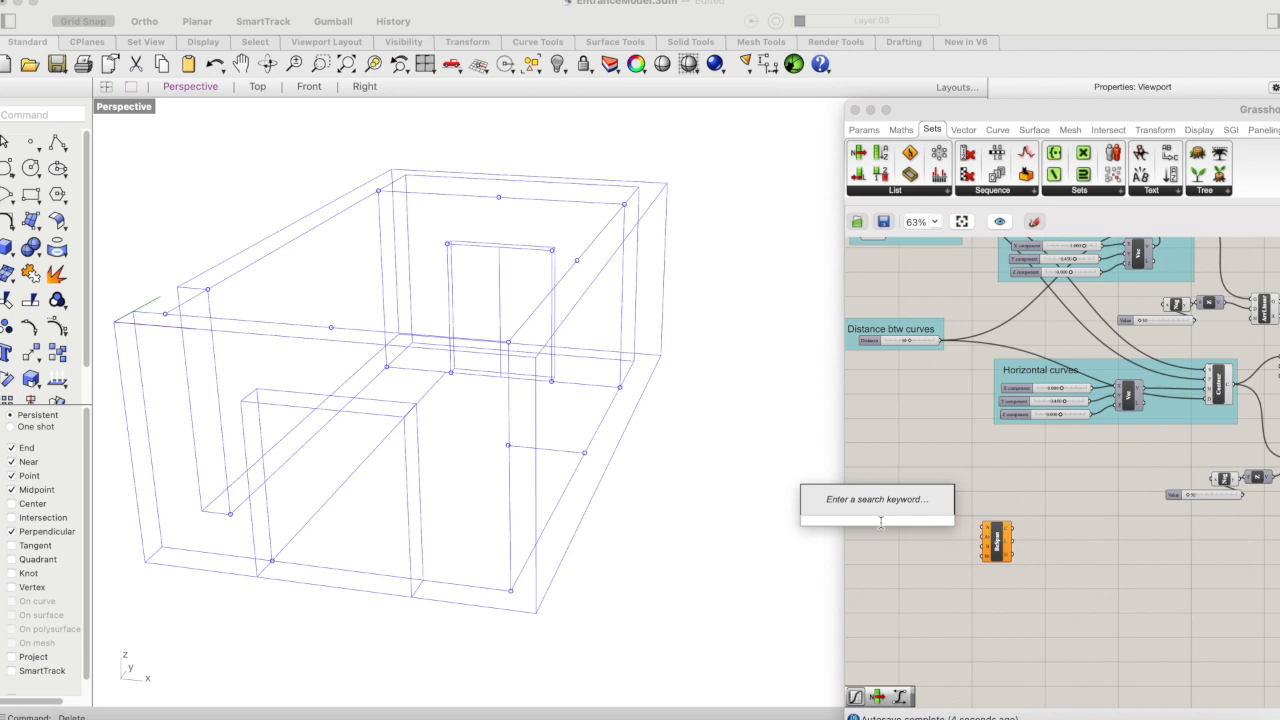
pyautogui.write('point')
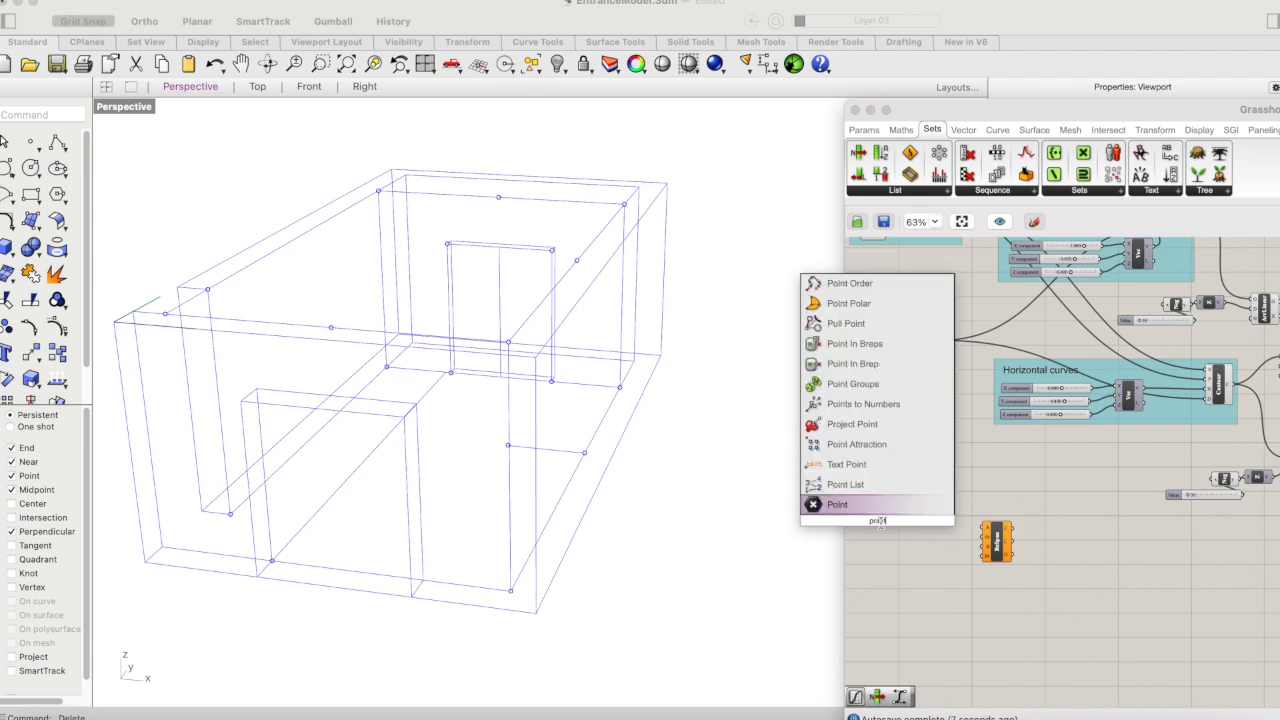
pyautogui.press('Return')
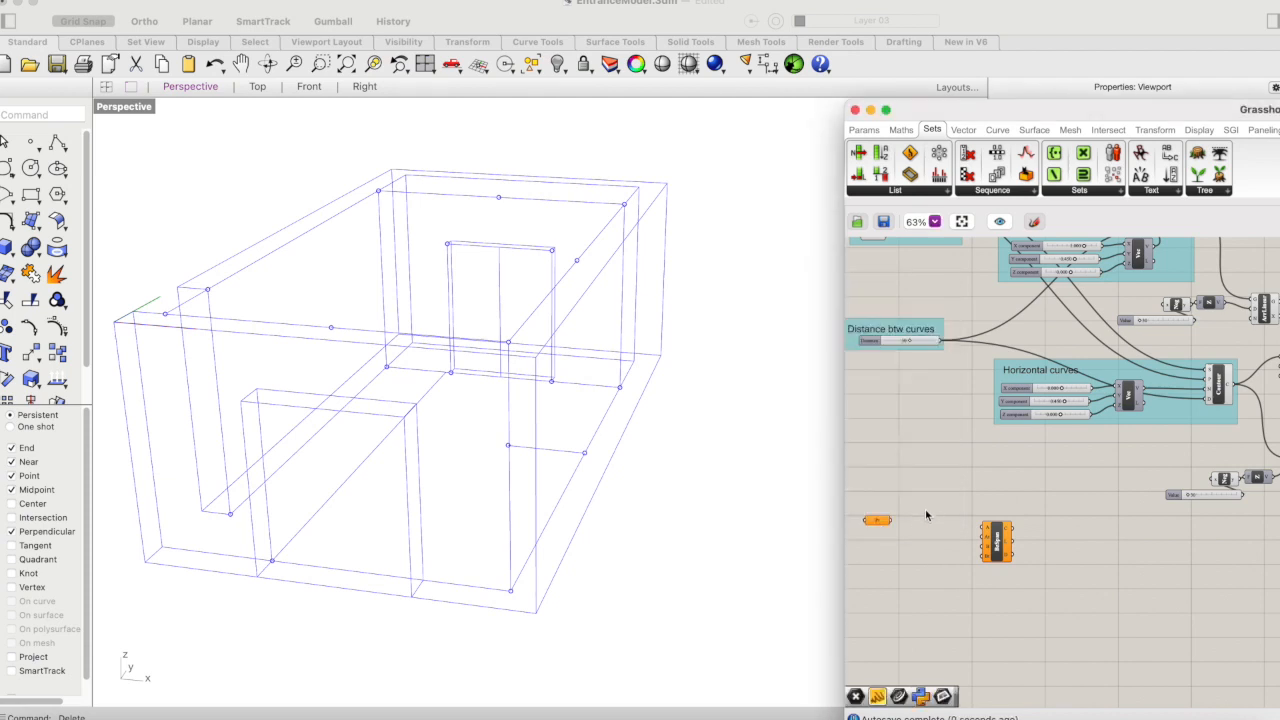
pyautogui.moveTo(880, 524); pyautogui.dragTo(915, 527)
# - Reference the point at the left wall opening's near lower corner in the Point parameter
pyautogui.rightClick(911, 521)
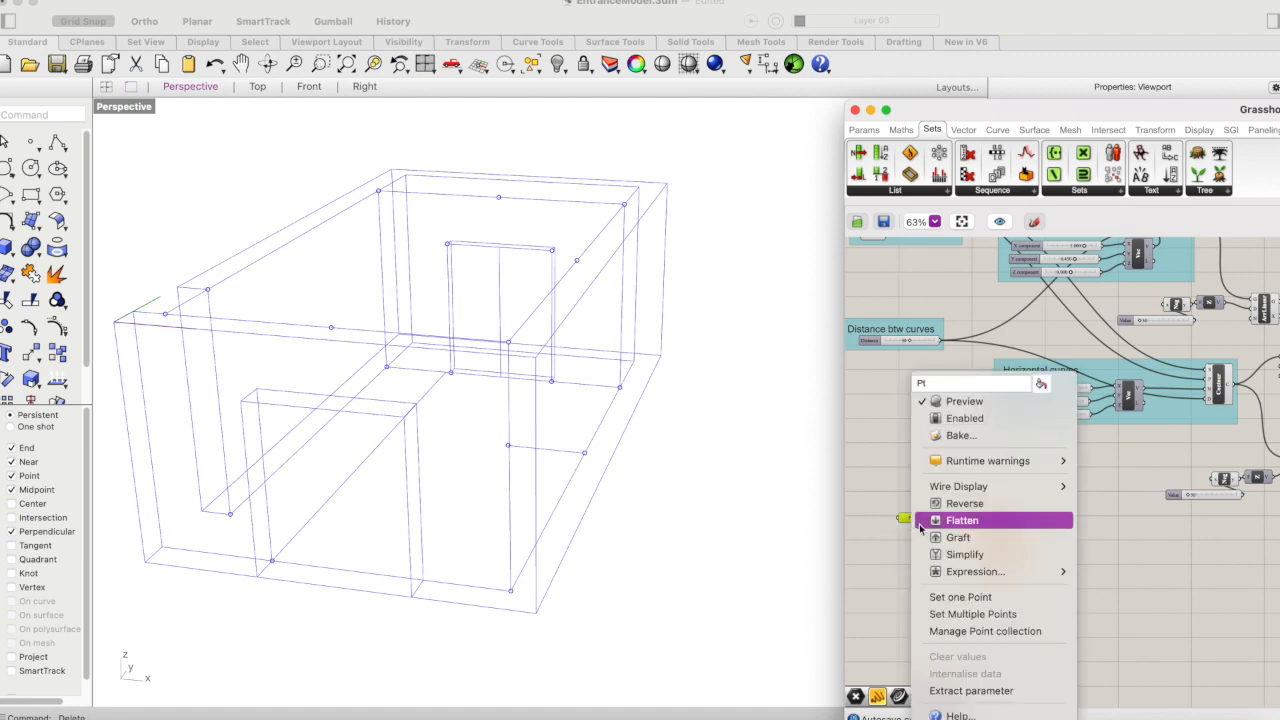
pyautogui.click(960, 600)
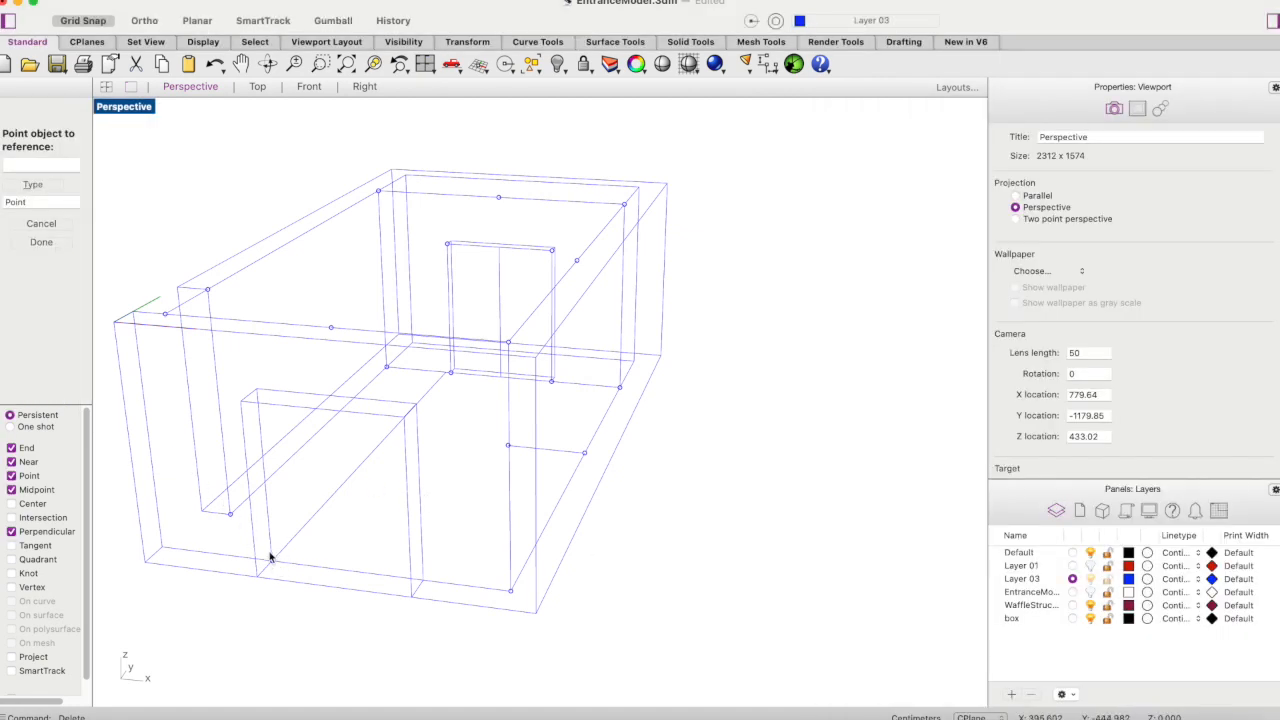
pyautogui.click(230, 514)
pyautogui.click(458, 517)
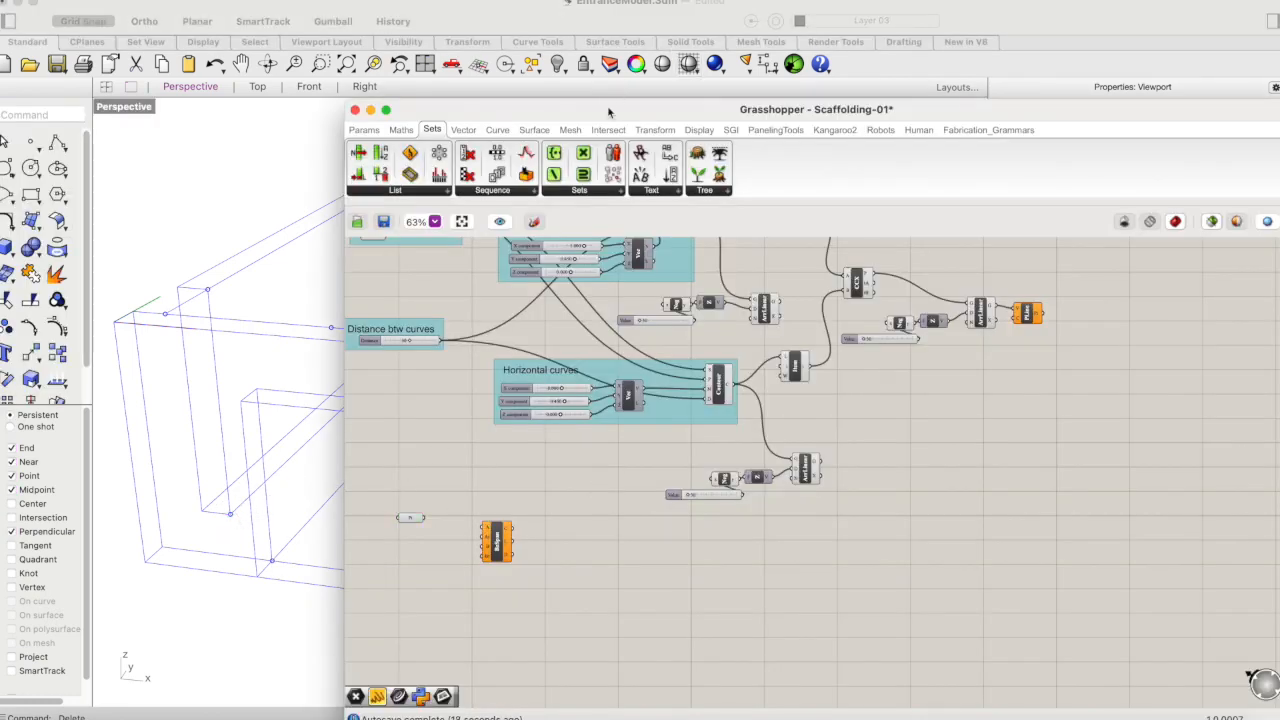
# - Clear space around the Point parameter and duplicate it into a column of four ahead of the Bezier Span component
pyautogui.moveTo(609, 110); pyautogui.dragTo(874, 110)
pyautogui.moveTo(771, 553); pyautogui.dragTo(833, 538)
pyautogui.click(724, 540)
pyautogui.click(676, 518)
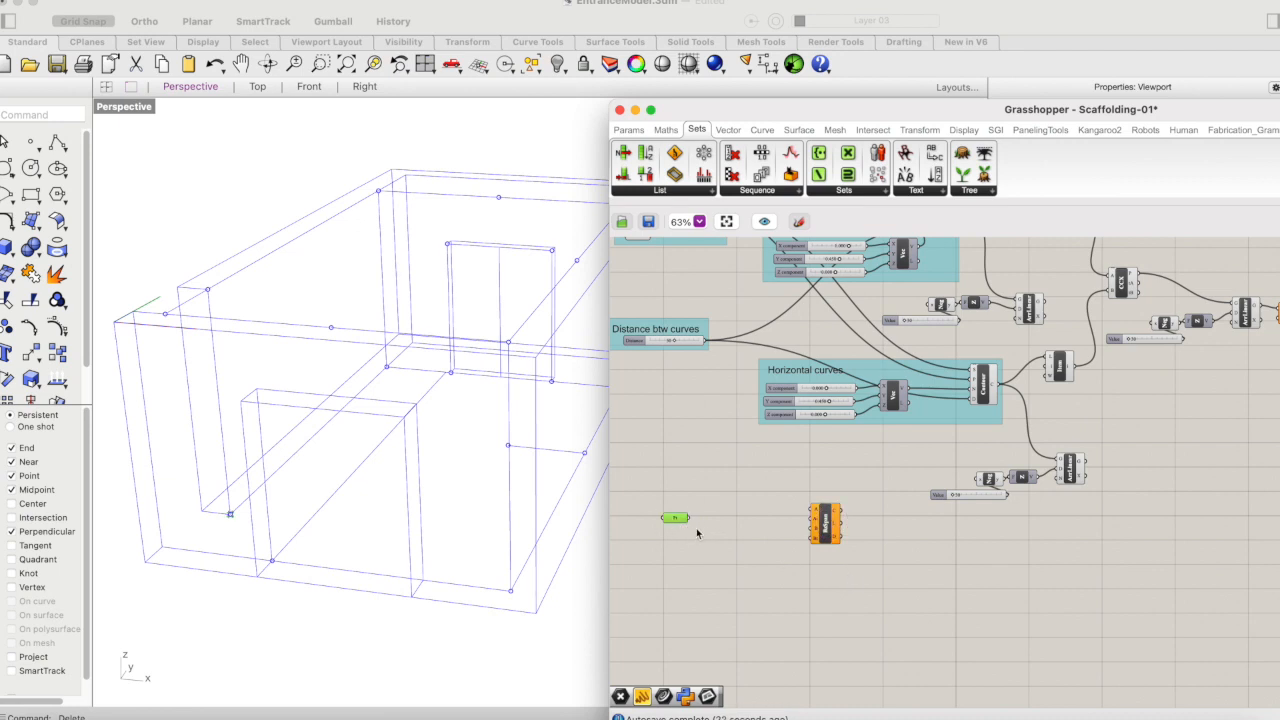
pyautogui.keyDown('alt'); pyautogui.moveTo(676, 518); pyautogui.dragTo(681, 587); pyautogui.keyUp('alt')
pyautogui.click(712, 526)
# - Reference the point at the left wall opening's far lower corner in the second Point parameter, then uncover the model view
pyautogui.click(679, 542)
pyautogui.rightClick(679, 542)
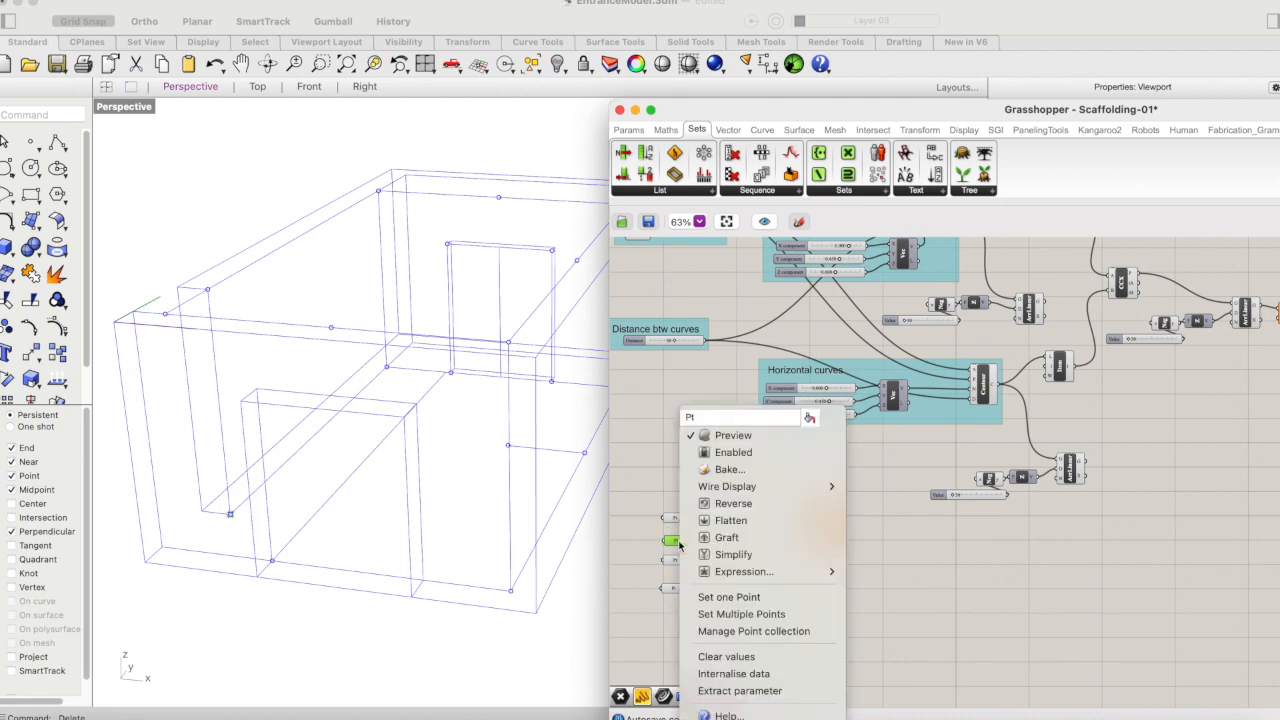
pyautogui.click(720, 594)
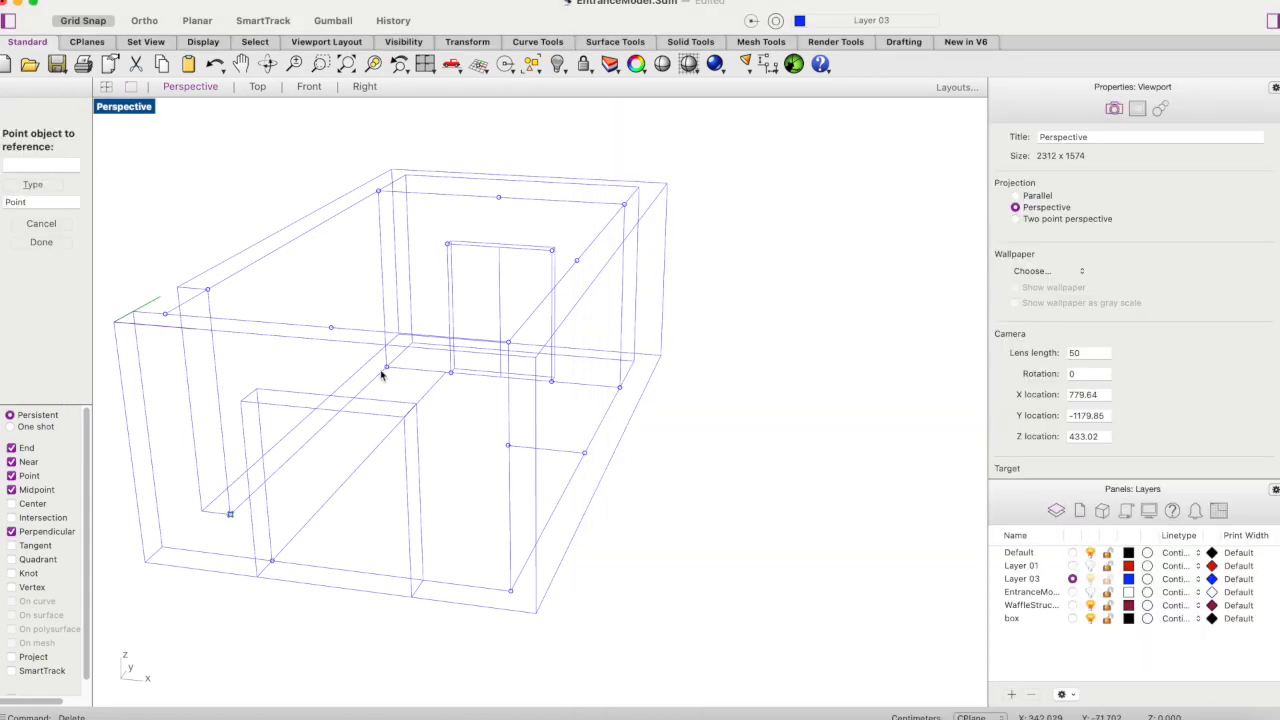
pyautogui.click(387, 367)
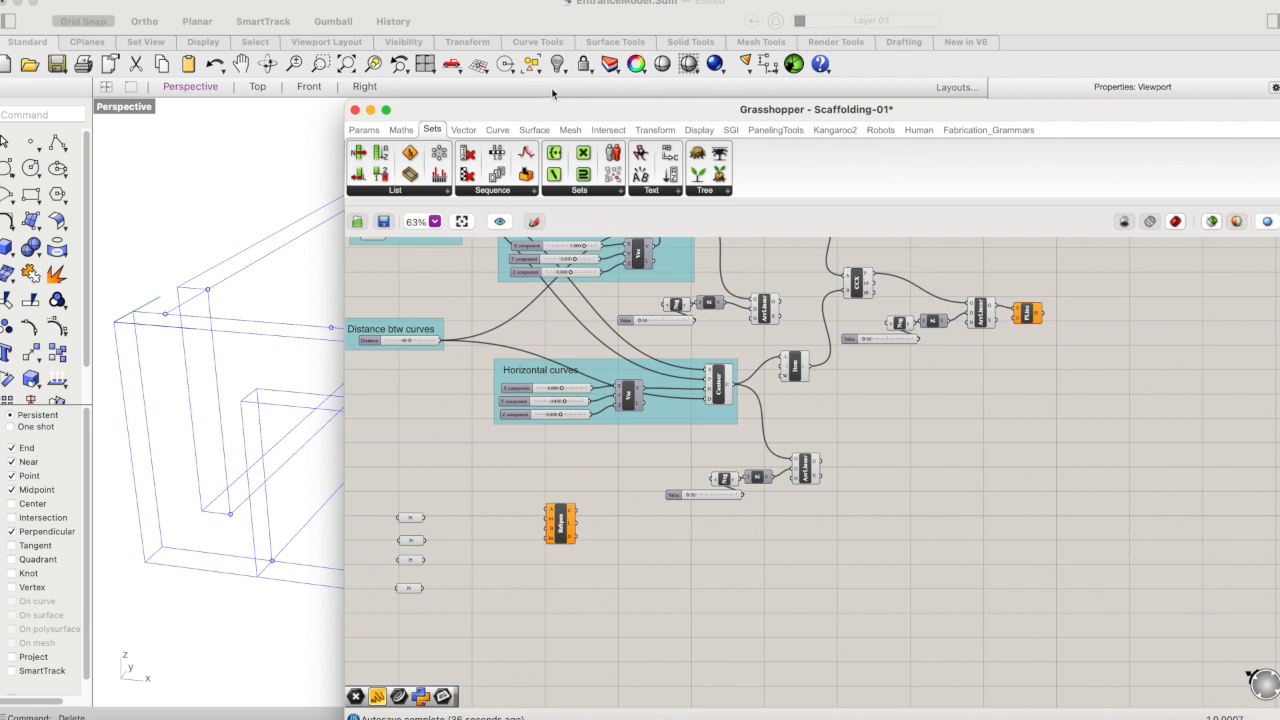
pyautogui.moveTo(537, 119); pyautogui.dragTo(821, 81)
# - Clear the third Point parameter's values and check which points the first two parameters reference
pyautogui.click(698, 523)
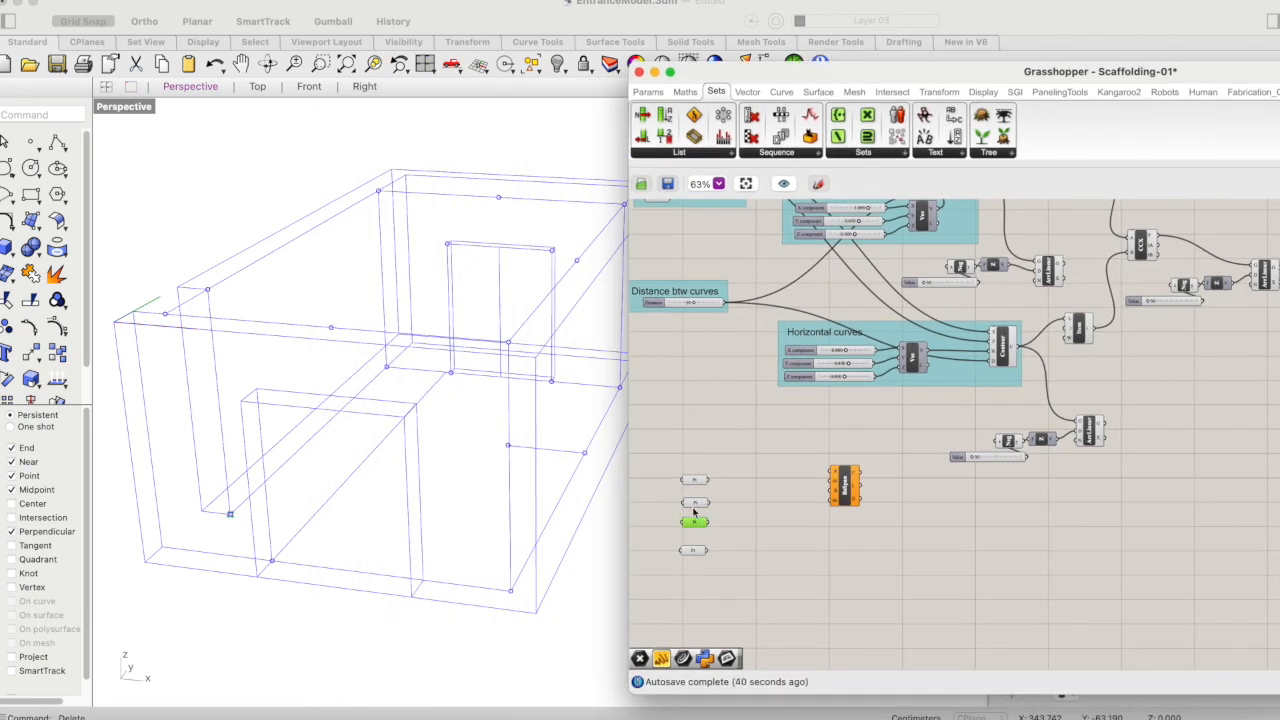
pyautogui.rightClick(698, 527)
pyautogui.click(745, 657)
pyautogui.click(452, 370)
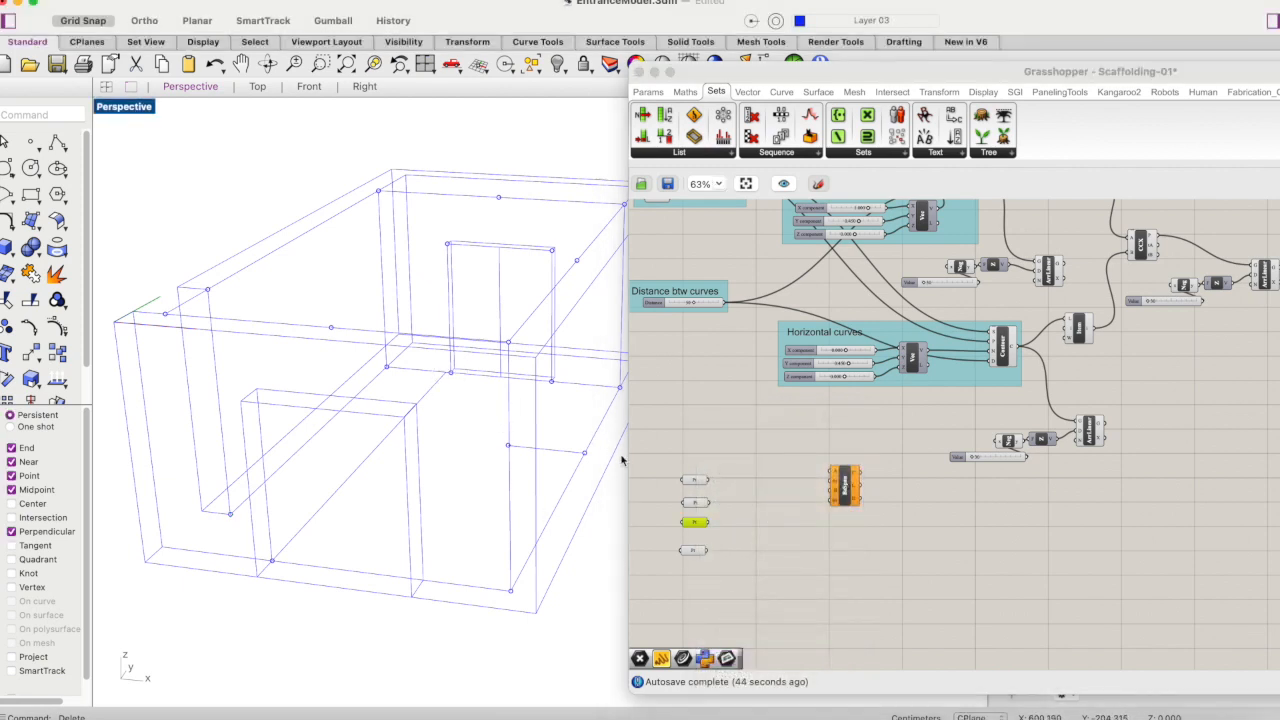
pyautogui.click(702, 525)
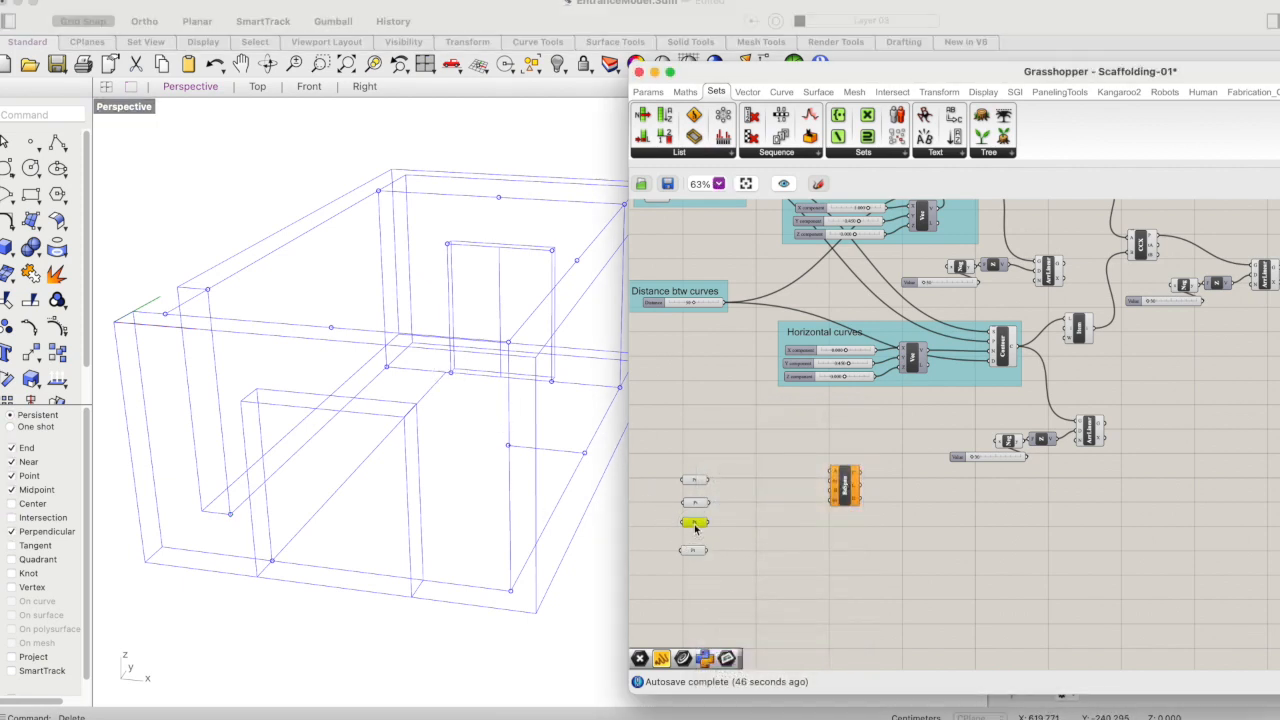
pyautogui.rightClick(695, 526)
pyautogui.click(896, 512)
pyautogui.click(698, 503)
pyautogui.click(695, 480)
pyautogui.click(695, 504)
pyautogui.click(730, 504)
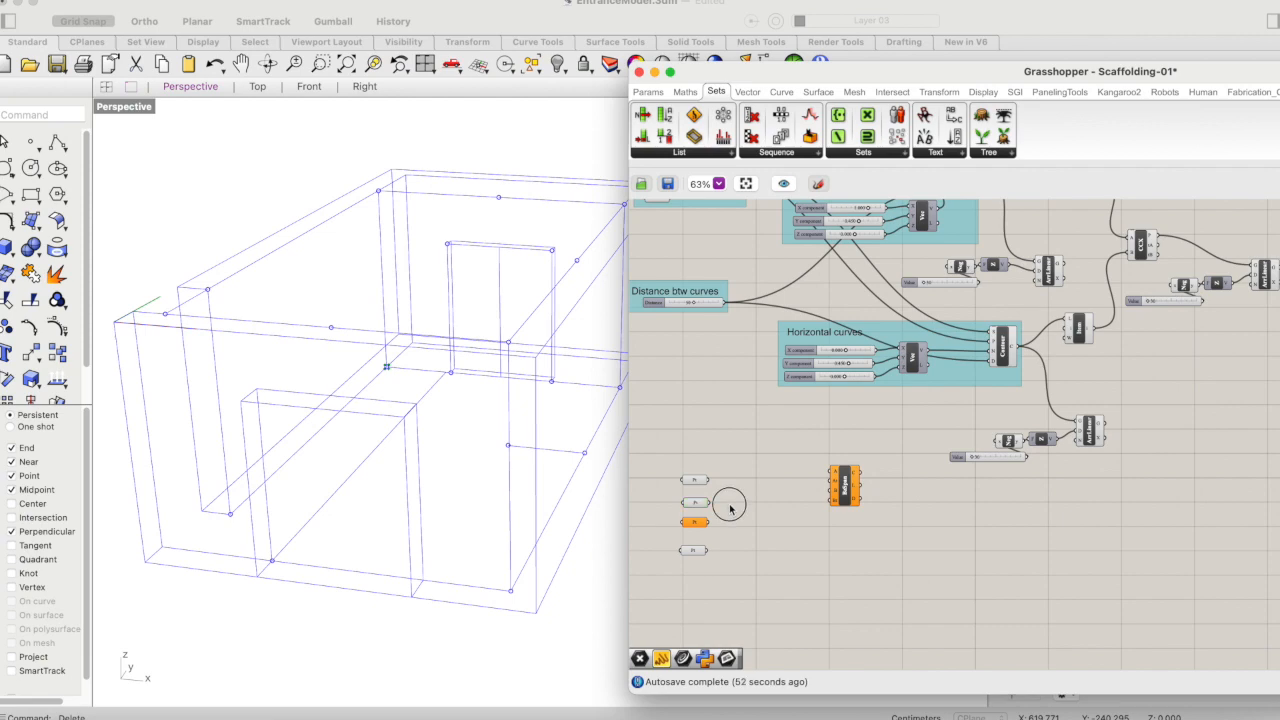
# - Reference the point at the rear door's left bottom corner in the third Point parameter
pyautogui.click(700, 522)
pyautogui.rightClick(701, 526)
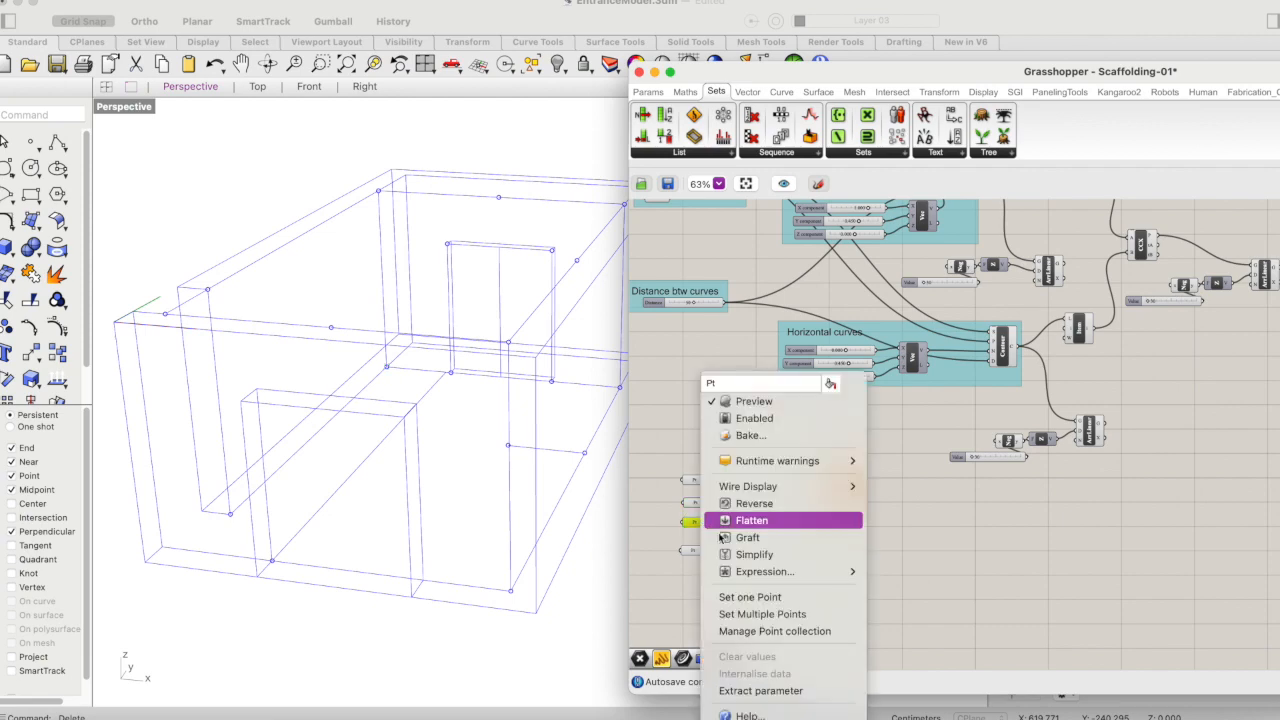
pyautogui.click(745, 594)
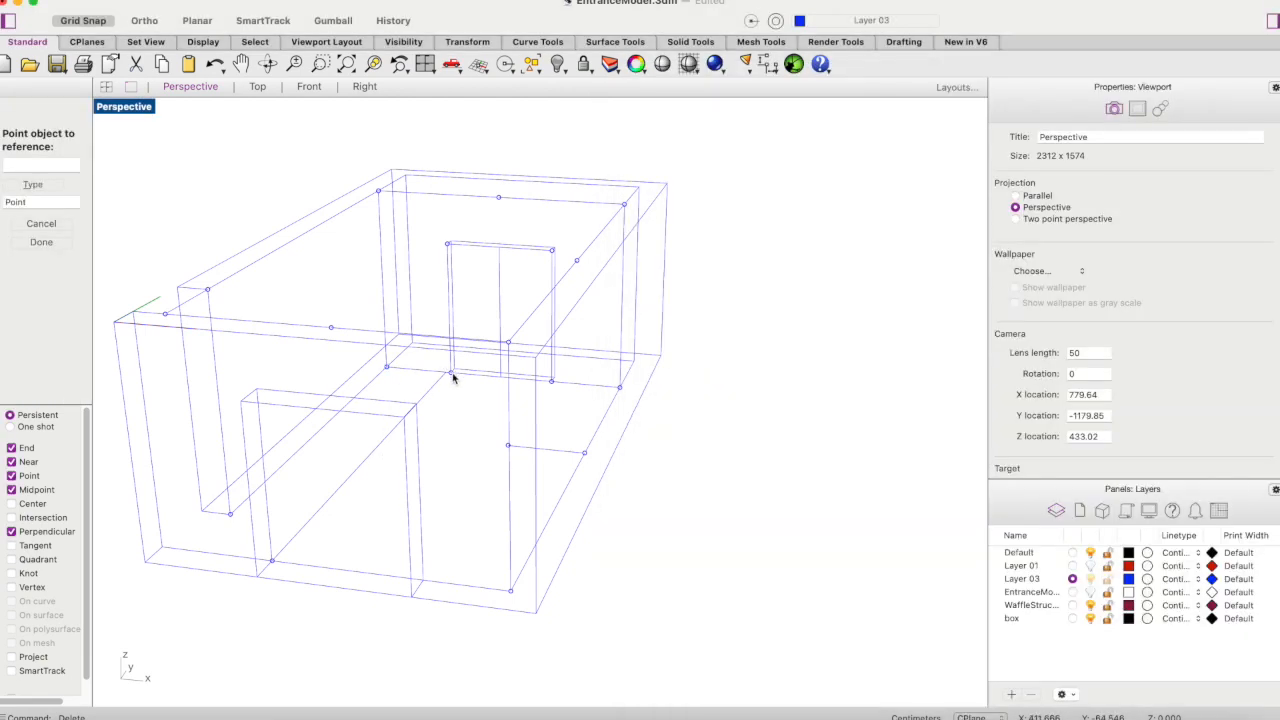
pyautogui.click(450, 372)
pyautogui.moveTo(617, 77); pyautogui.dragTo(932, 74)
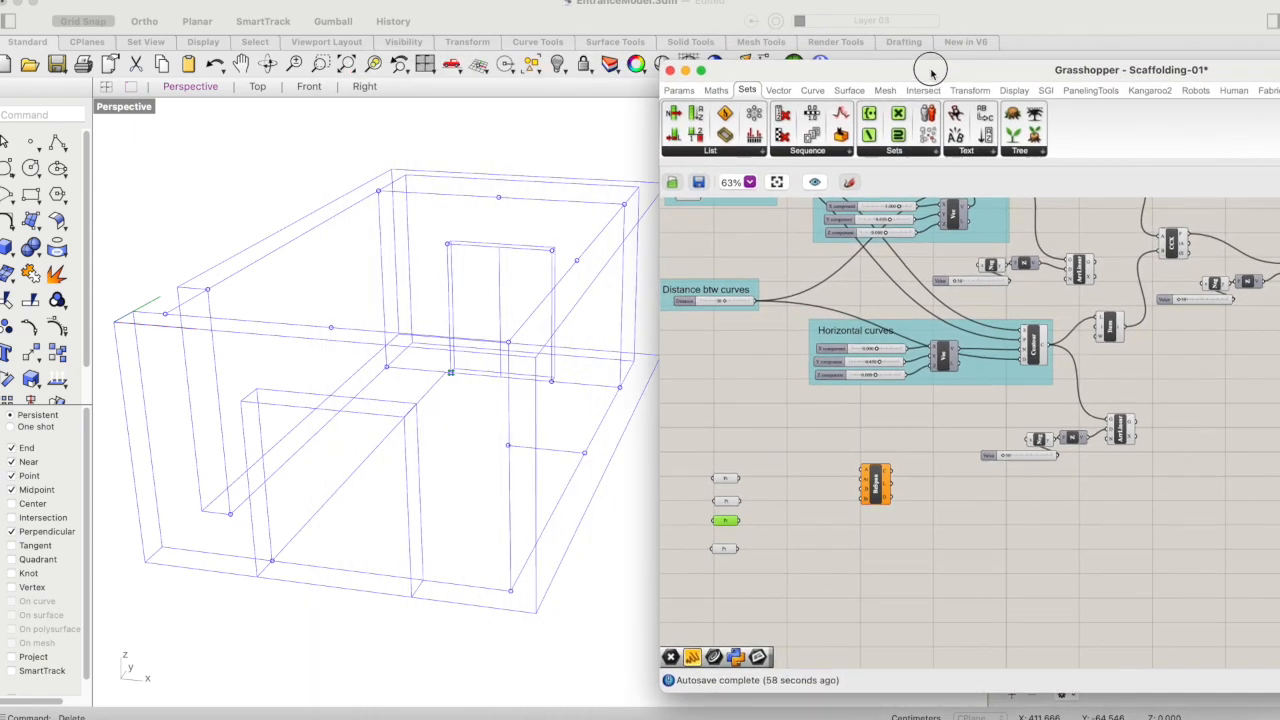
# - Reference the point at the front opening's left inner bottom corner in the fourth Point parameter
pyautogui.click(767, 562)
pyautogui.rightClick(728, 549)
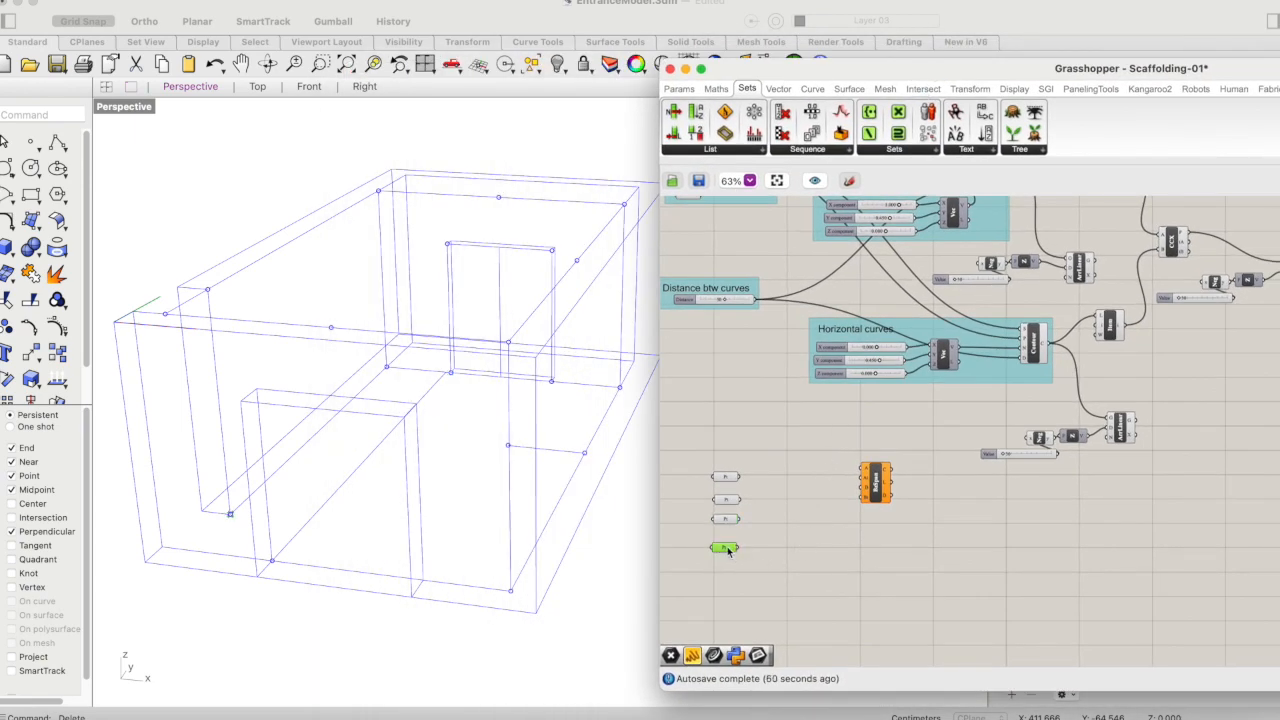
pyautogui.click(778, 596)
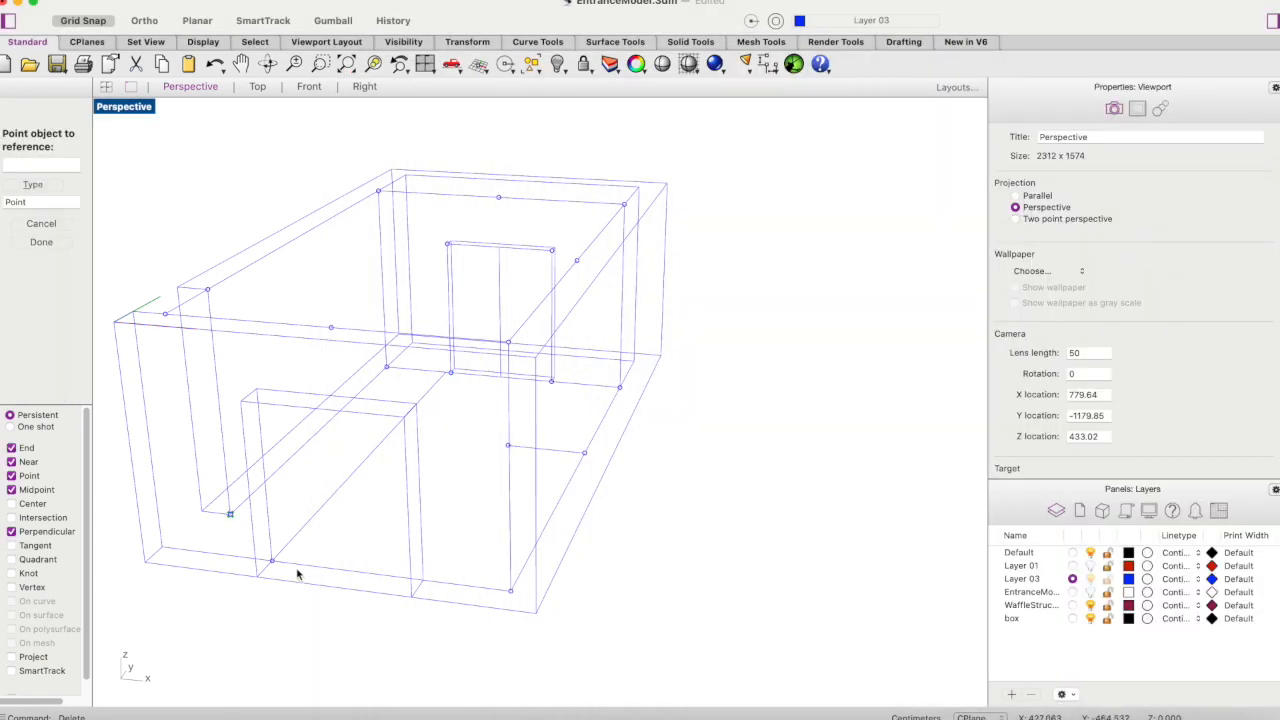
pyautogui.click(272, 560)
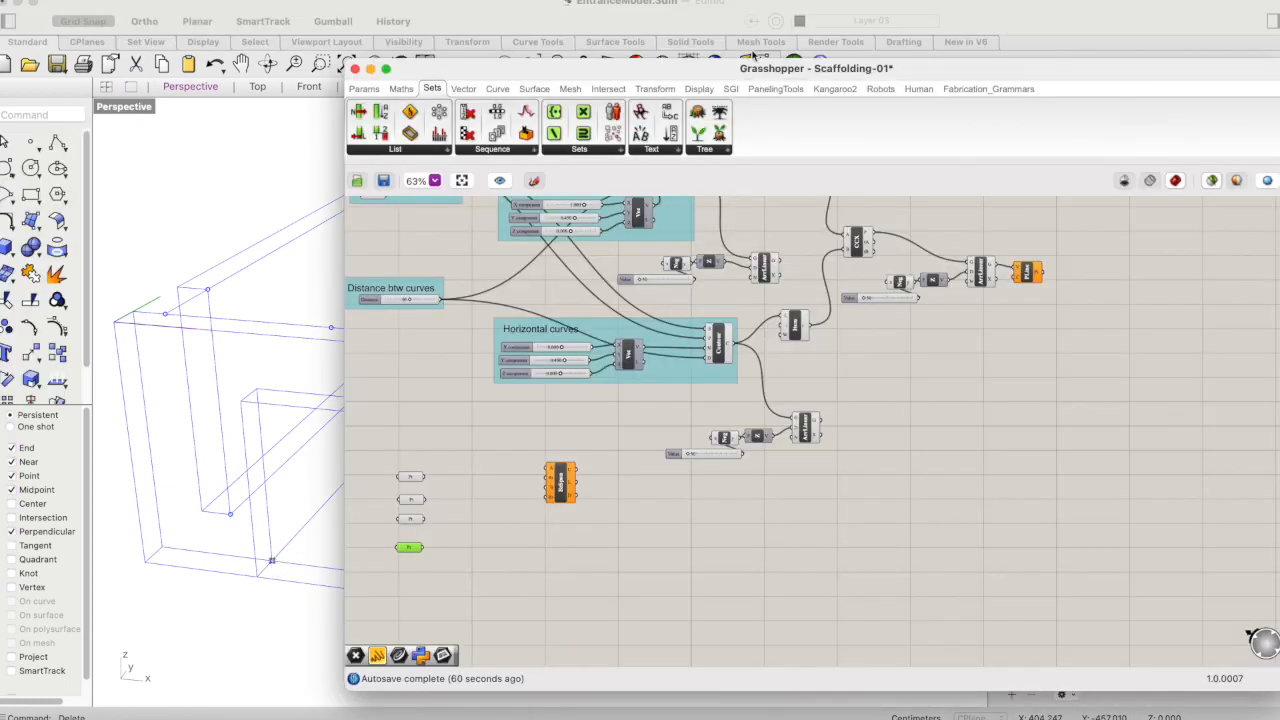
pyautogui.moveTo(740, 67); pyautogui.dragTo(1049, 28)
pyautogui.click(868, 524)
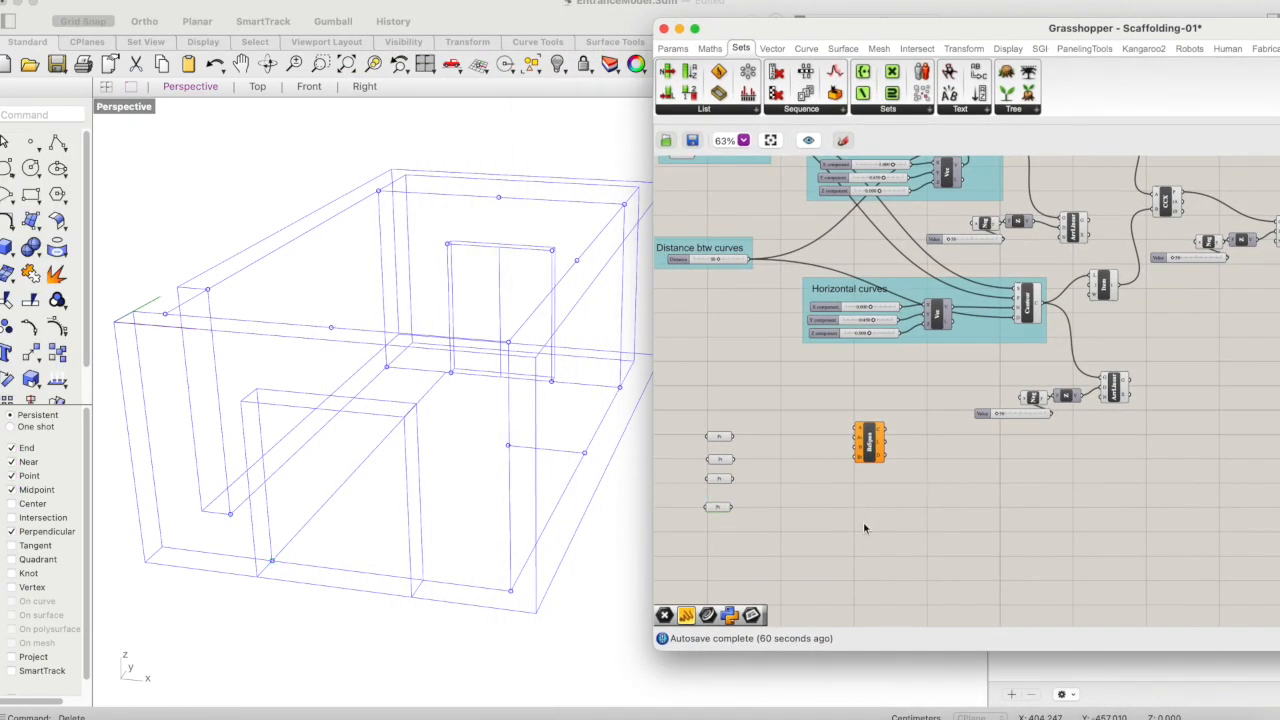
# - Add a Curve Middle component below the Bezier Span component
pyautogui.moveTo(770, 417); pyautogui.dragTo(704, 543)
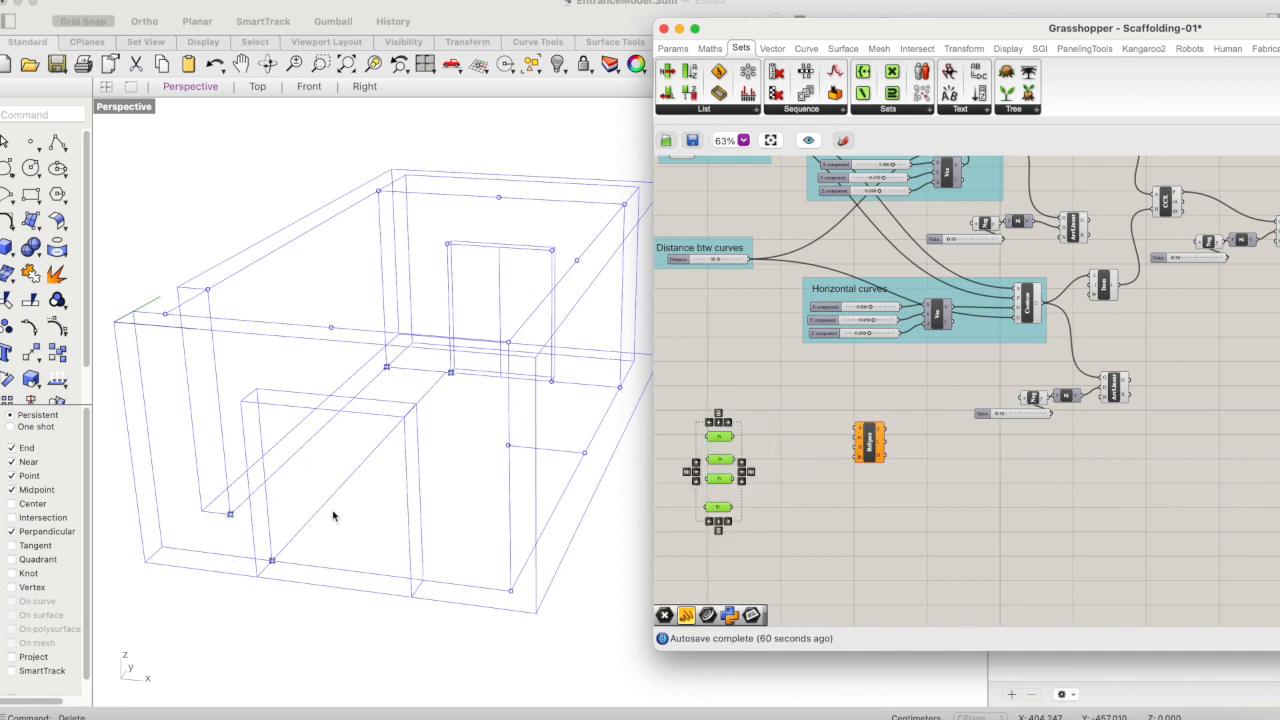
pyautogui.doubleClick(828, 523)
pyautogui.write('mi')
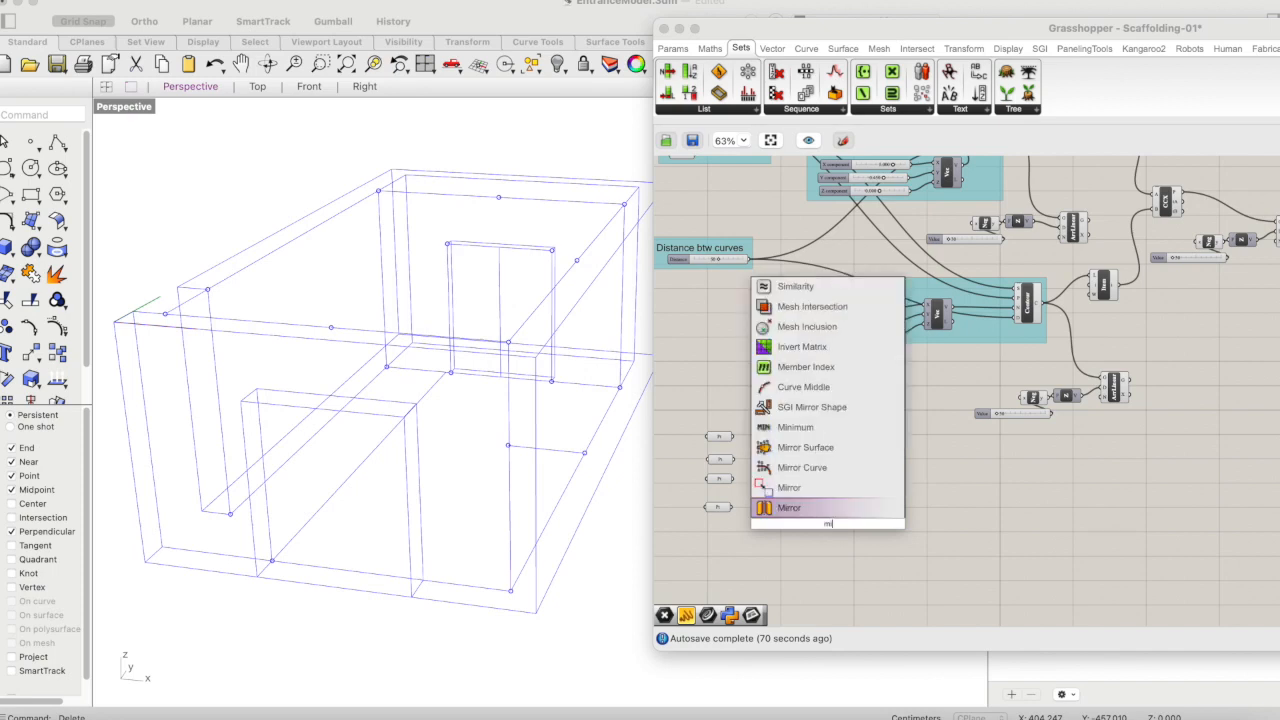
pyautogui.write('dd')
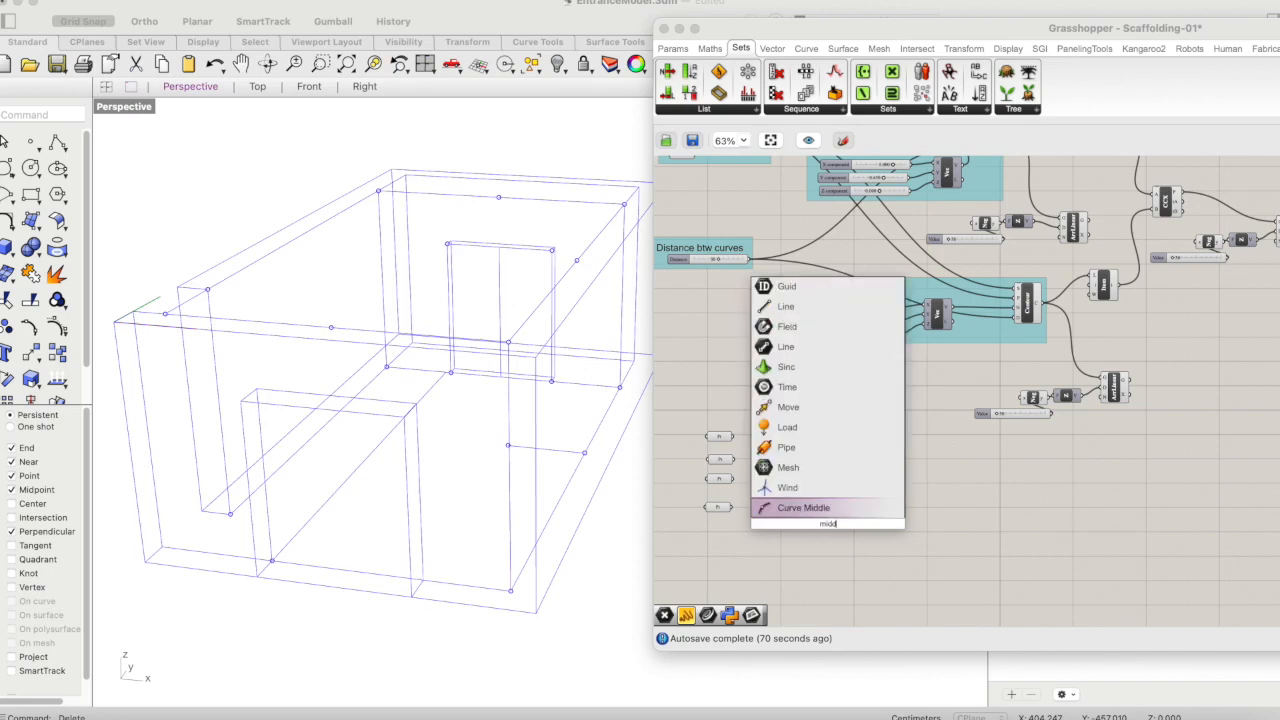
pyautogui.click(803, 507)
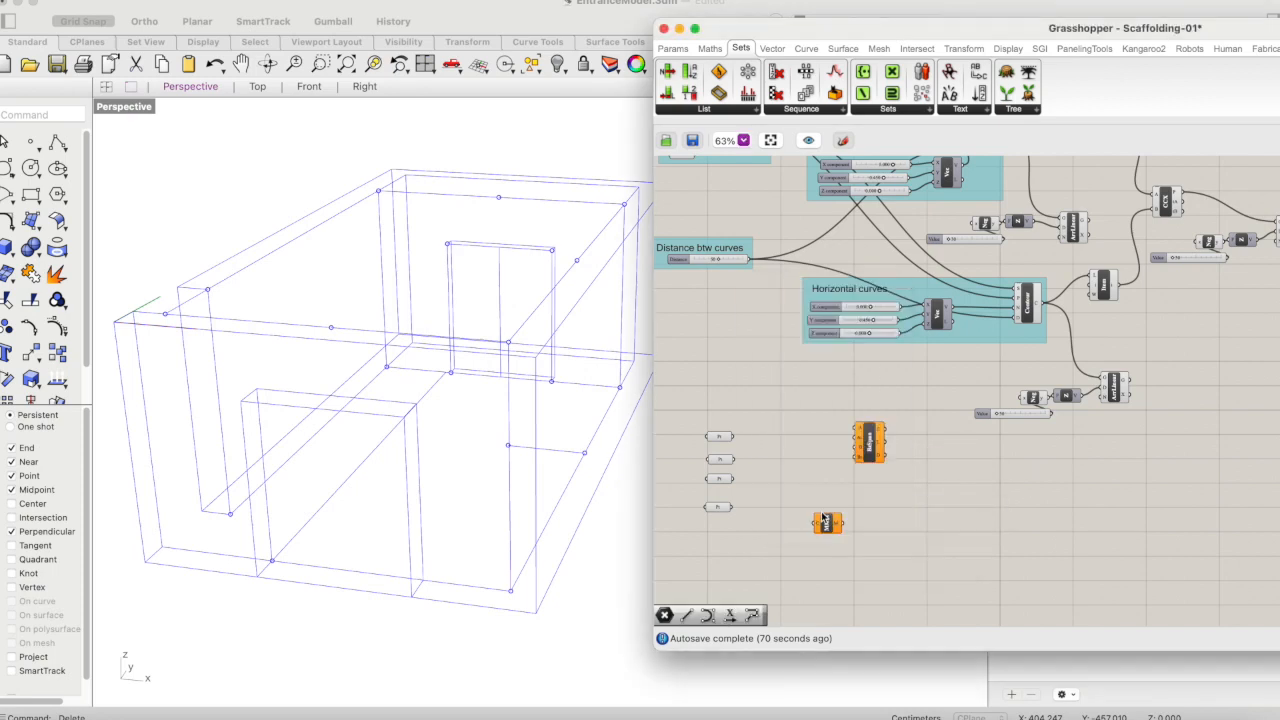
# - Arrange the Curve Middle component between the Point parameters and the Bezier Span component
pyautogui.click(722, 438)
pyautogui.moveTo(733, 437); pyautogui.dragTo(802, 472)
pyautogui.moveTo(824, 528)
pyautogui.mouseDown()
pyautogui.moveTo(811, 505)
pyautogui.moveTo(825, 514)
pyautogui.mouseUp()
pyautogui.moveTo(857, 452); pyautogui.dragTo(901, 472)
pyautogui.moveTo(824, 517); pyautogui.dragTo(828, 472)
pyautogui.click(825, 579)
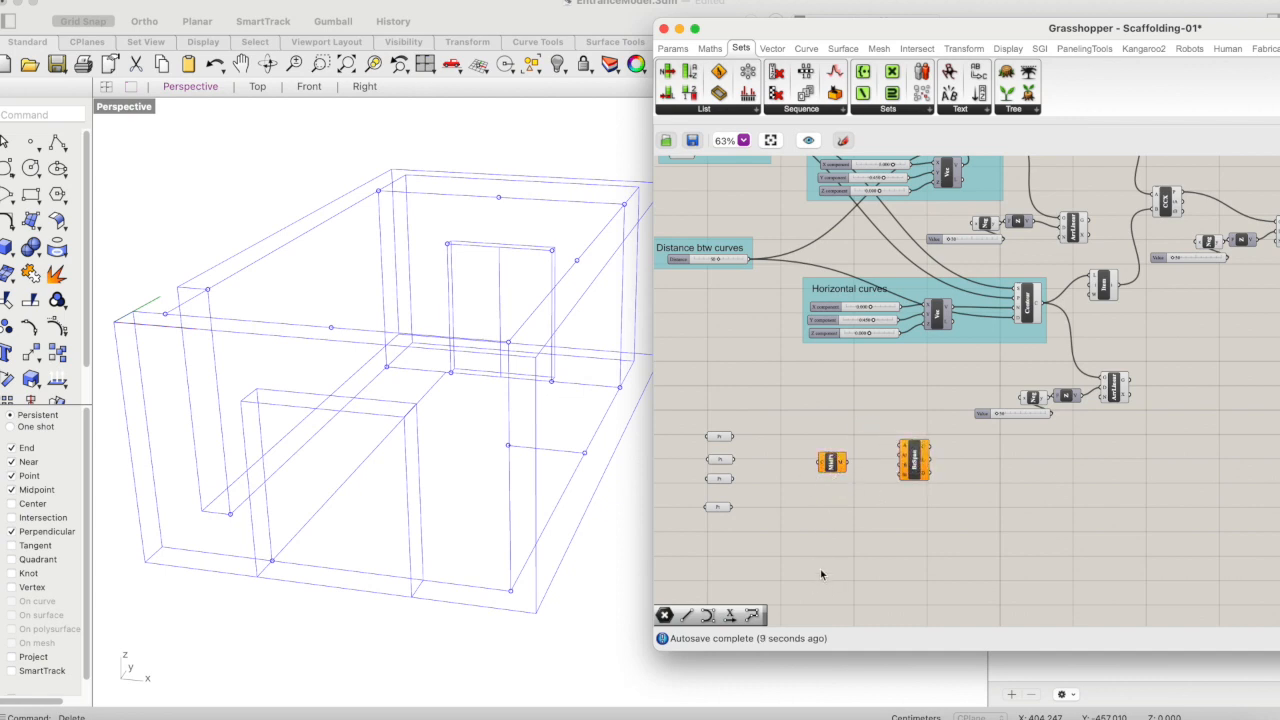
# - Add a Line component between the first two Point parameters and connect its output to the Curve Middle component
pyautogui.doubleClick(785, 523)
pyautogui.write('line')
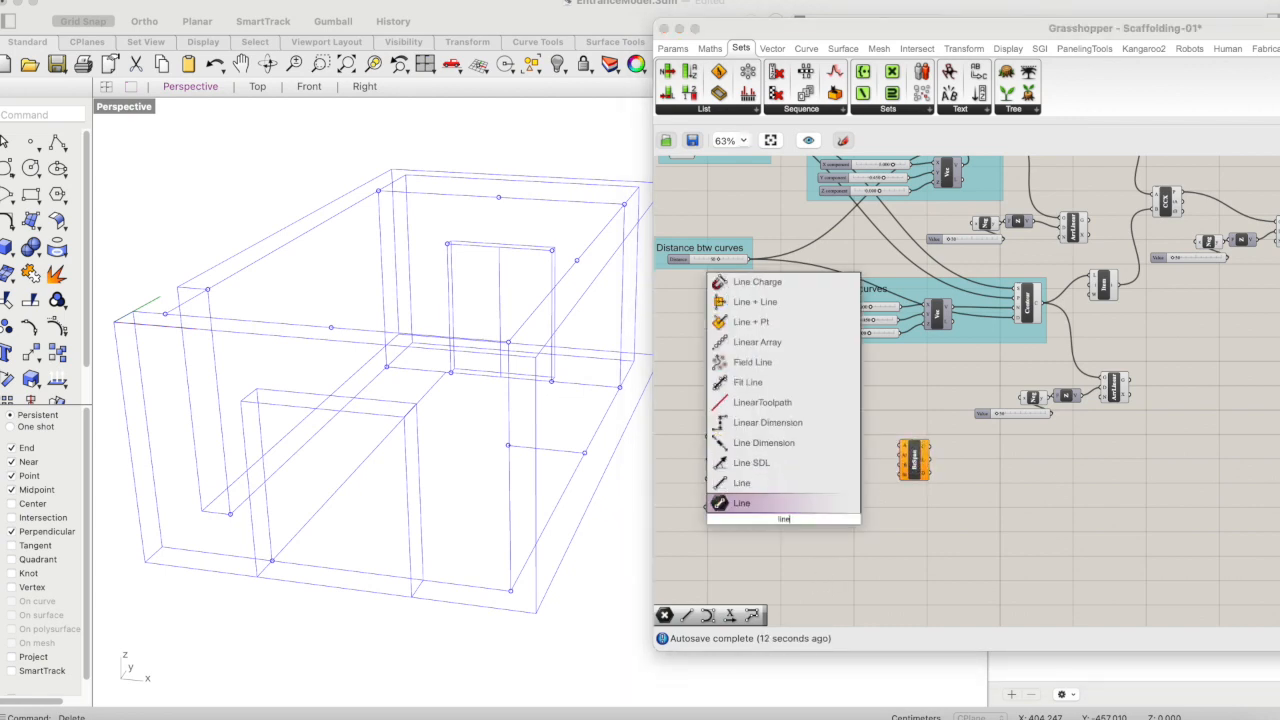
pyautogui.press('Up')
pyautogui.press('Return')
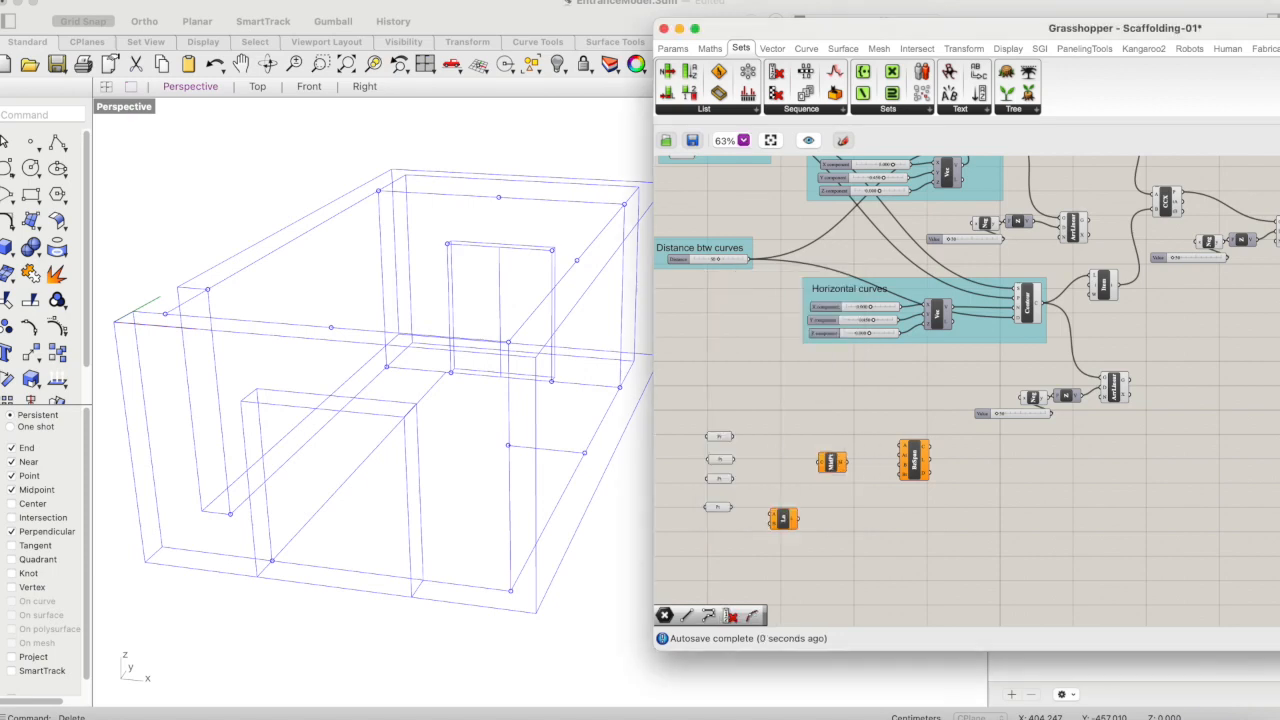
pyautogui.moveTo(738, 438); pyautogui.dragTo(838, 442)
pyautogui.click(722, 463)
pyautogui.click(841, 503)
pyautogui.click(789, 446)
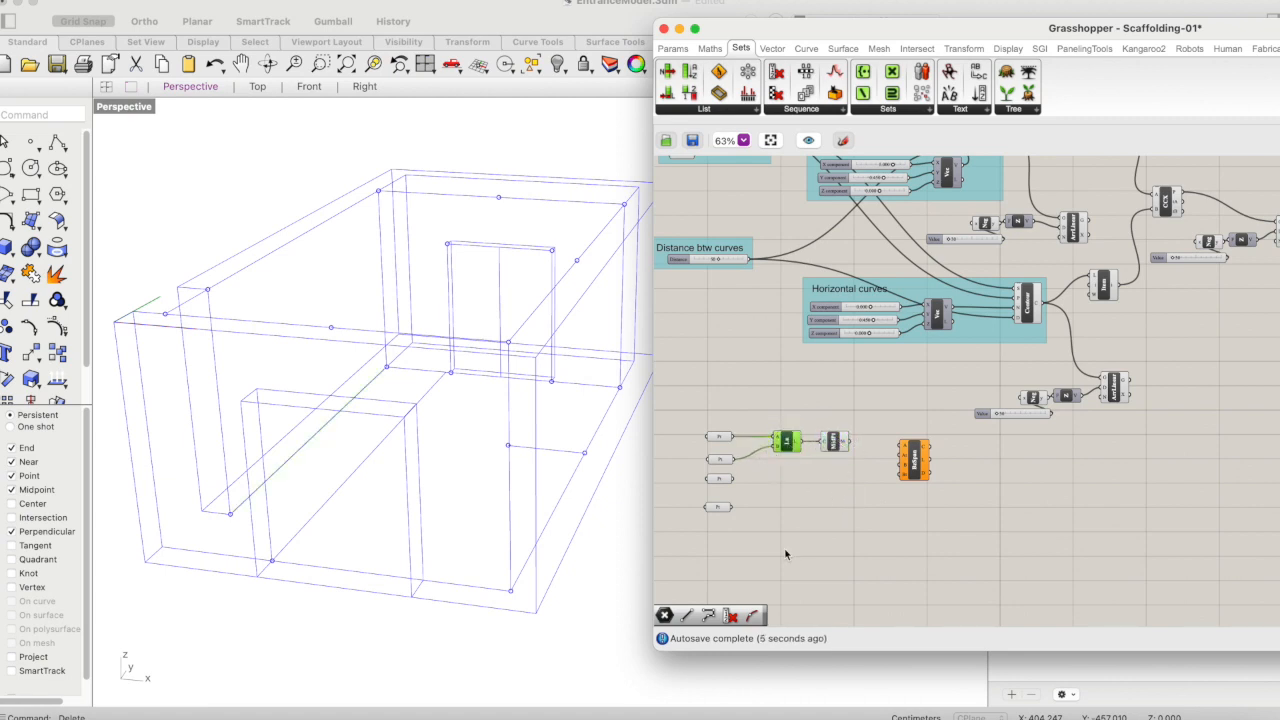
# - Duplicate the Line component and connect the third and fourth Point parameters to its start and end inputs
pyautogui.keyDown('alt'); pyautogui.moveTo(787, 442); pyautogui.dragTo(790, 472); pyautogui.keyUp('alt')
pyautogui.click(718, 437)
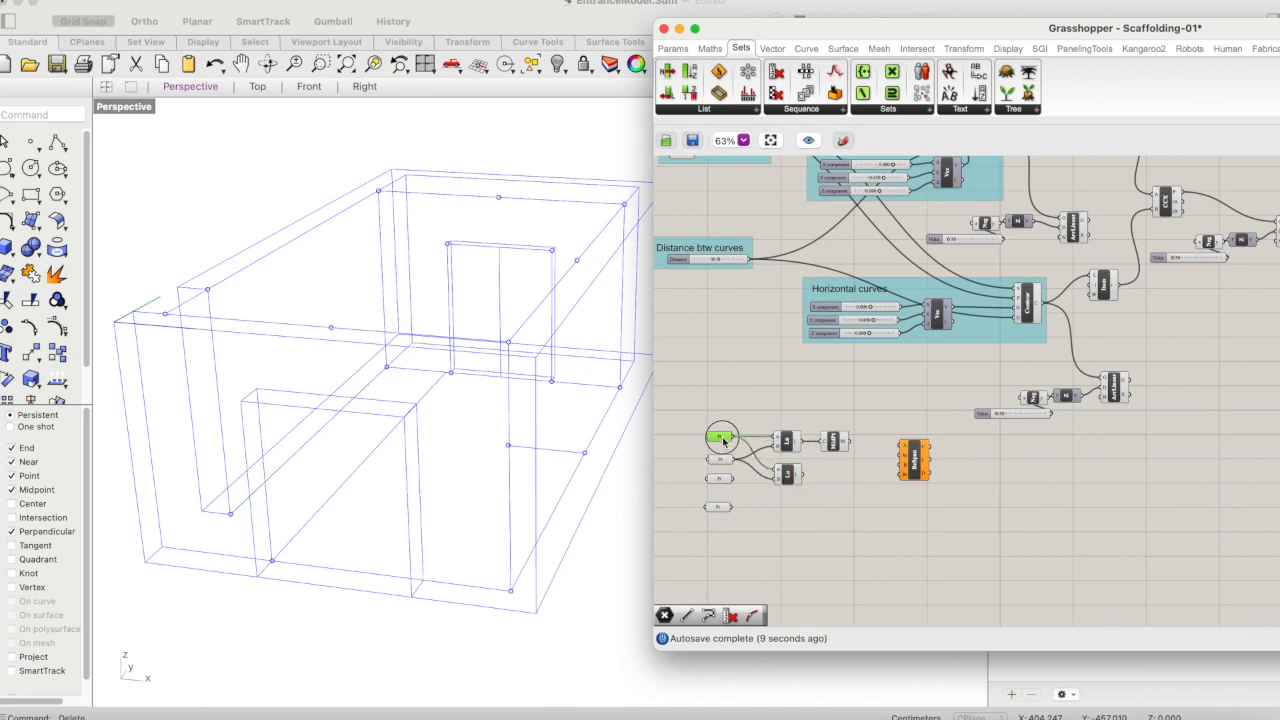
pyautogui.click(720, 460)
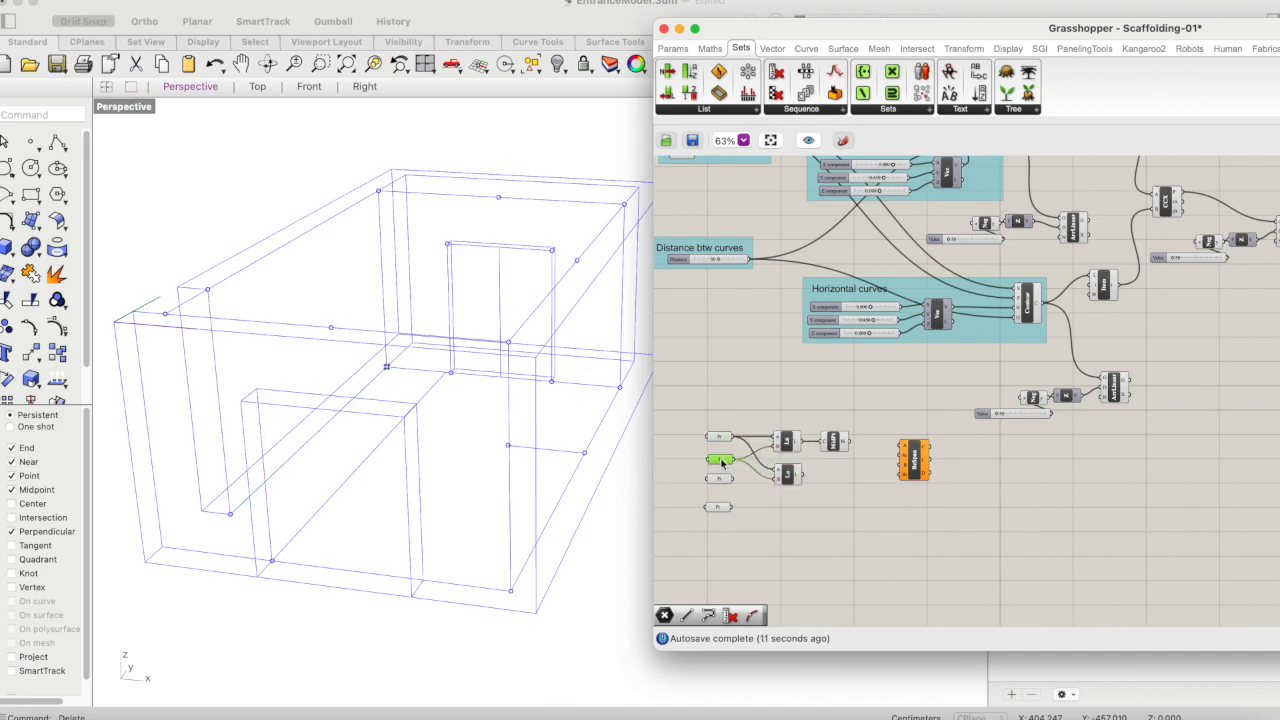
pyautogui.click(722, 480)
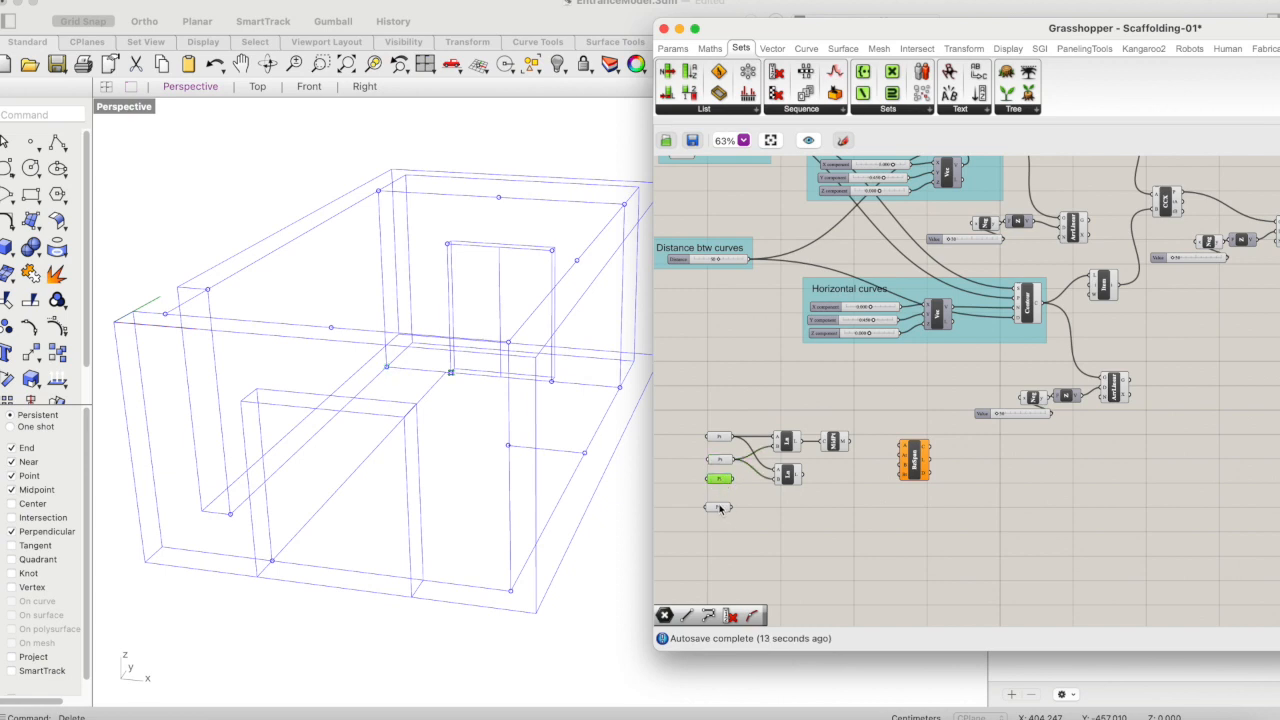
pyautogui.click(720, 508)
pyautogui.click(769, 536)
pyautogui.click(724, 480)
pyautogui.moveTo(734, 480); pyautogui.dragTo(779, 471)
pyautogui.moveTo(732, 507); pyautogui.dragTo(784, 493)
pyautogui.click(789, 475)
# - Duplicate the Curve Middle component beside the second Line, connect that line to it, and align both Curve Middle components
pyautogui.click(836, 445)
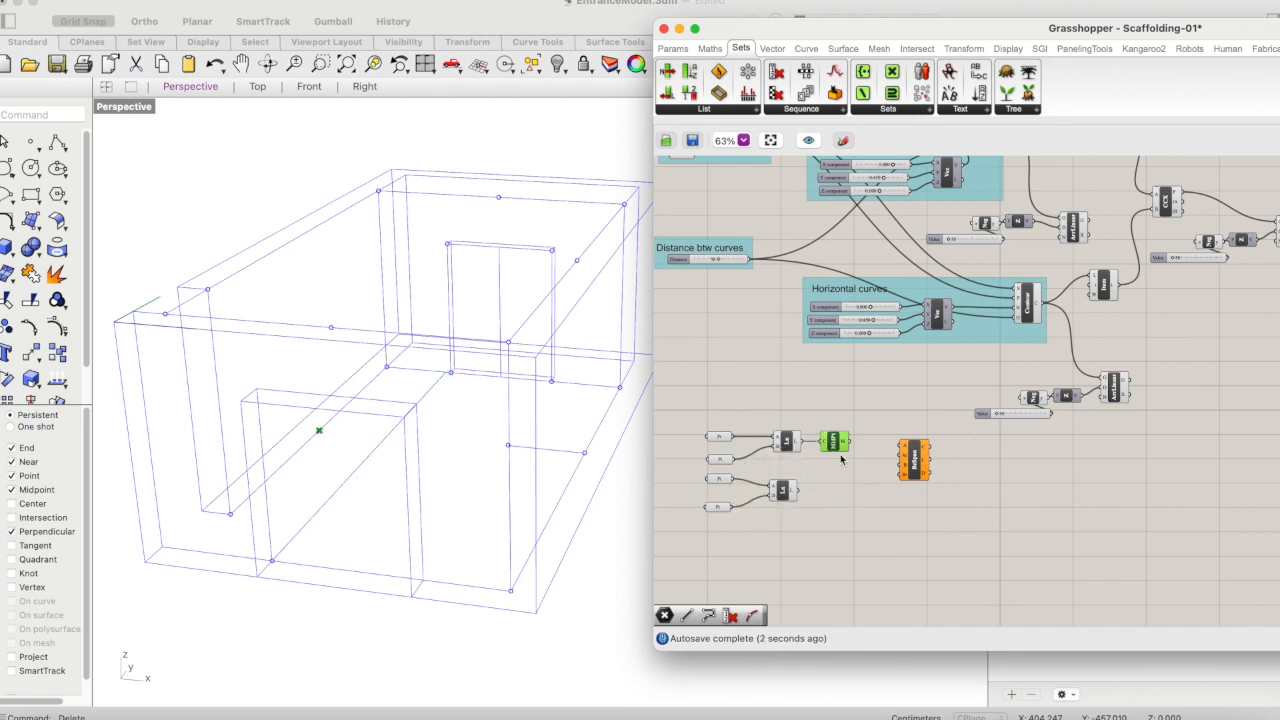
pyautogui.keyDown('alt'); pyautogui.moveTo(839, 450); pyautogui.dragTo(826, 491); pyautogui.keyUp('alt')
pyautogui.click(840, 513)
pyautogui.click(832, 490)
pyautogui.keyDown('shift'); pyautogui.click(841, 450); pyautogui.keyUp('shift')
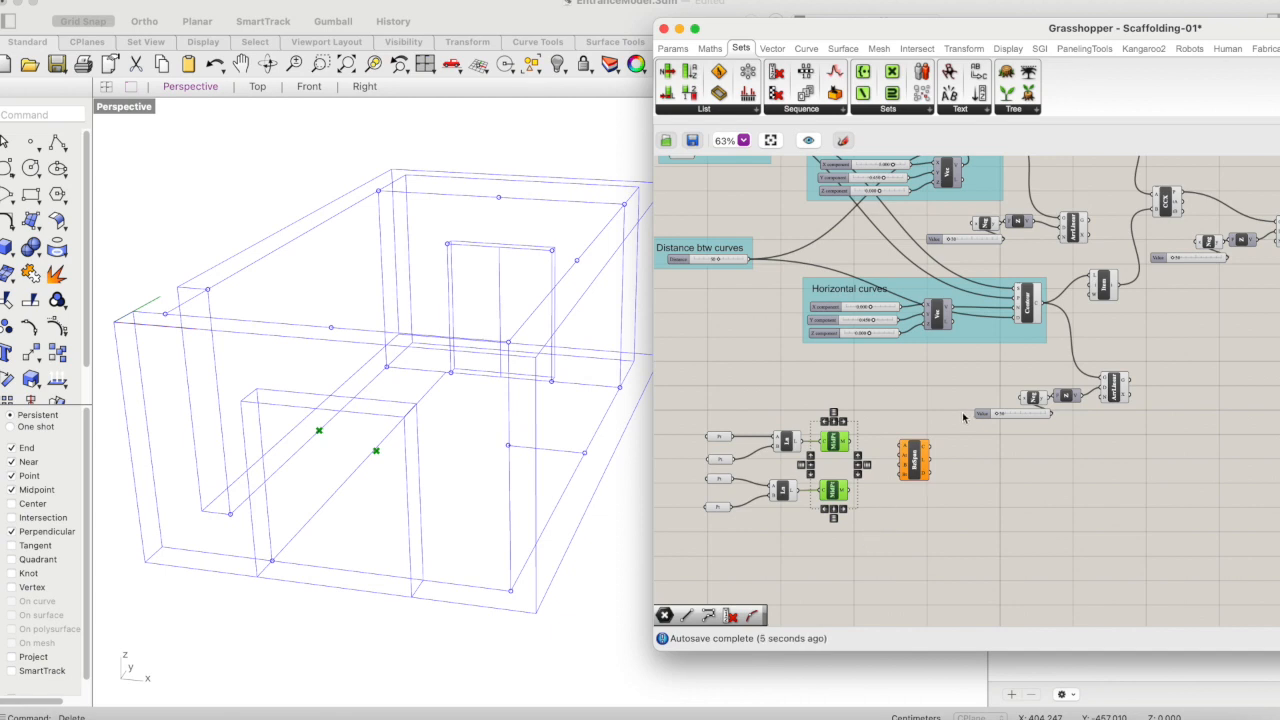
# - Move the Bezier Span component farther from the two Curve Middle components, roughly level with the upper one
pyautogui.moveTo(924, 460); pyautogui.dragTo(940, 460)
pyautogui.click(842, 445)
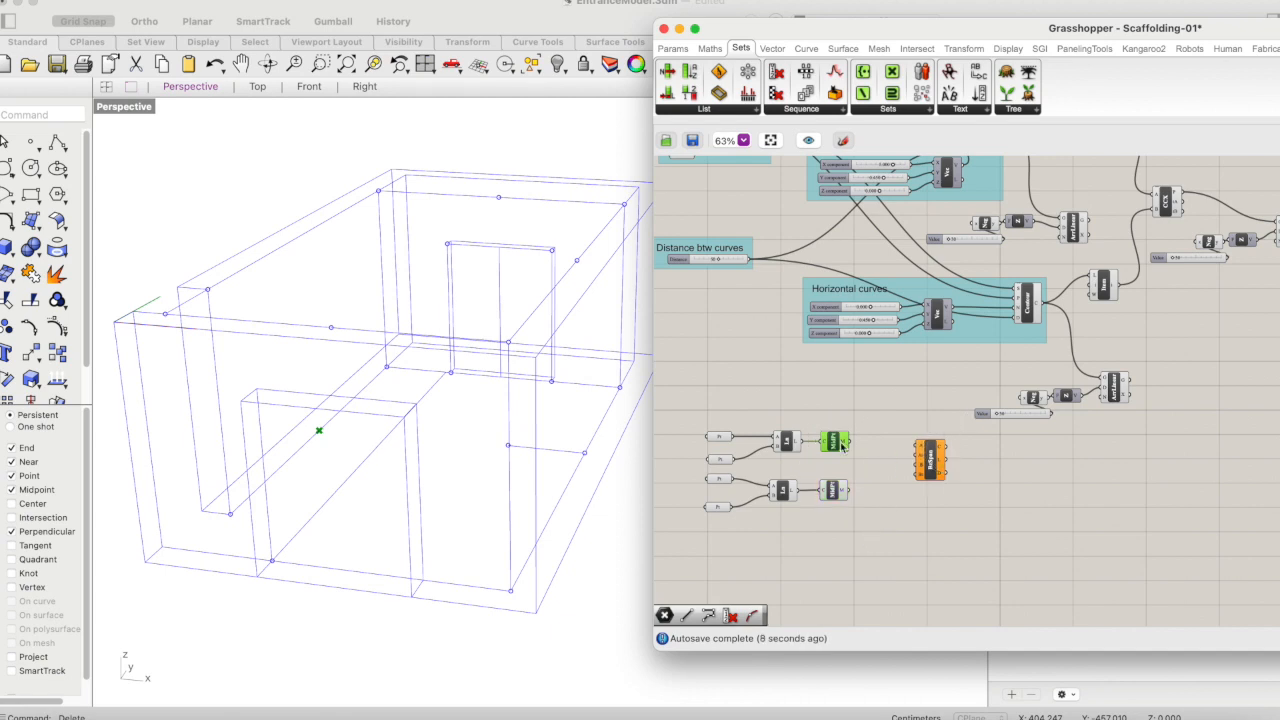
pyautogui.click(930, 460)
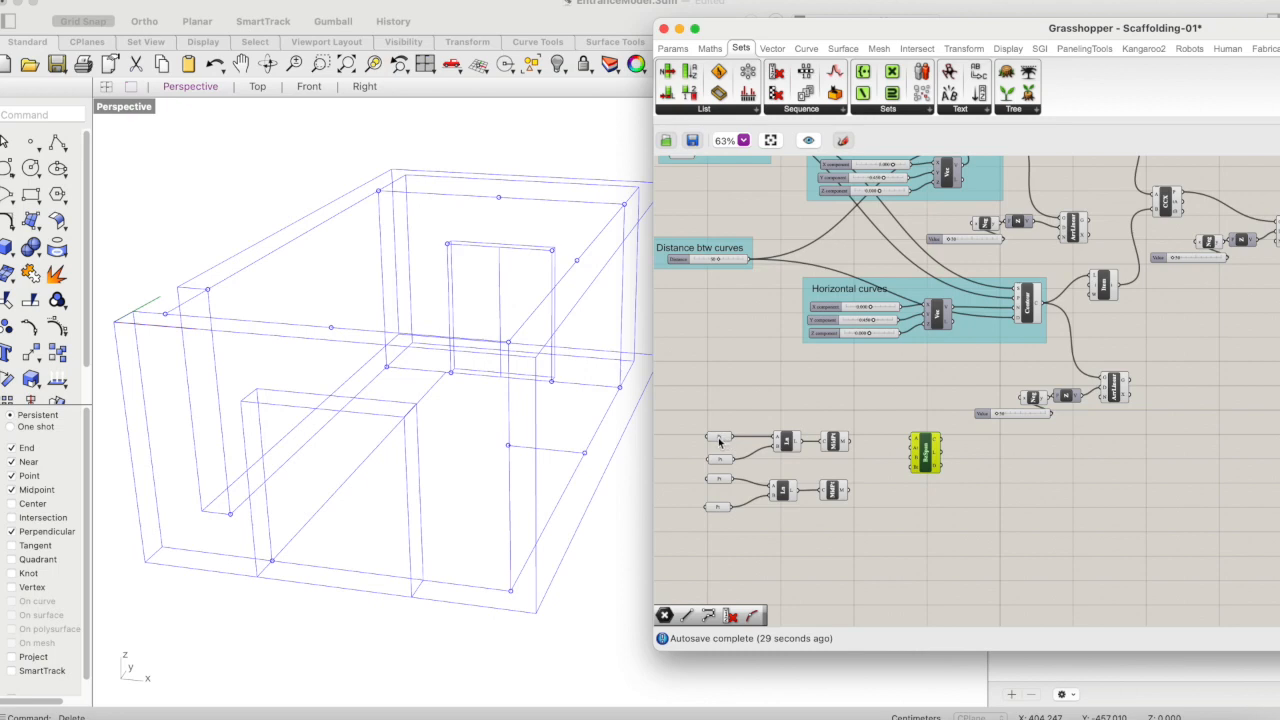
# - Check the Point parameters and midpoints in the model, and connect the first Point parameter to the Bezier Span's start point input
pyautogui.click(723, 439)
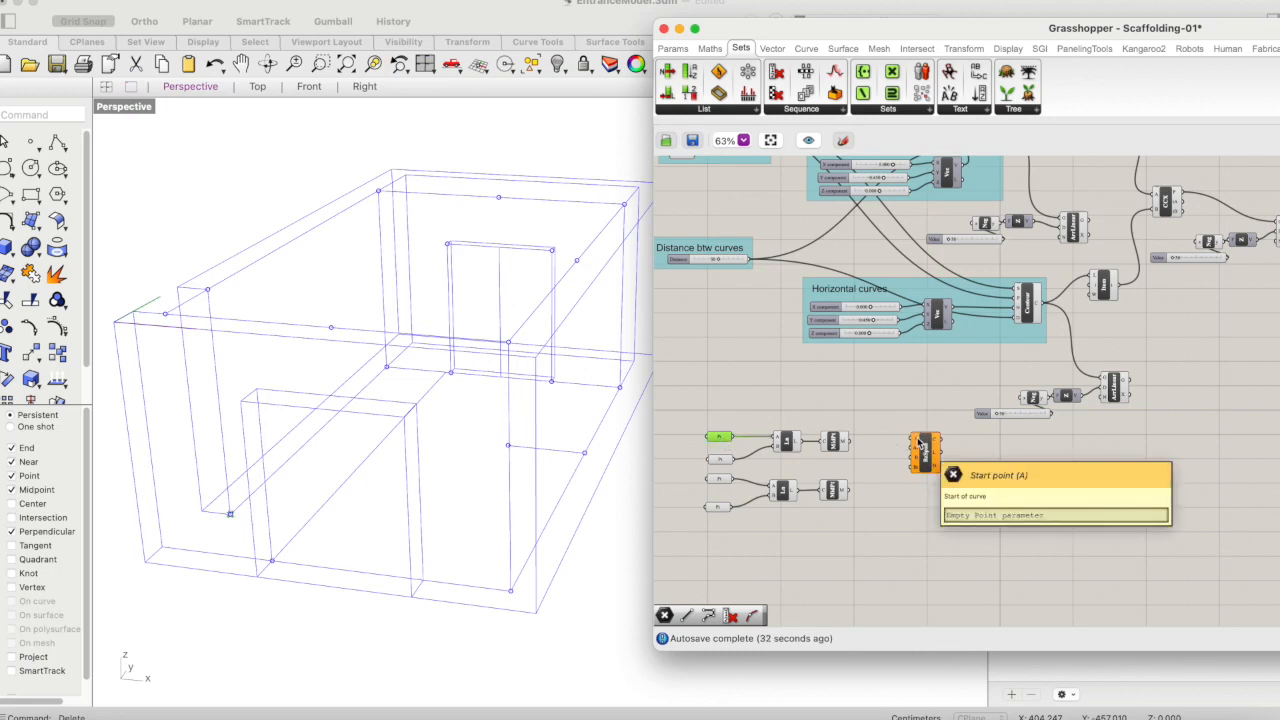
pyautogui.click(724, 462)
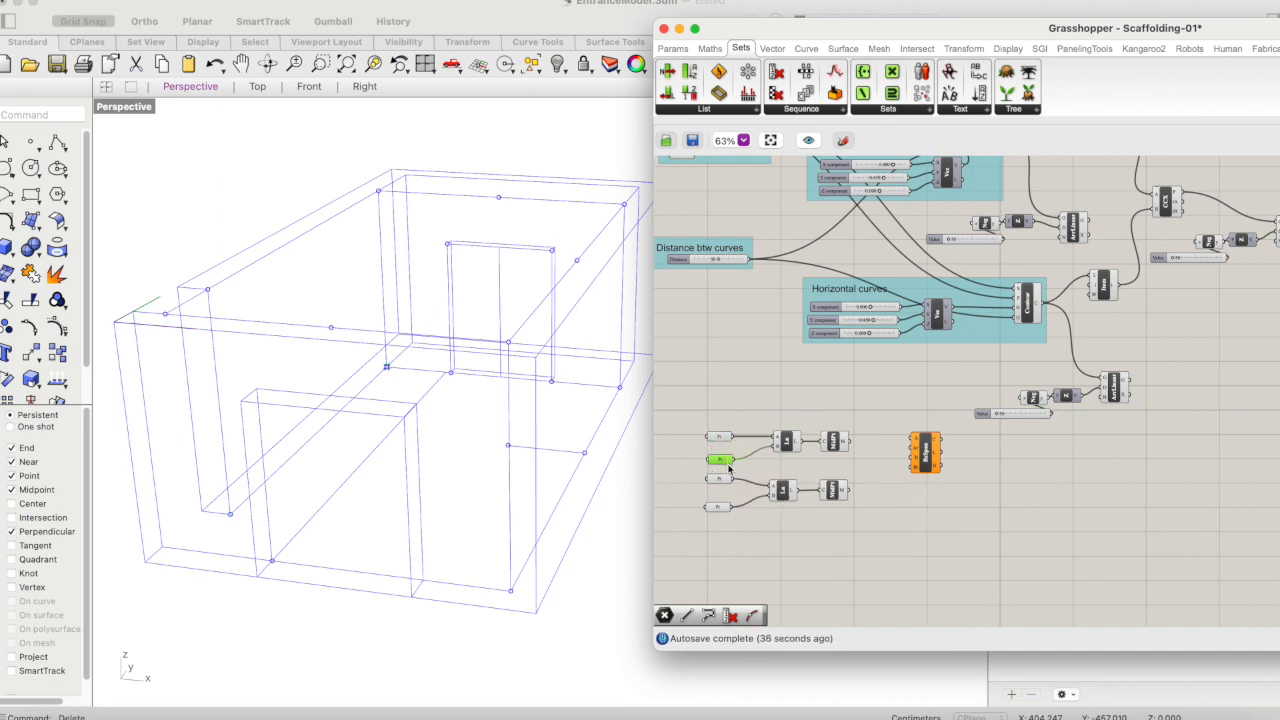
pyautogui.click(723, 481)
pyautogui.click(834, 441)
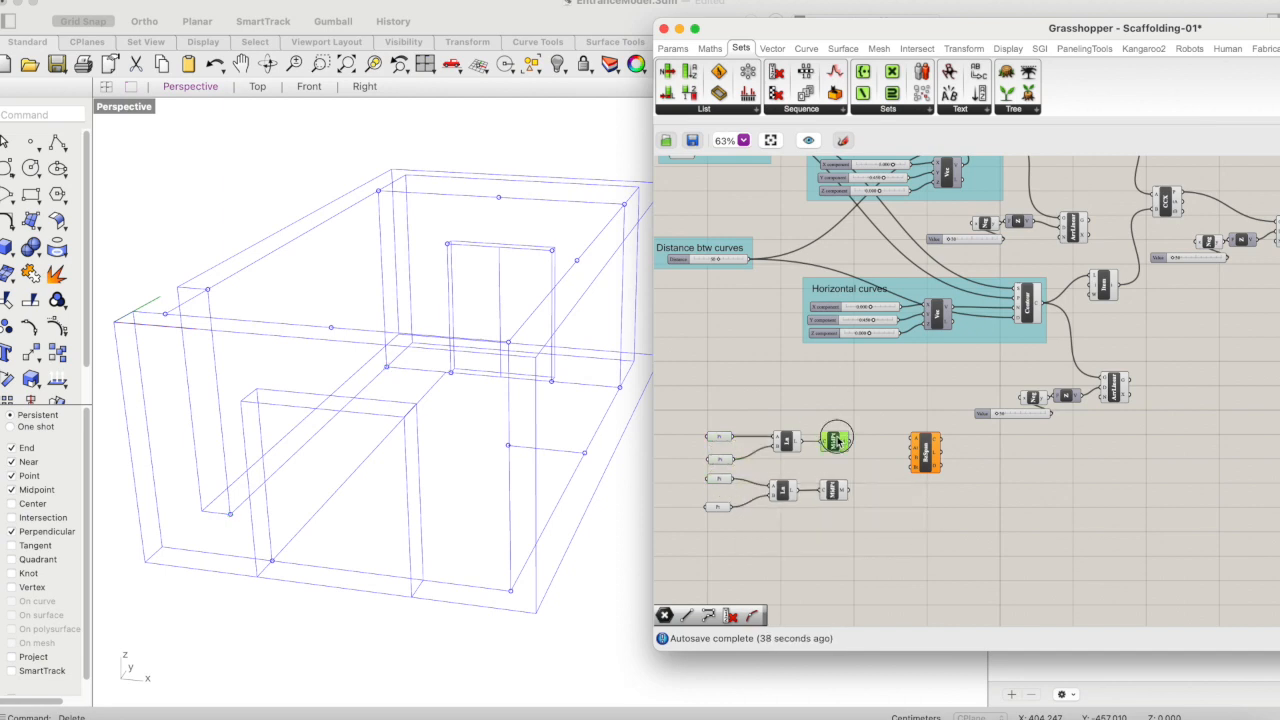
pyautogui.click(834, 489)
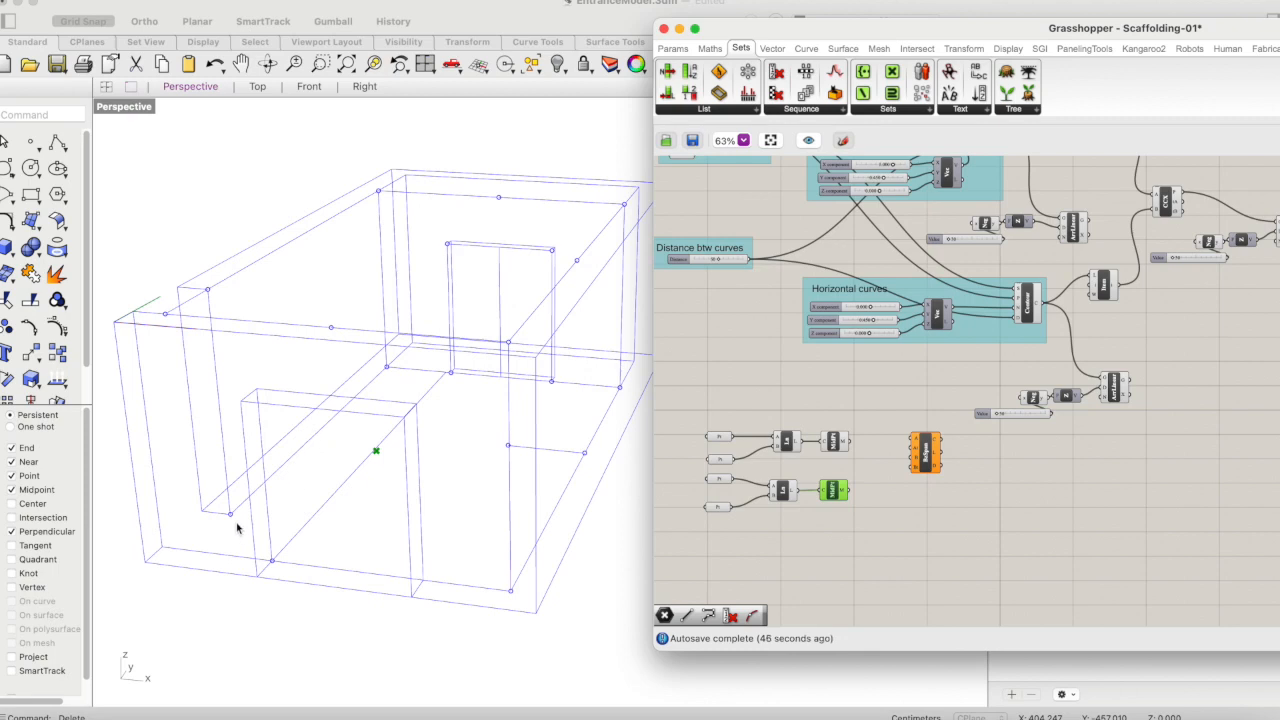
pyautogui.click(722, 437)
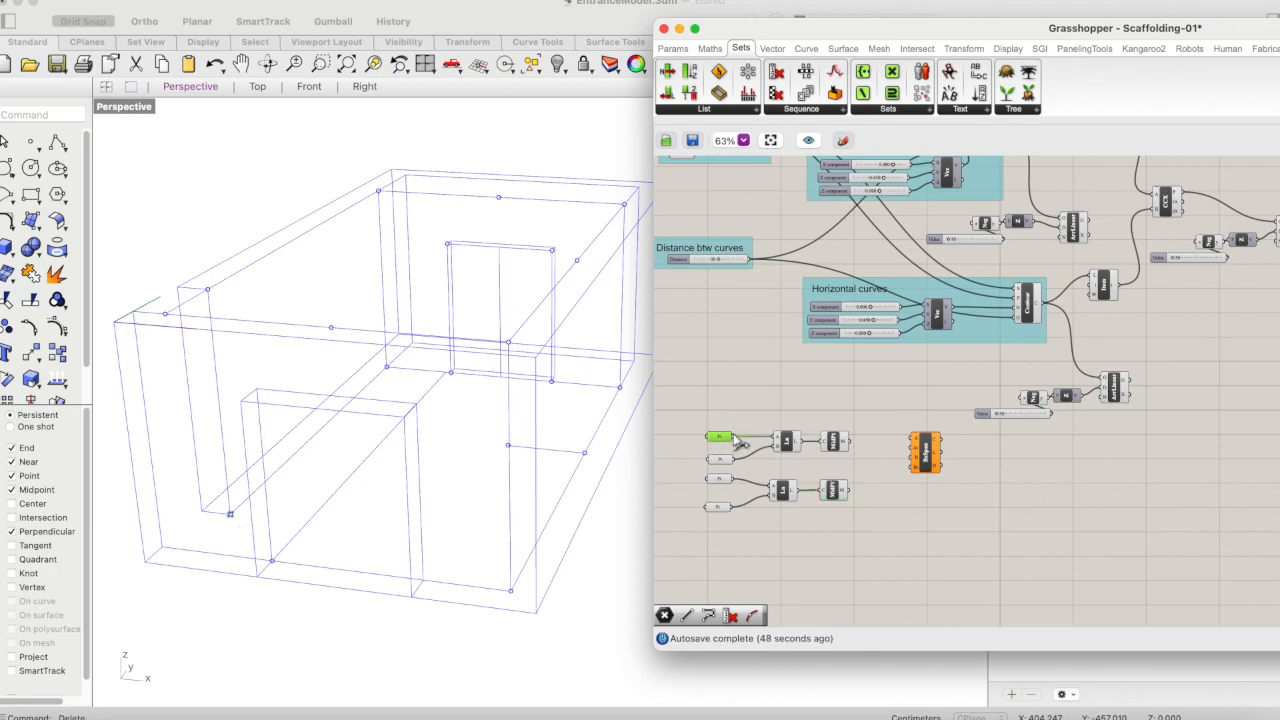
pyautogui.moveTo(733, 438); pyautogui.dragTo(940, 452)
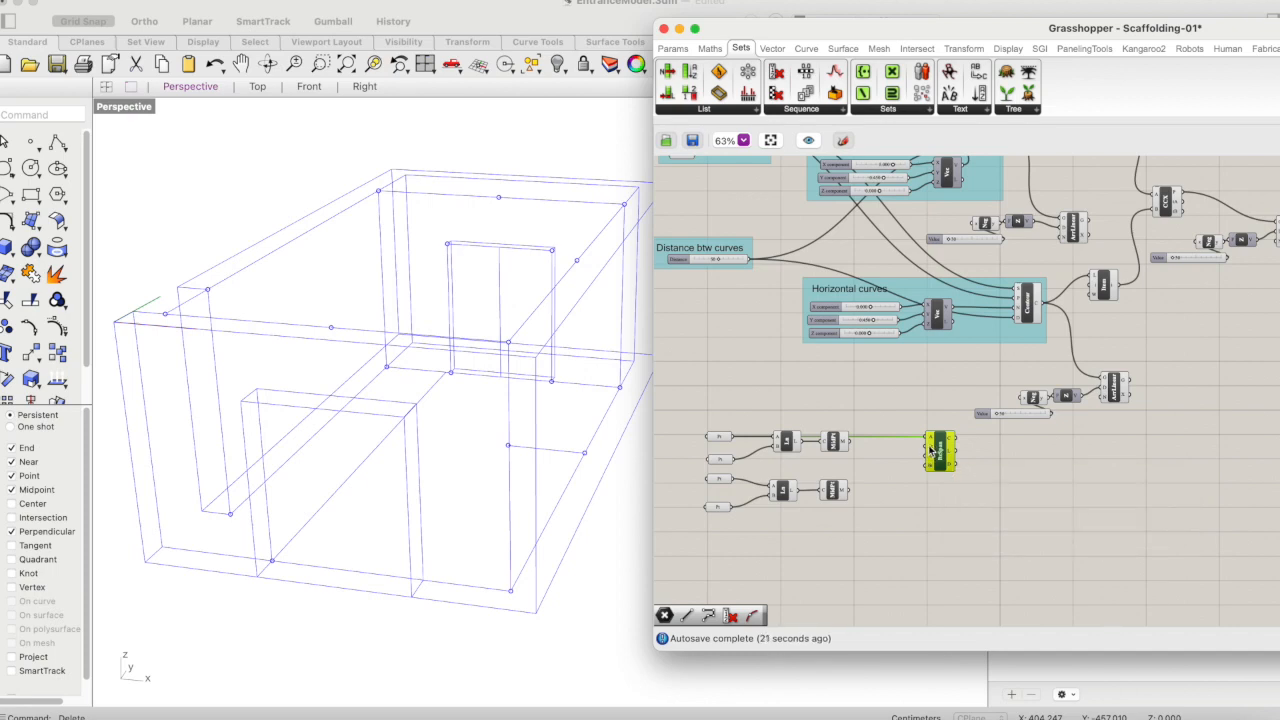
pyautogui.scroll(5, 935, 452)
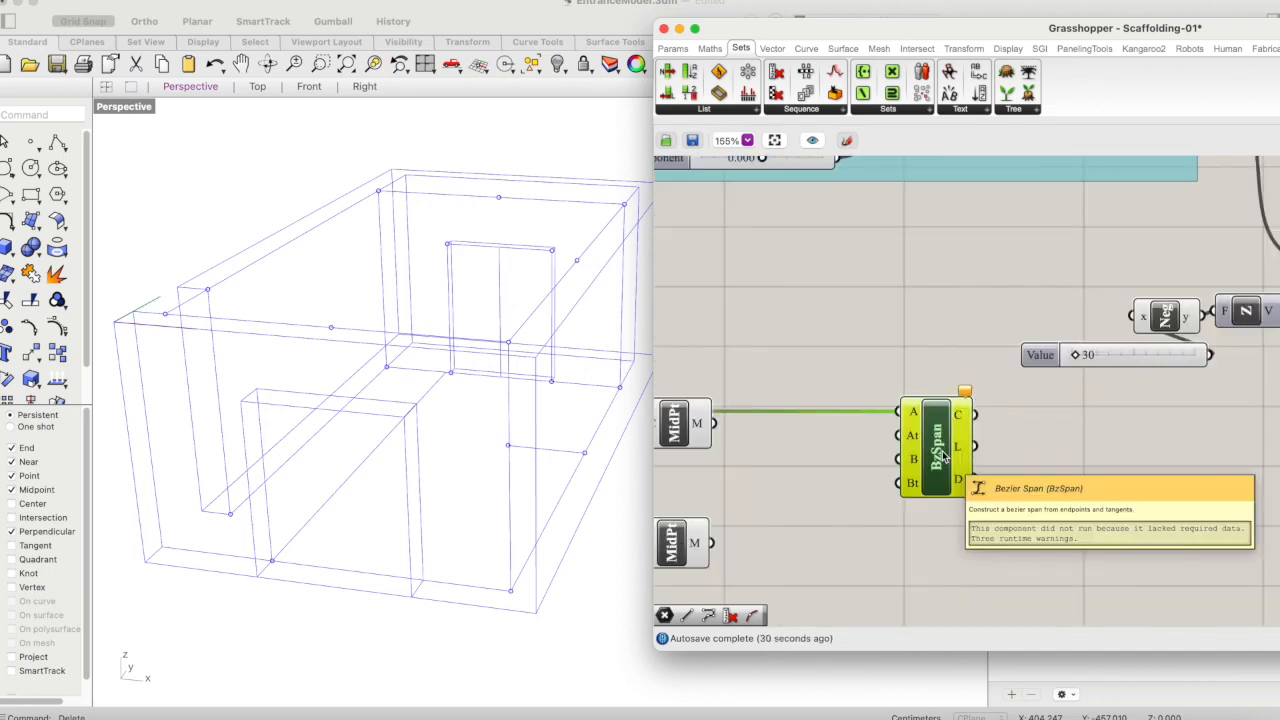
pyautogui.scroll(1, 913, 430)
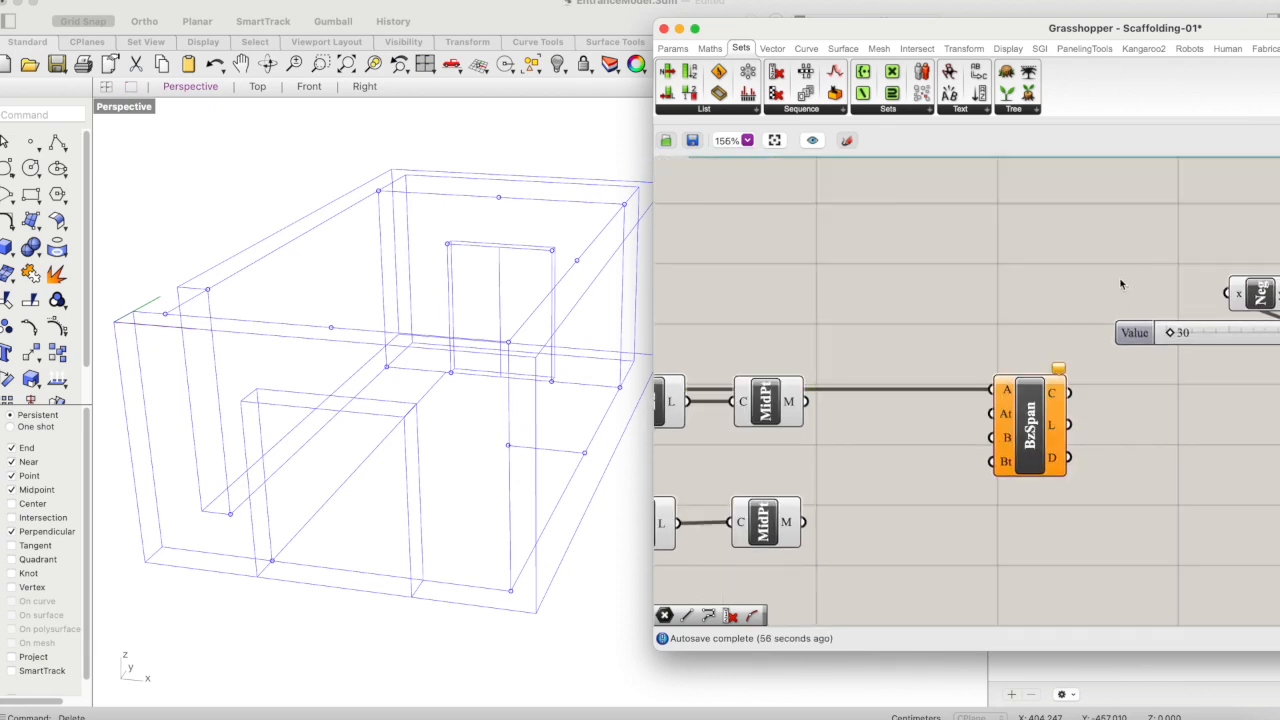
# - Move the upper Line component lower, clear of the wire from the first Point parameter to the Bezier Span
pyautogui.moveTo(758, 392); pyautogui.dragTo(868, 372, button='right')
pyautogui.doubleClick(756, 391)
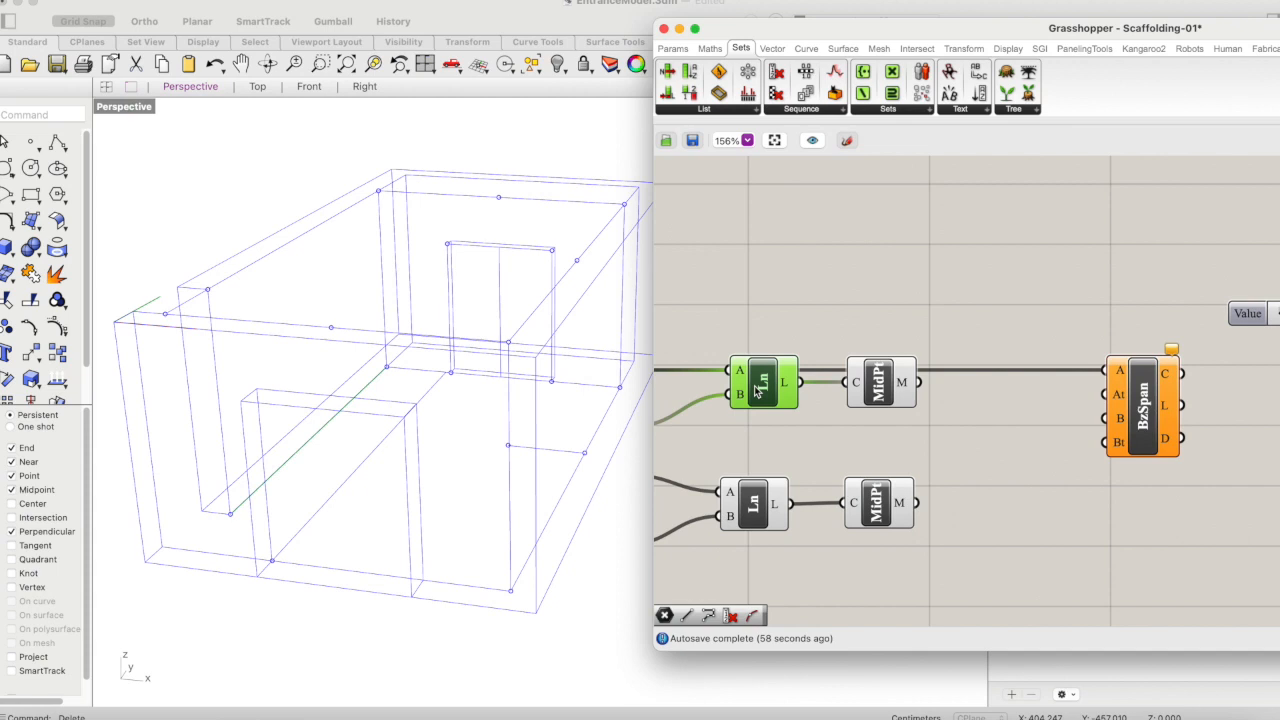
pyautogui.click(882, 326)
pyautogui.moveTo(774, 398); pyautogui.dragTo(788, 430)
pyautogui.moveTo(888, 290); pyautogui.dragTo(970, 277, button='right')
pyautogui.scroll(-3, 888, 287)
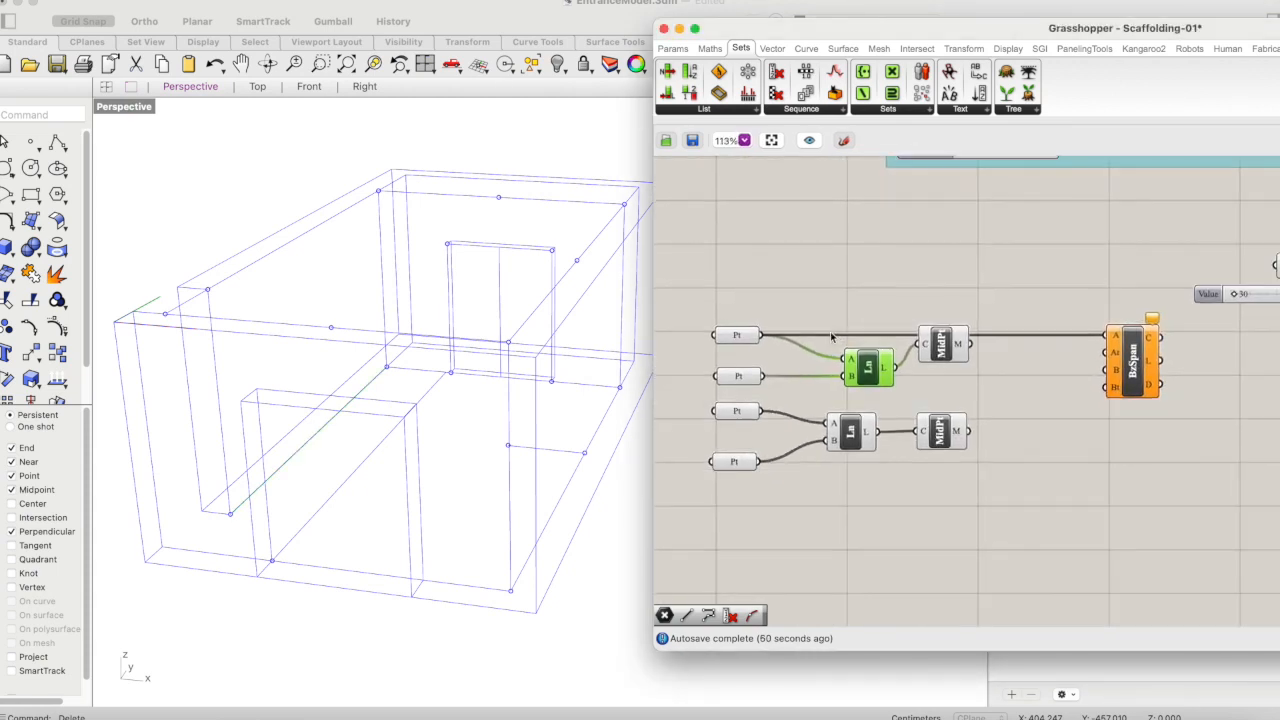
# - Connect the lower Curve Middle's output to the end point input (B) of the Bezier Span component
pyautogui.scroll(1, 800, 320)
pyautogui.click(728, 343)
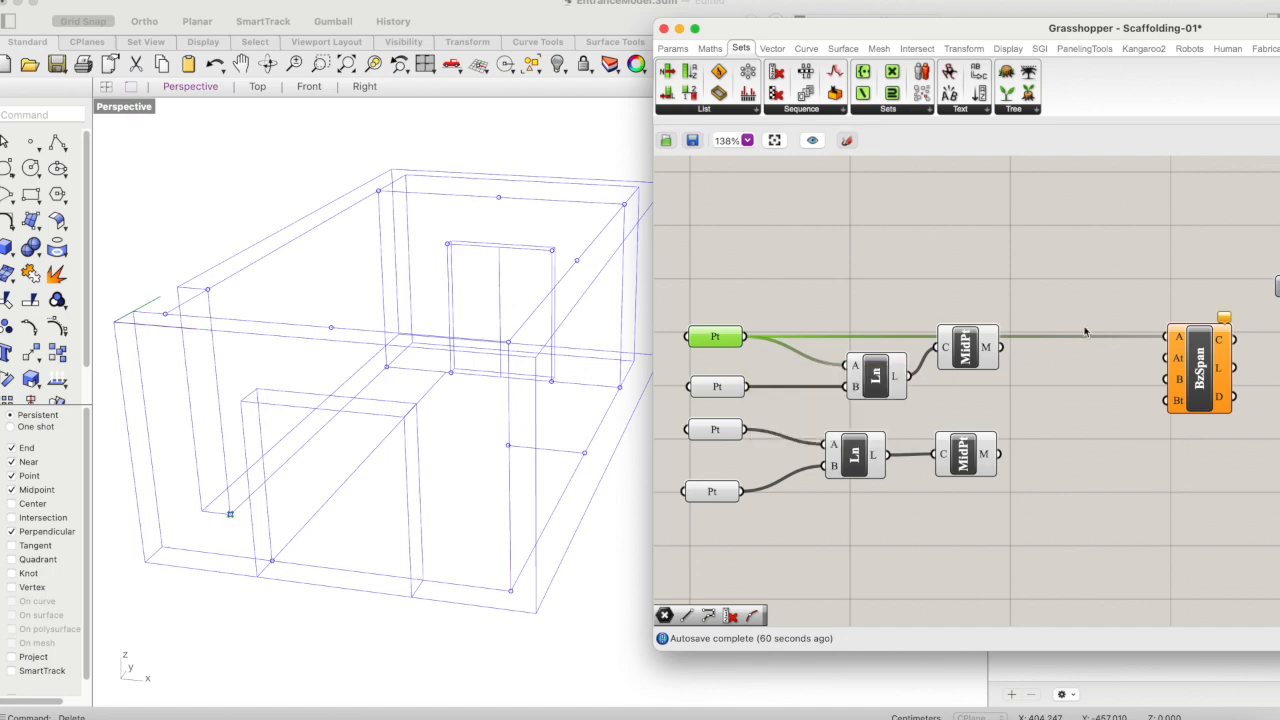
pyautogui.click(967, 352)
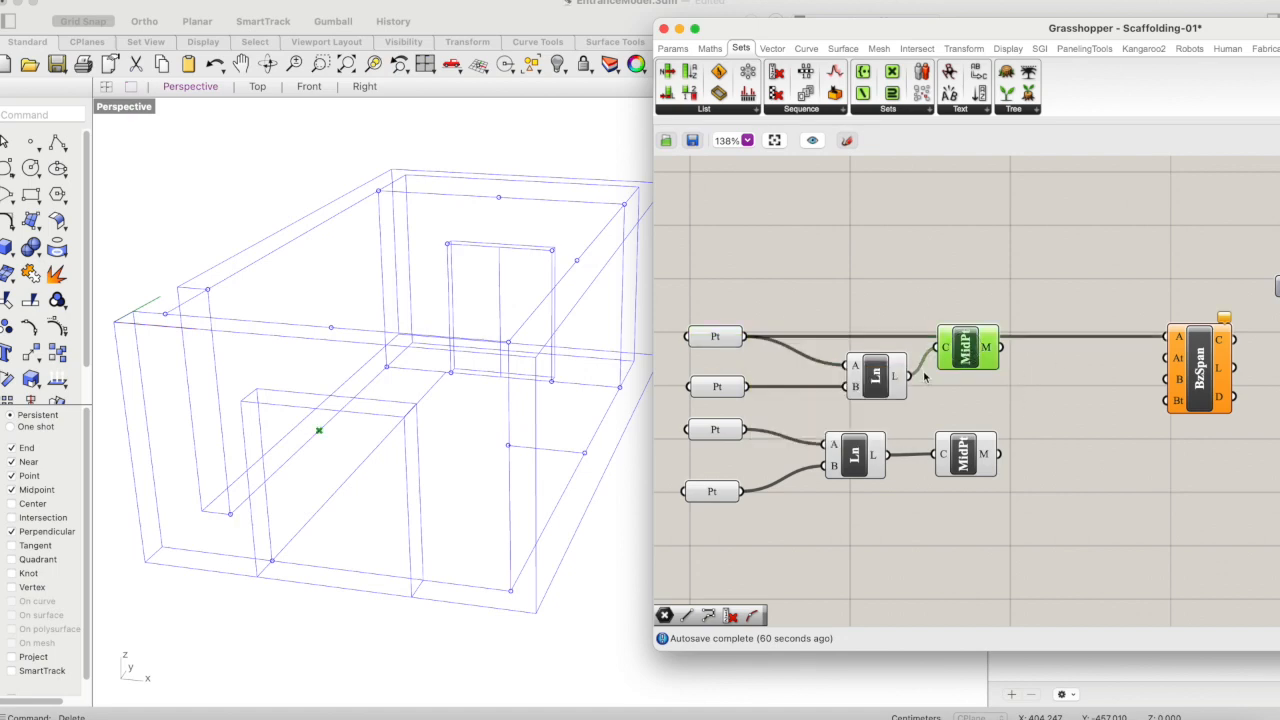
pyautogui.click(985, 465)
pyautogui.moveTo(1000, 454); pyautogui.dragTo(1154, 385)
pyautogui.click(1186, 444)
pyautogui.click(1198, 376)
pyautogui.moveTo(1206, 452); pyautogui.dragTo(1156, 474, button='right')
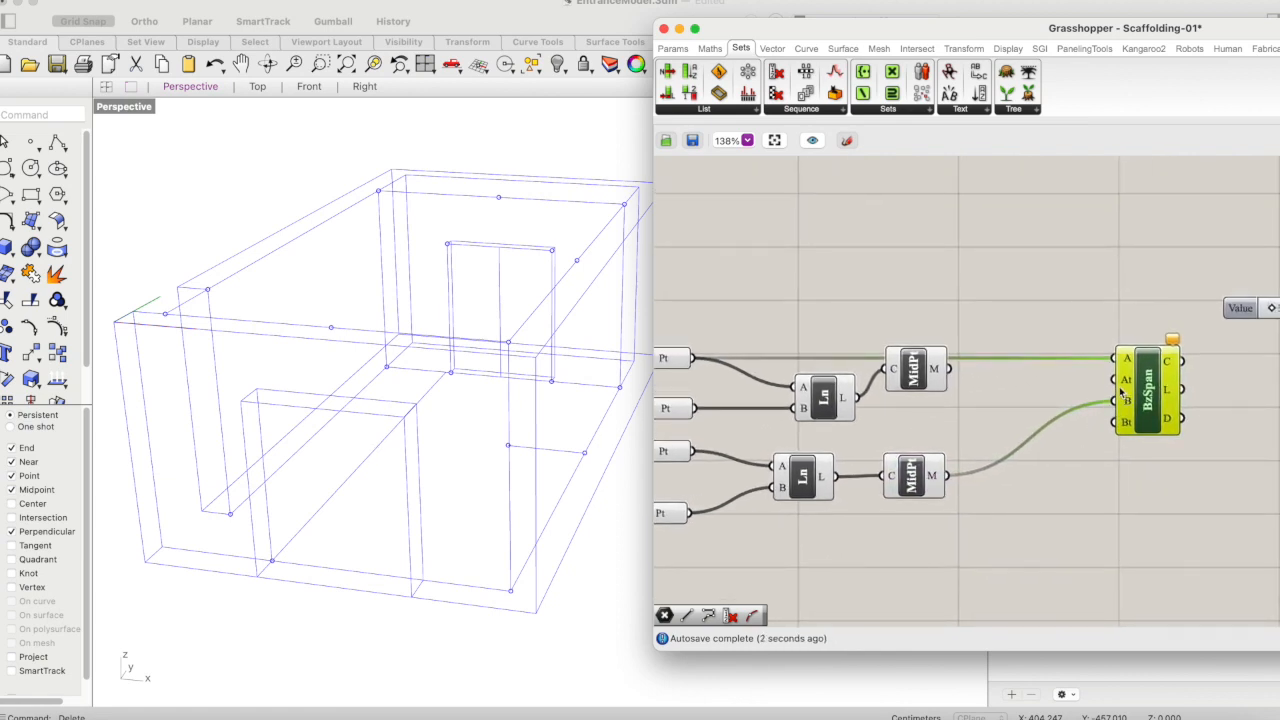
# - Add a Unit X component to the definition, between the upper Curve Middle and the Bezier Span
pyautogui.moveTo(1126, 388)
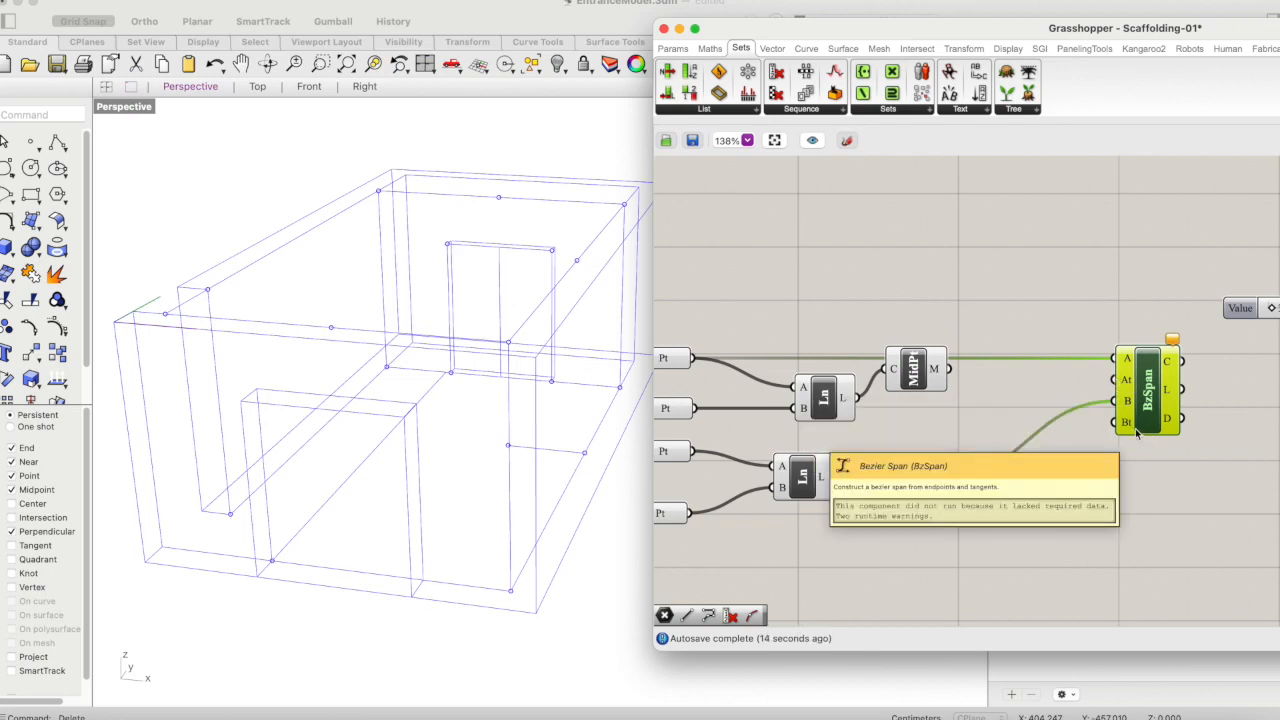
pyautogui.doubleClick(1072, 308)
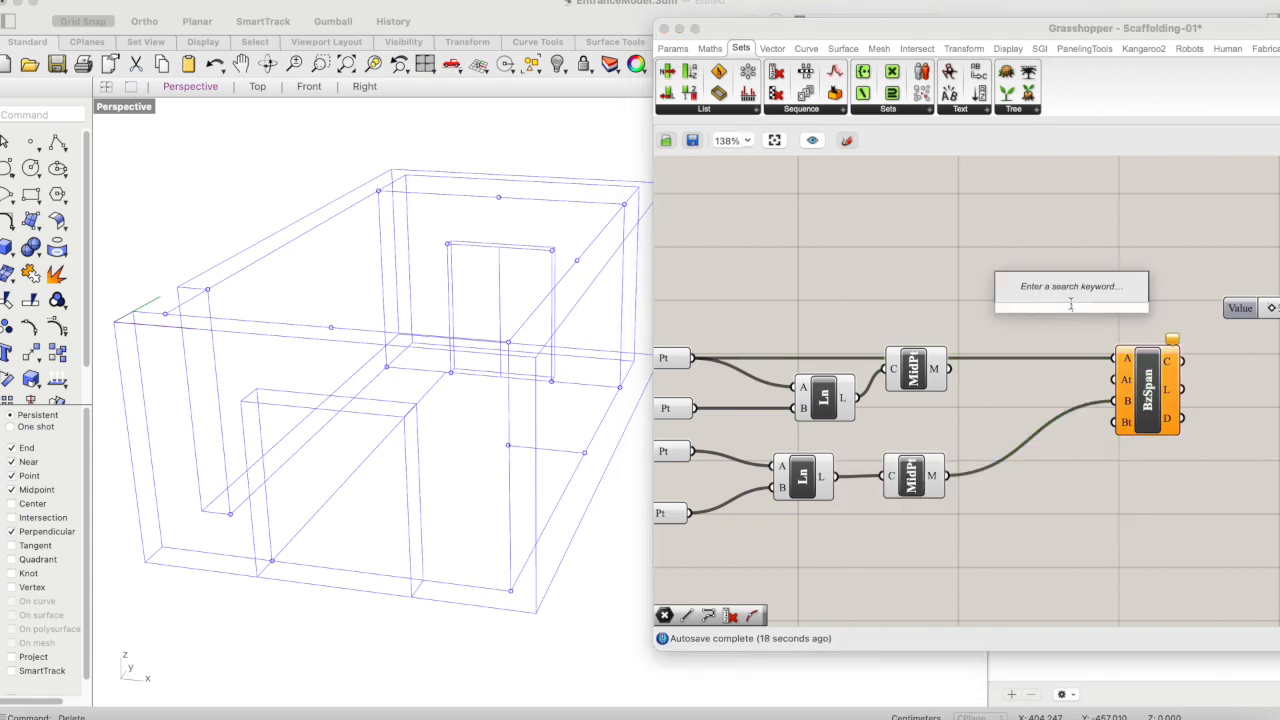
pyautogui.write('x')
pyautogui.press('Return')
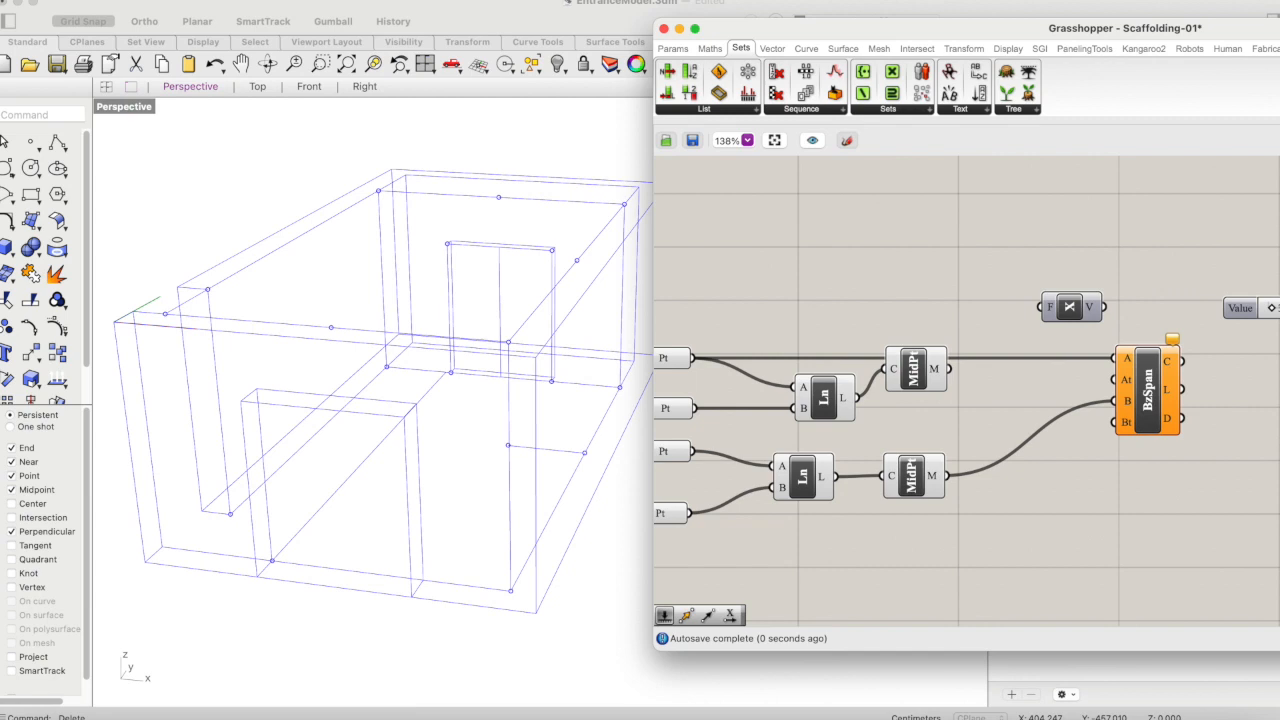
pyautogui.moveTo(1071, 308); pyautogui.dragTo(1010, 311)
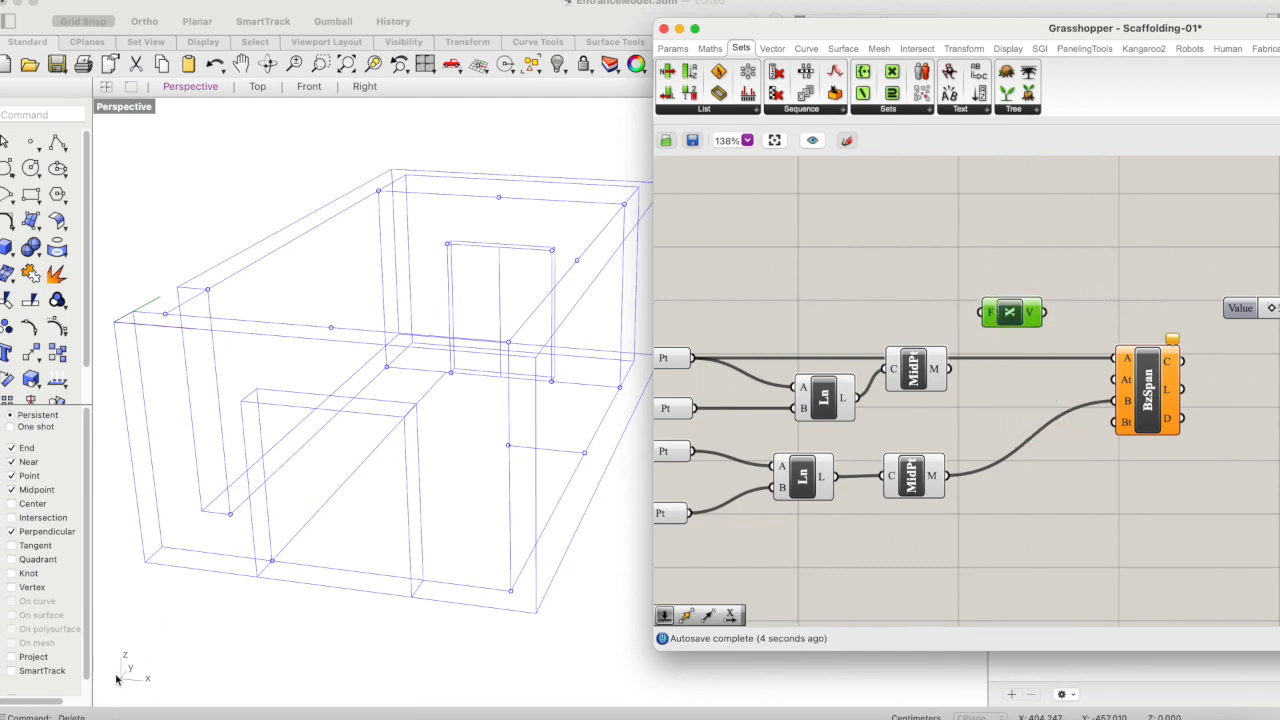
# - Duplicate the Unit X component, connect the two to the Bezier Span's At and Bt tangent inputs, and preview the span
pyautogui.moveTo(1016, 320); pyautogui.dragTo(1136, 420)
pyautogui.press('super+c')
pyautogui.press('super+v')
pyautogui.click(1138, 418)
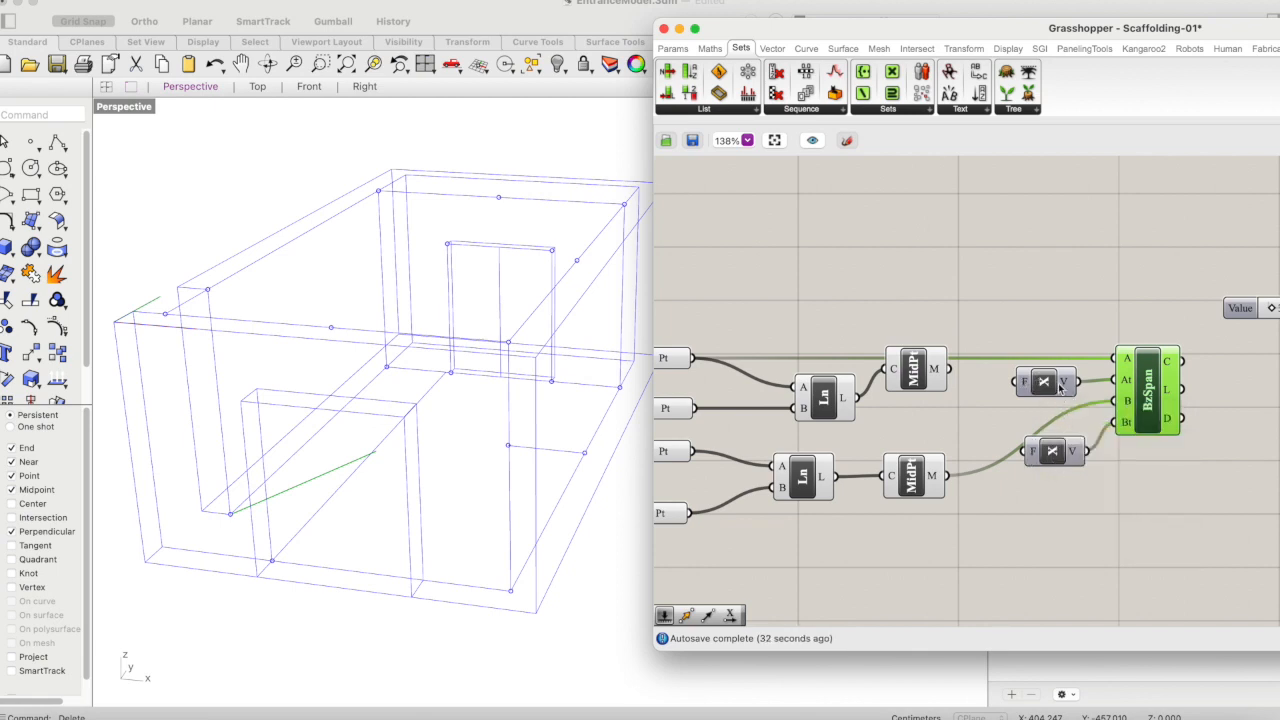
# - Add a Number Slider with a value of 100 and place it above the two Unit X components
pyautogui.doubleClick(1087, 537)
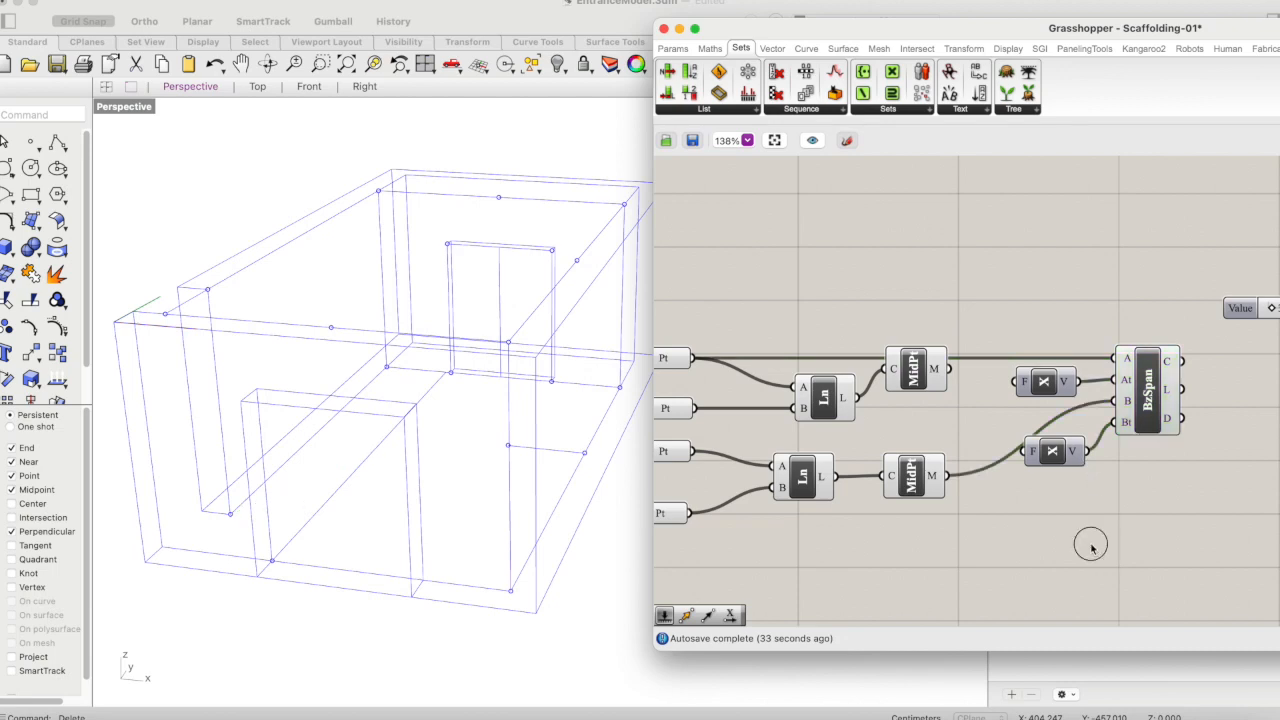
pyautogui.write('100')
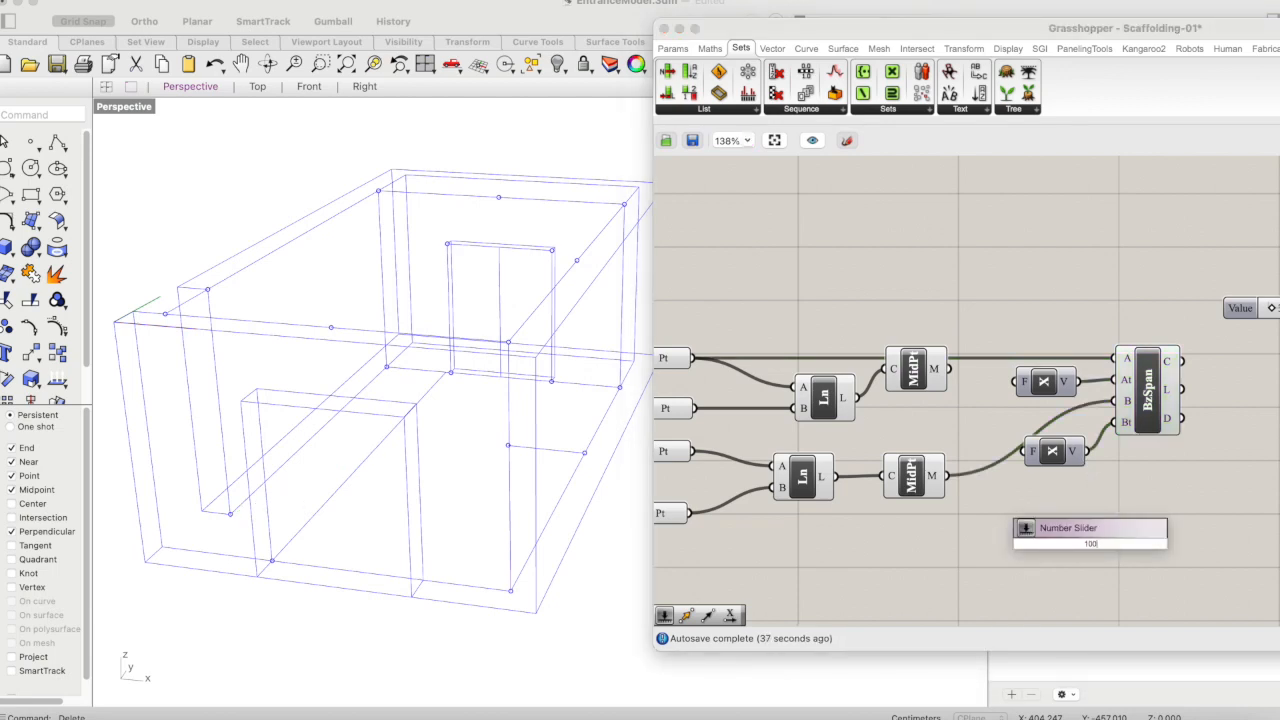
pyautogui.press('Return')
pyautogui.moveTo(1137, 534); pyautogui.dragTo(971, 283)
pyautogui.moveTo(1187, 321); pyautogui.dragTo(1142, 466)
pyautogui.click(1185, 551)
pyautogui.moveTo(1278, 492); pyautogui.dragTo(1124, 535, button='right')
pyautogui.moveTo(796, 333); pyautogui.dragTo(907, 393)
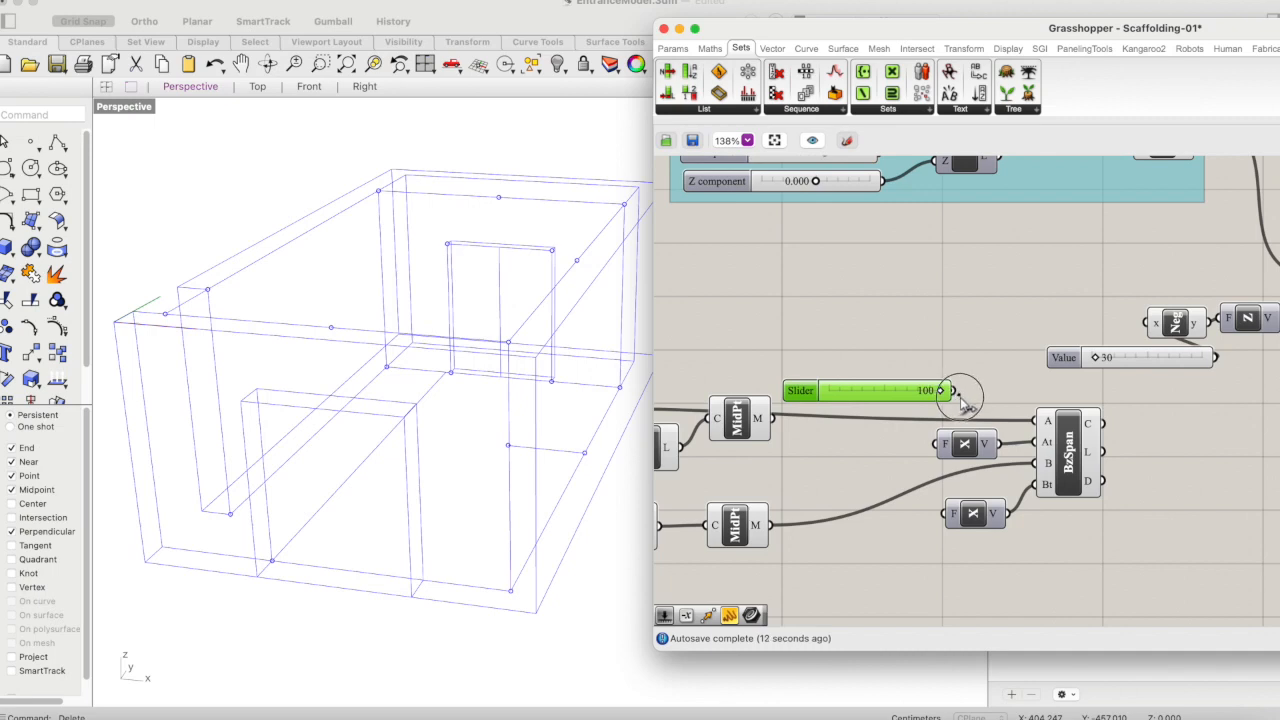
# - Set the new slider to 10 and connect it to the factor input of the first Unit X component
pyautogui.doubleClick(915, 390)
pyautogui.press('BackSpace')
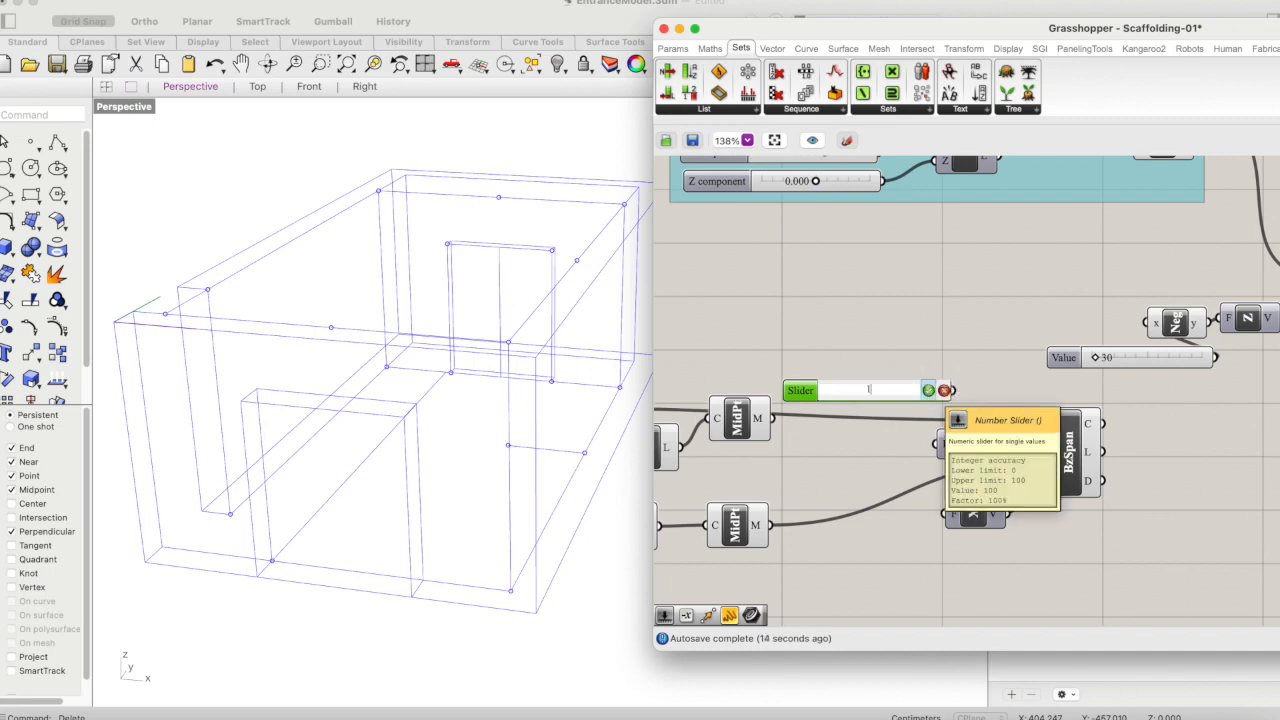
pyautogui.press('Return')
pyautogui.click(935, 352)
pyautogui.moveTo(955, 390); pyautogui.dragTo(944, 444)
# - Try driving the second Unit X component's factor with the same slider, and undo that connection
pyautogui.click(910, 392)
pyautogui.moveTo(910, 392); pyautogui.dragTo(944, 514)
pyautogui.click(1066, 452)
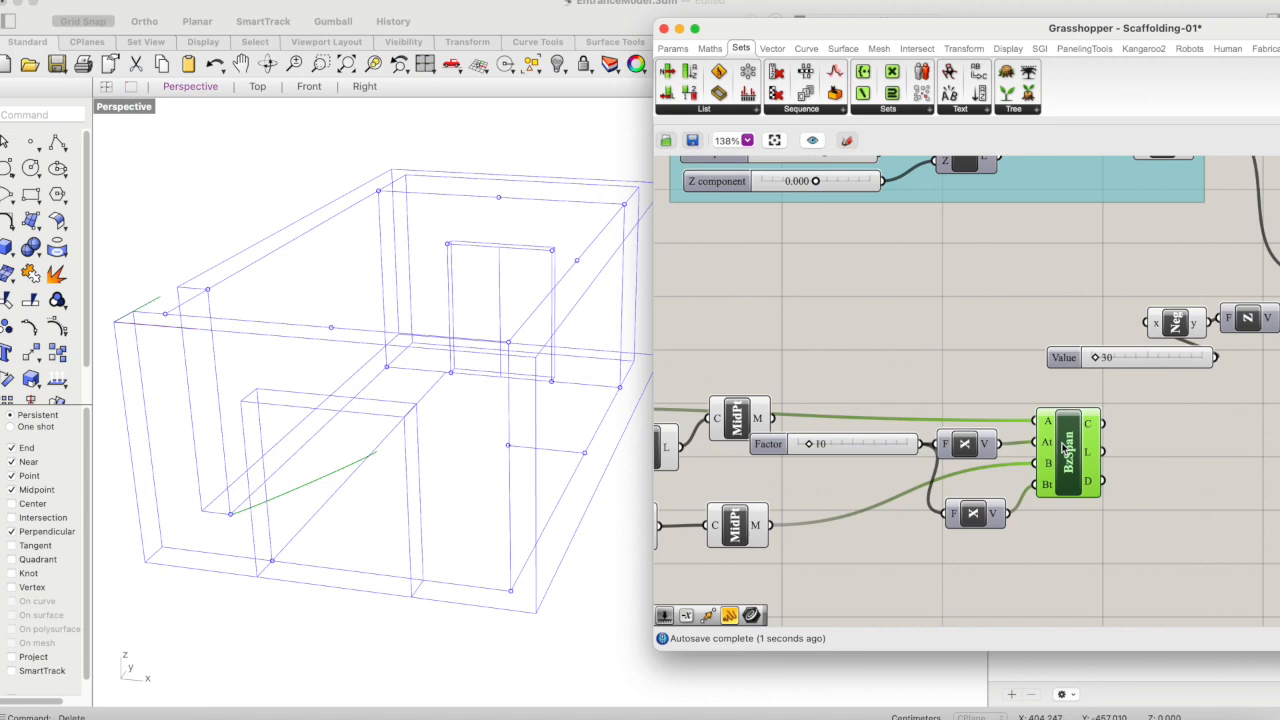
pyautogui.click(910, 388)
pyautogui.click(1066, 430)
pyautogui.press('super+z')
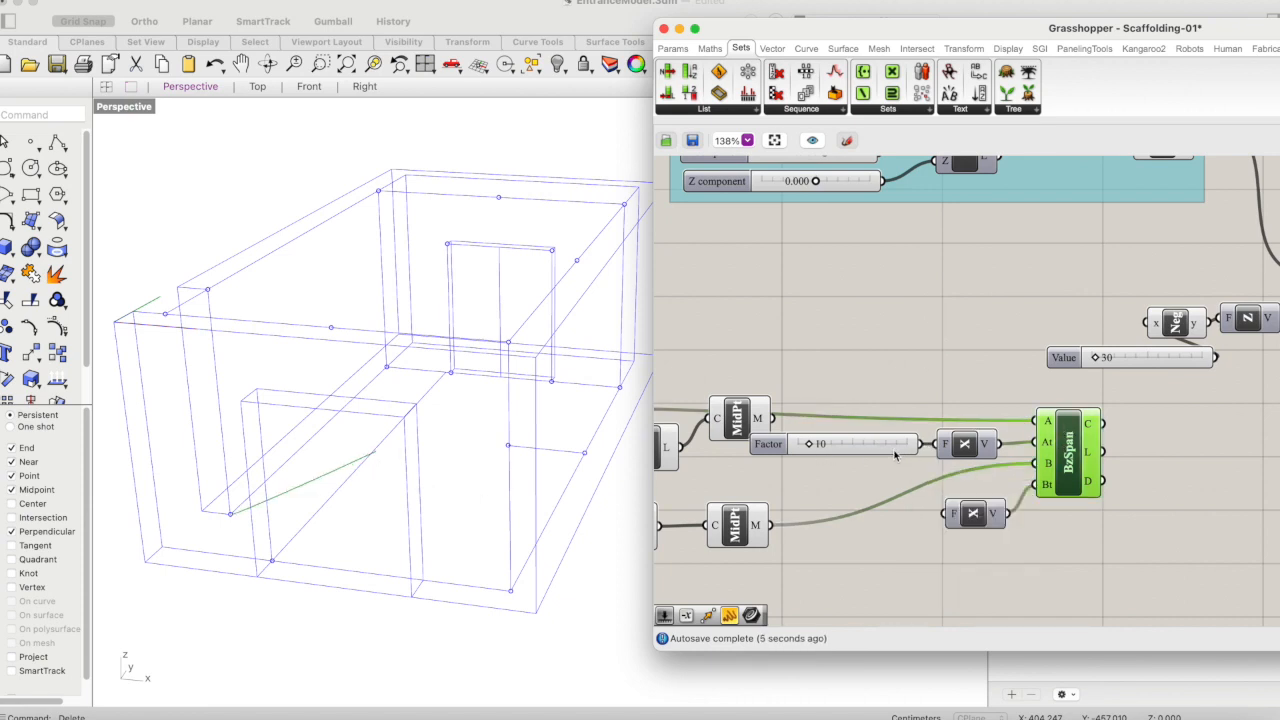
# - Shift the first Unit X component slightly and add a Negative component below the lower Curve Middle
pyautogui.moveTo(898, 449); pyautogui.dragTo(965, 457)
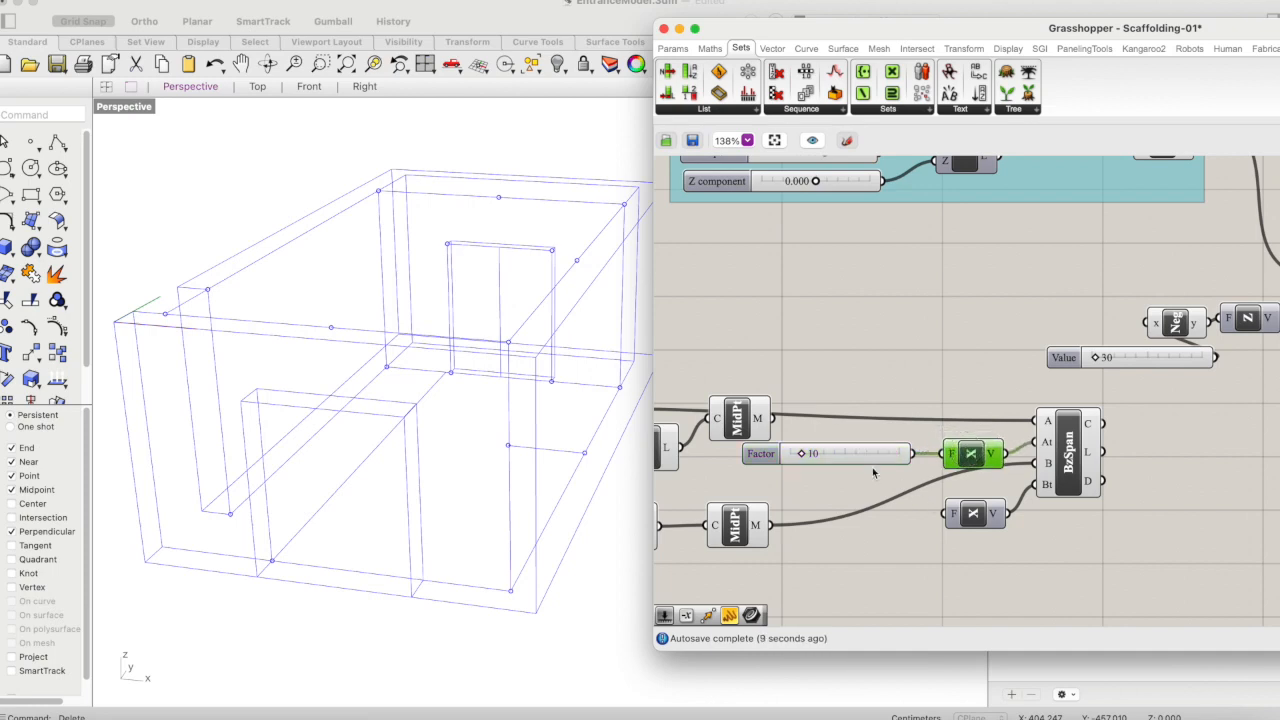
pyautogui.doubleClick(850, 570)
pyautogui.write('ne')
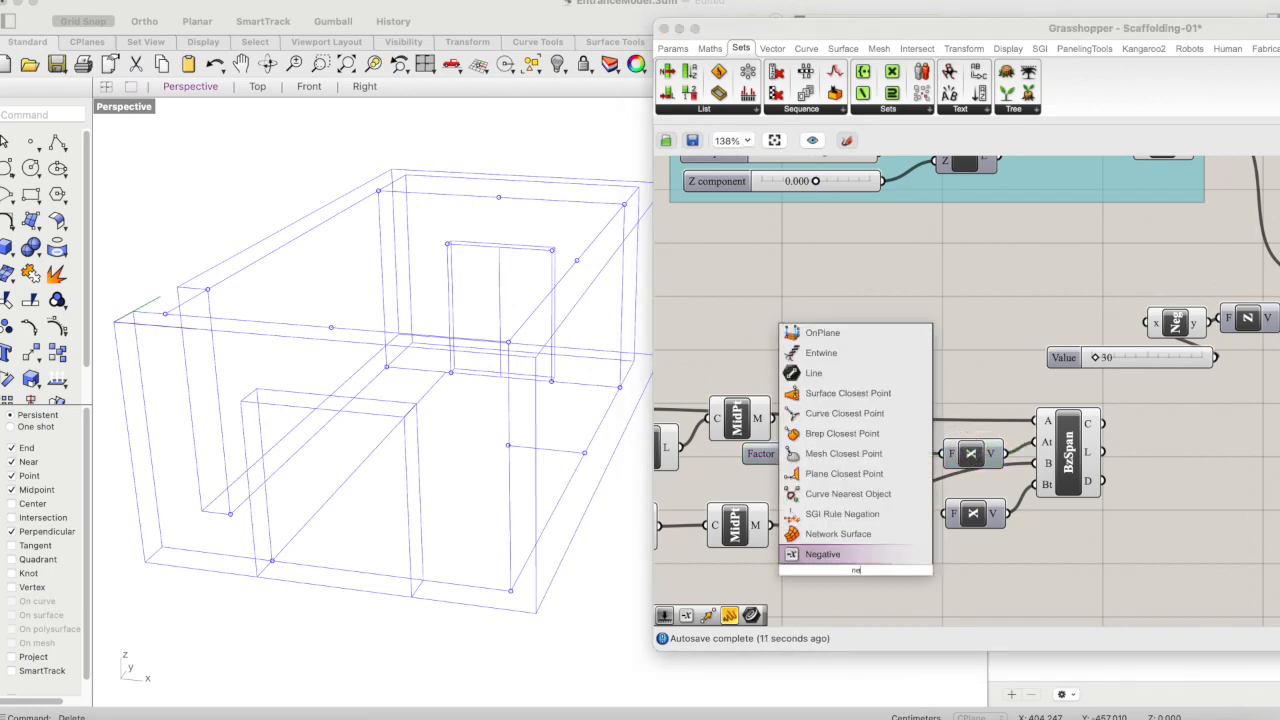
pyautogui.write('g')
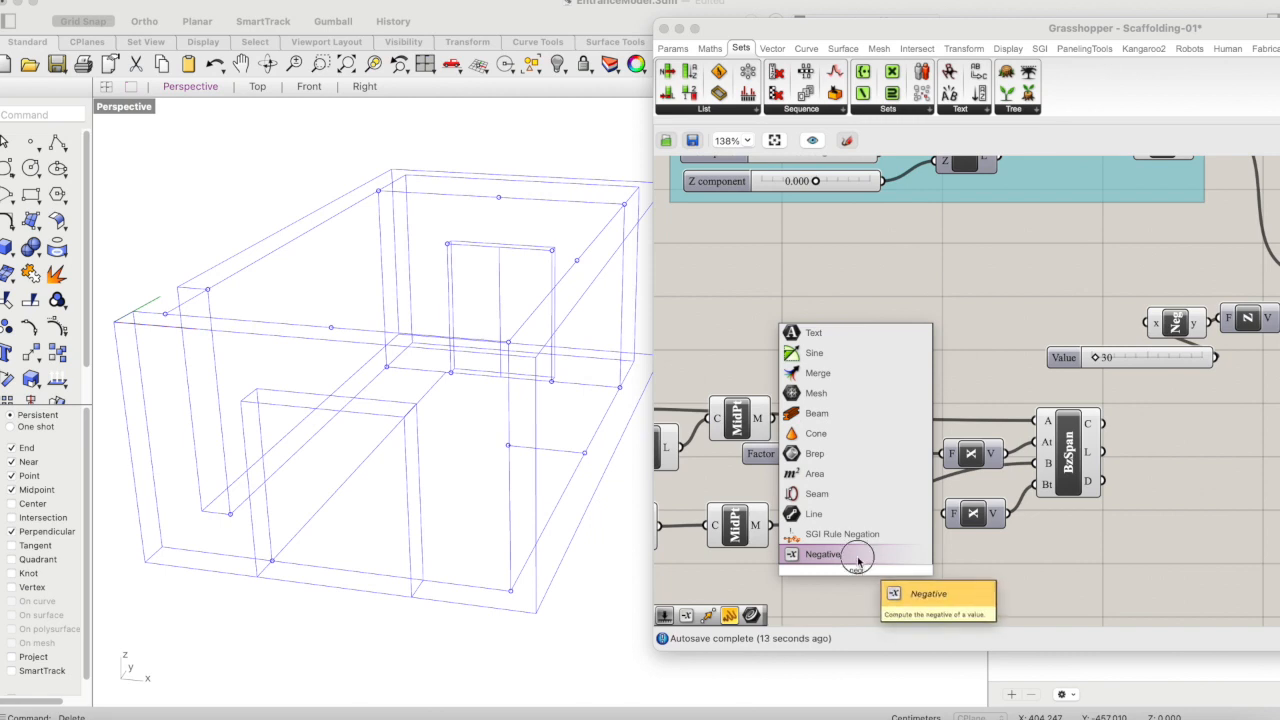
pyautogui.click(828, 555)
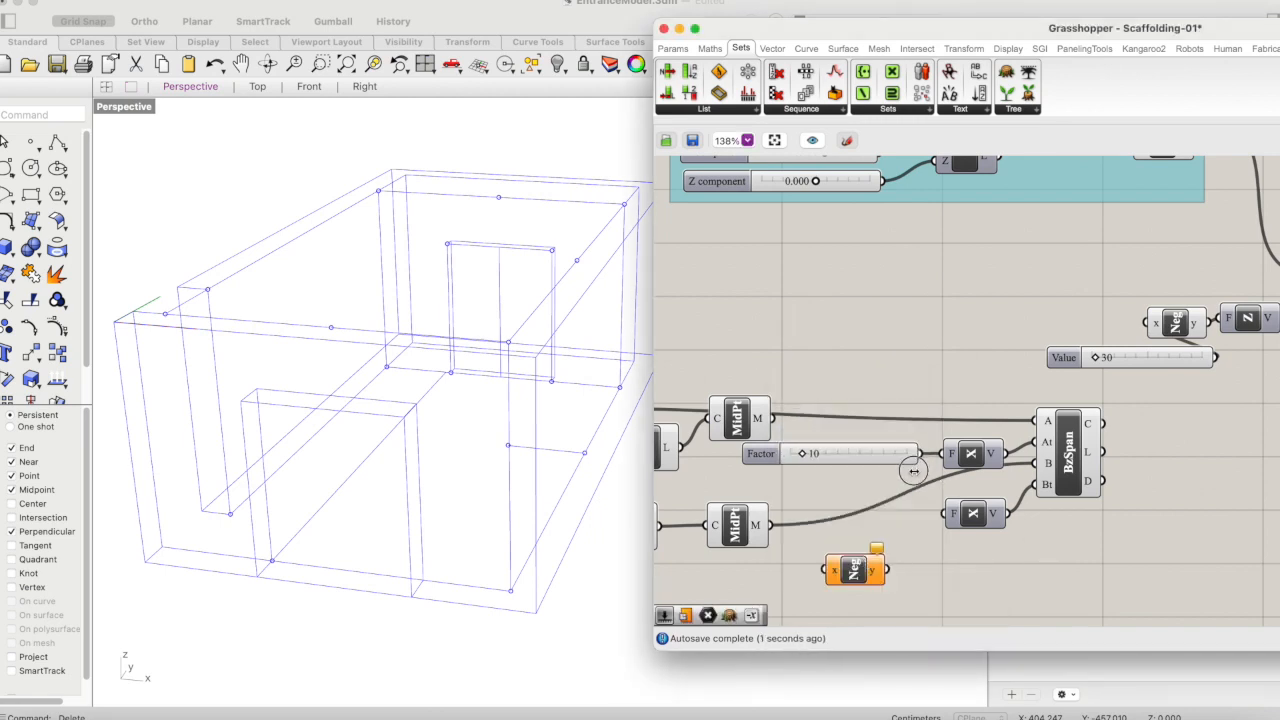
# - Move the Factor slider, both Unit X components and the Bezier Span together, farther from the Curve Middle components
pyautogui.click(914, 454)
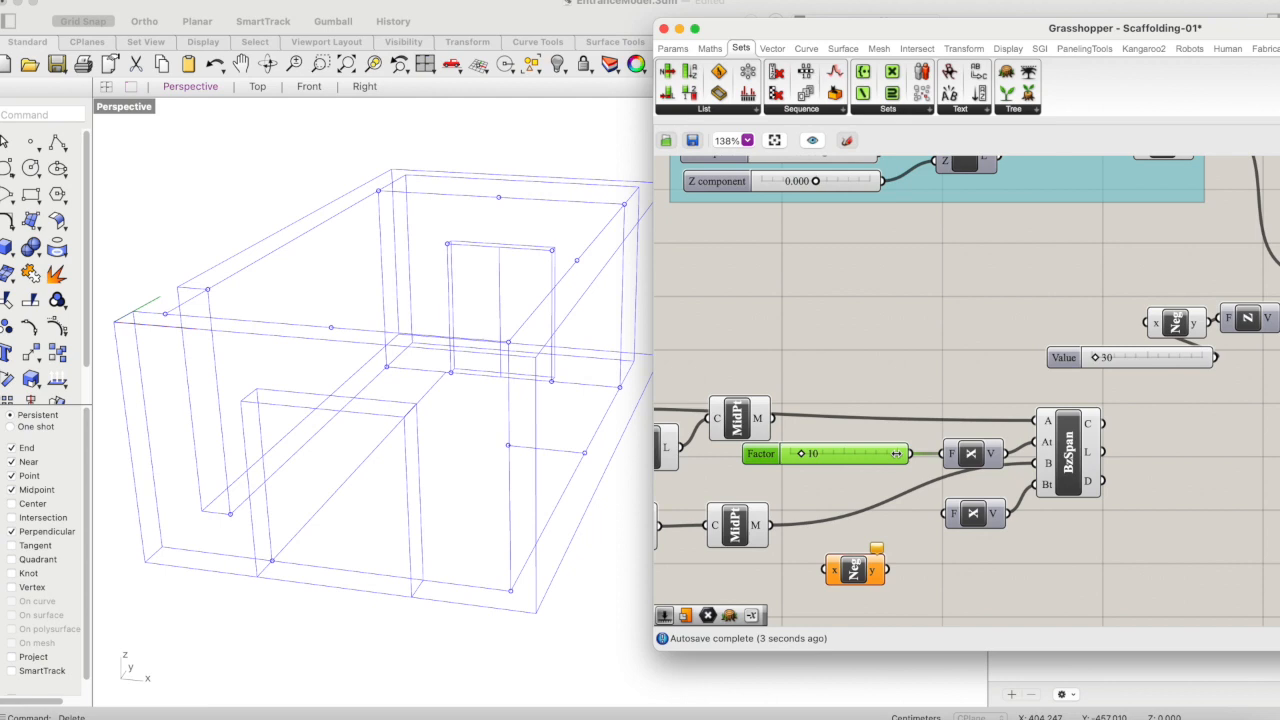
pyautogui.moveTo(1130, 401); pyautogui.dragTo(905, 522)
pyautogui.moveTo(850, 454); pyautogui.dragTo(916, 450)
pyautogui.click(1104, 577)
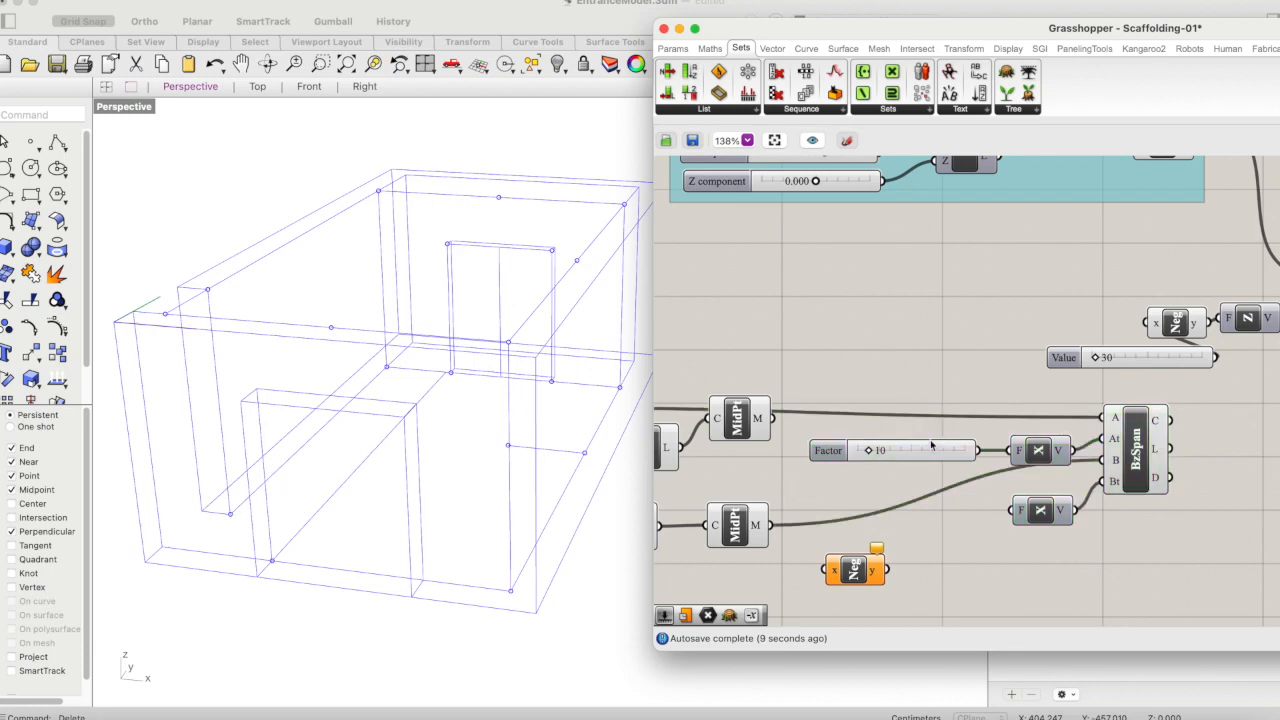
# - Duplicate the slider, connect the copy through the Negative component to the second Unit X's factor, and tuck the Negative below
pyautogui.click(932, 452)
pyautogui.press('super+v')
pyautogui.moveTo(930, 460); pyautogui.dragTo(989, 602)
pyautogui.moveTo(886, 572); pyautogui.dragTo(1127, 574)
pyautogui.moveTo(1032, 605); pyautogui.dragTo(1010, 510)
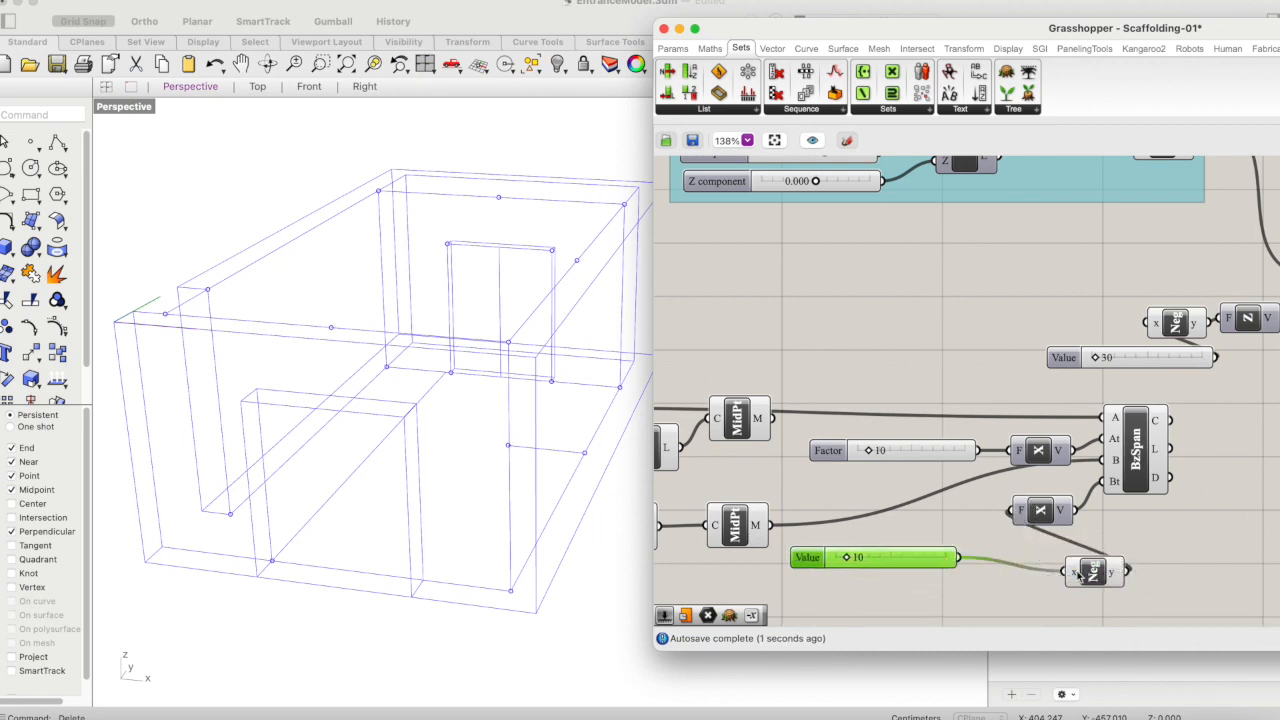
pyautogui.moveTo(1080, 575); pyautogui.dragTo(980, 596)
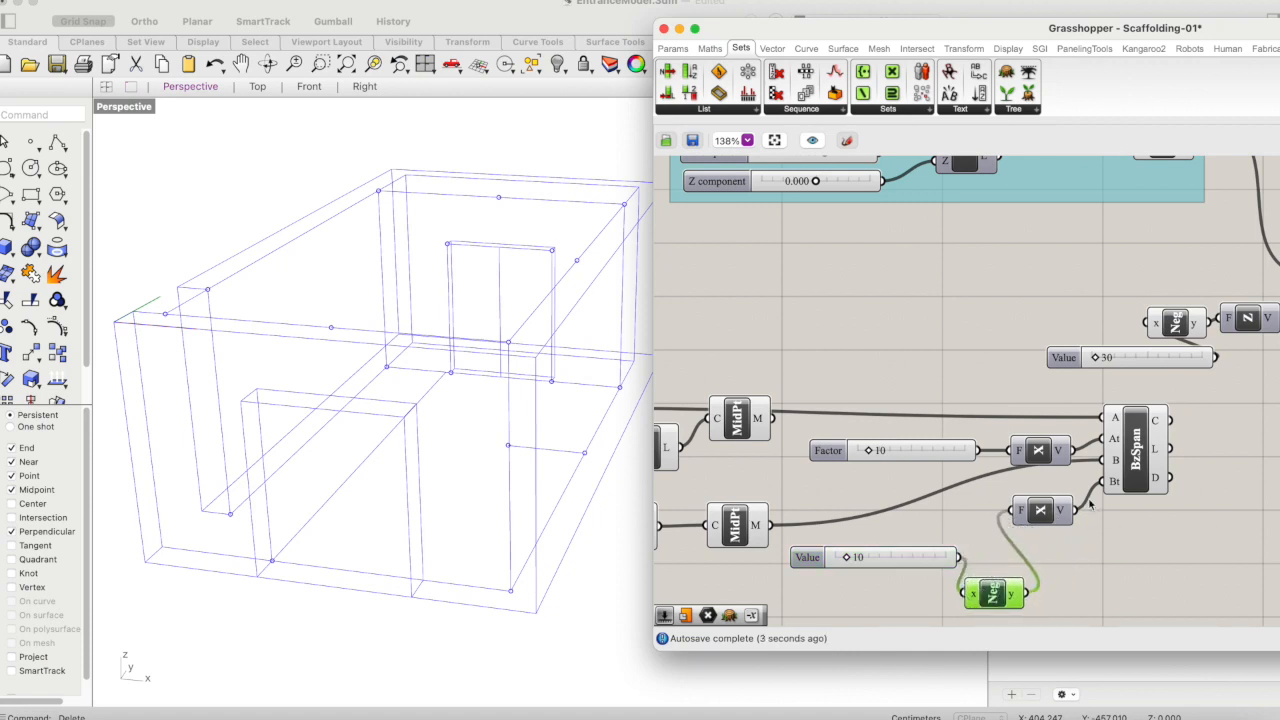
# - Preview the Bezier Span and set both of its tangent sliders to 100
pyautogui.click(1135, 452)
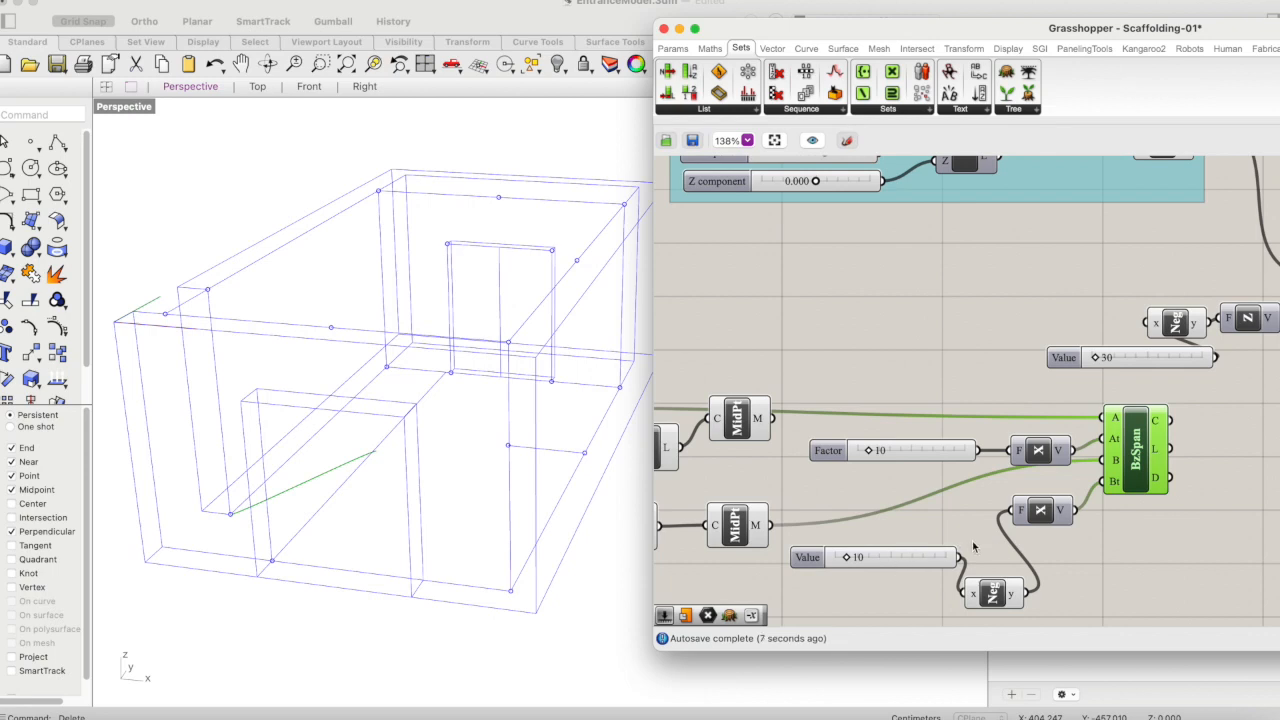
pyautogui.moveTo(855, 562); pyautogui.dragTo(955, 558)
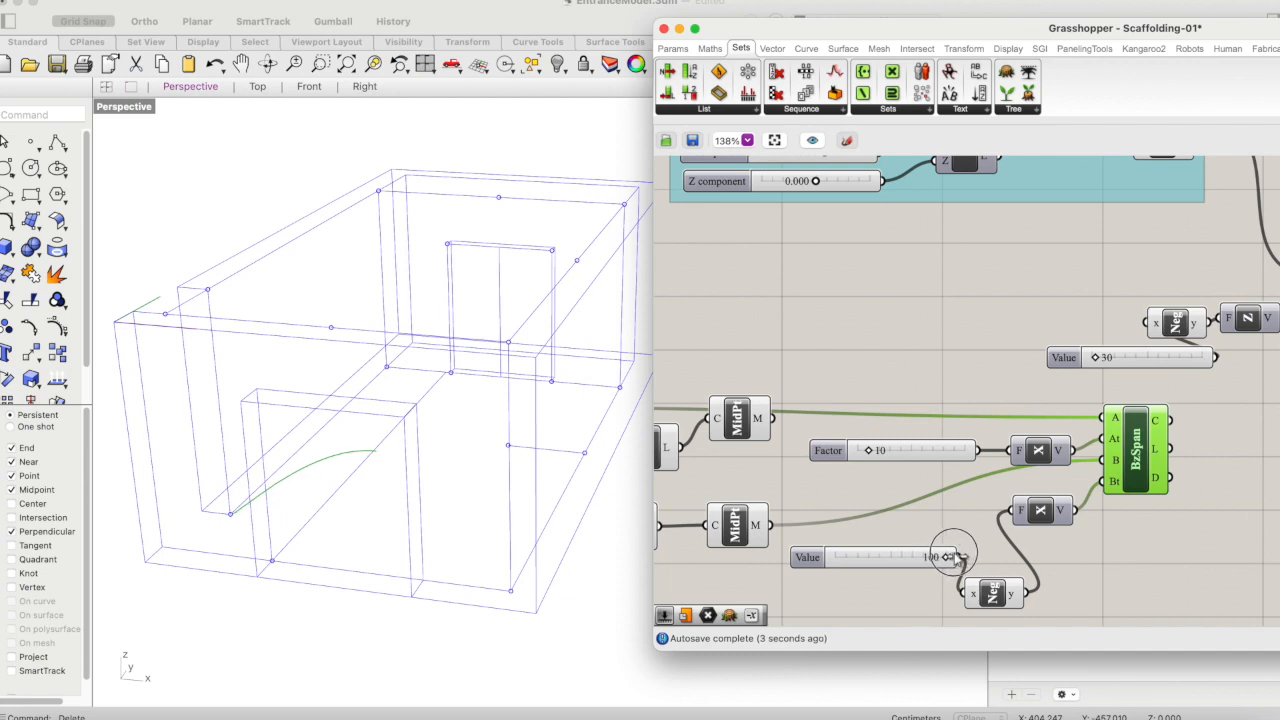
pyautogui.moveTo(868, 450); pyautogui.dragTo(991, 480)
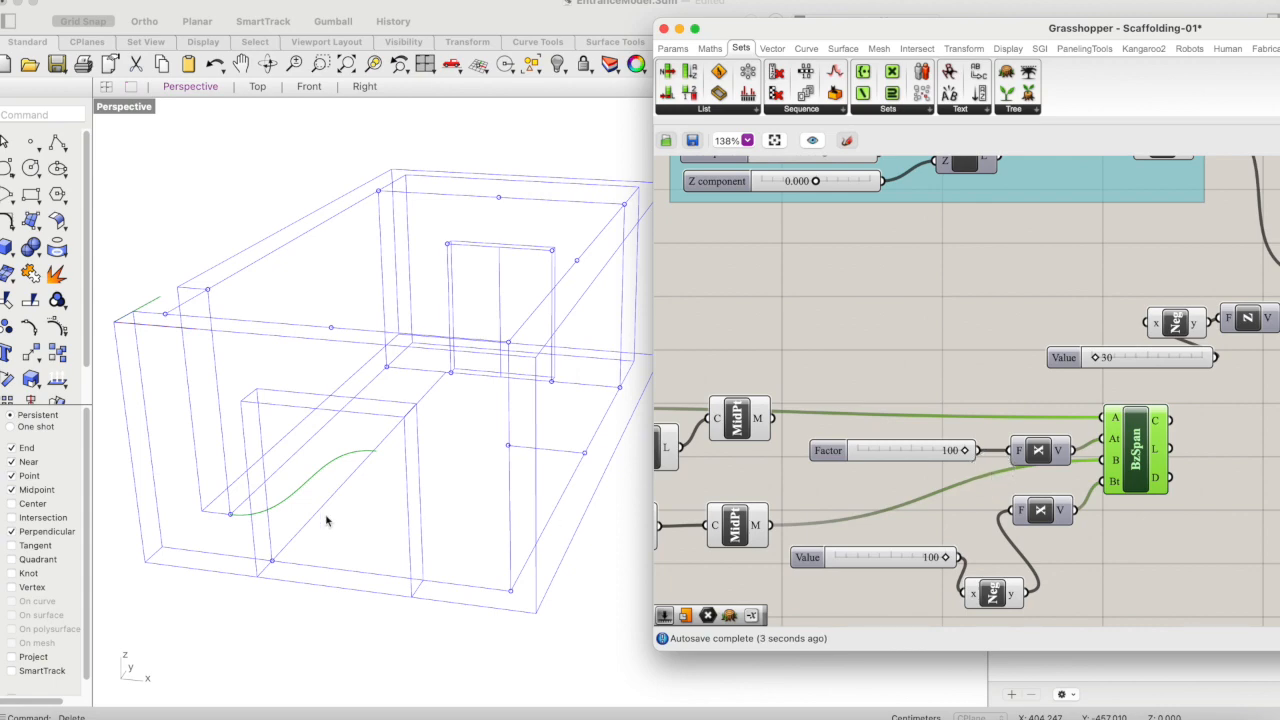
# - Inspect the Bezier curve's shape between the first point and the opening's midpoint from a rotated Perspective view
pyautogui.click(271, 60)
pyautogui.scroll(-3, 440, 272)
pyautogui.moveTo(435, 275); pyautogui.dragTo(398, 307)
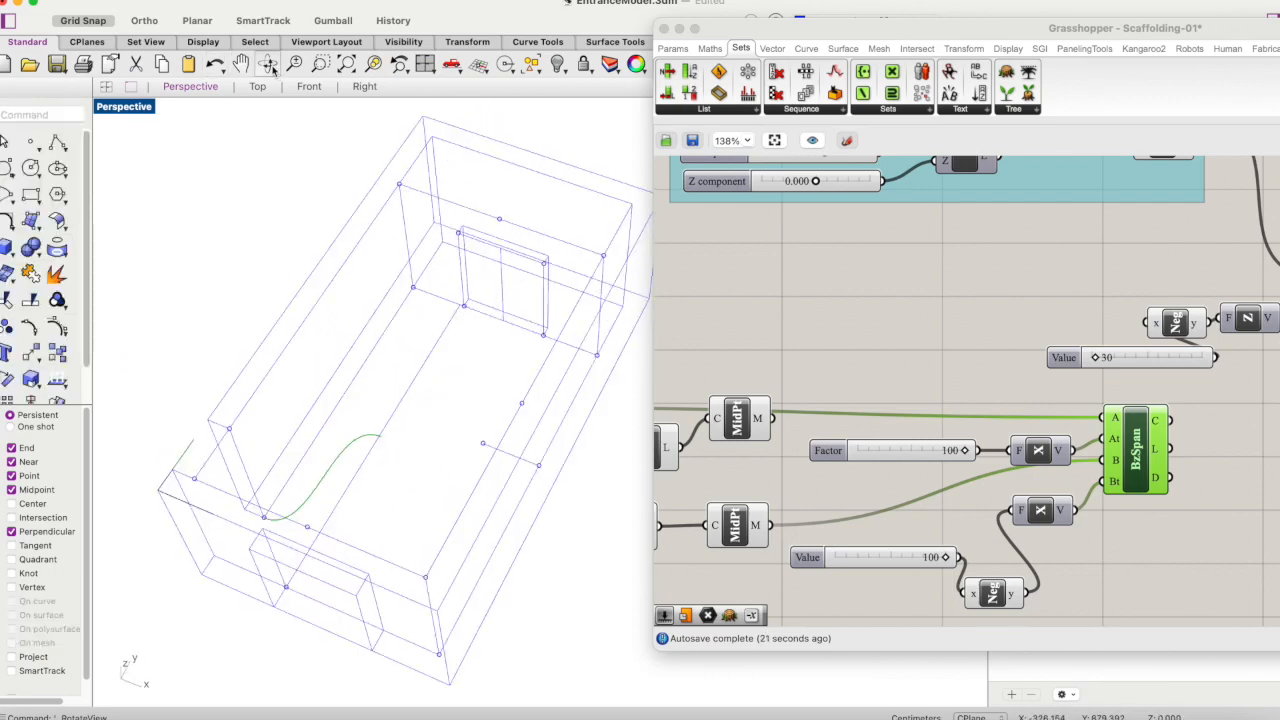
pyautogui.click(271, 66)
pyautogui.moveTo(366, 374); pyautogui.dragTo(383, 334)
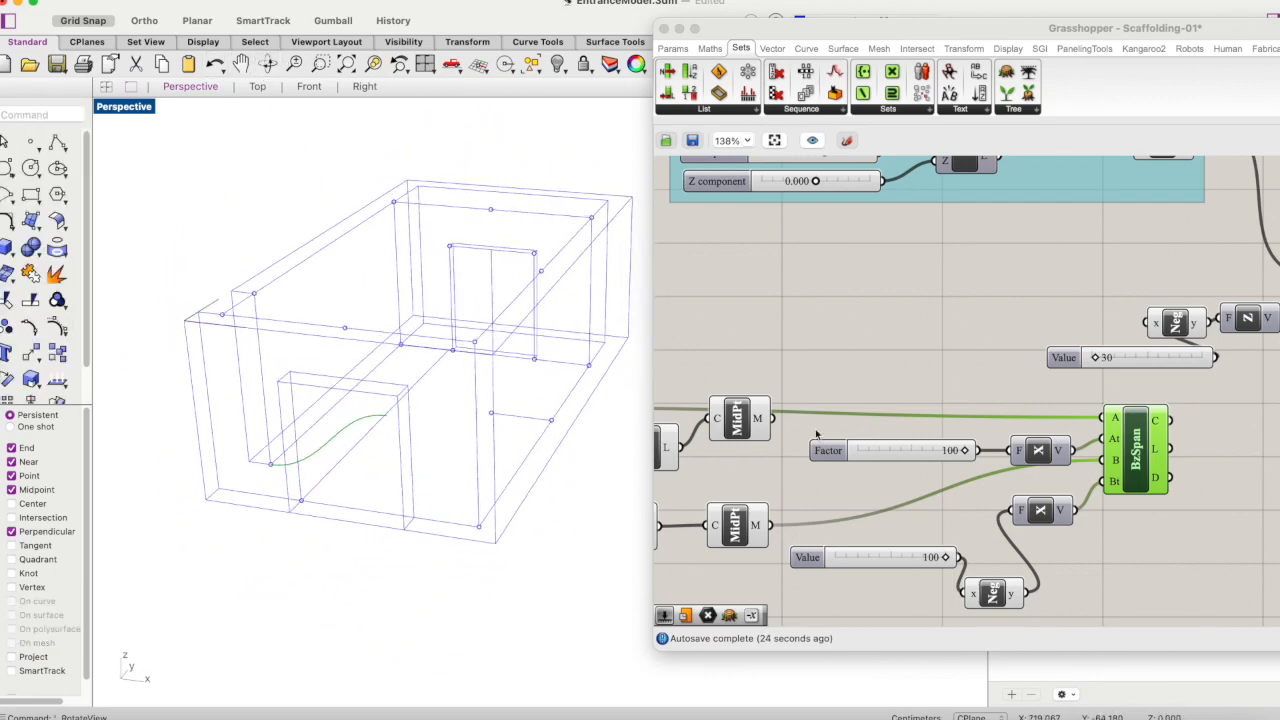
pyautogui.click(929, 340)
pyautogui.scroll(-5, 908, 370)
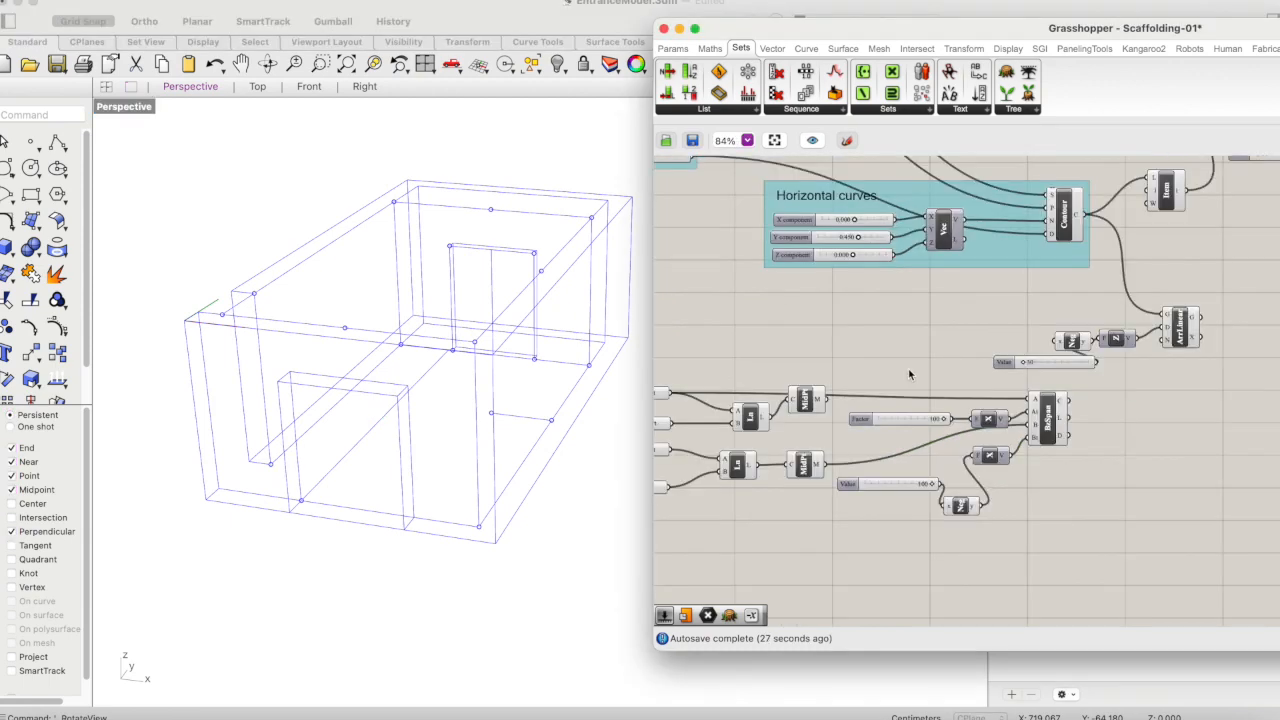
# - Move the Bezier Span with its Unit X, Negative and slider components farther from the Curve Middle components and preview its curve
pyautogui.moveTo(1054, 375); pyautogui.dragTo(913, 487)
pyautogui.moveTo(1018, 412); pyautogui.dragTo(1097, 419)
pyautogui.click(969, 542)
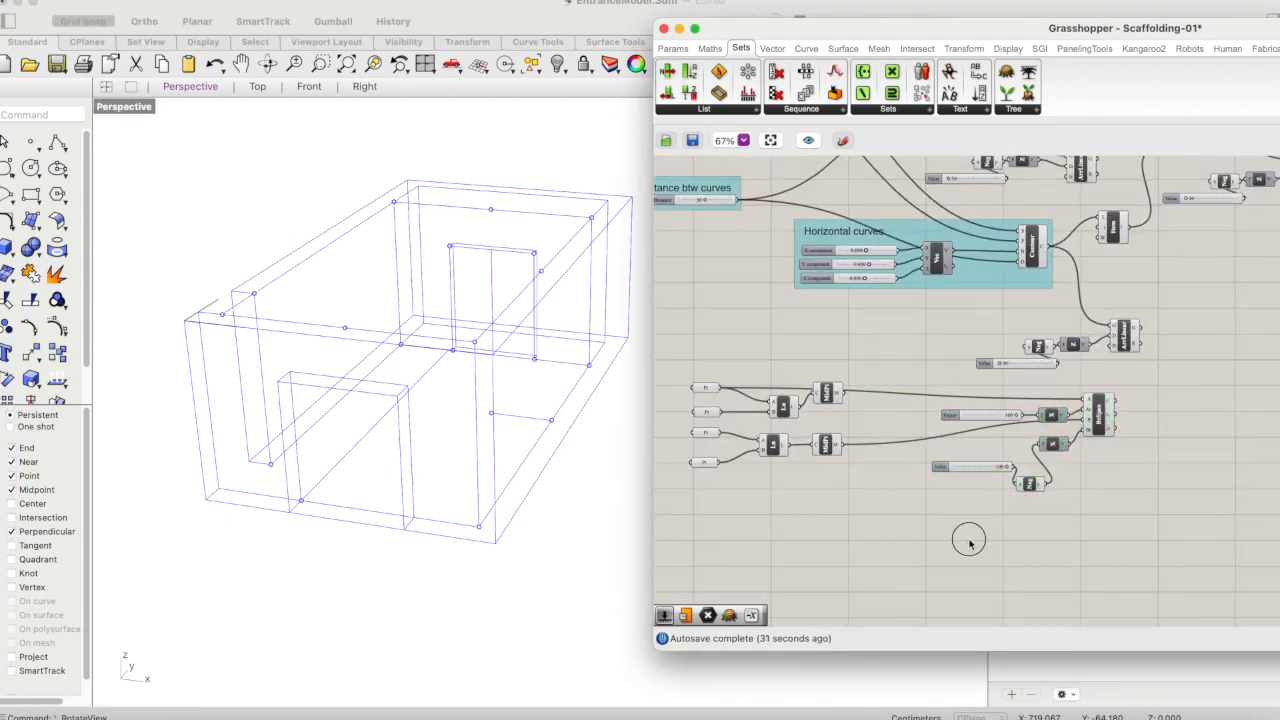
pyautogui.click(1100, 412)
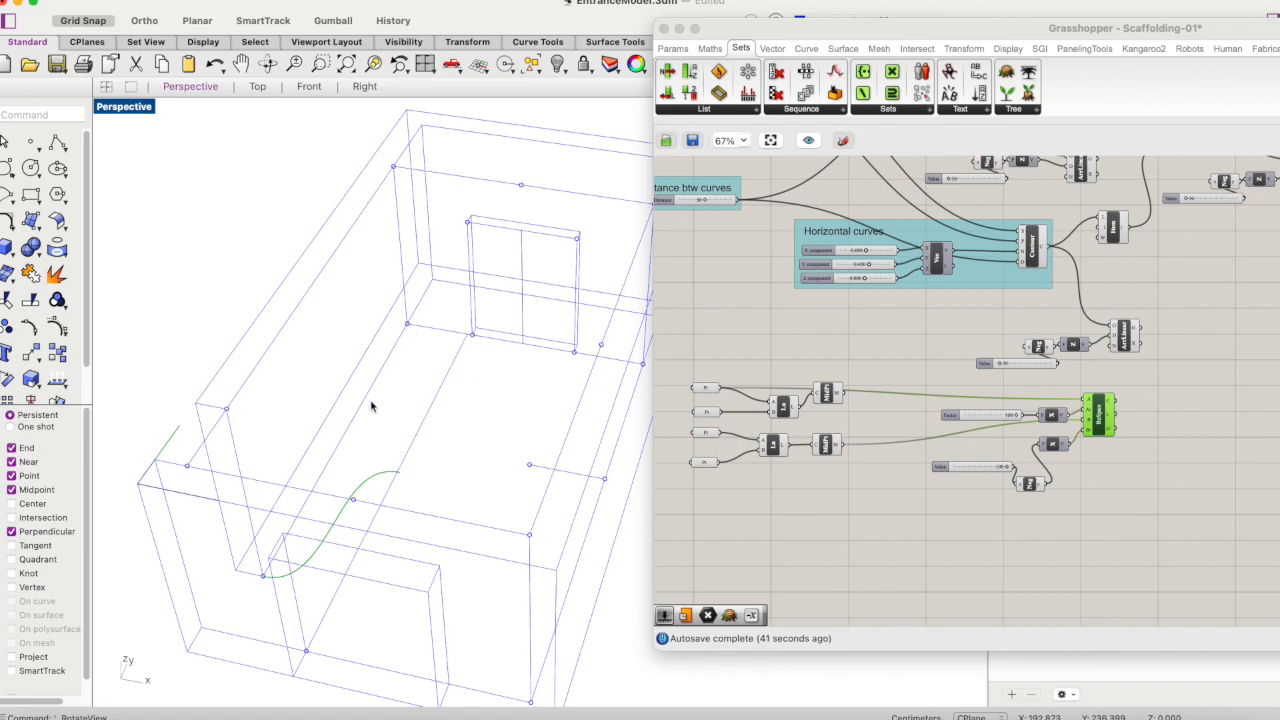
pyautogui.moveTo(1127, 392); pyautogui.dragTo(1125, 288, button='right')
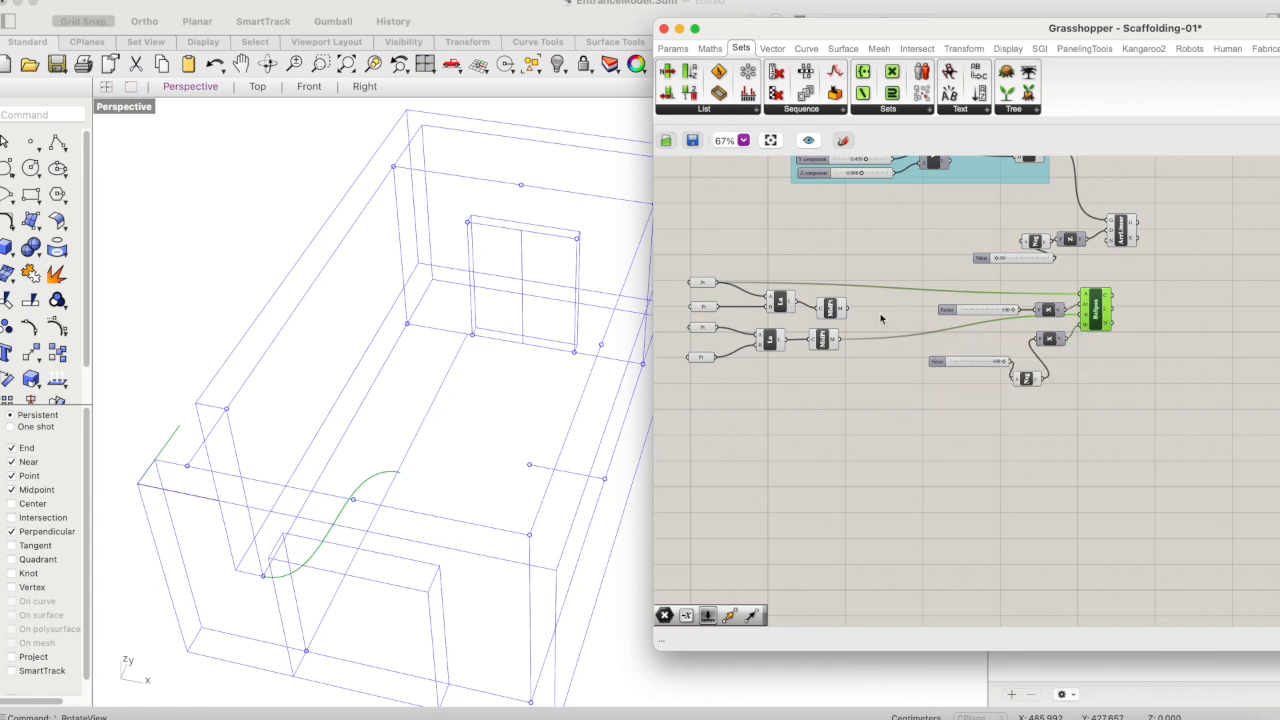
# - Duplicate the Bezier Span with its Unit X, Negative and slider components, placing the copy below the original
pyautogui.click(832, 310)
pyautogui.moveTo(1135, 288); pyautogui.dragTo(968, 416)
pyautogui.keyDown('alt'); pyautogui.moveTo(1093, 318); pyautogui.dragTo(1085, 450); pyautogui.keyUp('alt')
pyautogui.click(1158, 424)
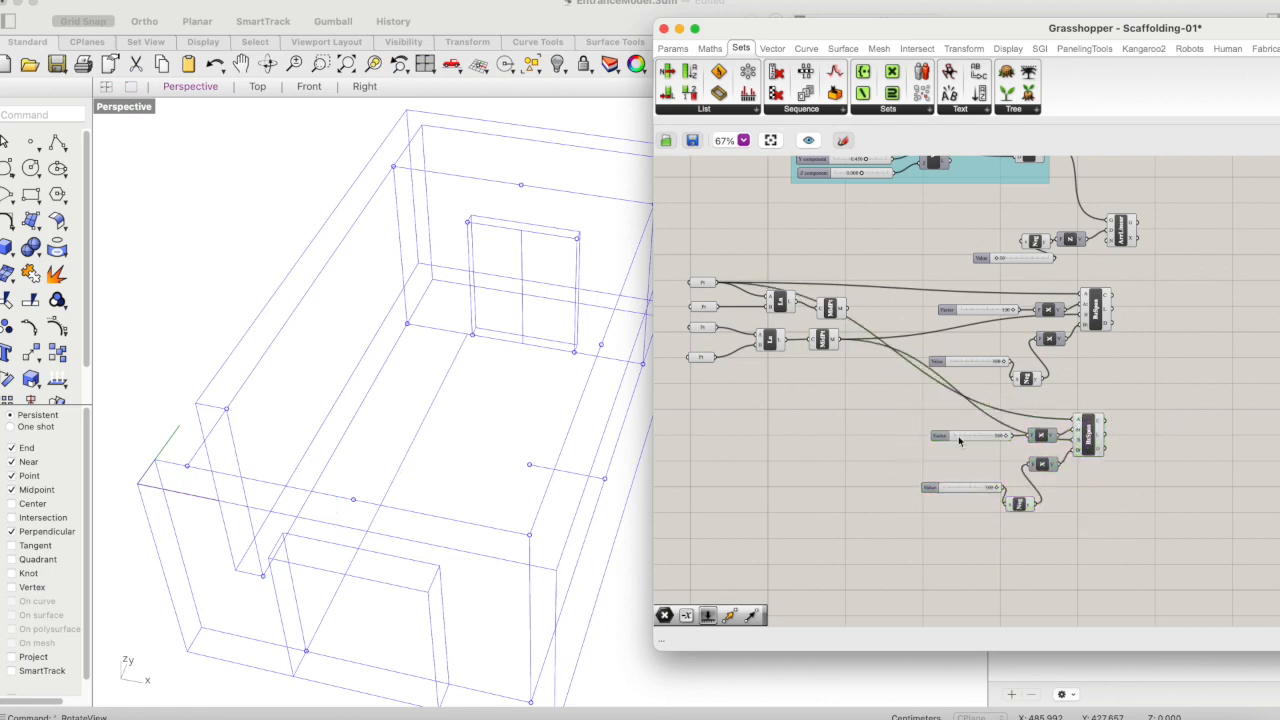
# - Connect the lower Curve Middle's midpoint to the copied Bezier Span's start input A and preview the span
pyautogui.click(1095, 310)
pyautogui.click(830, 310)
pyautogui.click(823, 340)
pyautogui.moveTo(838, 341); pyautogui.dragTo(1076, 419)
pyautogui.click(1112, 428)
pyautogui.click(1091, 429)
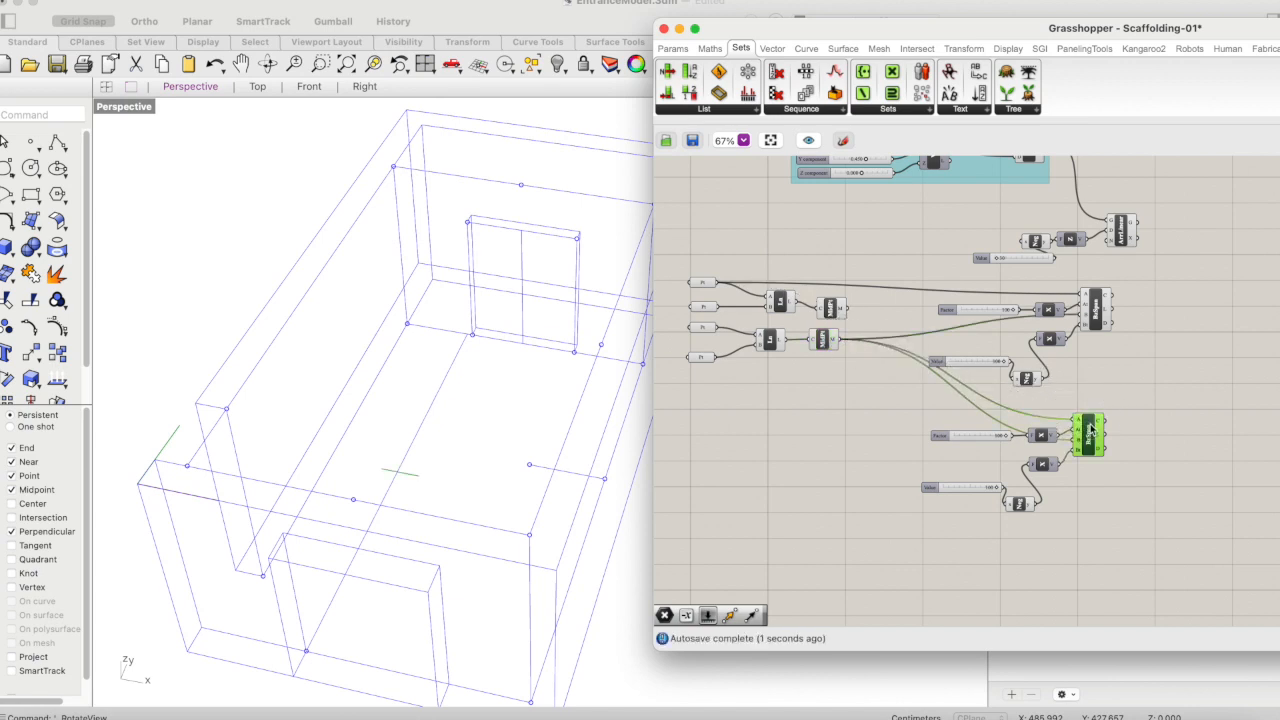
# - Connect the second Point to the copied Bezier Span's end input B and preview both spans' curves together
pyautogui.click(833, 309)
pyautogui.click(891, 326)
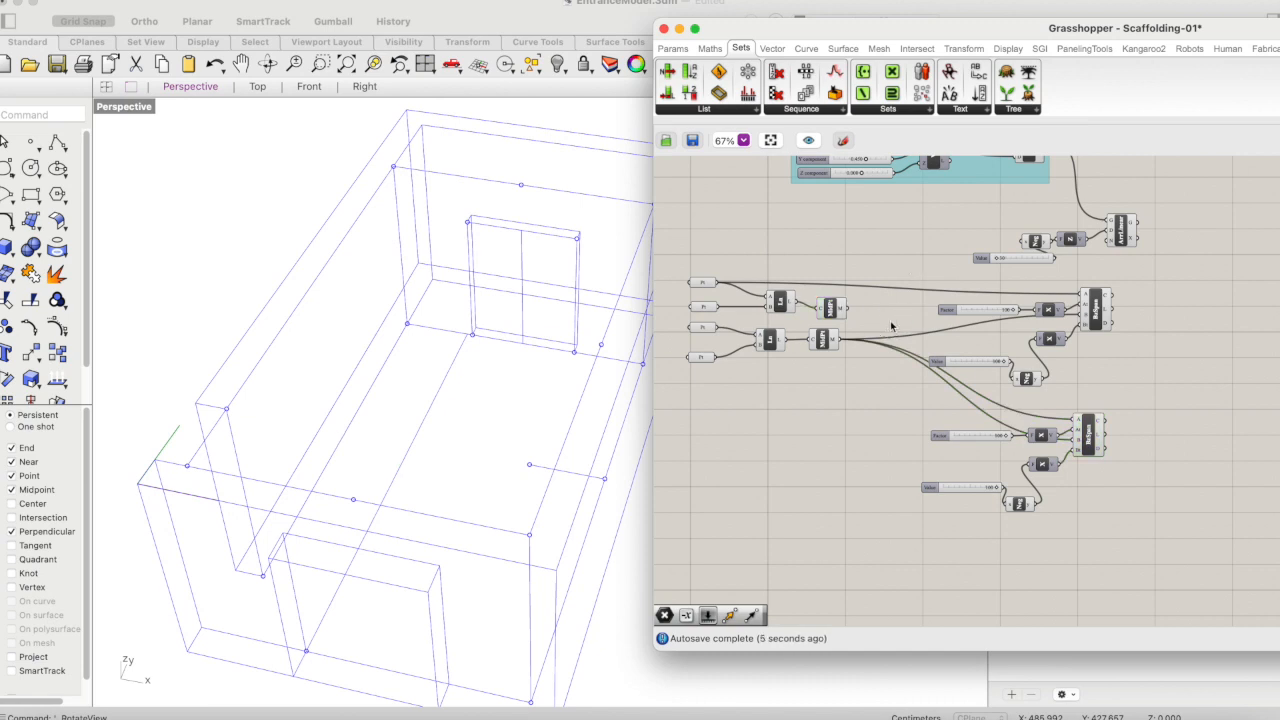
pyautogui.click(702, 357)
pyautogui.click(703, 307)
pyautogui.moveTo(717, 307); pyautogui.dragTo(960, 289)
pyautogui.moveTo(1023, 457); pyautogui.dragTo(1076, 450)
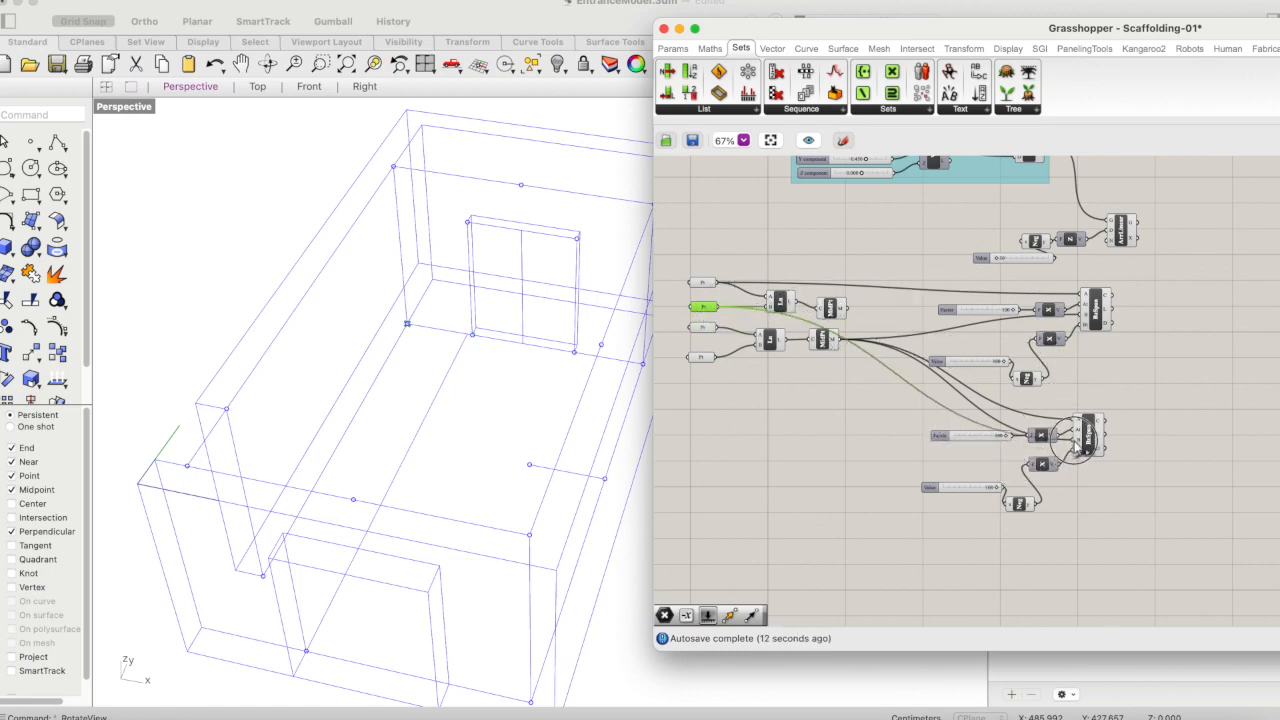
pyautogui.click(1088, 444)
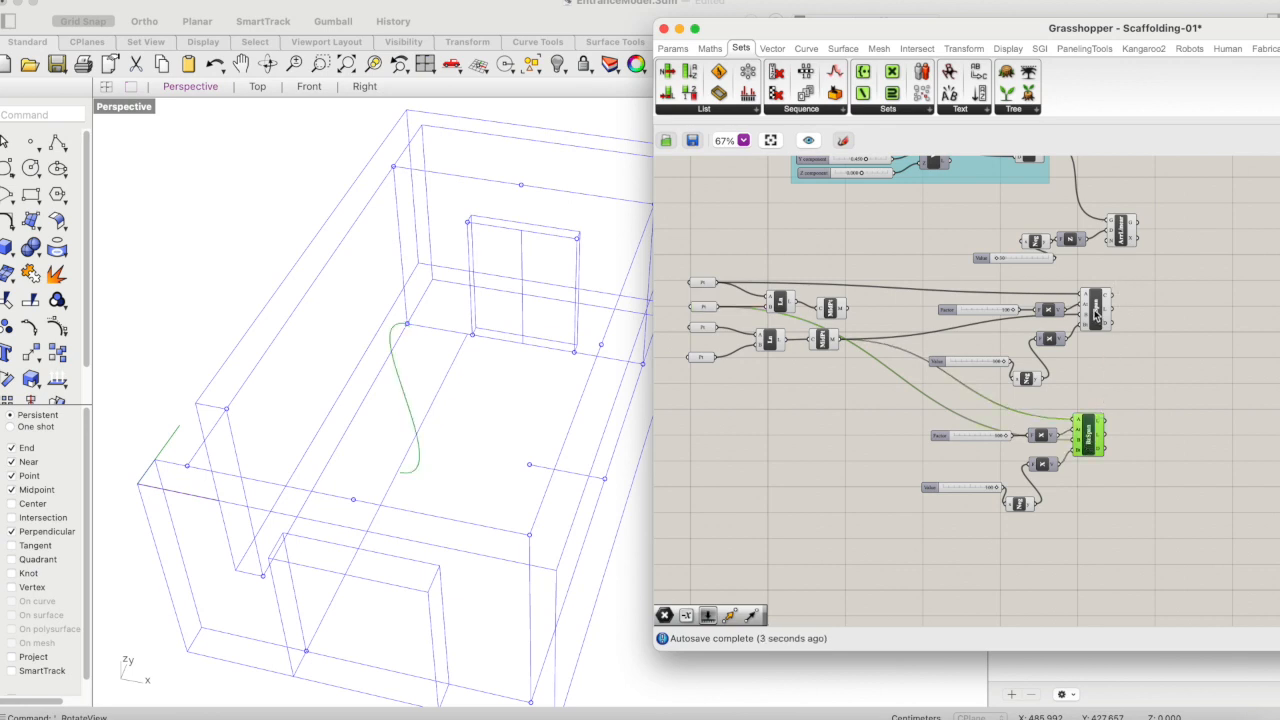
pyautogui.keyDown('shift'); pyautogui.click(1096, 316); pyautogui.keyUp('shift')
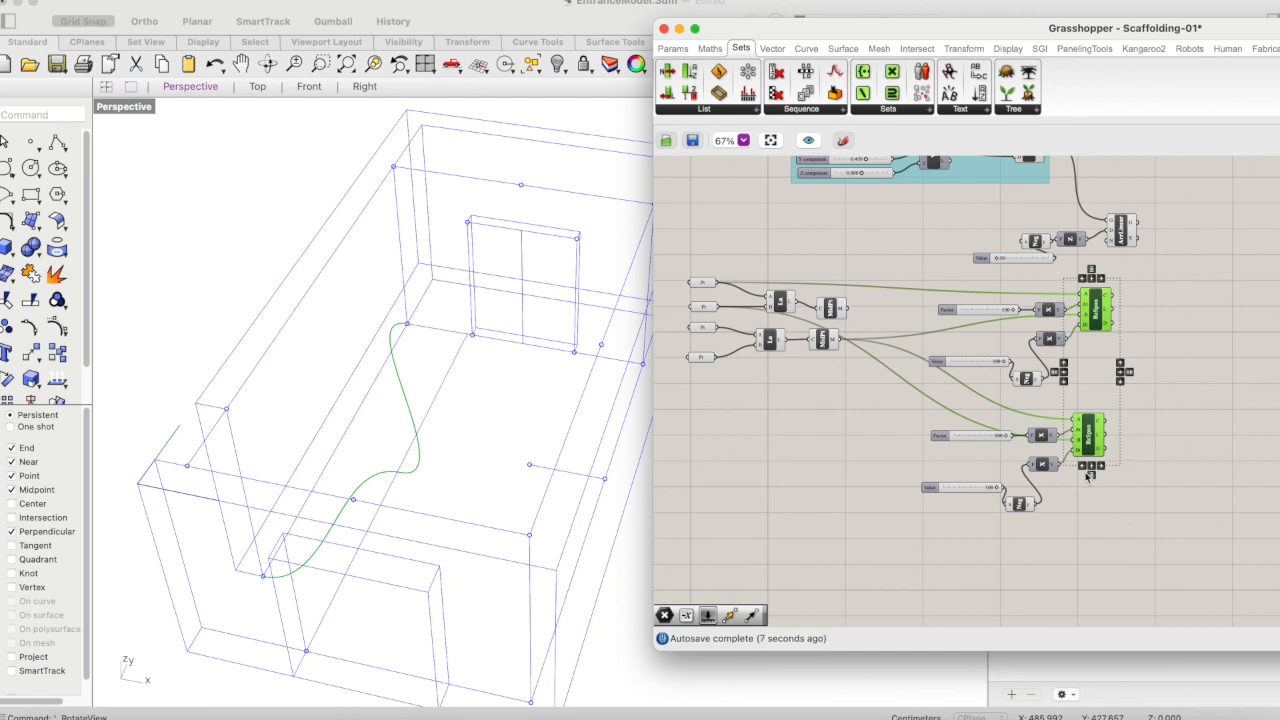
pyautogui.scroll(3, 1090, 470)
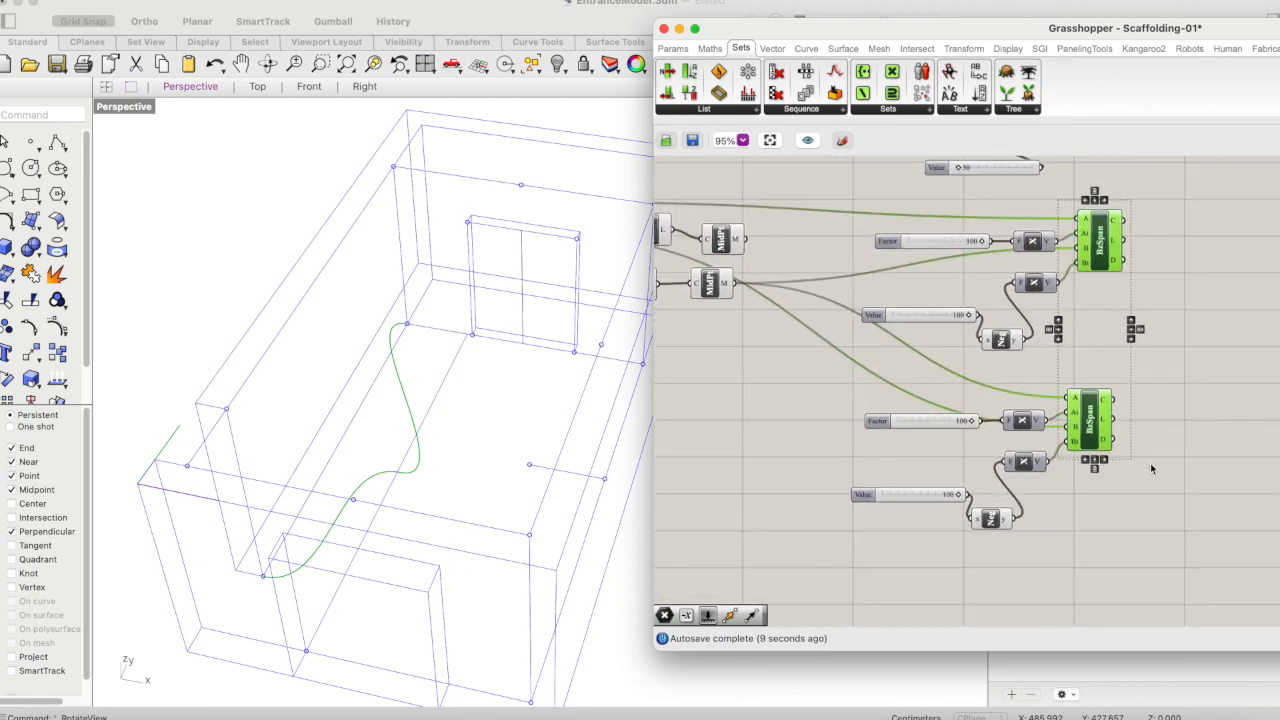
# - Add a number slider with a value of 1000 and delete the Value slider feeding the copied span's Negative
pyautogui.doubleClick(880, 540)
pyautogui.write('1000')
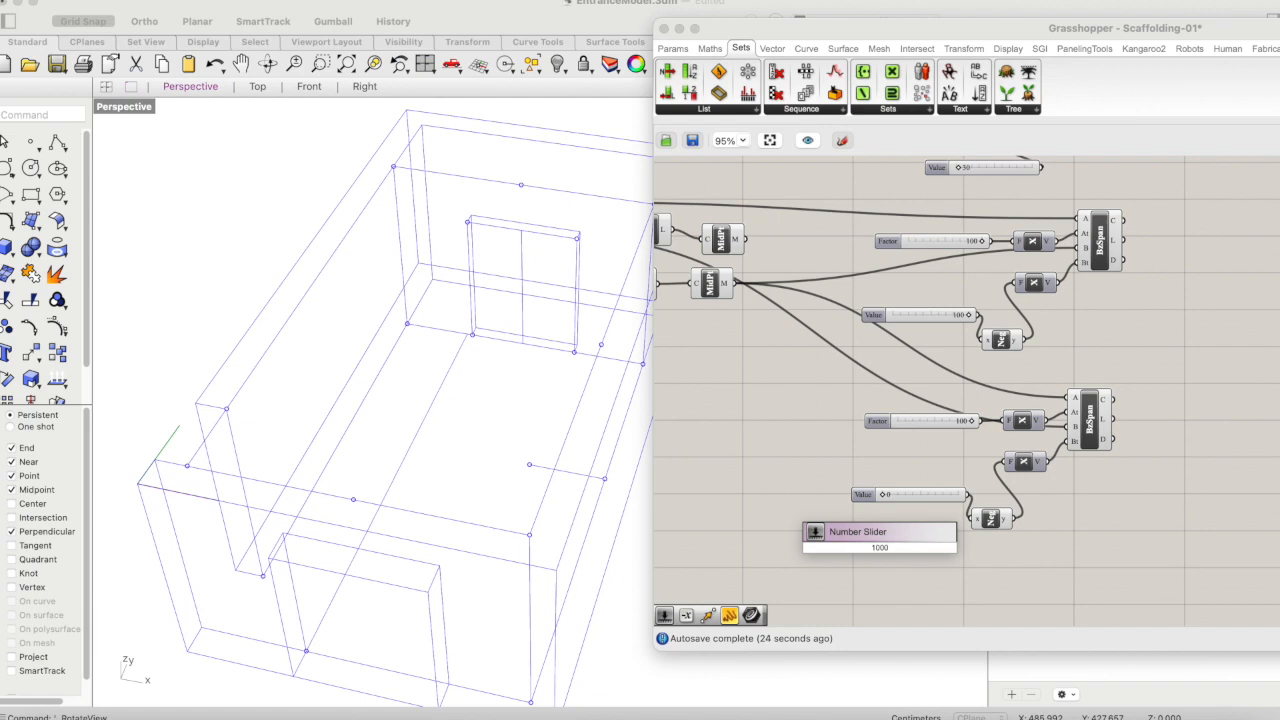
pyautogui.press('Return')
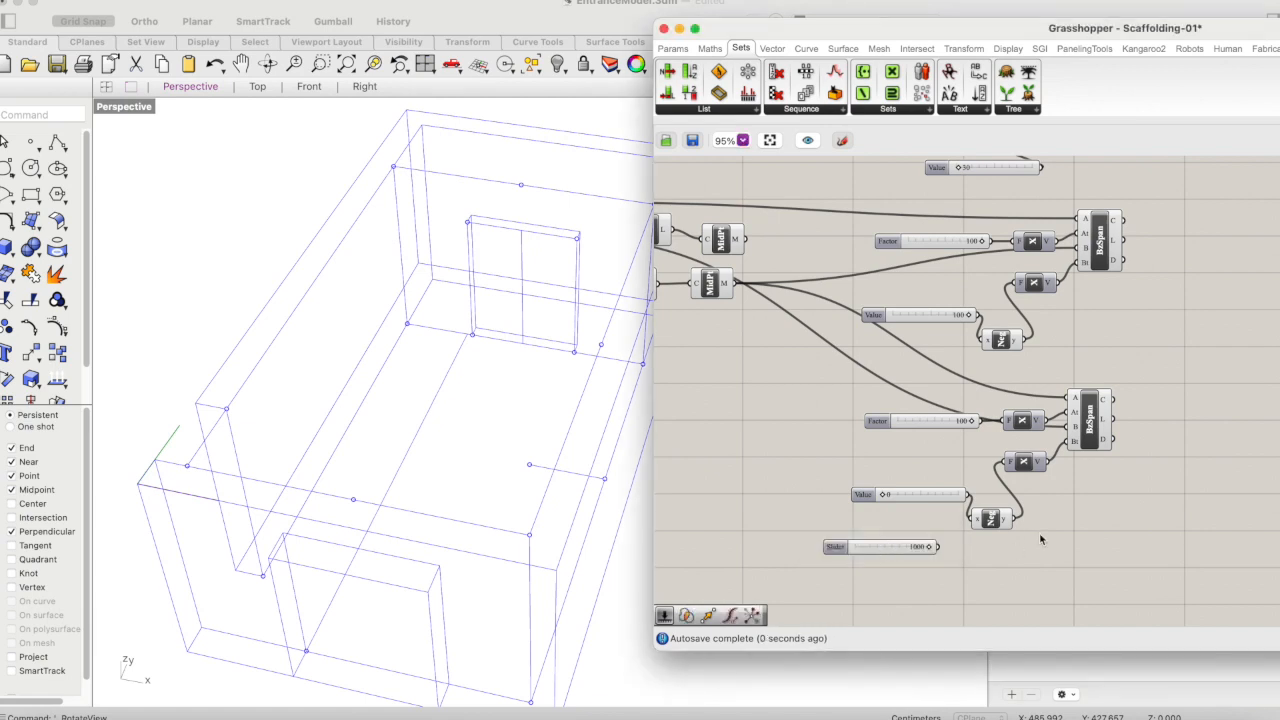
pyautogui.moveTo(950, 498); pyautogui.dragTo(917, 505)
pyautogui.press('Delete')
pyautogui.moveTo(930, 553); pyautogui.dragTo(929, 521)
# - Replace the copied span's Factor slider with the new 1000 slider, connected to its first Unit X and placed beside it
pyautogui.click(922, 422)
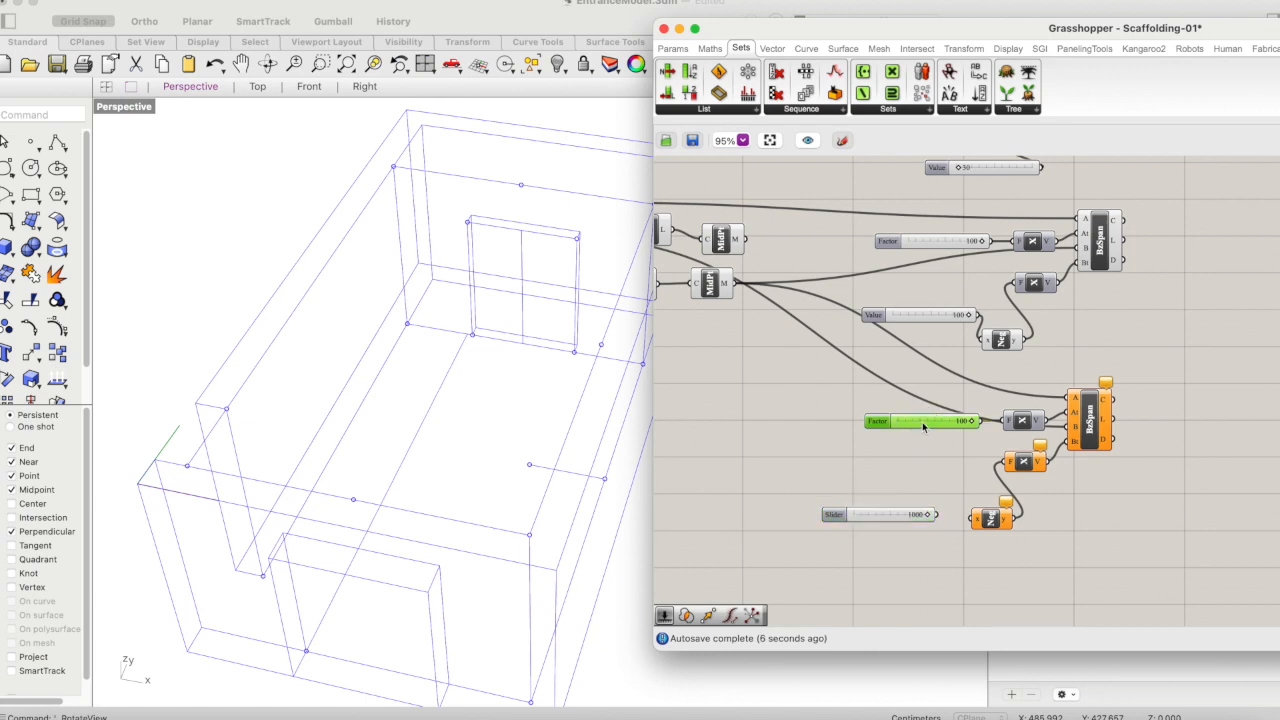
pyautogui.press('Delete')
pyautogui.moveTo(940, 516); pyautogui.dragTo(1006, 421)
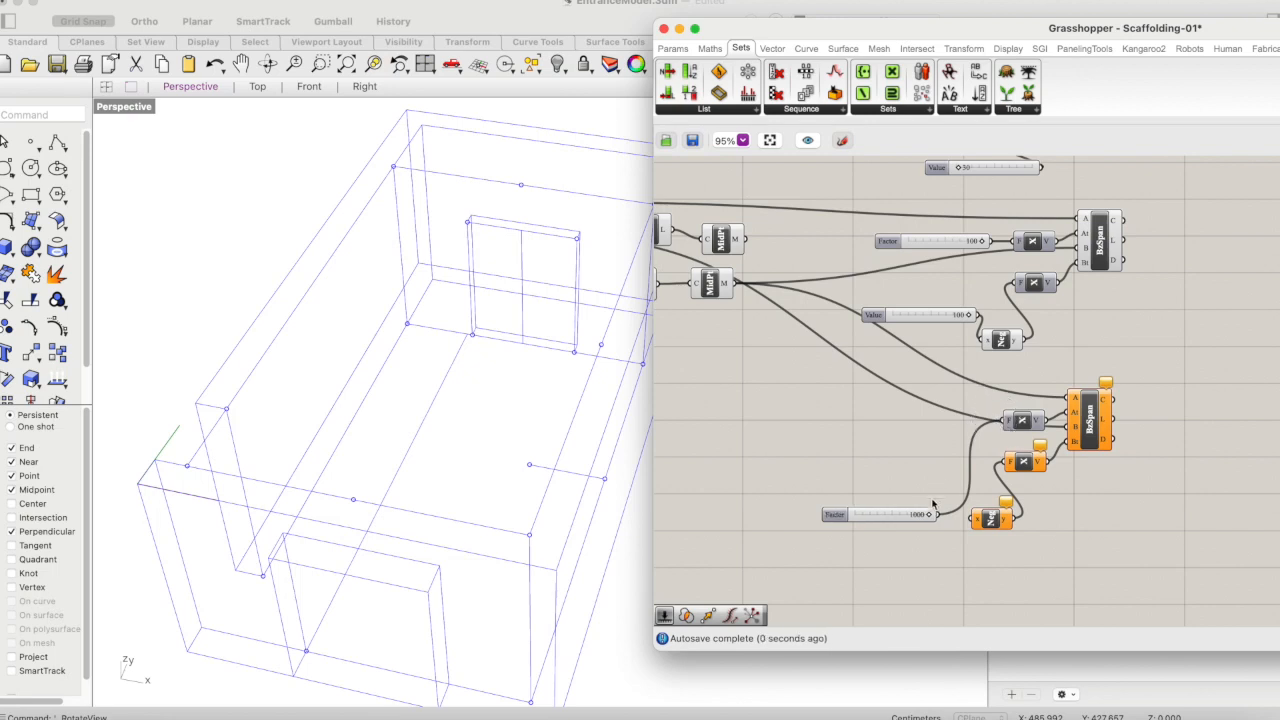
pyautogui.moveTo(900, 519); pyautogui.dragTo(875, 435)
pyautogui.click(871, 443)
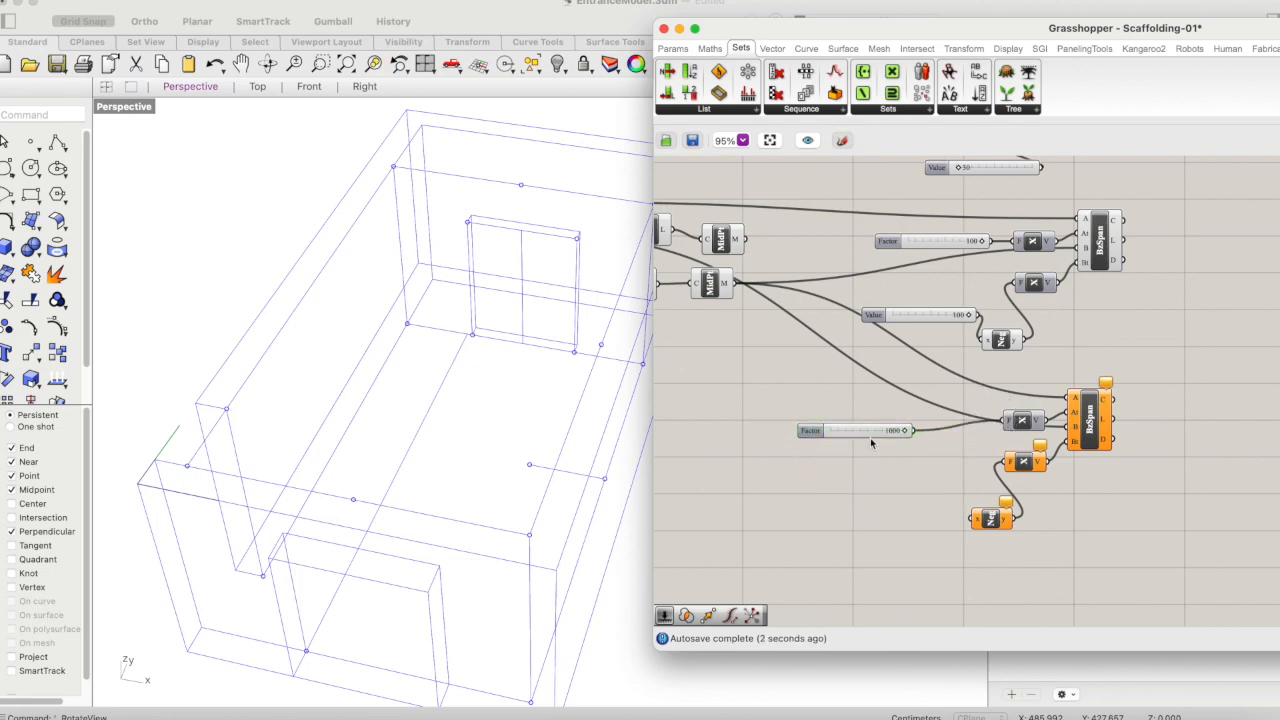
# - Duplicate the new slider, connect the copy to the lower Negative component, and place it below the Factor slider
pyautogui.press('super+v')
pyautogui.moveTo(958, 430); pyautogui.dragTo(975, 519)
pyautogui.click(922, 528)
pyautogui.moveTo(880, 513); pyautogui.dragTo(898, 481)
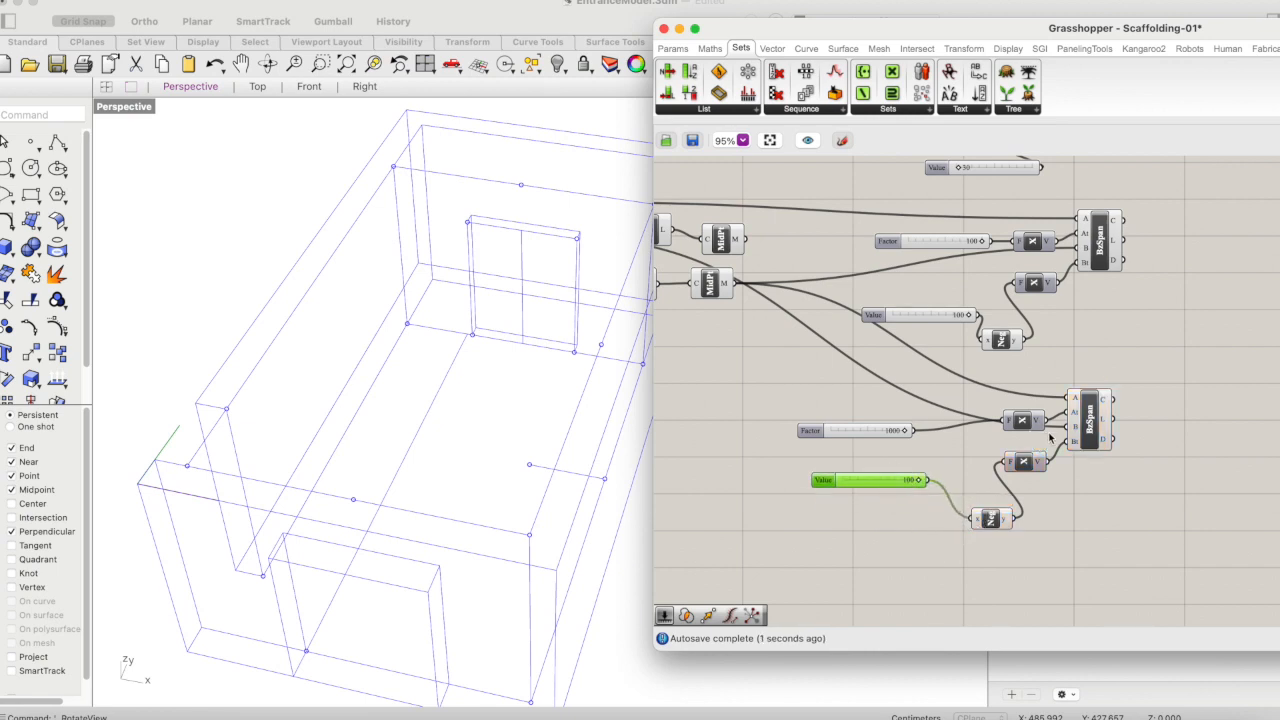
# - Preview the copied Bezier Span and set its Factor slider to 156 and its Value slider to 22
pyautogui.click(1098, 420)
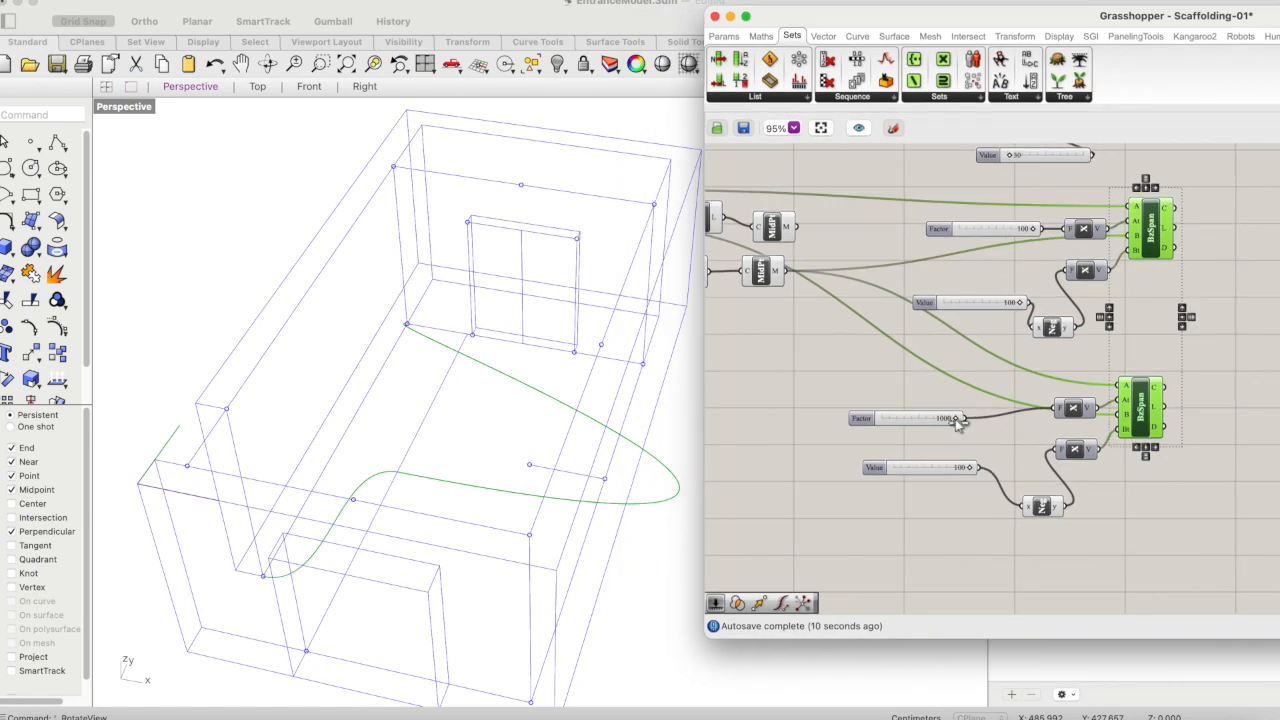
pyautogui.moveTo(955, 418); pyautogui.dragTo(907, 419)
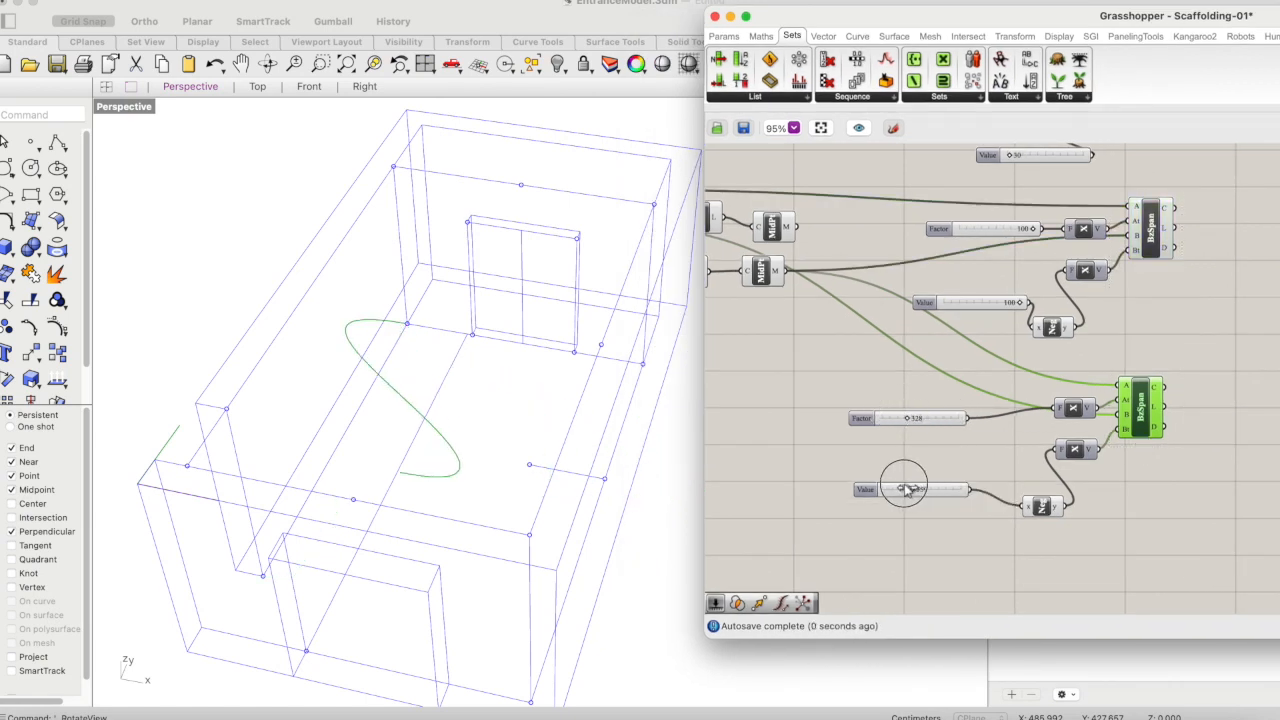
pyautogui.moveTo(912, 486); pyautogui.dragTo(890, 484)
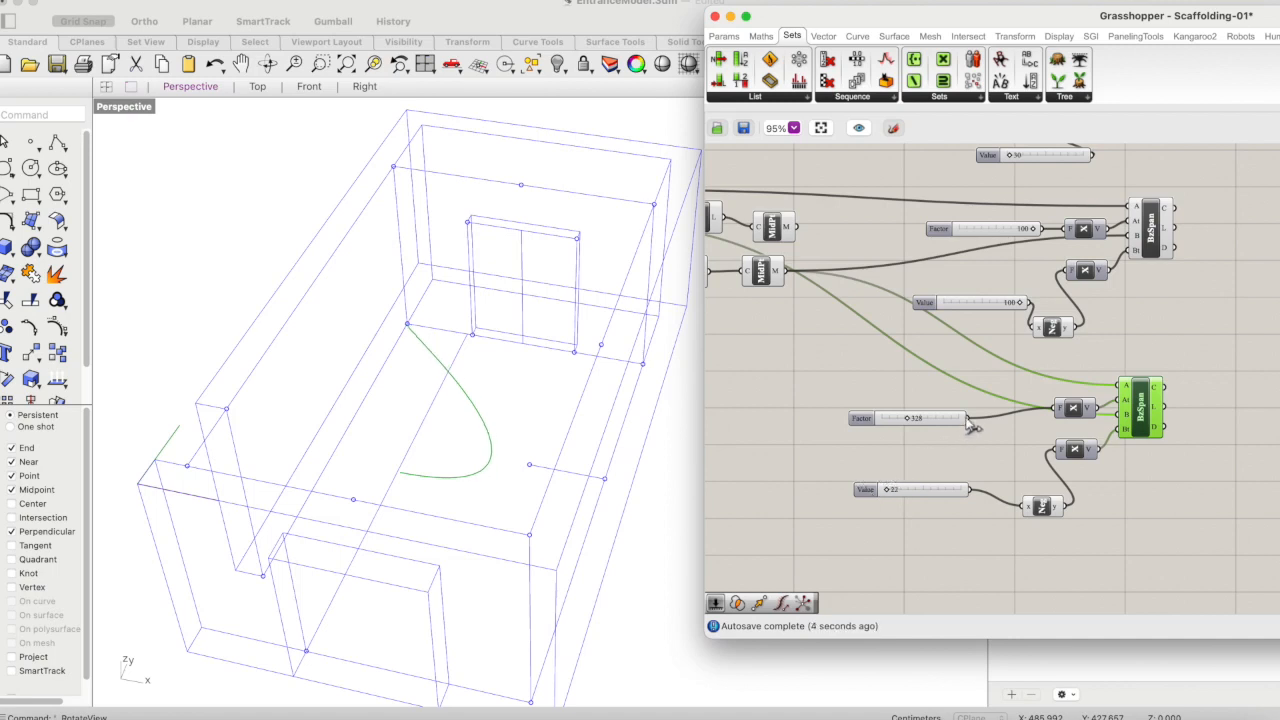
pyautogui.moveTo(912, 420); pyautogui.dragTo(893, 420)
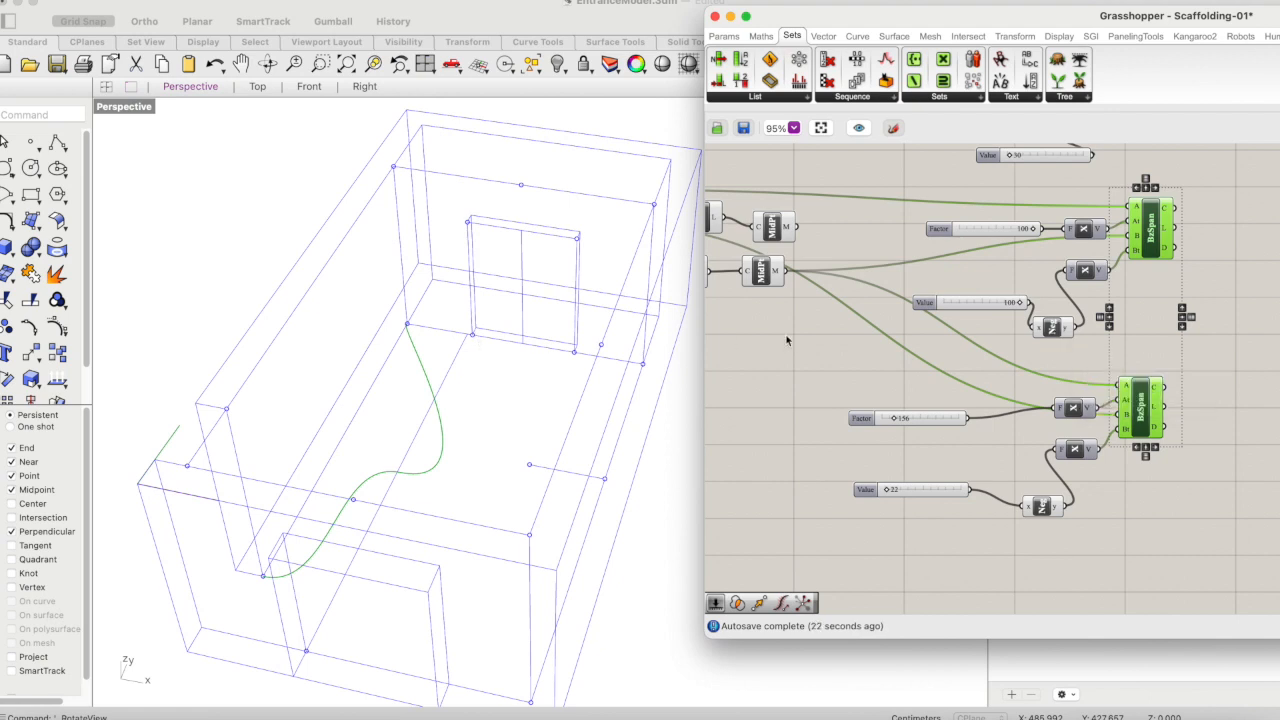
# - Examine where both span curves end and which model corners the Point parameters reference
pyautogui.moveTo(407, 325); pyautogui.dragTo(404, 341, button='right')
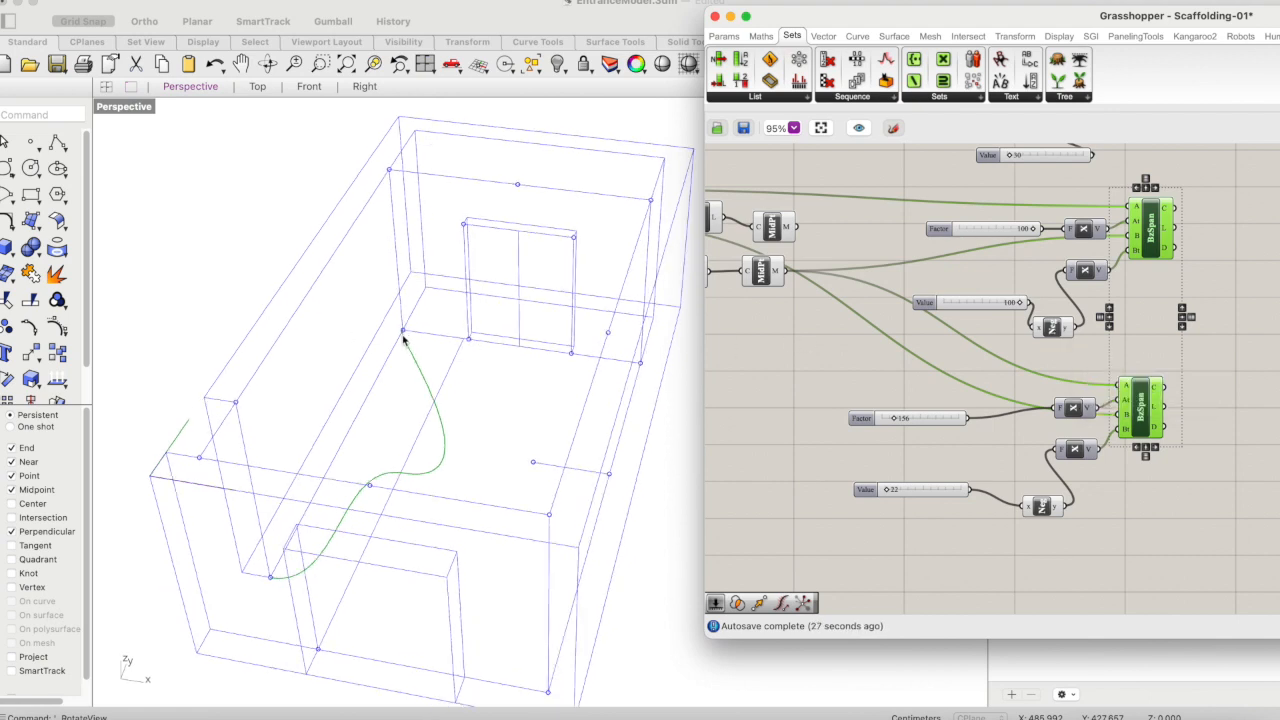
pyautogui.moveTo(853, 12); pyautogui.dragTo(903, 17)
pyautogui.click(909, 229)
pyautogui.hscroll(-10, 905, 240)
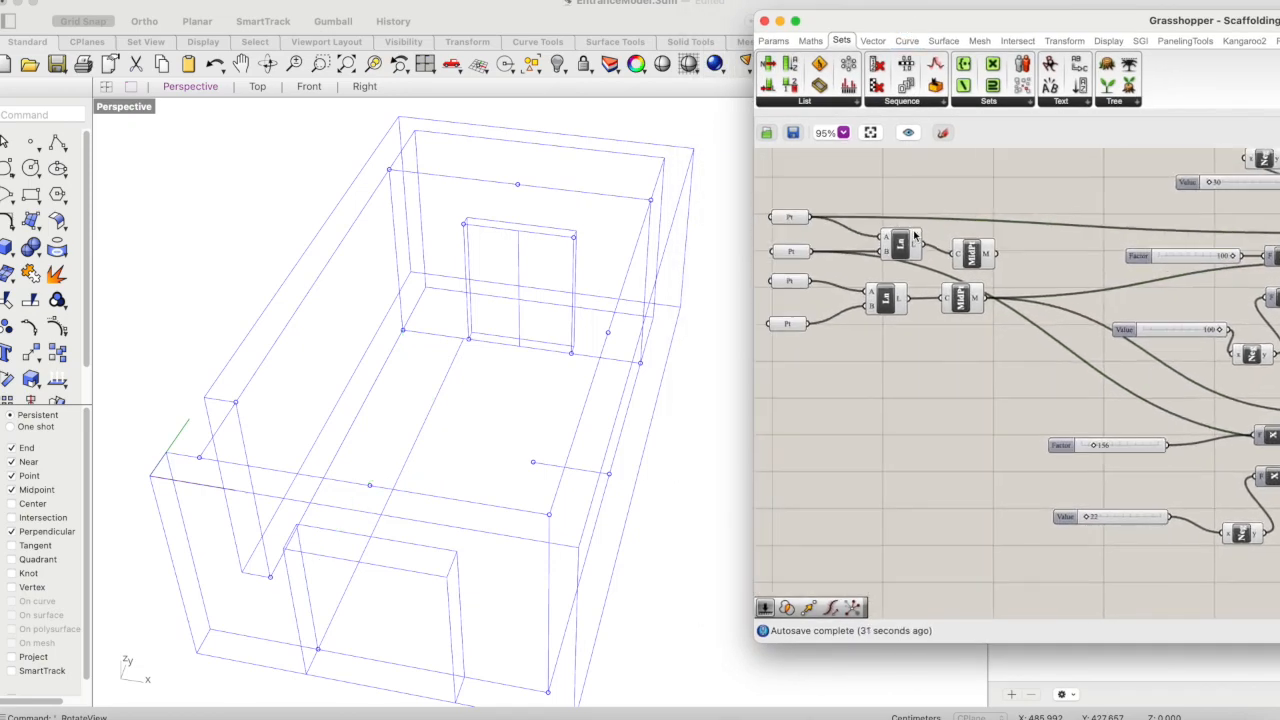
pyautogui.click(845, 274)
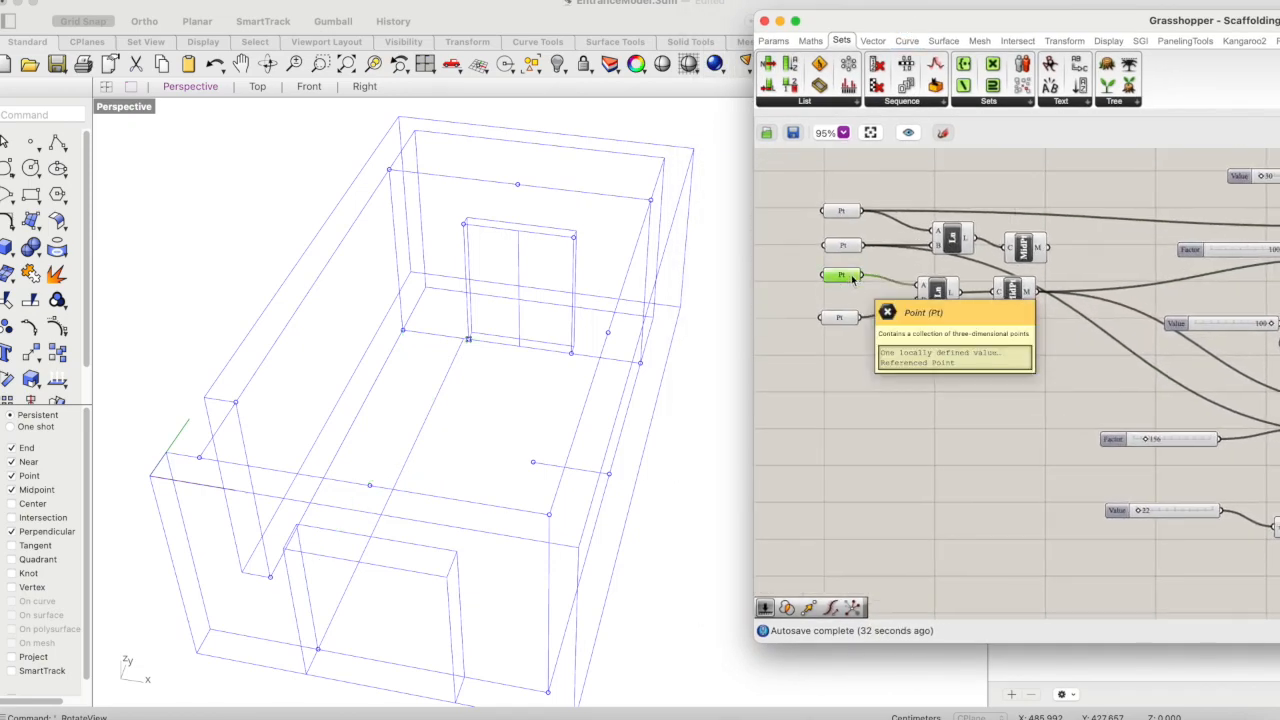
pyautogui.hscroll(8, 851, 272)
pyautogui.hscroll(-3, 851, 272)
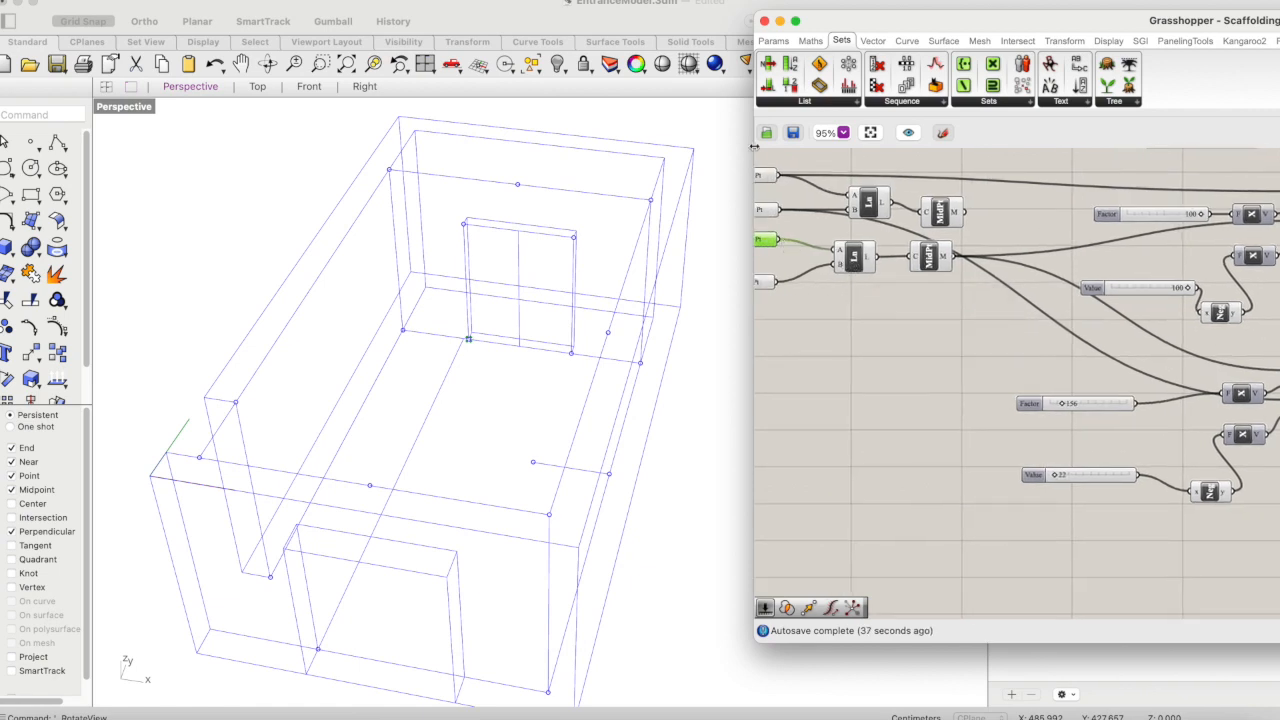
pyautogui.keyDown('shift'); pyautogui.click(767, 178); pyautogui.keyUp('shift')
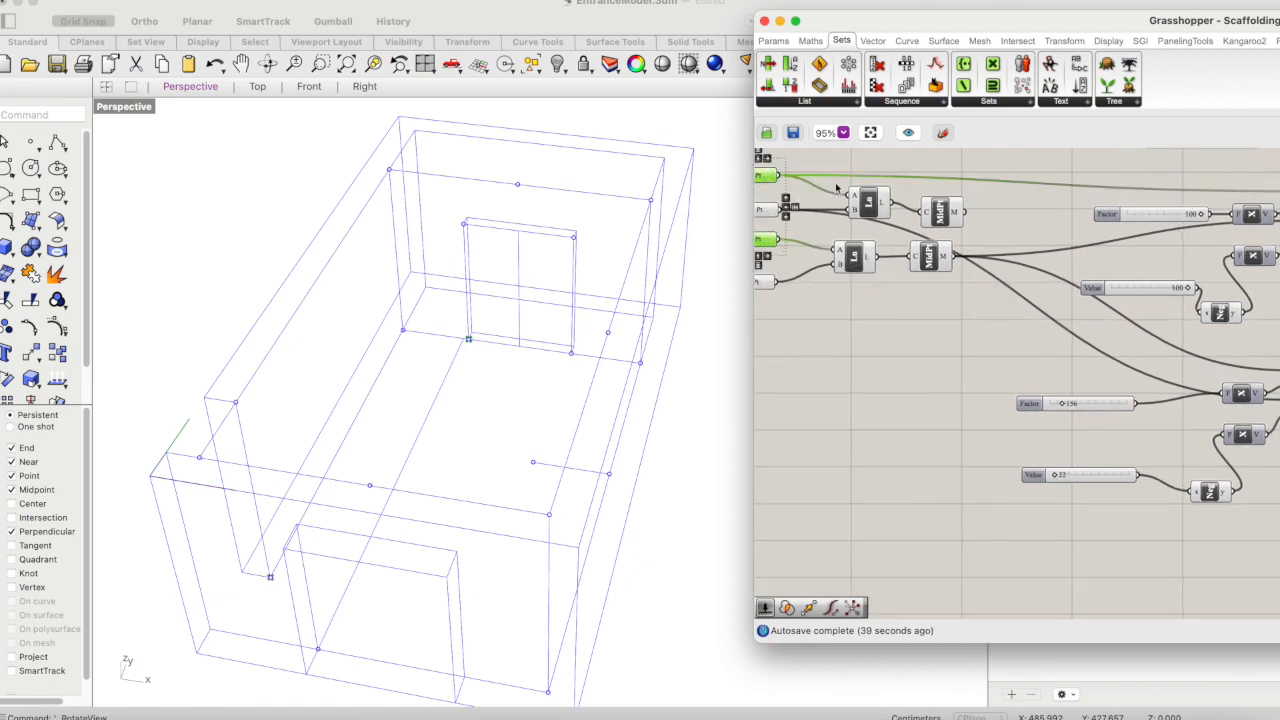
pyautogui.click(870, 172)
pyautogui.click(767, 177)
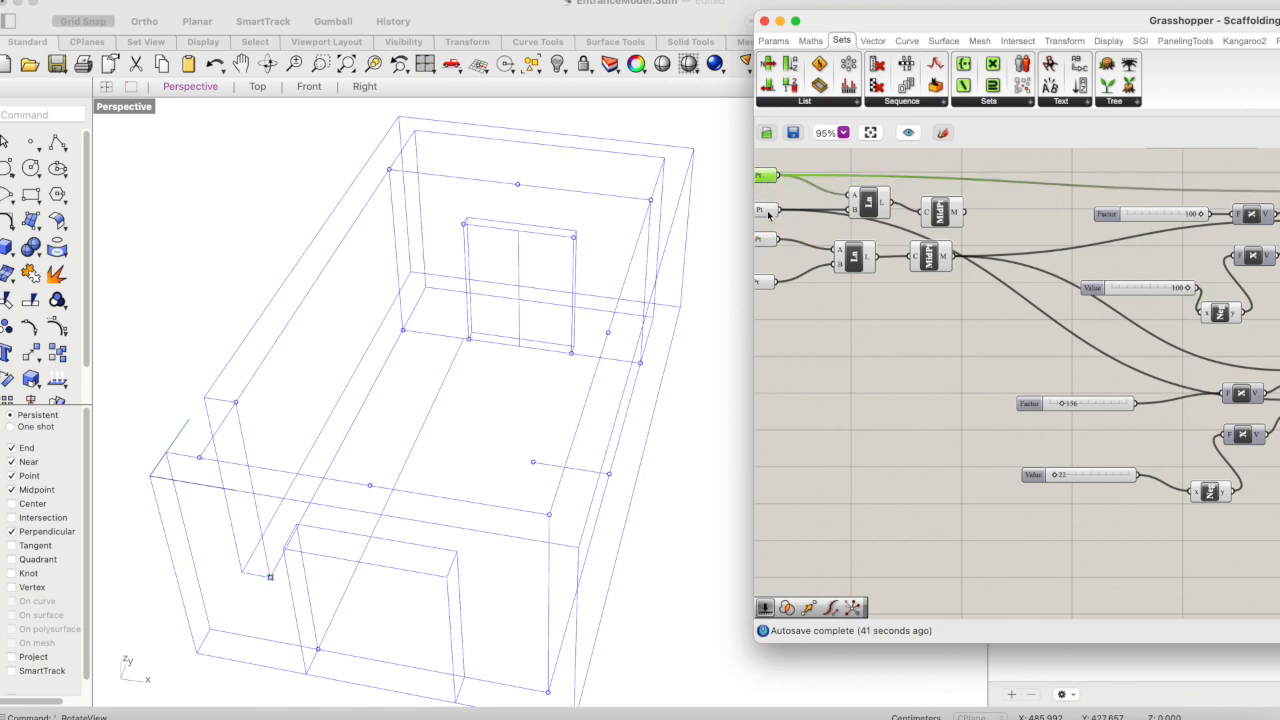
pyautogui.hscroll(5, 1112, 379)
pyautogui.click(1217, 393)
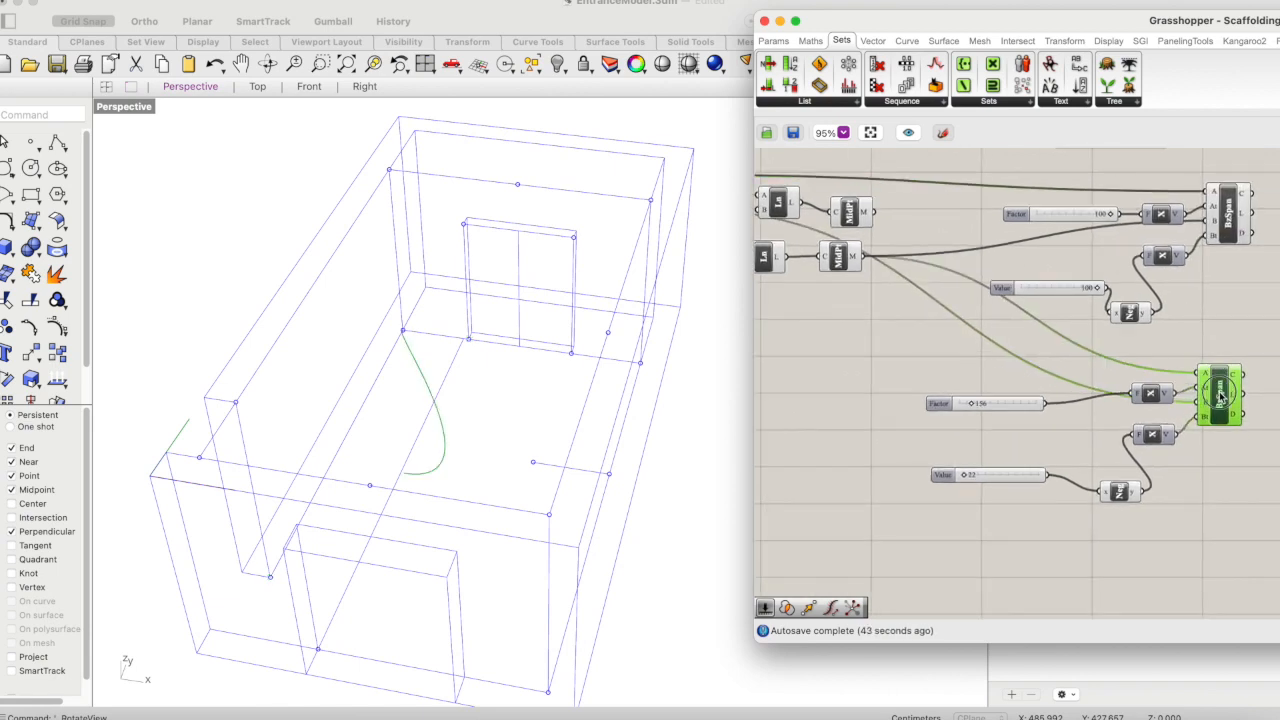
pyautogui.hscroll(-5, 1217, 393)
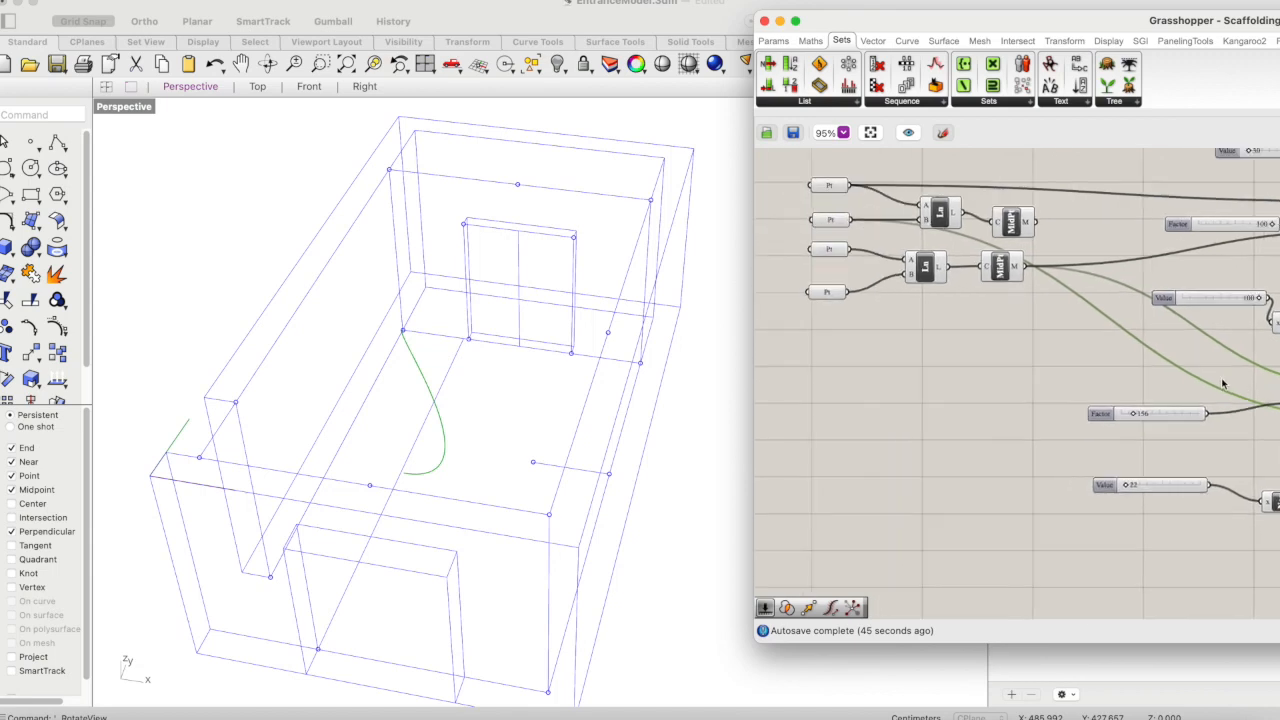
pyautogui.hscroll(3, 1133, 369)
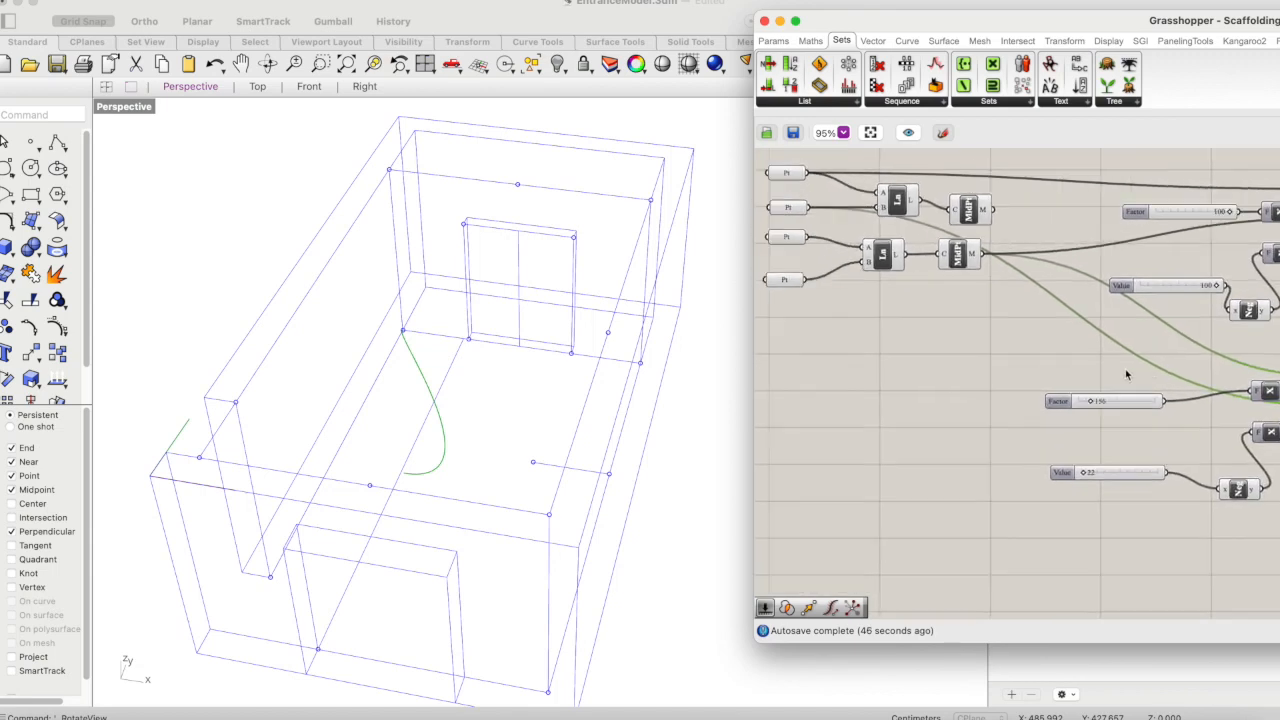
# - Connect the third Point to the second Bezier Span's end input B instead of the second Point, and preview both curves
pyautogui.click(795, 292)
pyautogui.click(802, 250)
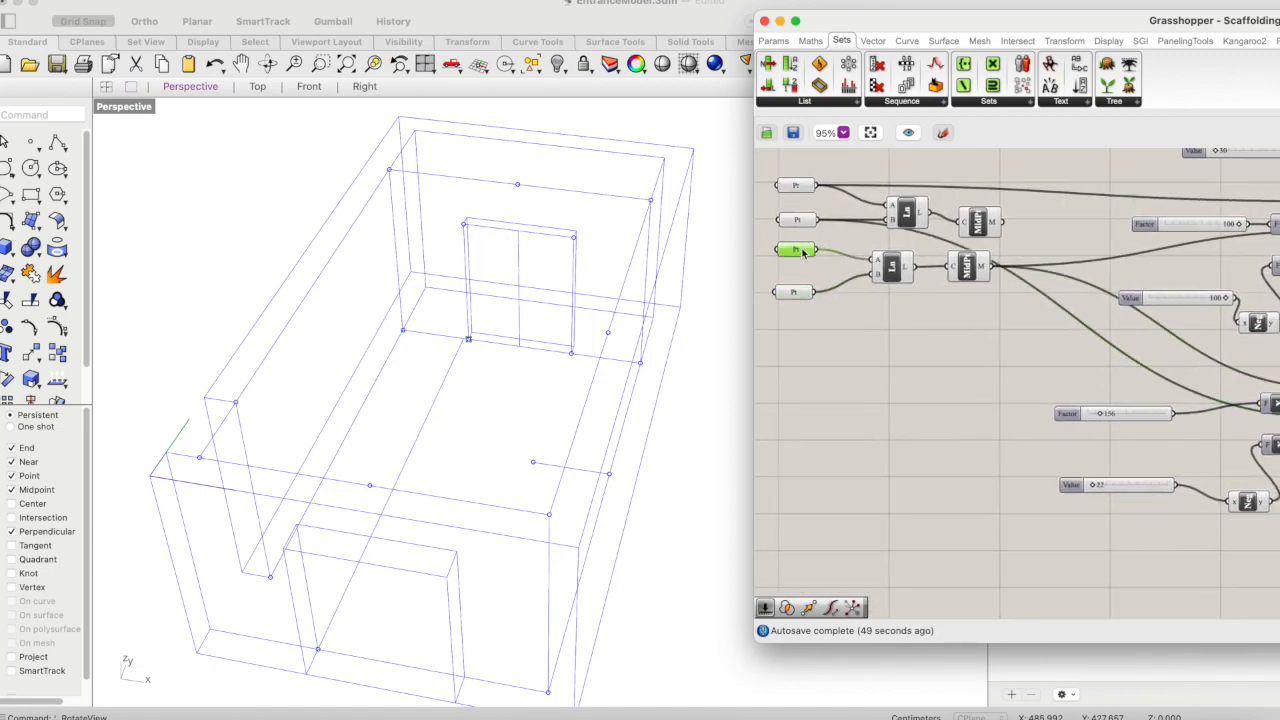
pyautogui.moveTo(818, 250); pyautogui.dragTo(1172, 383)
pyautogui.hscroll(5, 916, 236)
pyautogui.scroll(-5, 1033, 340)
pyautogui.scroll(1, 1023, 330)
pyautogui.click(1194, 374)
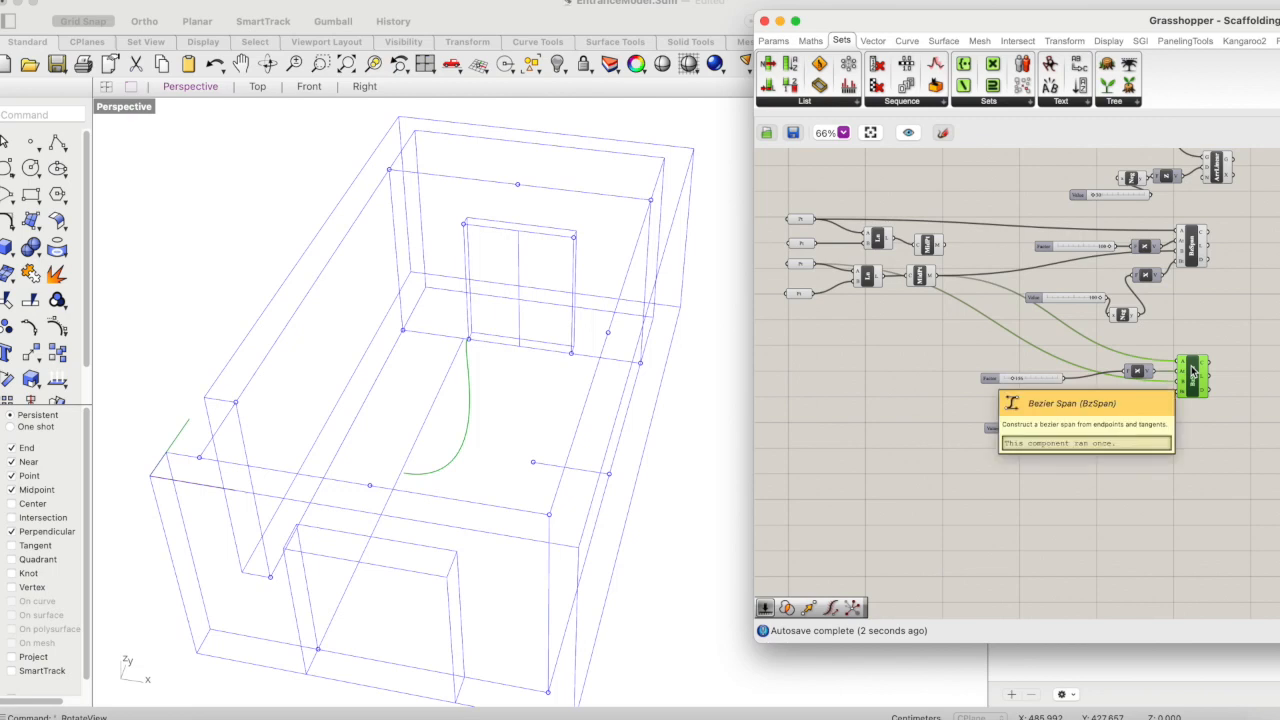
pyautogui.keyDown('shift'); pyautogui.click(1192, 253); pyautogui.keyUp('shift')
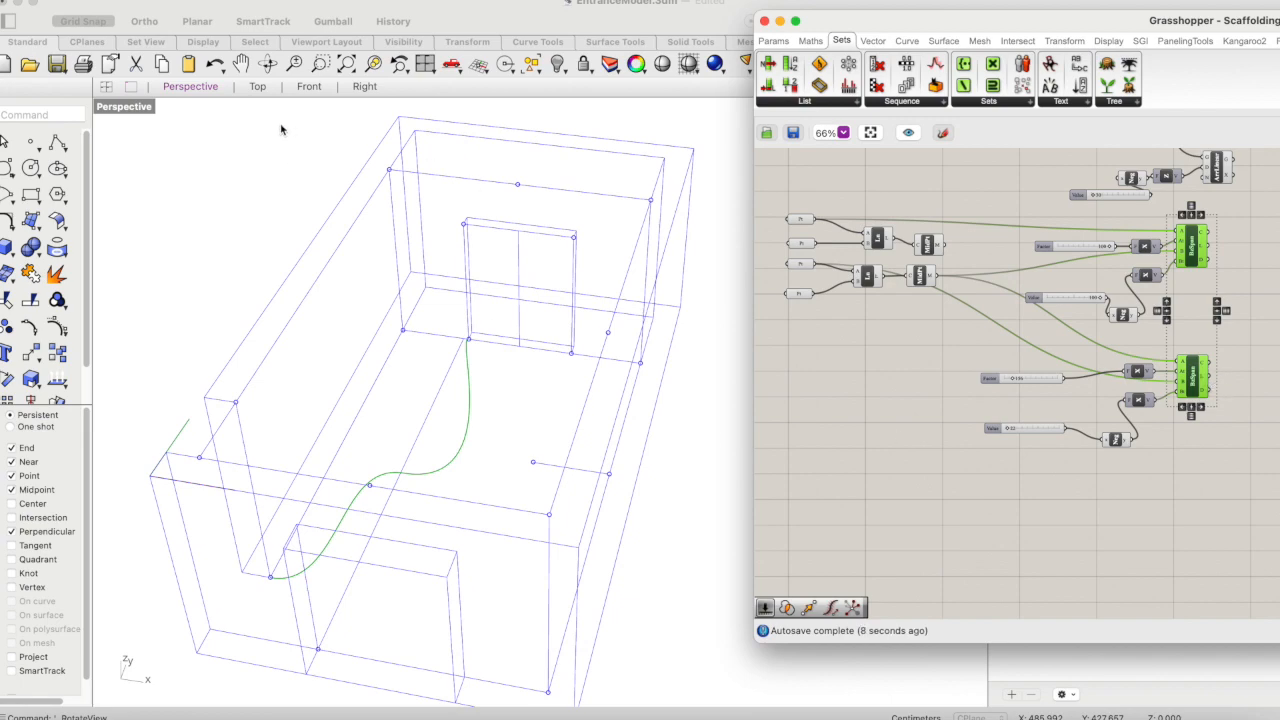
# - Inspect the combined curve path between the two openings from several rotated Perspective views
pyautogui.click(268, 63)
pyautogui.moveTo(440, 345); pyautogui.dragTo(456, 425)
pyautogui.scroll(3, 456, 425)
pyautogui.click(269, 65)
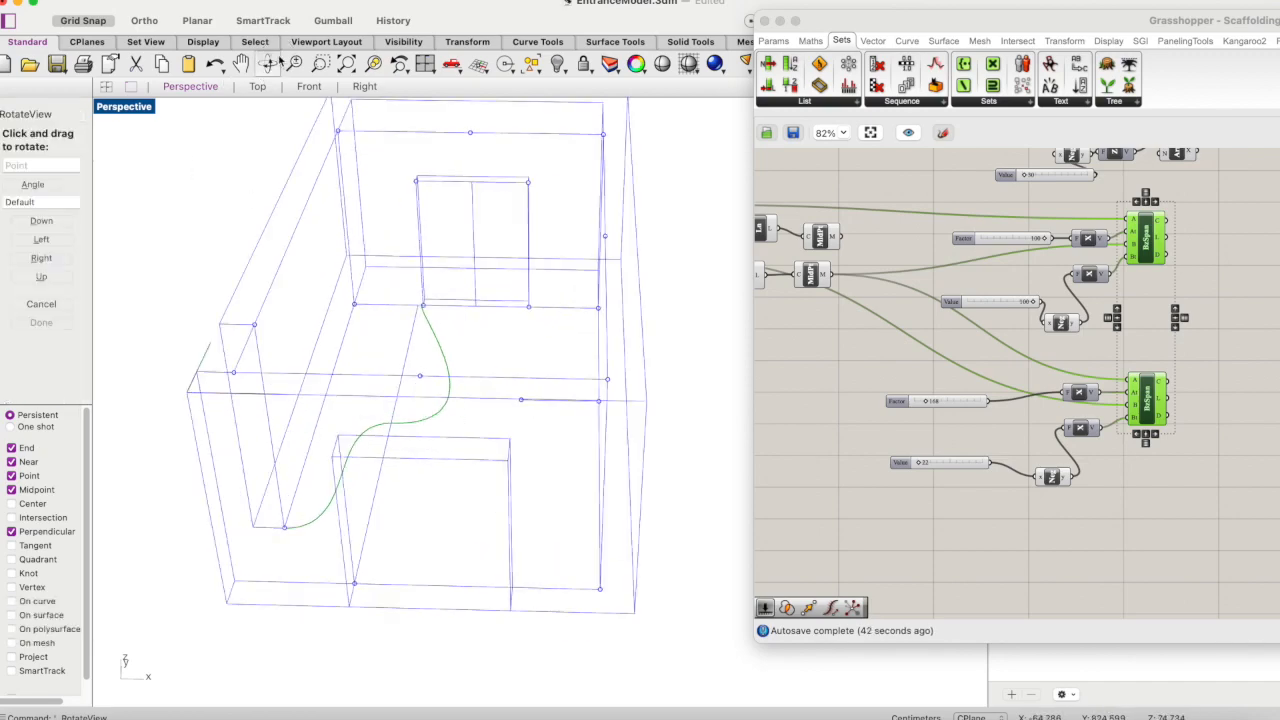
pyautogui.moveTo(461, 315); pyautogui.dragTo(466, 355)
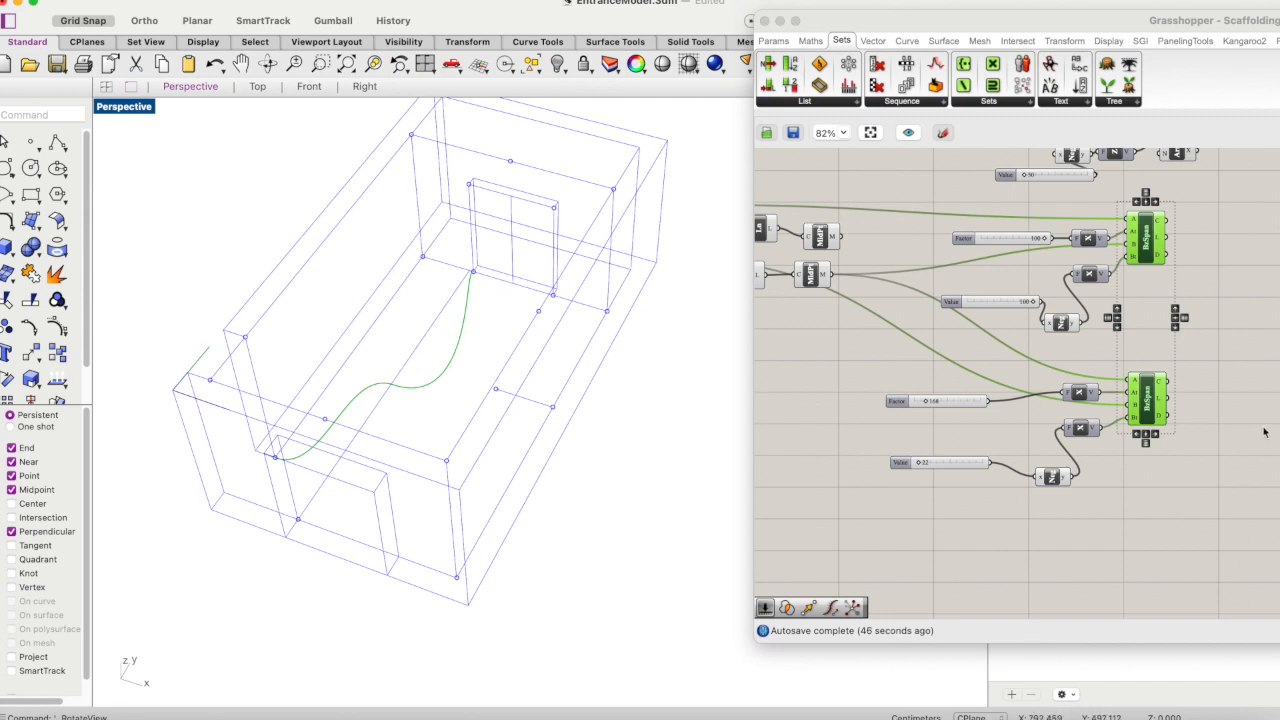
pyautogui.hscroll(5, 1120, 402)
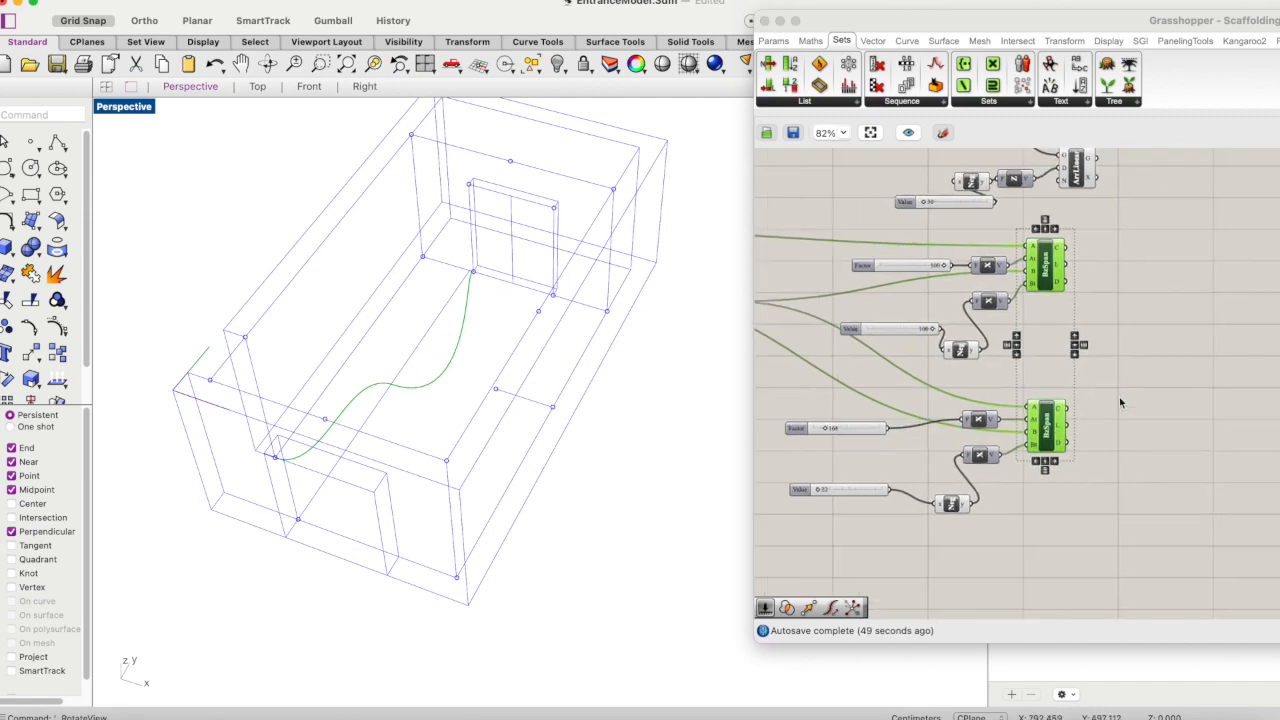
pyautogui.click(1135, 412)
pyautogui.click(267, 64)
pyautogui.moveTo(420, 270); pyautogui.dragTo(426, 326)
# - Tidy the canvas by repositioning the Factor and Value sliders and Negative components beside the X vectors of both Bezier Spans
pyautogui.moveTo(878, 476); pyautogui.dragTo(944, 419)
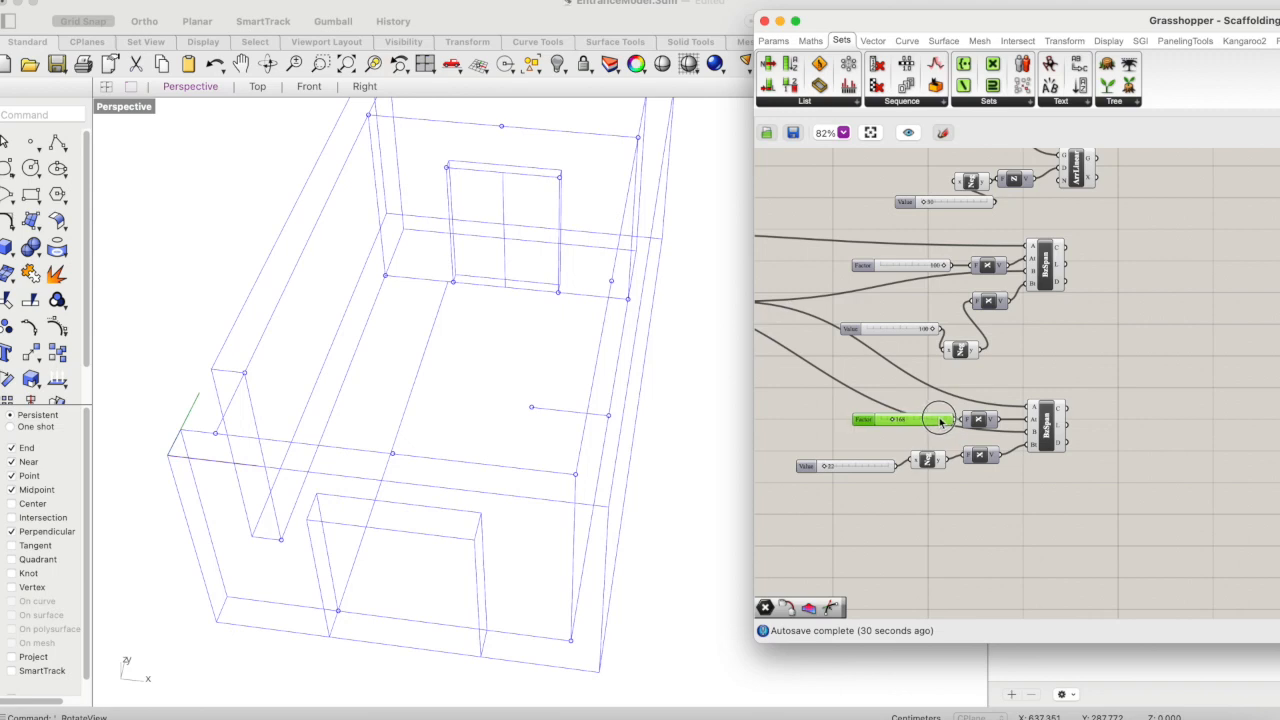
pyautogui.click(948, 388)
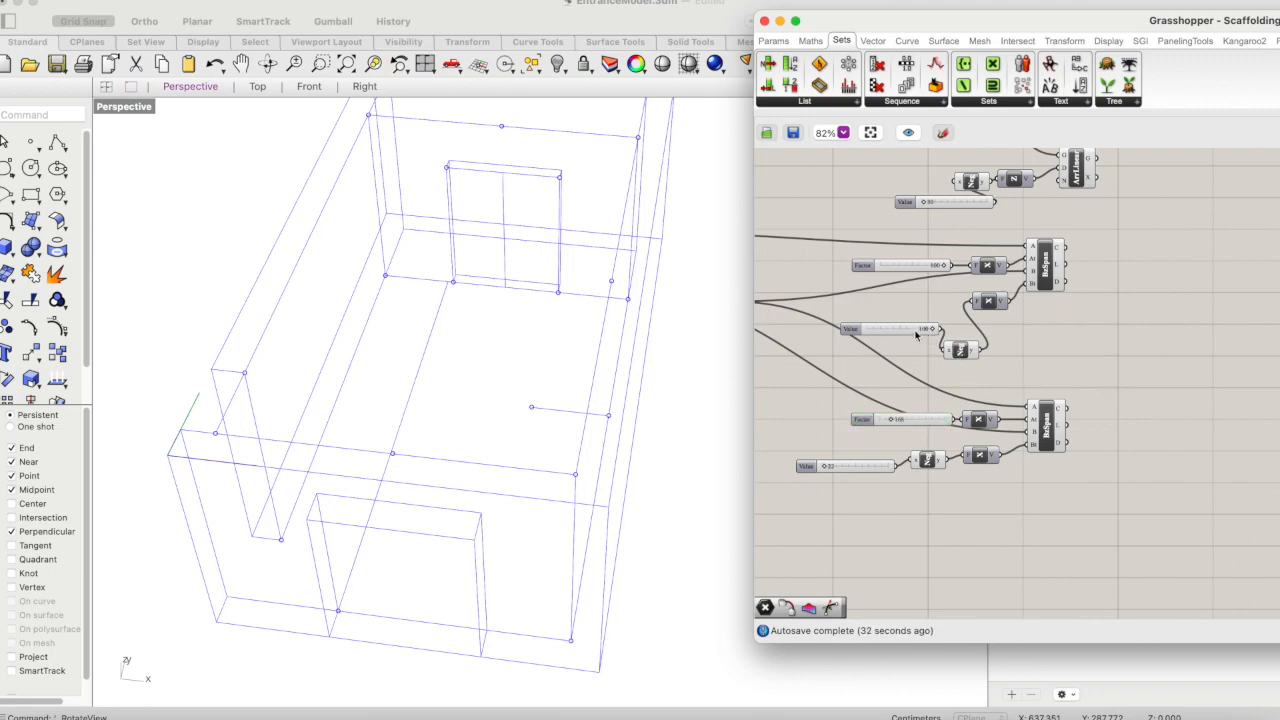
pyautogui.moveTo(916, 336); pyautogui.dragTo(891, 336)
pyautogui.moveTo(969, 353); pyautogui.dragTo(955, 325)
pyautogui.click(1025, 347)
# - Preview the curves of both Bezier Spans together
pyautogui.hscroll(2, 1024, 348)
pyautogui.scroll(1, 1024, 348)
pyautogui.click(982, 316)
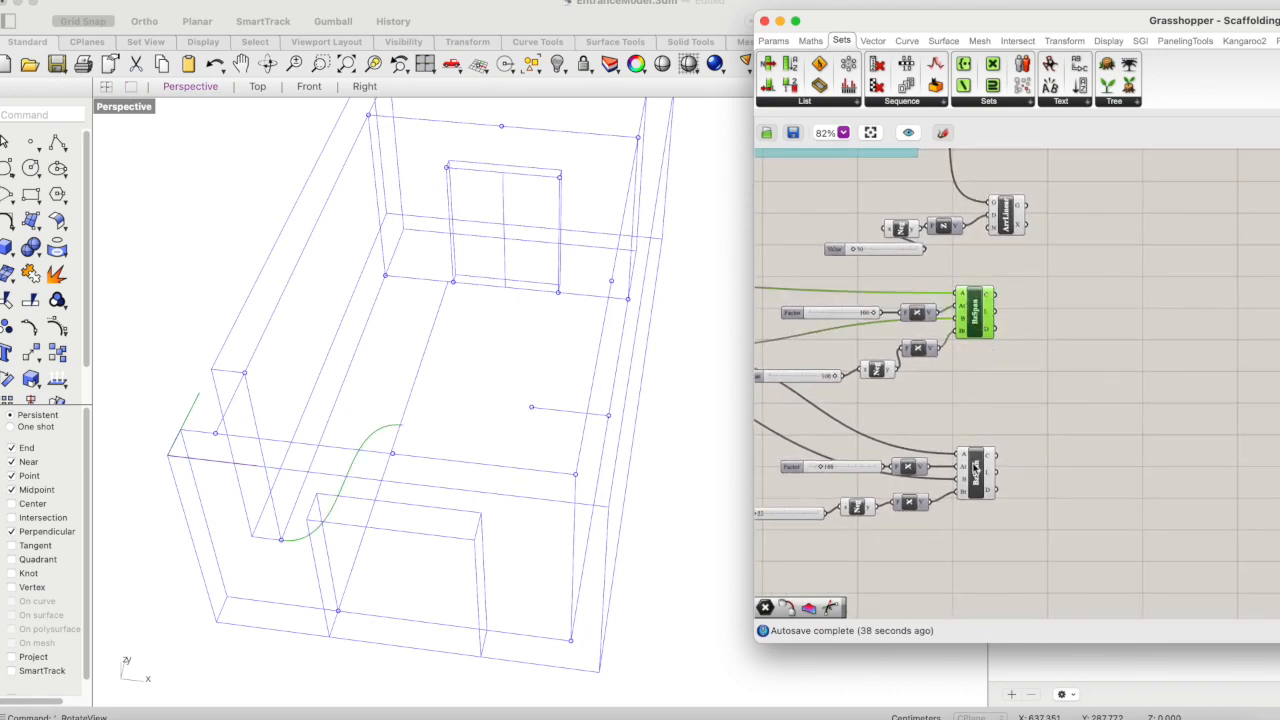
pyautogui.keyDown('shift'); pyautogui.click(975, 467); pyautogui.keyUp('shift')
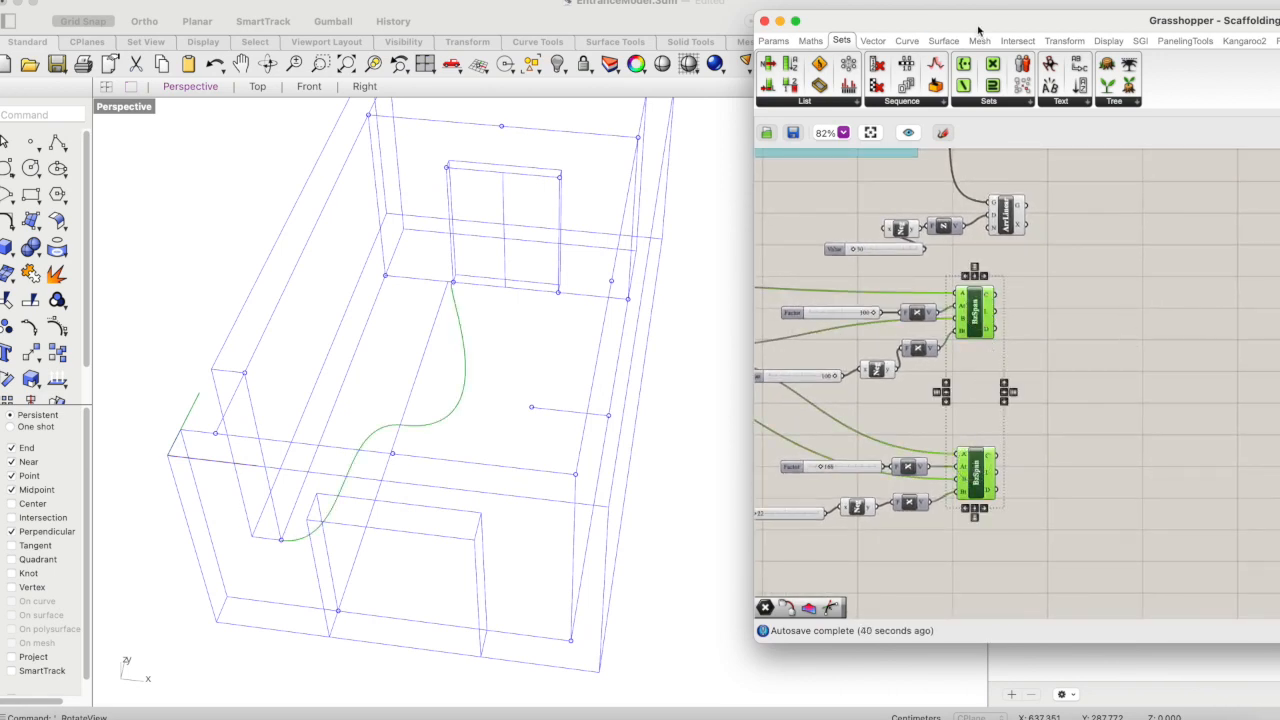
# - Make room for the component library and examine the available Spline curve components
pyautogui.moveTo(975, 22); pyautogui.dragTo(904, 22)
pyautogui.click(836, 40)
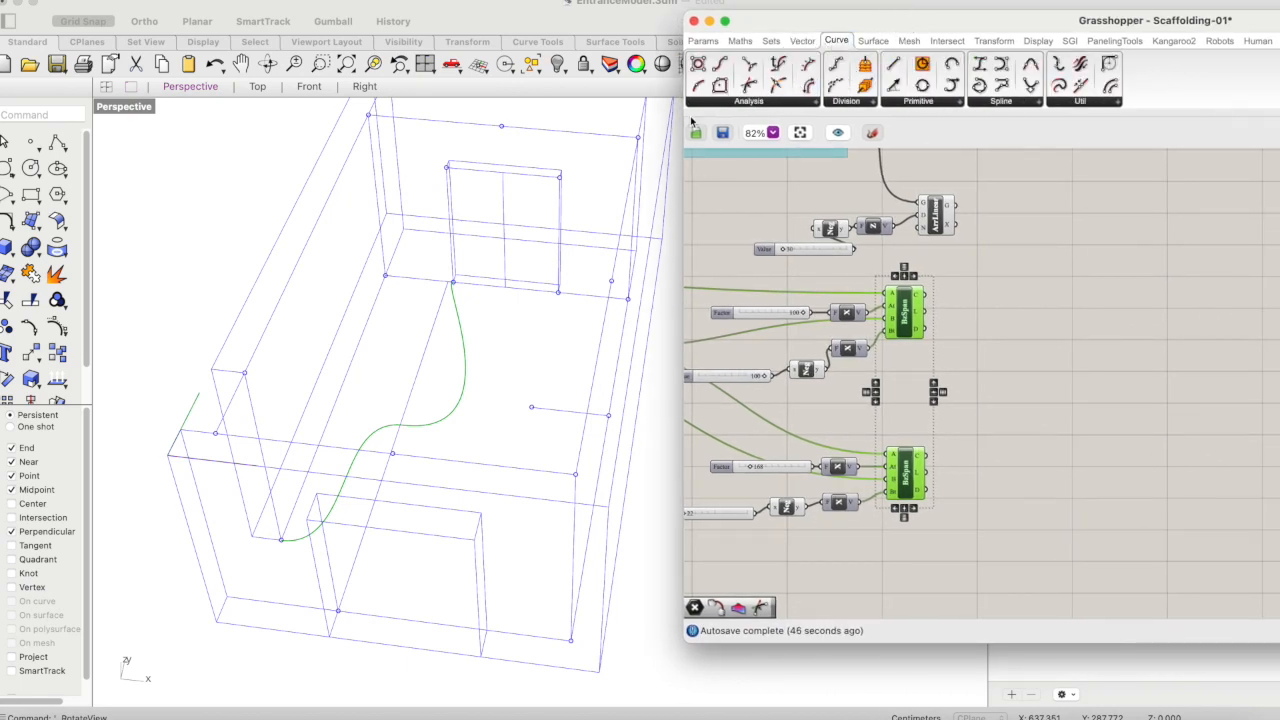
pyautogui.click(1005, 104)
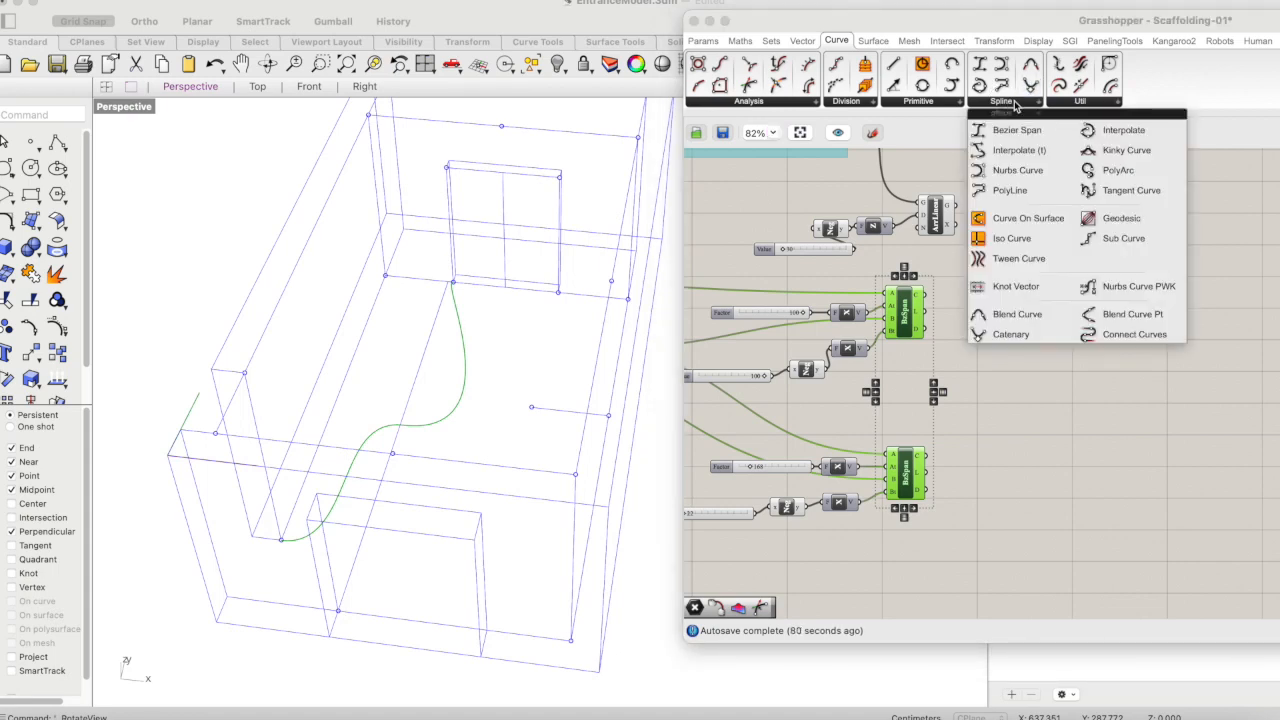
pyautogui.click(840, 42)
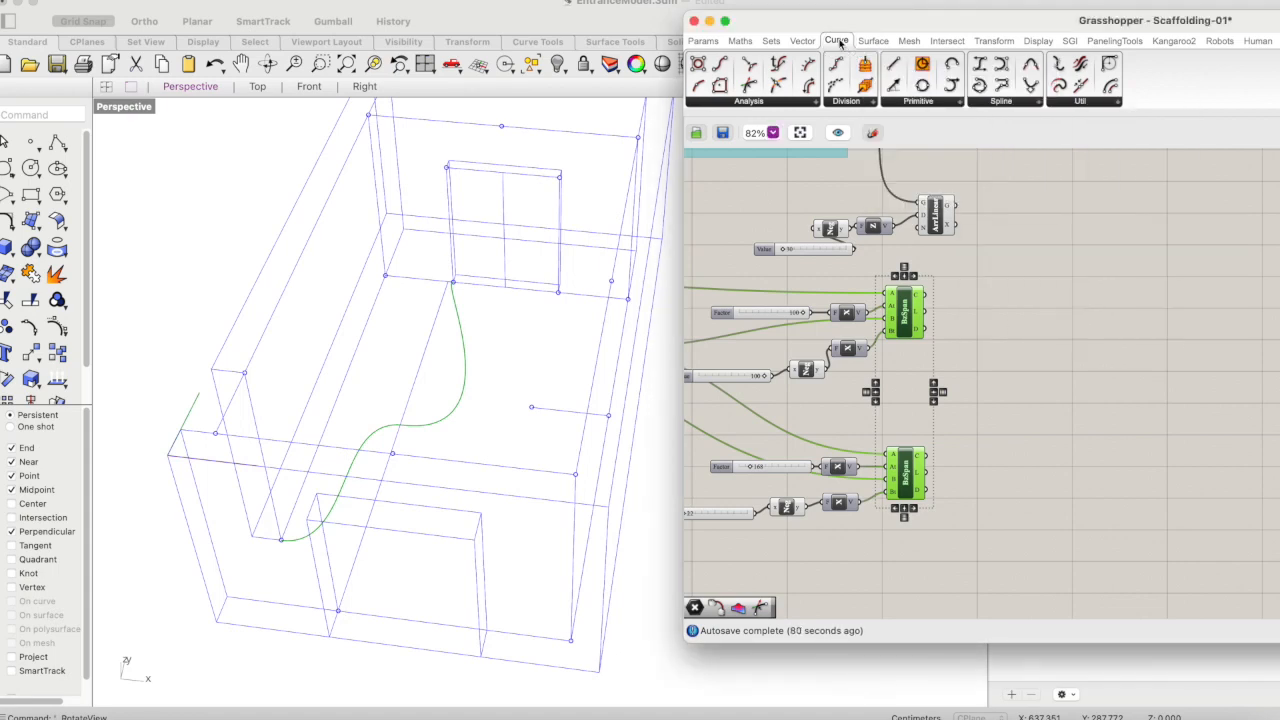
pyautogui.click(1005, 103)
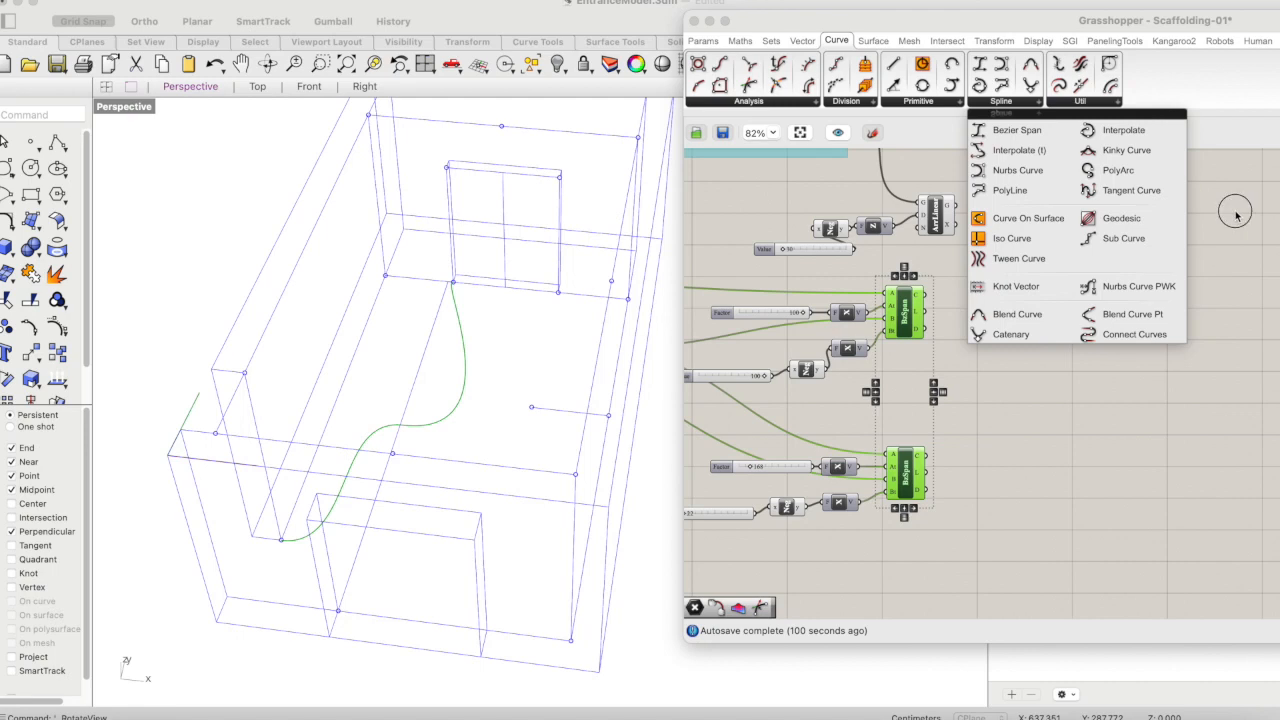
pyautogui.click(1083, 403)
# - Highlight both Bezier Spans with their X vectors and inspect the curve path from other angles in the Perspective view
pyautogui.moveTo(954, 287); pyautogui.dragTo(830, 516)
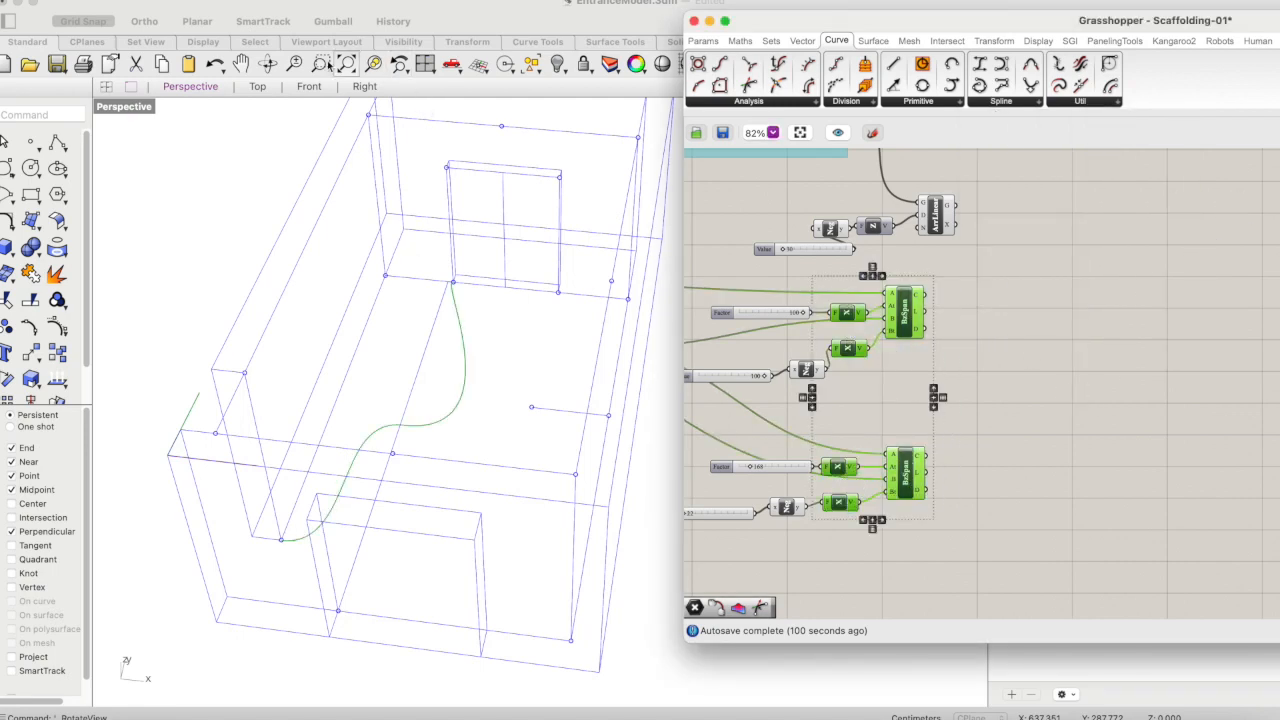
pyautogui.click(270, 65)
pyautogui.scroll(-5, 363, 206)
pyautogui.scroll(5, 526, 245)
pyautogui.moveTo(412, 250); pyautogui.dragTo(440, 257)
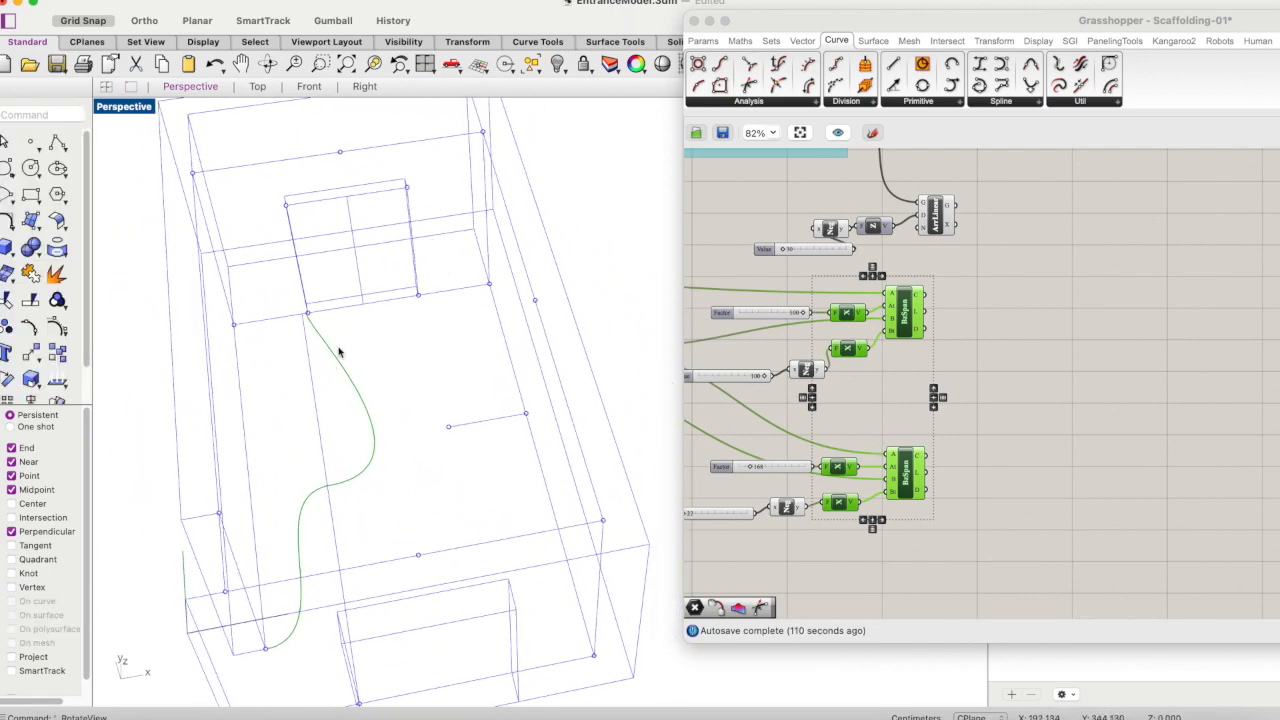
pyautogui.scroll(-3, 489, 280)
pyautogui.scroll(3, 482, 371)
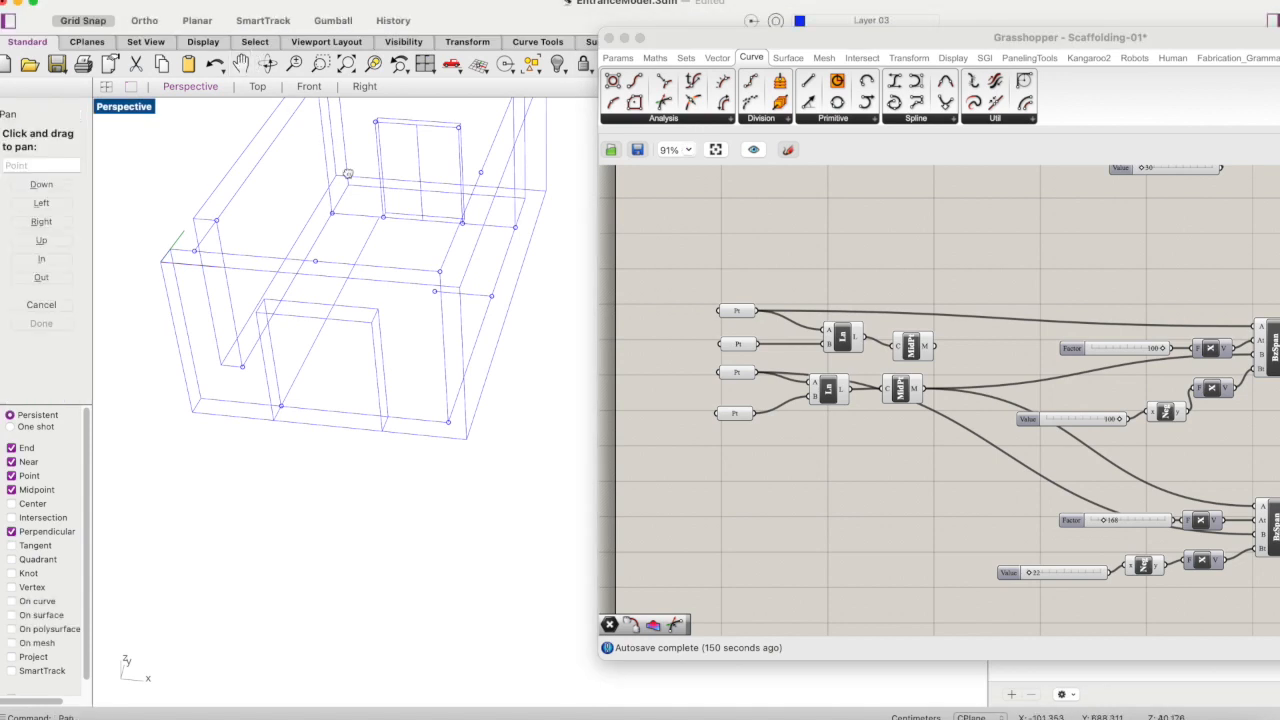
pyautogui.moveTo(343, 190); pyautogui.dragTo(348, 288)
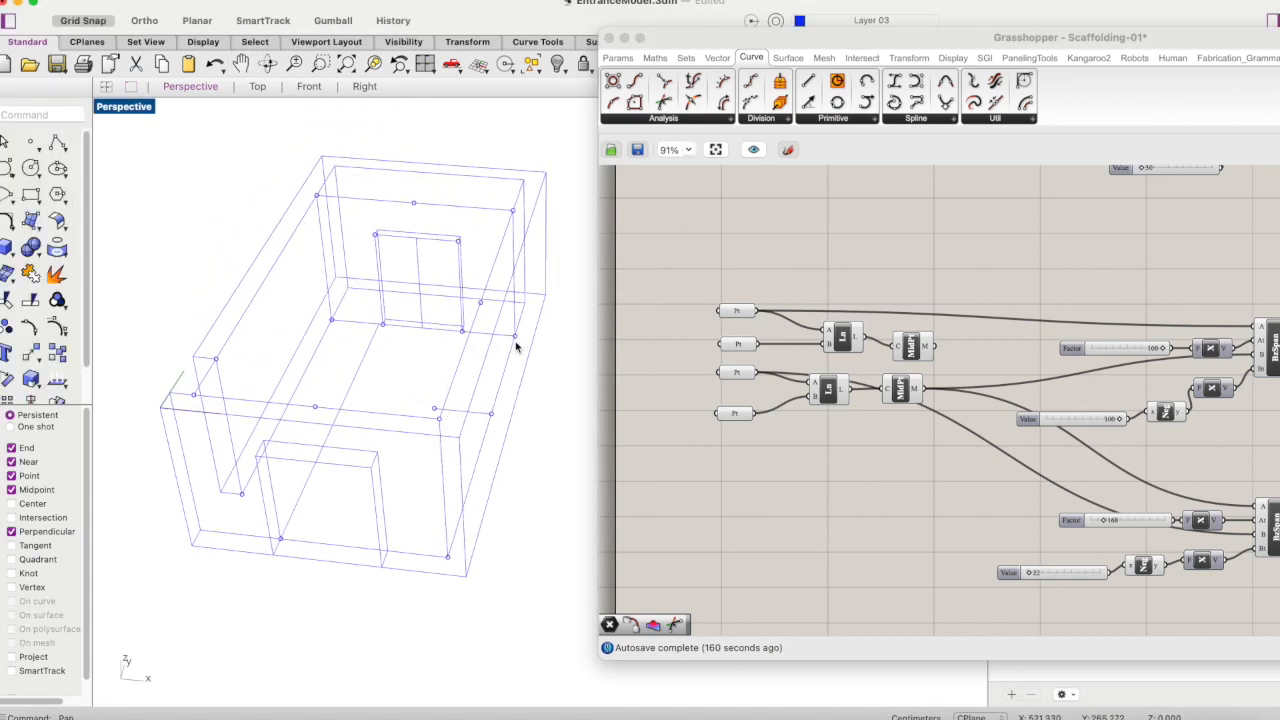
# - Group the four Point parameters with their two Line and two midpoint components
pyautogui.moveTo(932, 263); pyautogui.dragTo(706, 464)
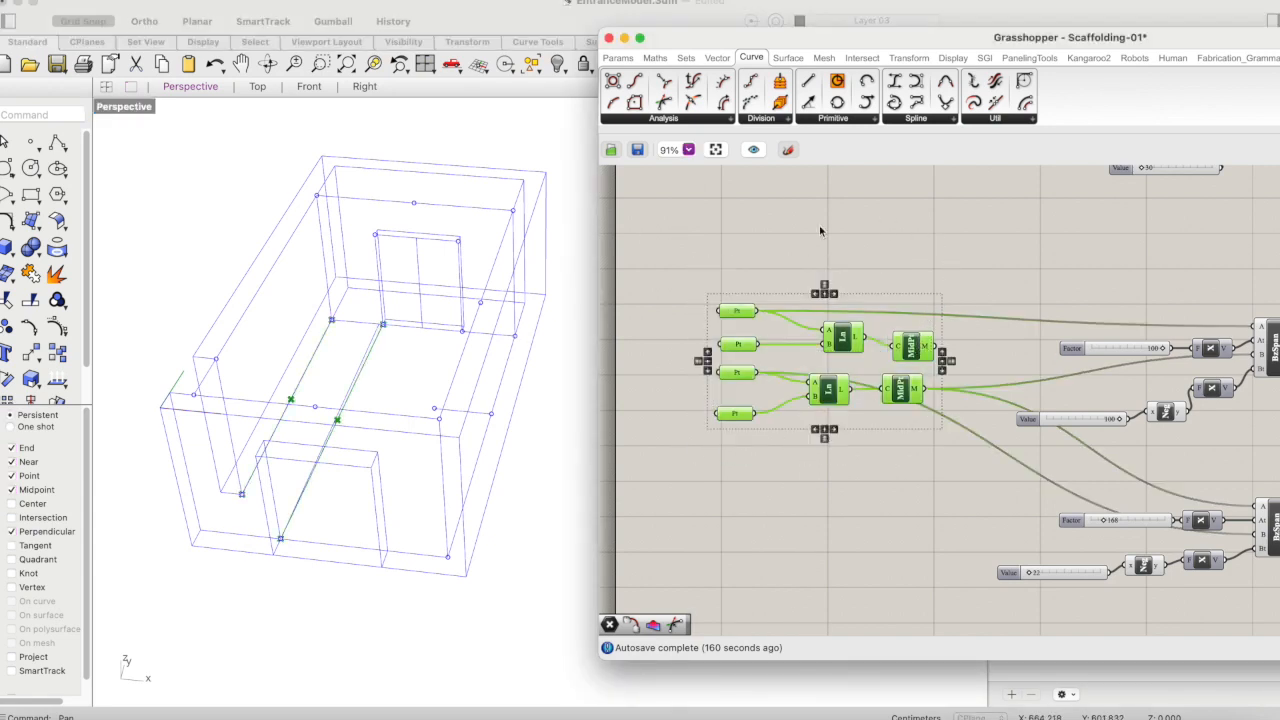
pyautogui.rightClick(885, 301)
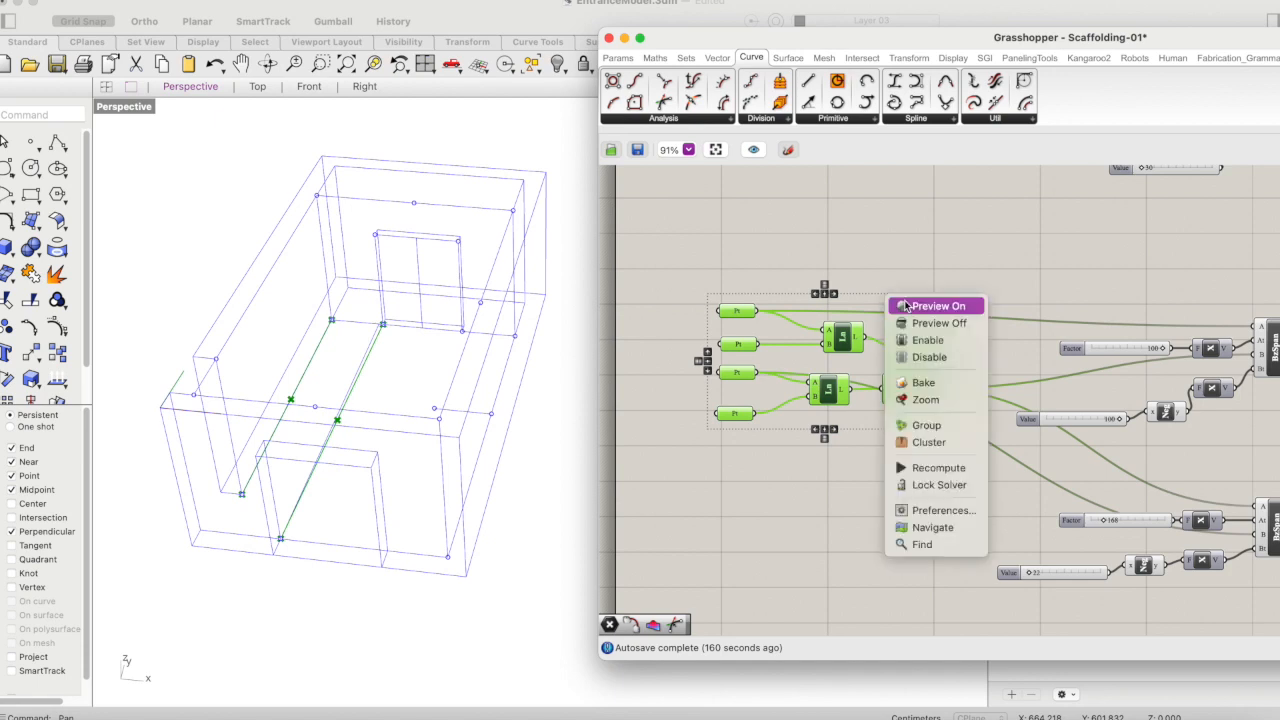
pyautogui.click(915, 423)
pyautogui.click(898, 266)
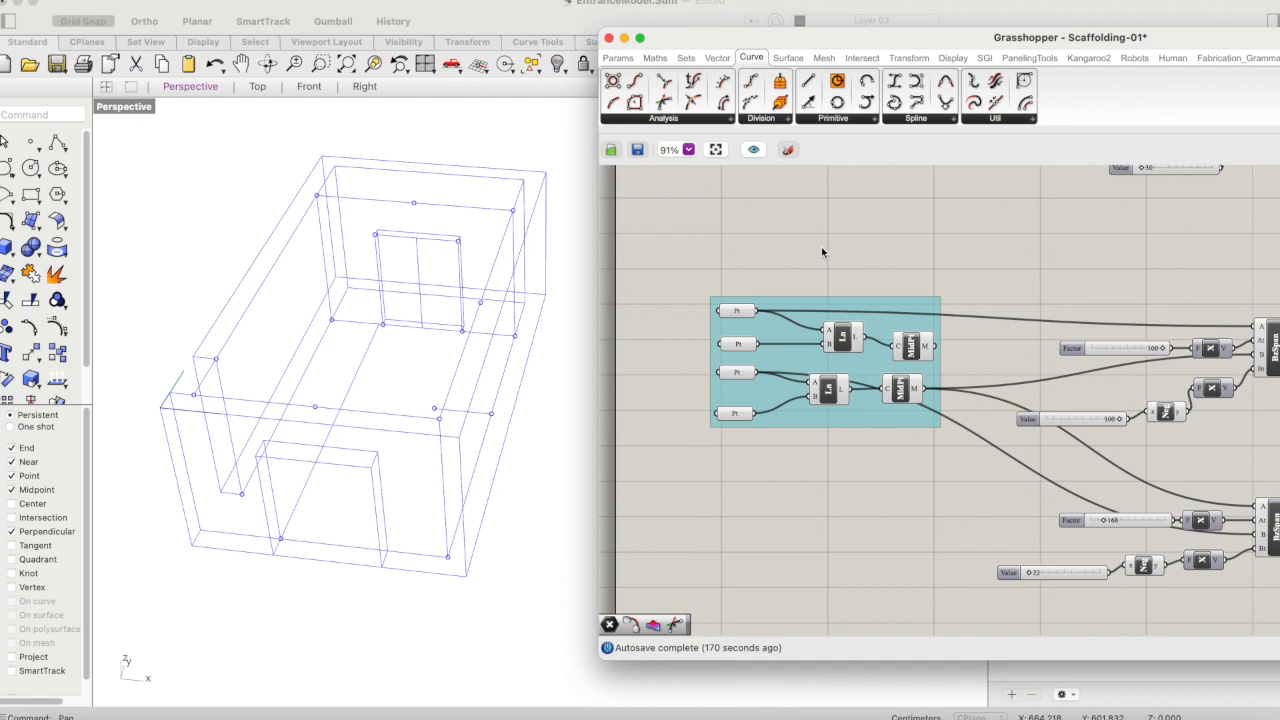
# - Duplicate the "Distance btw curves" label and place the copy above the new point group
pyautogui.scroll(-3, 822, 252)
pyautogui.scroll(4, 837, 260)
pyautogui.scroll(5, 838, 261)
pyautogui.click(790, 255)
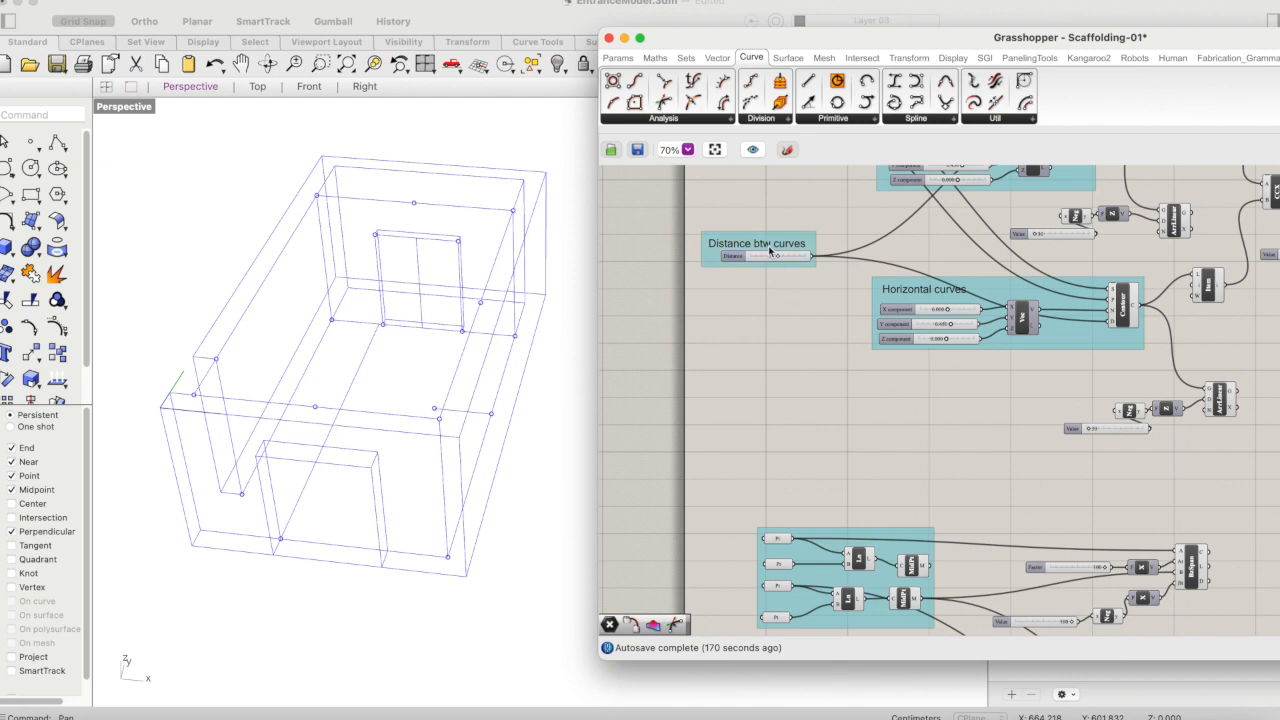
pyautogui.press('super+v')
pyautogui.moveTo(776, 250); pyautogui.dragTo(795, 515)
# - Change the copied label's text to "Reference points orientation" with "-> entrance-staircase-elevator" on a second line
pyautogui.doubleClick(797, 520)
pyautogui.moveTo(792, 449); pyautogui.dragTo(628, 435)
pyautogui.write('R')
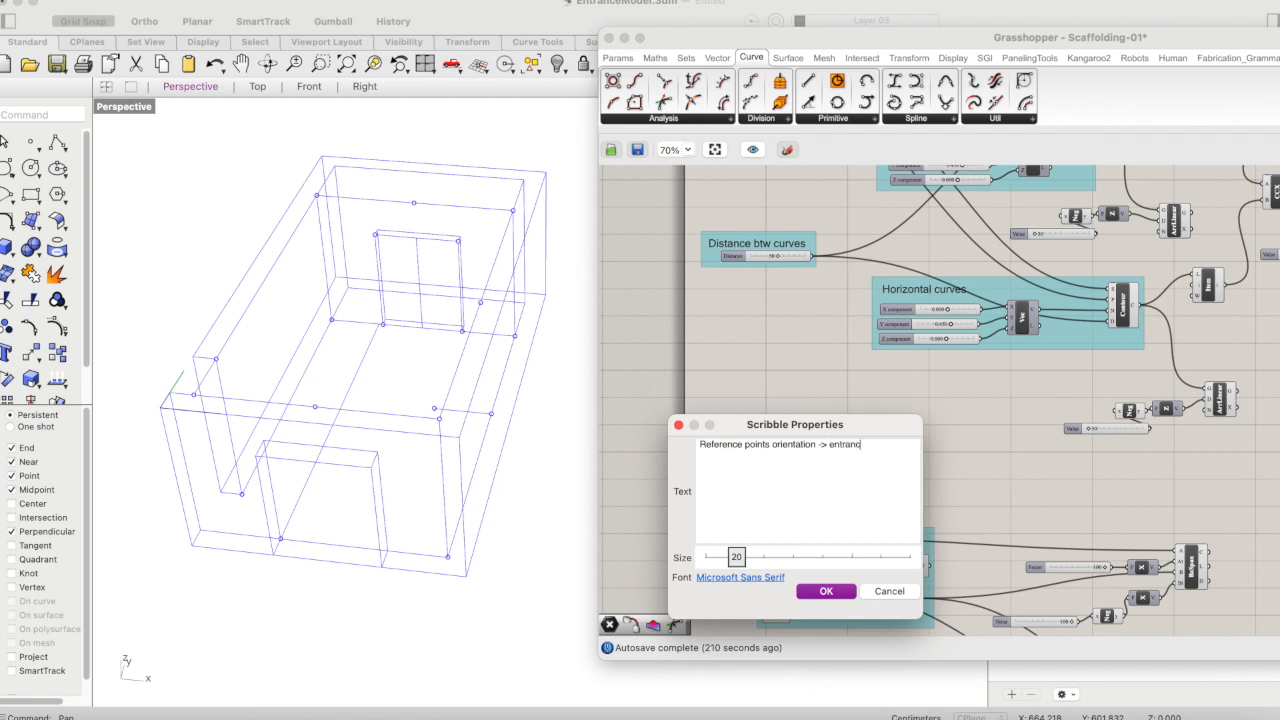
pyautogui.press('BackSpace')
pyautogui.write('elevator')
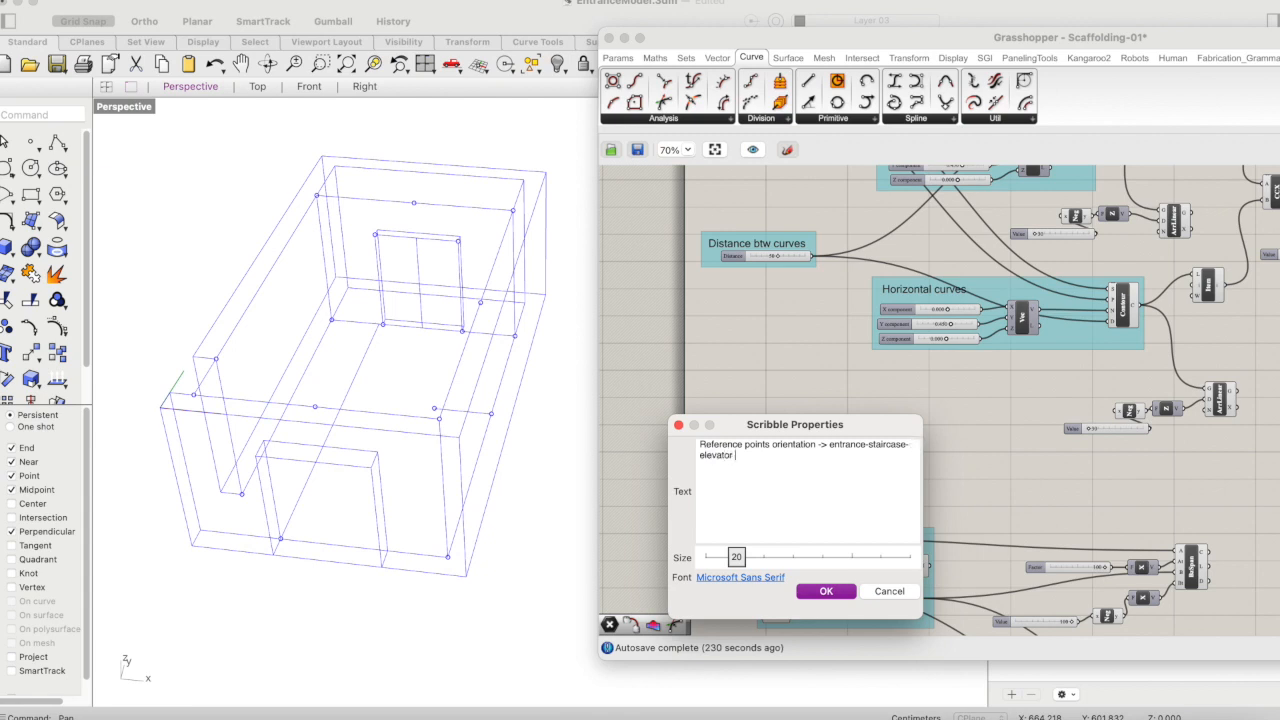
pyautogui.click(818, 446)
pyautogui.press('Return')
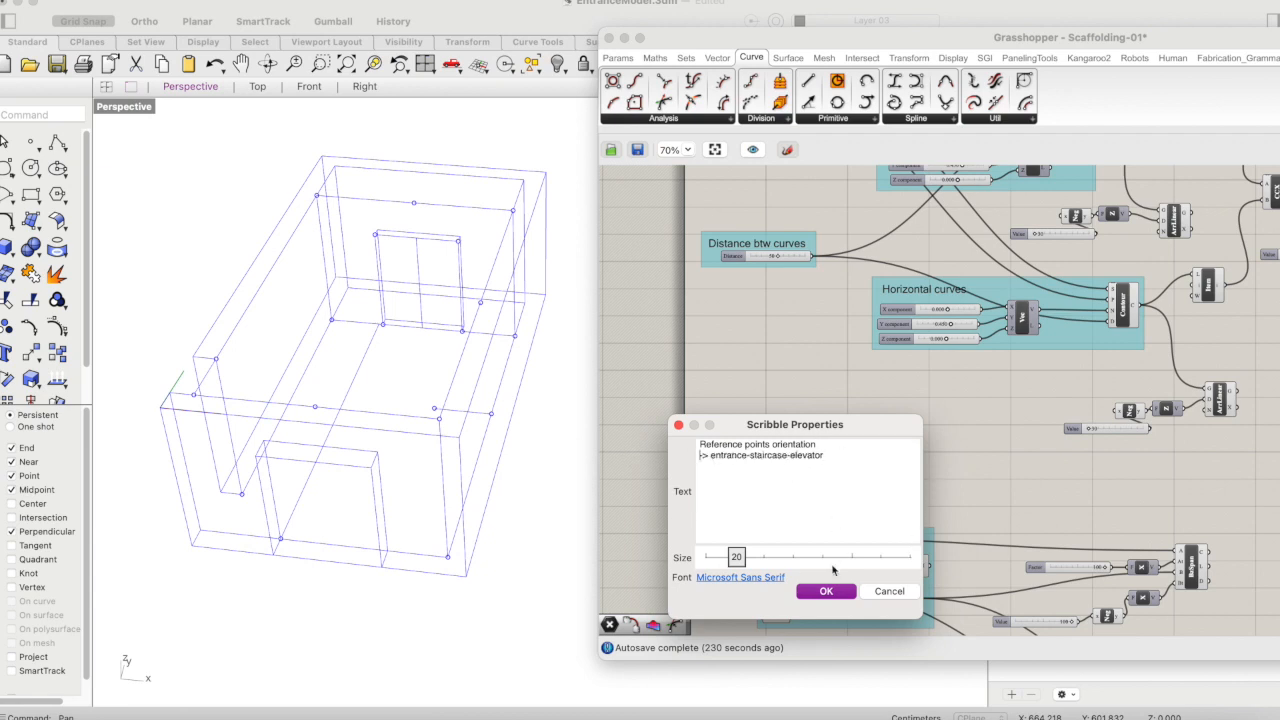
pyautogui.moveTo(859, 424); pyautogui.dragTo(880, 237)
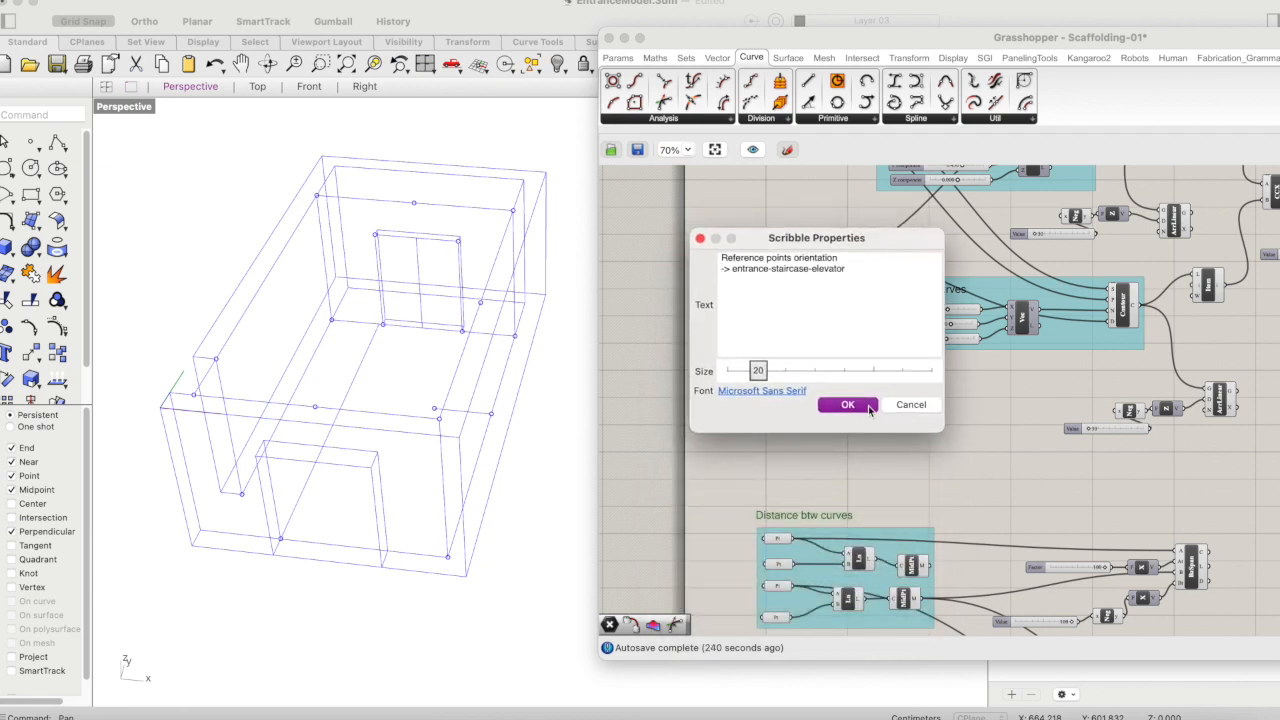
pyautogui.click(870, 406)
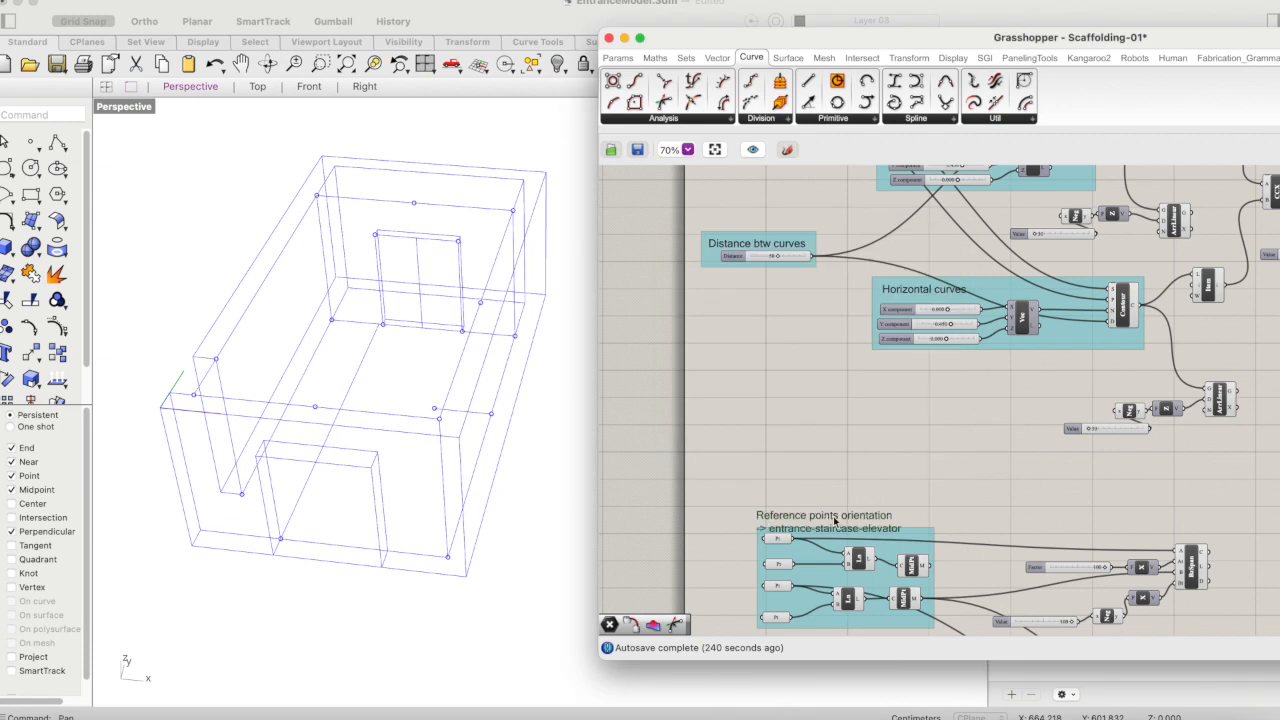
# - Position the reference points label just above the point components and add it to their group
pyautogui.moveTo(834, 520); pyautogui.dragTo(836, 499)
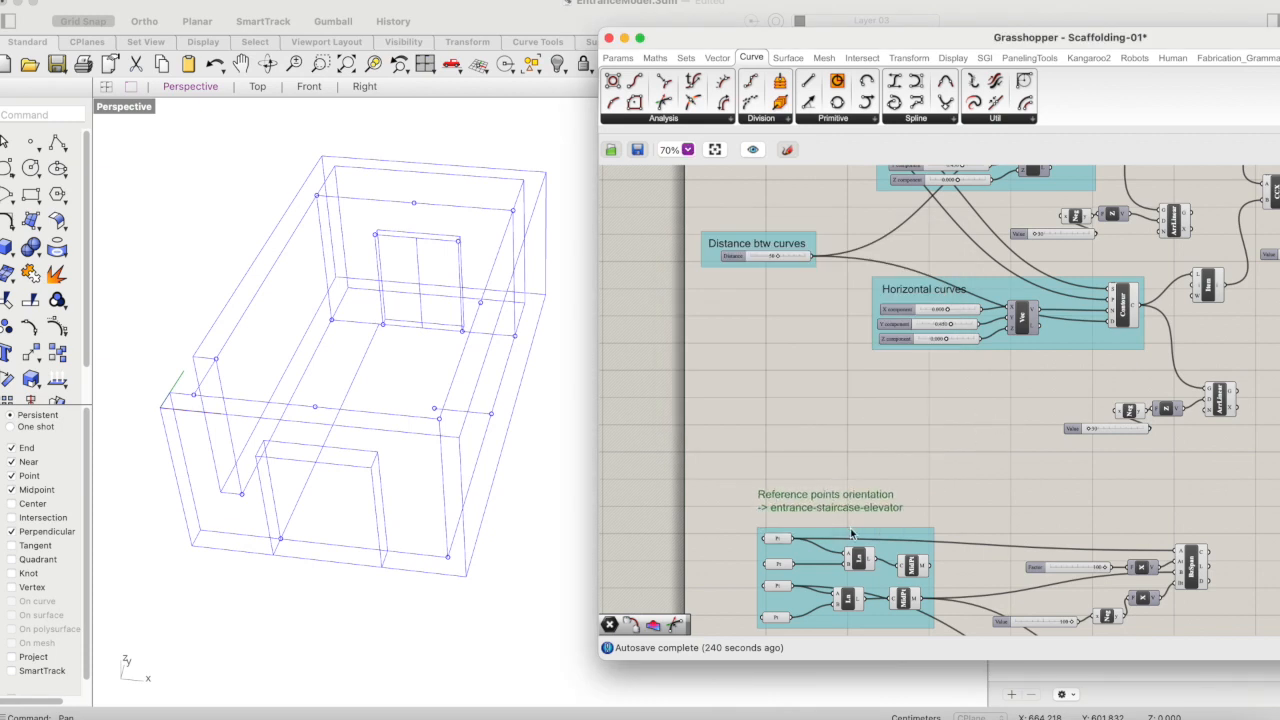
pyautogui.rightClick(851, 533)
pyautogui.click(899, 656)
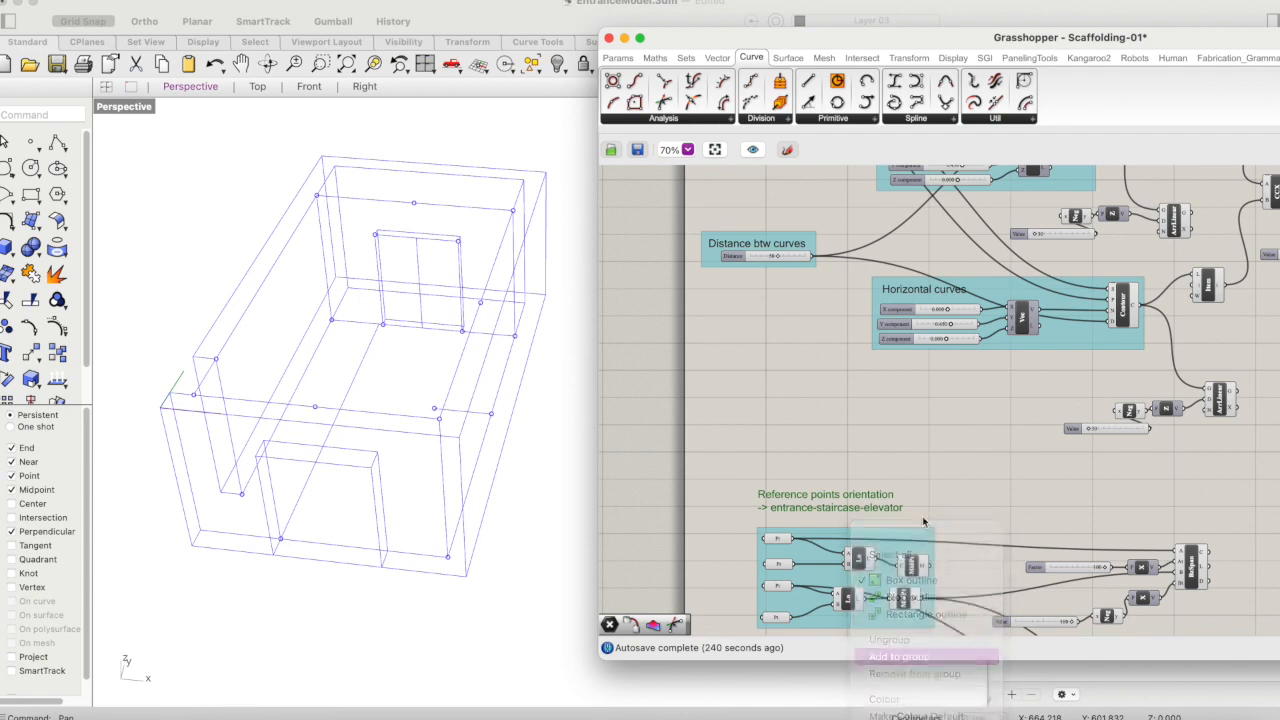
pyautogui.click(926, 492)
pyautogui.moveTo(863, 492); pyautogui.dragTo(865, 503)
pyautogui.click(873, 475)
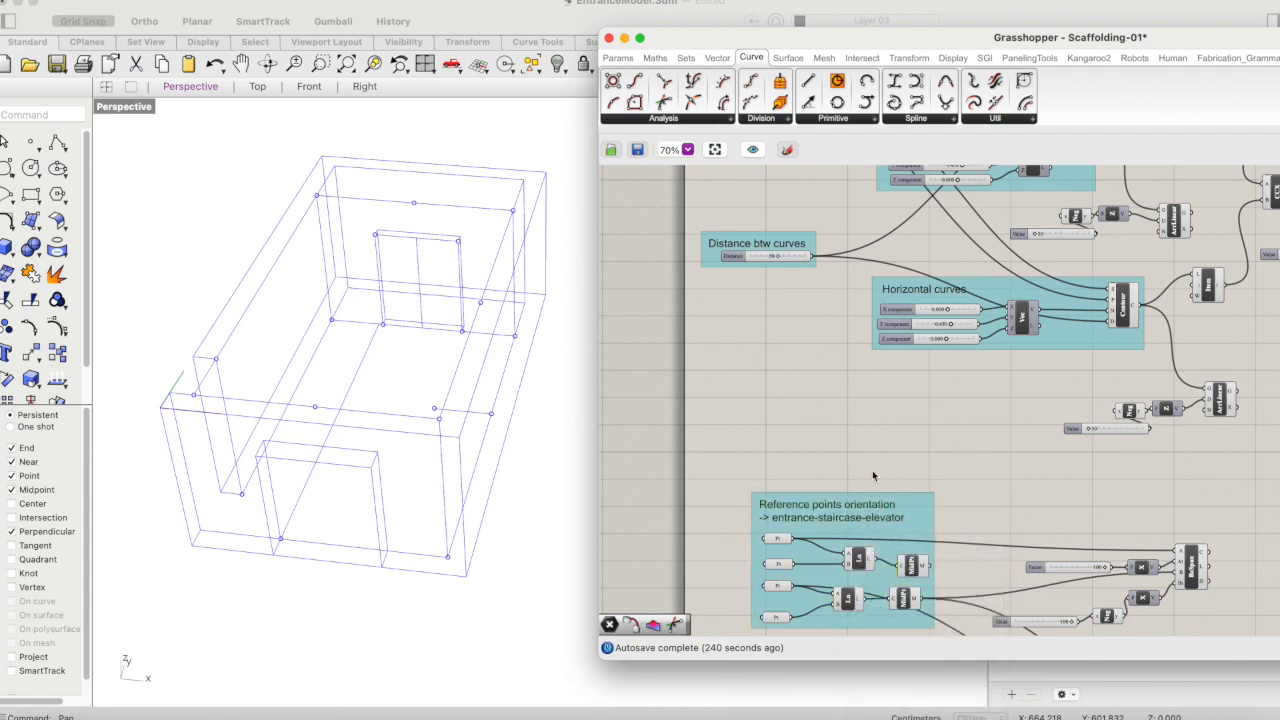
# - Group both Bezier Spans with their Factor and Value sliders, Negative components and X vectors
pyautogui.scroll(-5, 880, 453)
pyautogui.hscroll(4, 880, 453)
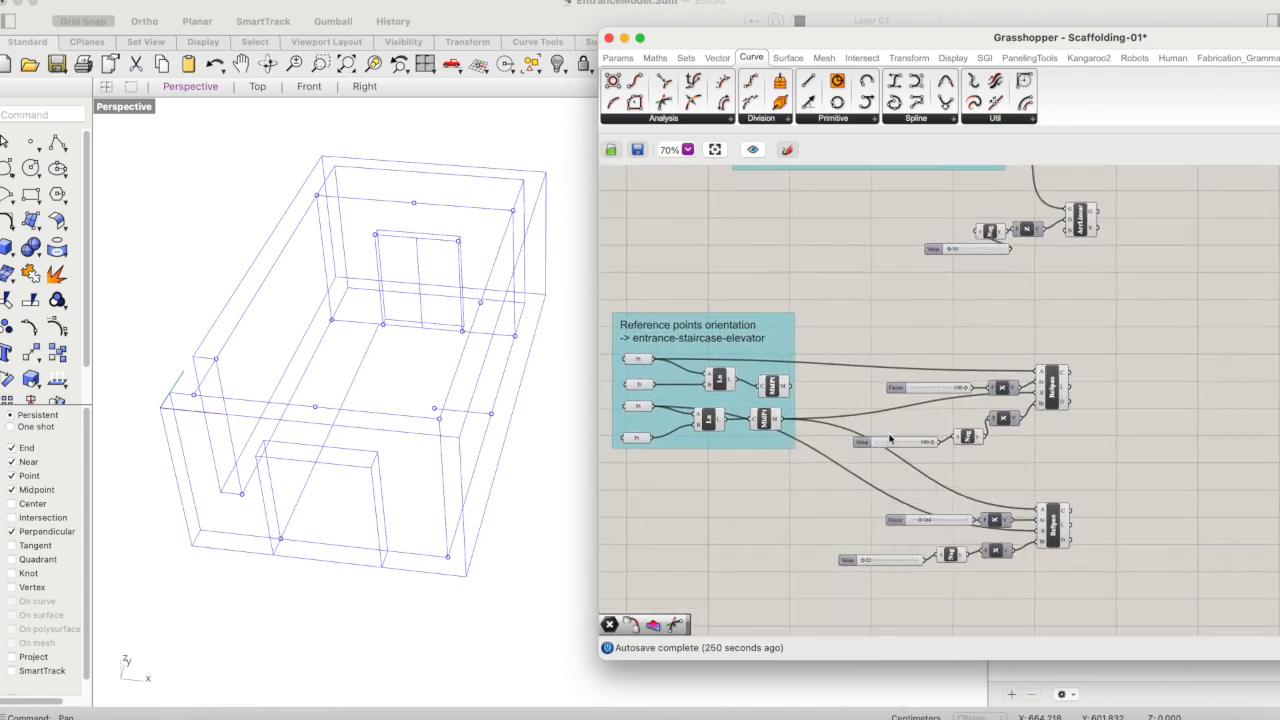
pyautogui.moveTo(1085, 344); pyautogui.dragTo(848, 591)
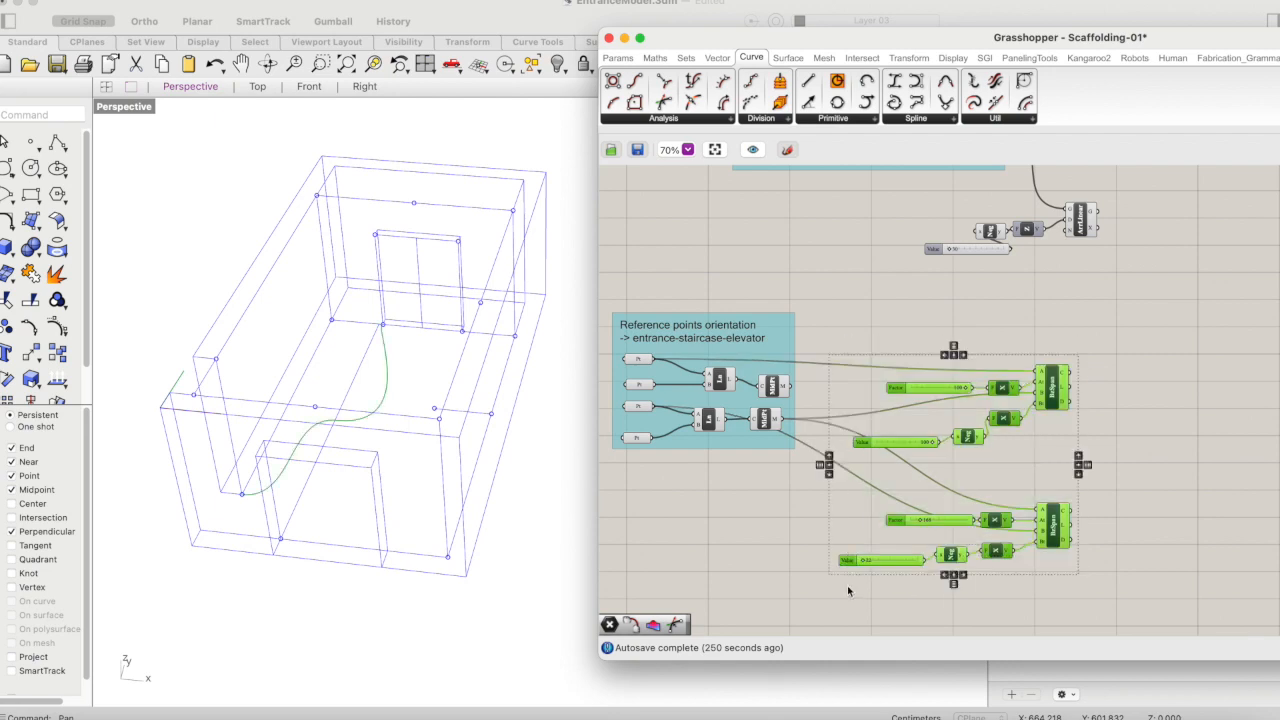
pyautogui.rightClick(872, 392)
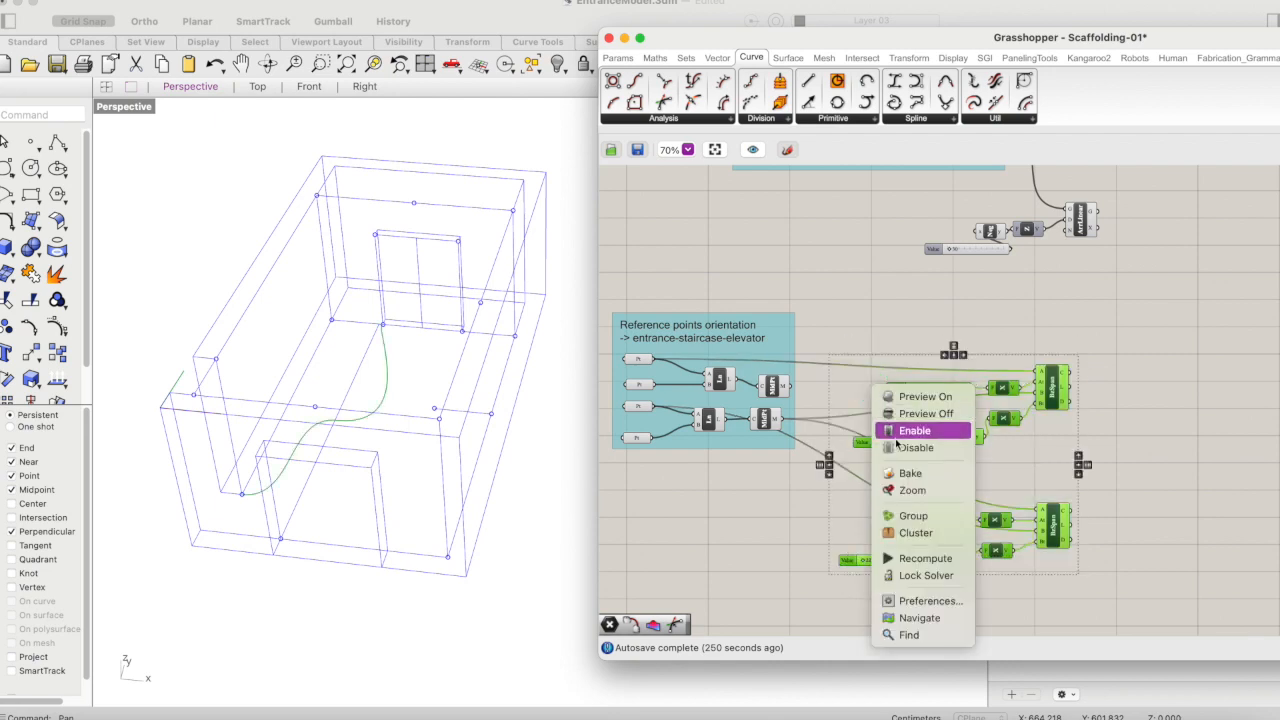
pyautogui.click(909, 514)
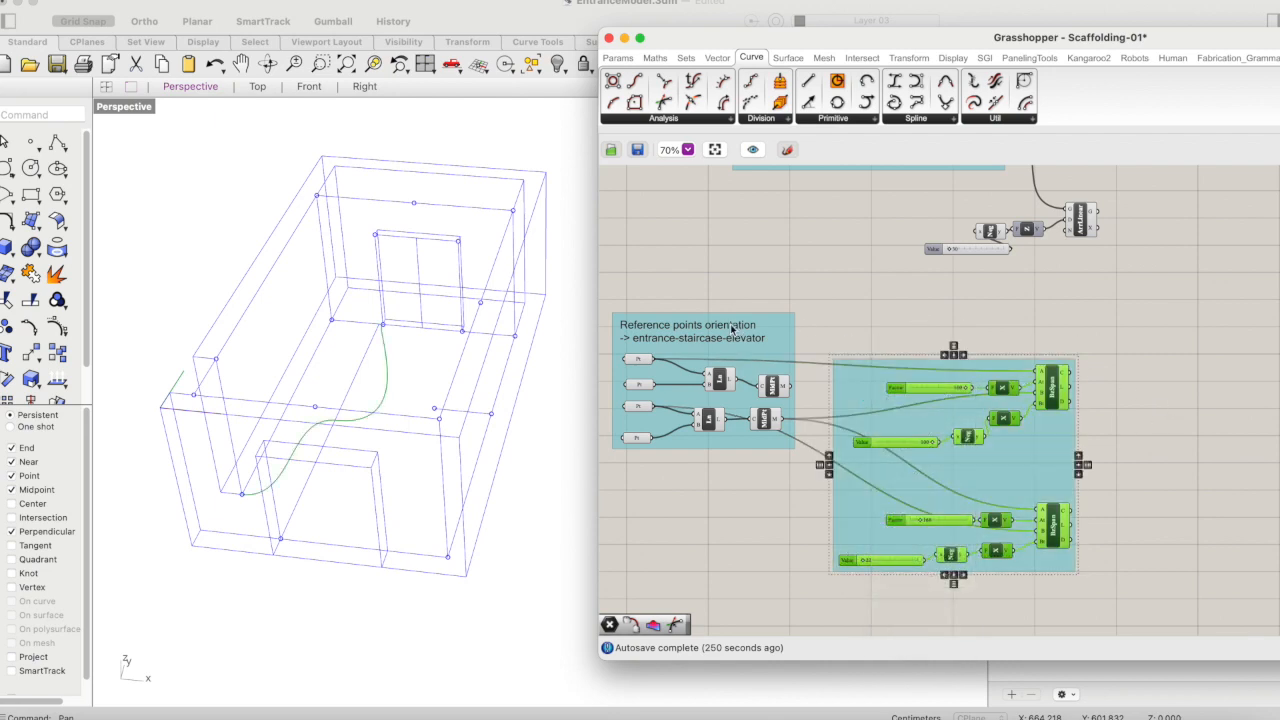
pyautogui.click(858, 298)
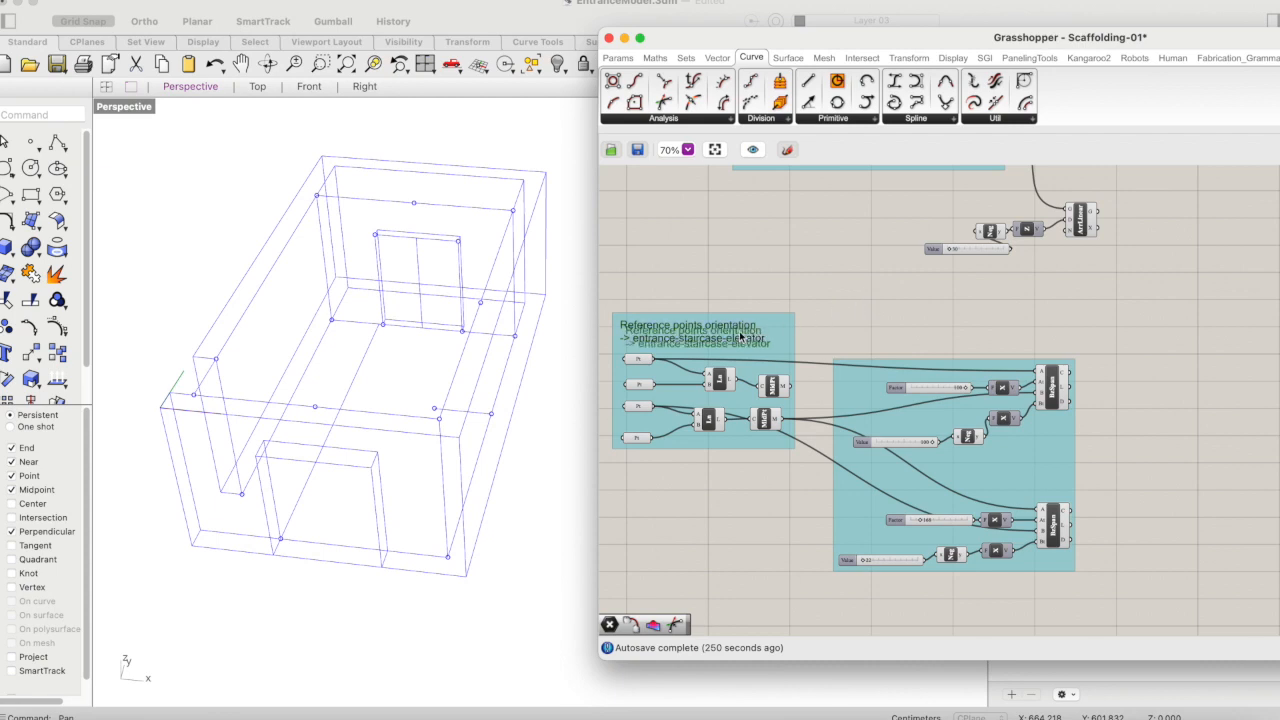
# - Duplicate the reference points label above the Bezier Span group and change its text to "orientation -> base geometry" with "-left" below
pyautogui.moveTo(727, 333)
pyautogui.keyDown('alt'); pyautogui.mouseDown()
pyautogui.moveTo(1010, 297)
pyautogui.moveTo(946, 341)
pyautogui.mouseUp(); pyautogui.keyUp('alt')
pyautogui.doubleClick(947, 344)
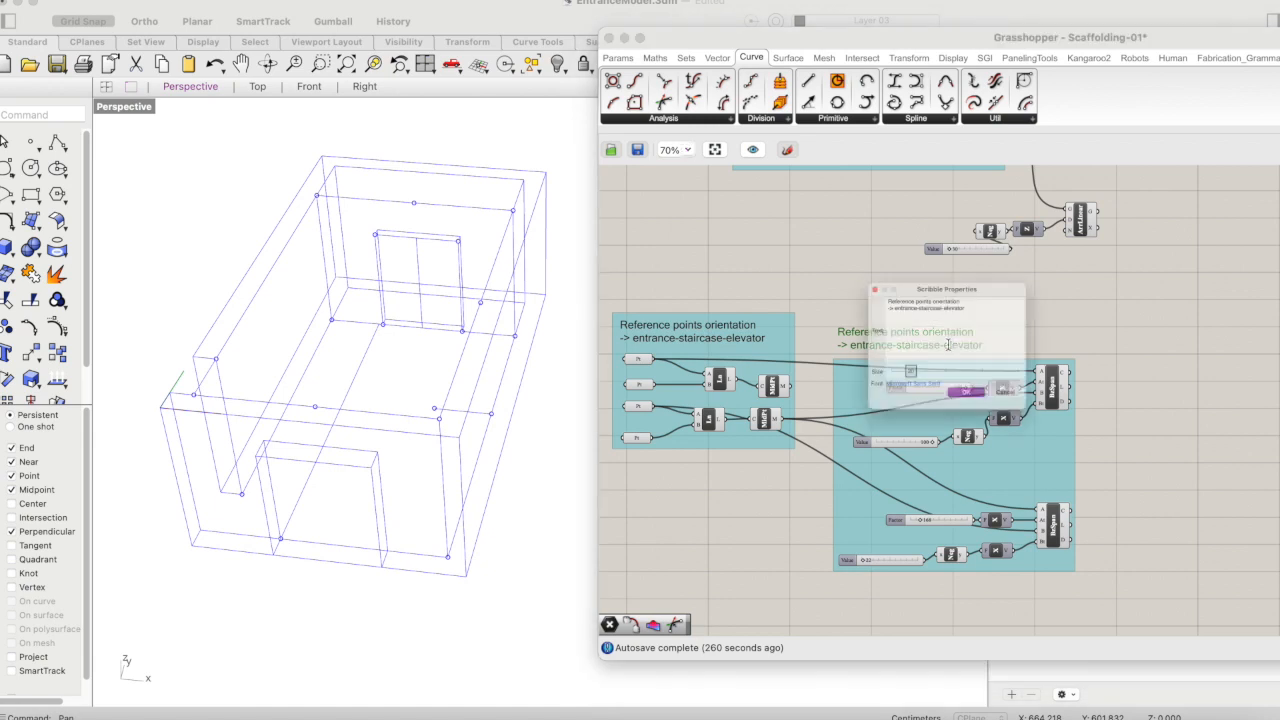
pyautogui.moveTo(978, 285); pyautogui.dragTo(871, 256)
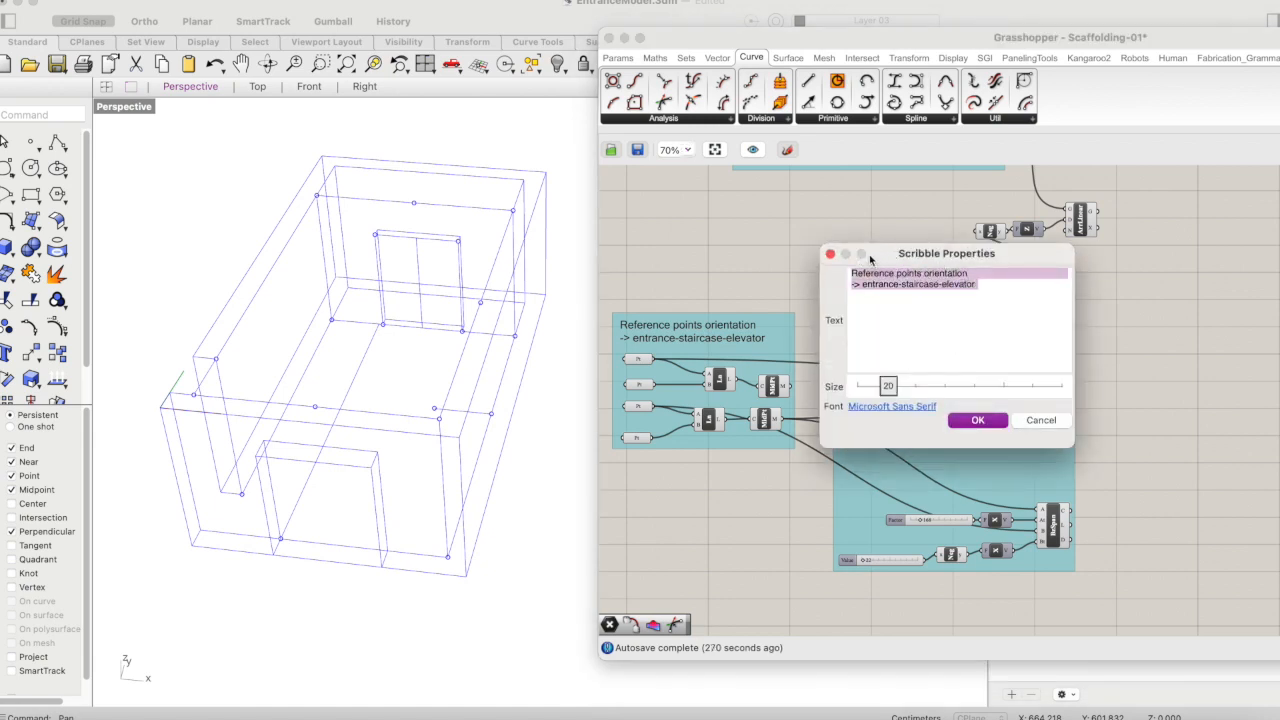
pyautogui.press('BackSpace')
pyautogui.write('orientation base geometry')
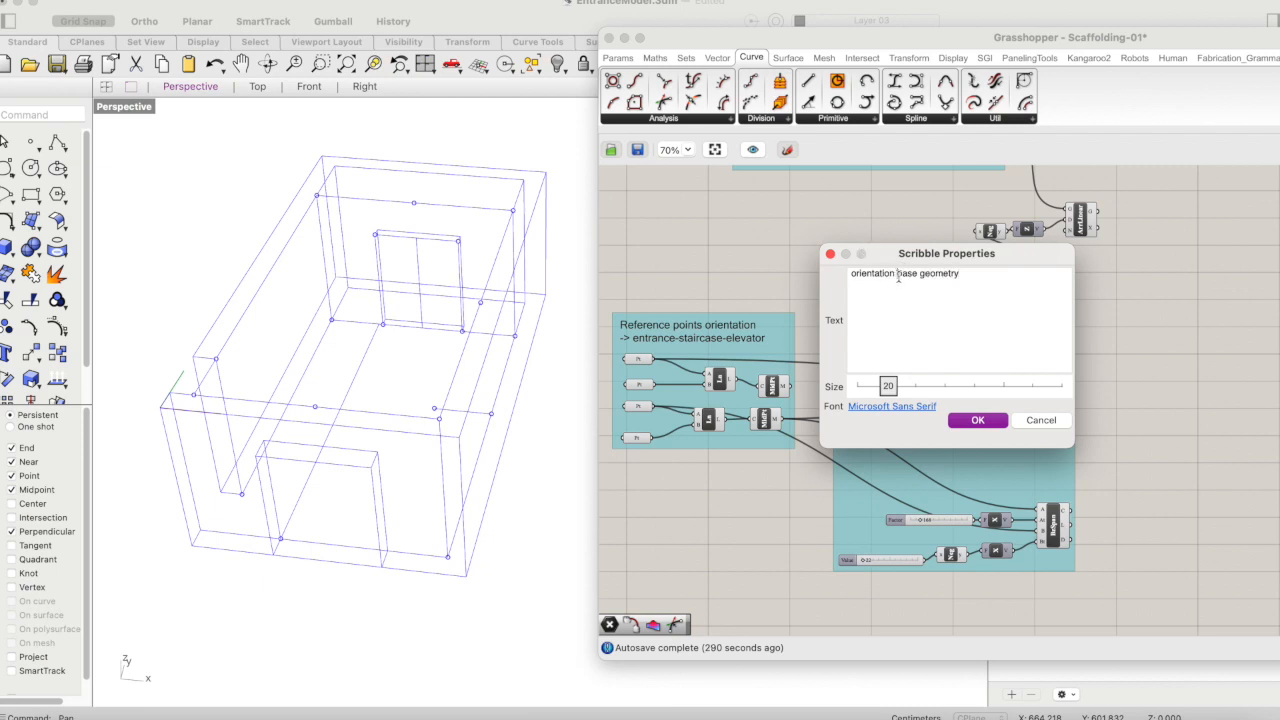
pyautogui.write('->')
pyautogui.click(990, 275)
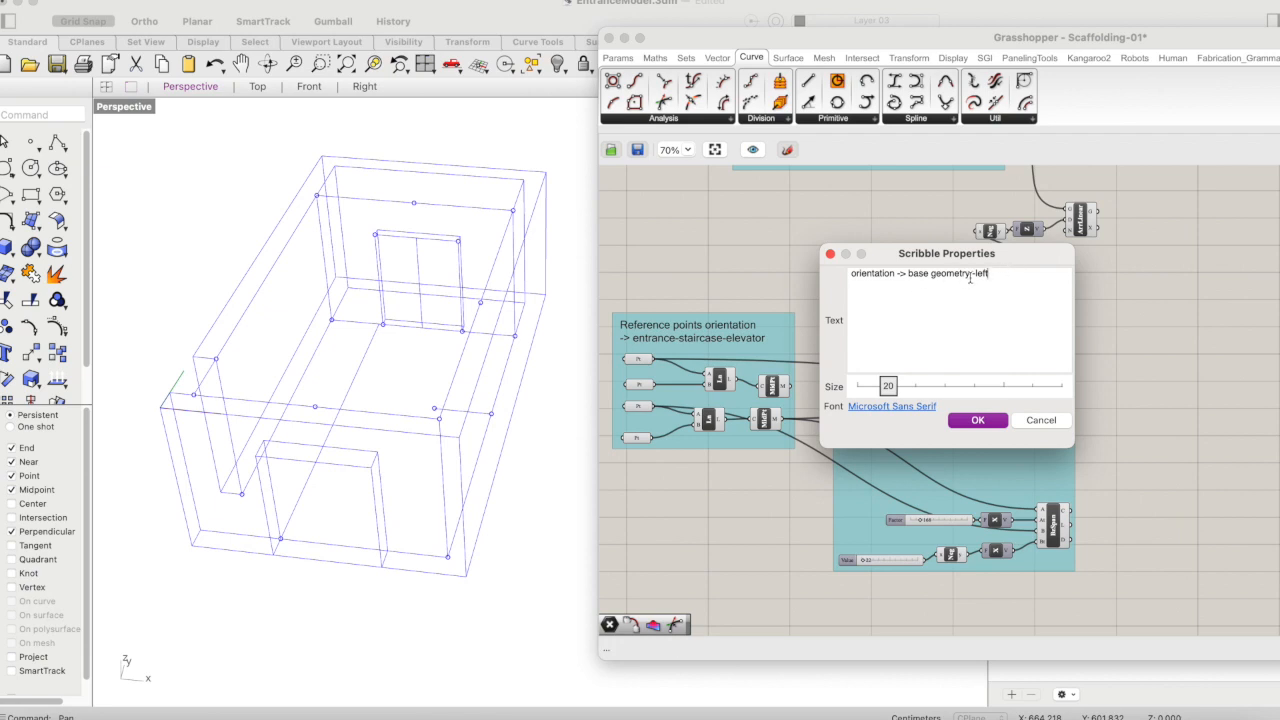
pyautogui.press('Return')
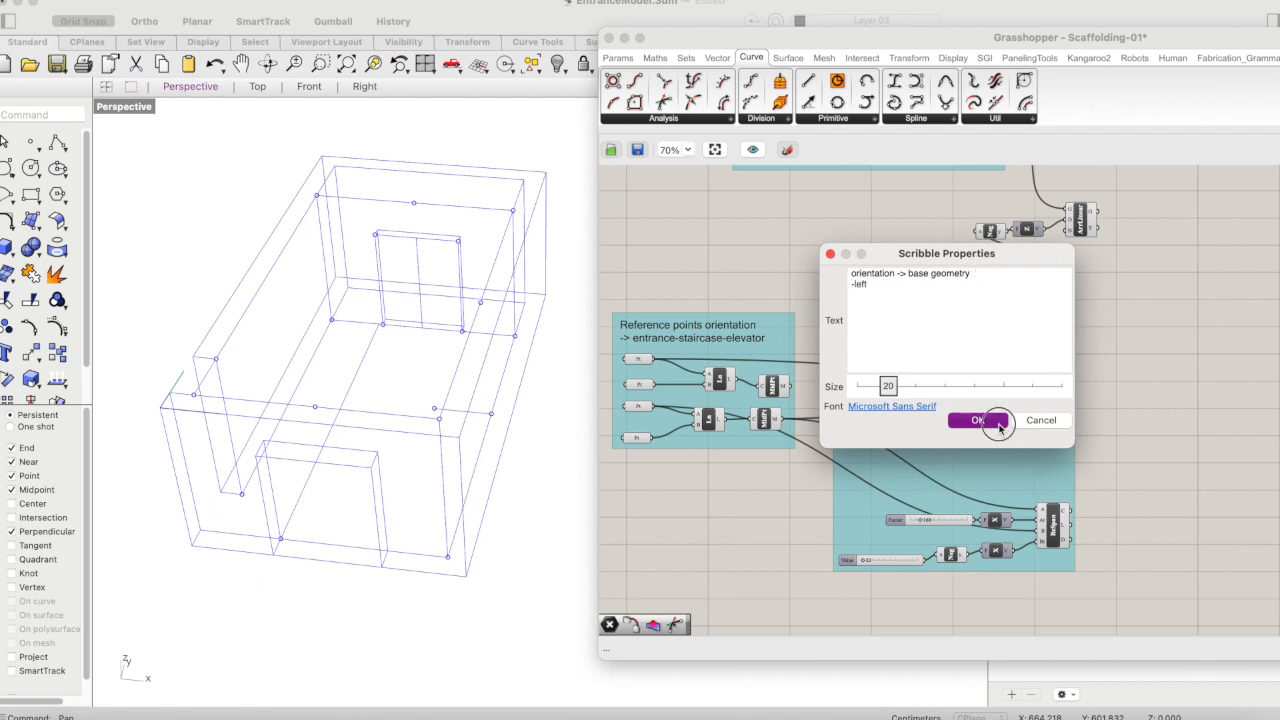
pyautogui.click(990, 421)
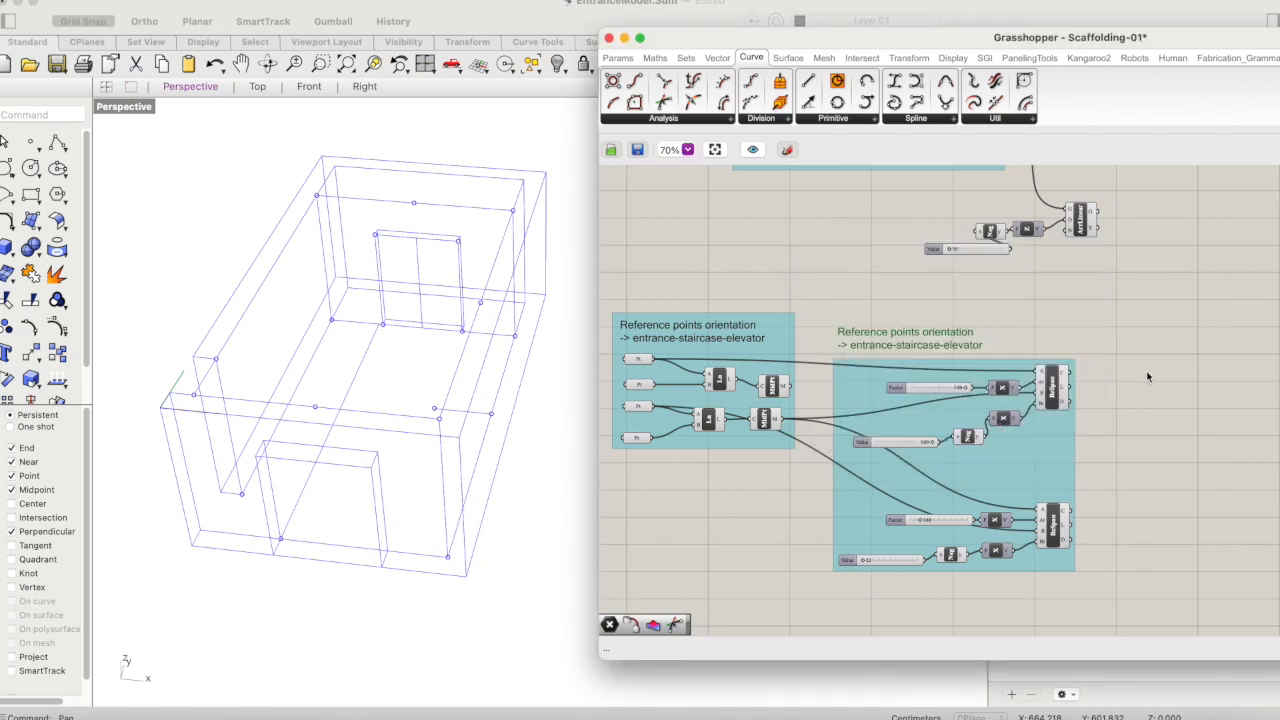
# - Add the "orientation -> base geometry -left" label to the Bezier Span group and place it at the group's upper edge
pyautogui.rightClick(910, 363)
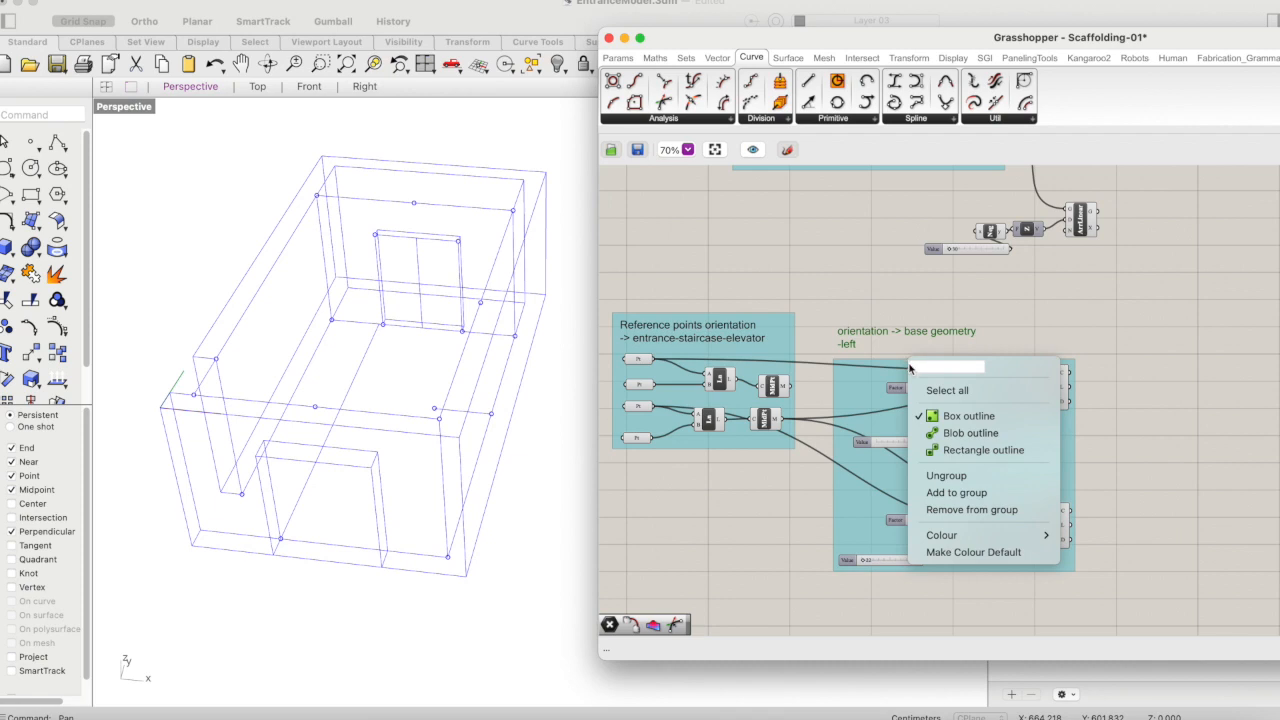
pyautogui.click(952, 492)
pyautogui.moveTo(889, 334); pyautogui.dragTo(902, 352)
pyautogui.click(1009, 321)
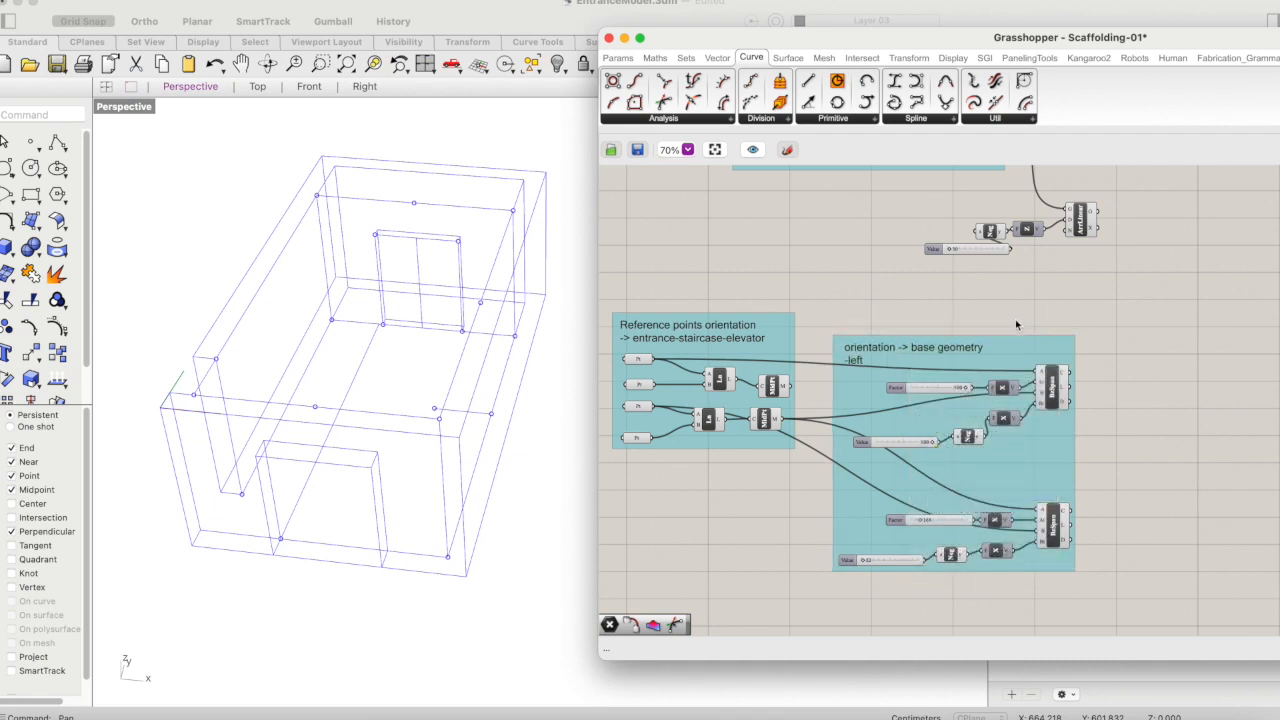
# - Add a Point parameter on the empty canvas below the reference points group
pyautogui.hscroll(3, 1015, 319)
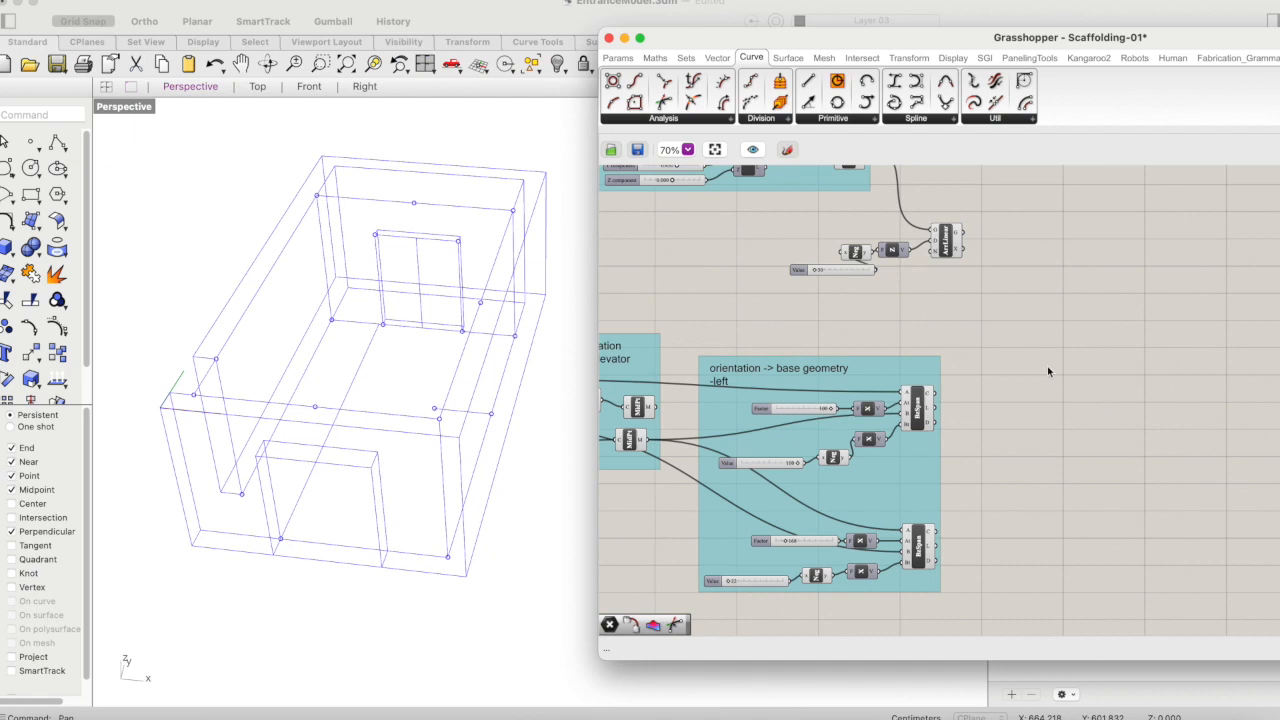
pyautogui.hscroll(-3, 1047, 366)
pyautogui.scroll(-1, 1027, 381)
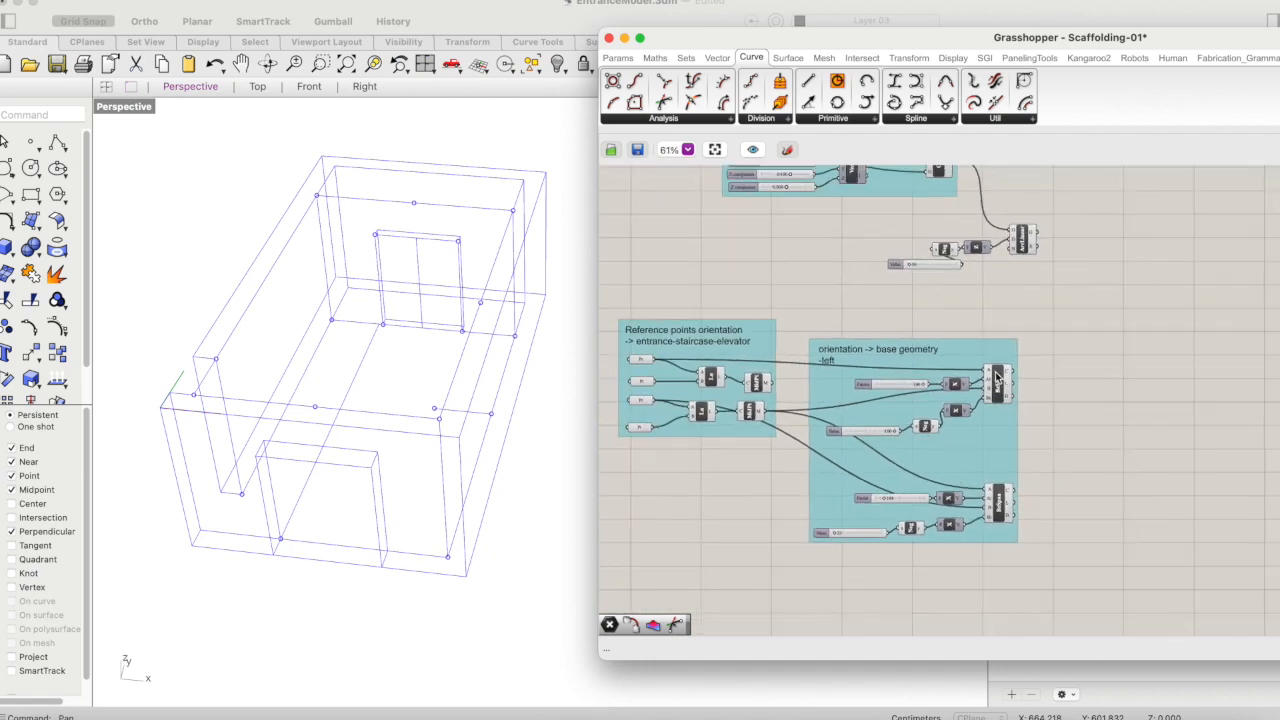
pyautogui.hscroll(1, 1170, 358)
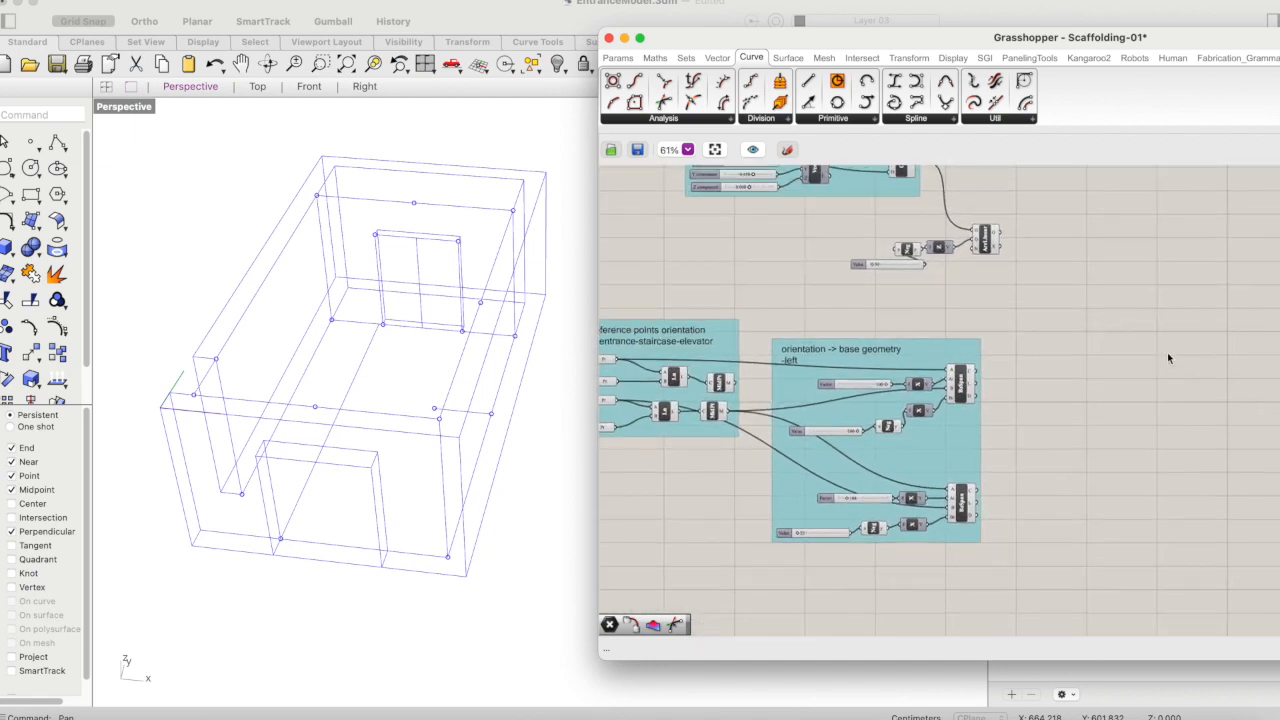
pyautogui.hscroll(-2, 1164, 352)
pyautogui.doubleClick(746, 540)
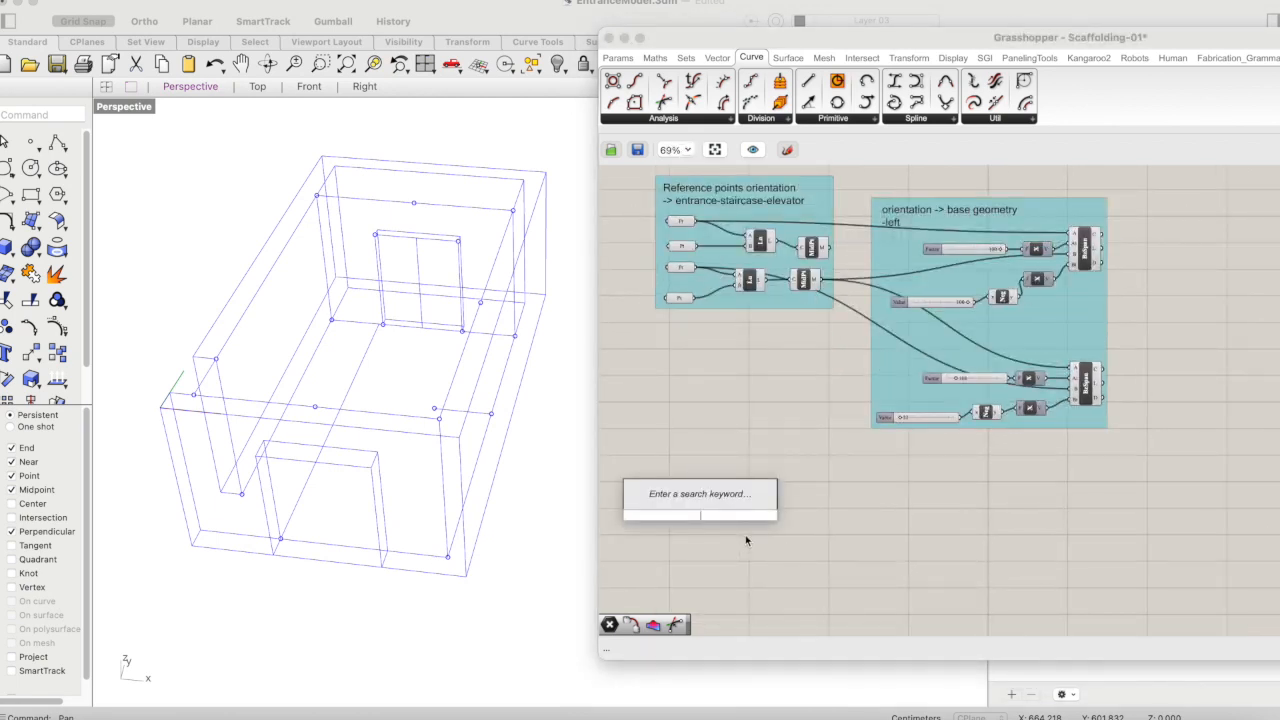
pyautogui.write('point')
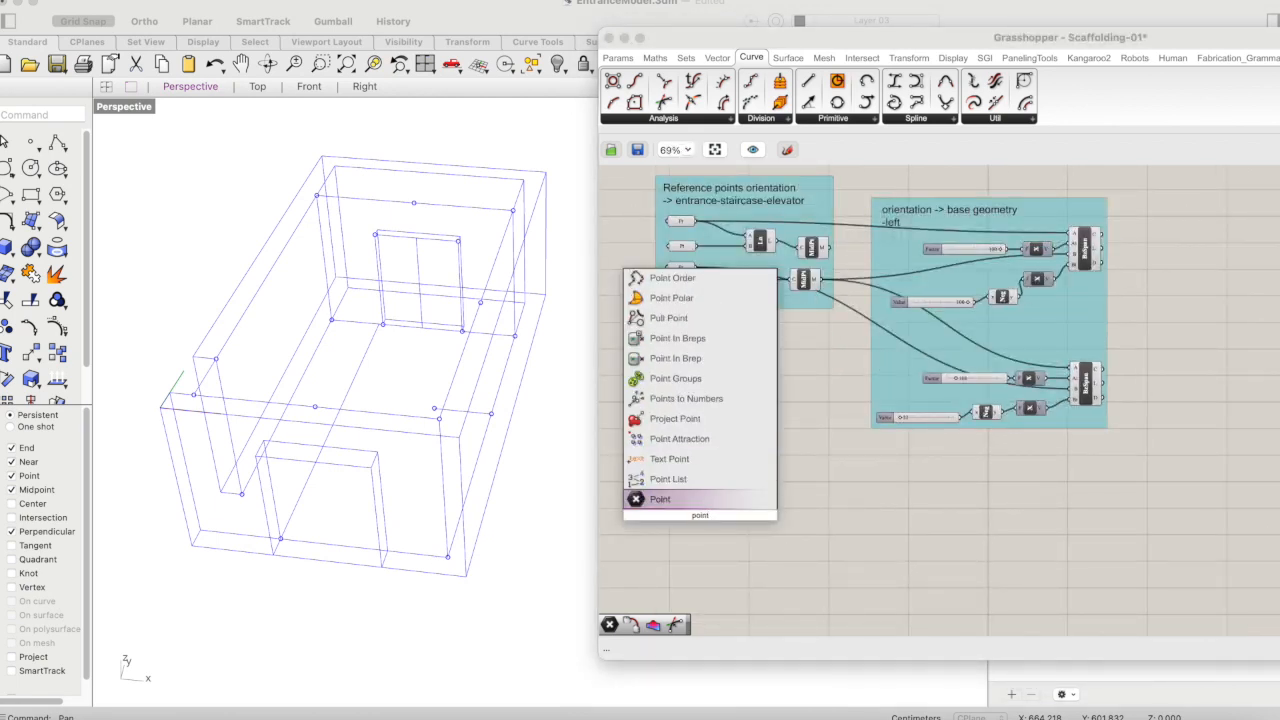
pyautogui.press('Return')
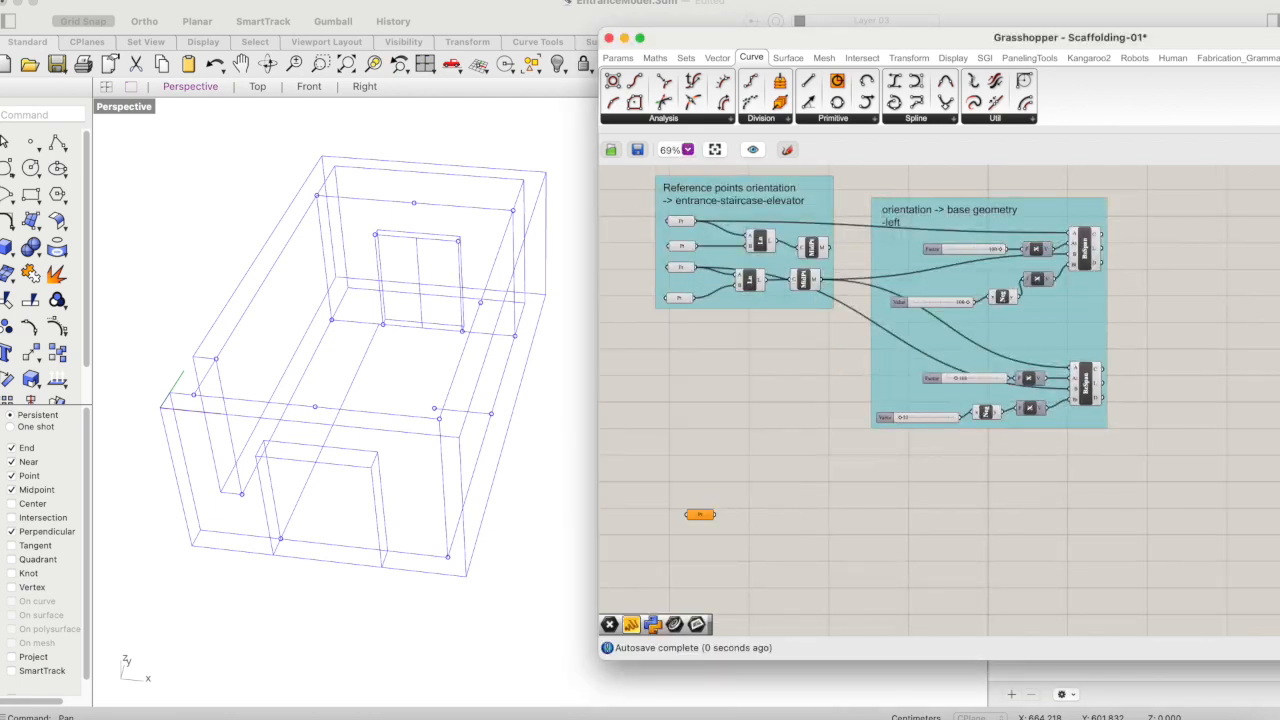
# - Duplicate the new Point parameter until four are stacked below one another
pyautogui.click(699, 517)
pyautogui.press('super+c')
pyautogui.press('super+v')
pyautogui.moveTo(706, 521); pyautogui.dragTo(703, 573)
pyautogui.press('super+c')
pyautogui.press('super+v')
pyautogui.press('super+c')
pyautogui.press('super+v')
pyautogui.click(785, 553)
# - Set the first new Point parameter to the existing point at the model's front-right floor corner
pyautogui.rightClick(693, 516)
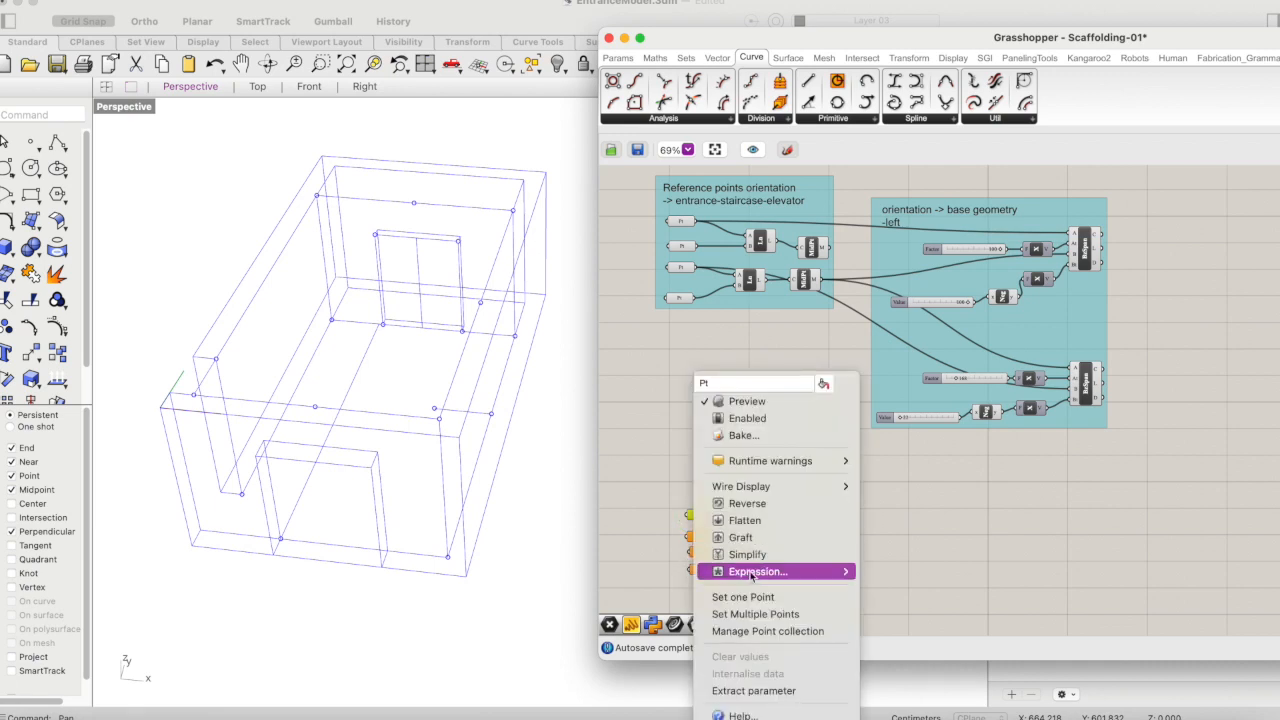
pyautogui.click(745, 598)
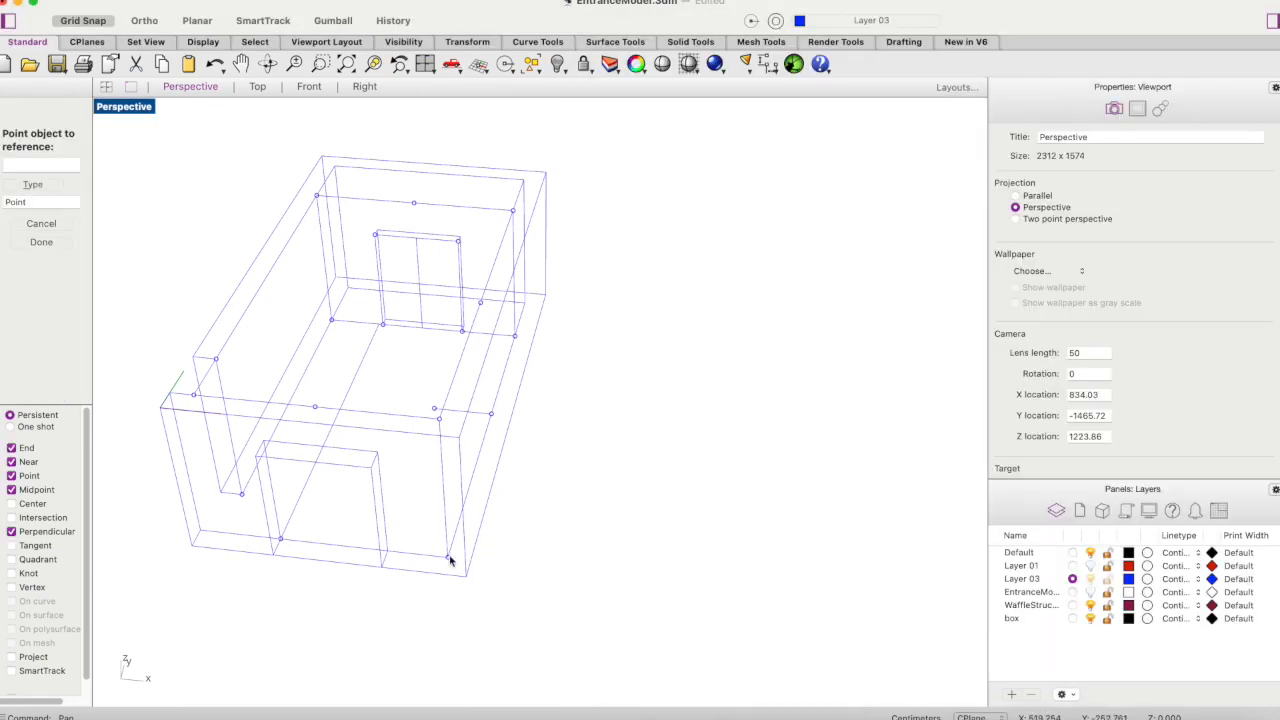
pyautogui.click(449, 559)
pyautogui.moveTo(606, 38); pyautogui.dragTo(851, 55)
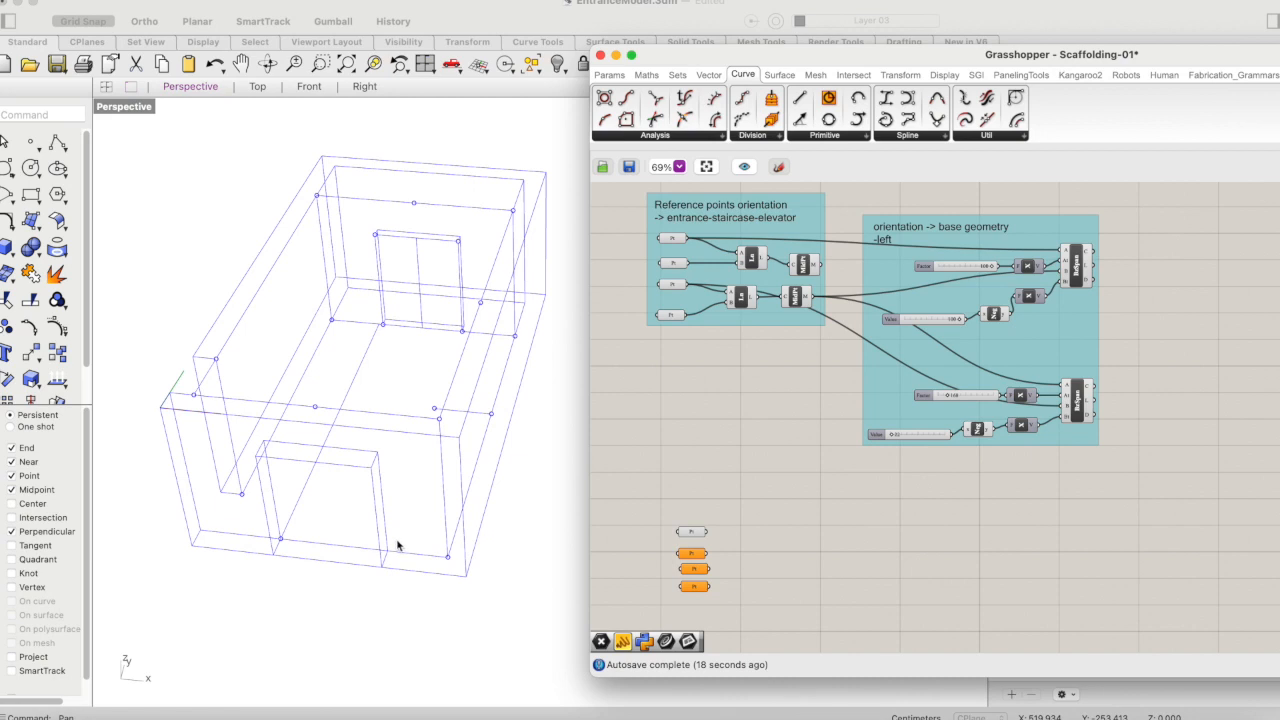
# - Create a Rhino point at the lower right corner of the front opening and assign it to the second Point parameter
pyautogui.click(30, 141)
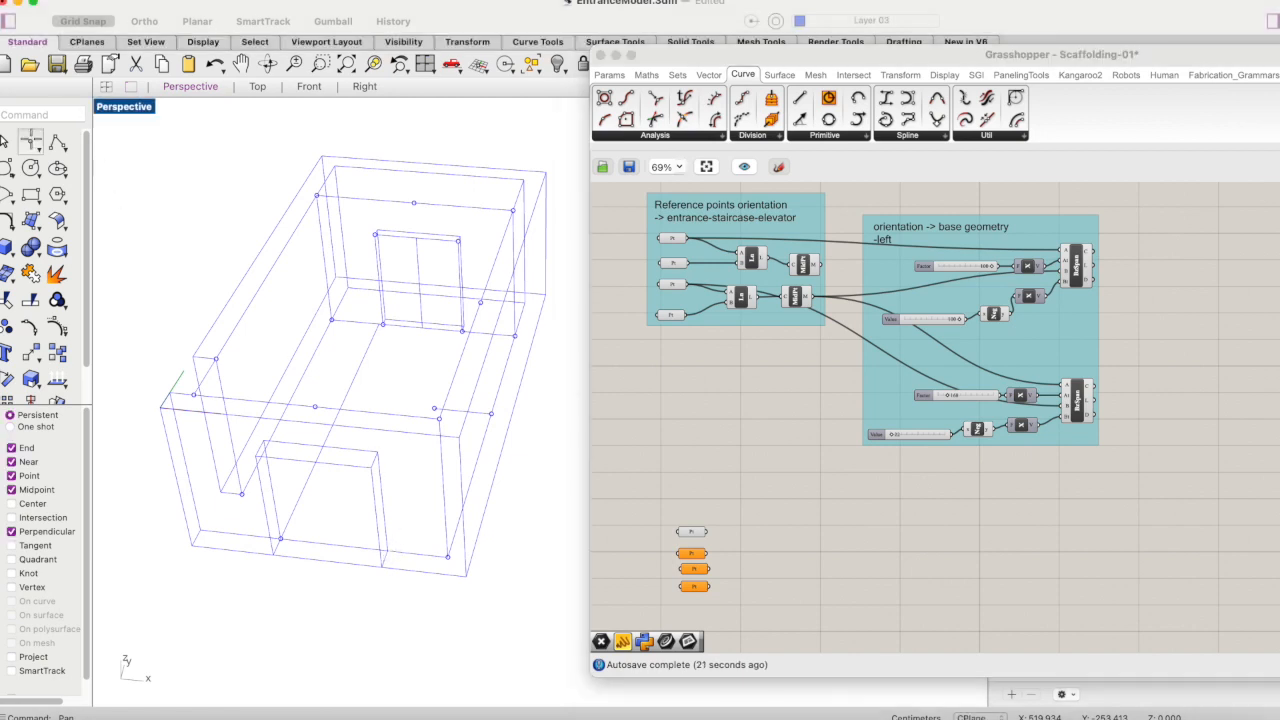
pyautogui.click(387, 549)
pyautogui.click(731, 563)
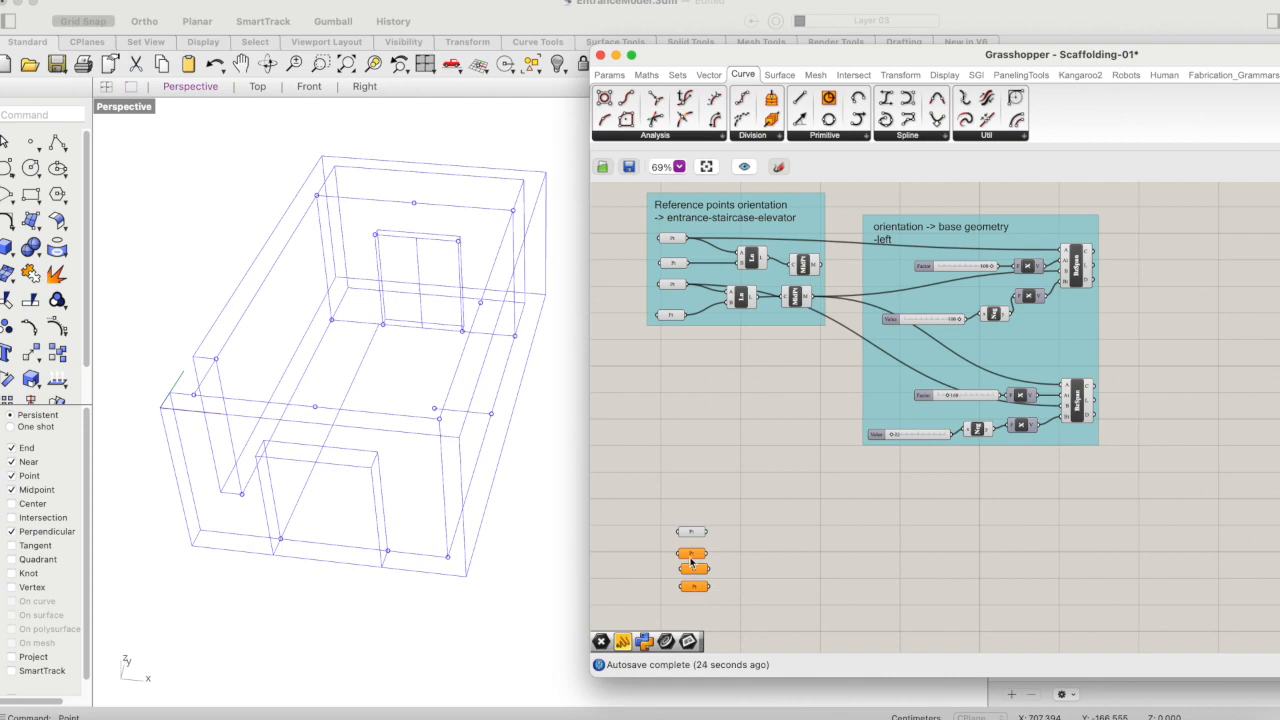
pyautogui.rightClick(691, 563)
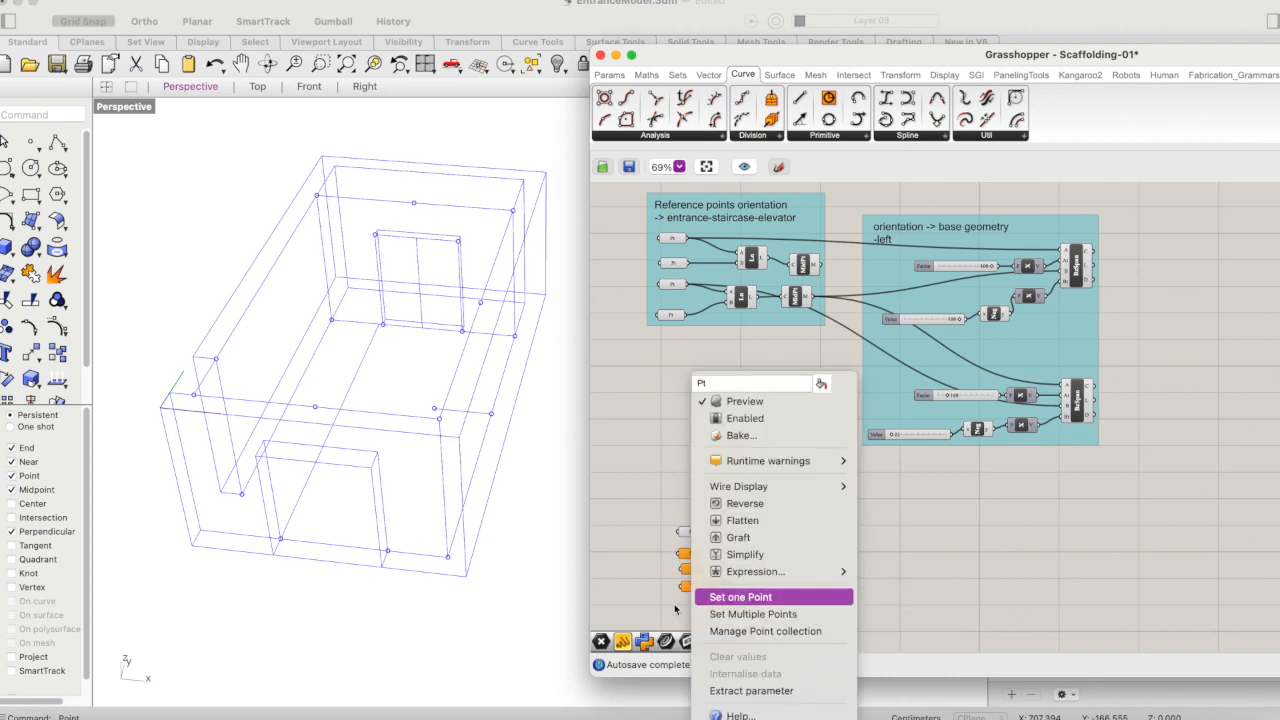
pyautogui.click(740, 597)
pyautogui.click(392, 552)
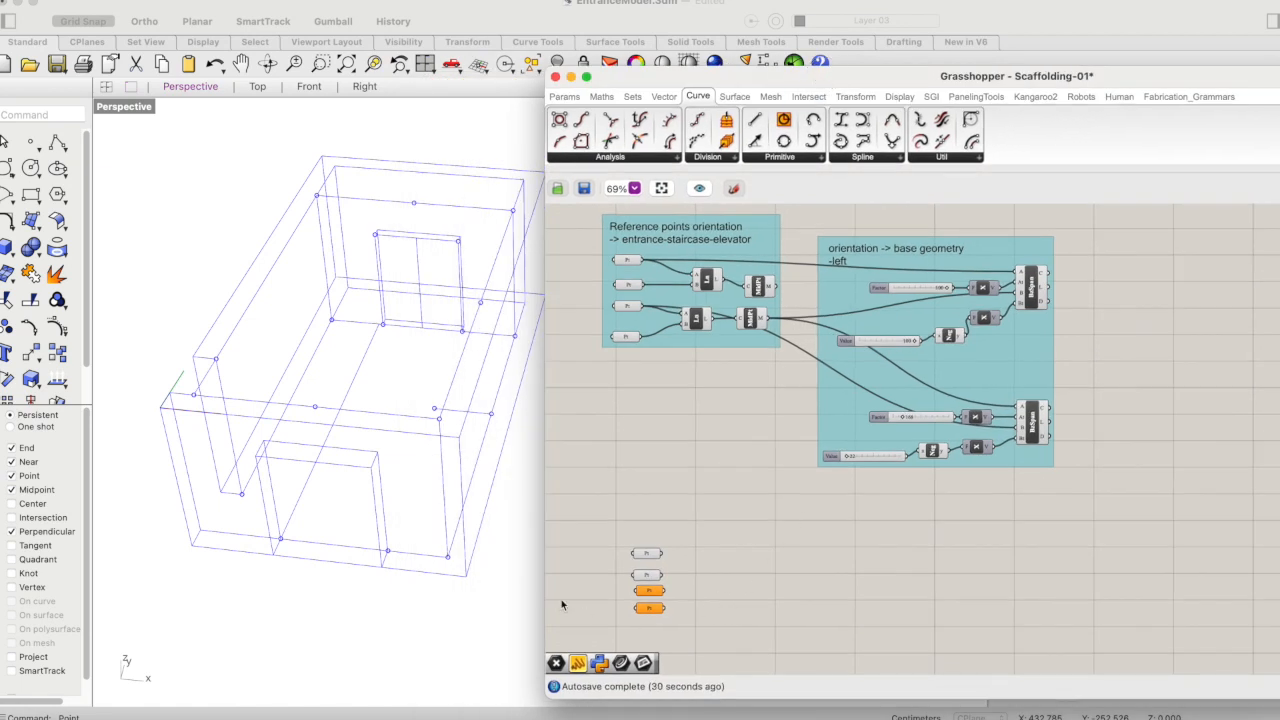
# - Set the third Point parameter to the existing point at the lower right corner of the rear opening
pyautogui.click(655, 591)
pyautogui.rightClick(655, 591)
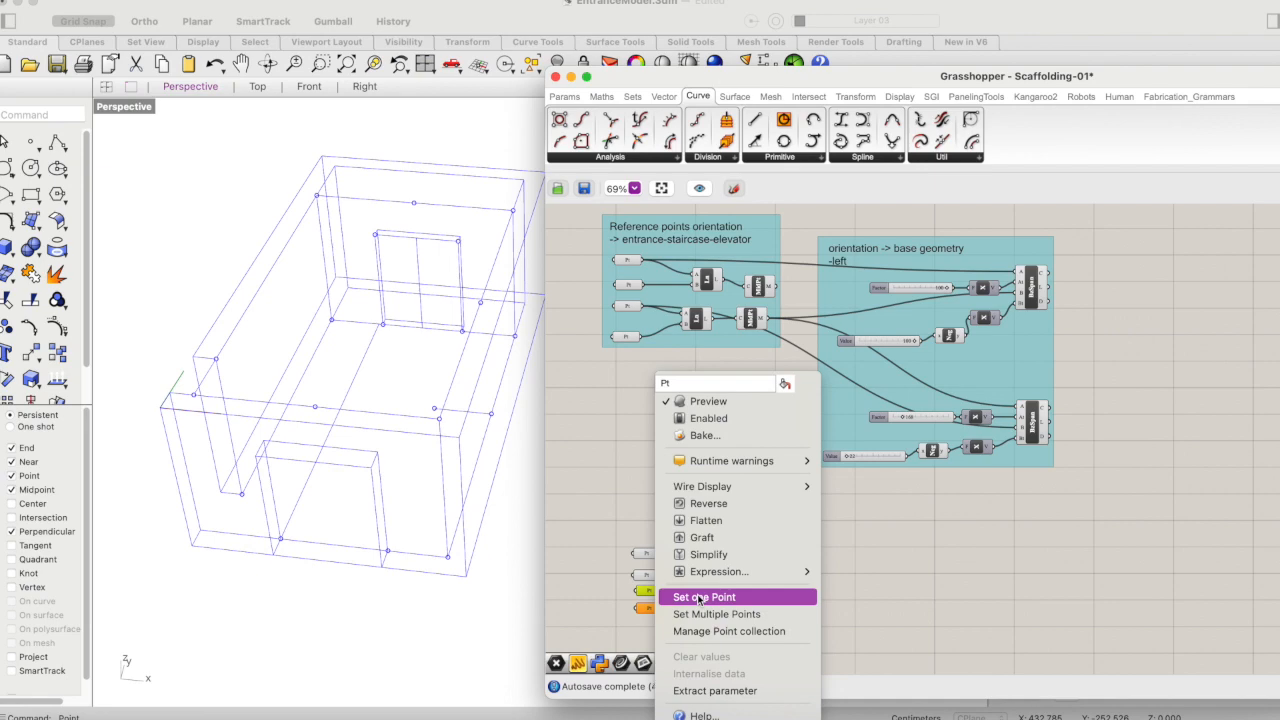
pyautogui.click(702, 597)
pyautogui.click(463, 331)
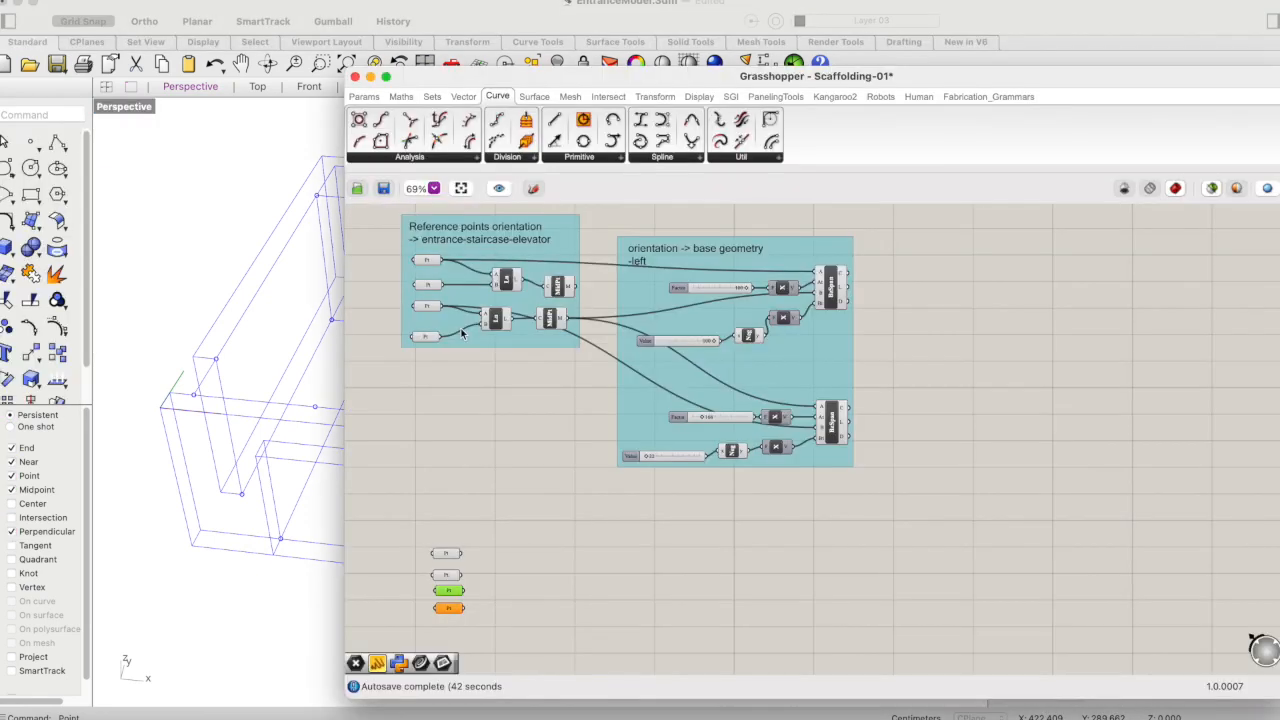
pyautogui.click(481, 555)
pyautogui.moveTo(505, 83); pyautogui.dragTo(684, 69)
# - Set the fourth Point parameter to the existing point at the rear-right floor corner
pyautogui.click(659, 519)
pyautogui.click(627, 593)
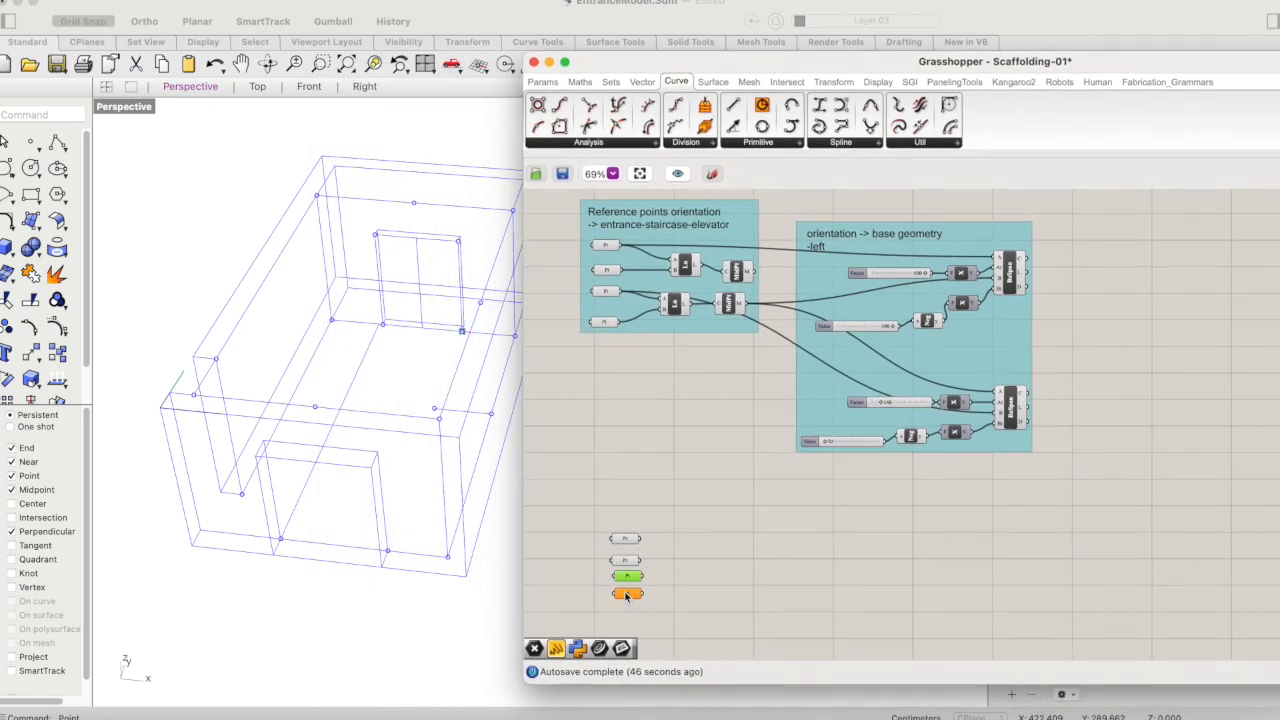
pyautogui.rightClick(627, 593)
pyautogui.click(660, 511)
pyautogui.click(514, 337)
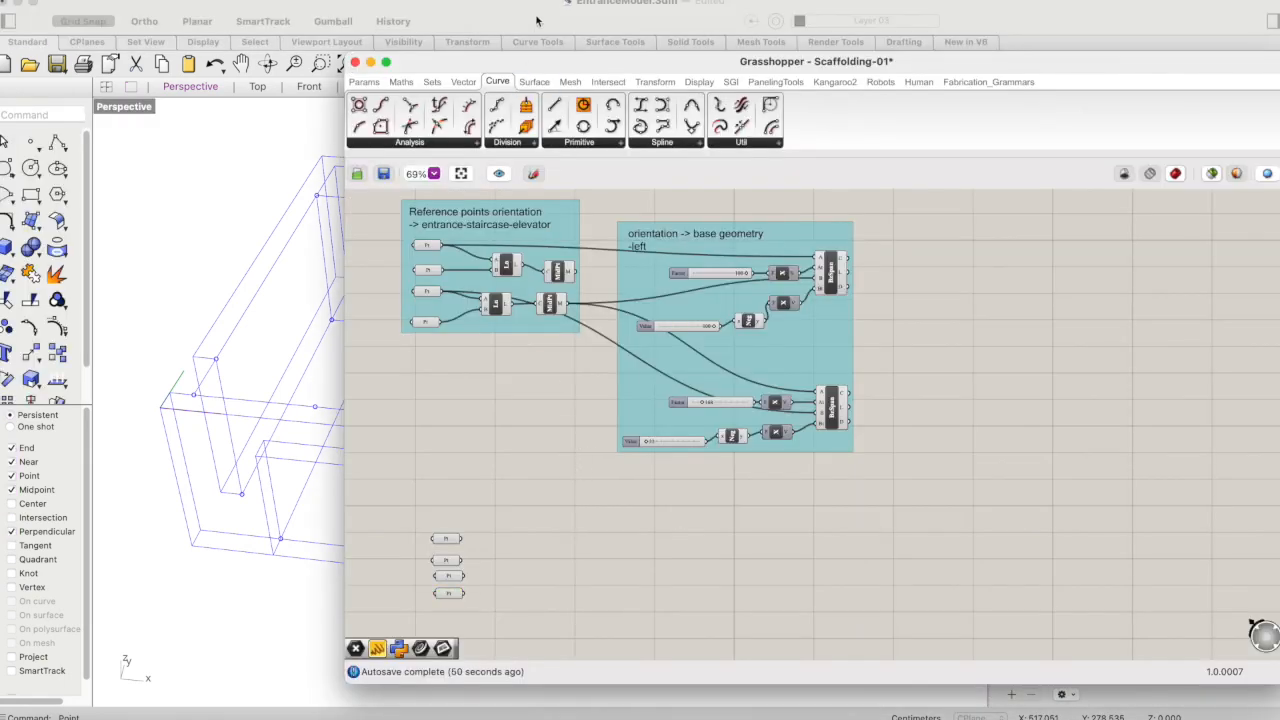
pyautogui.moveTo(511, 63); pyautogui.dragTo(761, 34)
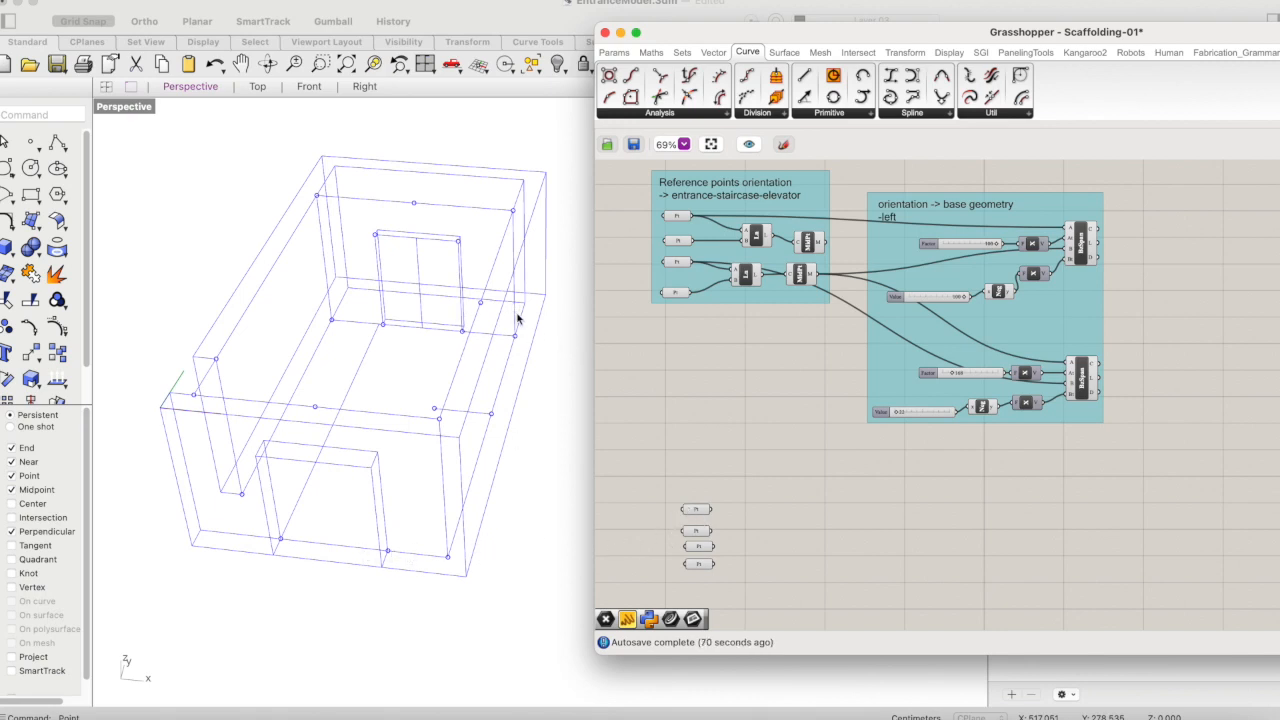
# - Check the four new Point parameters in the model and add a Line component beside them
pyautogui.moveTo(772, 490); pyautogui.dragTo(676, 594)
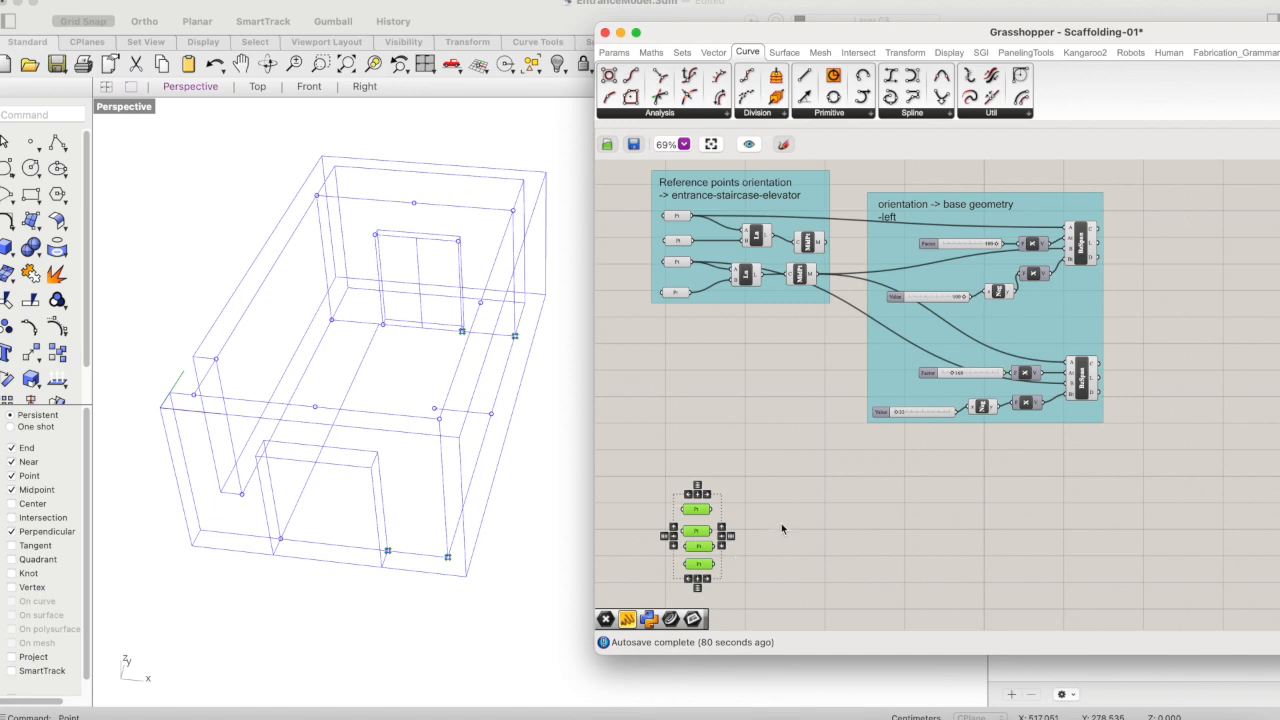
pyautogui.click(824, 569)
pyautogui.moveTo(826, 571); pyautogui.dragTo(818, 534, button='right')
pyautogui.click(812, 210)
pyautogui.doubleClick(766, 492)
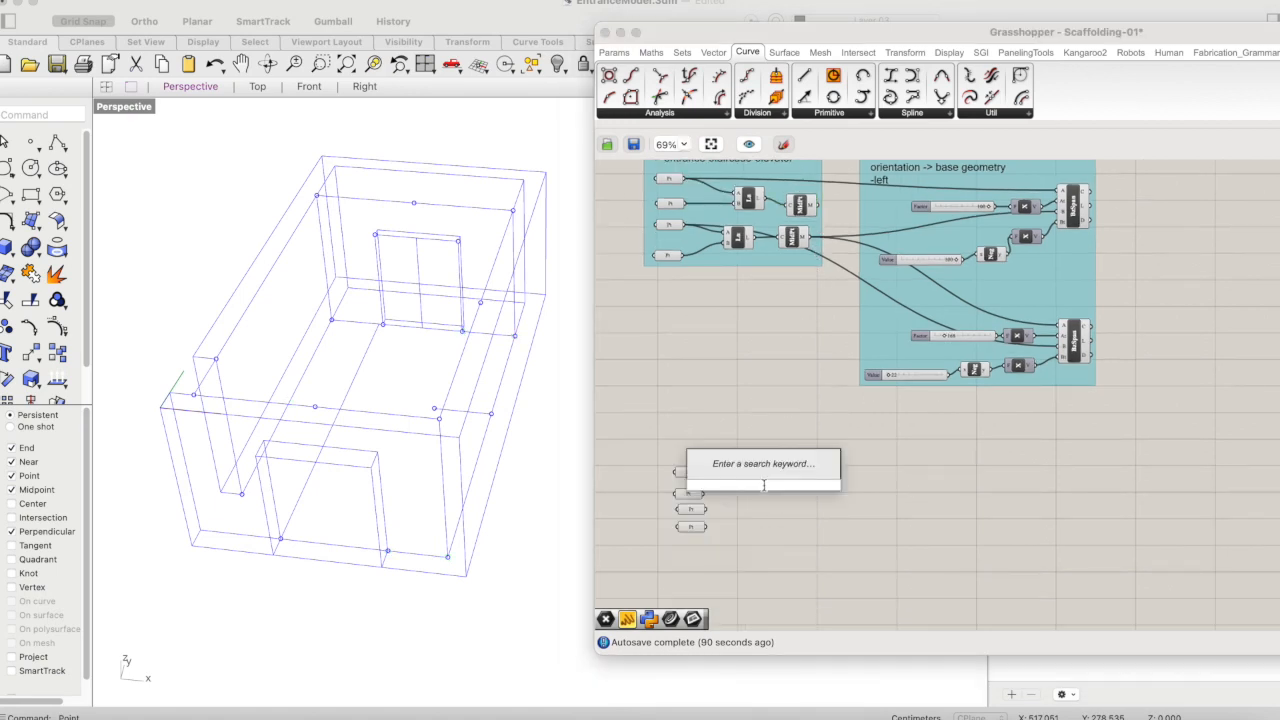
pyautogui.write('line')
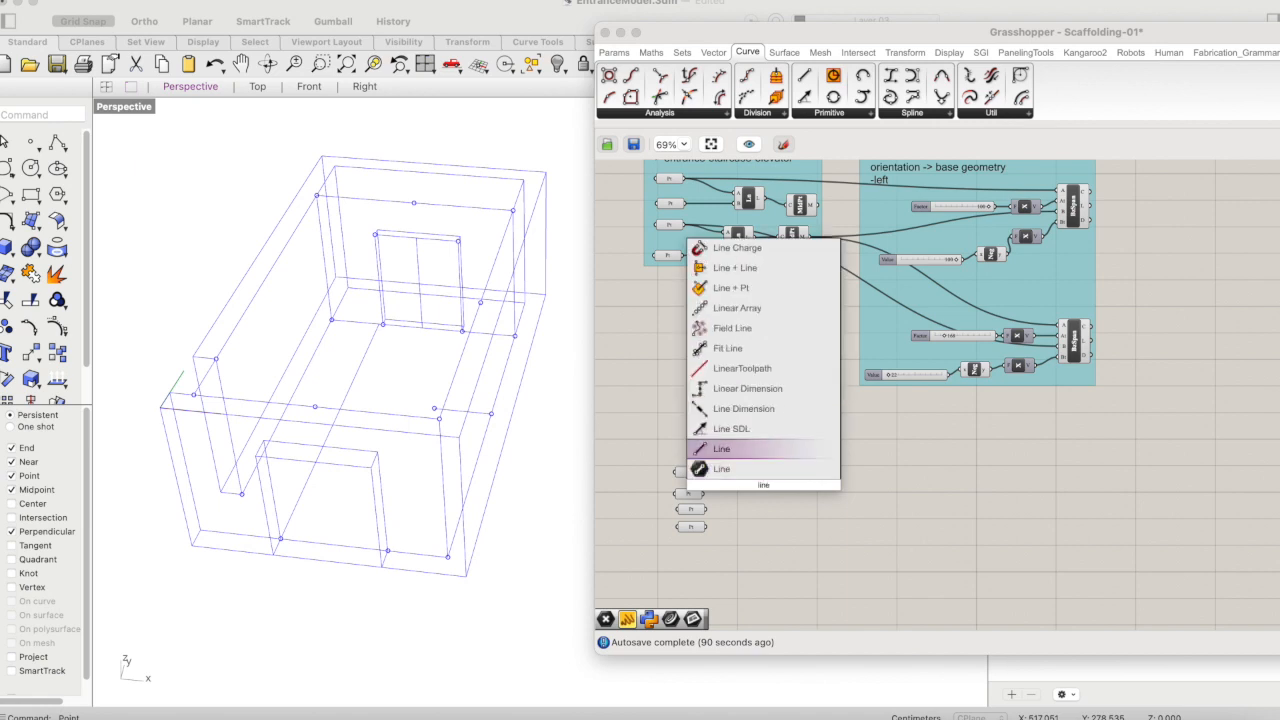
pyautogui.press('Return')
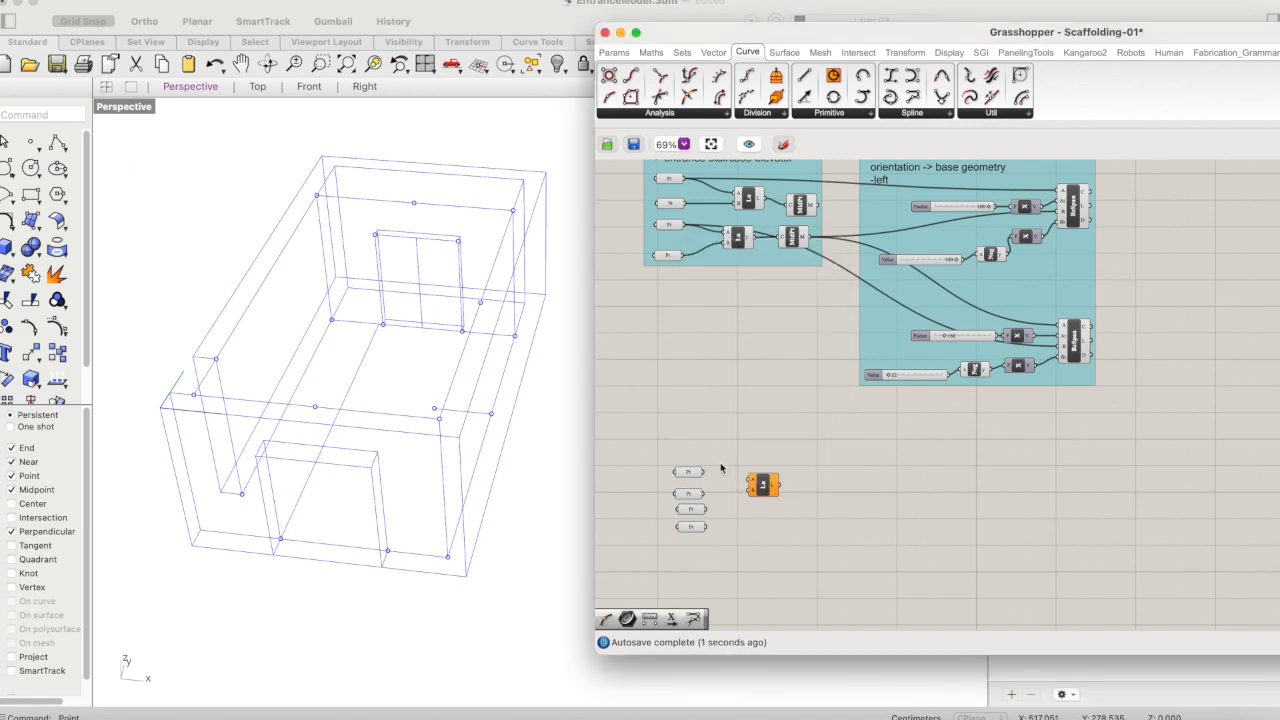
# - Connect the front corner Point to the Line's A input and try the rear opening Point as its B input
pyautogui.moveTo(705, 472); pyautogui.dragTo(749, 474)
pyautogui.click(691, 476)
pyautogui.moveTo(704, 494)
pyautogui.mouseDown()
pyautogui.moveTo(765, 480)
pyautogui.moveTo(723, 502)
pyautogui.mouseUp()
pyautogui.click(689, 494)
pyautogui.click(717, 505)
pyautogui.click(695, 497)
pyautogui.click(725, 505)
pyautogui.click(693, 476)
pyautogui.click(694, 495)
pyautogui.click(696, 510)
pyautogui.moveTo(693, 491); pyautogui.dragTo(768, 473)
pyautogui.click(693, 487)
pyautogui.click(776, 470)
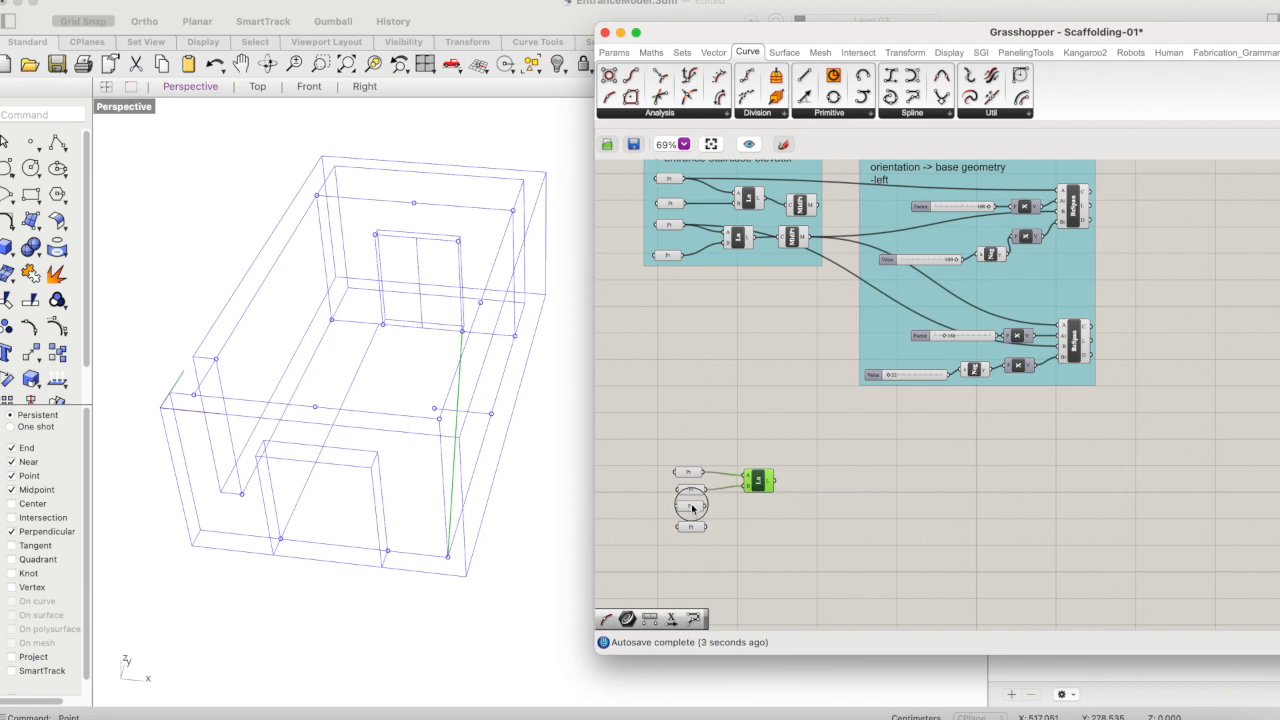
# - Connect the rear corner Point to the Line's B input in place of the rear opening Point
pyautogui.click(696, 507)
pyautogui.moveTo(705, 507); pyautogui.dragTo(748, 489)
pyautogui.click(757, 483)
pyautogui.click(754, 528)
pyautogui.click(690, 527)
pyautogui.moveTo(707, 535); pyautogui.dragTo(749, 485)
pyautogui.click(757, 481)
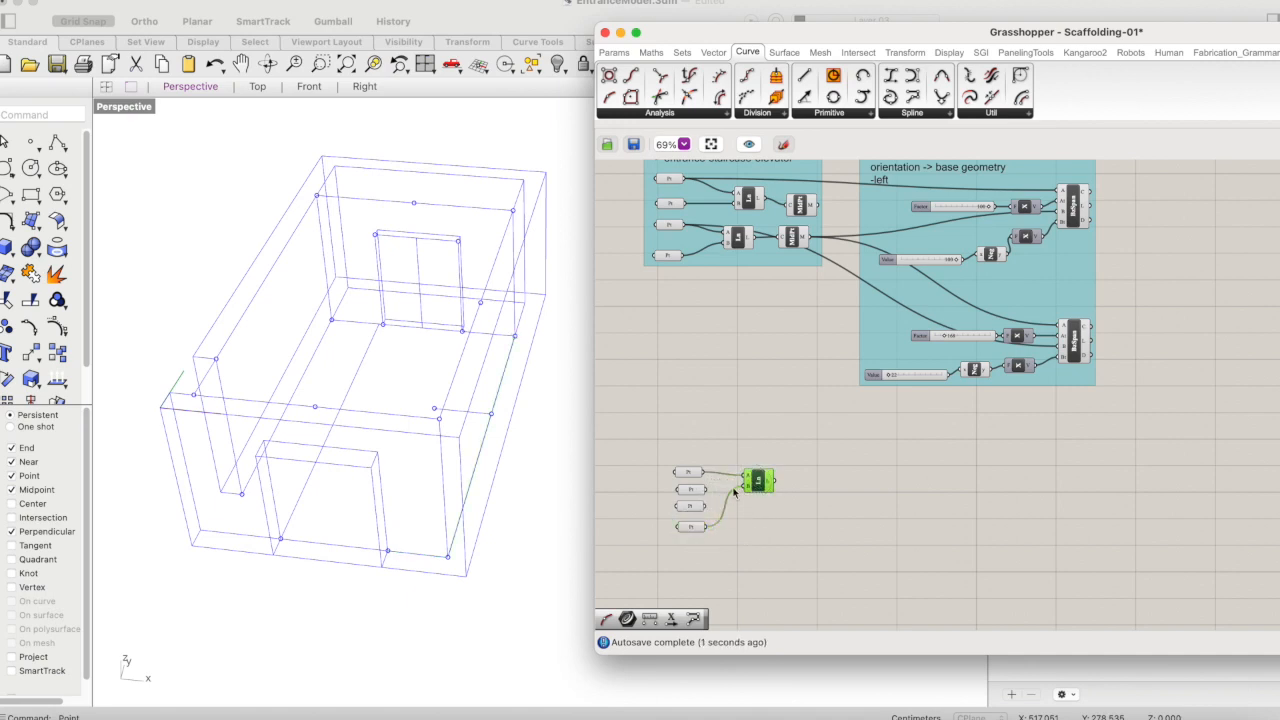
# - Rearrange the Point parameters so the connected corner pair sits above the two opening points
pyautogui.click(697, 490)
pyautogui.keyDown('shift'); pyautogui.click(691, 507); pyautogui.keyUp('shift')
pyautogui.moveTo(694, 490); pyautogui.dragTo(692, 518)
pyautogui.click(738, 535)
pyautogui.click(803, 515)
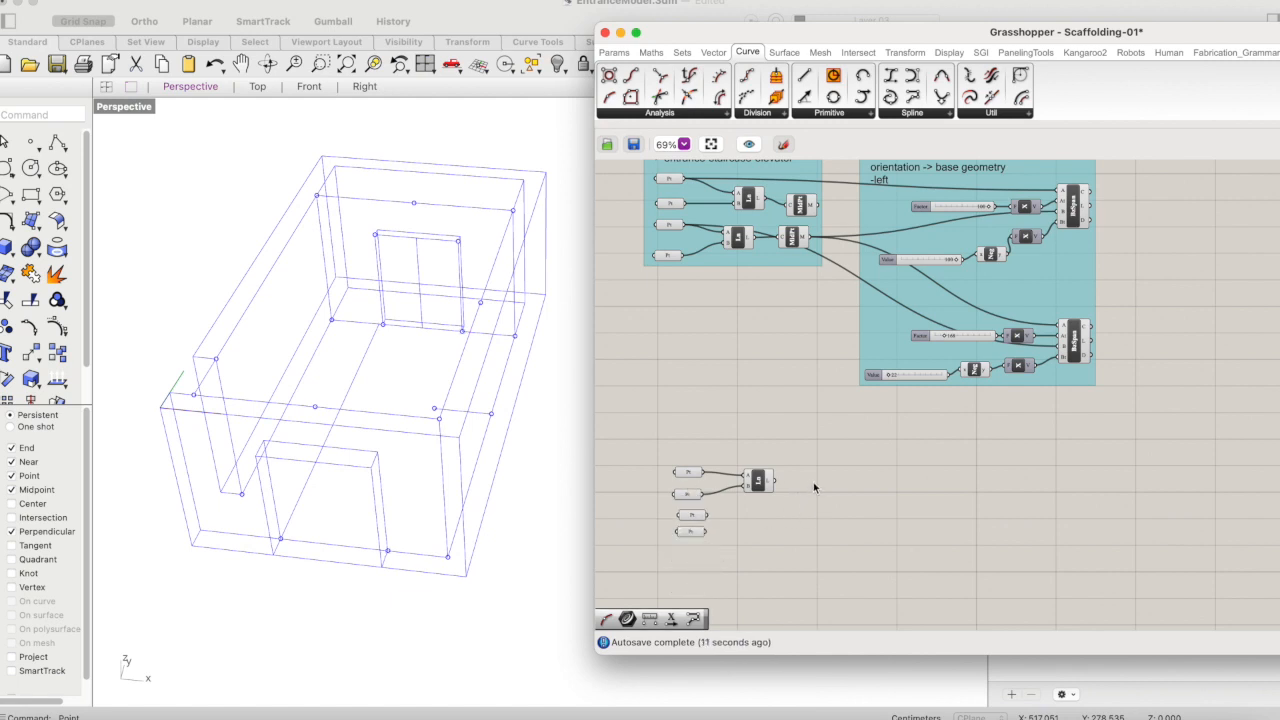
# - Add a Curve Middle component and connect the corner Line's output to it
pyautogui.click(757, 481)
pyautogui.doubleClick(857, 492)
pyautogui.write('curve')
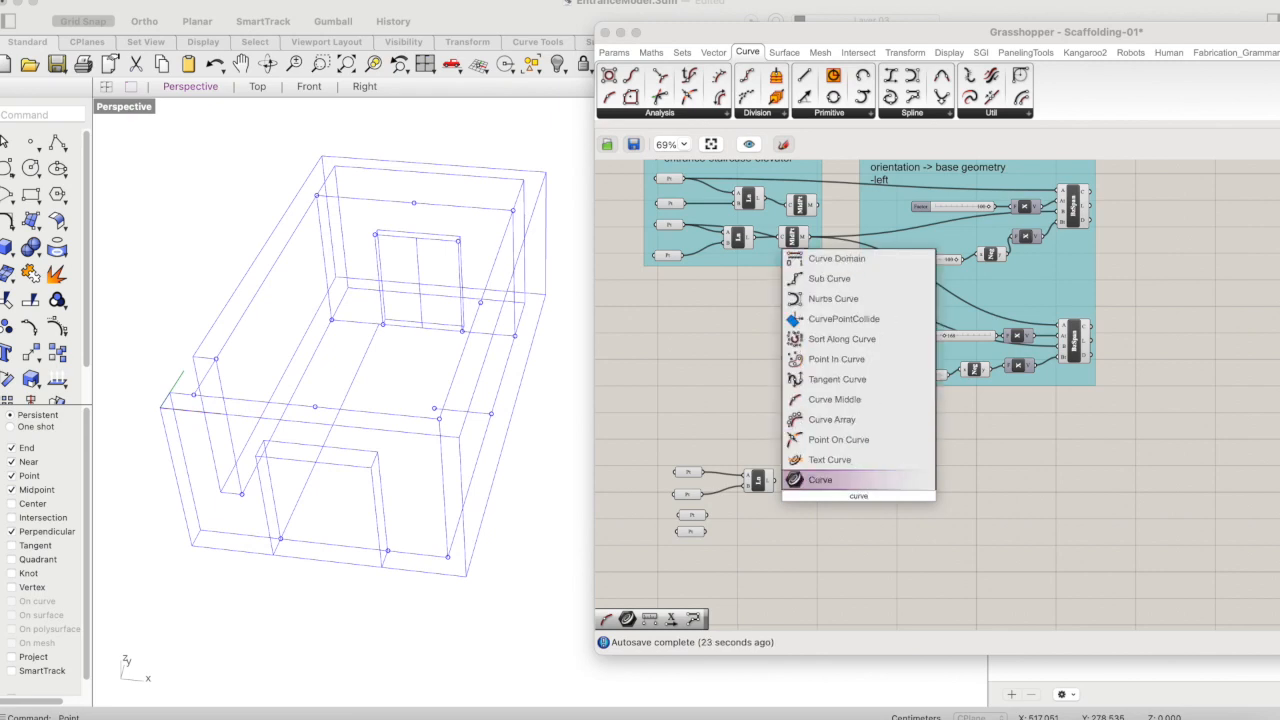
pyautogui.click(849, 399)
pyautogui.click(835, 484)
pyautogui.click(834, 514)
pyautogui.moveTo(772, 481); pyautogui.dragTo(829, 486)
pyautogui.click(794, 517)
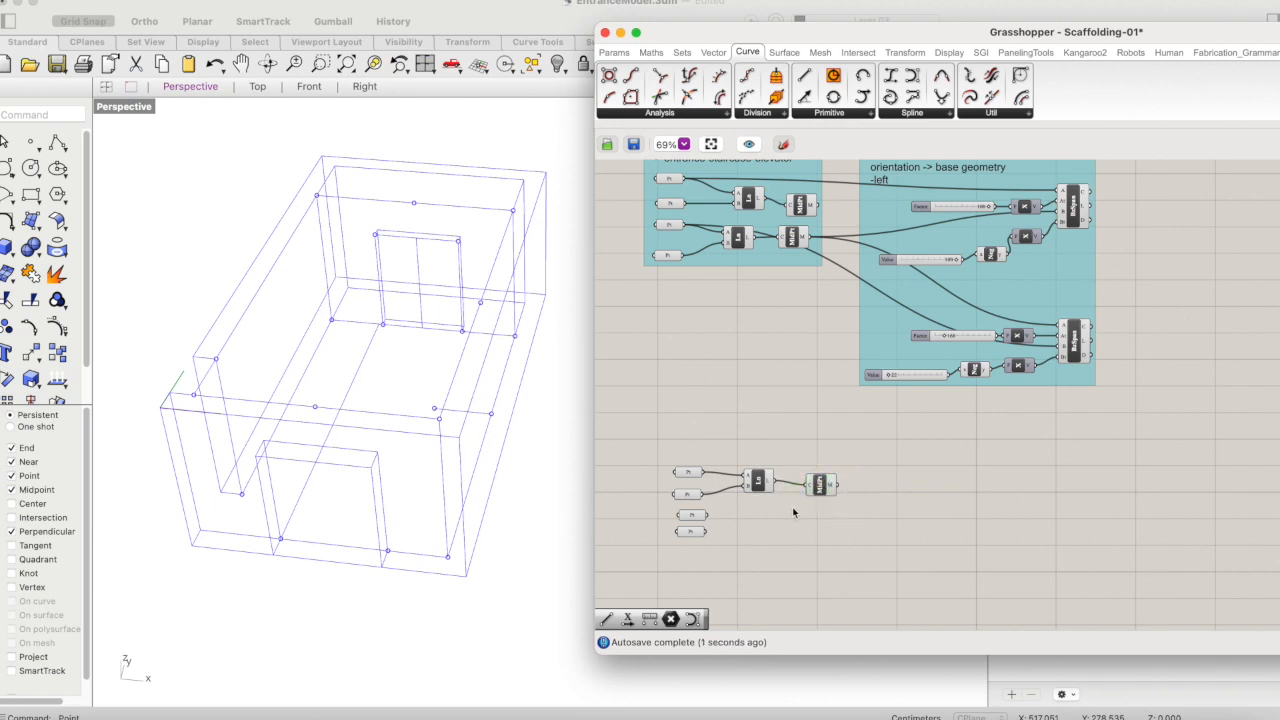
# - Duplicate the Line component below the first and connect the two opening Points to its A and B inputs
pyautogui.click(758, 483)
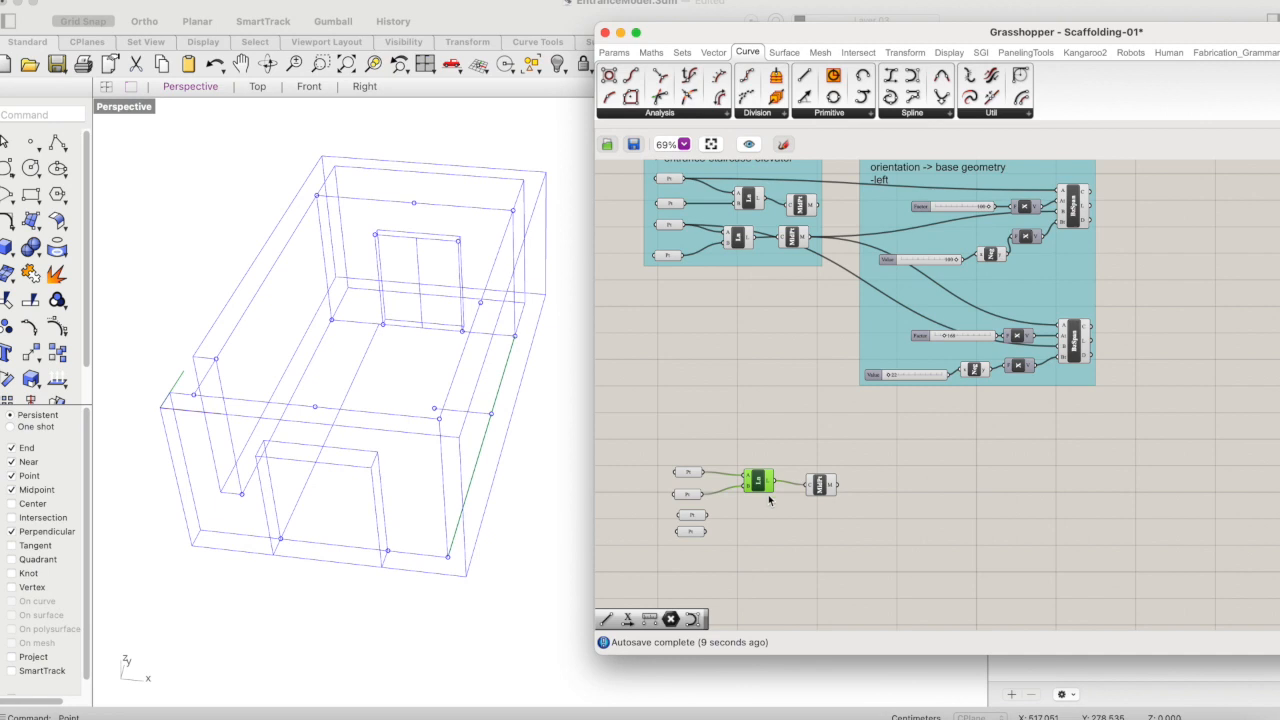
pyautogui.keyDown('alt'); pyautogui.moveTo(760, 484); pyautogui.dragTo(754, 529); pyautogui.keyUp('alt')
pyautogui.scroll(5, 751, 561)
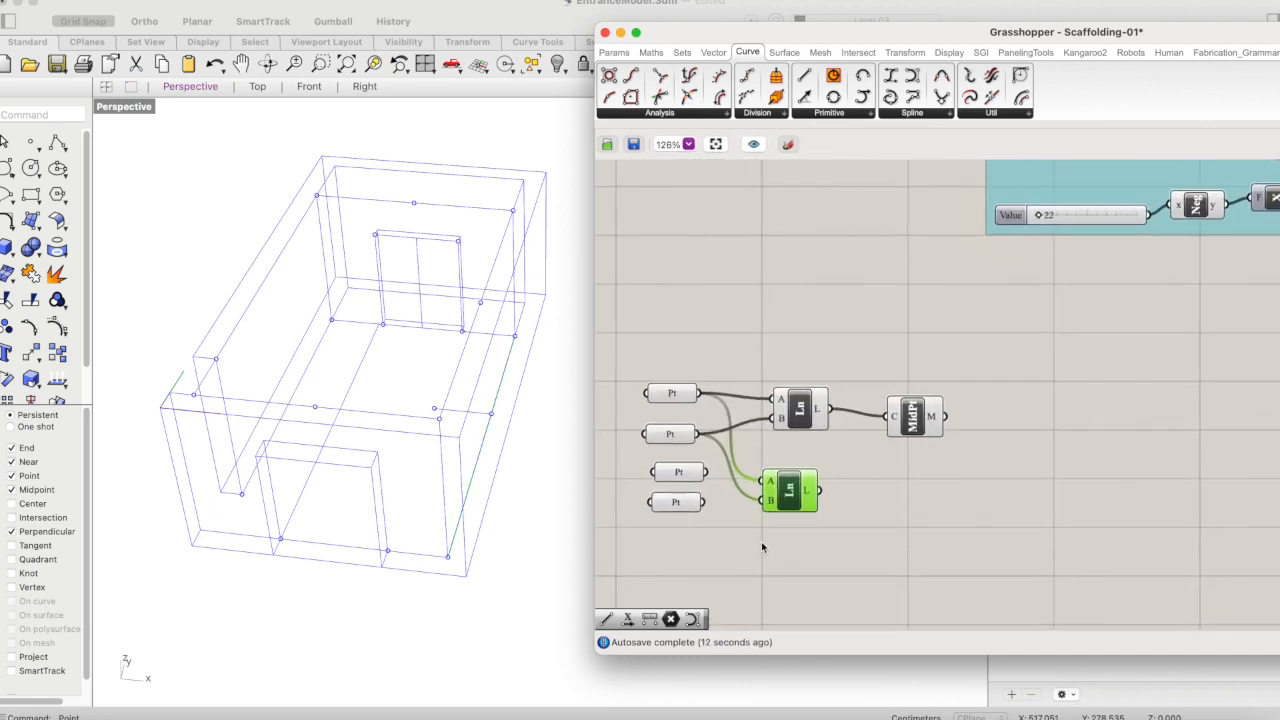
pyautogui.click(818, 530)
pyautogui.click(768, 462)
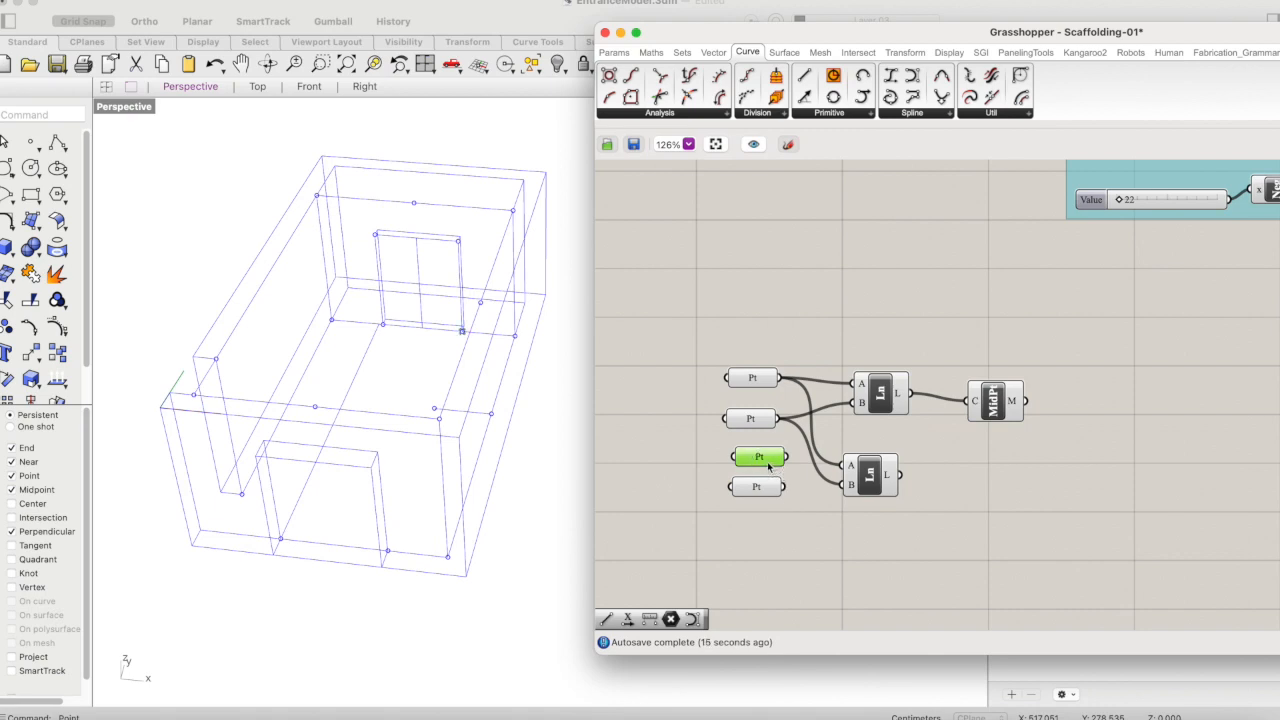
pyautogui.keyDown('shift'); pyautogui.click(752, 490); pyautogui.keyUp('shift')
pyautogui.click(829, 531)
pyautogui.moveTo(791, 456); pyautogui.dragTo(845, 486)
pyautogui.click(870, 475)
# - Duplicate the Curve Middle component below the first and connect the second Line's output to it
pyautogui.moveTo(934, 457); pyautogui.dragTo(900, 472, button='right')
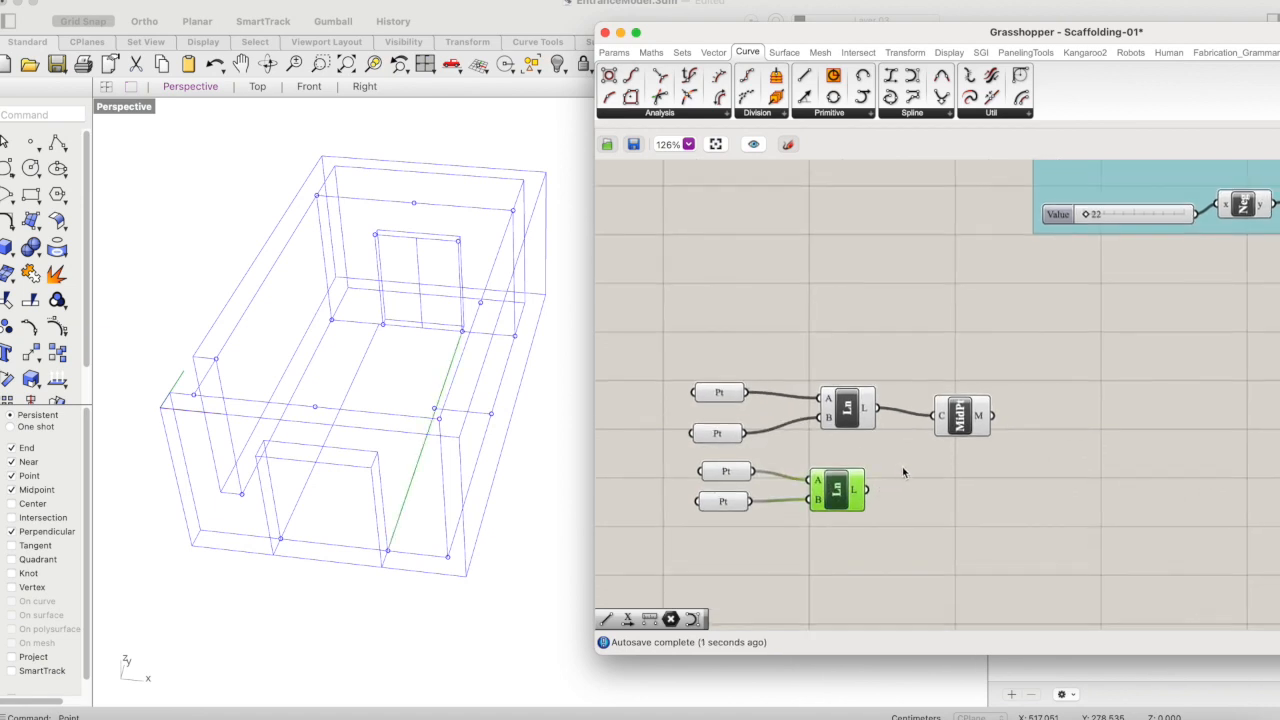
pyautogui.keyDown('alt'); pyautogui.moveTo(958, 430); pyautogui.dragTo(965, 490); pyautogui.keyUp('alt')
pyautogui.click(901, 519)
pyautogui.moveTo(868, 492); pyautogui.dragTo(935, 484)
pyautogui.click(953, 488)
pyautogui.moveTo(990, 512); pyautogui.dragTo(926, 538, button='right')
pyautogui.keyDown('shift'); pyautogui.click(897, 437); pyautogui.keyUp('shift')
pyautogui.click(979, 451)
# - Add a Bezier Span component beside the two new Curve Middle components below the grouped definitions
pyautogui.scroll(-4, 991, 465)
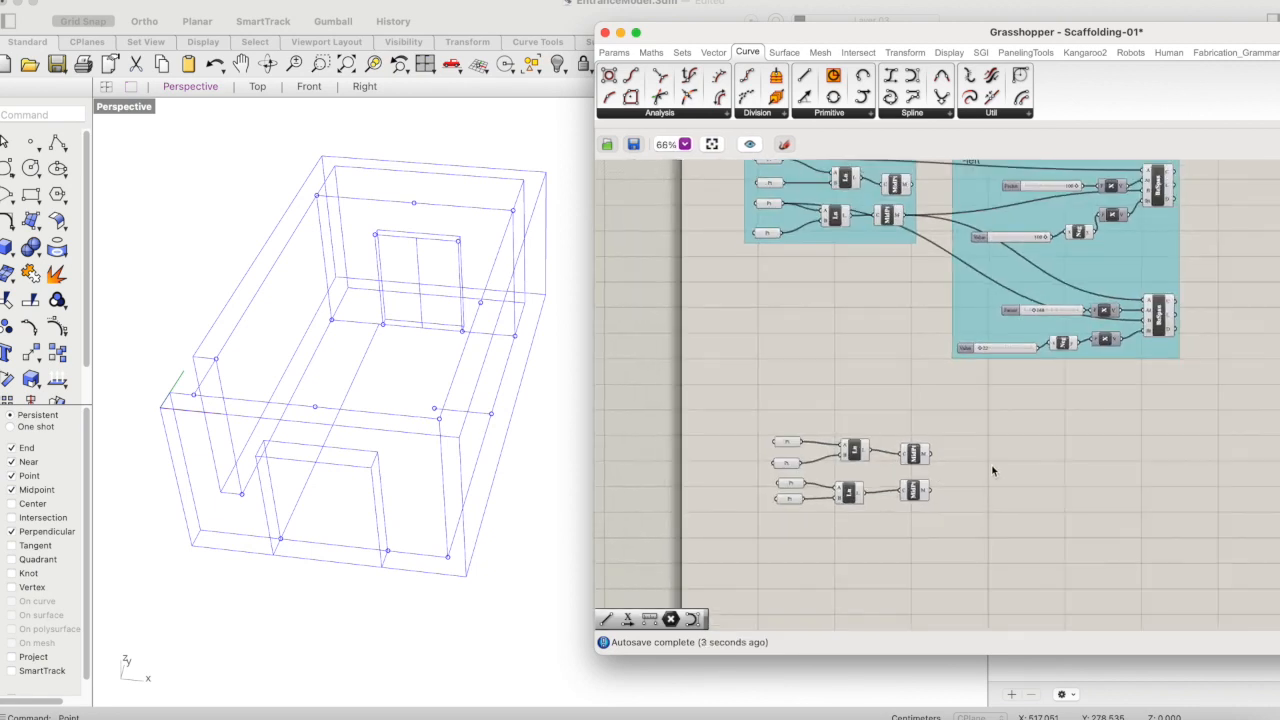
pyautogui.doubleClick(990, 500)
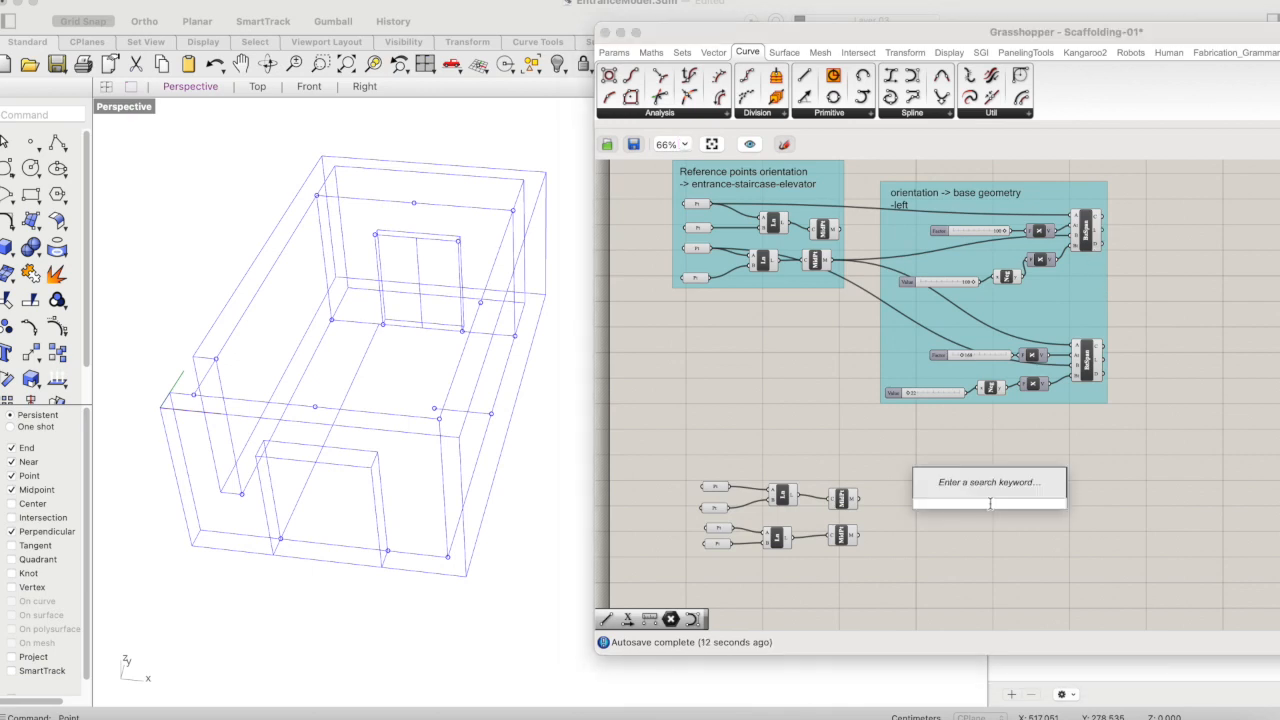
pyautogui.write('bezie')
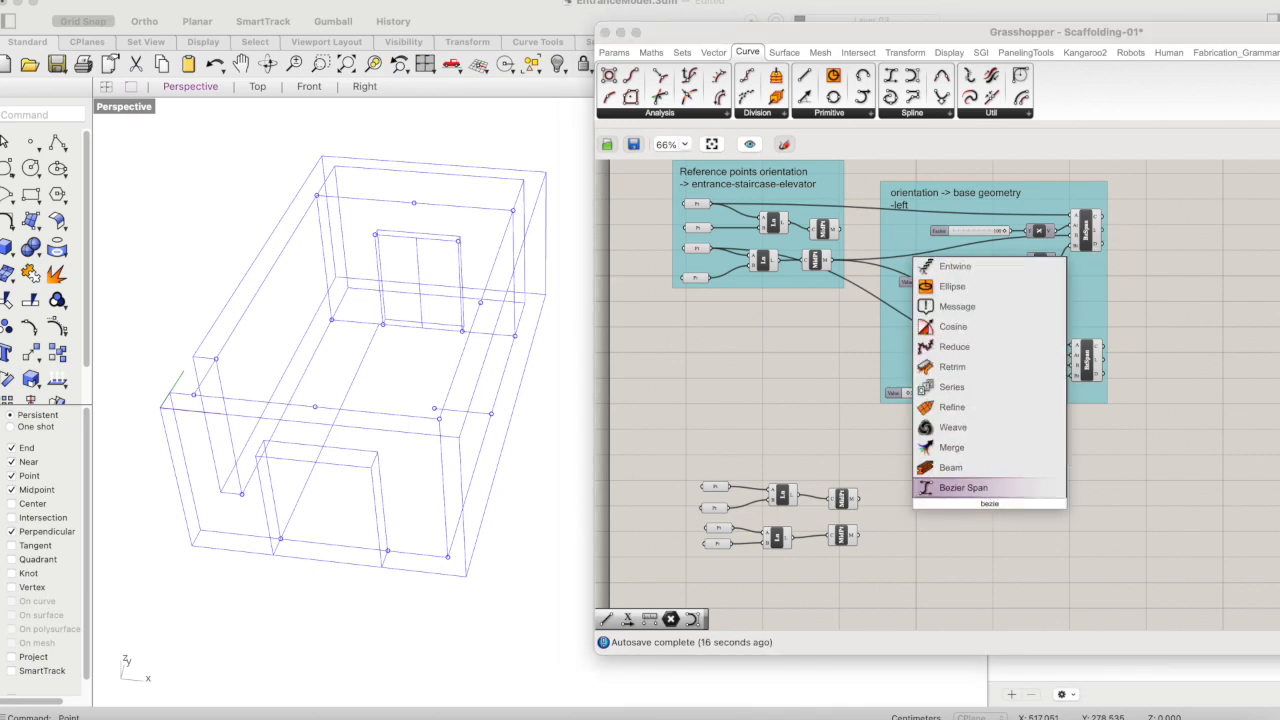
pyautogui.press('Return')
pyautogui.click(976, 500)
pyautogui.moveTo(975, 500); pyautogui.dragTo(928, 519)
pyautogui.scroll(-3, 902, 534)
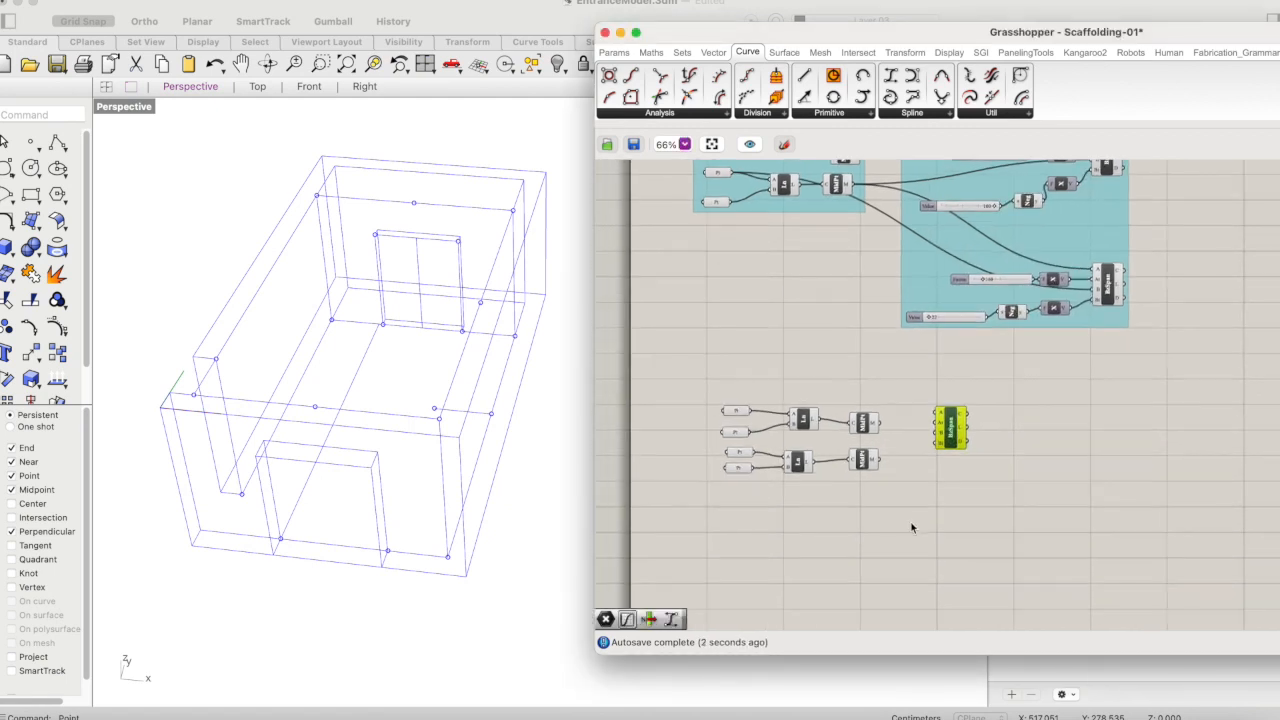
pyautogui.scroll(3, 911, 527)
pyautogui.hscroll(2, 911, 527)
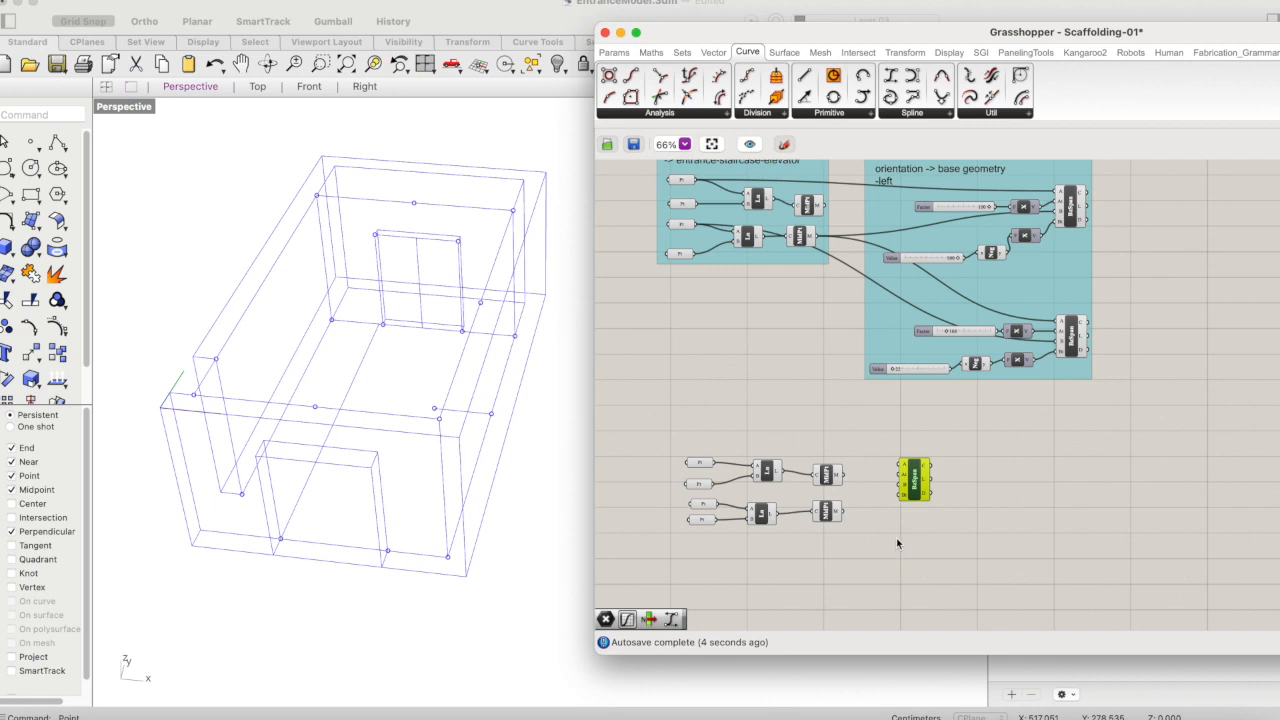
# - Rearrange the two component rows so the opening-point row with its Line and Curve Middle sits above the corner-point row
pyautogui.scroll(5, 897, 543)
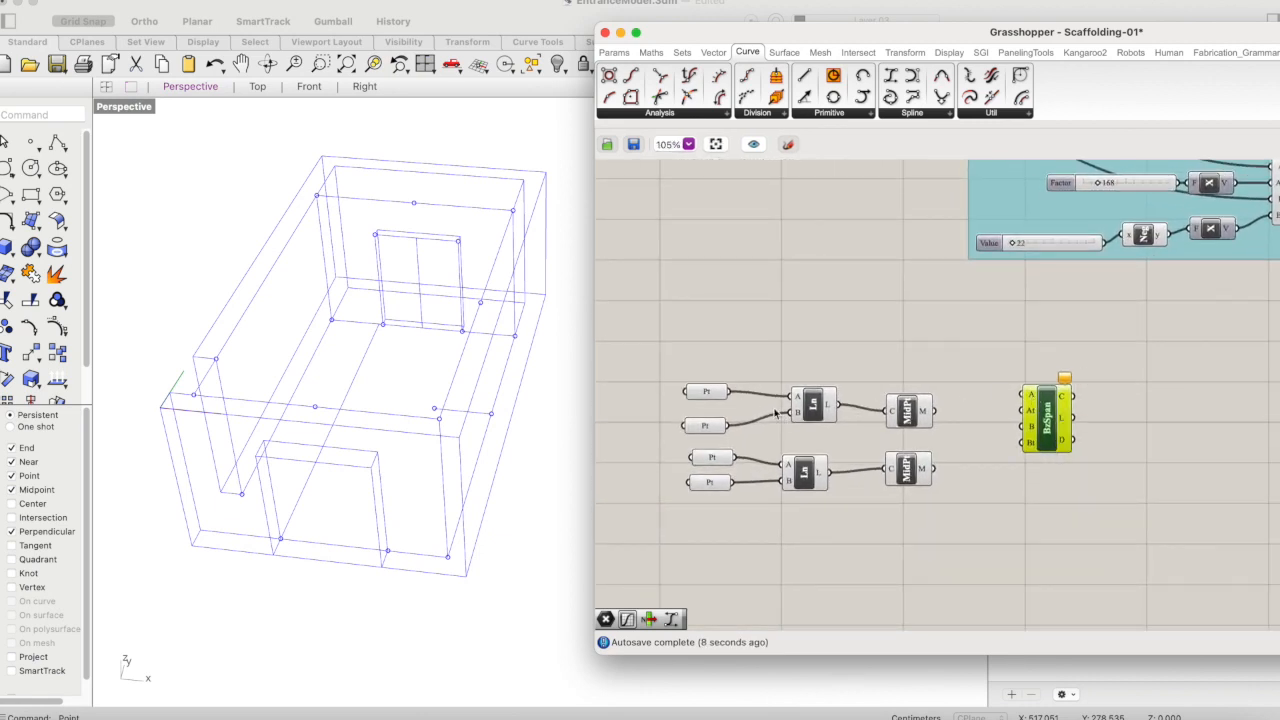
pyautogui.click(706, 395)
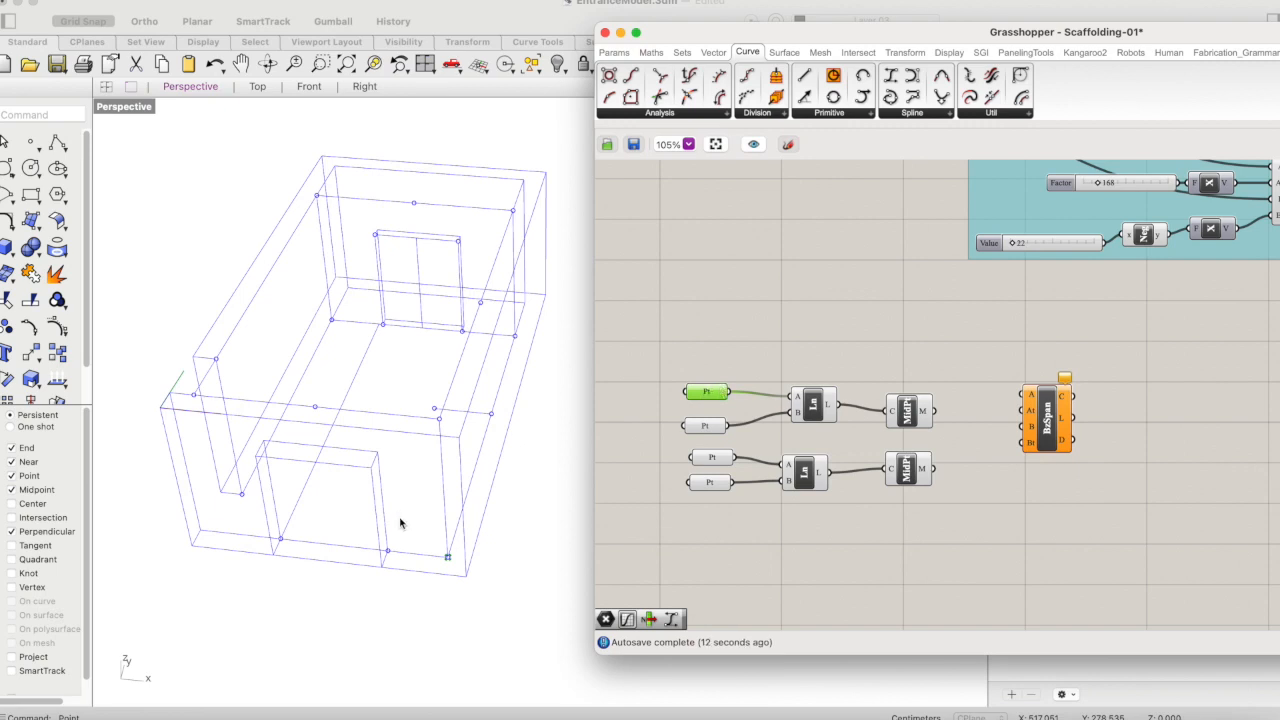
pyautogui.click(713, 460)
pyautogui.click(714, 484)
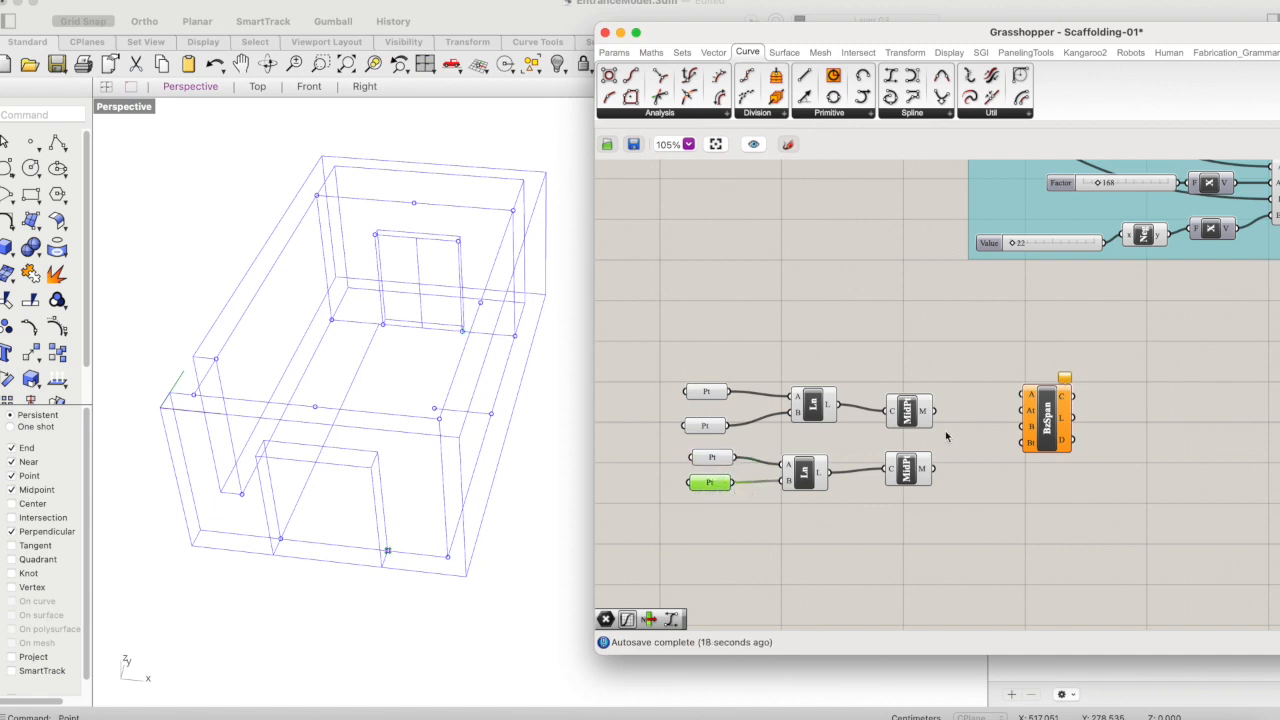
pyautogui.moveTo(950, 441); pyautogui.dragTo(691, 509)
pyautogui.moveTo(804, 470)
pyautogui.mouseDown()
pyautogui.moveTo(767, 399)
pyautogui.moveTo(795, 285)
pyautogui.moveTo(773, 289)
pyautogui.mouseUp()
pyautogui.click(951, 314)
pyautogui.moveTo(951, 314); pyautogui.dragTo(666, 503)
pyautogui.moveTo(805, 348); pyautogui.dragTo(792, 436)
pyautogui.click(754, 469)
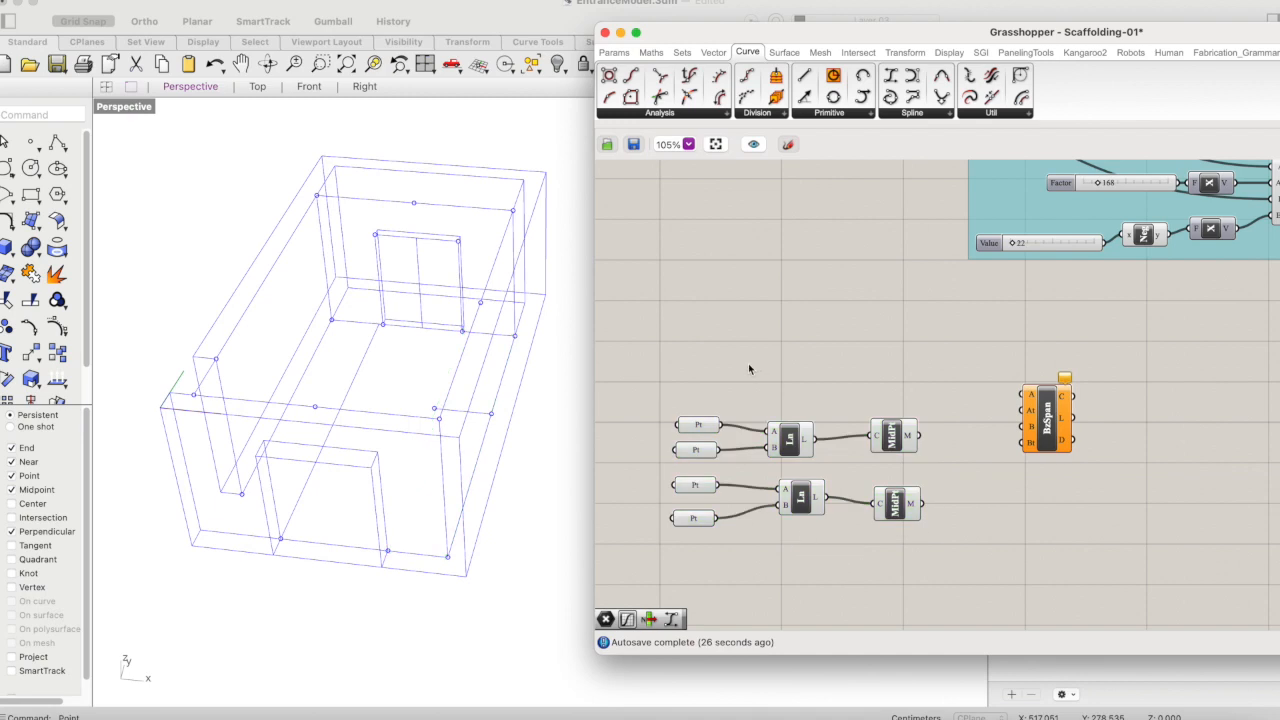
# - Connect the second Point of the upper row, at the front opening, to the Bezier Span's A input
pyautogui.click(702, 427)
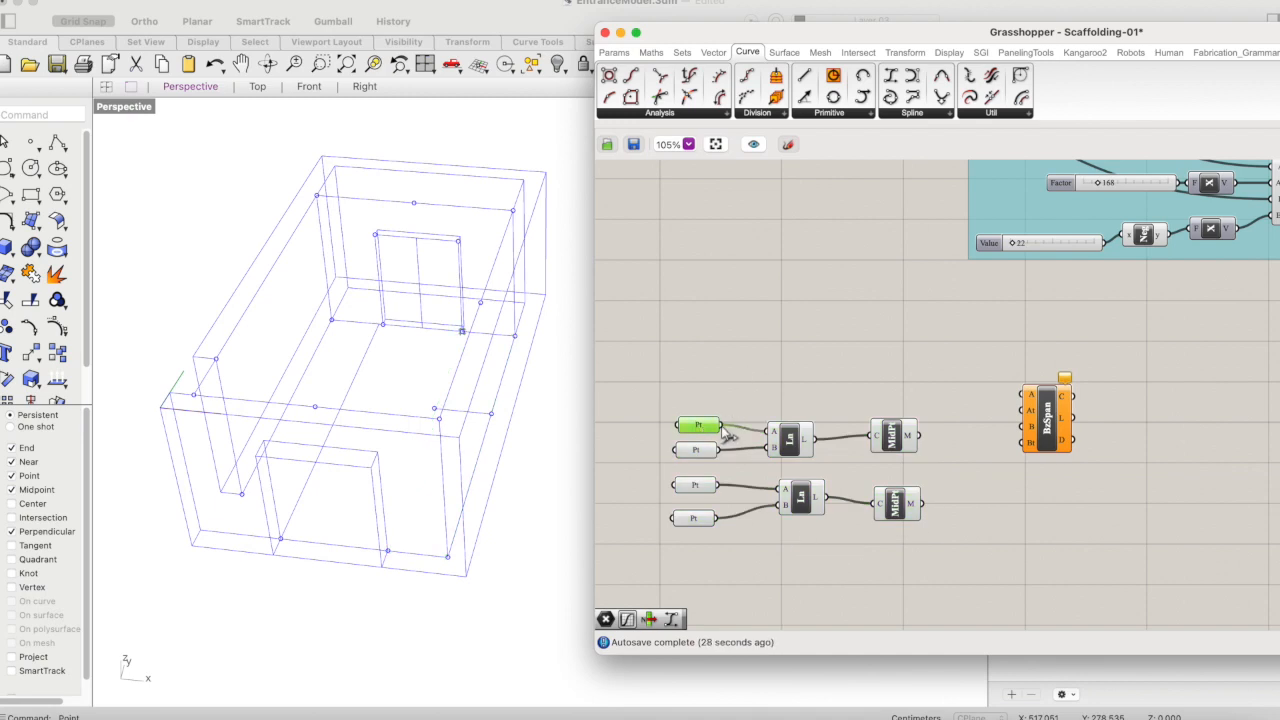
pyautogui.click(695, 451)
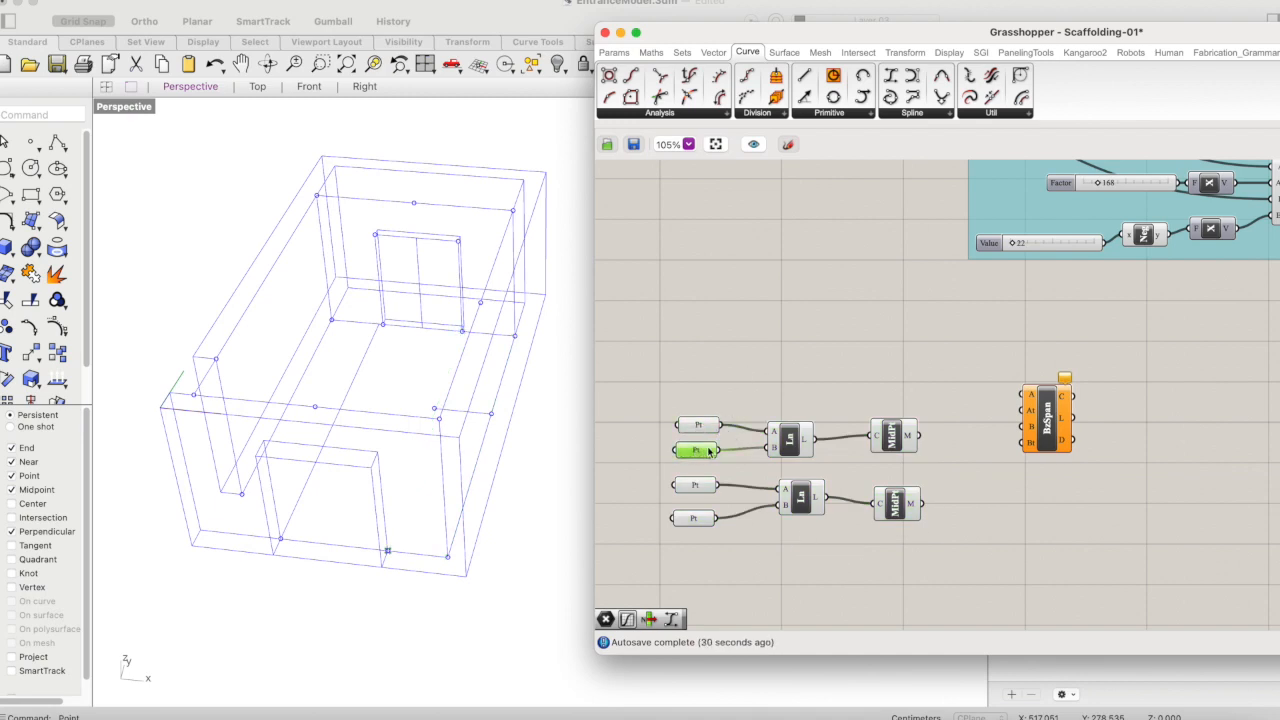
pyautogui.moveTo(728, 452); pyautogui.dragTo(1030, 395)
# - Connect the lower Curve Middle's M output to the Bezier Span's B input
pyautogui.click(964, 447)
pyautogui.click(890, 433)
pyautogui.click(1006, 474)
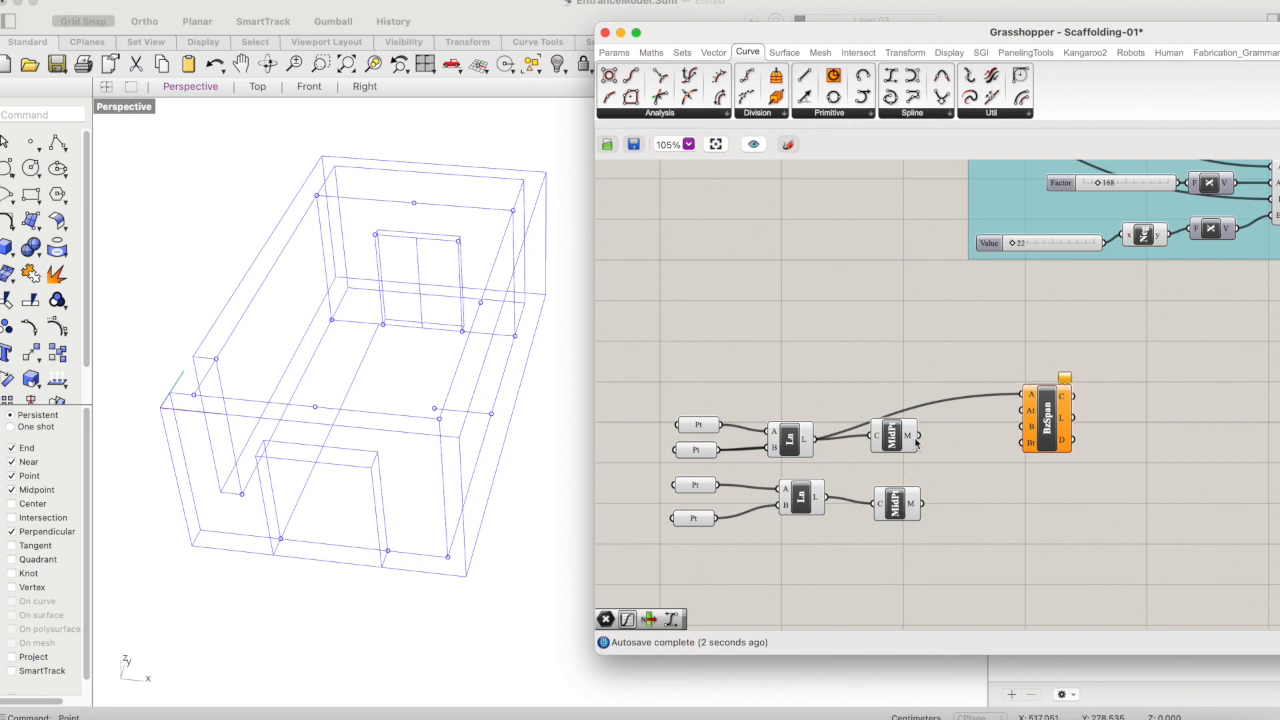
pyautogui.click(904, 496)
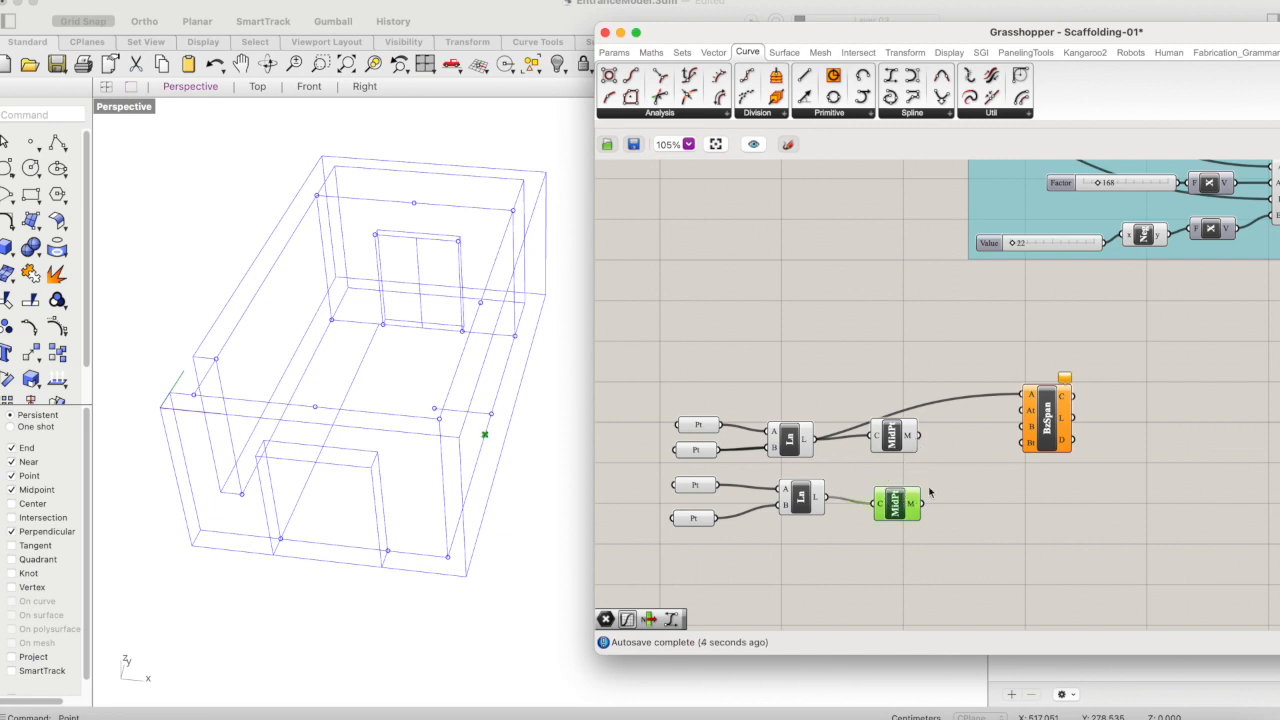
pyautogui.moveTo(924, 505); pyautogui.dragTo(1030, 428)
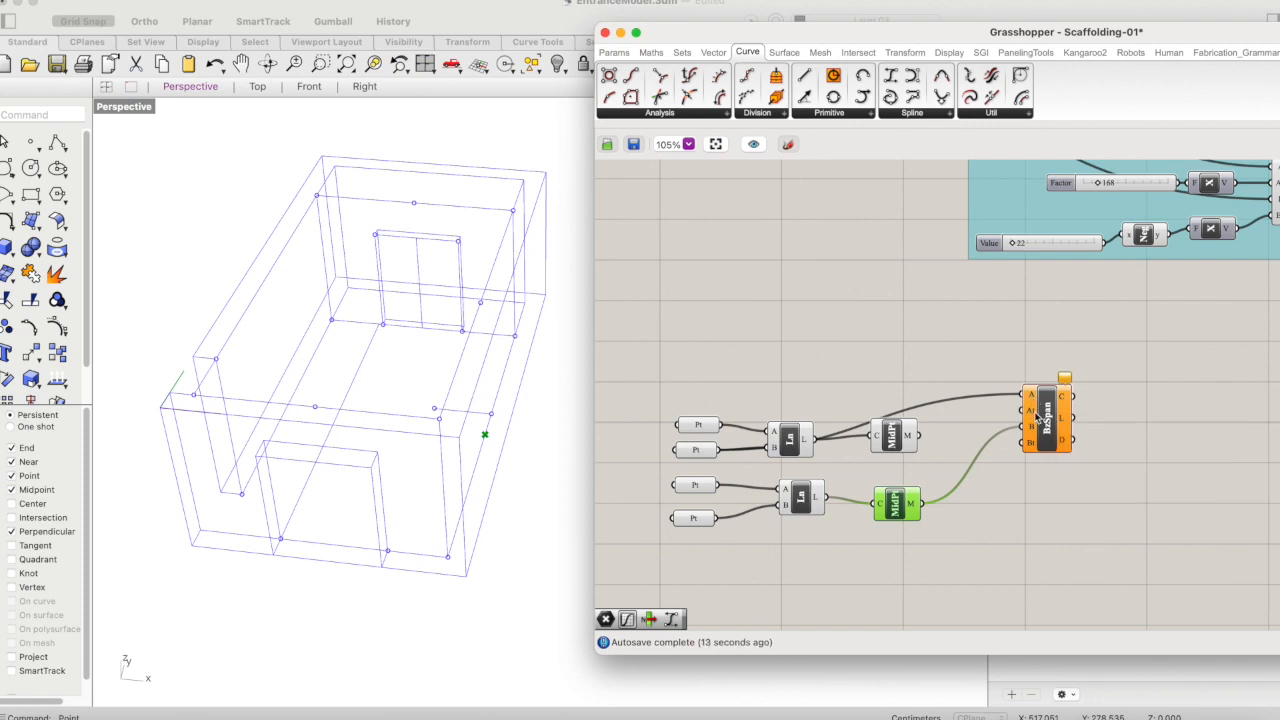
# - Add a Unit X component and place it just above the ungrouped Bezier Span's input side
pyautogui.doubleClick(980, 346)
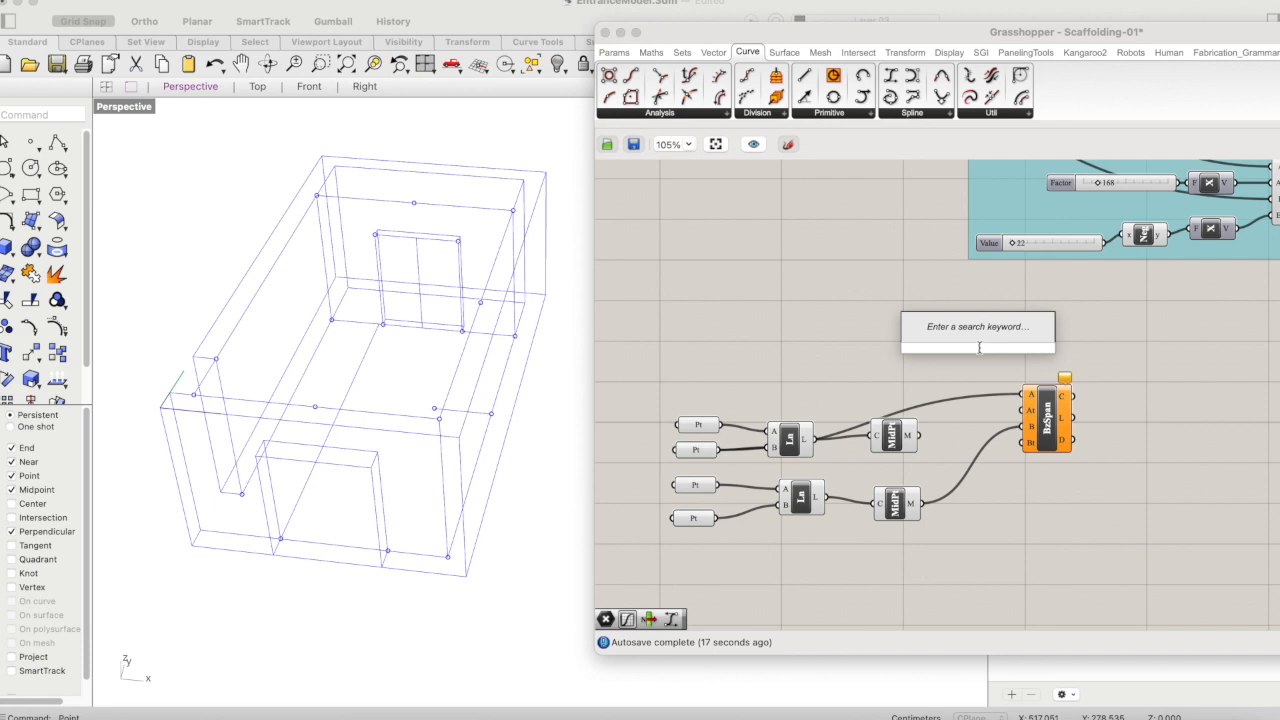
pyautogui.write('x')
pyautogui.press('Return')
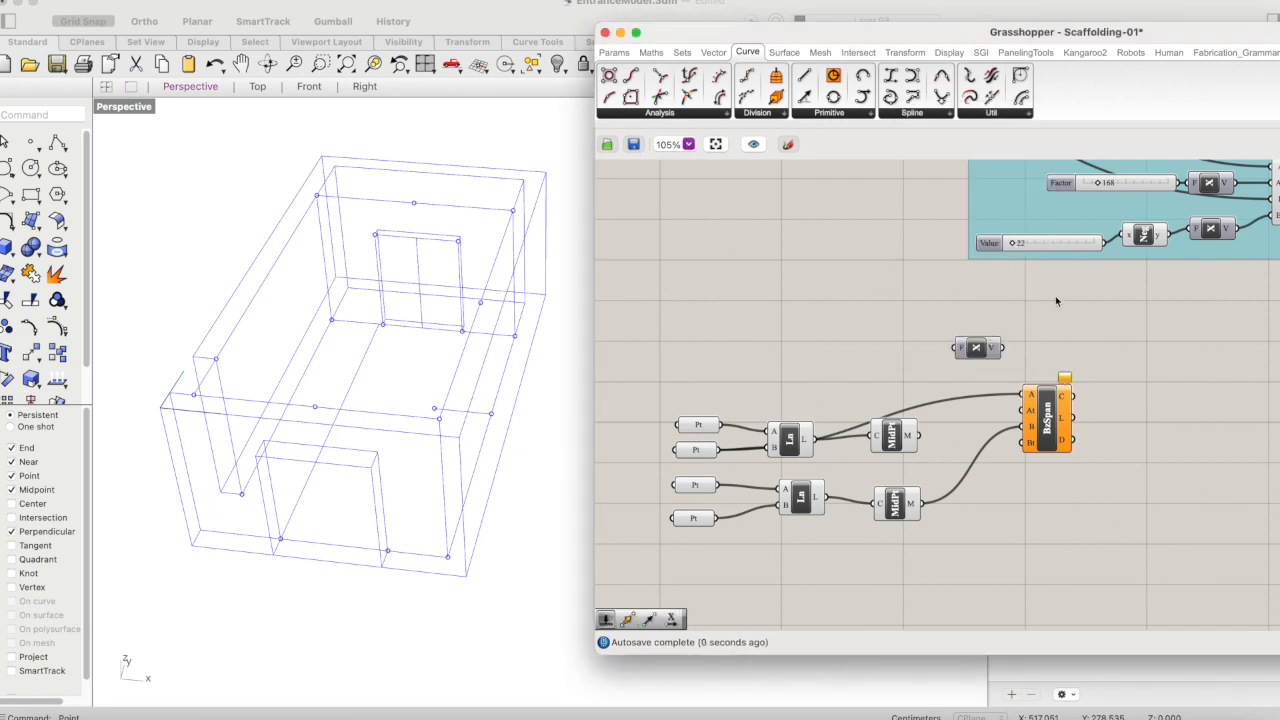
pyautogui.moveTo(1075, 286); pyautogui.dragTo(1037, 337, button='right')
pyautogui.moveTo(939, 404); pyautogui.dragTo(931, 442)
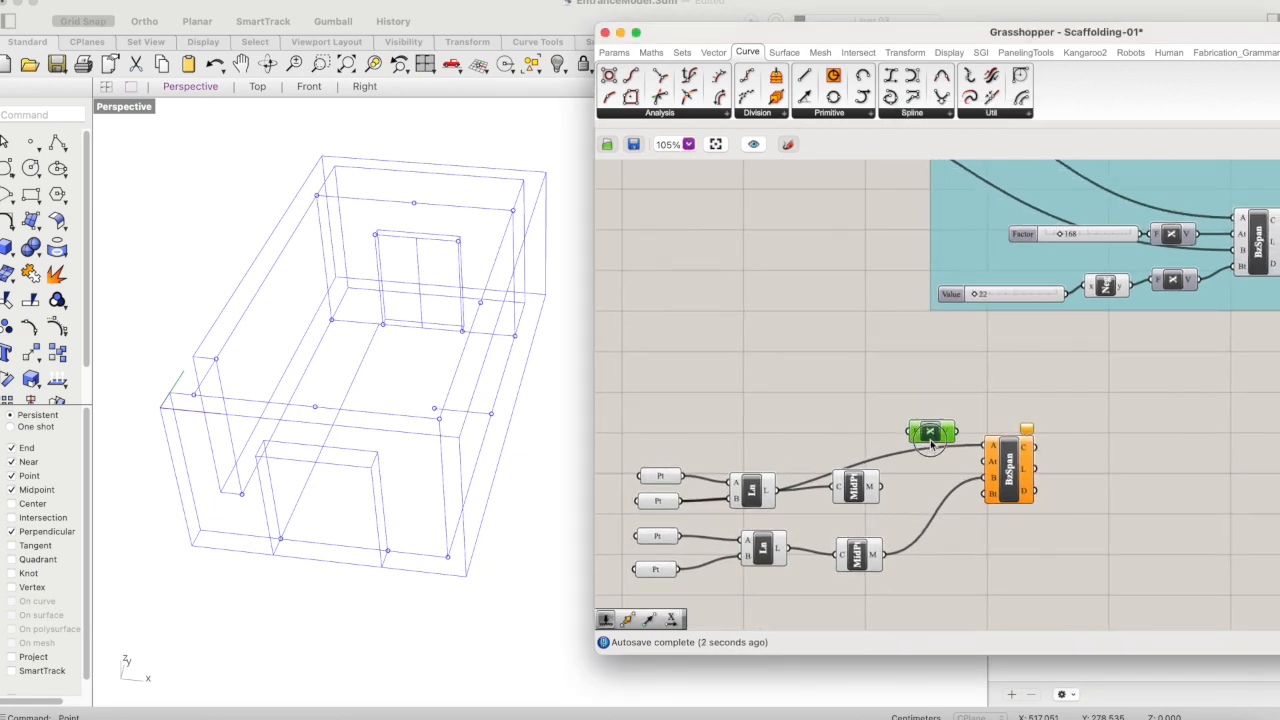
# - Duplicate the 168 Factor slider from the left-side orientation group and place the copy beside the new Unit X component
pyautogui.scroll(1, 981, 384)
pyautogui.hscroll(1, 981, 384)
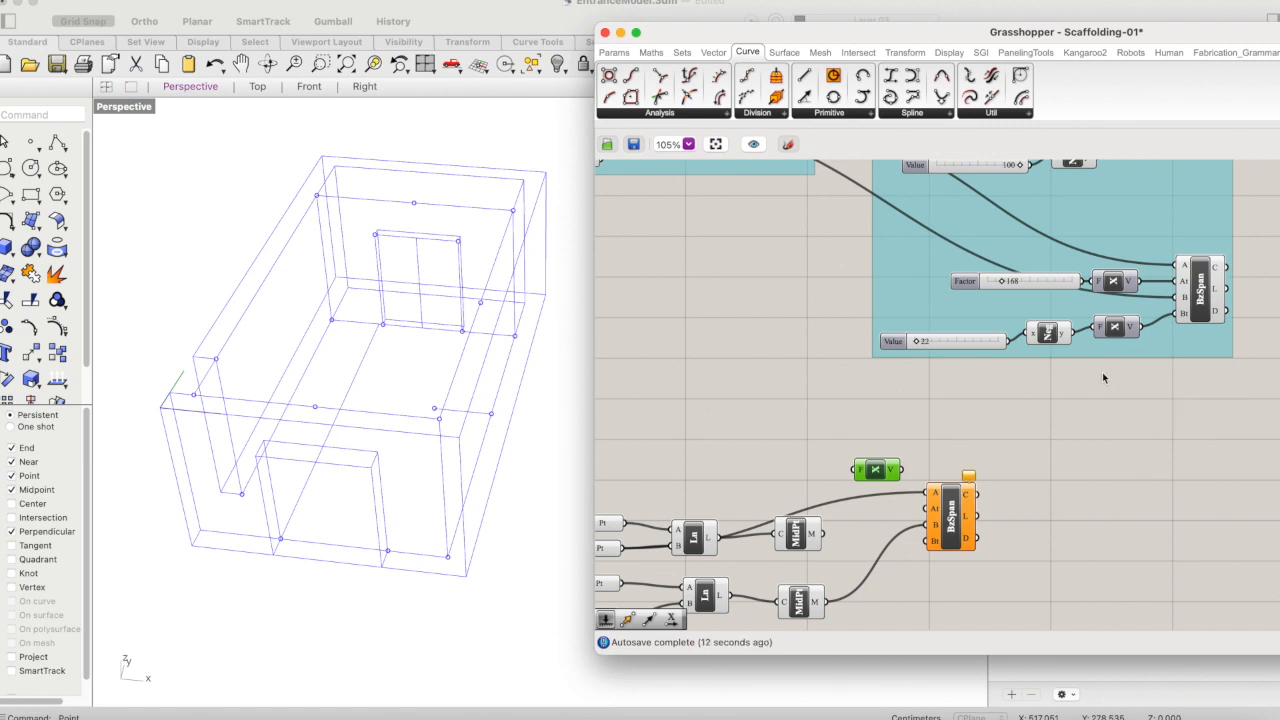
pyautogui.click(1032, 286)
pyautogui.press('super+v')
pyautogui.moveTo(1058, 289); pyautogui.dragTo(668, 633)
pyautogui.scroll(-5, 887, 451)
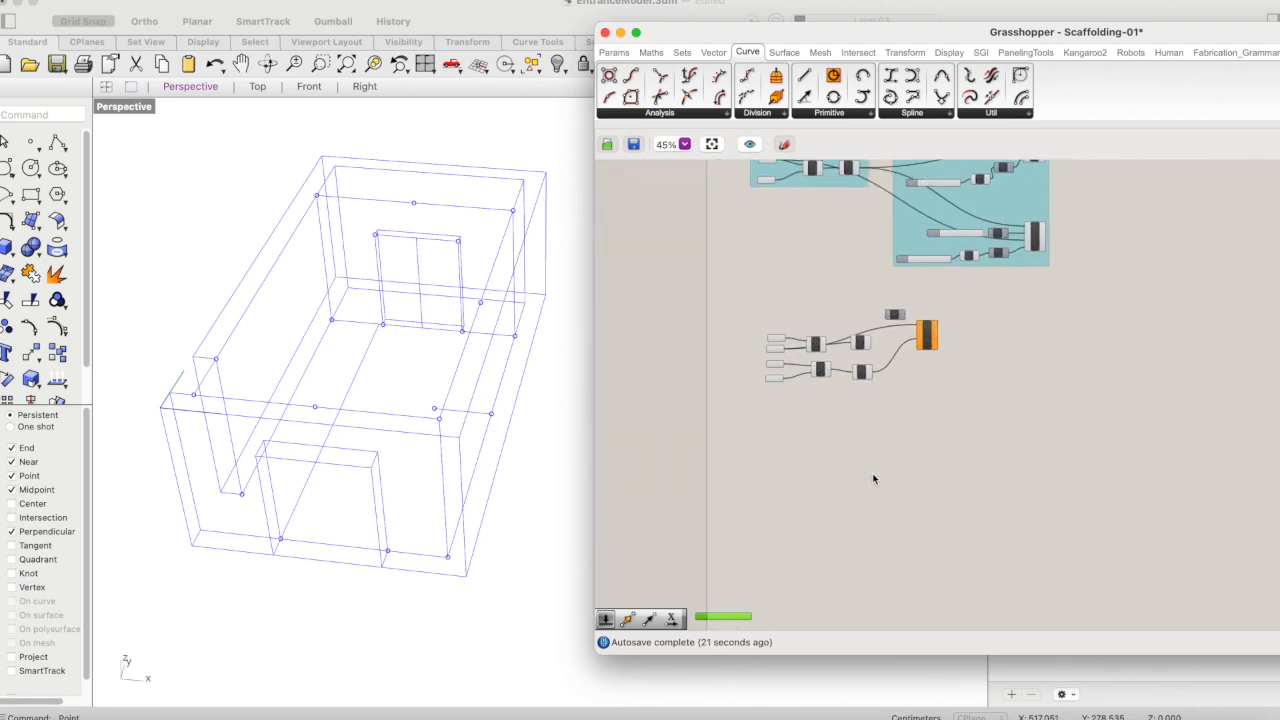
pyautogui.moveTo(727, 616); pyautogui.dragTo(866, 320)
pyautogui.scroll(5, 866, 322)
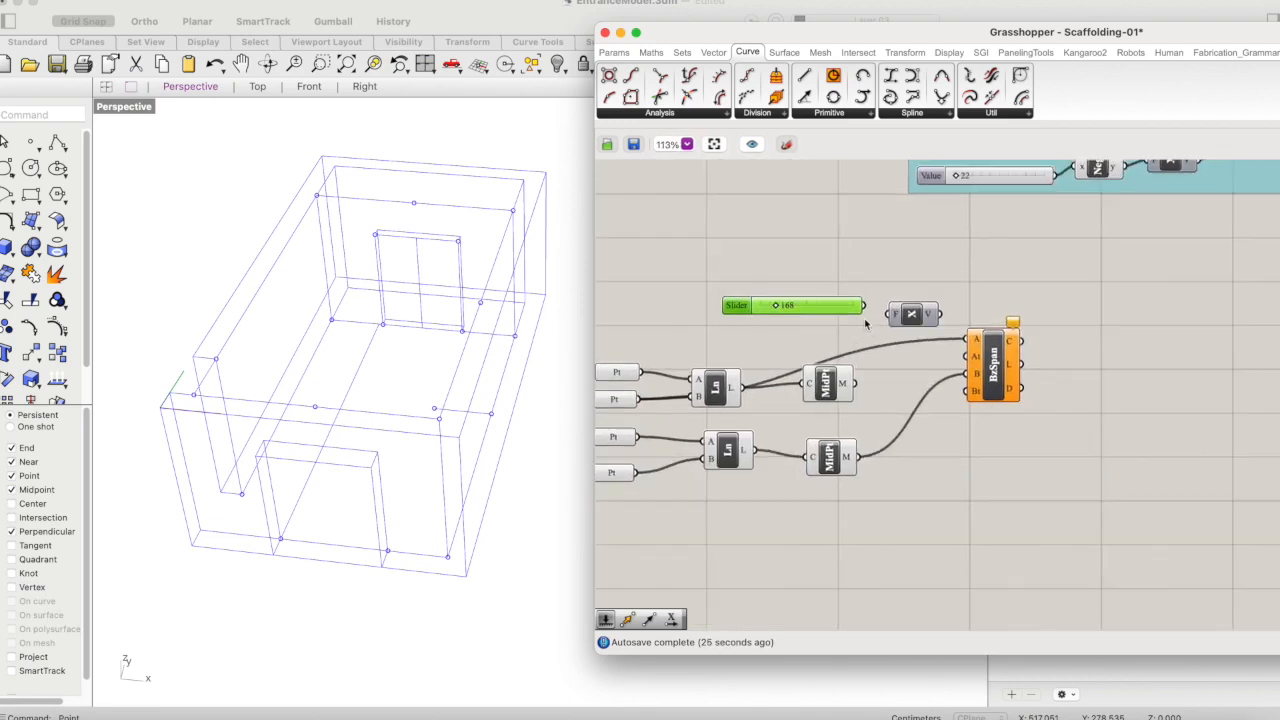
pyautogui.moveTo(866, 322); pyautogui.dragTo(844, 341, button='right')
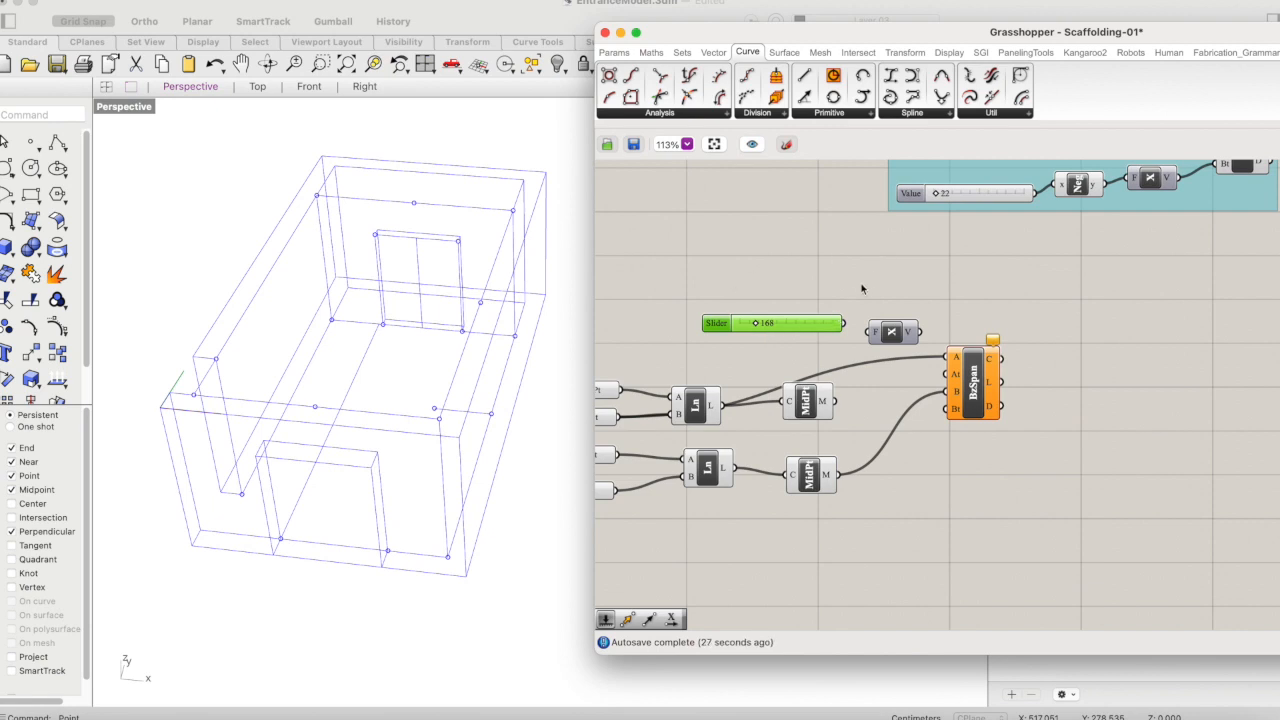
pyautogui.moveTo(893, 330); pyautogui.dragTo(899, 328)
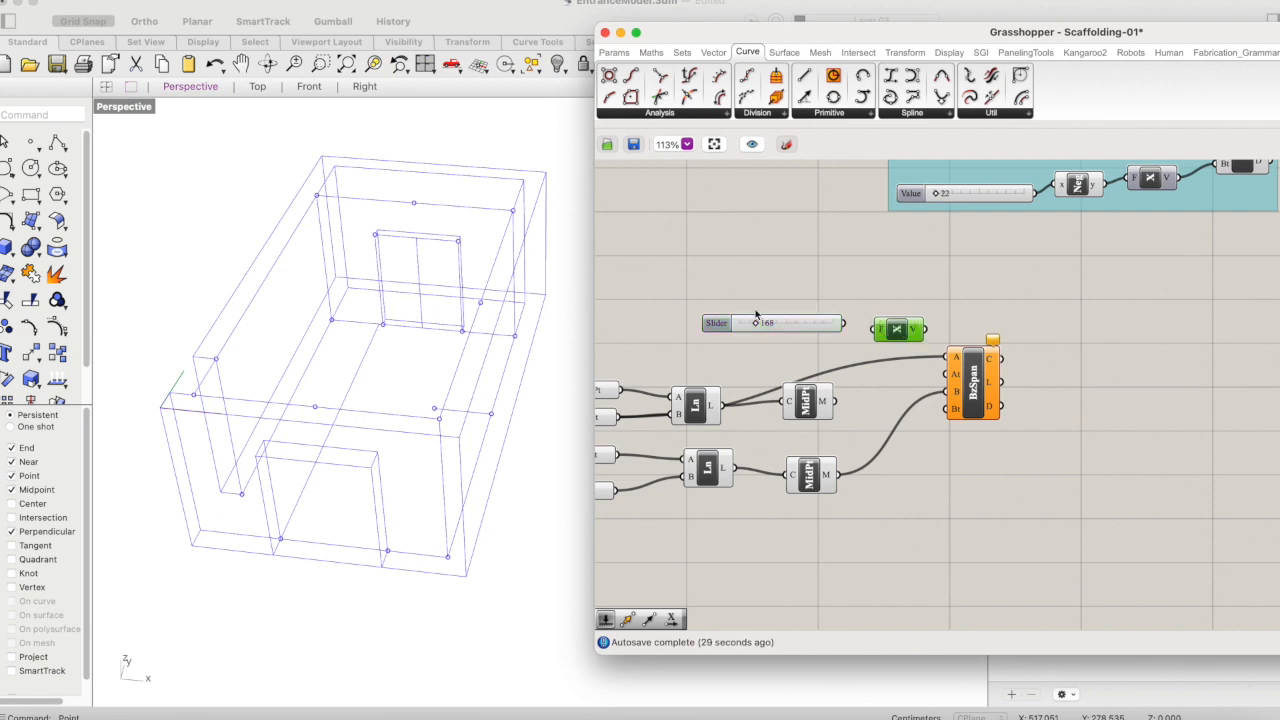
# - Set the copied slider to 40 and wire it through Unit X into the Bezier Span's At input
pyautogui.moveTo(755, 323)
pyautogui.mouseDown()
pyautogui.moveTo(722, 322)
pyautogui.moveTo(851, 320)
pyautogui.moveTo(759, 323)
pyautogui.mouseUp()
pyautogui.click(806, 328)
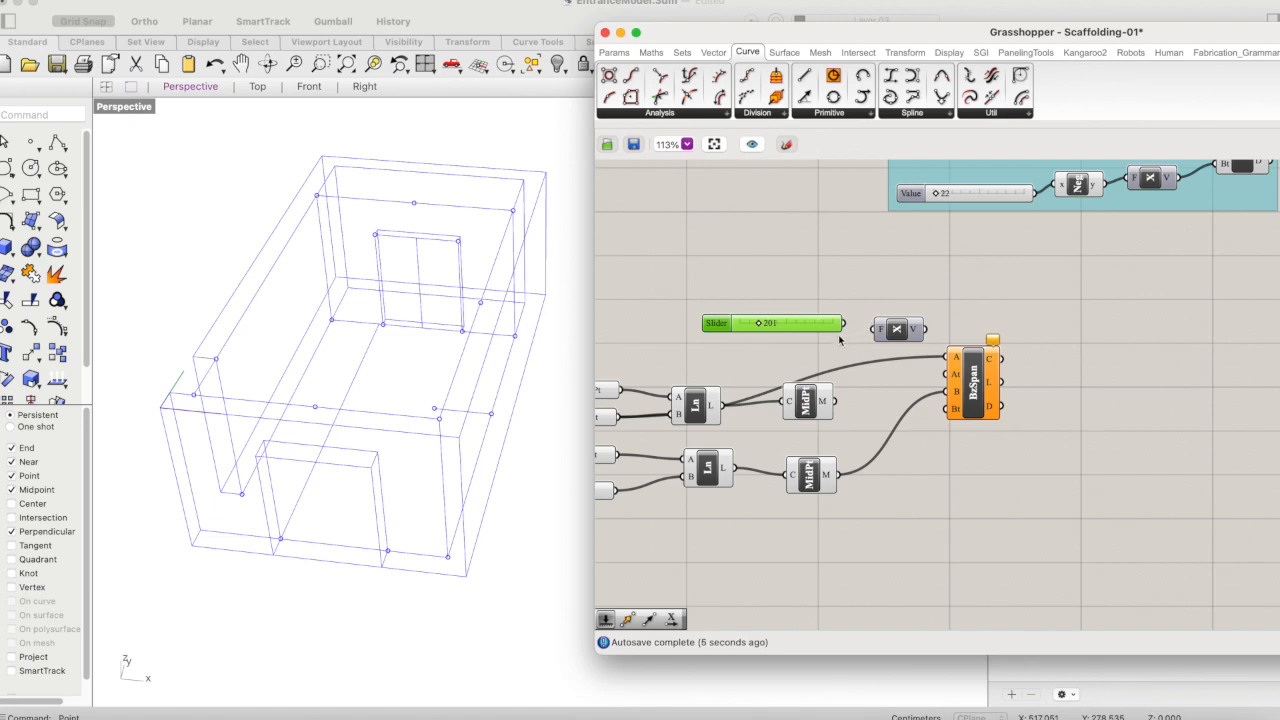
pyautogui.doubleClick(799, 327)
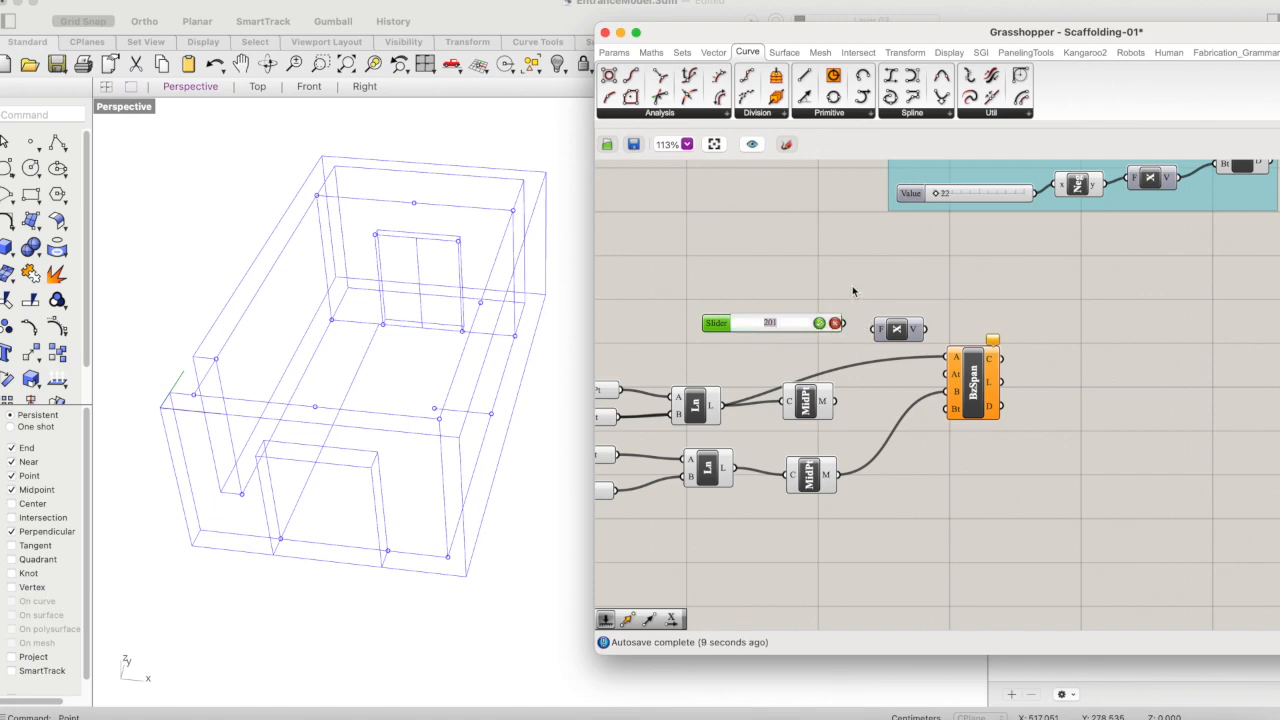
pyautogui.write('4')
pyautogui.press('Return')
pyautogui.moveTo(845, 324); pyautogui.dragTo(947, 373)
# - Move the Bezier Span farther from the Curve Middle components and shift the Factor slider and Unit X pair toward it
pyautogui.click(912, 334)
pyautogui.click(817, 332)
pyautogui.keyDown('shift'); pyautogui.click(905, 333); pyautogui.keyUp('shift')
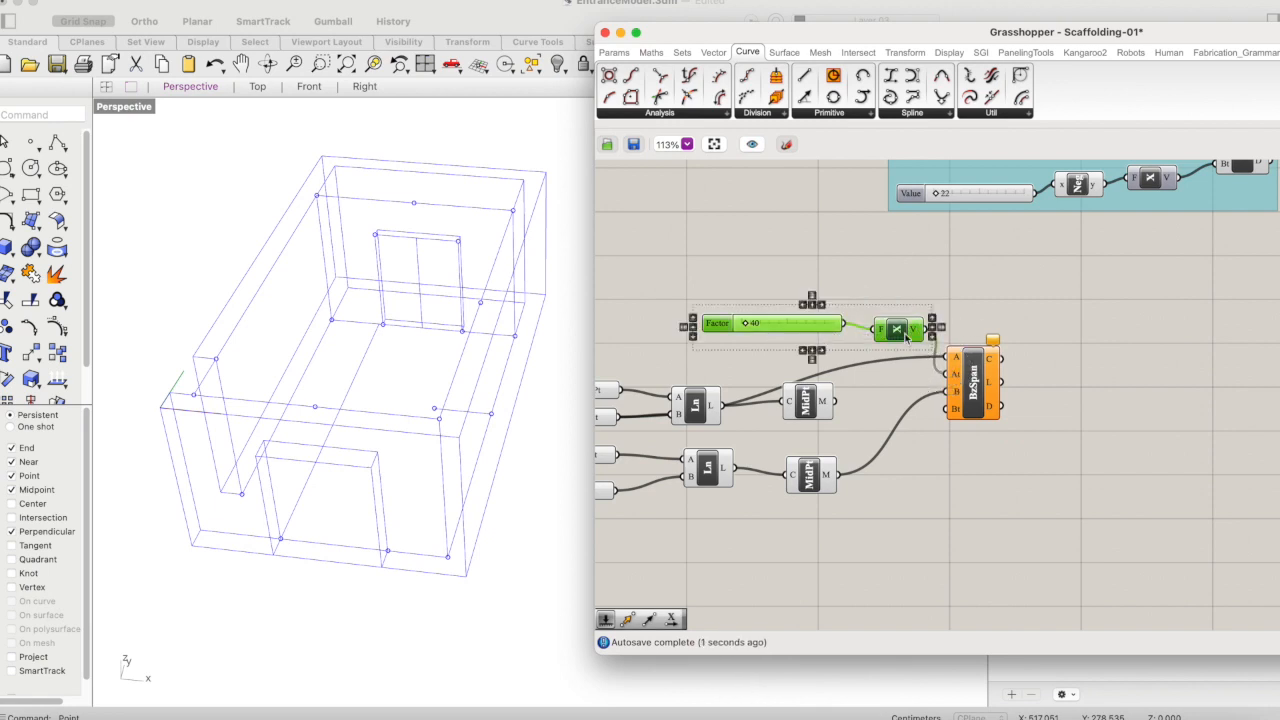
pyautogui.moveTo(972, 388); pyautogui.dragTo(1132, 370)
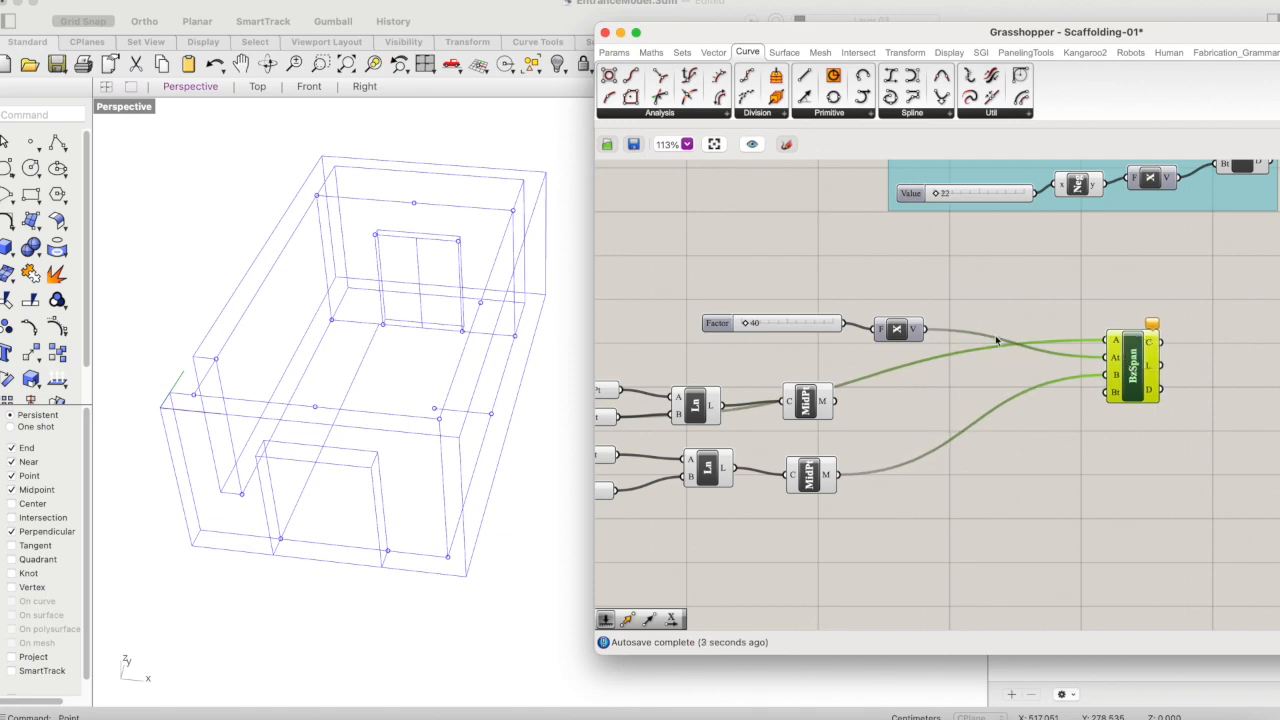
pyautogui.click(820, 322)
pyautogui.keyDown('shift'); pyautogui.click(897, 329); pyautogui.keyUp('shift')
pyautogui.moveTo(897, 329); pyautogui.dragTo(941, 342)
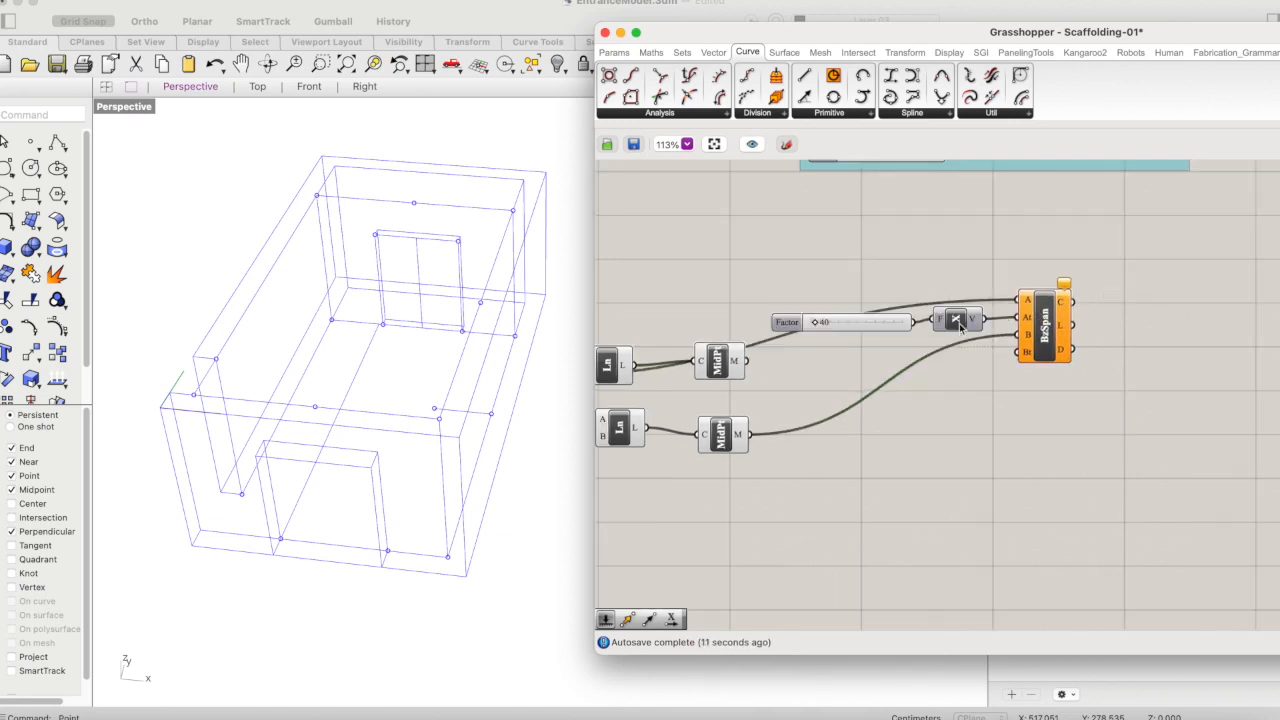
# - Duplicate the Factor slider and Unit X pair and place the copy directly below the original
pyautogui.click(959, 324)
pyautogui.keyDown('shift'); pyautogui.click(861, 324); pyautogui.keyUp('shift')
pyautogui.press('super+v')
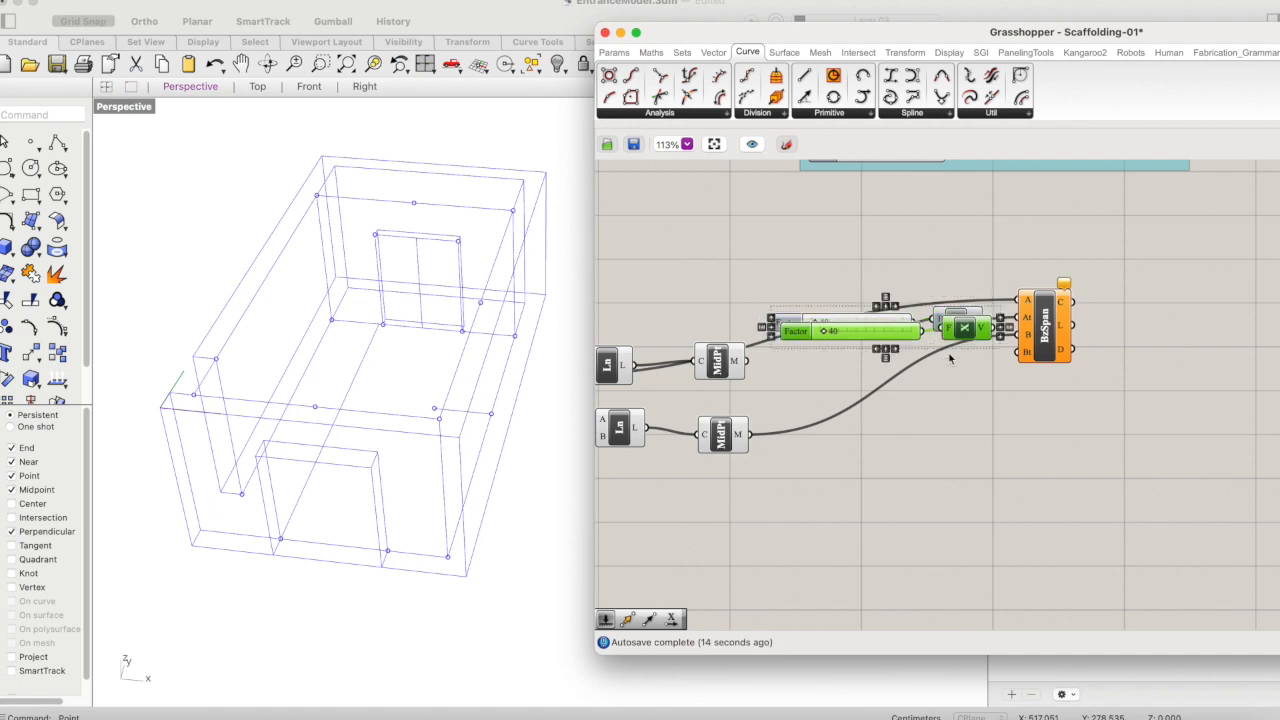
pyautogui.moveTo(967, 360); pyautogui.dragTo(967, 422)
# - Add a Negative component between the second slider and its Unit X, and connect that Unit X to the Bezier Span's Bt input
pyautogui.click(967, 498)
pyautogui.doubleClick(967, 497)
pyautogui.write('neg')
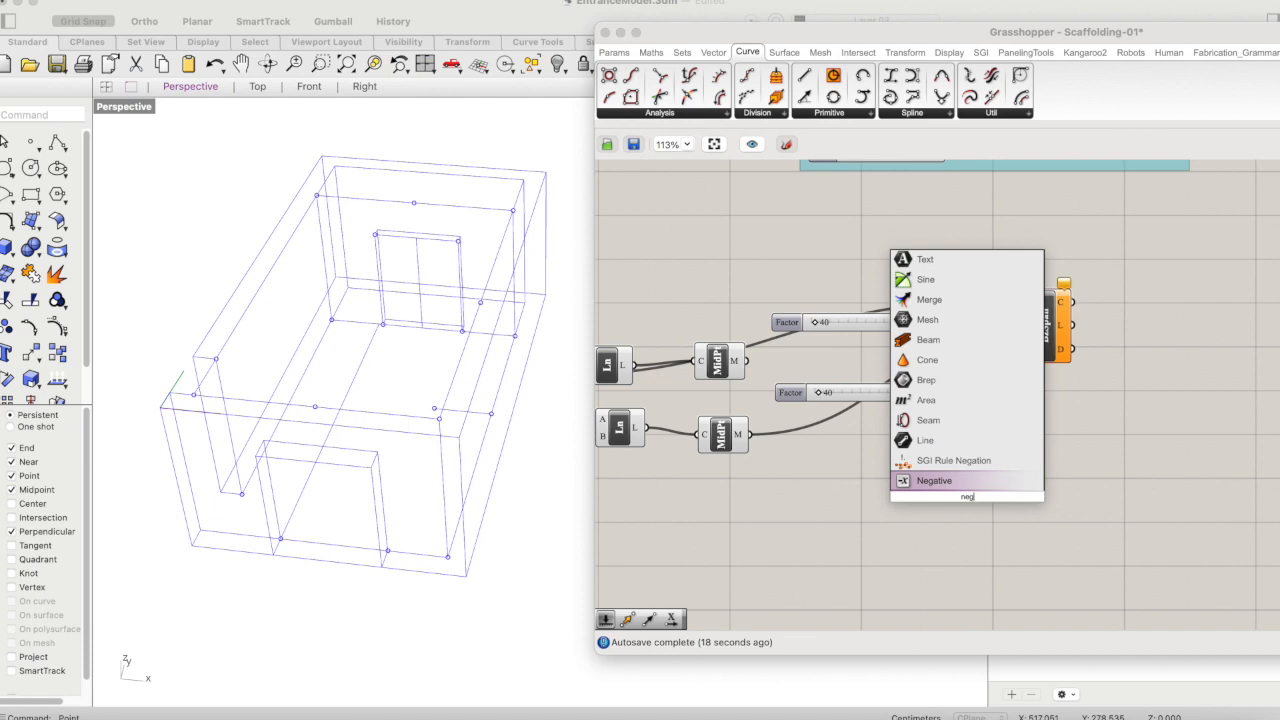
pyautogui.press('Return')
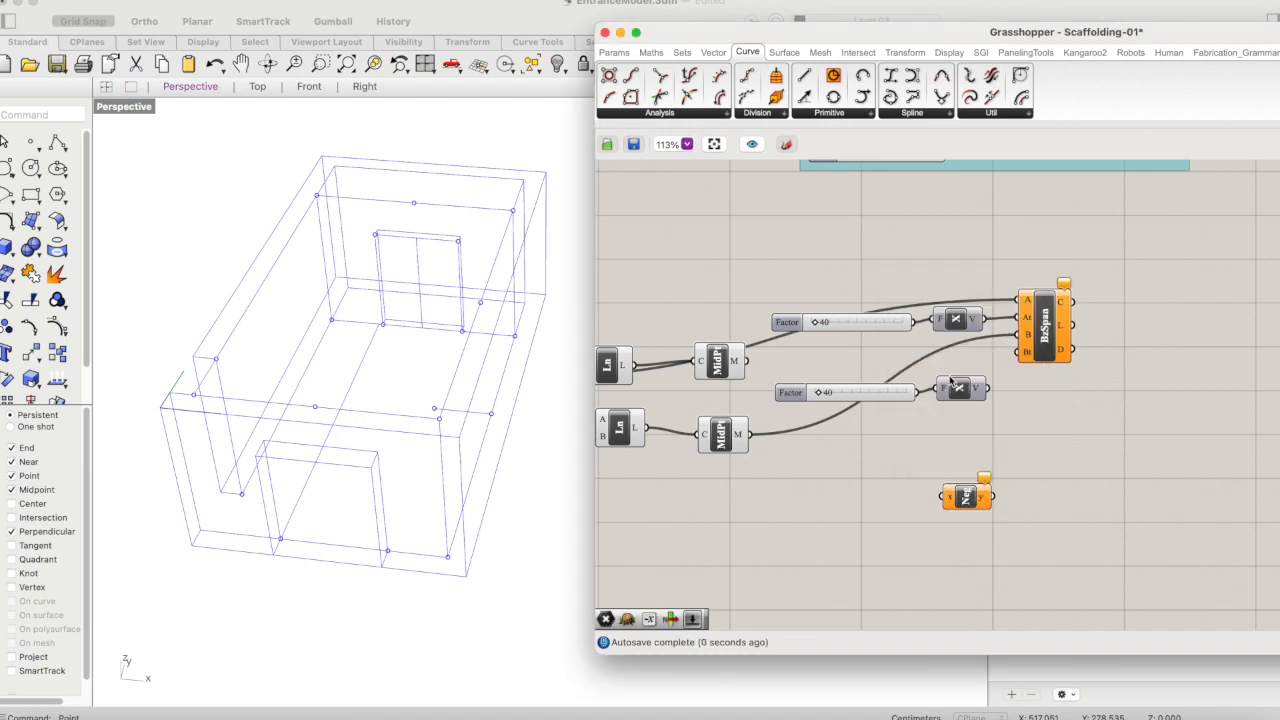
pyautogui.moveTo(917, 392); pyautogui.dragTo(971, 398)
pyautogui.moveTo(975, 500); pyautogui.dragTo(945, 416)
pyautogui.click(985, 480)
pyautogui.moveTo(1006, 389); pyautogui.dragTo(1024, 356)
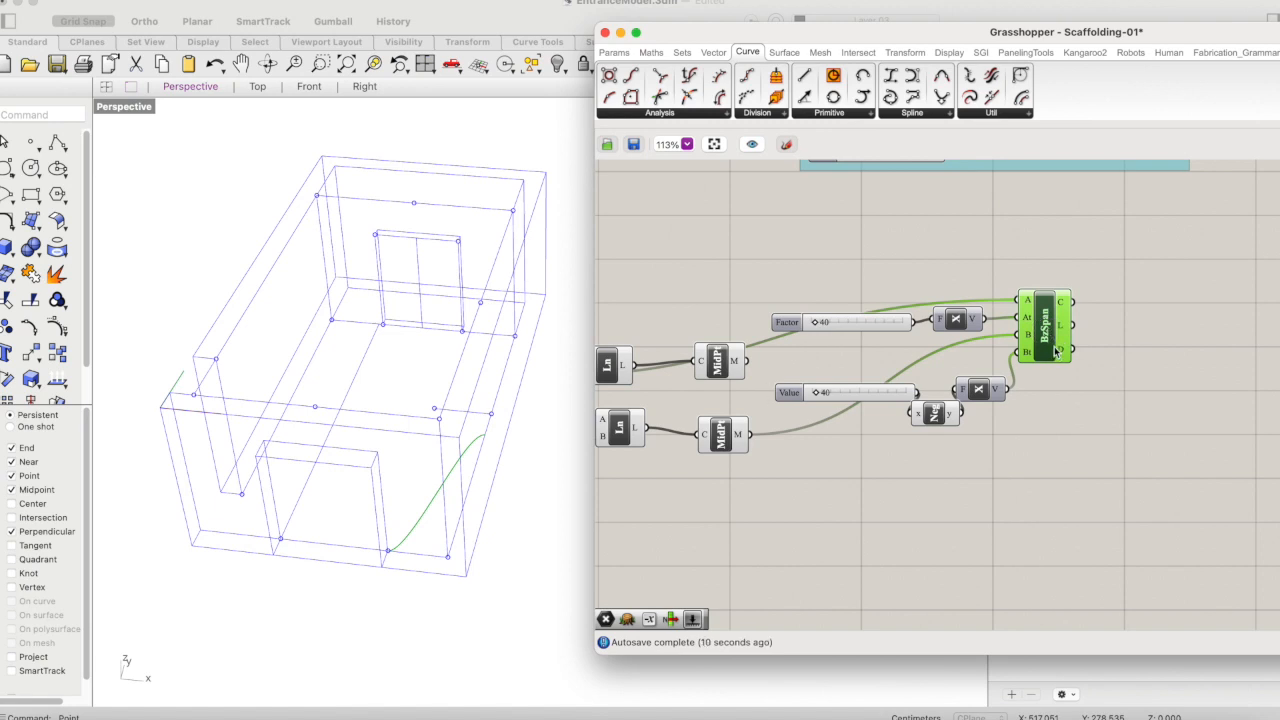
# - Examine the curves of both left-side Bezier Spans and the new ungrouped Bezier Span in the perspective view
pyautogui.scroll(-2, 1057, 352)
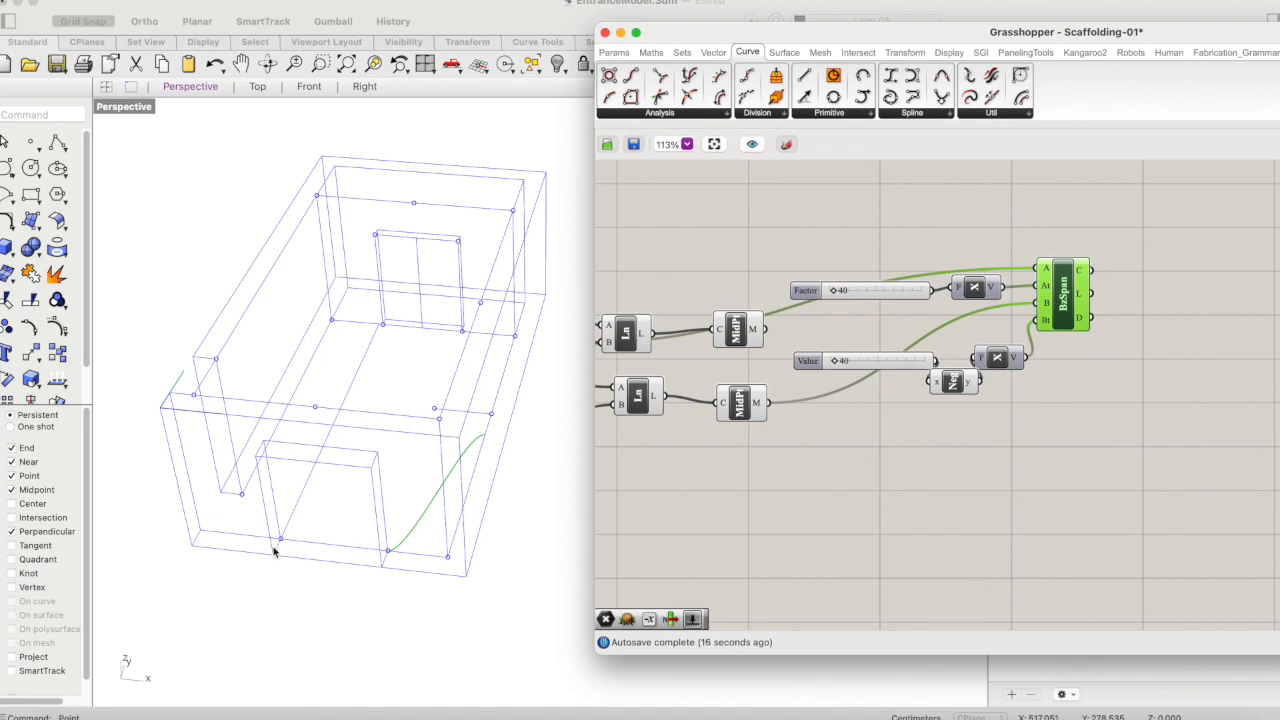
pyautogui.scroll(-5, 857, 483)
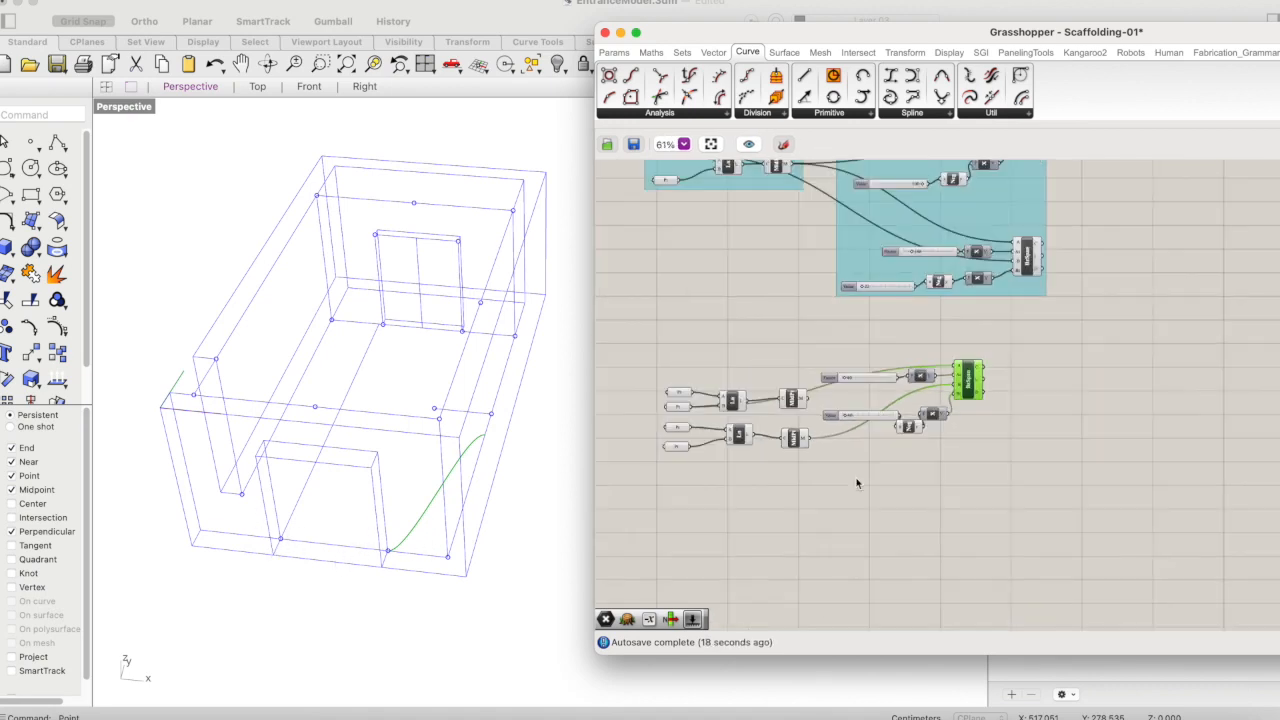
pyautogui.click(1022, 210)
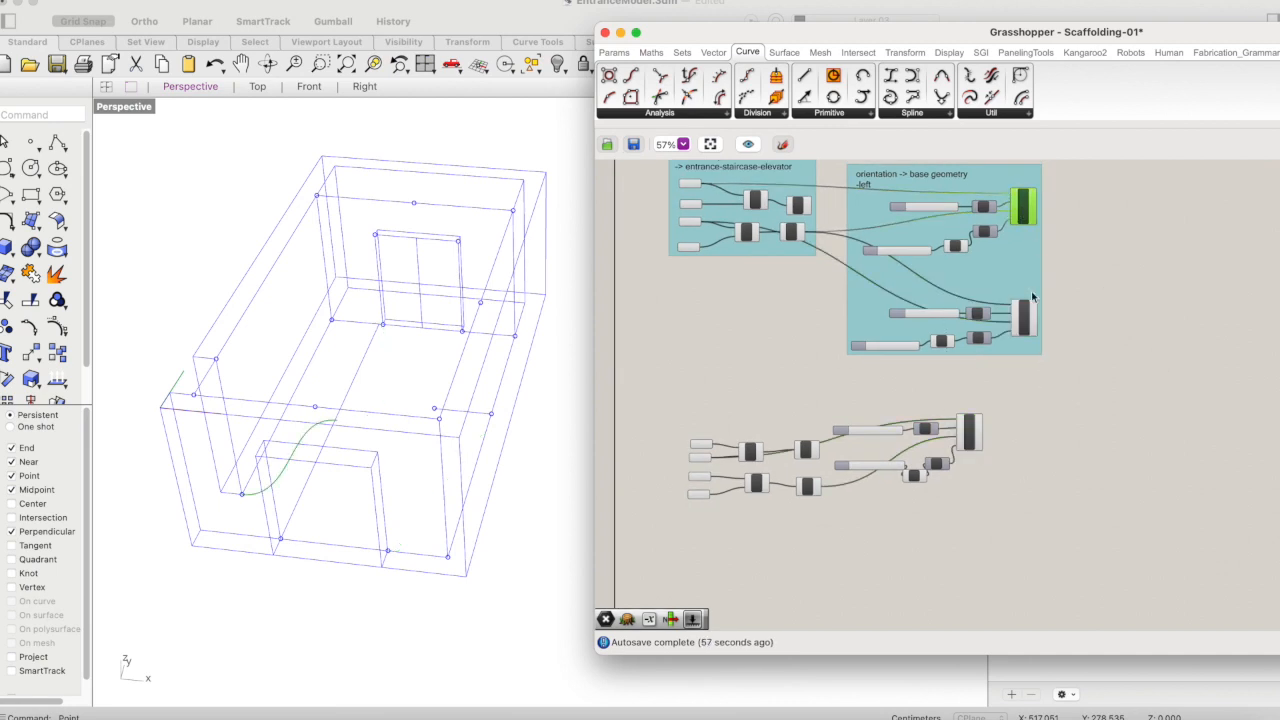
pyautogui.moveTo(1098, 238); pyautogui.dragTo(1071, 261, button='right')
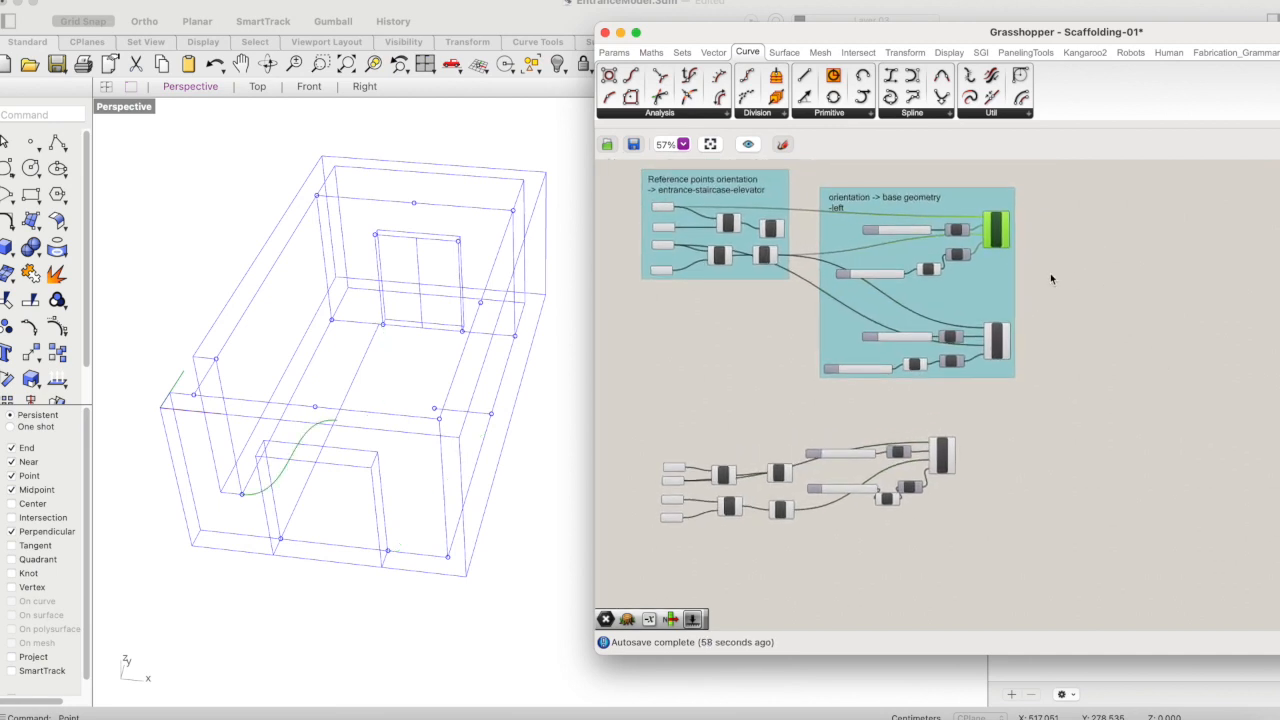
pyautogui.keyDown('shift'); pyautogui.click(999, 340); pyautogui.keyUp('shift')
pyautogui.moveTo(938, 525); pyautogui.dragTo(980, 489, button='right')
pyautogui.scroll(3, 981, 465)
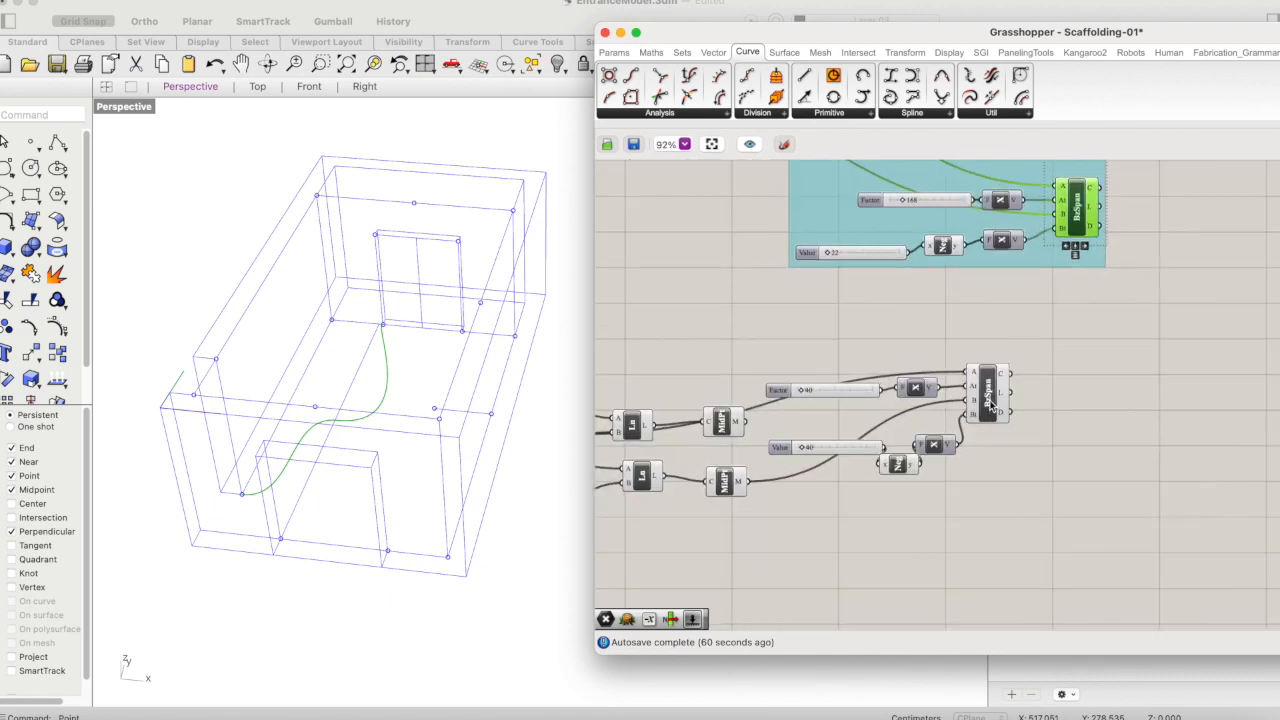
pyautogui.keyDown('shift'); pyautogui.click(993, 408); pyautogui.keyUp('shift')
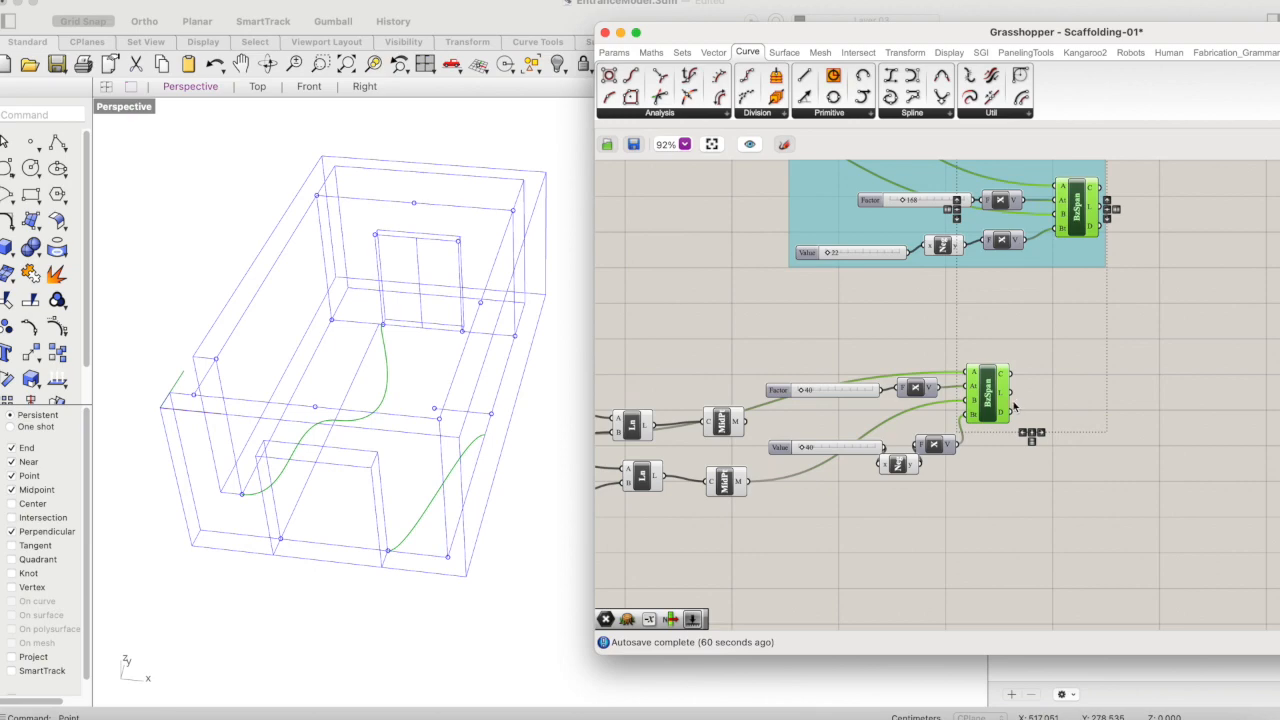
pyautogui.scroll(-2, 1015, 470)
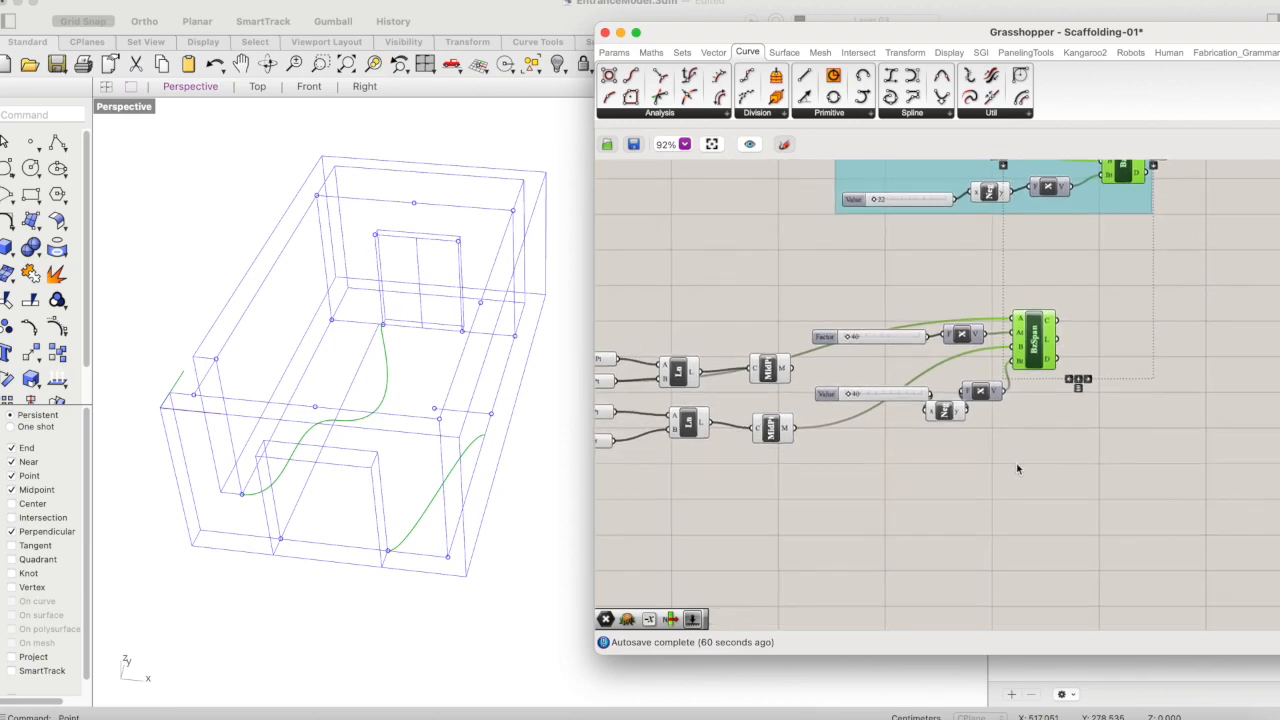
pyautogui.scroll(1, 1018, 468)
pyautogui.click(1074, 457)
# - Try to duplicate the ungrouped Bezier Span with its sliders, Unit X and Negative components below the original
pyautogui.moveTo(1087, 325); pyautogui.dragTo(842, 448)
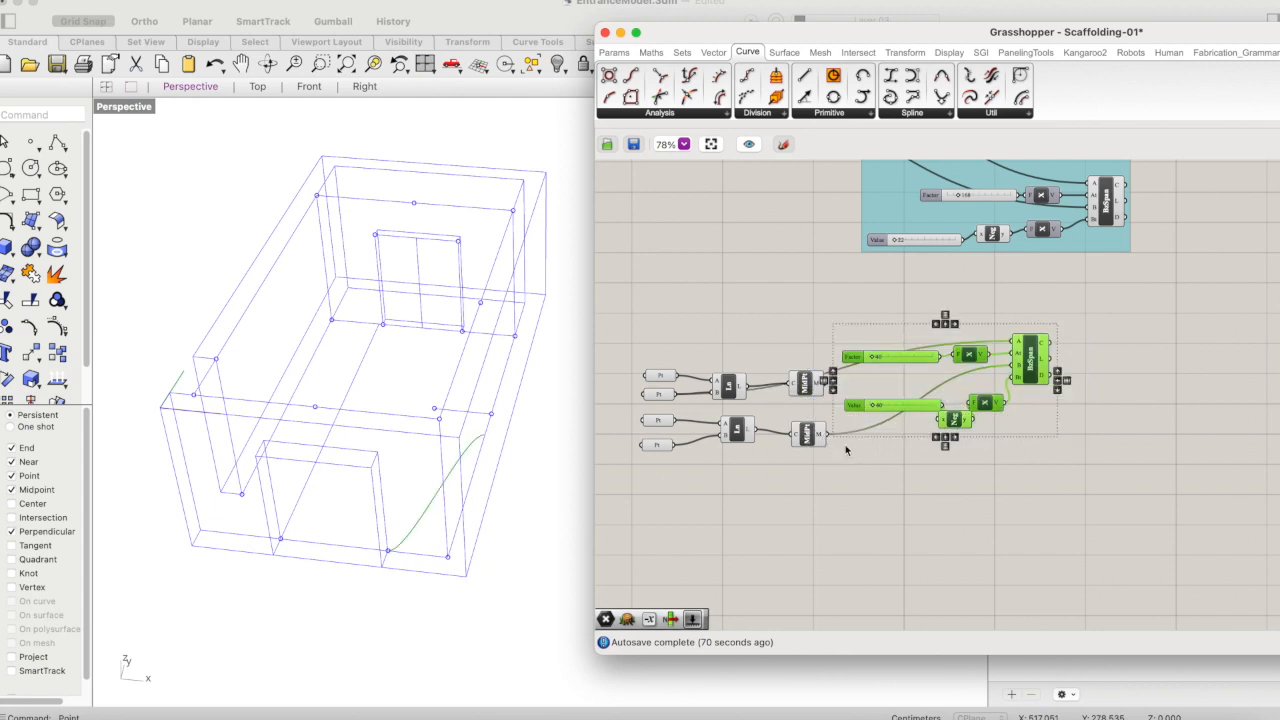
pyautogui.press('super+c')
pyautogui.press('super+v')
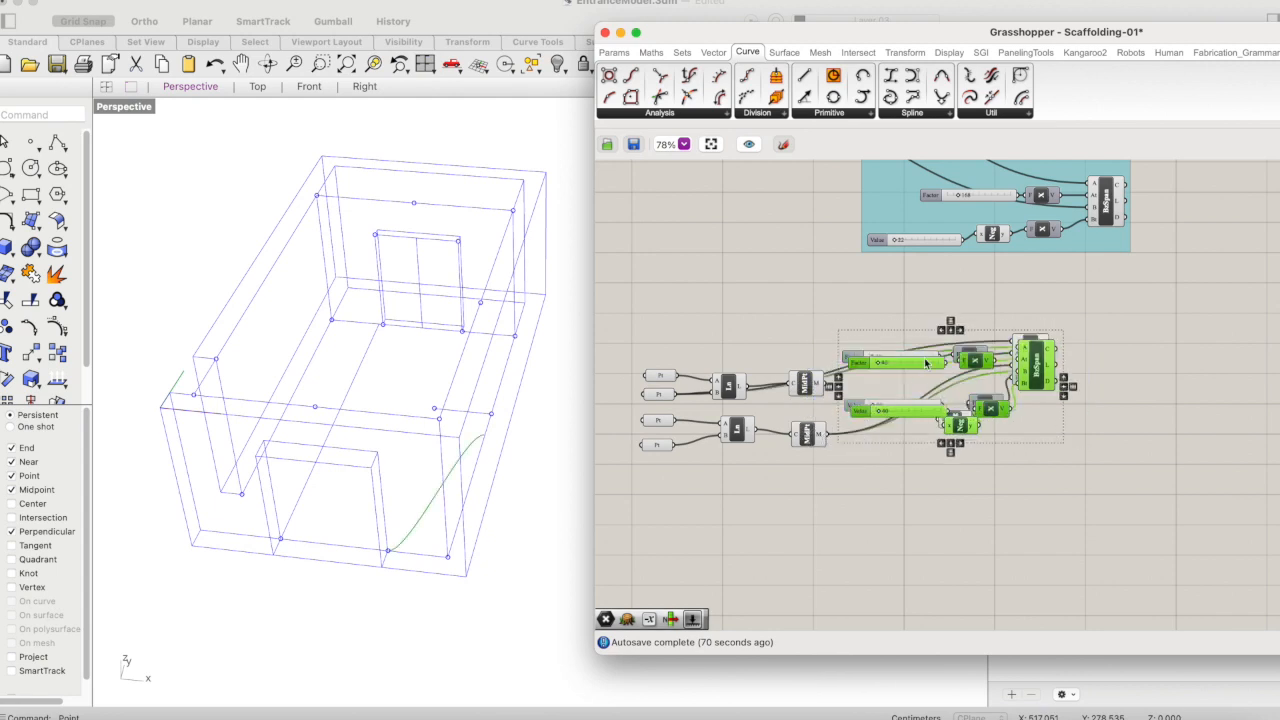
pyautogui.moveTo(1030, 363); pyautogui.dragTo(1035, 486)
pyautogui.scroll(-5, 1066, 449)
pyautogui.moveTo(1102, 438); pyautogui.dragTo(1118, 433, button='right')
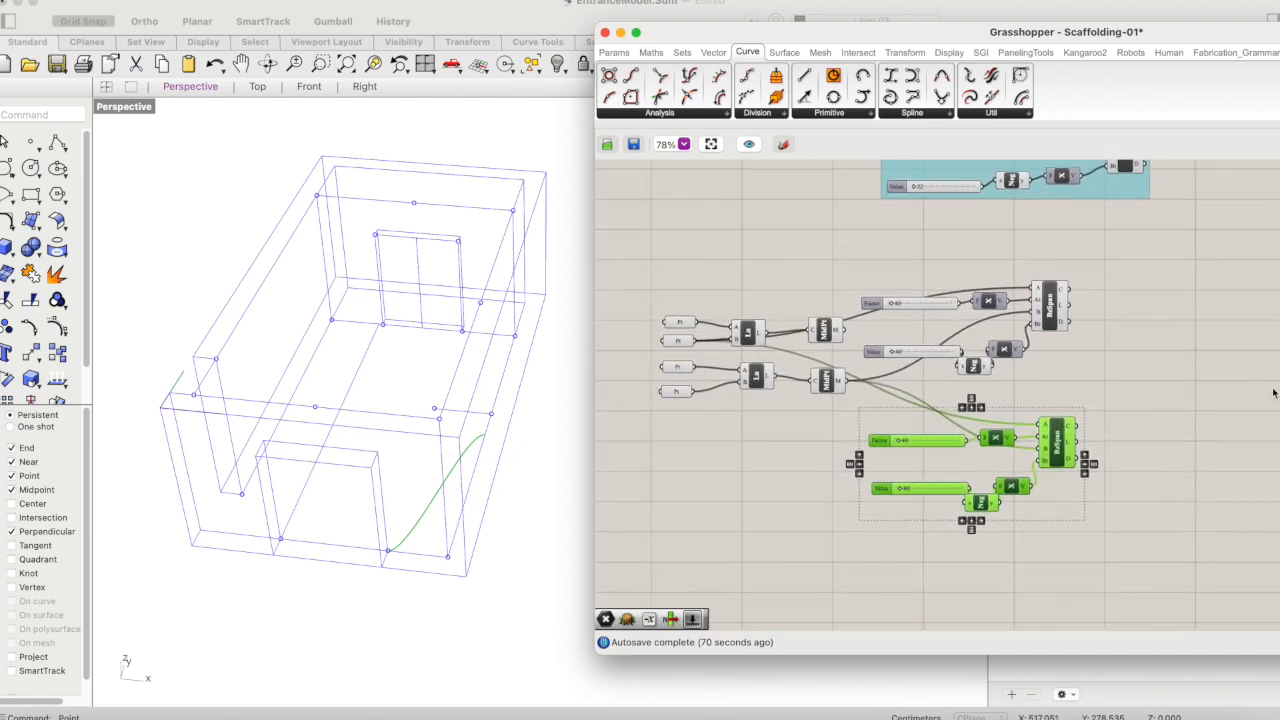
pyautogui.click(1115, 407)
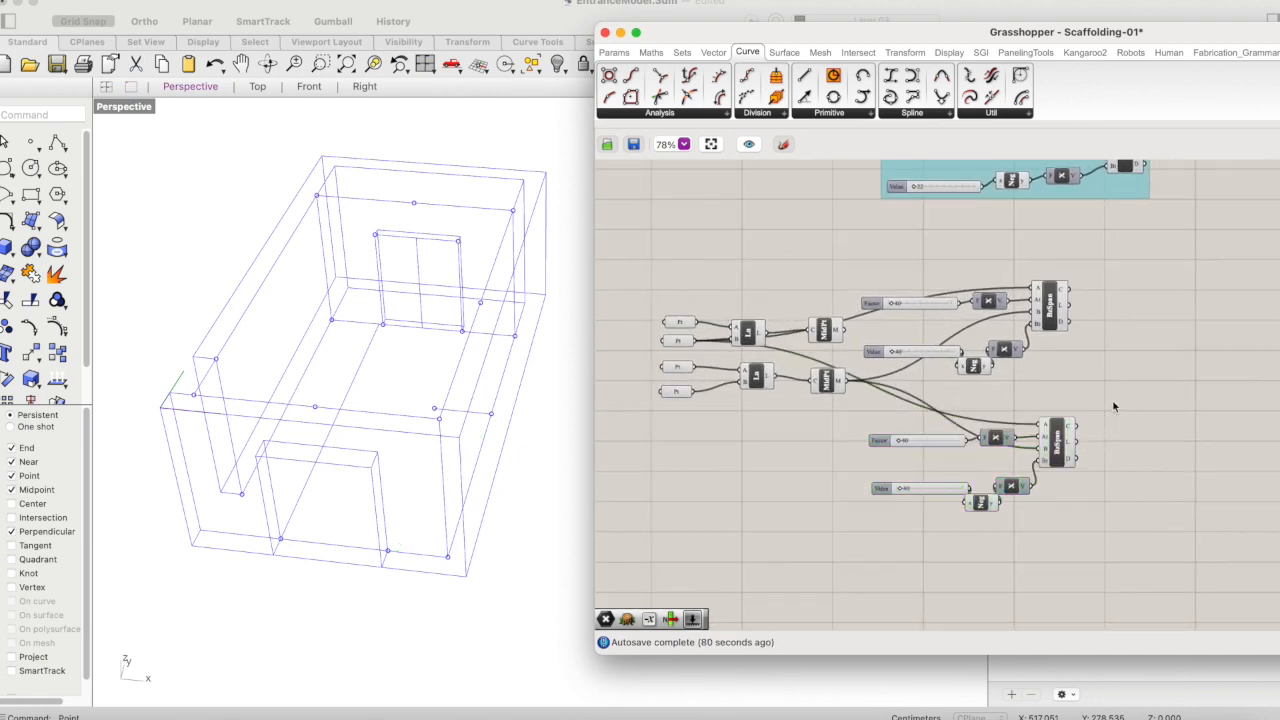
# - Copy the Bezier Span with its two sliders, Unit X components and Negative, and place the copy below the original set
pyautogui.click(679, 322)
pyautogui.click(826, 330)
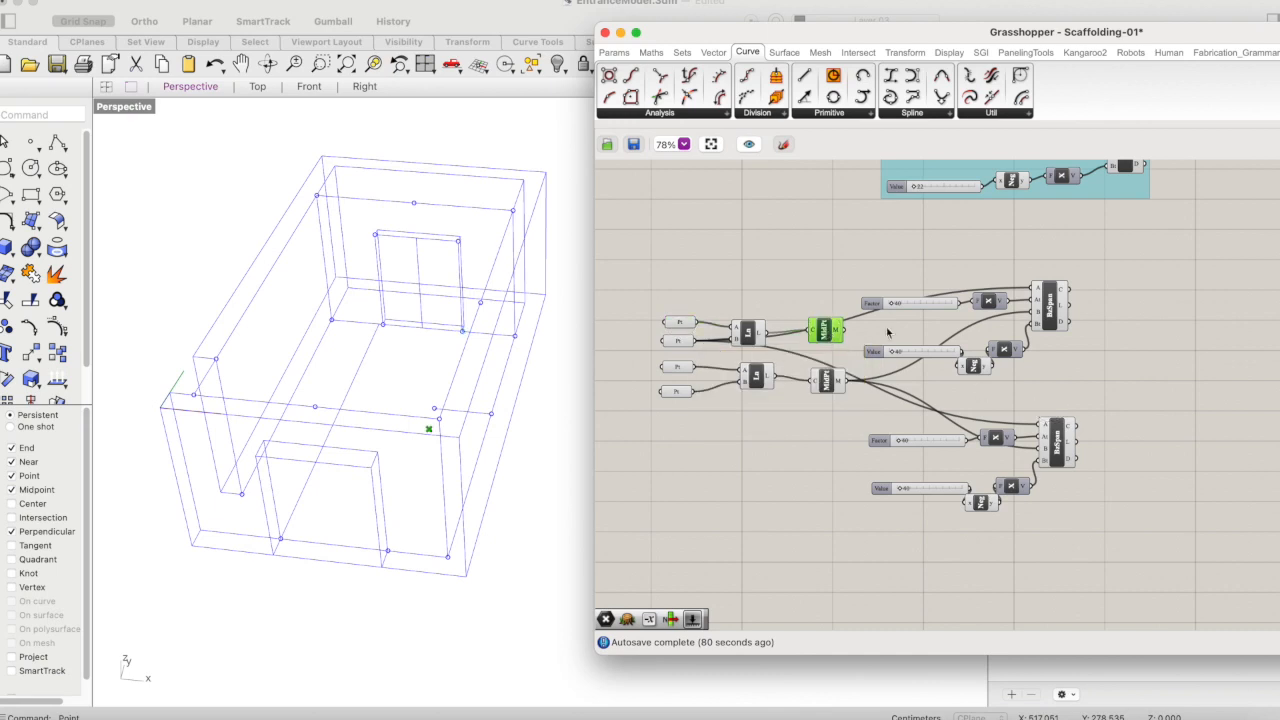
pyautogui.click(1057, 310)
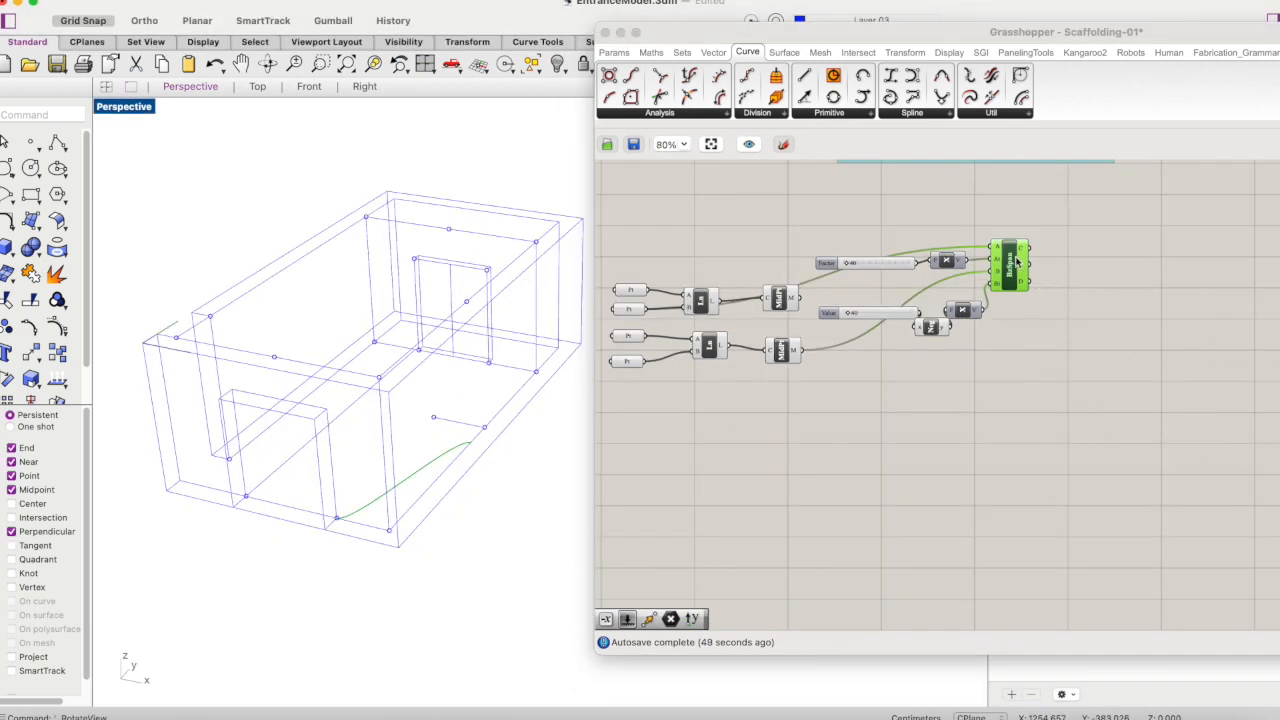
pyautogui.click(1017, 262)
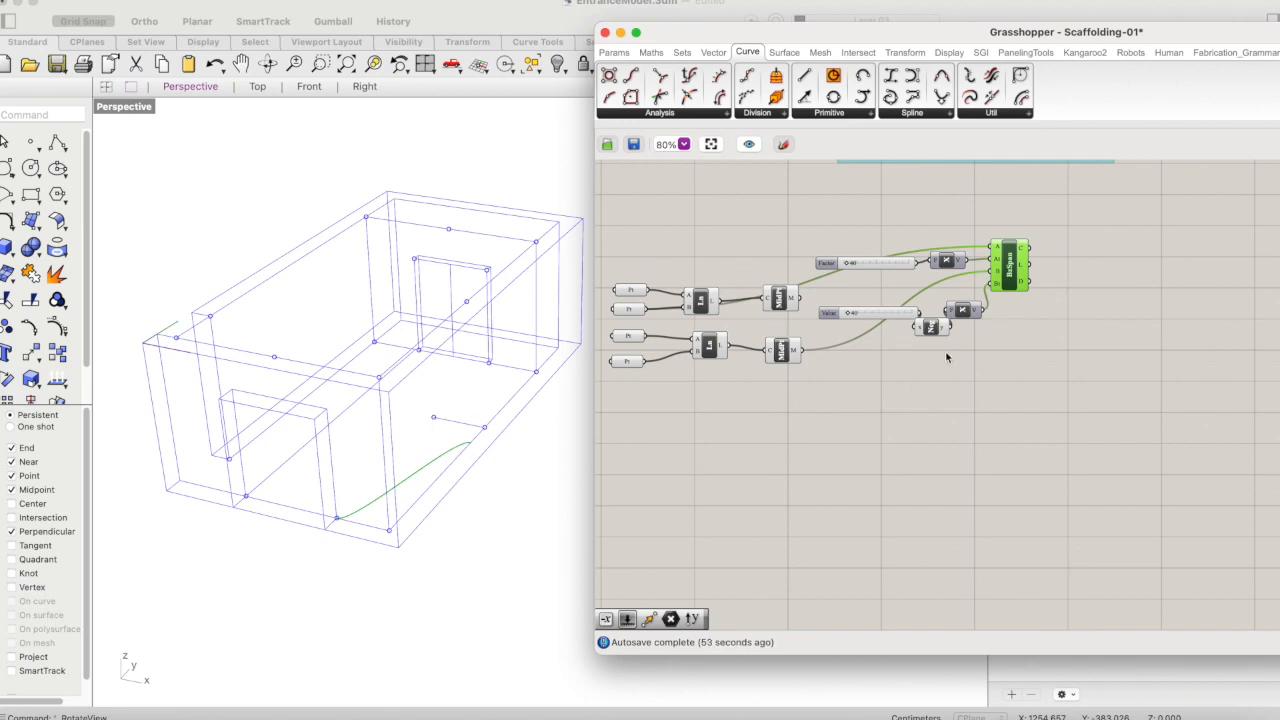
pyautogui.moveTo(1042, 217); pyautogui.dragTo(806, 352)
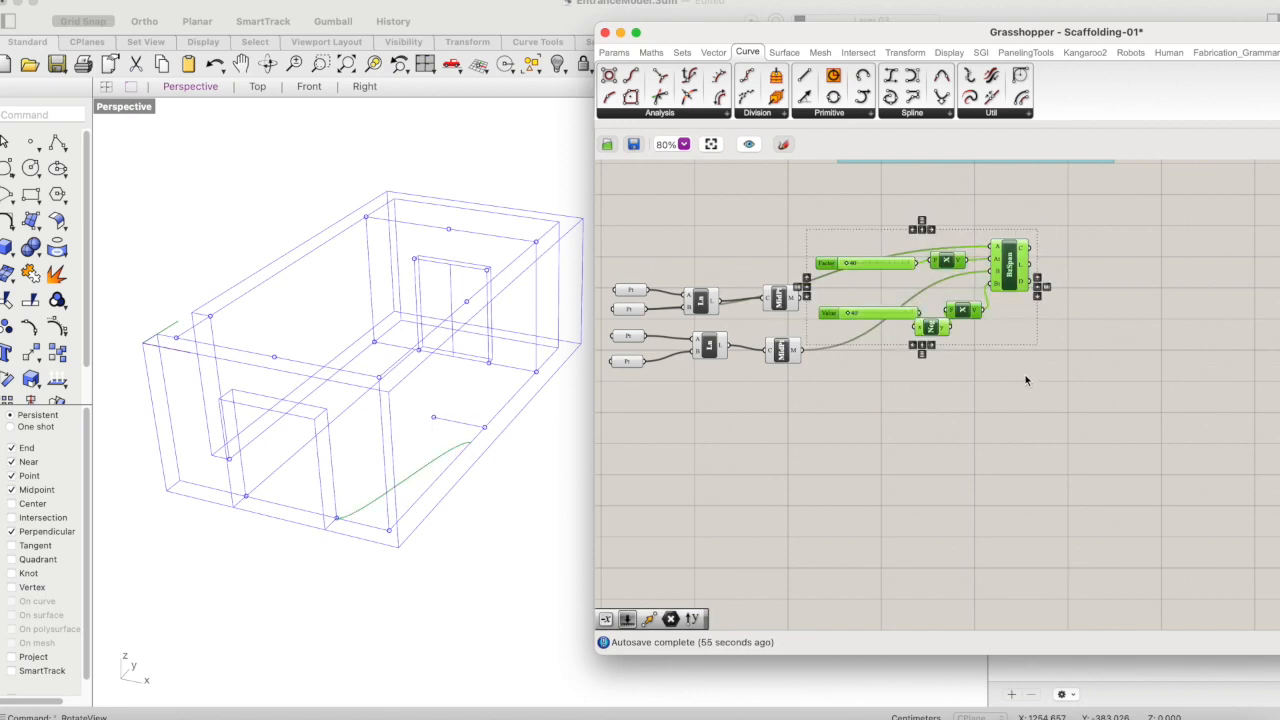
pyautogui.press('super+v')
pyautogui.moveTo(1009, 272); pyautogui.dragTo(1007, 416)
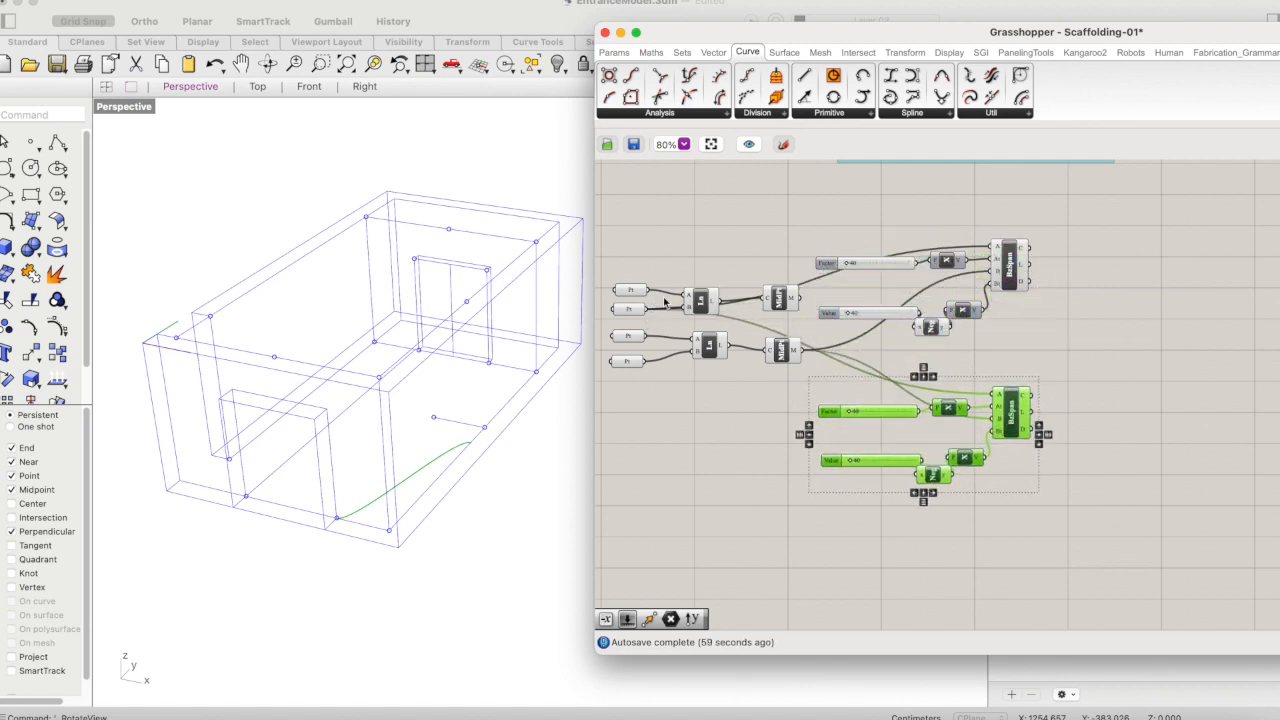
# - Raise the upper Curve Middle slightly and connect the lower Curve Middle's output to the copied Bezier Span's A input
pyautogui.moveTo(785, 303); pyautogui.dragTo(787, 286)
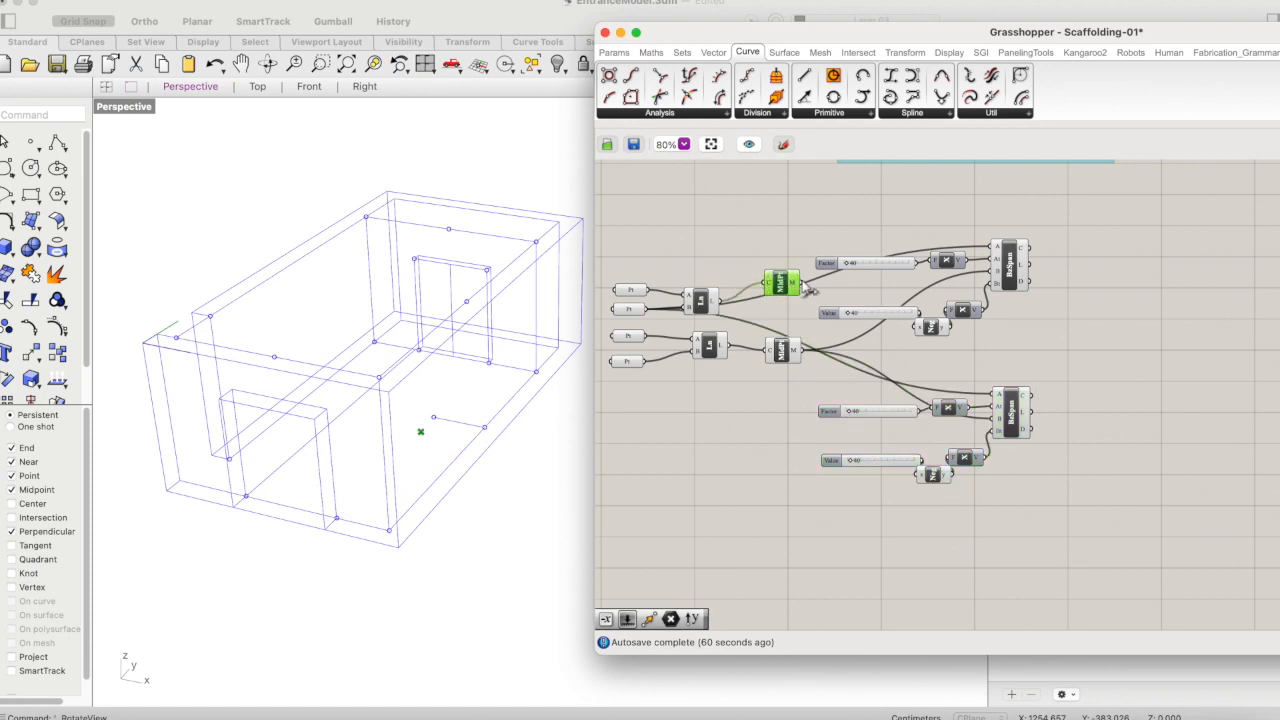
pyautogui.click(784, 352)
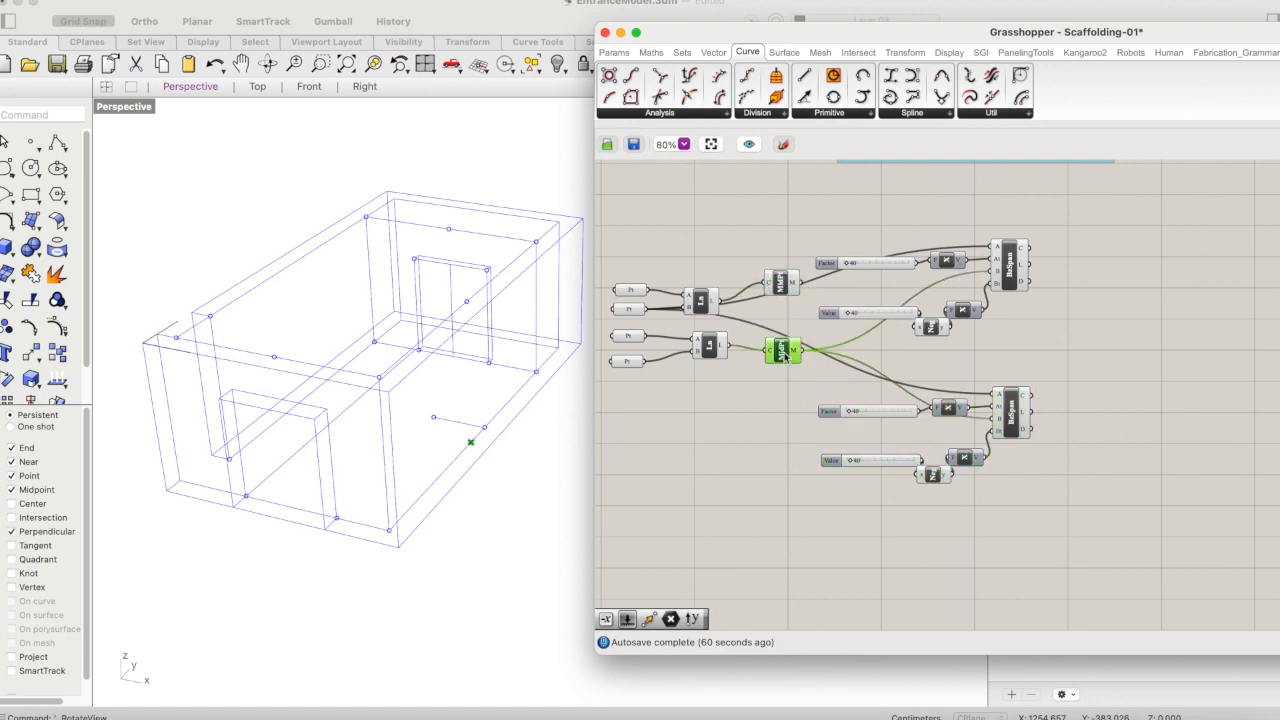
pyautogui.moveTo(801, 351); pyautogui.dragTo(1008, 397)
pyautogui.click(1012, 406)
pyautogui.click(1065, 367)
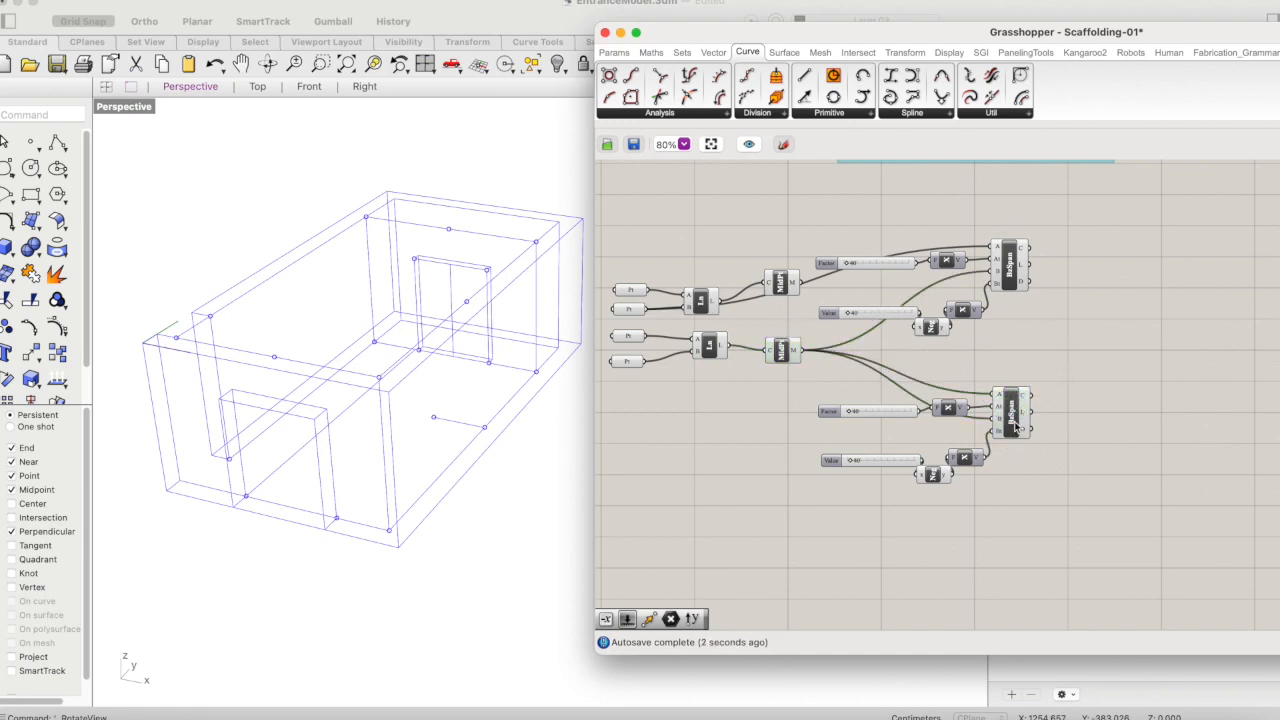
pyautogui.click(1013, 285)
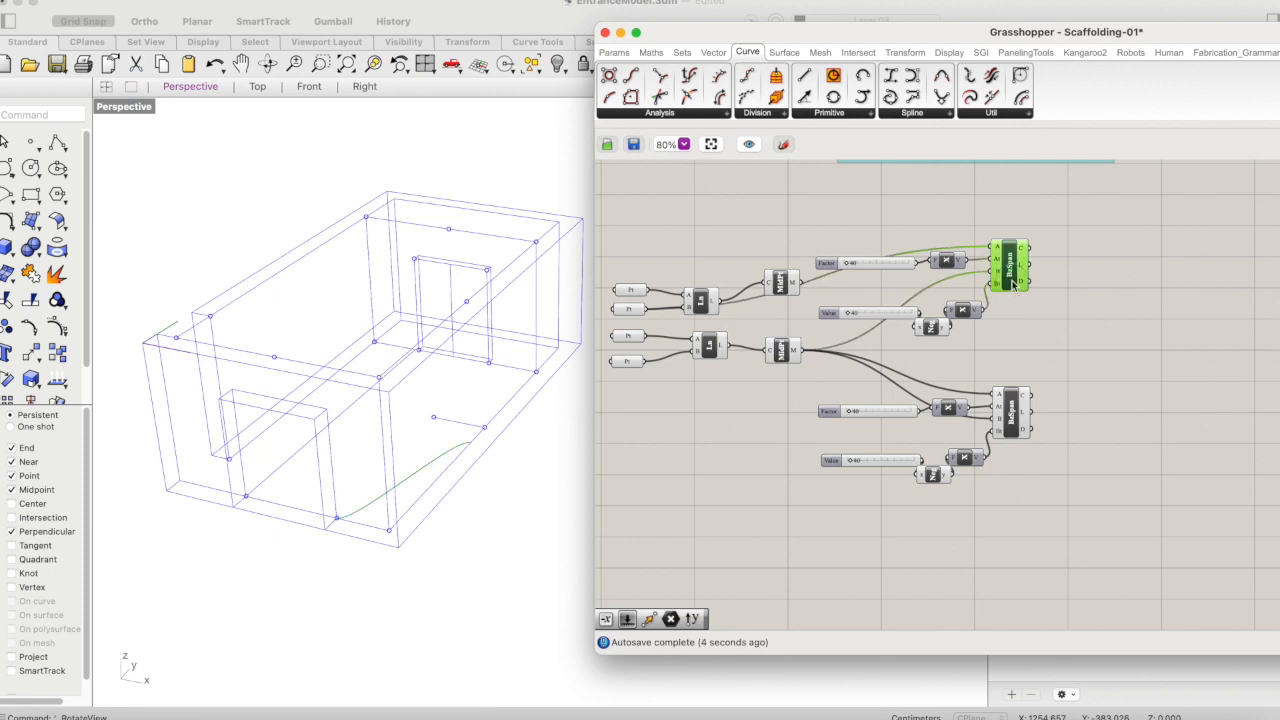
pyautogui.click(1012, 410)
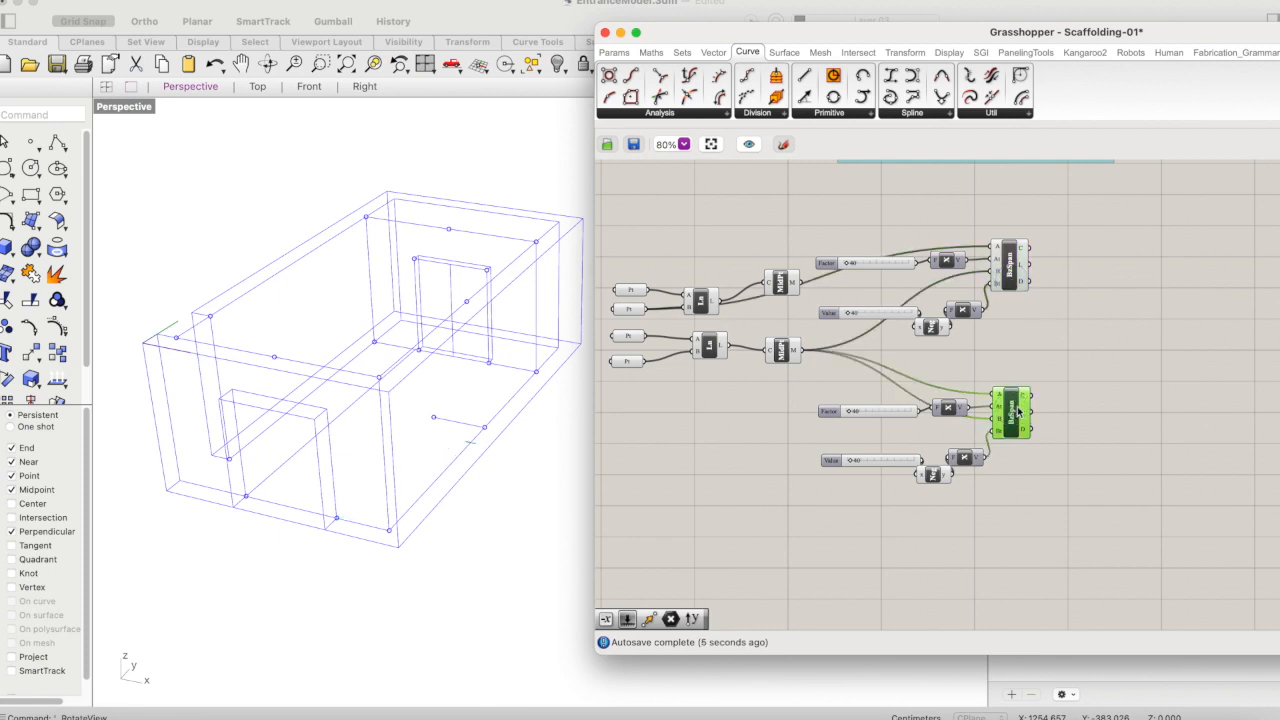
# - Identify the Point parameter at the far doorway's base corner and connect it to the copied Bezier Span's B input
pyautogui.click(628, 363)
pyautogui.click(632, 338)
pyautogui.click(636, 311)
pyautogui.click(630, 290)
pyautogui.moveTo(652, 290)
pyautogui.mouseDown()
pyautogui.moveTo(964, 374)
pyautogui.moveTo(640, 293)
pyautogui.mouseUp()
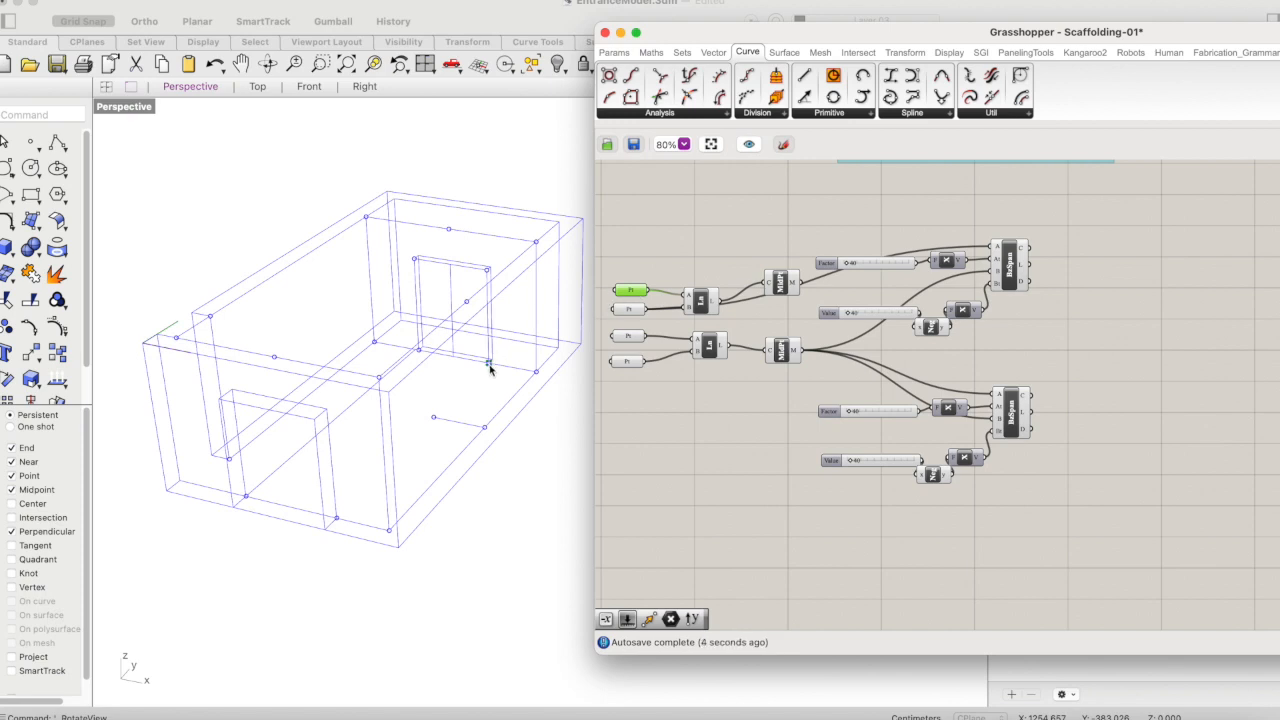
pyautogui.moveTo(640, 291); pyautogui.dragTo(1008, 418)
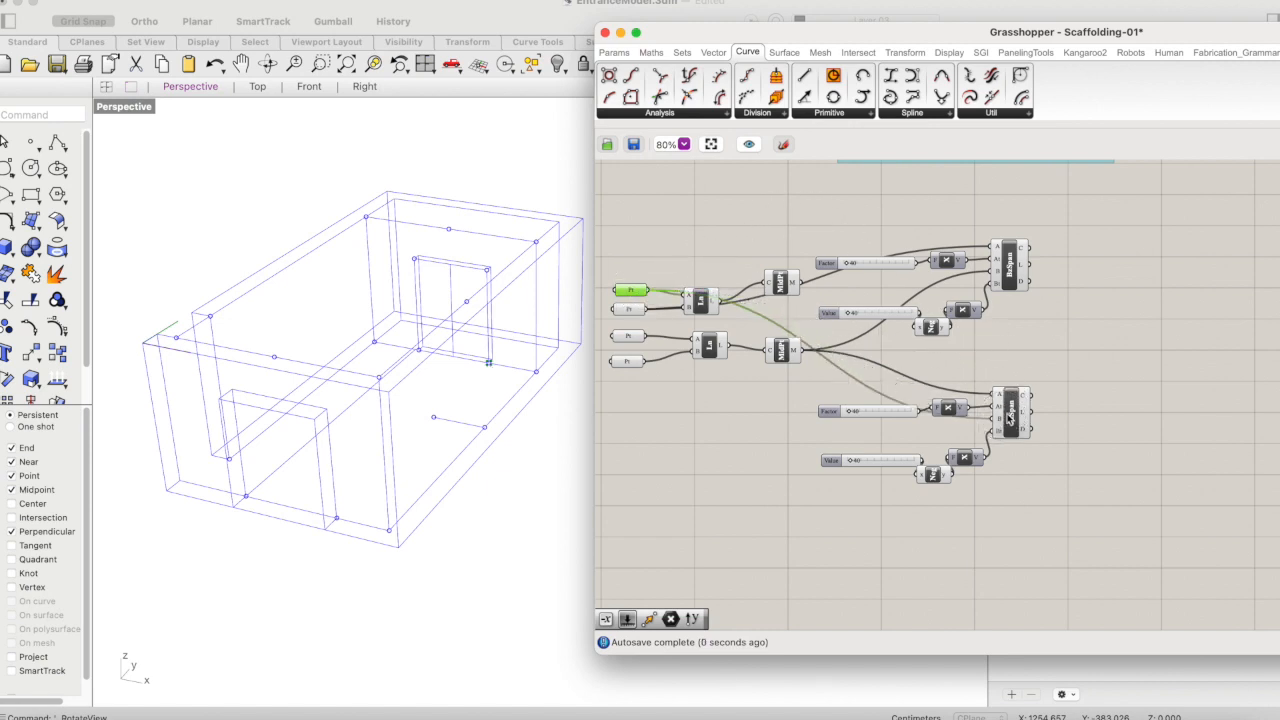
# - Preview both ungrouped Bezier Spans together and set the lower span's Factor slider to 167 and its Value slider to 0
pyautogui.click(1012, 415)
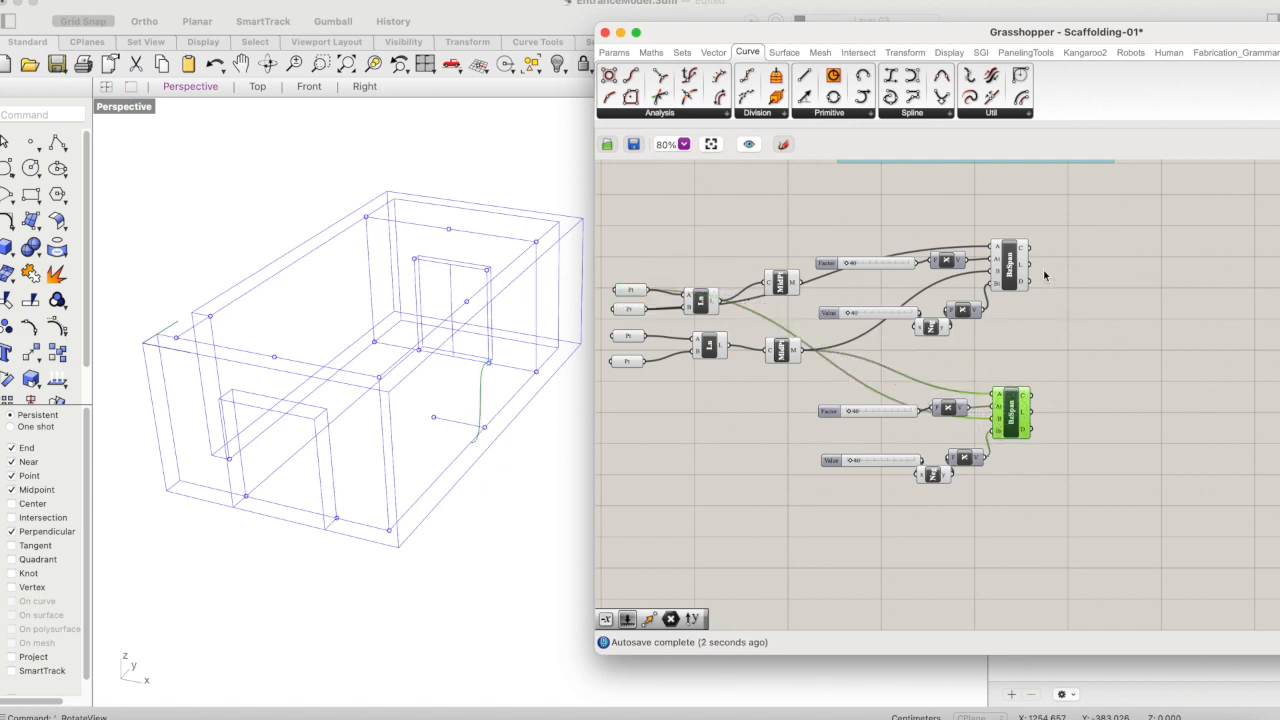
pyautogui.keyDown('shift'); pyautogui.click(1012, 268); pyautogui.keyUp('shift')
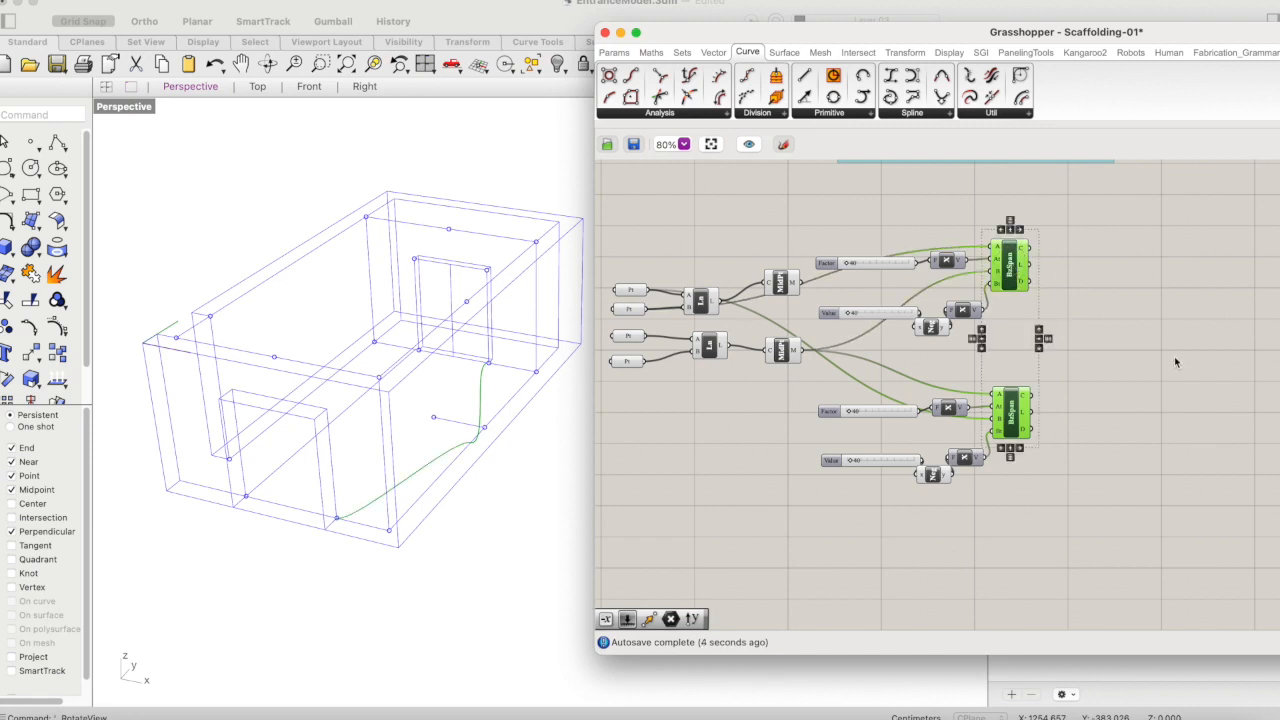
pyautogui.click(267, 64)
pyautogui.moveTo(335, 338)
pyautogui.mouseDown()
pyautogui.moveTo(354, 364)
pyautogui.moveTo(369, 326)
pyautogui.moveTo(346, 340)
pyautogui.mouseUp()
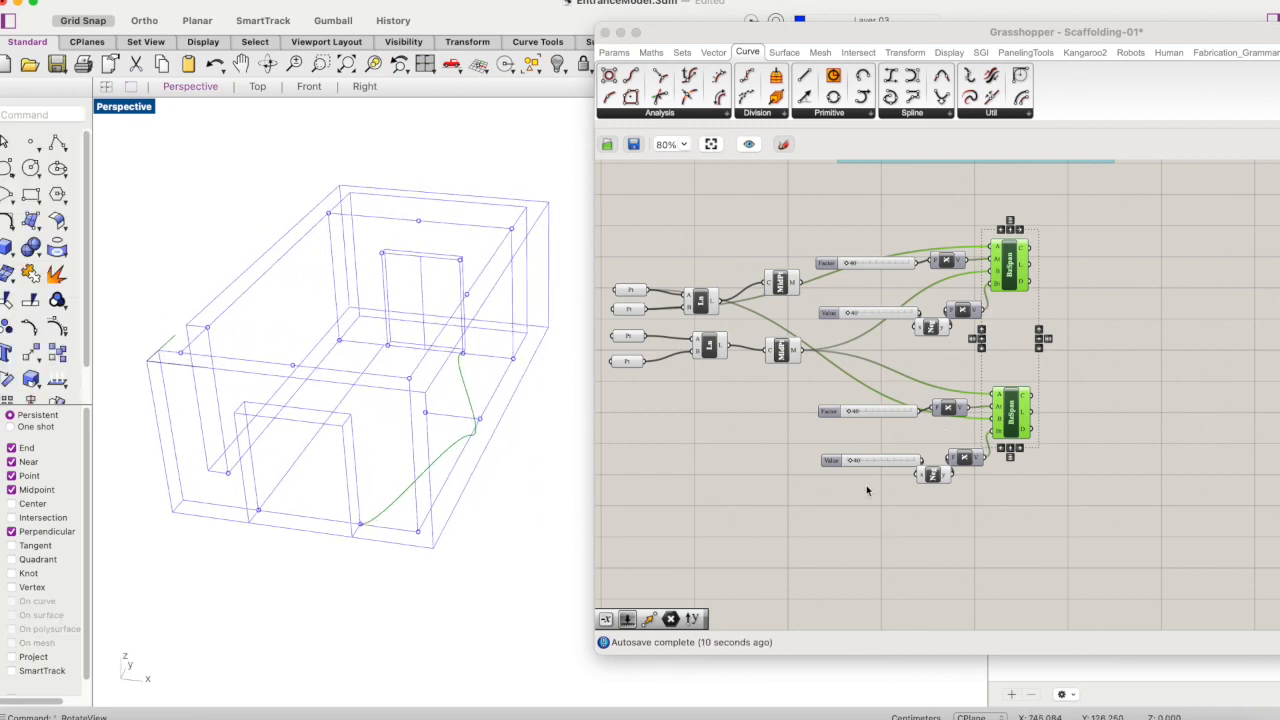
pyautogui.click(851, 414)
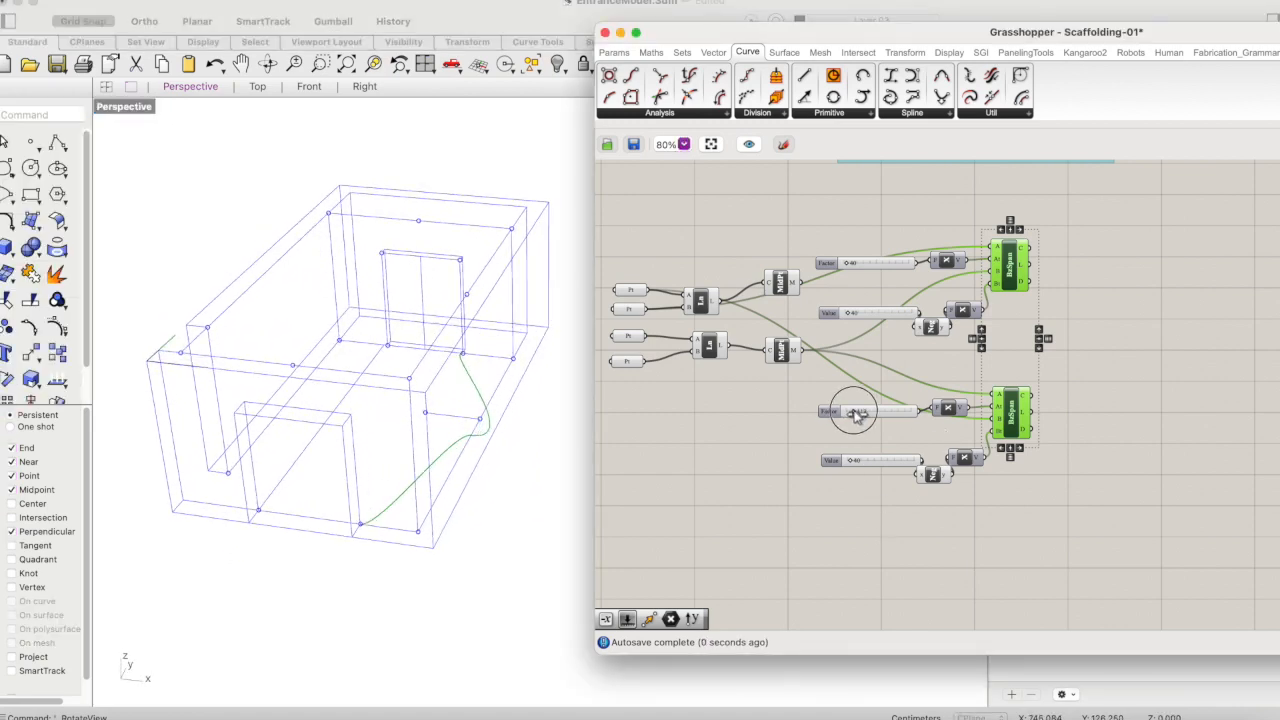
pyautogui.moveTo(851, 414); pyautogui.dragTo(828, 411)
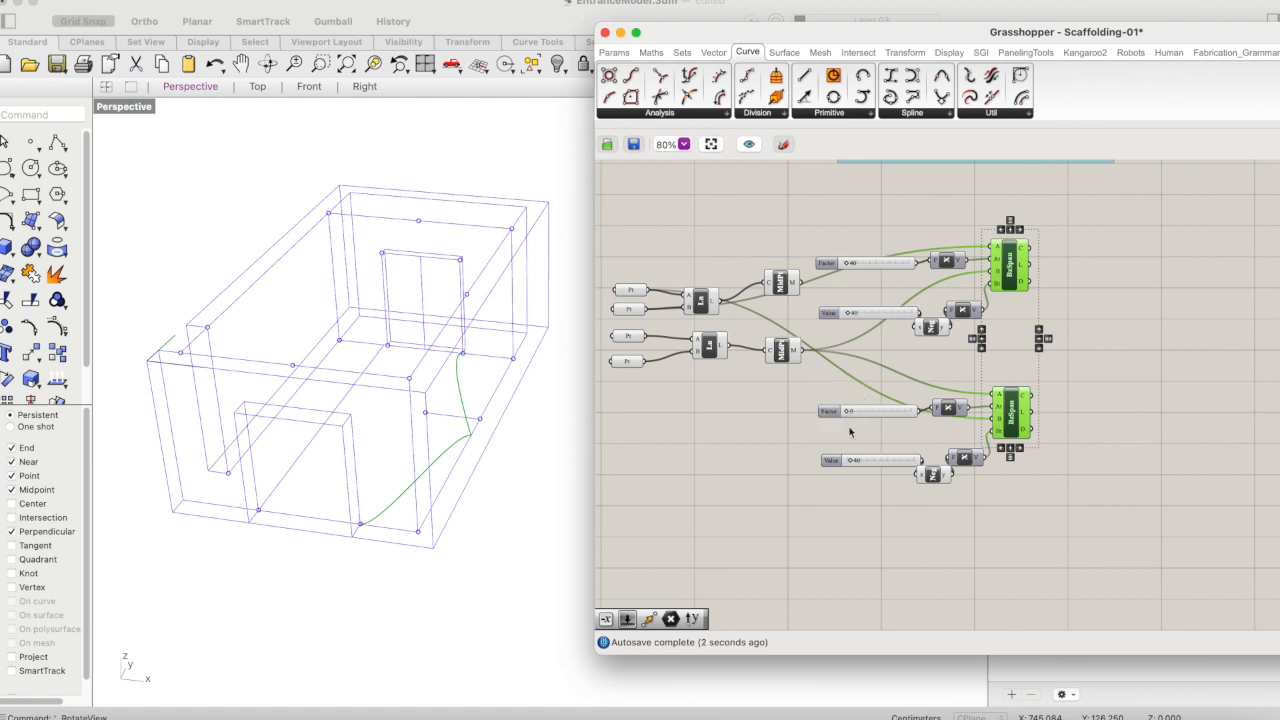
pyautogui.moveTo(852, 464); pyautogui.dragTo(856, 418)
pyautogui.click(848, 414)
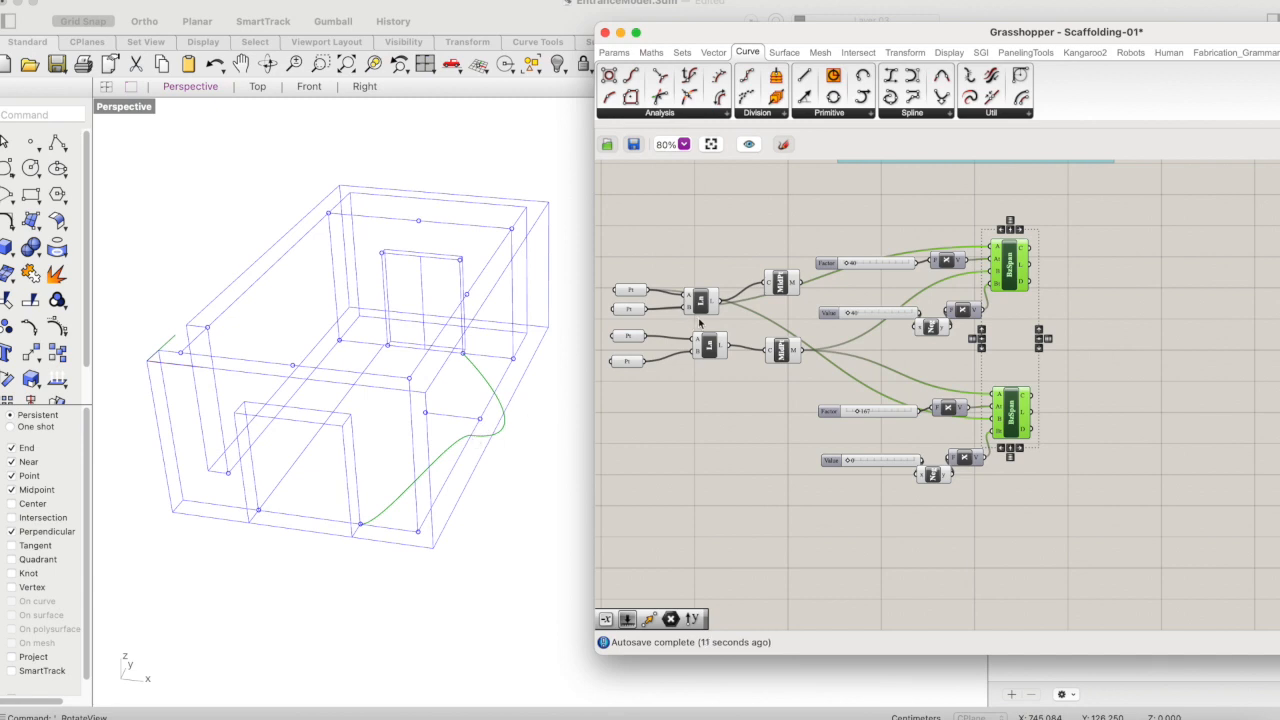
# - Examine the locations of both Curve Middle points and the ungrouped reference points in the perspective view
pyautogui.keyDown('shift'); pyautogui.click(785, 353); pyautogui.keyUp('shift')
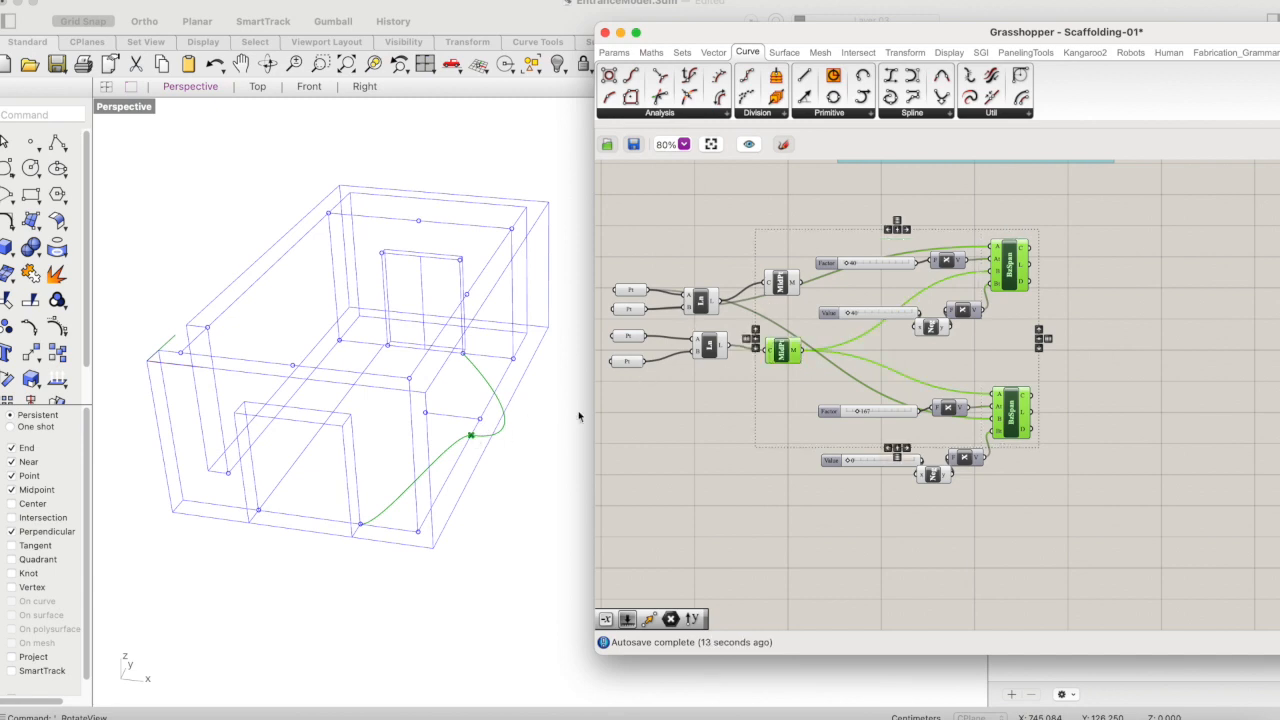
pyautogui.click(470, 440)
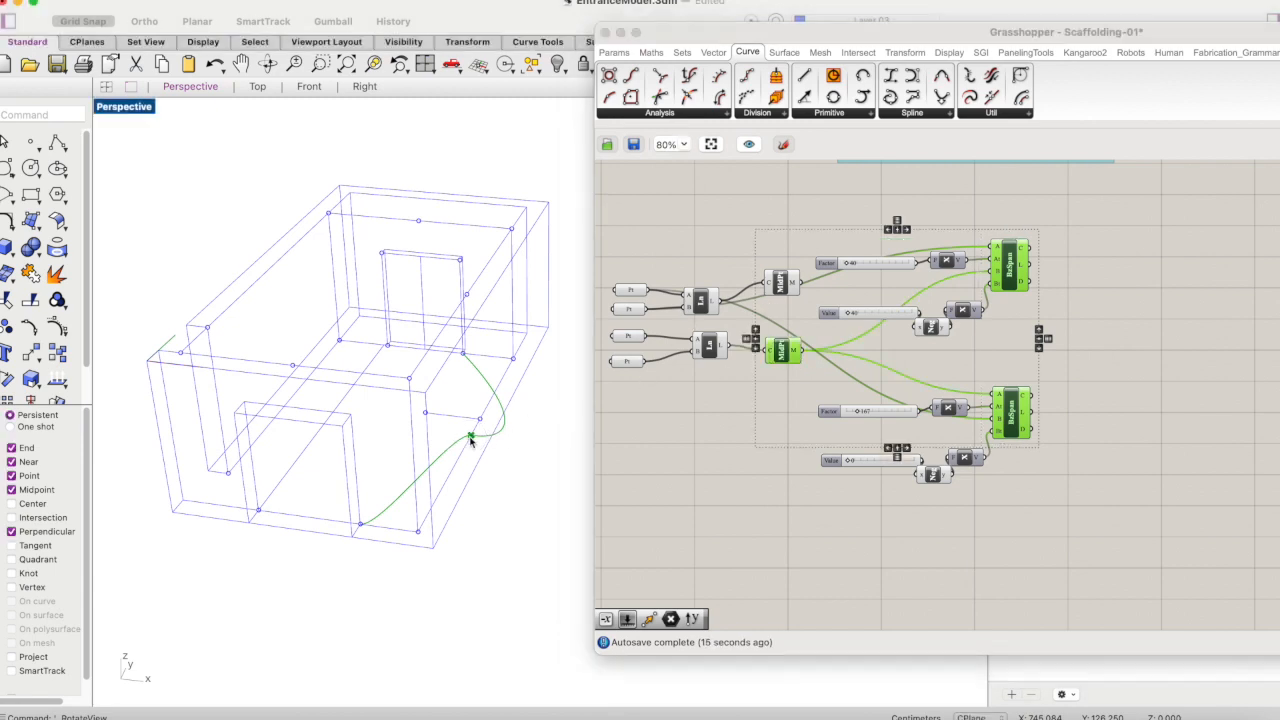
pyautogui.click(425, 415)
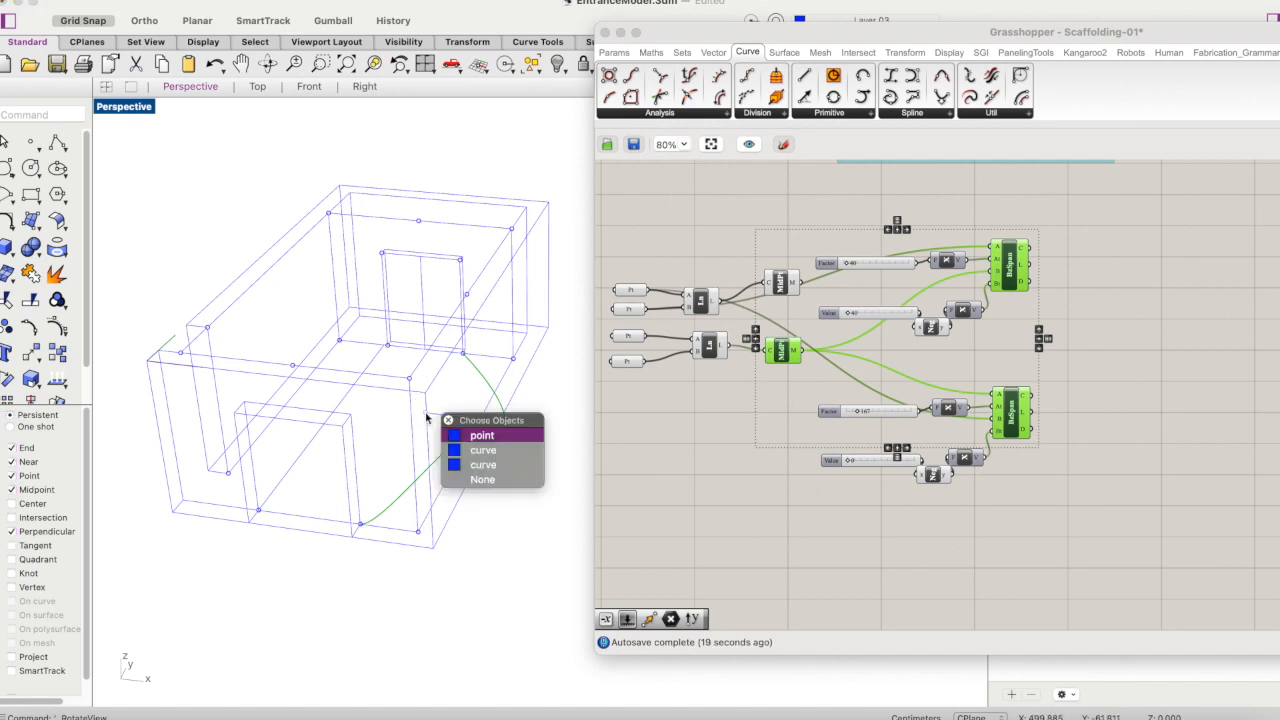
pyautogui.click(446, 419)
pyautogui.click(628, 335)
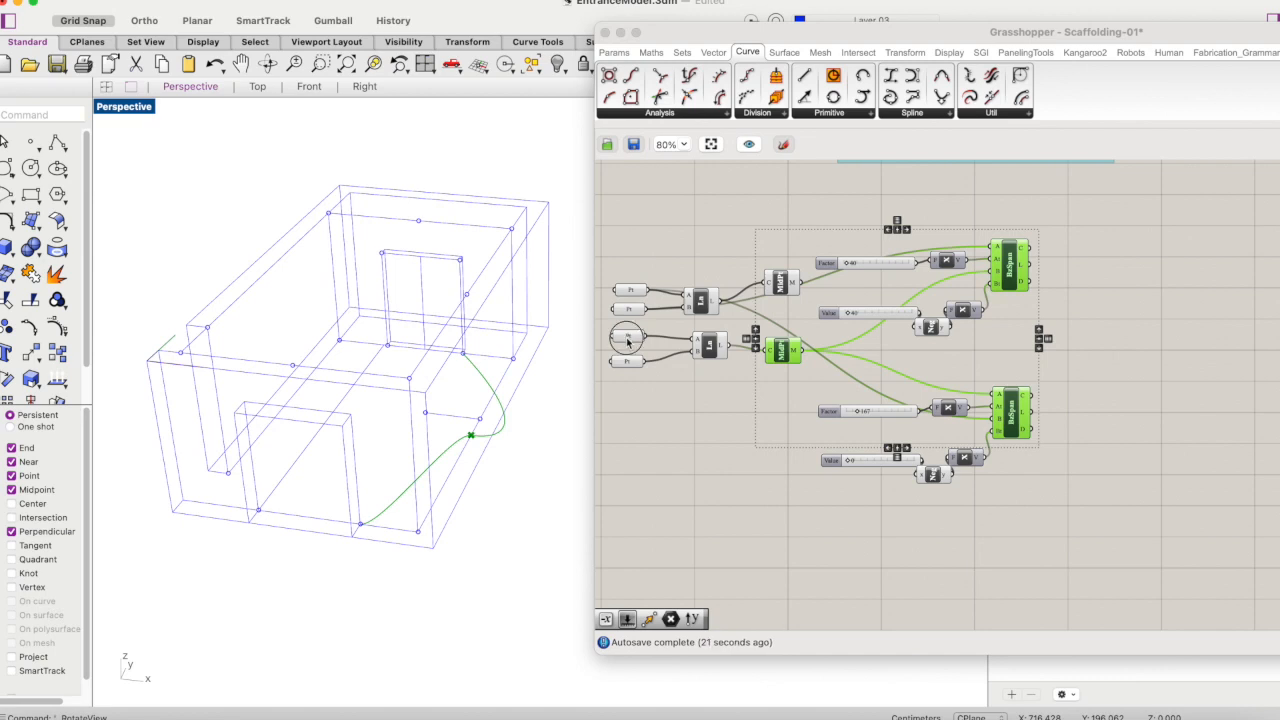
pyautogui.click(625, 362)
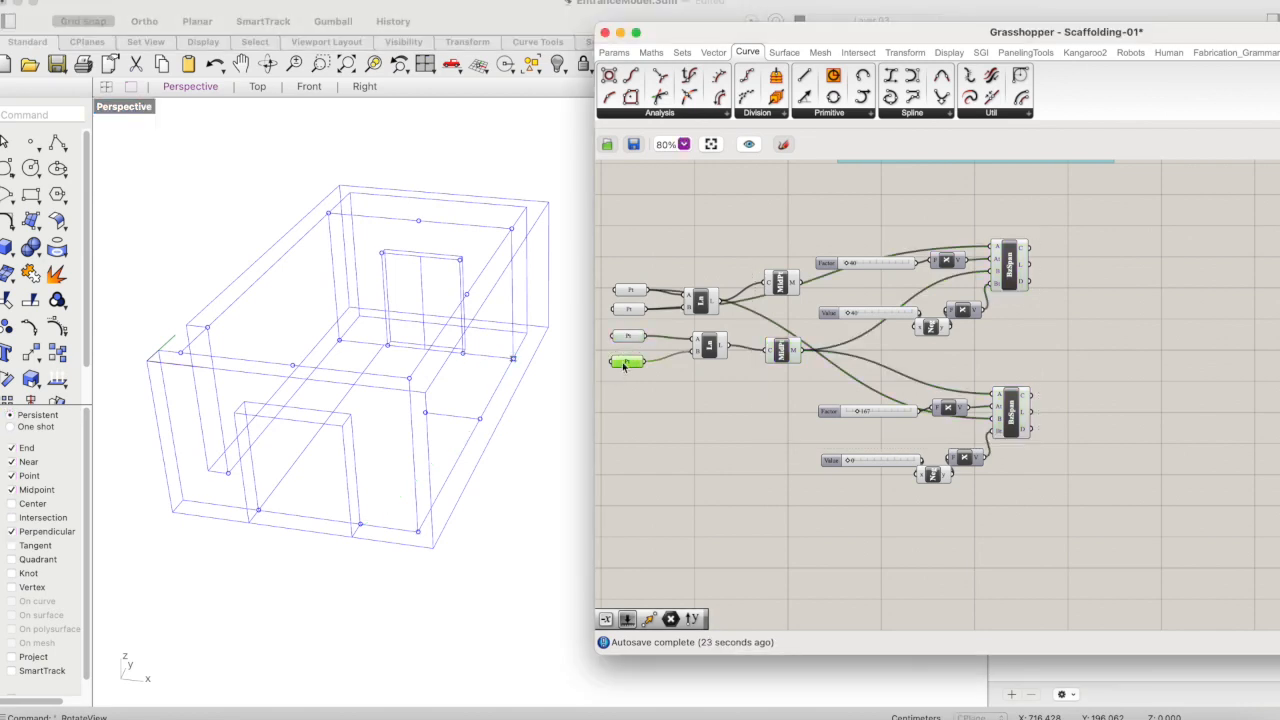
pyautogui.click(628, 310)
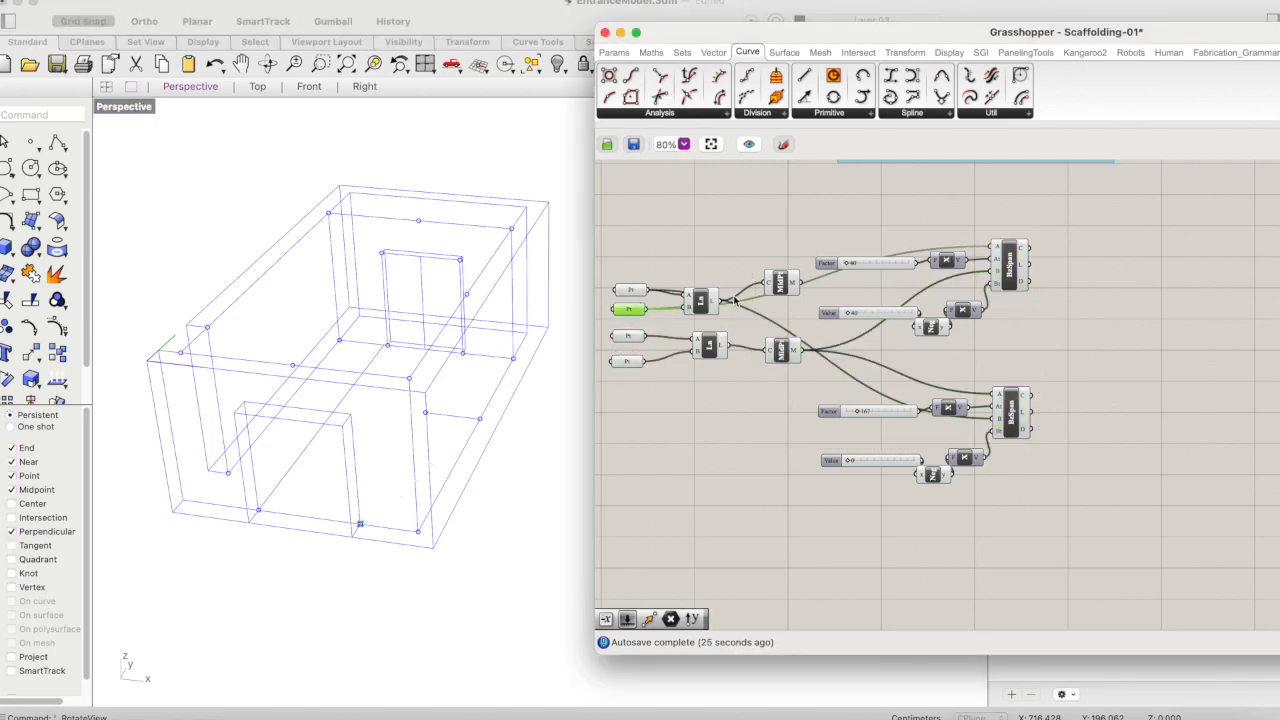
pyautogui.click(780, 282)
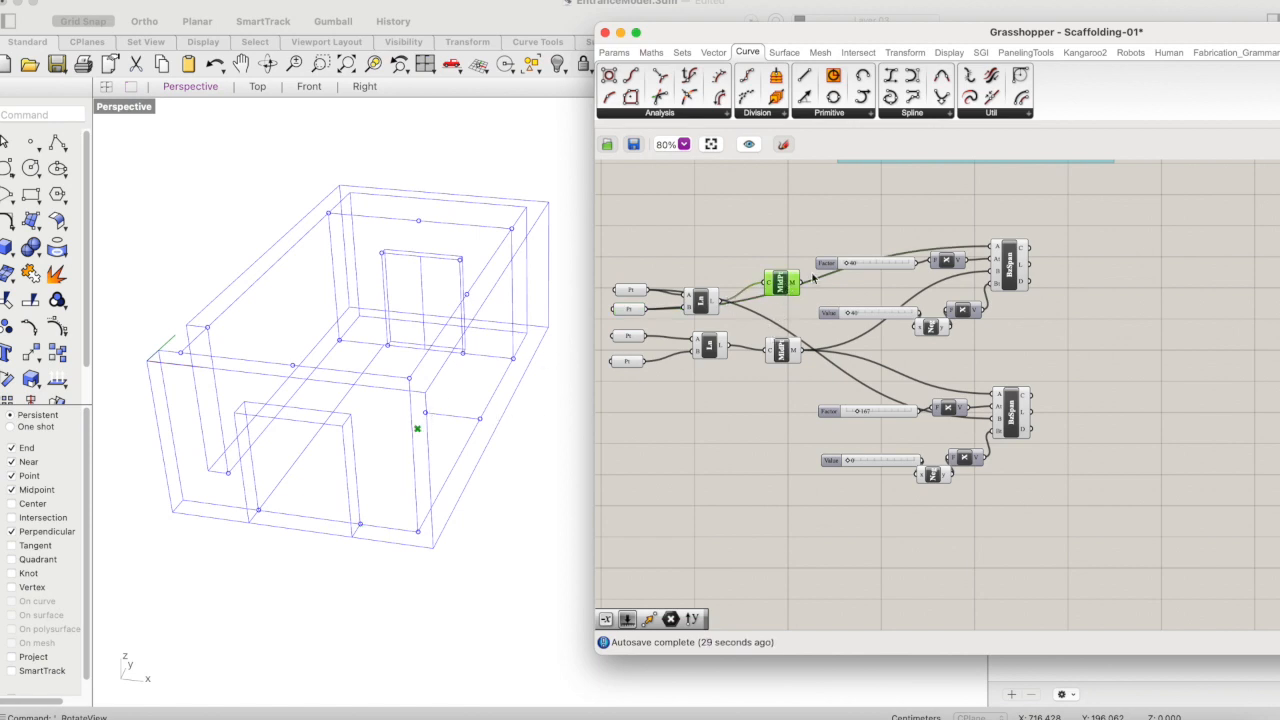
pyautogui.click(418, 427)
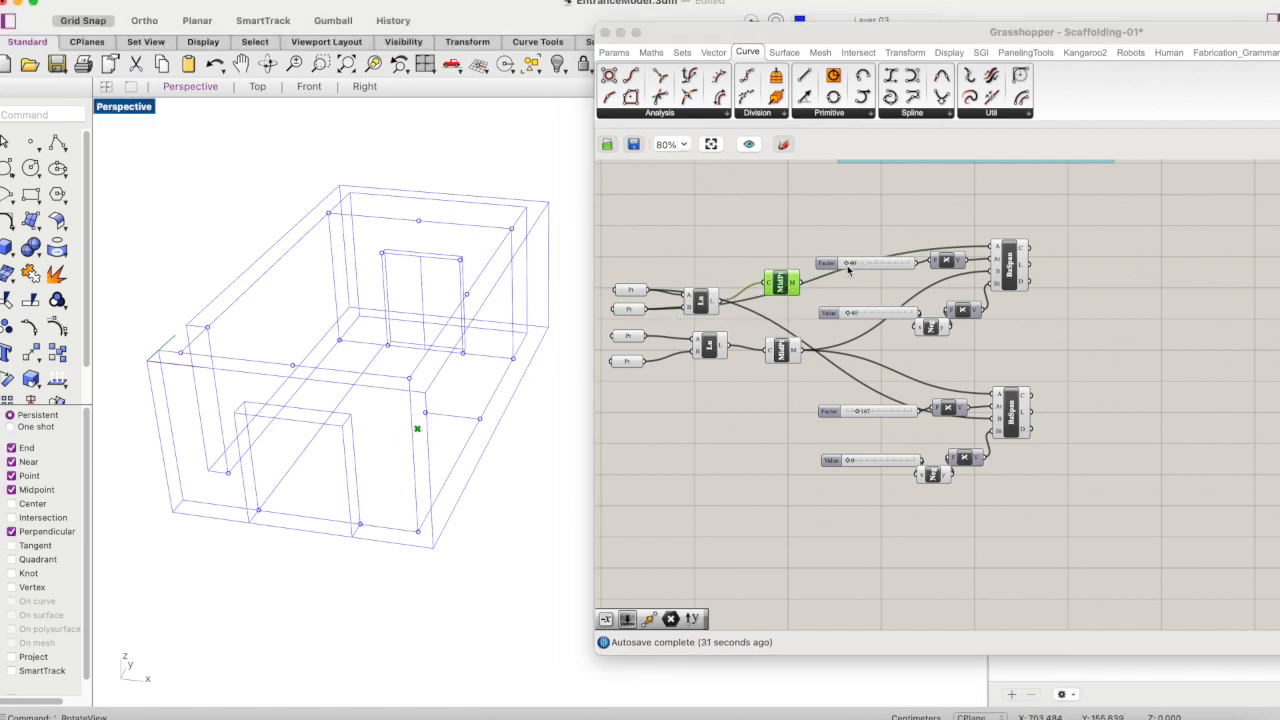
# - Connect the upper Curve Middle's output to the upper Bezier Span's B input and the lower Bezier Span's A input
pyautogui.moveTo(802, 286); pyautogui.dragTo(991, 271)
pyautogui.moveTo(810, 288); pyautogui.dragTo(997, 418)
pyautogui.click(1015, 395)
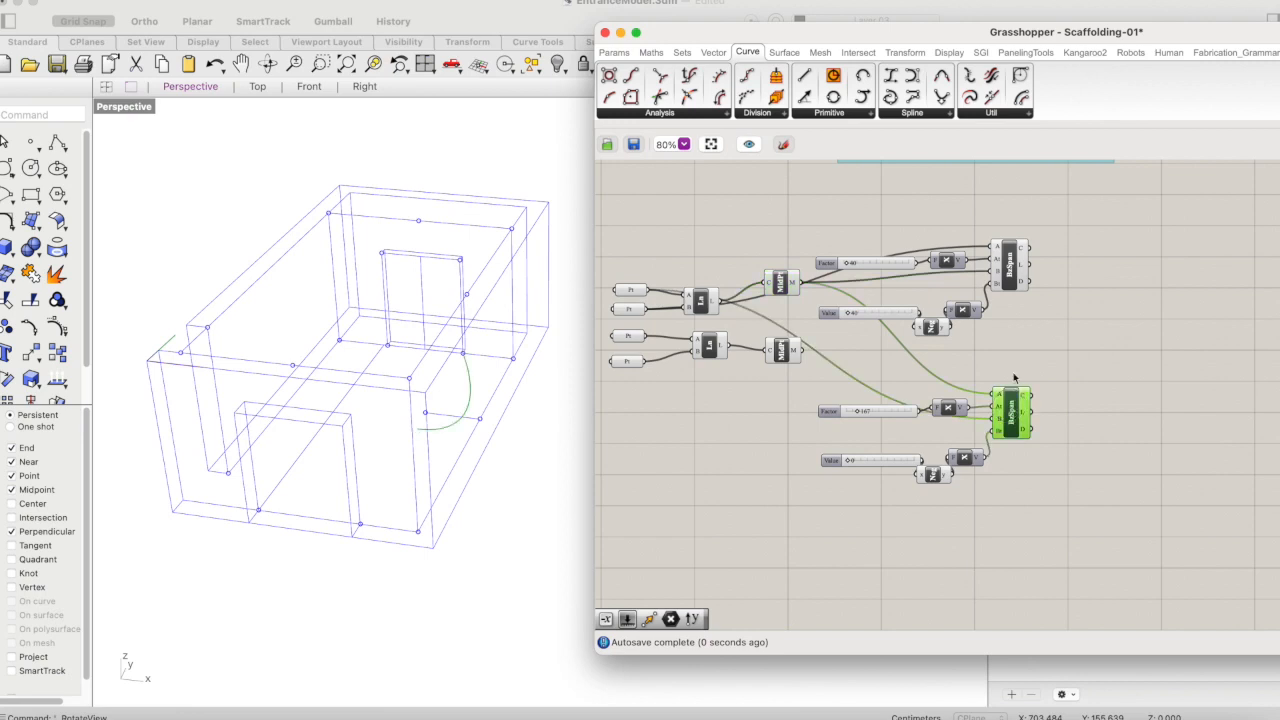
pyautogui.keyDown('shift'); pyautogui.click(1012, 278); pyautogui.keyUp('shift')
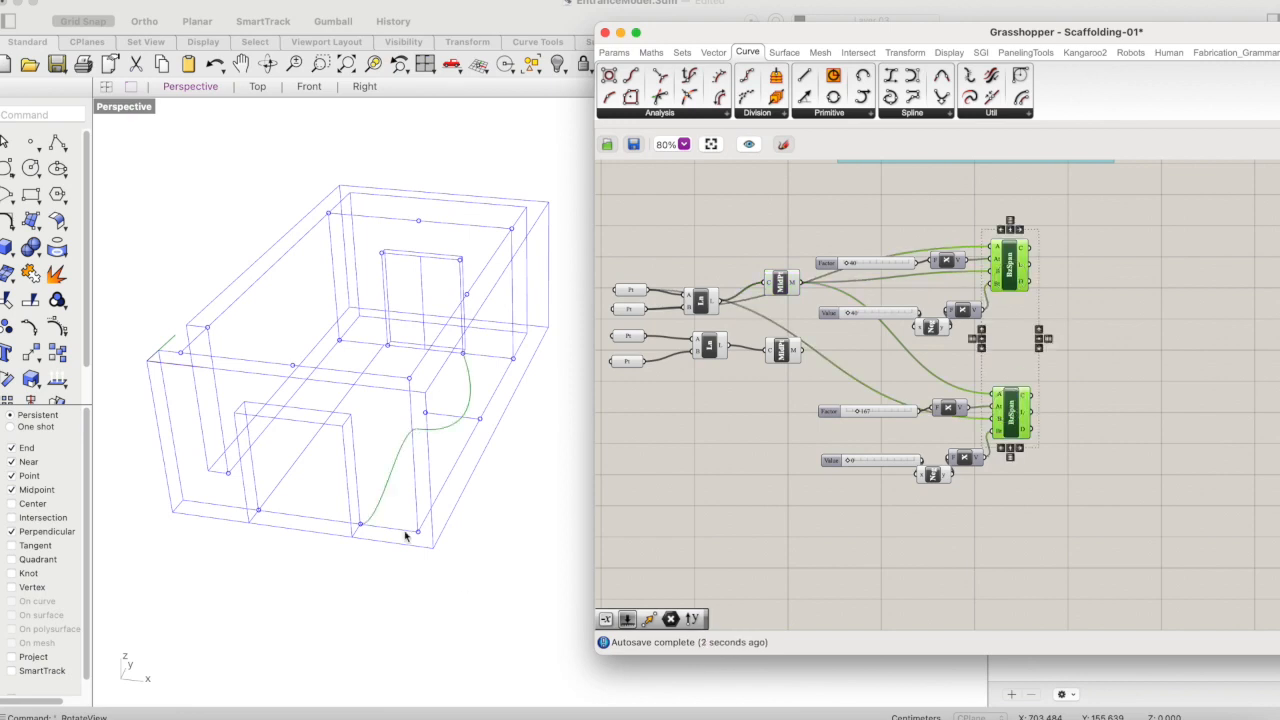
pyautogui.click(267, 64)
pyautogui.moveTo(414, 271); pyautogui.dragTo(403, 314)
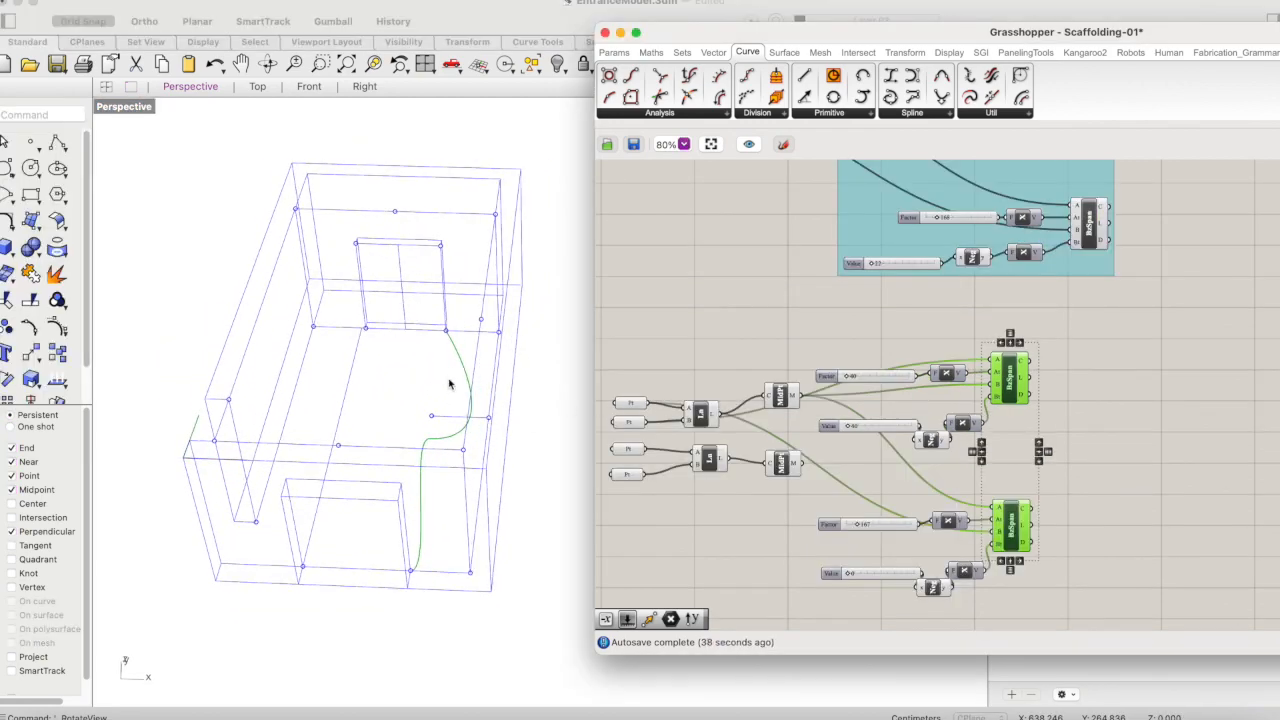
pyautogui.click(448, 384)
pyautogui.scroll(-6, 428, 362)
pyautogui.scroll(4, 428, 362)
pyautogui.scroll(2, 1117, 269)
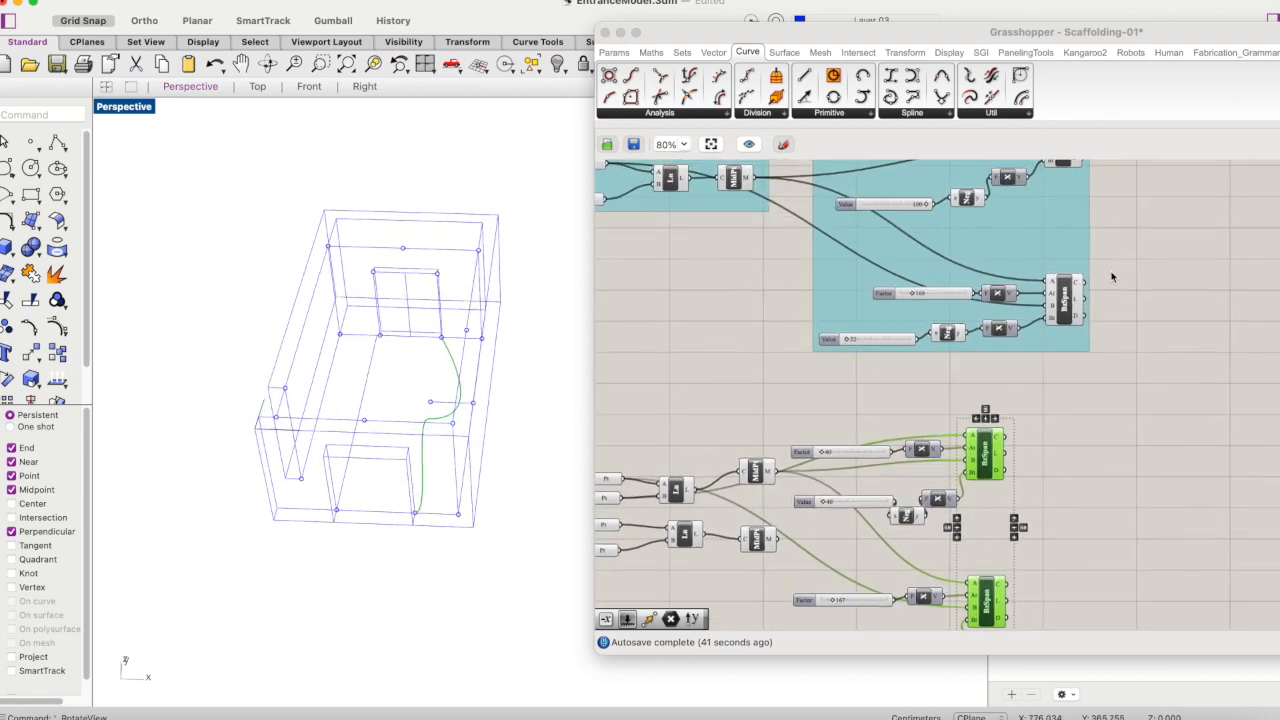
# - Compare the curves of both ungrouped Bezier Spans with the two left-side Bezier Spans in the perspective view
pyautogui.click(1124, 313)
pyautogui.scroll(-5, 1124, 313)
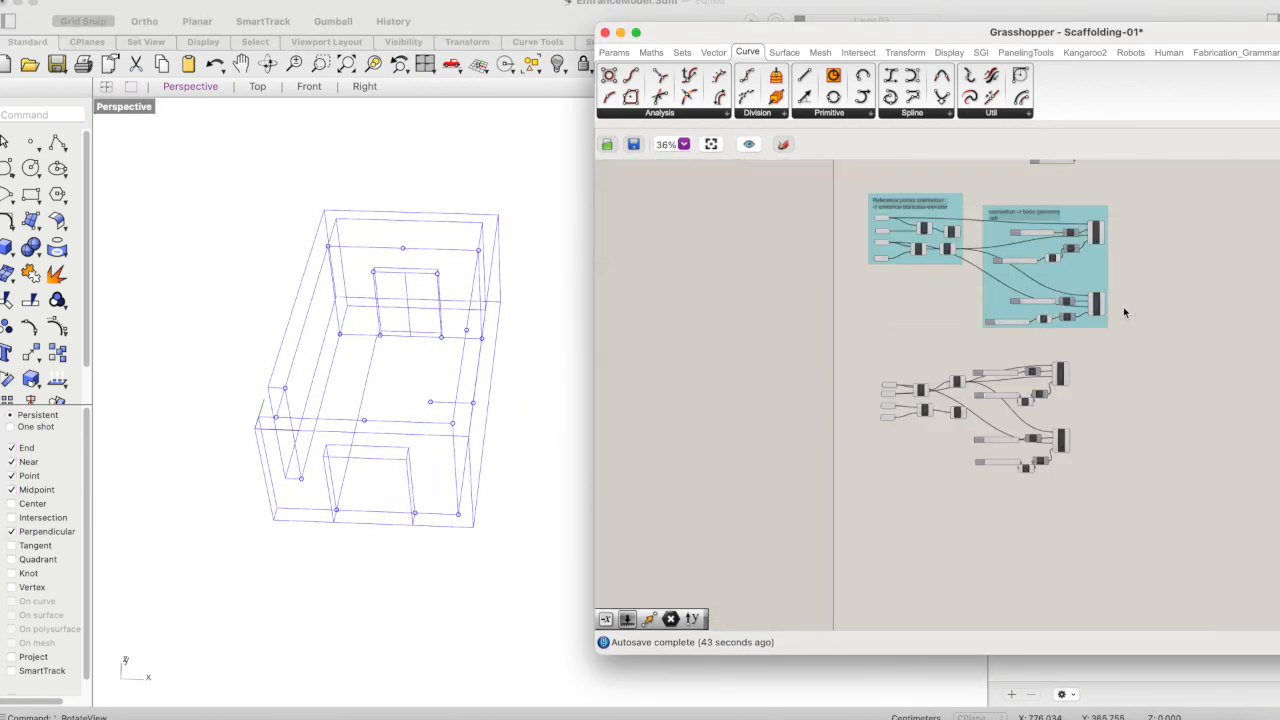
pyautogui.moveTo(1155, 264); pyautogui.dragTo(1117, 312, button='right')
pyautogui.scroll(3, 1096, 343)
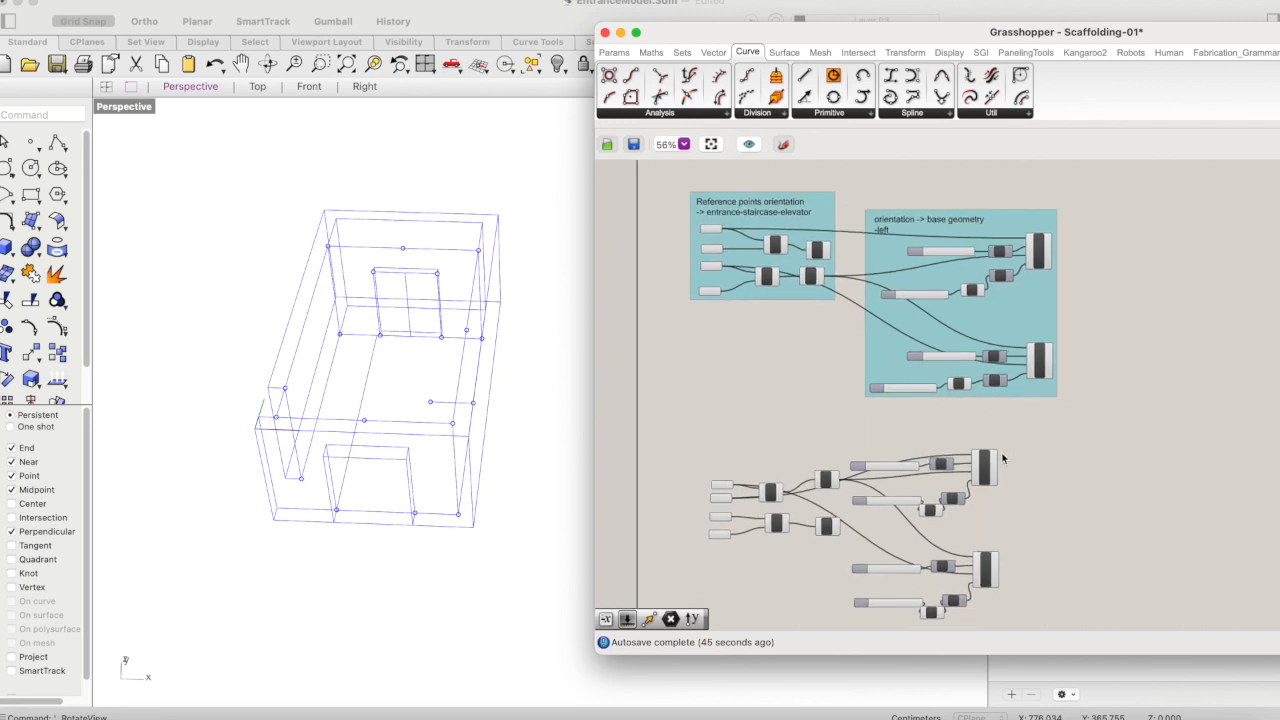
pyautogui.click(985, 467)
pyautogui.keyDown('shift'); pyautogui.click(990, 568); pyautogui.keyUp('shift')
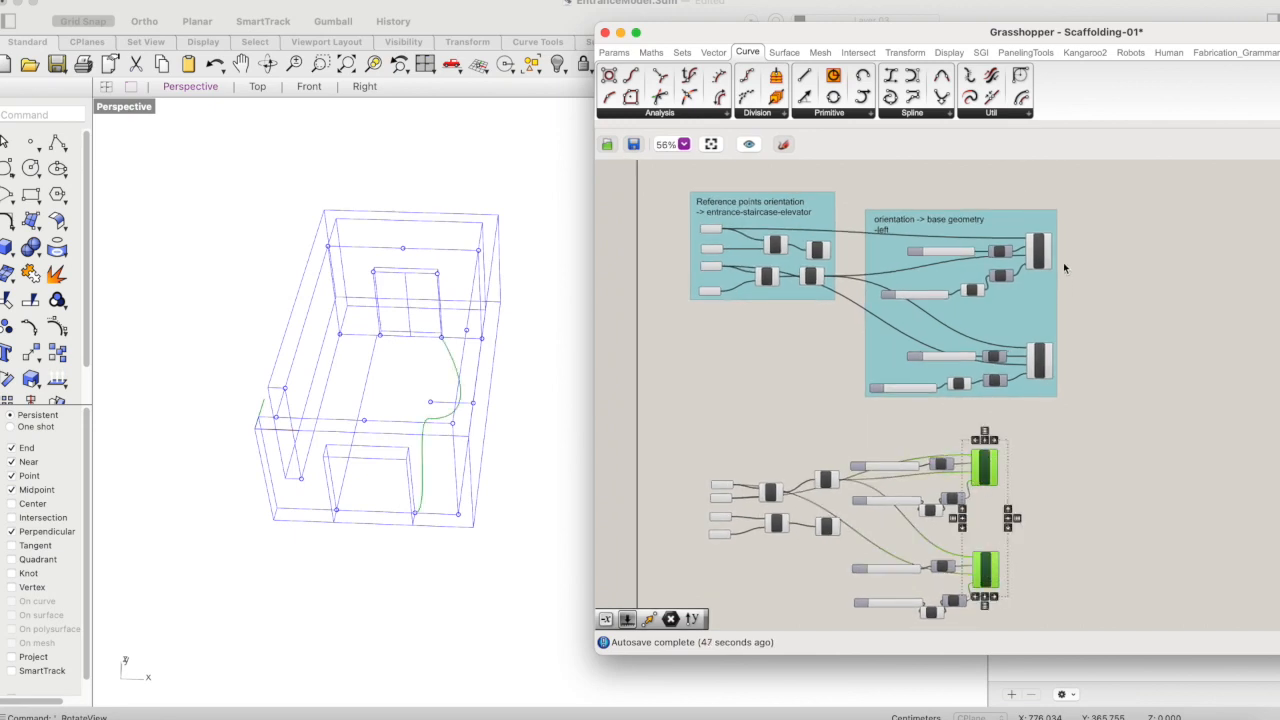
pyautogui.keyDown('shift'); pyautogui.click(1040, 250); pyautogui.keyUp('shift')
pyautogui.keyDown('shift'); pyautogui.click(1040, 360); pyautogui.keyUp('shift')
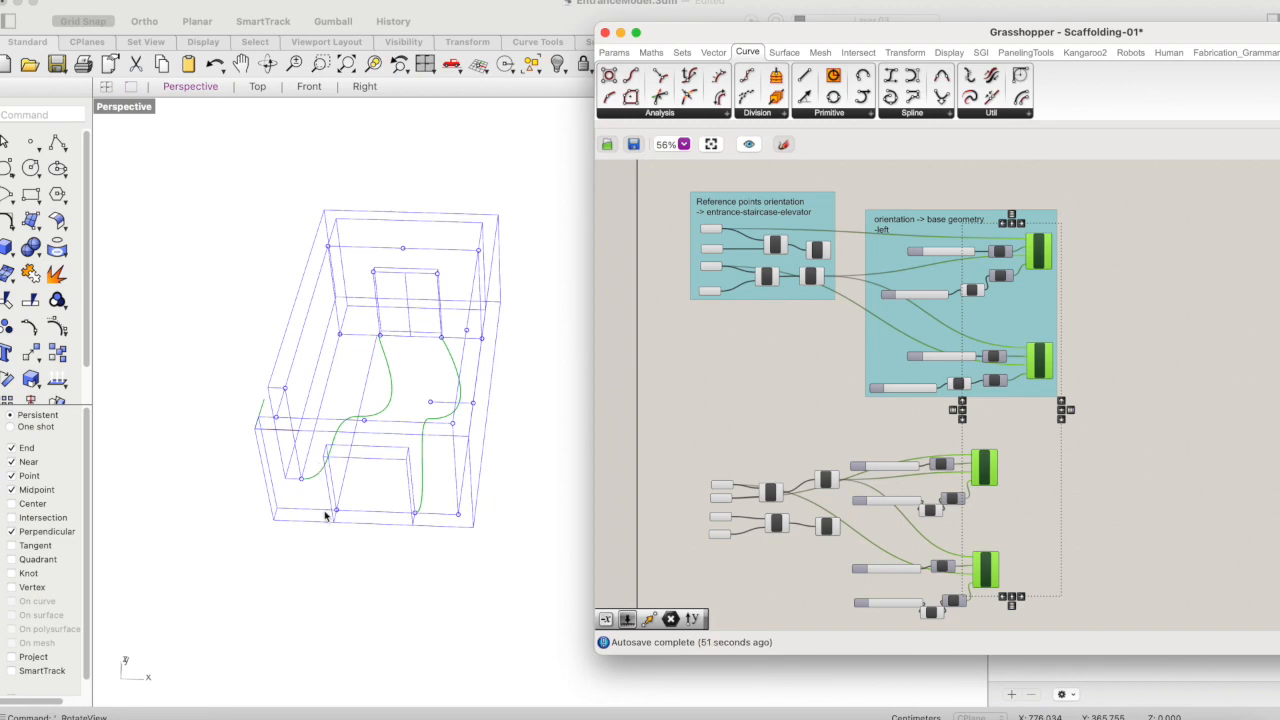
pyautogui.click(267, 63)
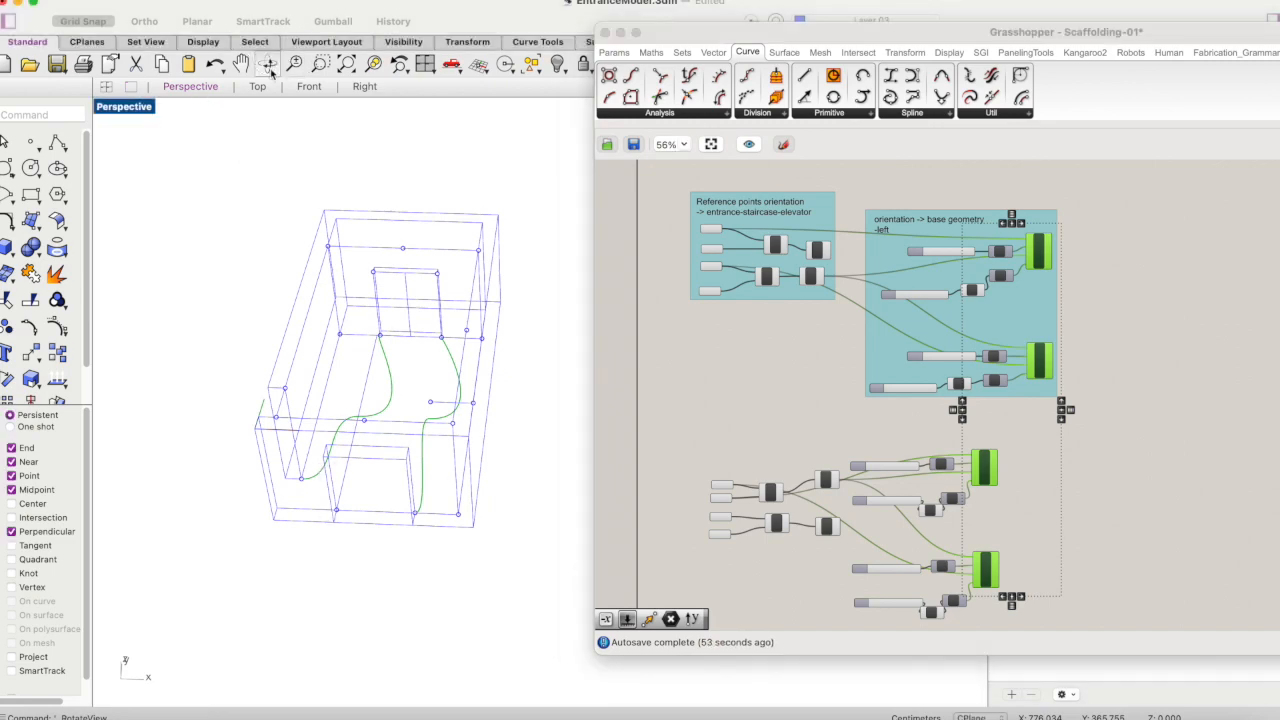
pyautogui.scroll(5, 330, 254)
pyautogui.scroll(-2, 330, 253)
pyautogui.moveTo(405, 487); pyautogui.dragTo(454, 458)
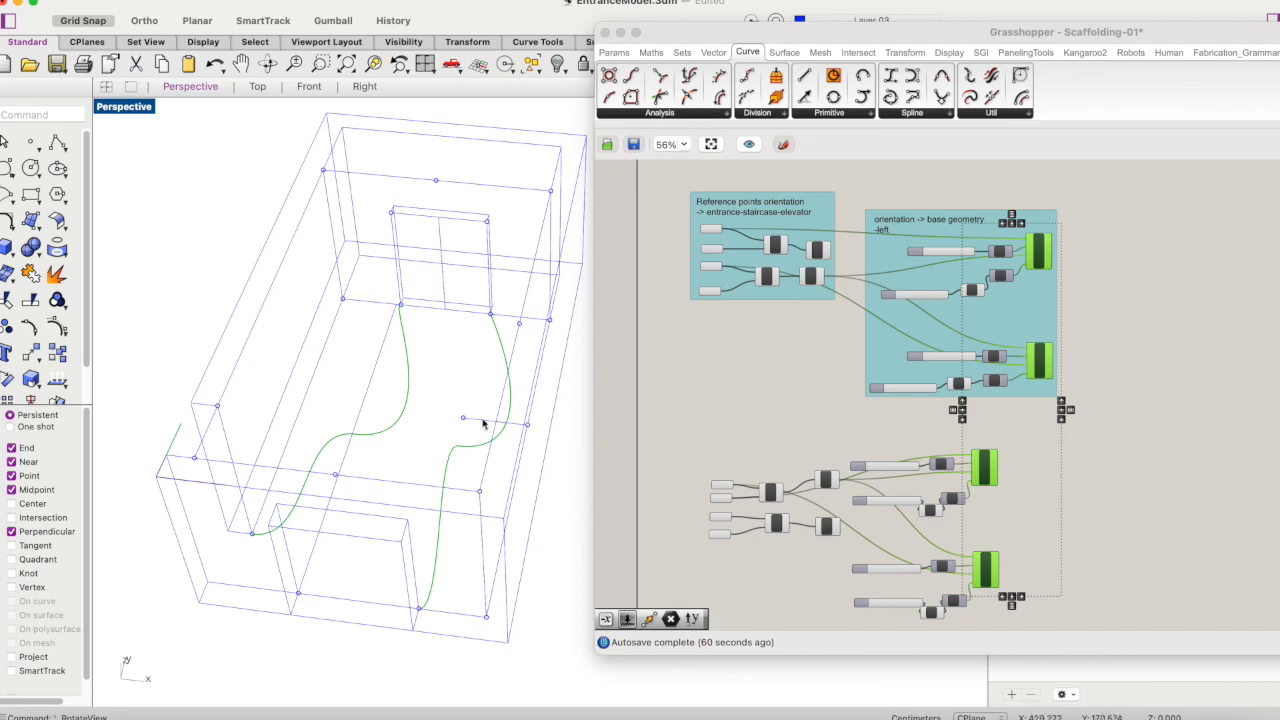
pyautogui.click(268, 63)
pyautogui.moveTo(470, 372); pyautogui.dragTo(454, 433)
# - Set the upper ungrouped Bezier Span's Factor slider to 0 while previewing both ungrouped spans
pyautogui.click(1070, 547)
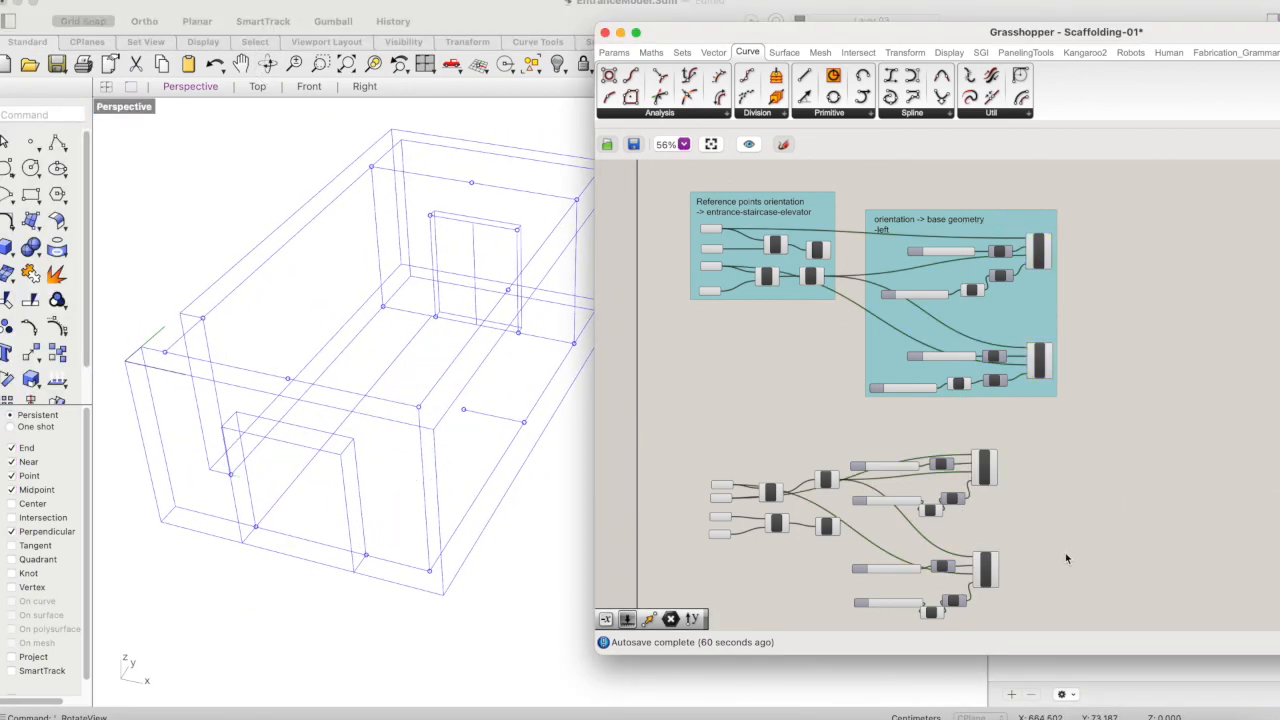
pyautogui.scroll(-4, 1060, 540)
pyautogui.scroll(5, 983, 352)
pyautogui.click(963, 348)
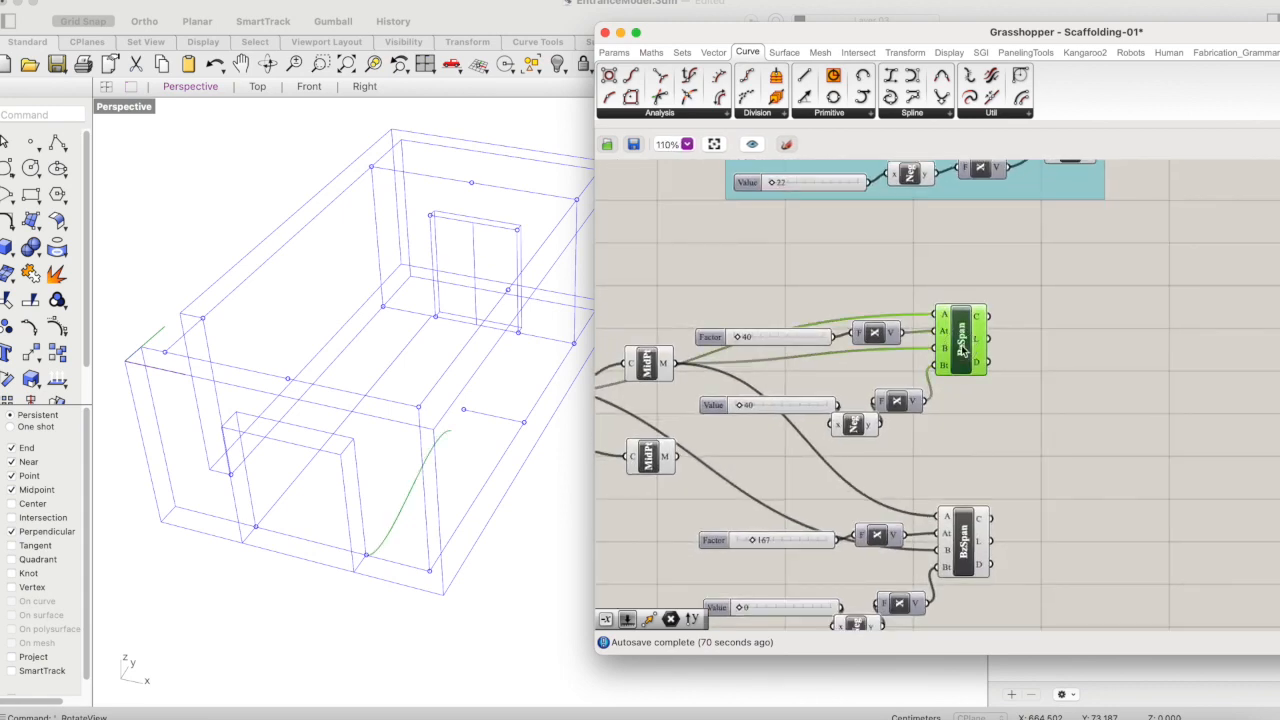
pyautogui.keyDown('shift'); pyautogui.click(963, 540); pyautogui.keyUp('shift')
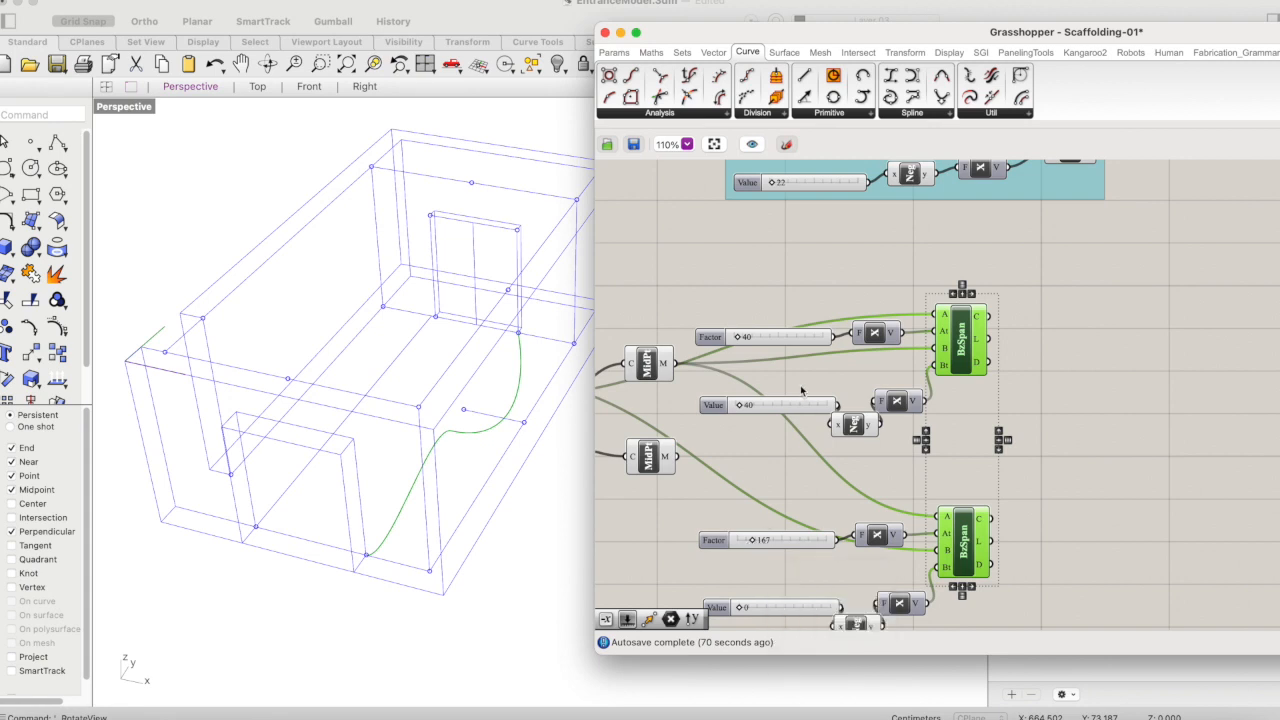
pyautogui.moveTo(741, 337); pyautogui.dragTo(735, 352)
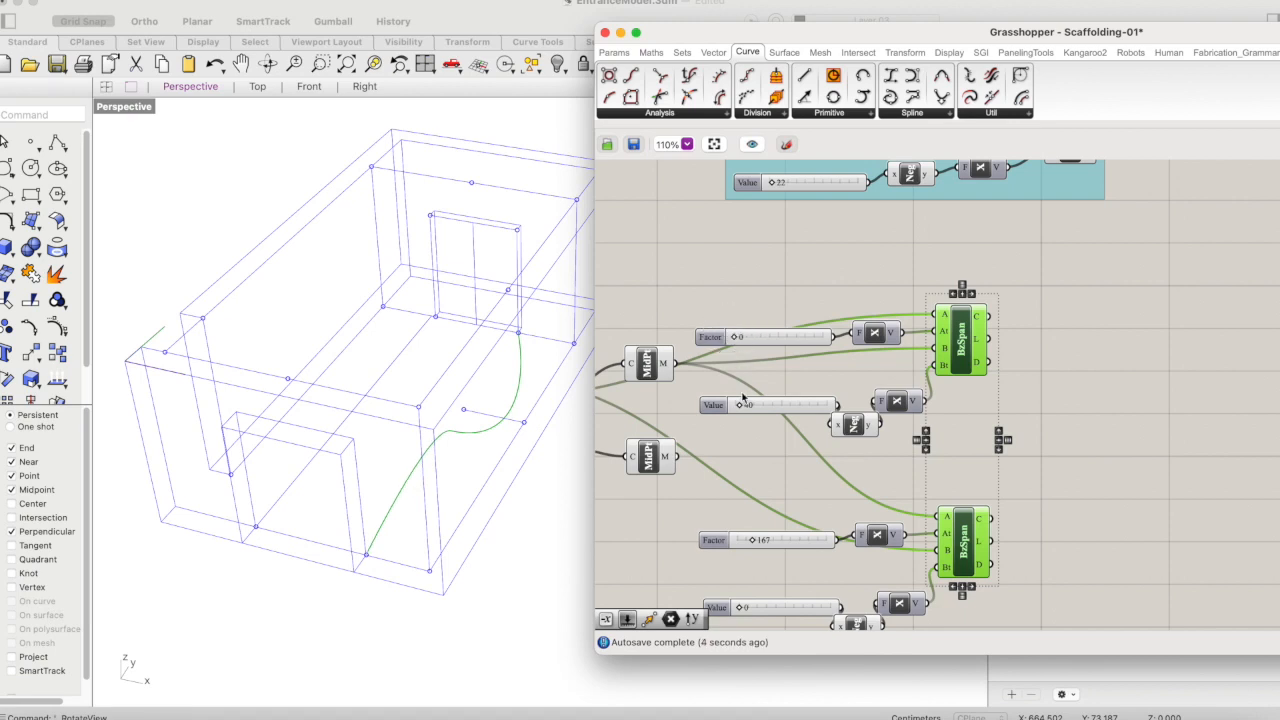
# - Set the upper ungrouped Bezier Span's Value slider to 125 and view both span paths in the top view
pyautogui.moveTo(742, 404); pyautogui.dragTo(754, 410)
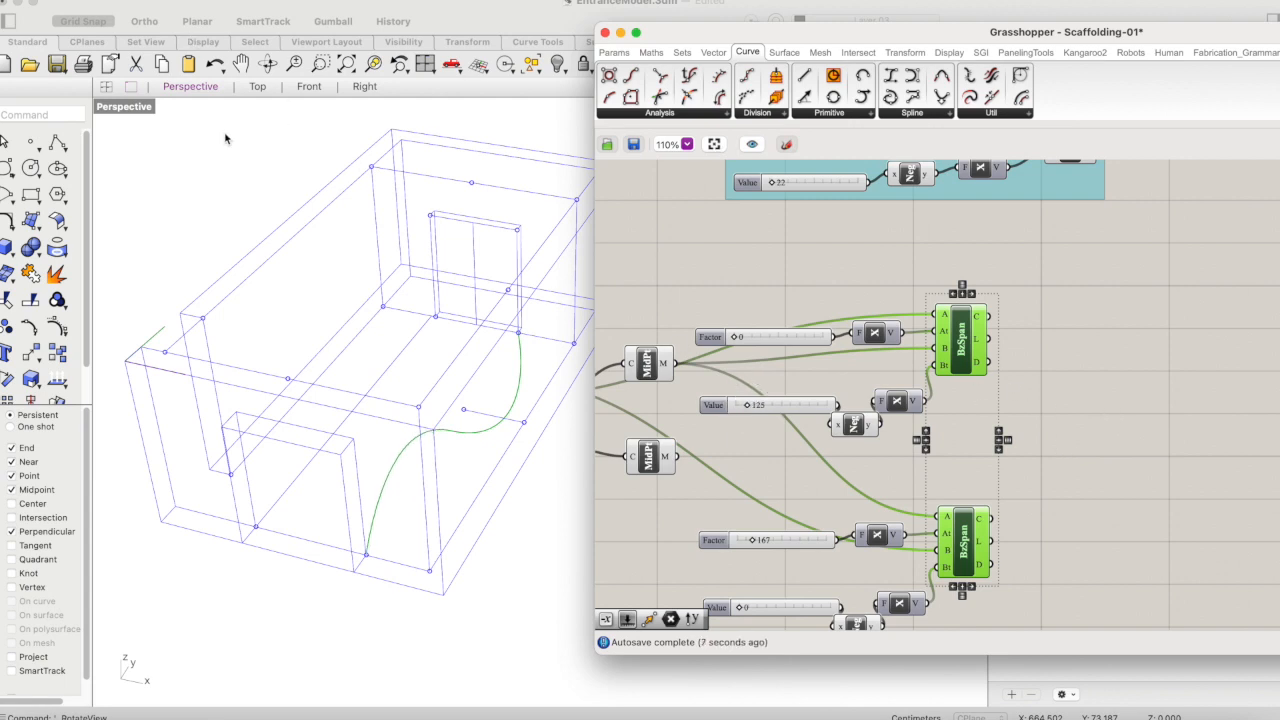
pyautogui.click(131, 114)
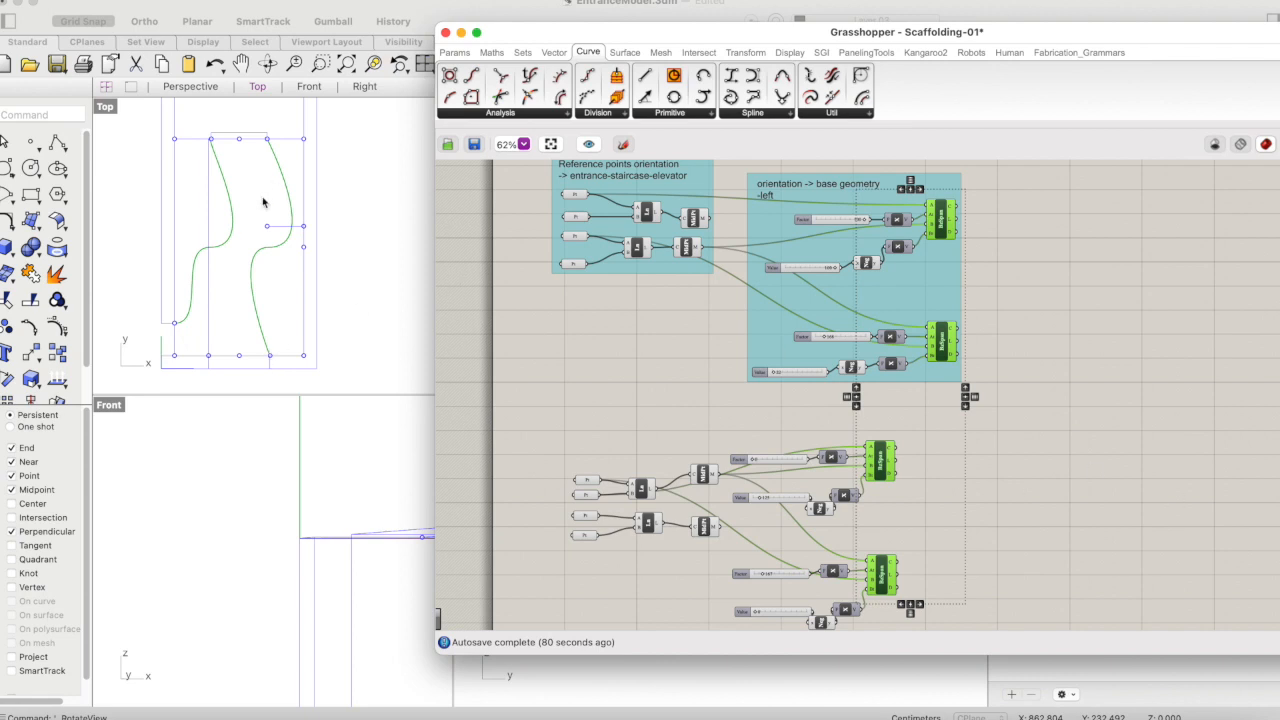
pyautogui.click(240, 246)
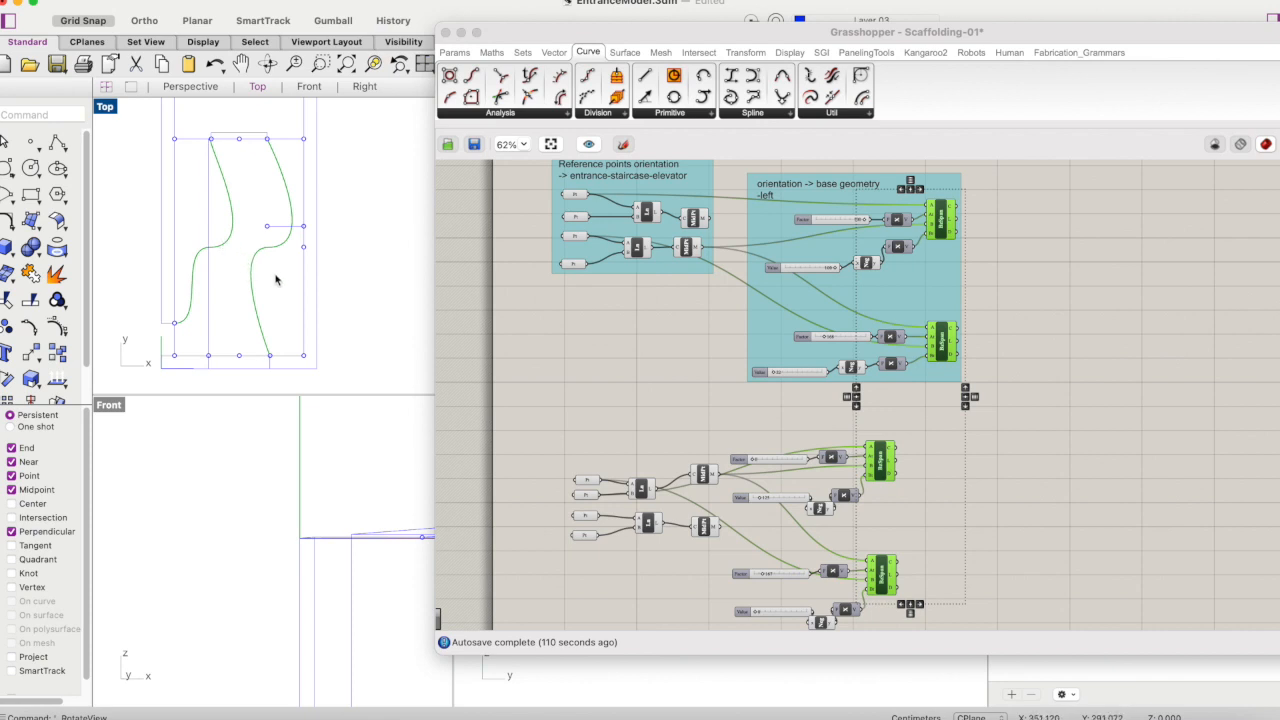
# - Add a Curve Proximity component and place it beside the two ungrouped Bezier Spans
pyautogui.doubleClick(1029, 390)
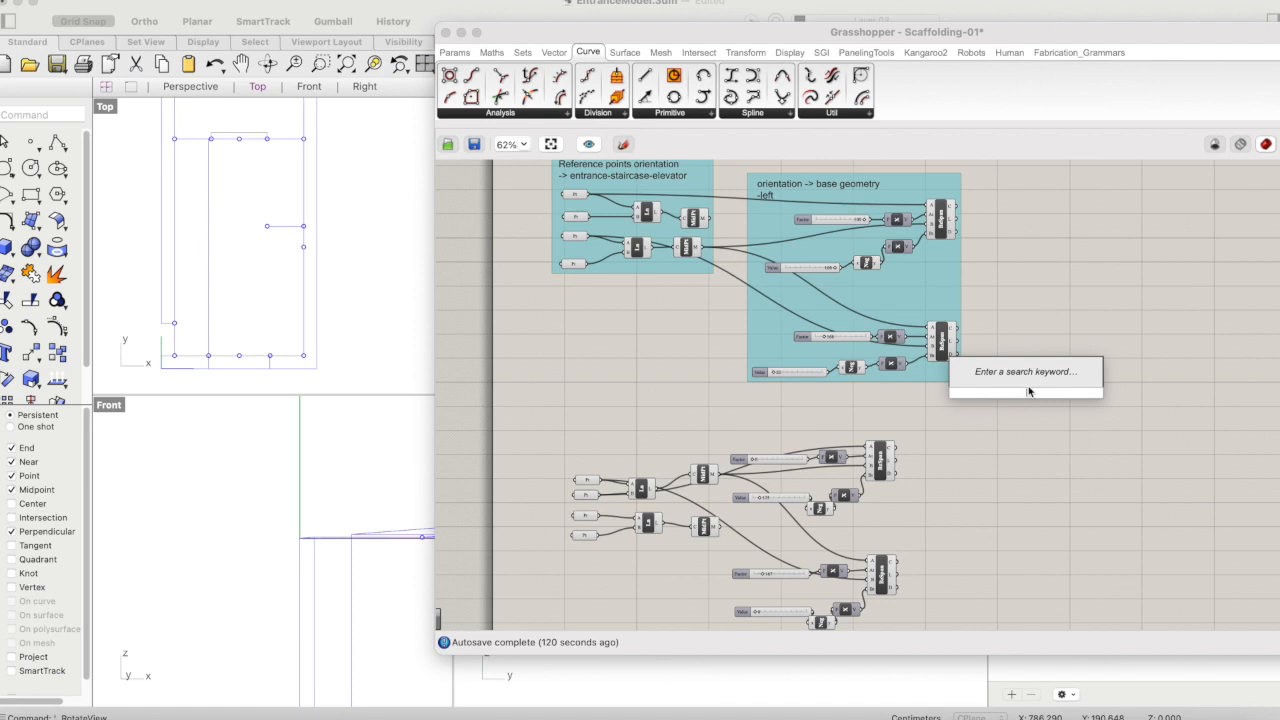
pyautogui.write('pr')
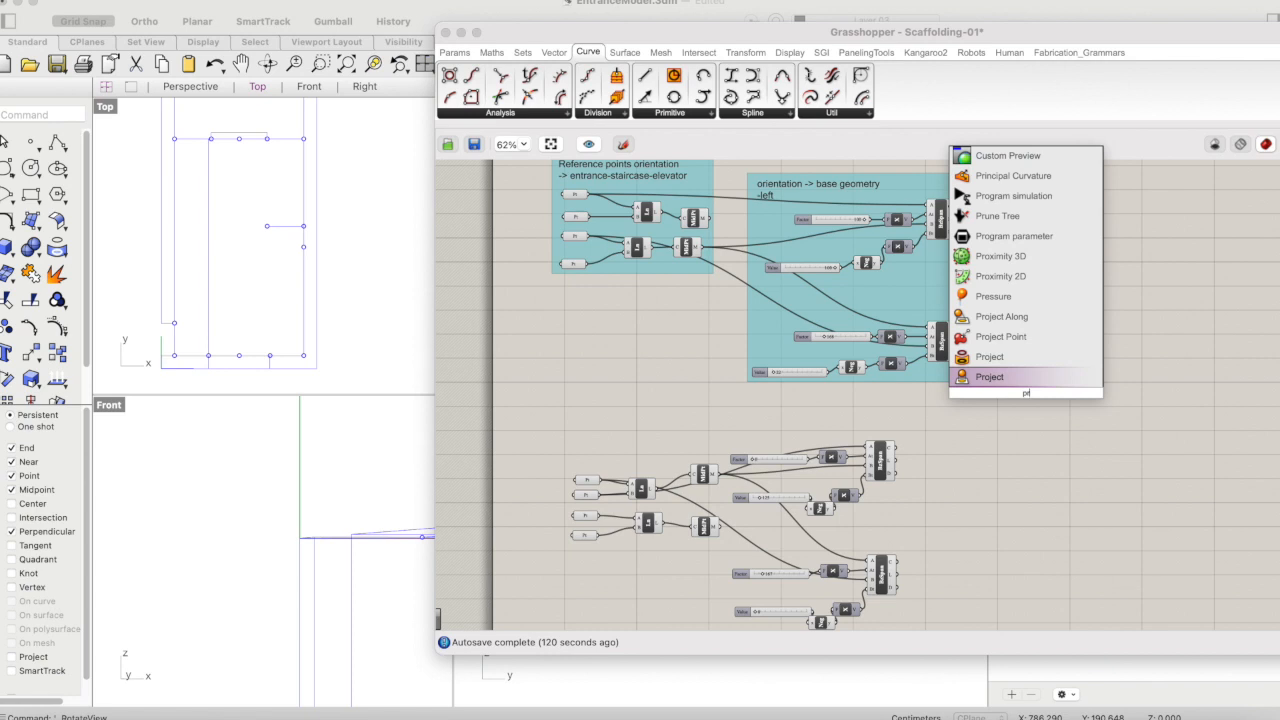
pyautogui.write('ox')
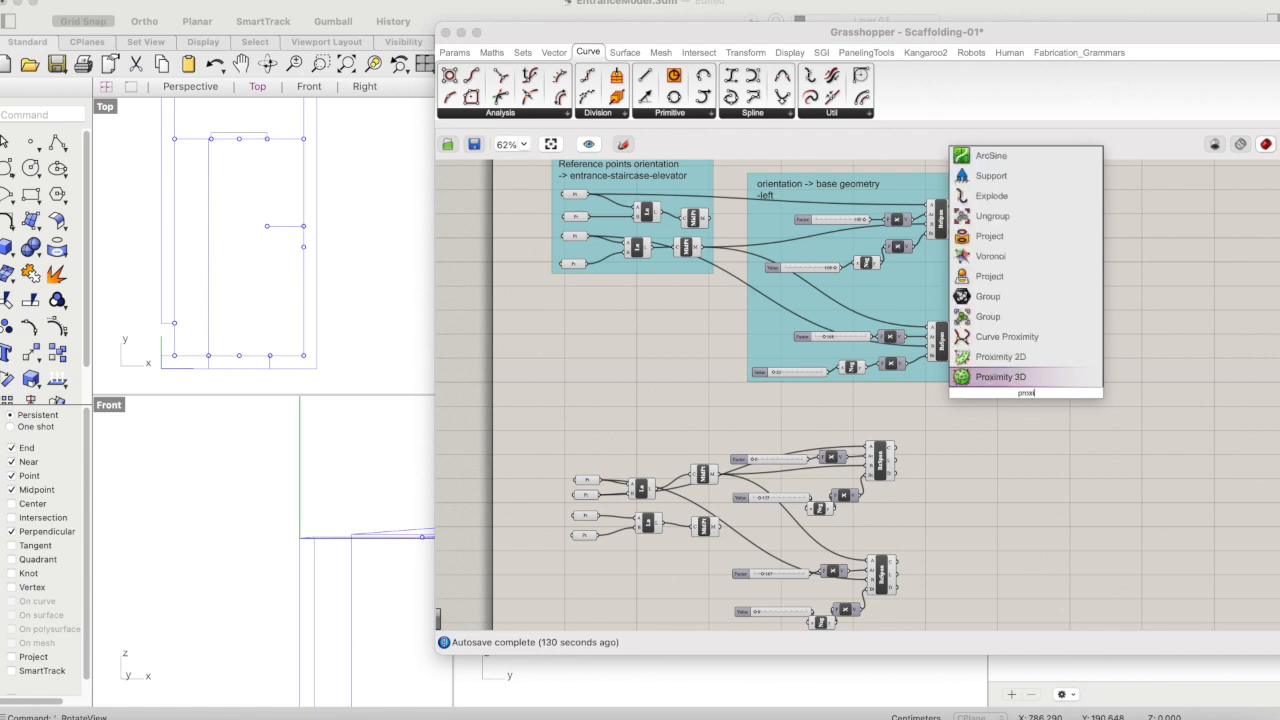
pyautogui.click(997, 340)
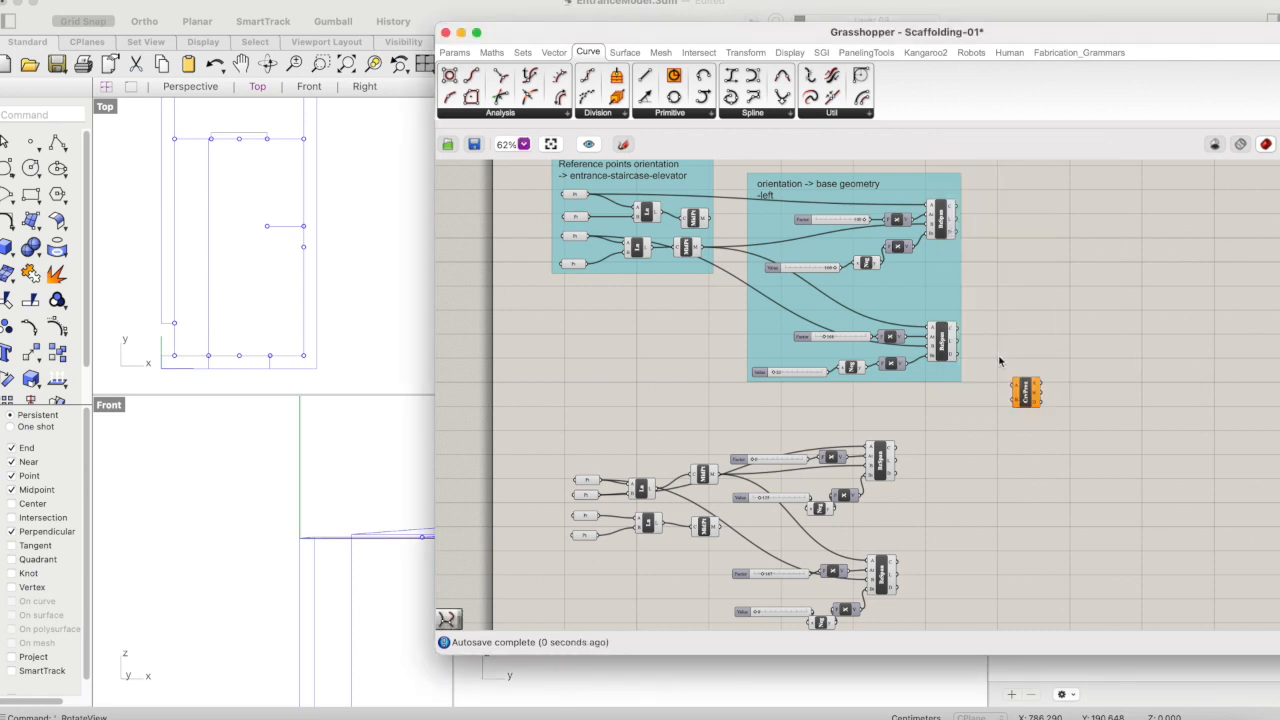
pyautogui.moveTo(1024, 400); pyautogui.dragTo(977, 507)
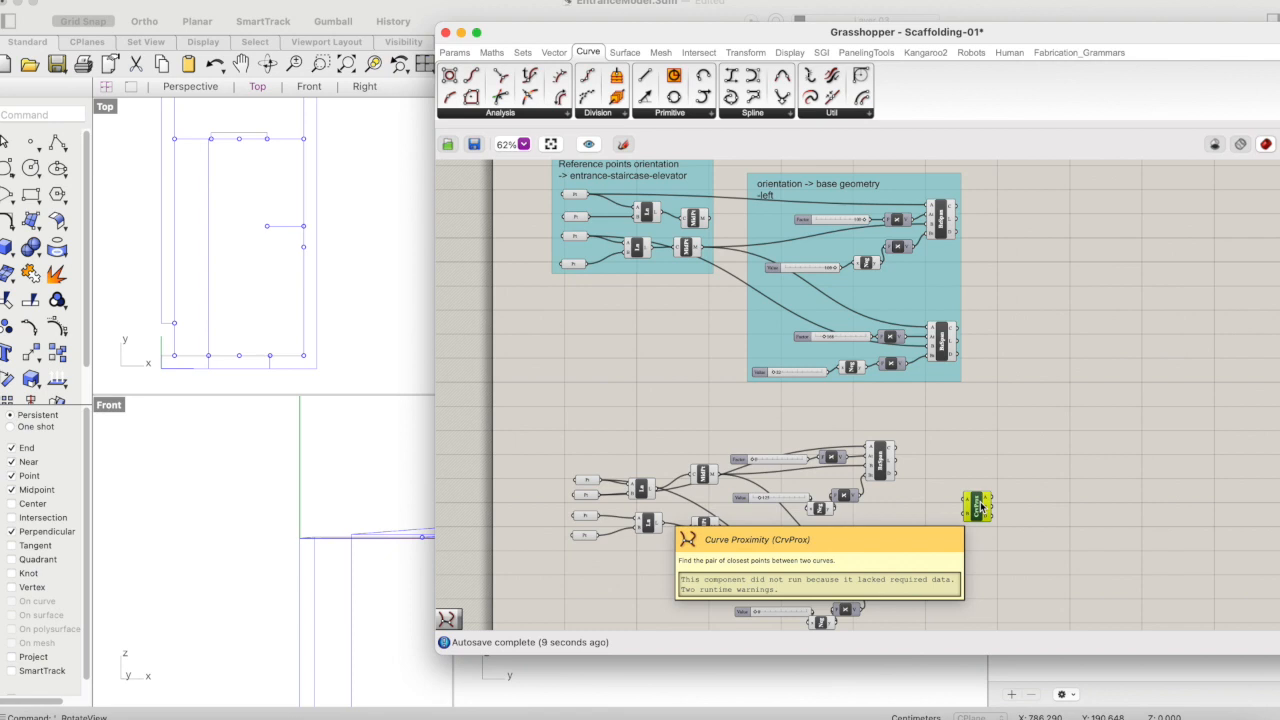
# - Highlight the two Bezier Spans of the left base-geometry group to view their path in the top view
pyautogui.click(943, 224)
pyautogui.keyDown('shift'); pyautogui.click(943, 338); pyautogui.keyUp('shift')
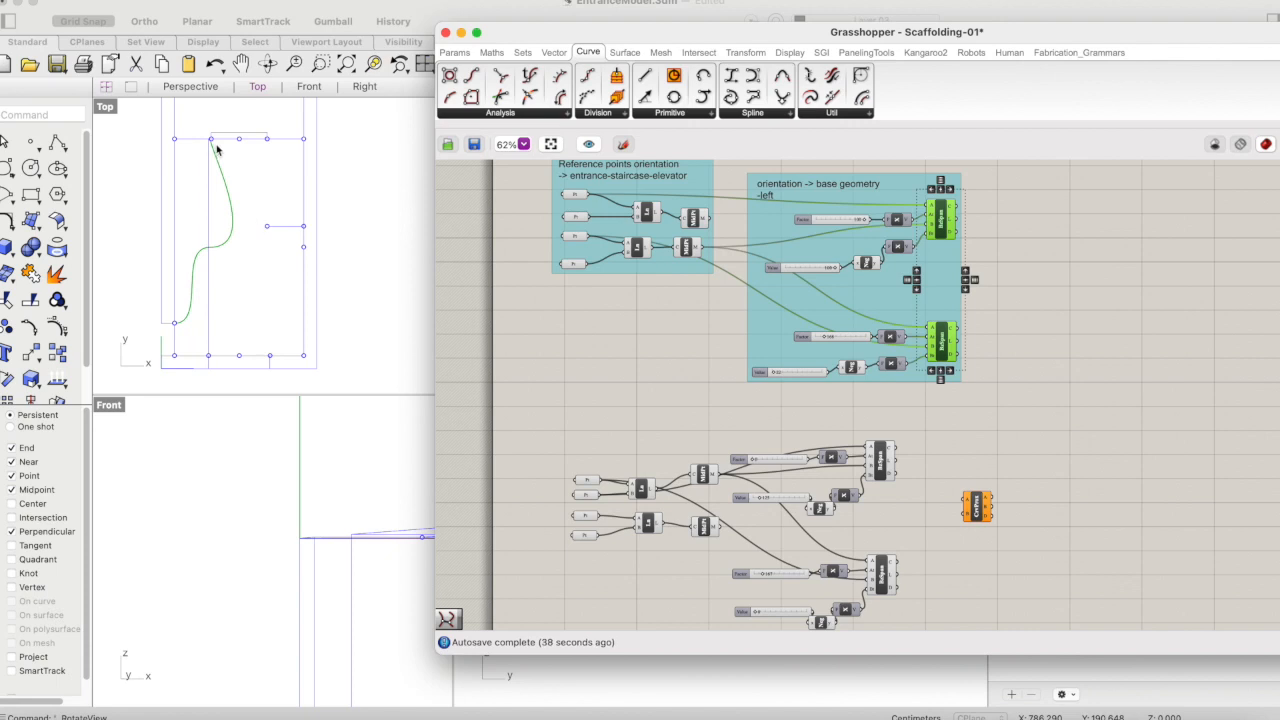
pyautogui.doubleClick(1023, 274)
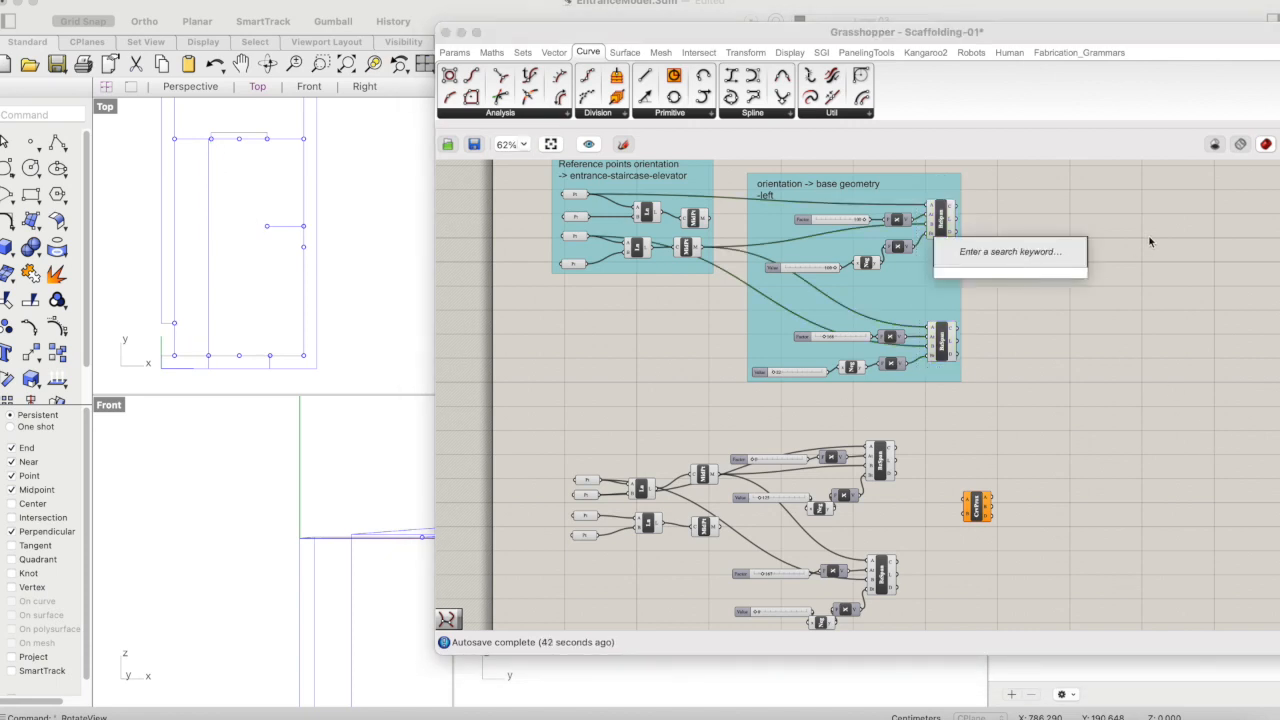
pyautogui.click(1202, 196)
# - Turn off the selected-only preview so the geometry of all components is drawn
pyautogui.moveTo(1159, 34); pyautogui.dragTo(1056, 34)
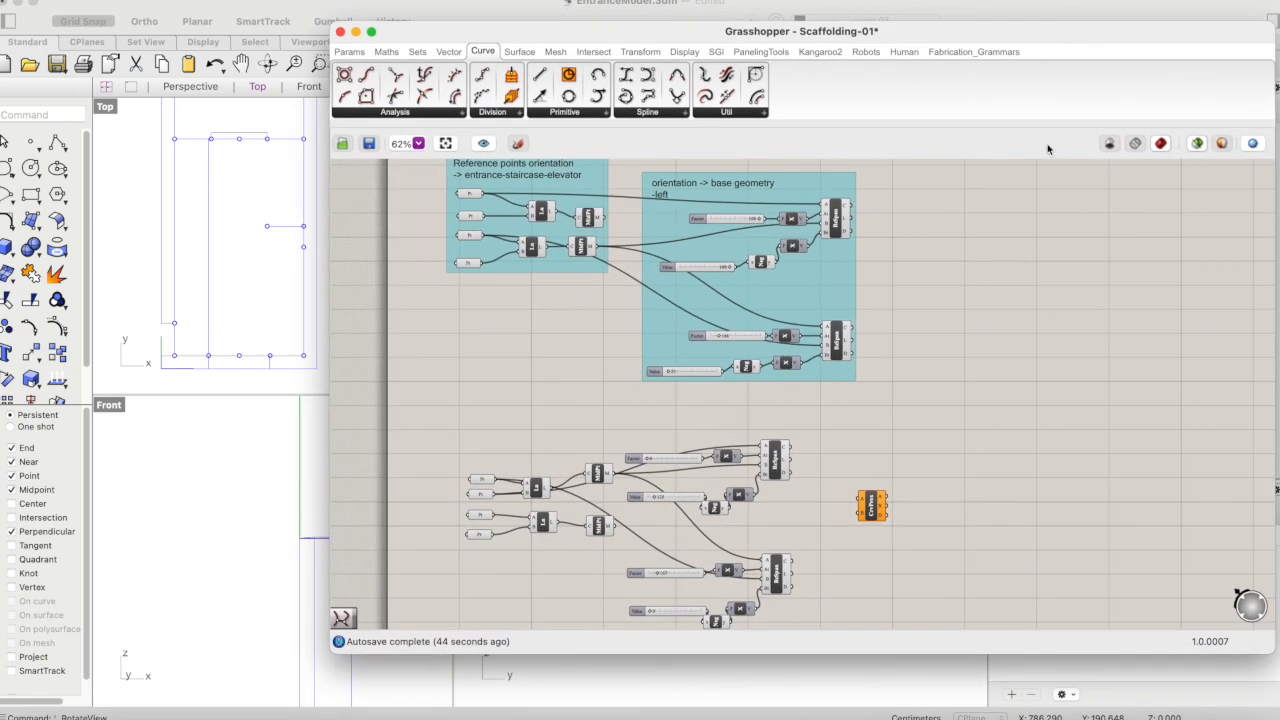
pyautogui.click(1197, 144)
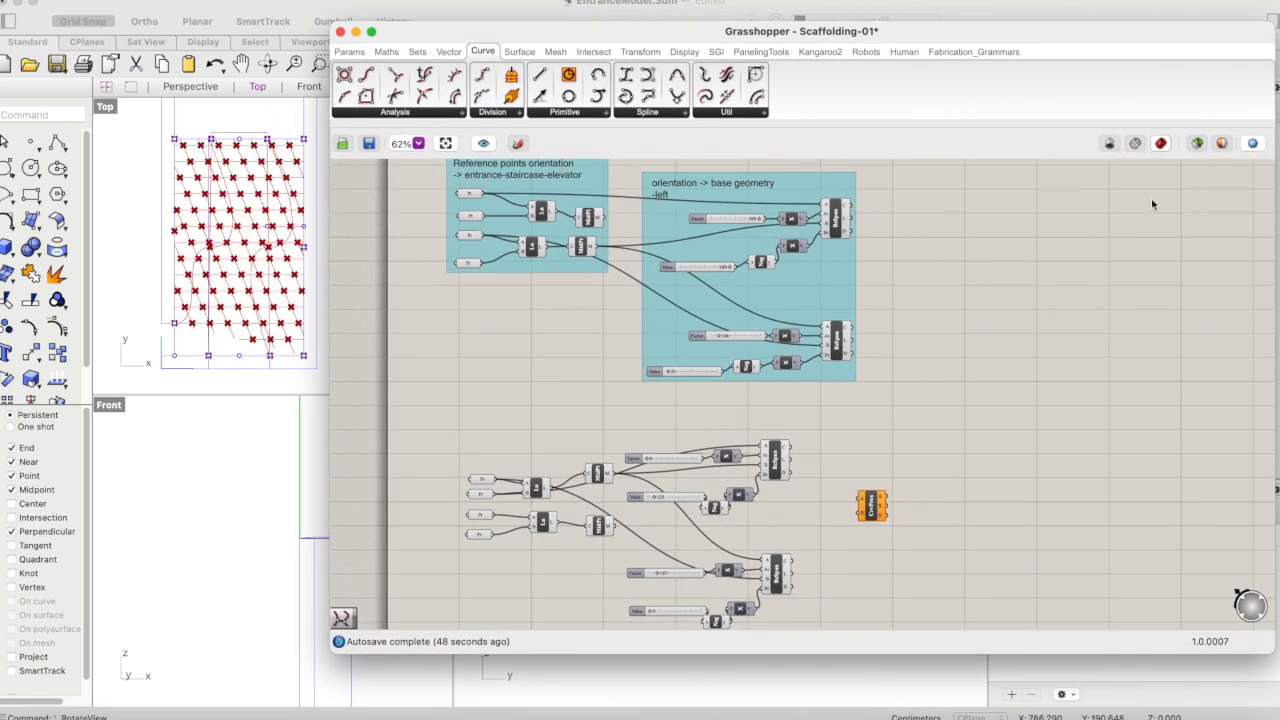
pyautogui.moveTo(750, 45); pyautogui.dragTo(905, 62)
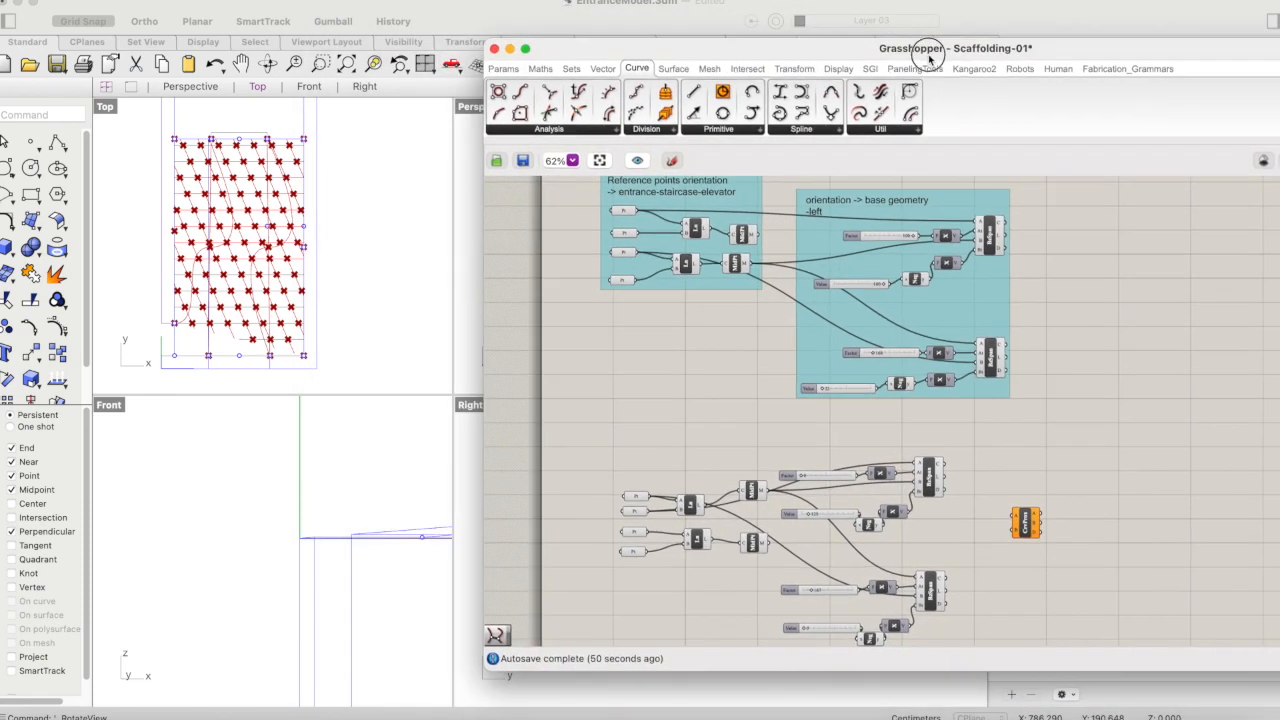
# - Disable the preview of all components in the uppermost definition block on the canvas
pyautogui.scroll(-5, 1177, 308)
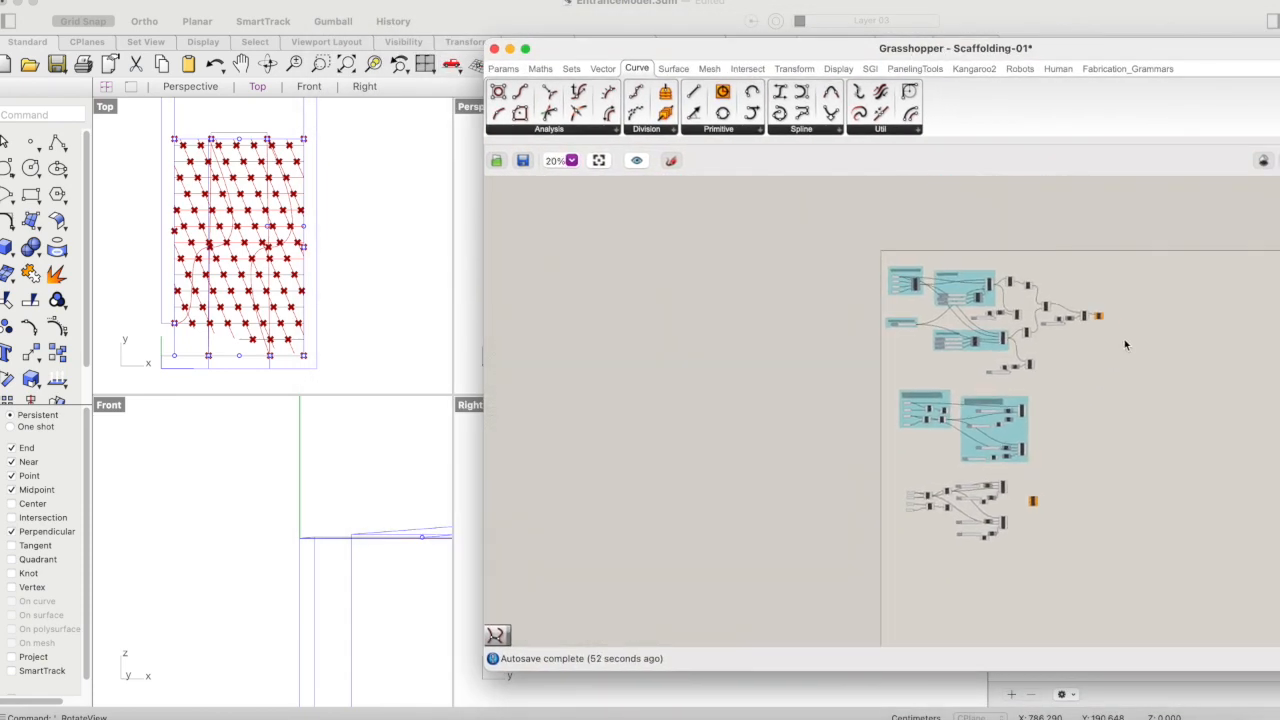
pyautogui.moveTo(1138, 254); pyautogui.dragTo(852, 404)
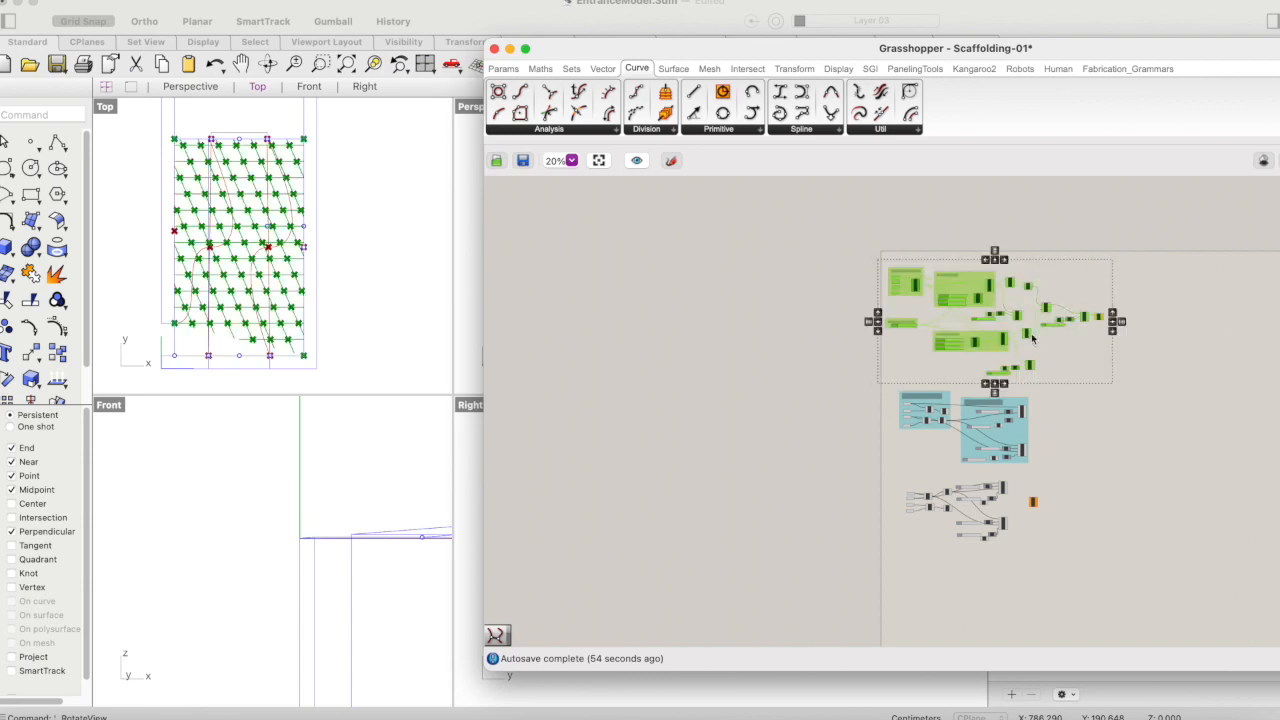
pyautogui.rightClick(1068, 296)
pyautogui.click(1100, 317)
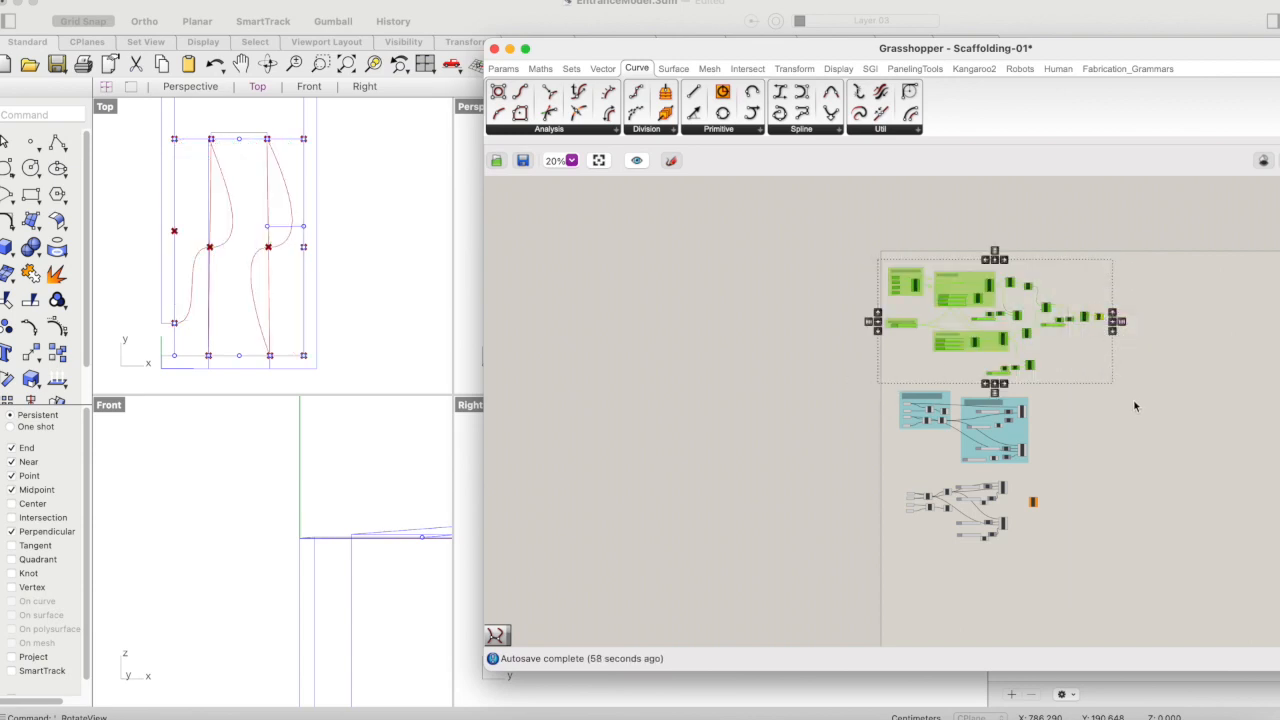
pyautogui.click(1135, 405)
# - Examine the layout of the grouped left spans, the ungrouped spans and the Curve Proximity component
pyautogui.scroll(5, 1017, 500)
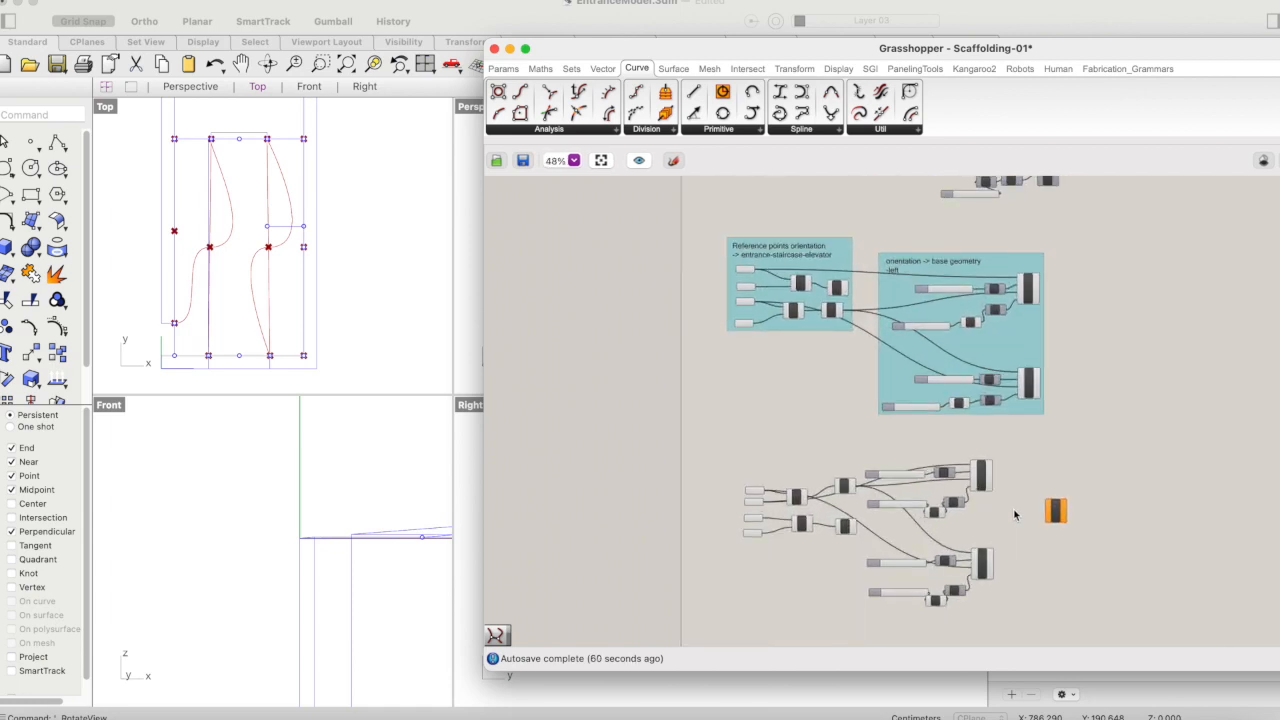
pyautogui.scroll(-1, 1014, 515)
pyautogui.hscroll(1, 1014, 515)
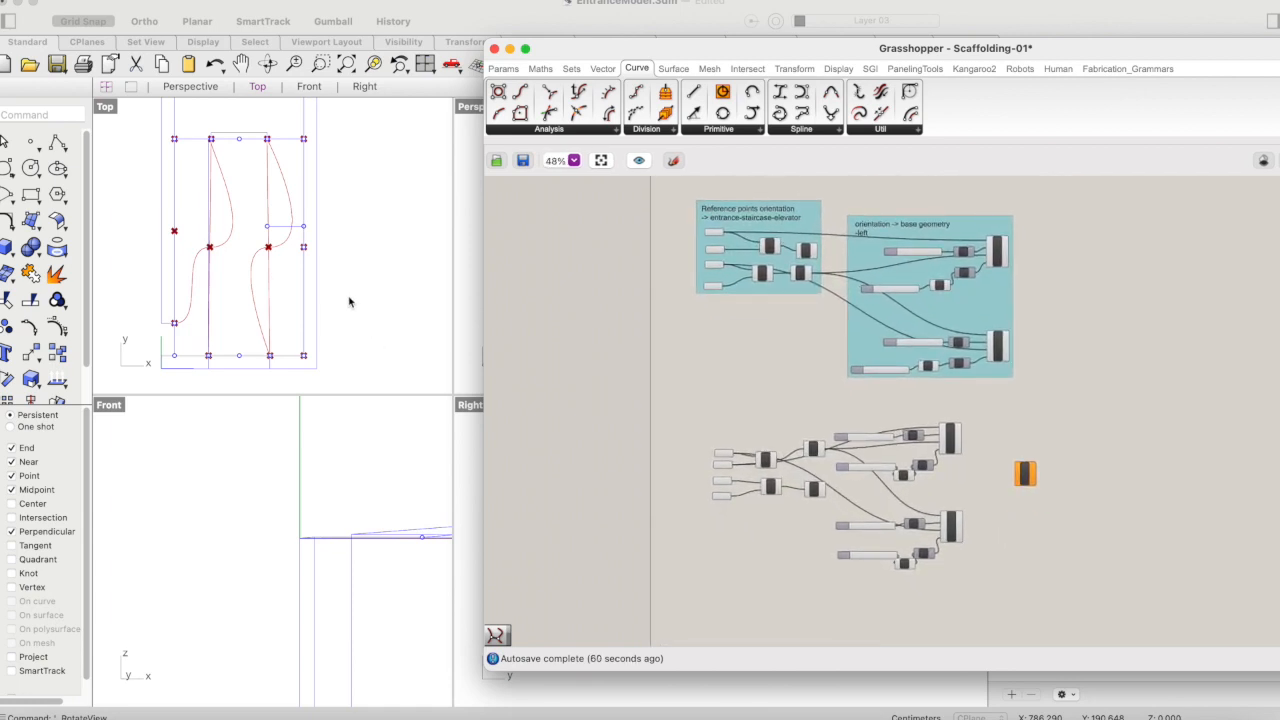
pyautogui.scroll(3, 881, 407)
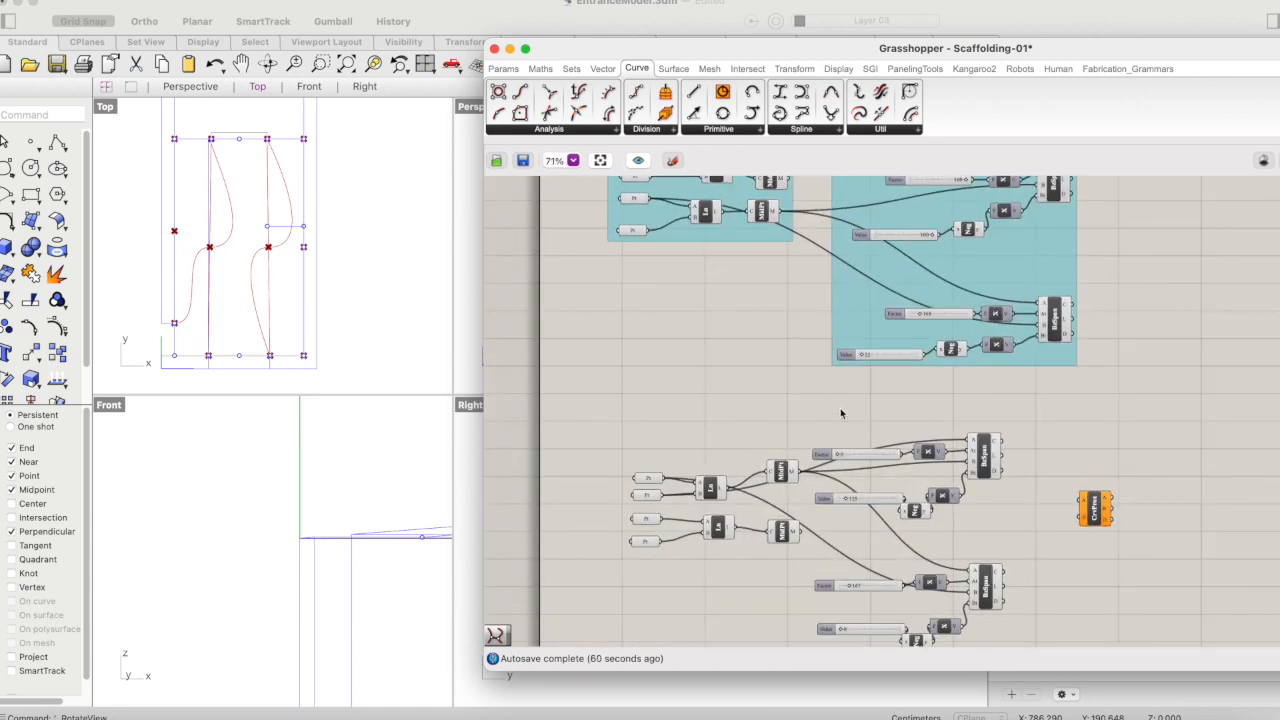
pyautogui.scroll(-1, 844, 408)
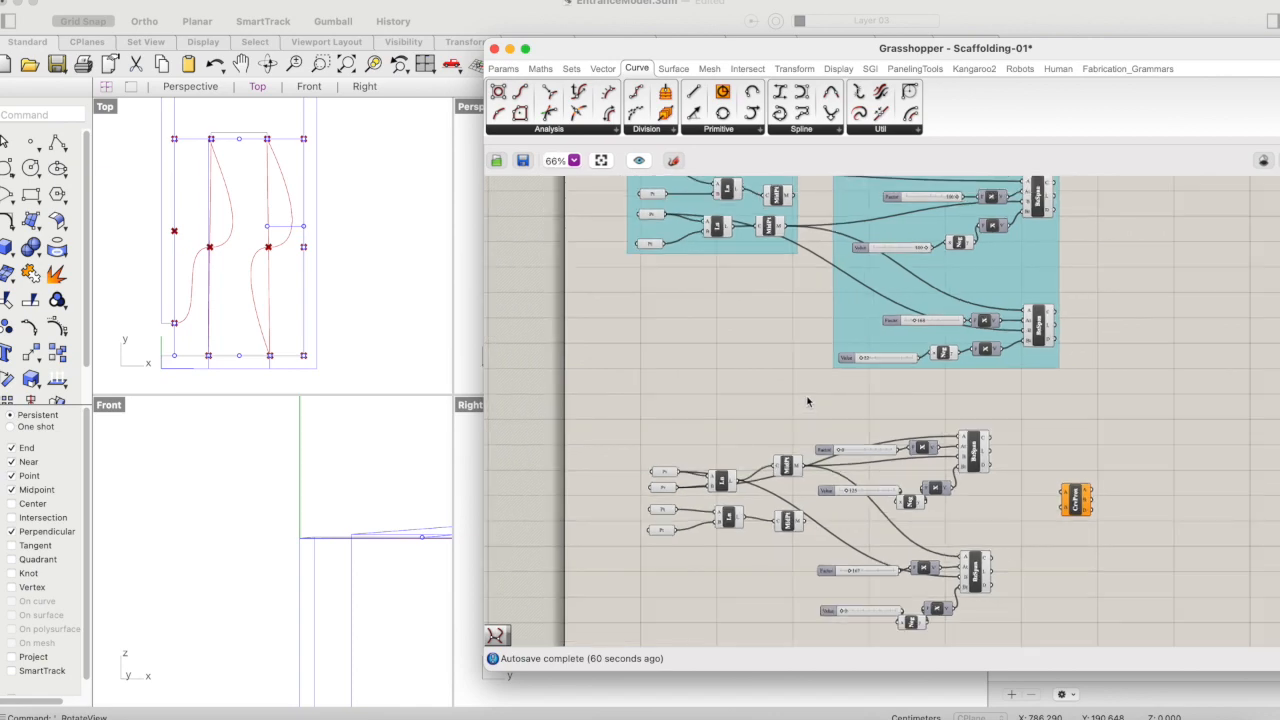
pyautogui.scroll(-1, 808, 401)
pyautogui.moveTo(1070, 449); pyautogui.dragTo(1038, 423, button='right')
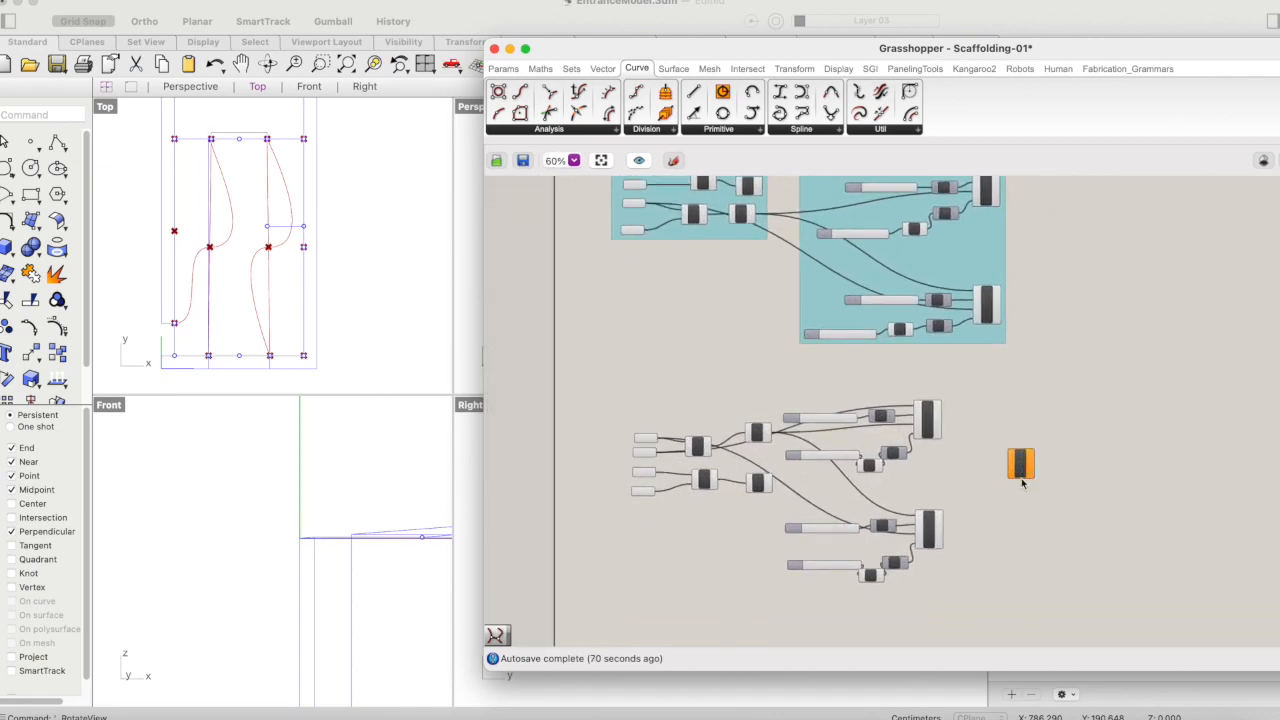
pyautogui.scroll(3, 1029, 479)
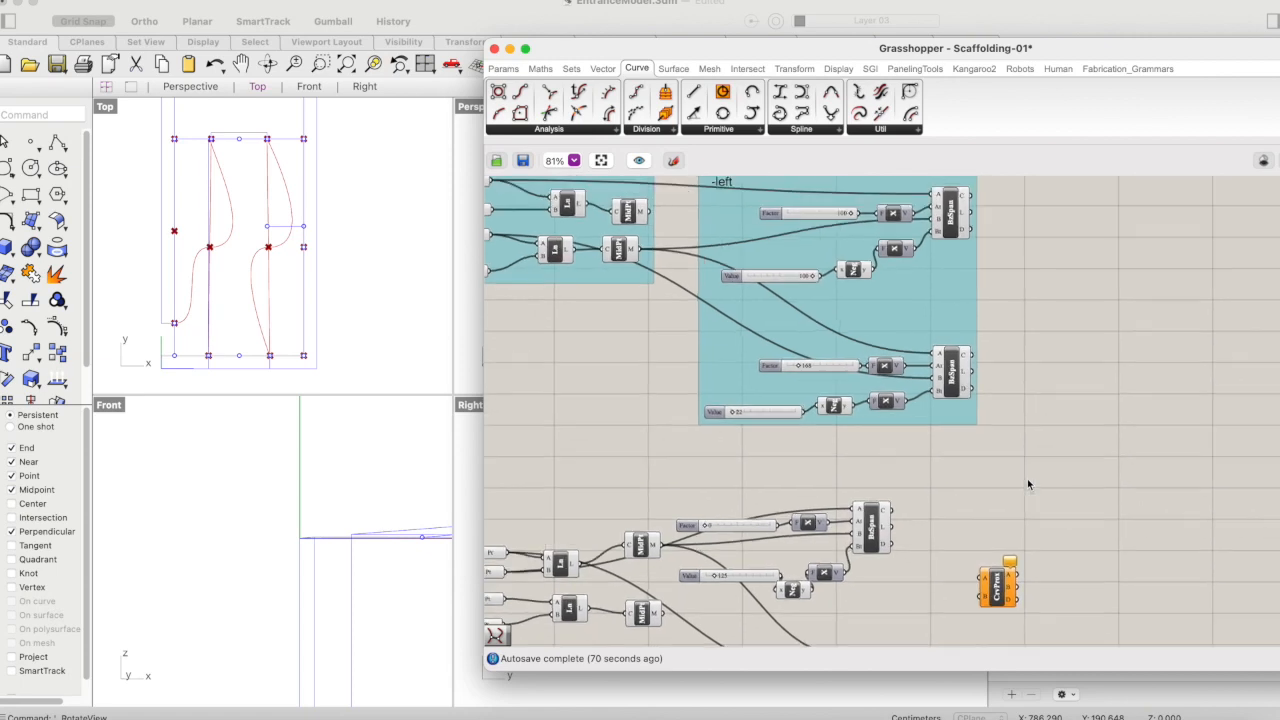
pyautogui.scroll(2, 1028, 480)
pyautogui.hscroll(-2, 1028, 480)
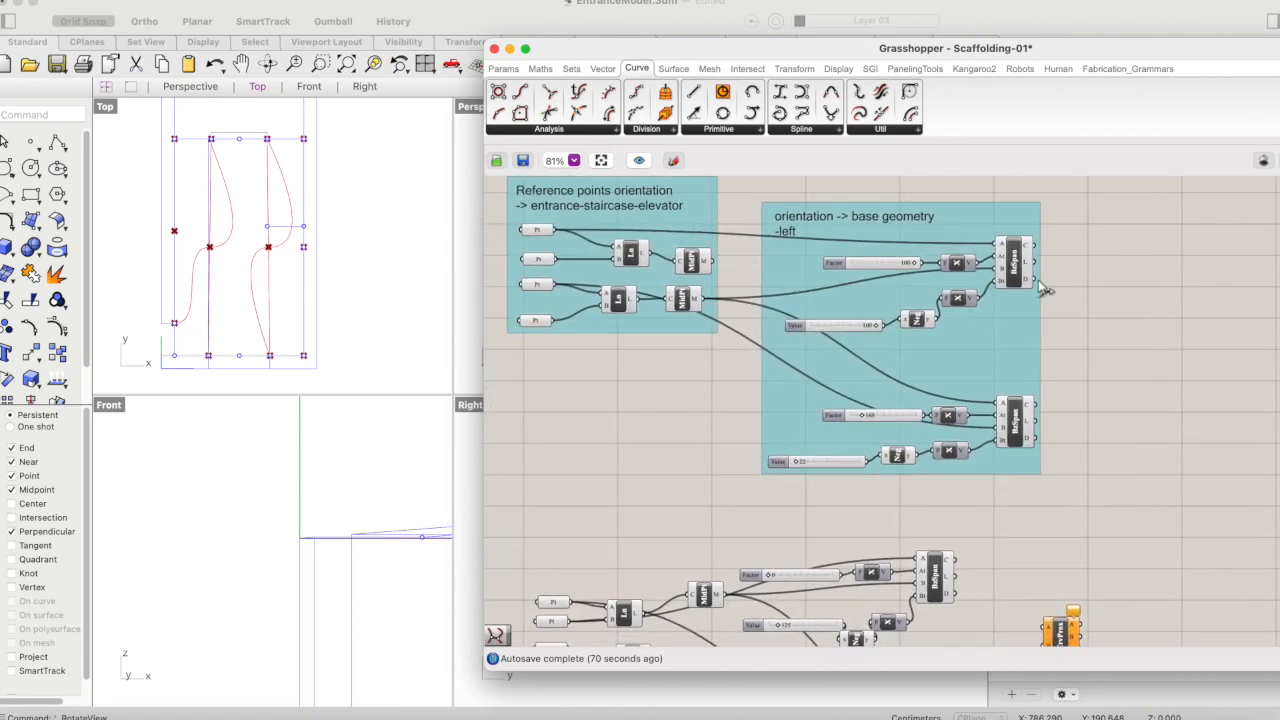
# - Add a Join Curves component and connect the C outputs of both left-group Bezier Spans to its C input
pyautogui.doubleClick(1132, 348)
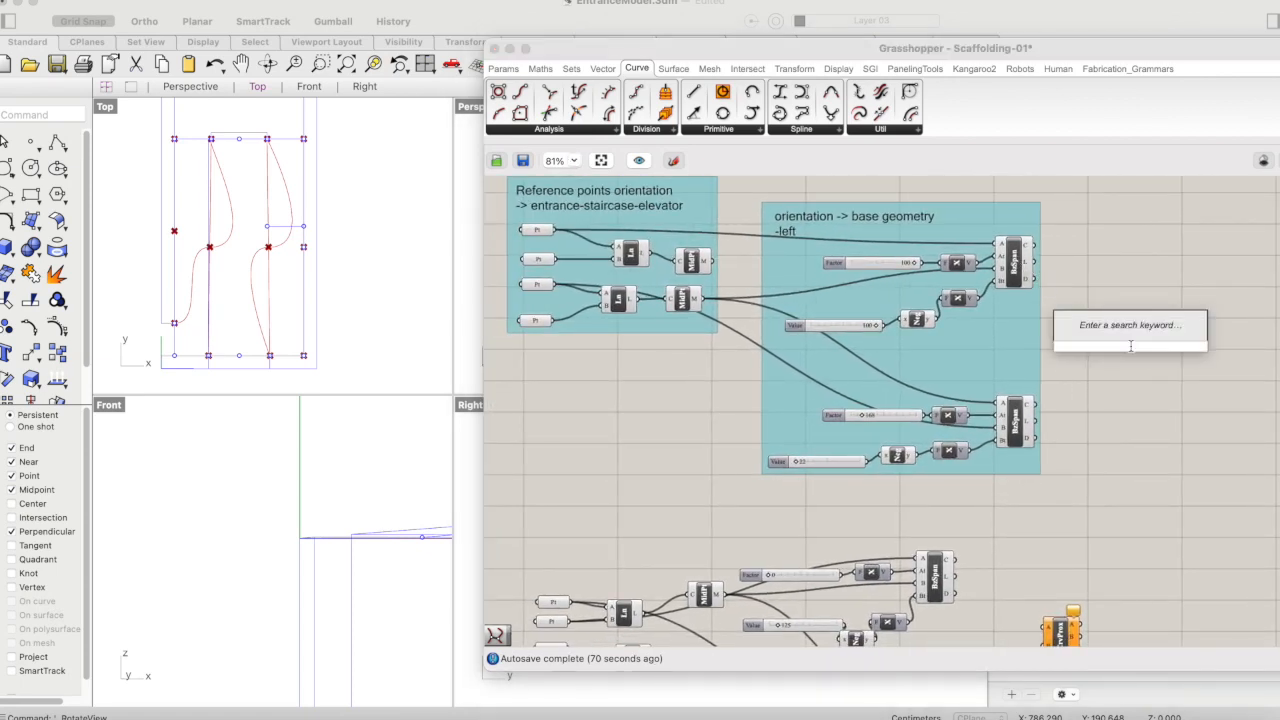
pyautogui.write('jo')
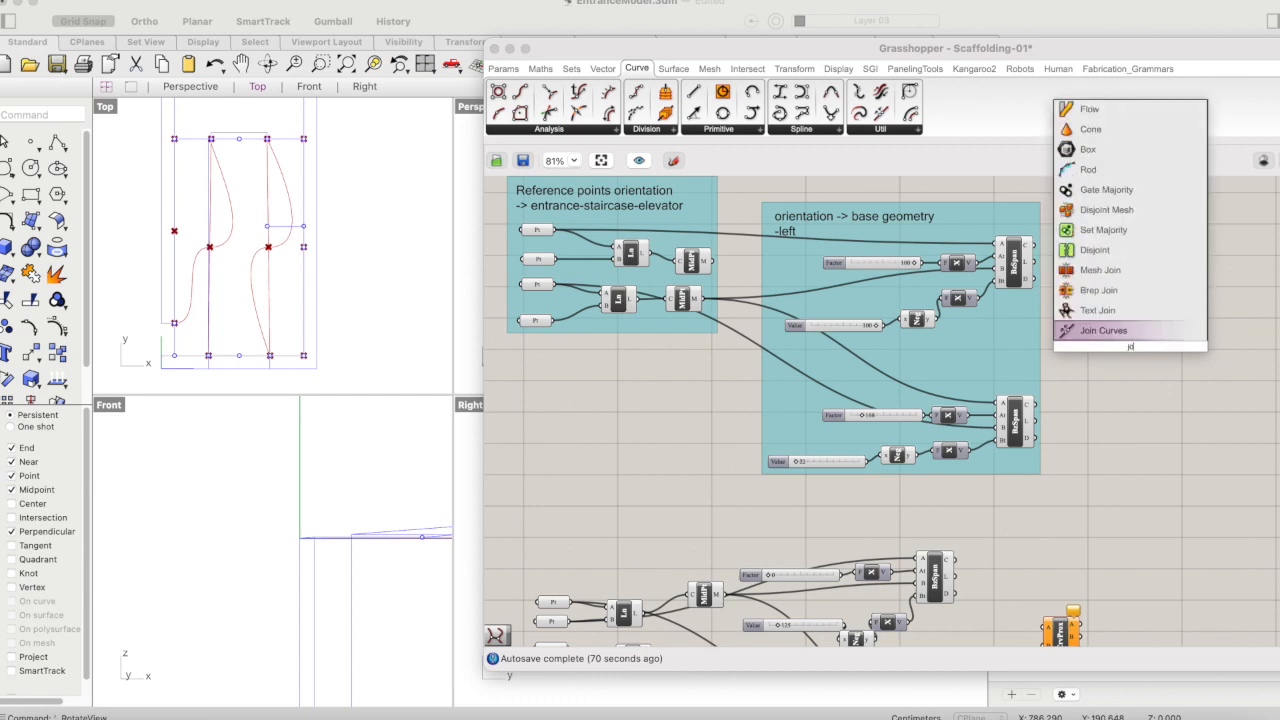
pyautogui.write('in')
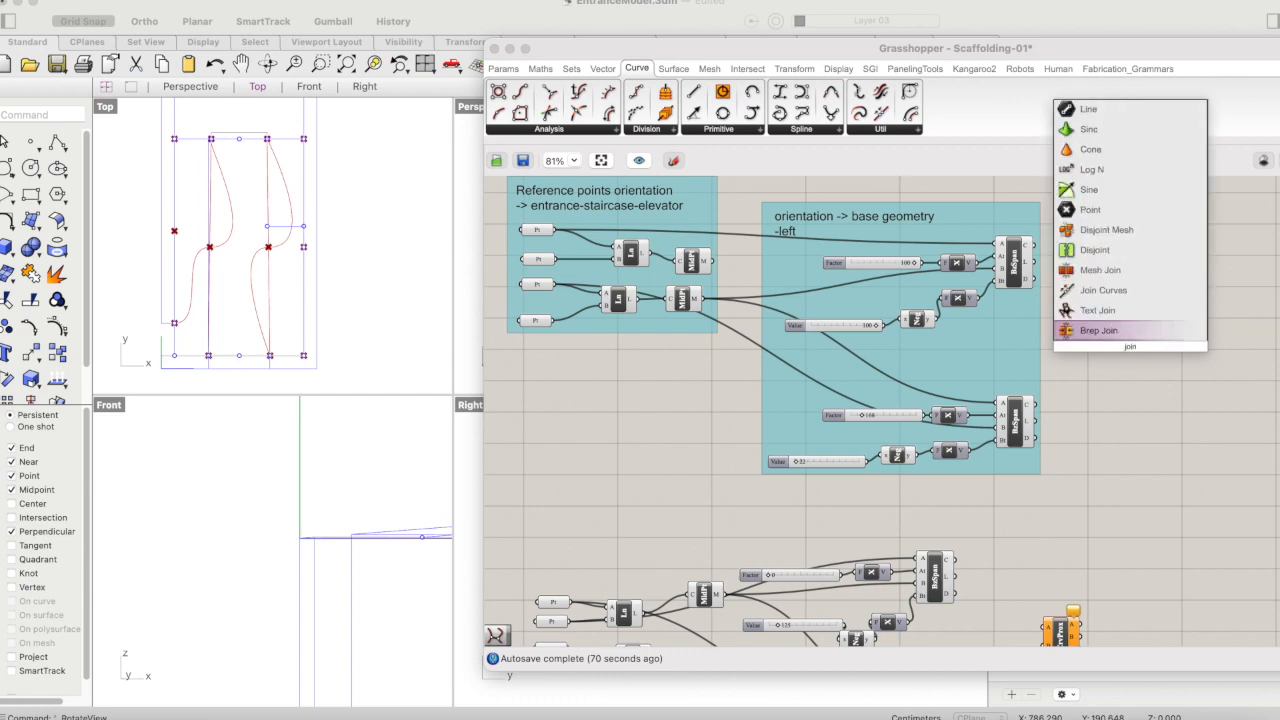
pyautogui.click(1062, 288)
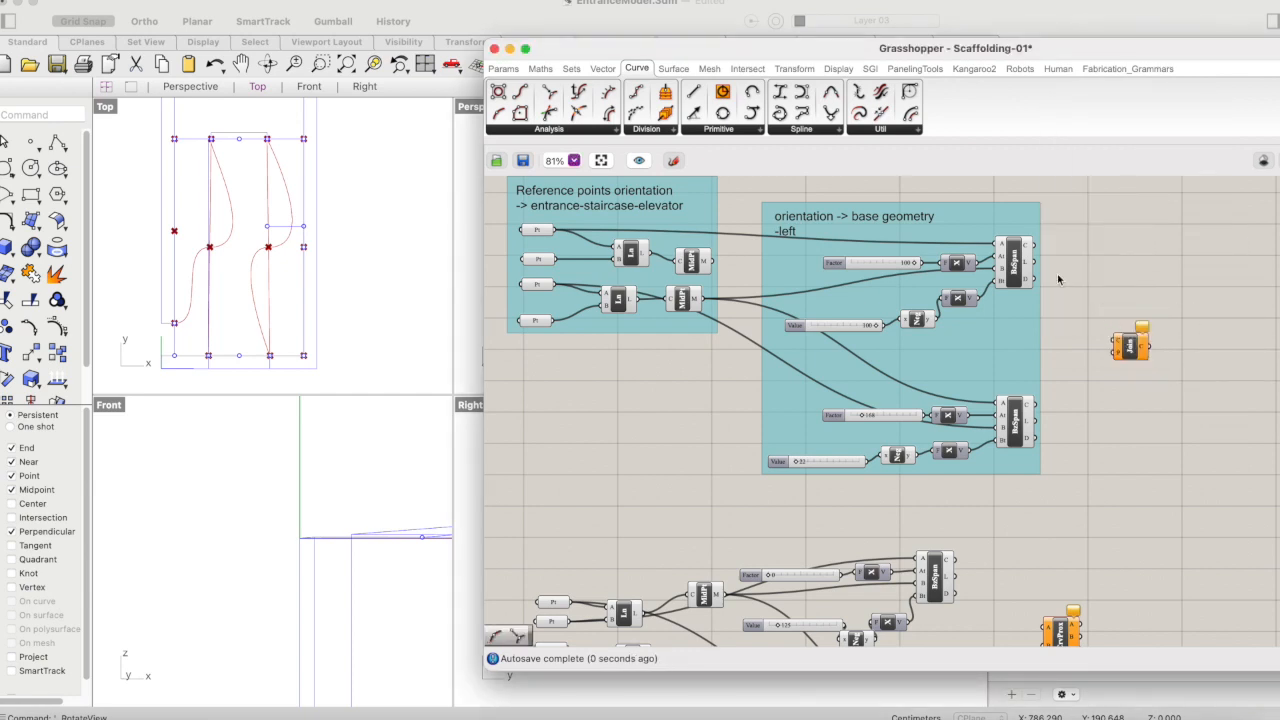
pyautogui.moveTo(1033, 244); pyautogui.dragTo(1116, 342)
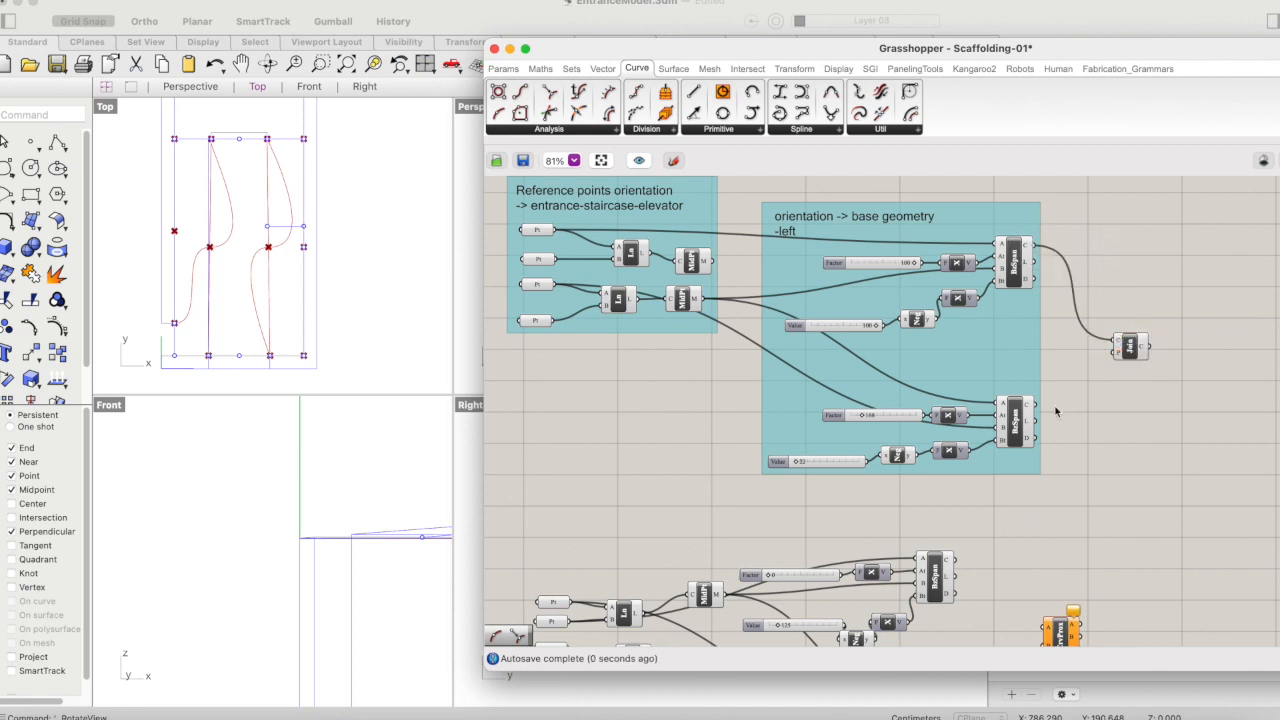
pyautogui.moveTo(1034, 404); pyautogui.dragTo(1116, 343)
pyautogui.click(1128, 345)
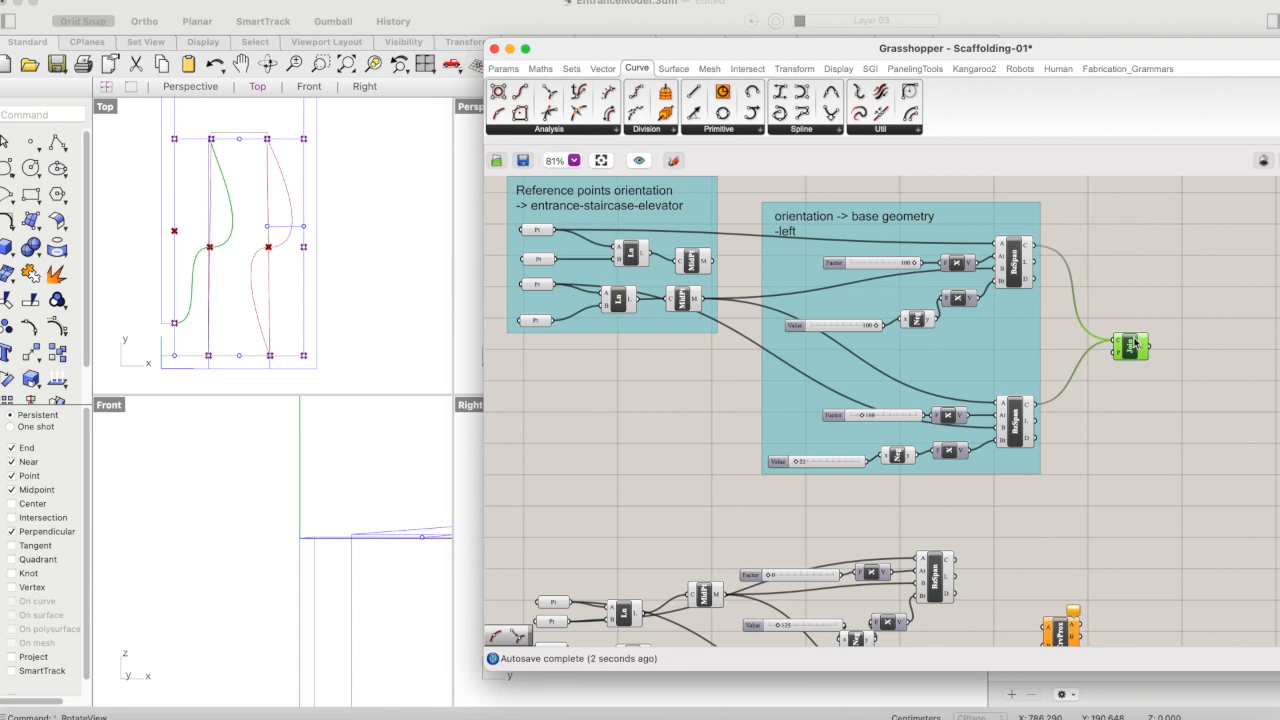
pyautogui.moveTo(1123, 345); pyautogui.dragTo(1115, 344)
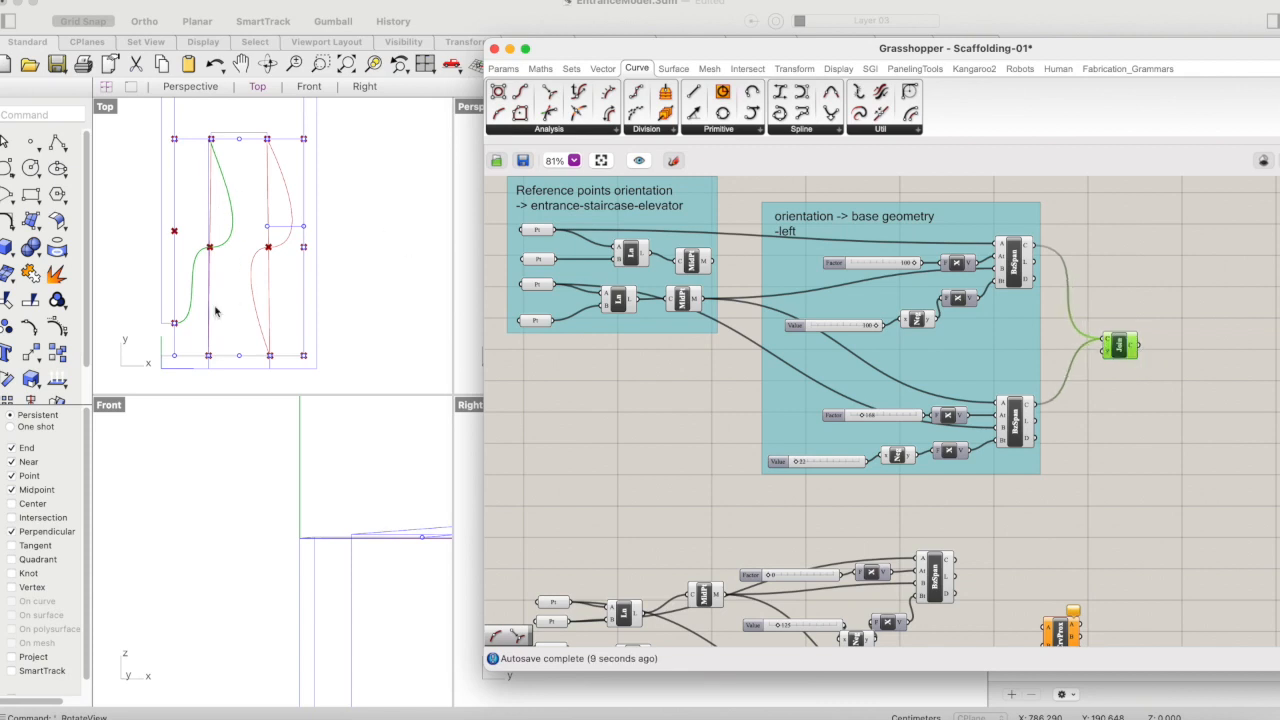
# - Add a second Join Curves component and connect the C outputs of both ungrouped Bezier Spans to its C input
pyautogui.scroll(-5, 1168, 336)
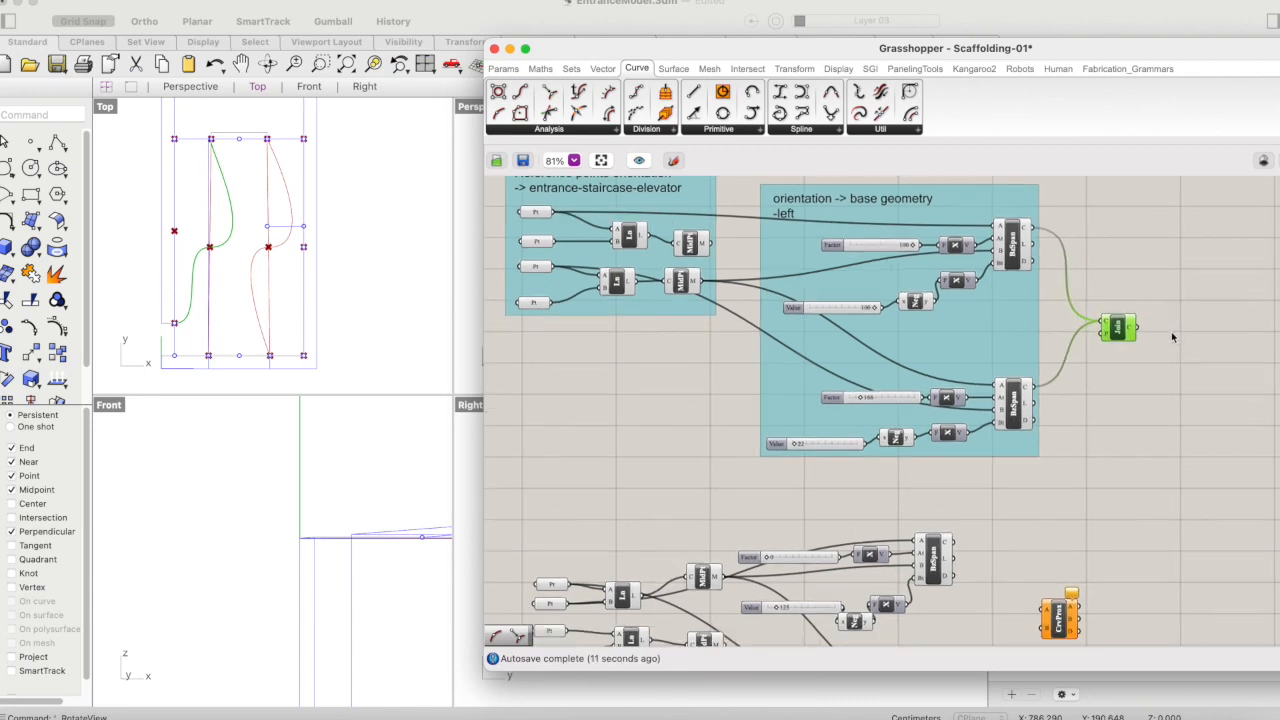
pyautogui.moveTo(1046, 503); pyautogui.dragTo(1181, 527)
pyautogui.doubleClick(1053, 545)
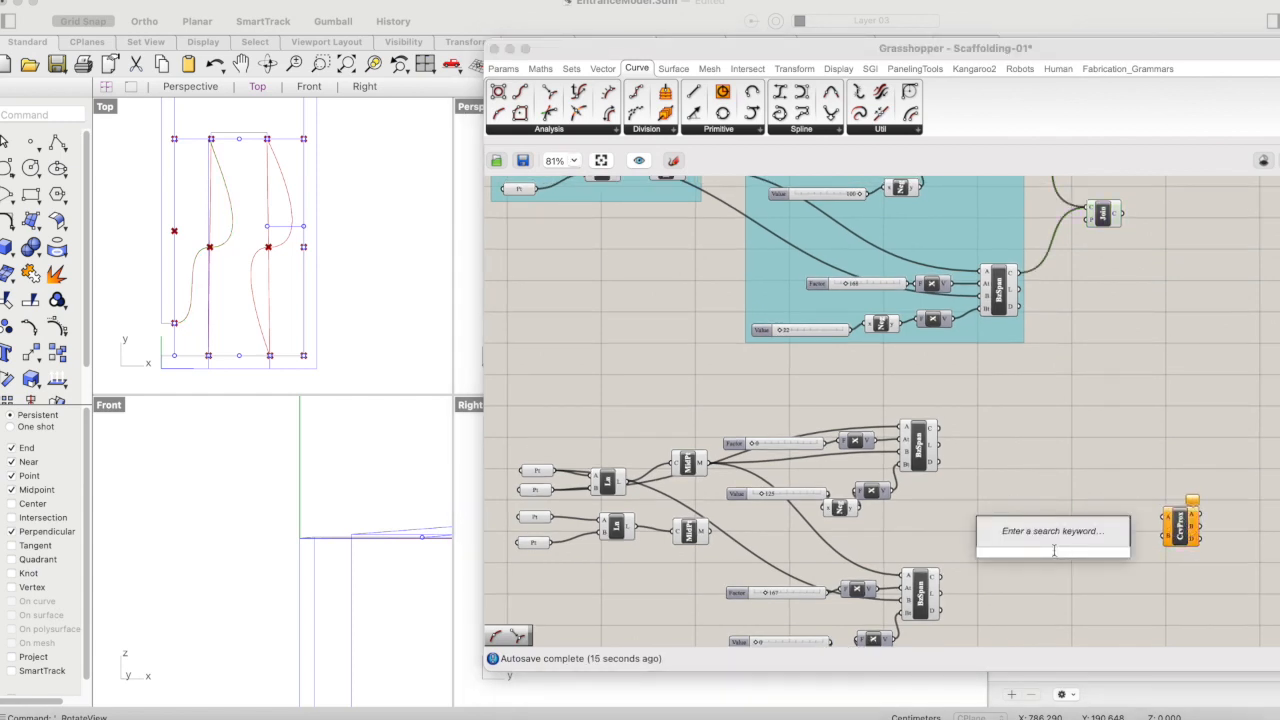
pyautogui.write('join')
pyautogui.click(1060, 500)
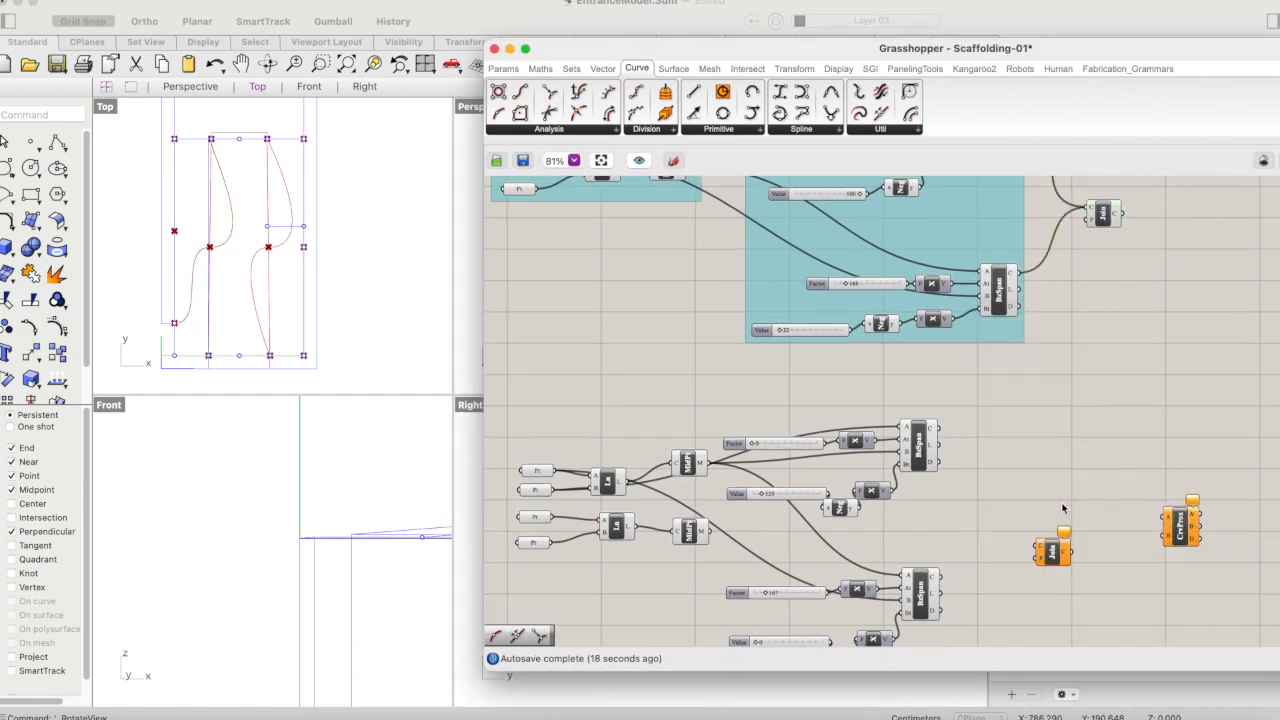
pyautogui.moveTo(933, 428); pyautogui.dragTo(1036, 552)
pyautogui.keyDown('shift'); pyautogui.moveTo(938, 580); pyautogui.dragTo(1041, 523); pyautogui.keyUp('shift')
pyautogui.click(1047, 555)
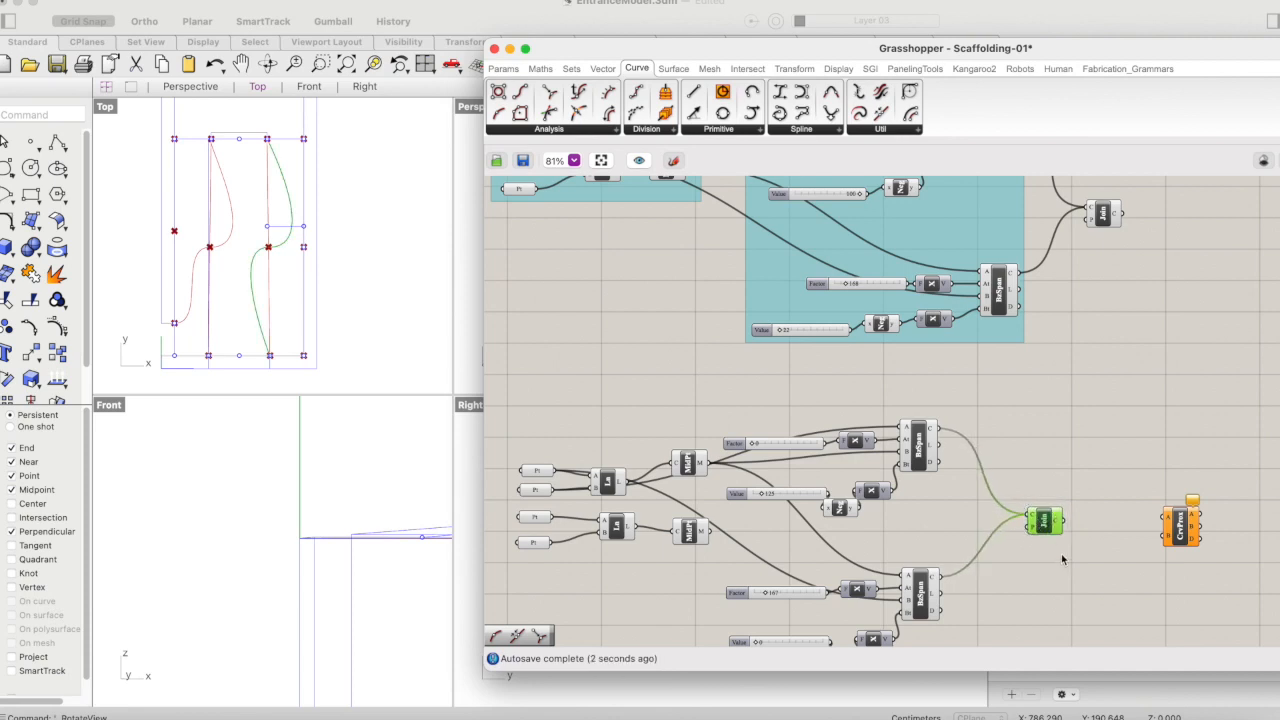
# - Move the Curve Proximity component to a spot beyond and vertically between the two Join Curves components
pyautogui.moveTo(1099, 530); pyautogui.dragTo(1051, 568, button='right')
pyautogui.moveTo(1138, 555); pyautogui.dragTo(1147, 376)
pyautogui.moveTo(1266, 378); pyautogui.dragTo(1124, 413, button='right')
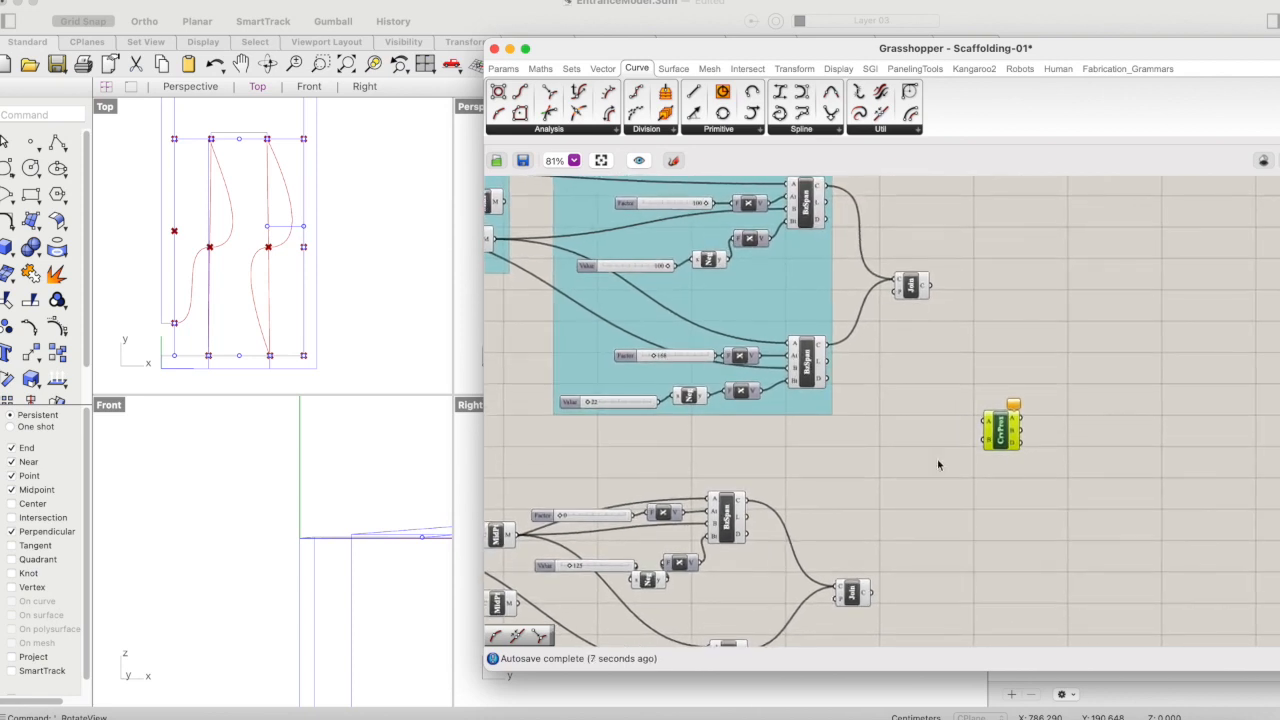
# - Align the lower Join Curves component under the upper one, and connect their C outputs to Curve Proximity's A and B inputs
pyautogui.moveTo(850, 598); pyautogui.dragTo(916, 588)
pyautogui.moveTo(928, 287); pyautogui.dragTo(986, 421)
pyautogui.moveTo(936, 584); pyautogui.dragTo(997, 433)
pyautogui.click(998, 430)
pyautogui.moveTo(1013, 428)
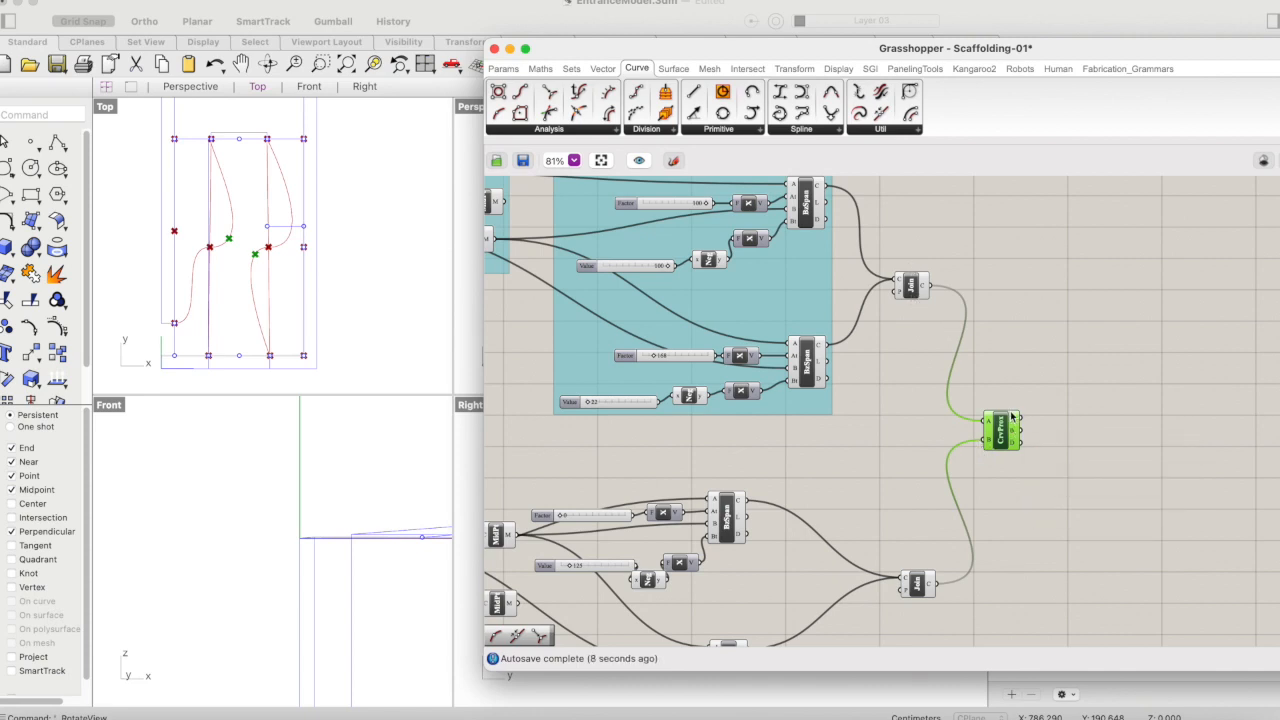
pyautogui.moveTo(1012, 446)
# - Add a Panel beside the Curve Proximity component and connect its A output to the panel
pyautogui.doubleClick(1066, 422)
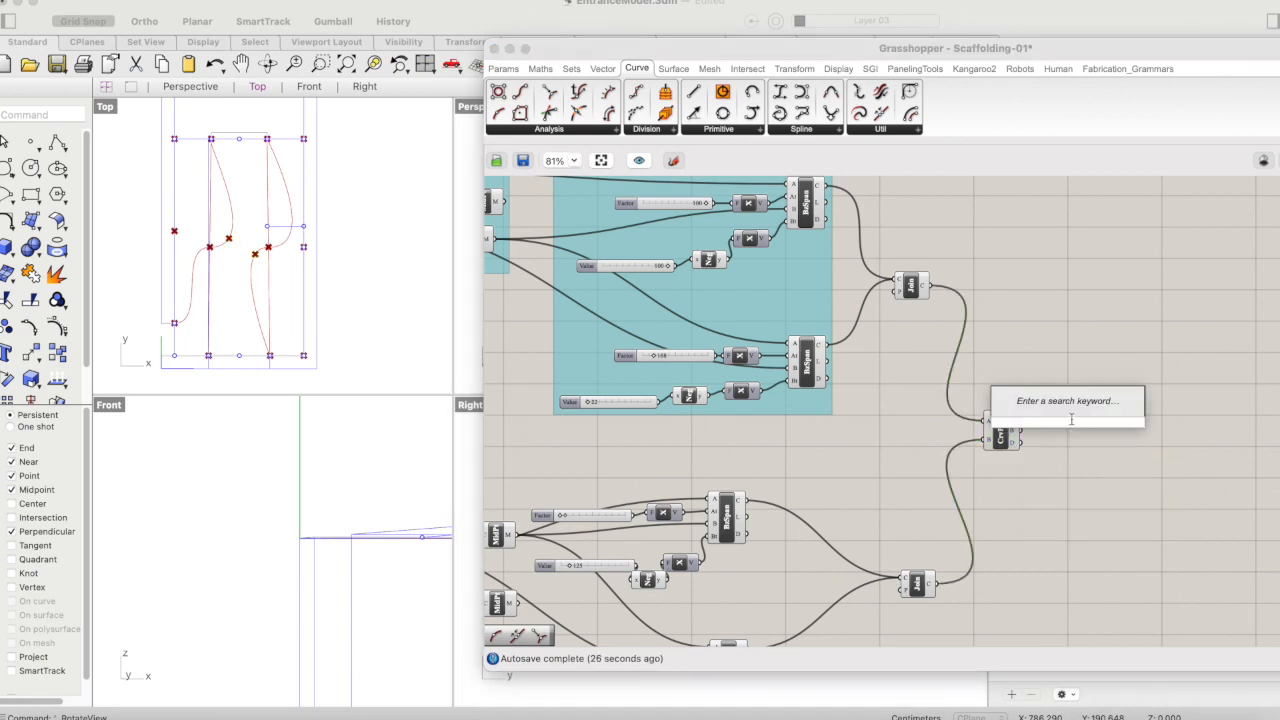
pyautogui.write('panel')
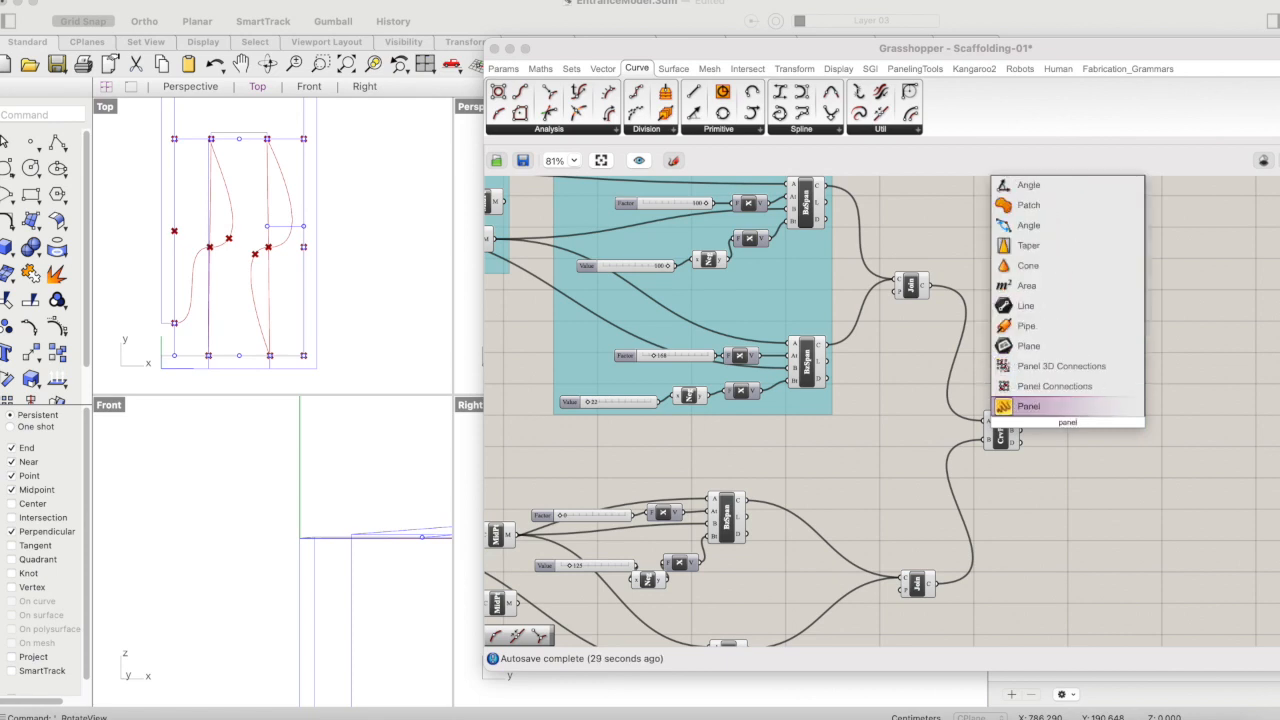
pyautogui.press('Return')
pyautogui.moveTo(1094, 414)
pyautogui.mouseDown()
pyautogui.moveTo(1134, 386)
pyautogui.moveTo(1108, 398)
pyautogui.moveTo(1108, 386)
pyautogui.moveTo(1090, 420)
pyautogui.mouseUp()
pyautogui.scroll(4, 1124, 443)
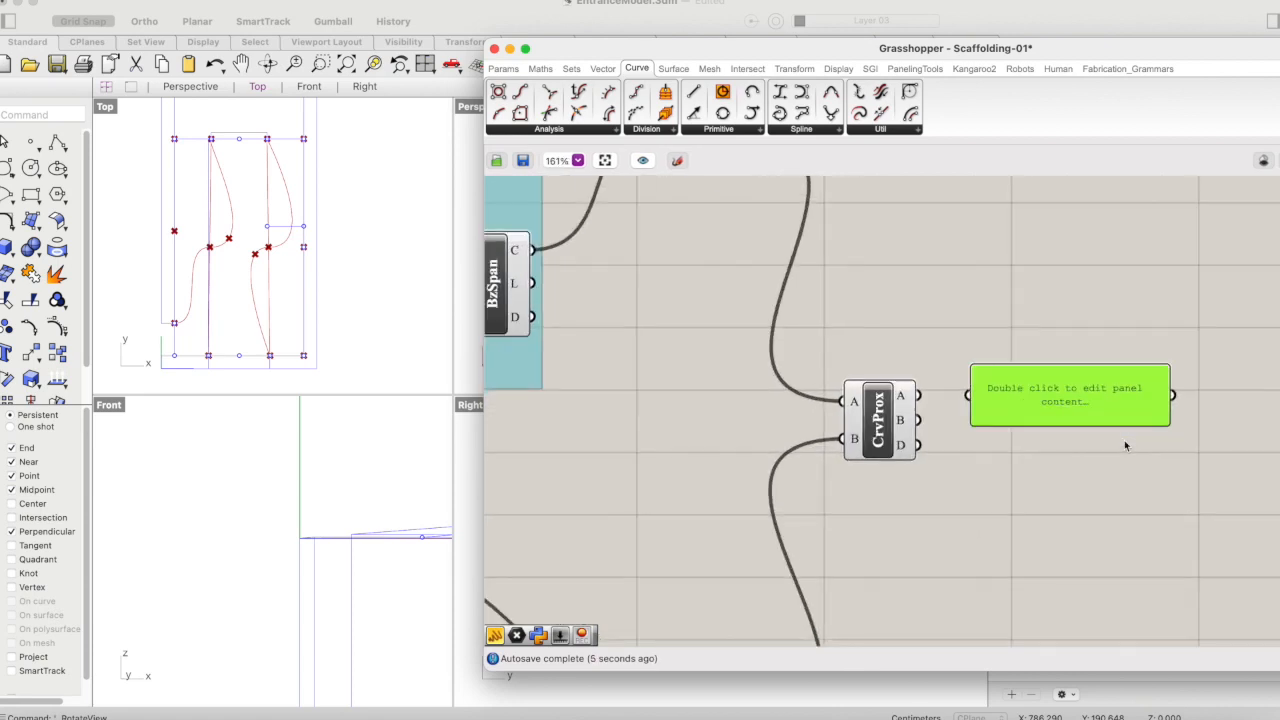
pyautogui.moveTo(943, 401); pyautogui.dragTo(1057, 393)
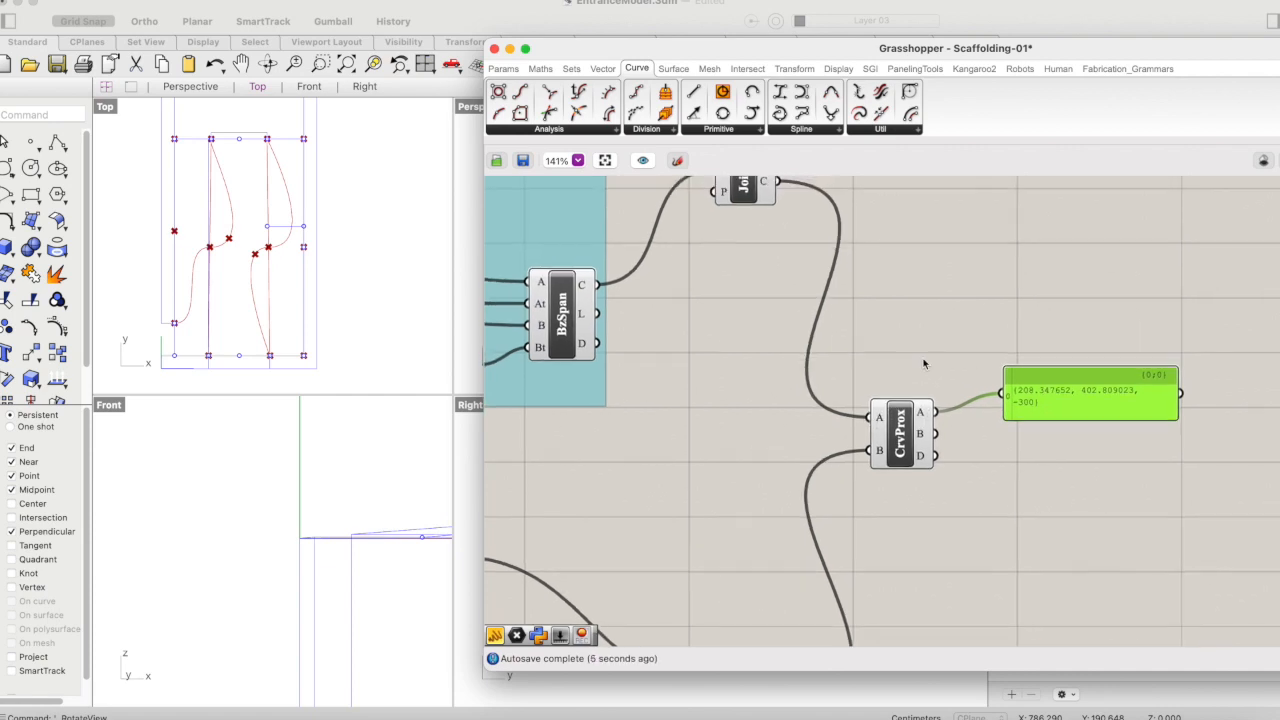
# - Add a Point parameter beneath the panel and connect Curve Proximity's A output to it
pyautogui.doubleClick(1034, 484)
pyautogui.write('point')
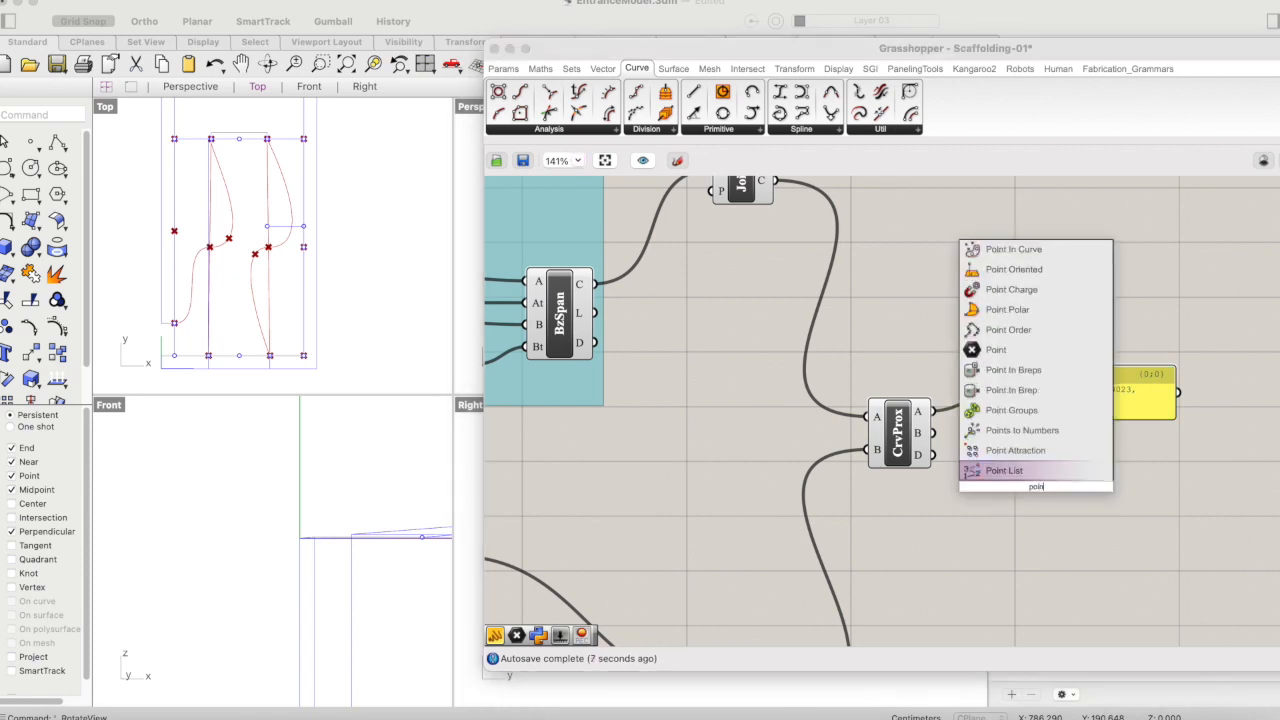
pyautogui.press('Return')
pyautogui.moveTo(1050, 486); pyautogui.dragTo(1027, 437)
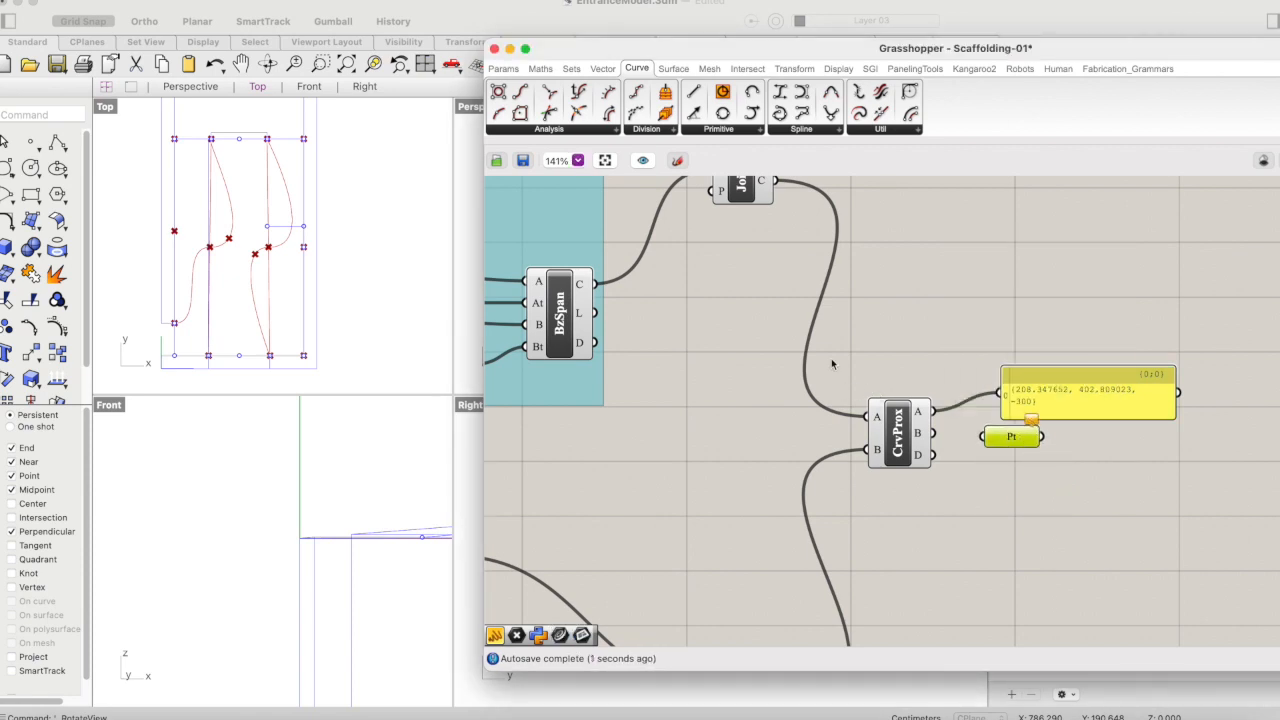
pyautogui.scroll(2, 818, 266)
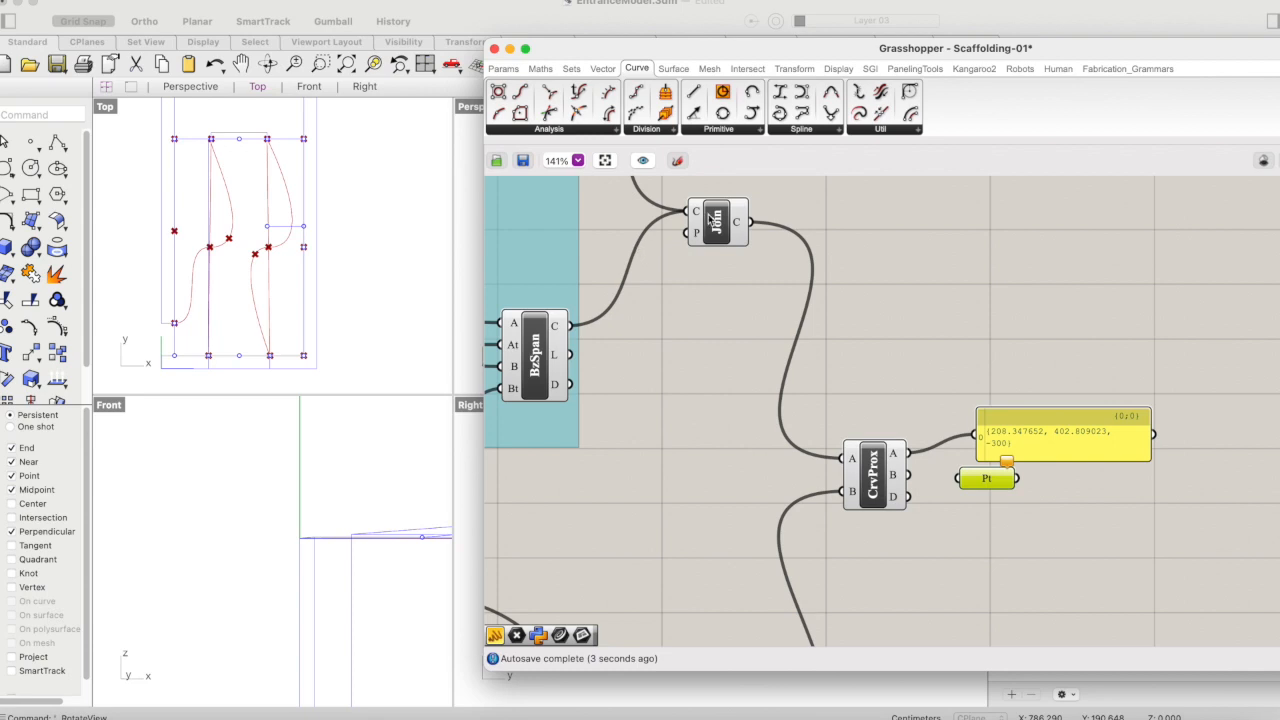
pyautogui.moveTo(905, 453); pyautogui.dragTo(970, 483)
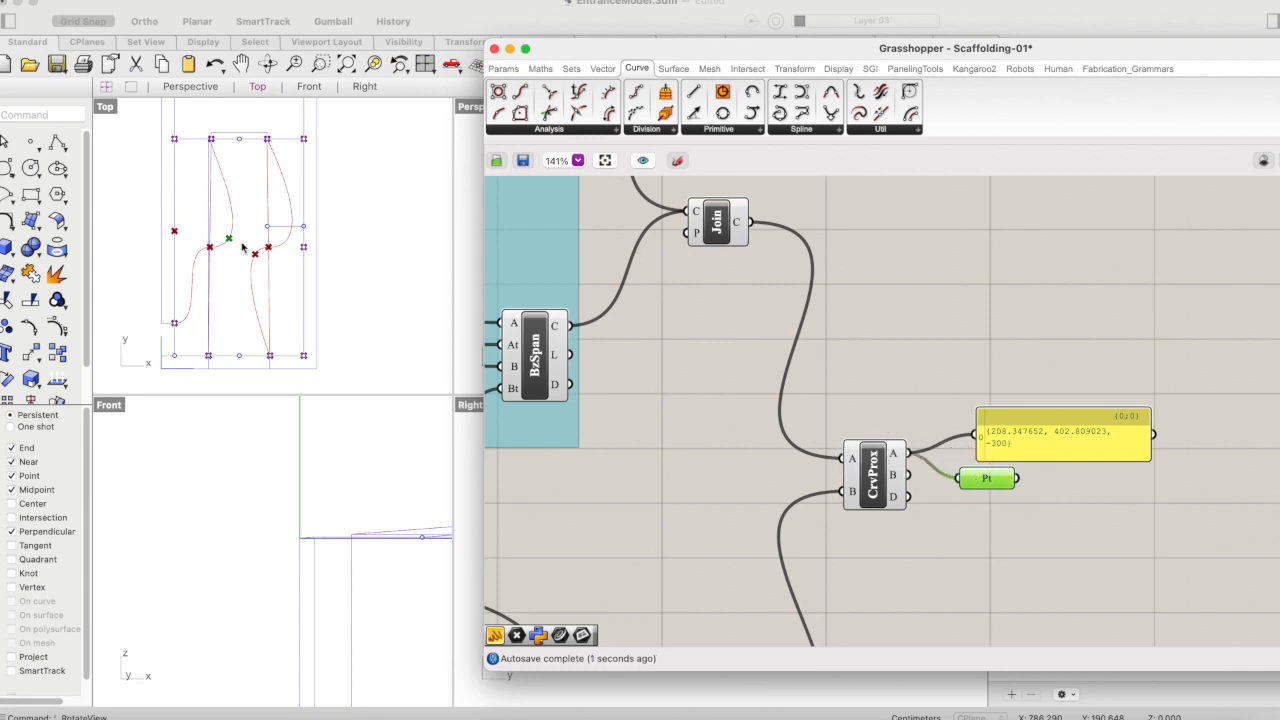
# - Duplicate the panel and Point parameter below the originals and connect Curve Proximity's B output to both copies
pyautogui.moveTo(1050, 418); pyautogui.dragTo(1036, 372)
pyautogui.moveTo(1001, 479); pyautogui.dragTo(1018, 454)
pyautogui.moveTo(1038, 340); pyautogui.dragTo(1006, 497)
pyautogui.keyDown('alt'); pyautogui.moveTo(1018, 394); pyautogui.dragTo(1030, 510); pyautogui.keyUp('alt')
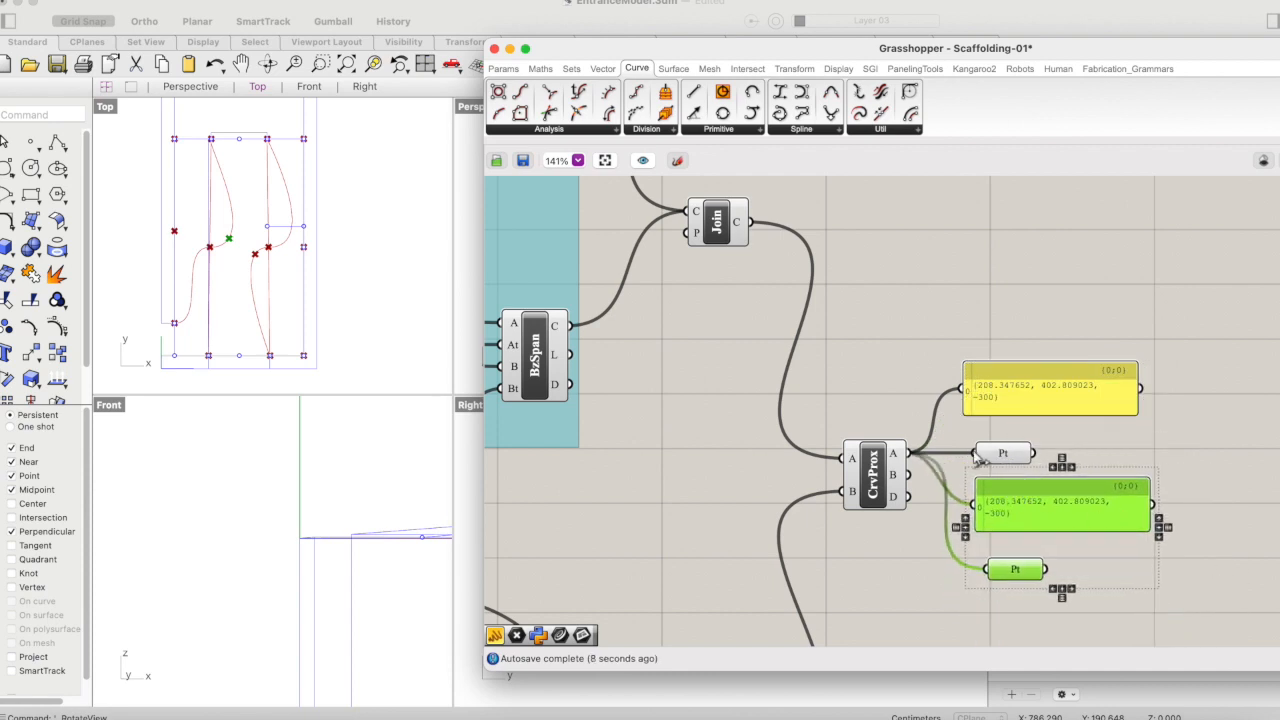
pyautogui.moveTo(907, 474); pyautogui.dragTo(973, 506)
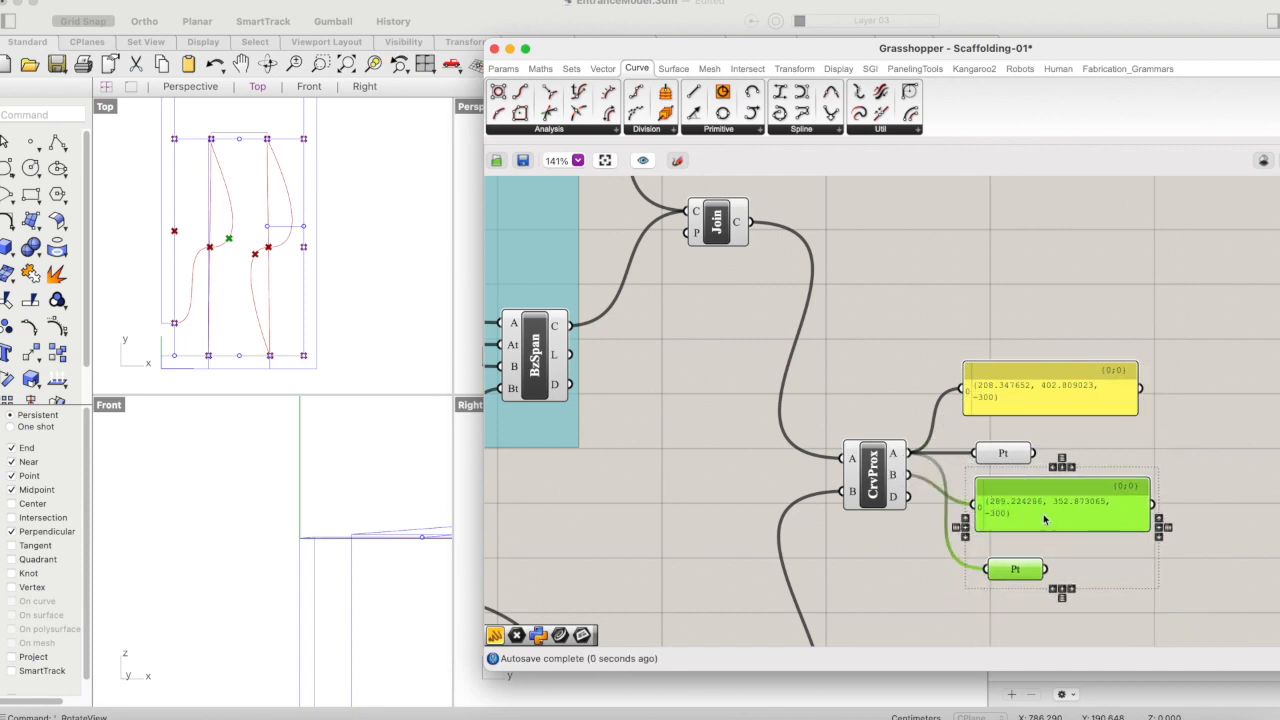
pyautogui.moveTo(908, 475); pyautogui.dragTo(982, 568)
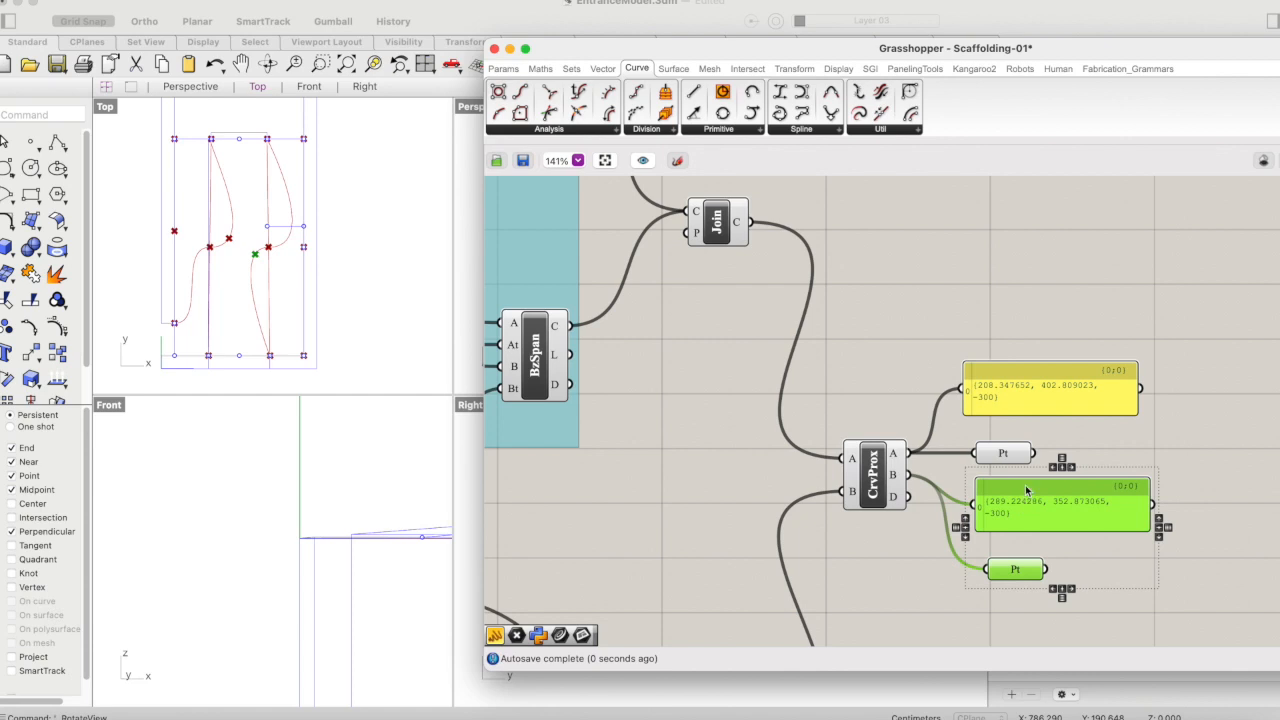
# - Move both panels and both Point parameters up together, then select the B-output Point parameter to identify its point
pyautogui.moveTo(1142, 323); pyautogui.dragTo(986, 602)
pyautogui.moveTo(1016, 497); pyautogui.dragTo(1038, 367)
pyautogui.click(1130, 472)
pyautogui.click(1040, 440)
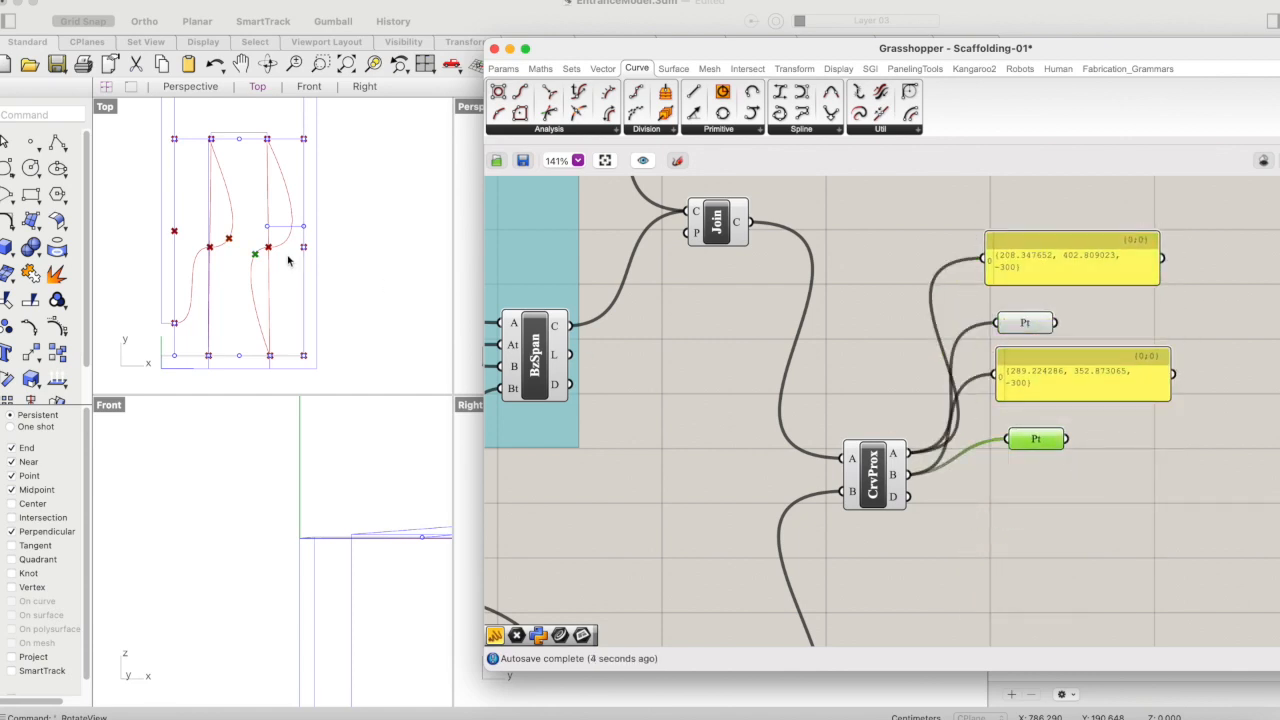
pyautogui.doubleClick(1000, 511)
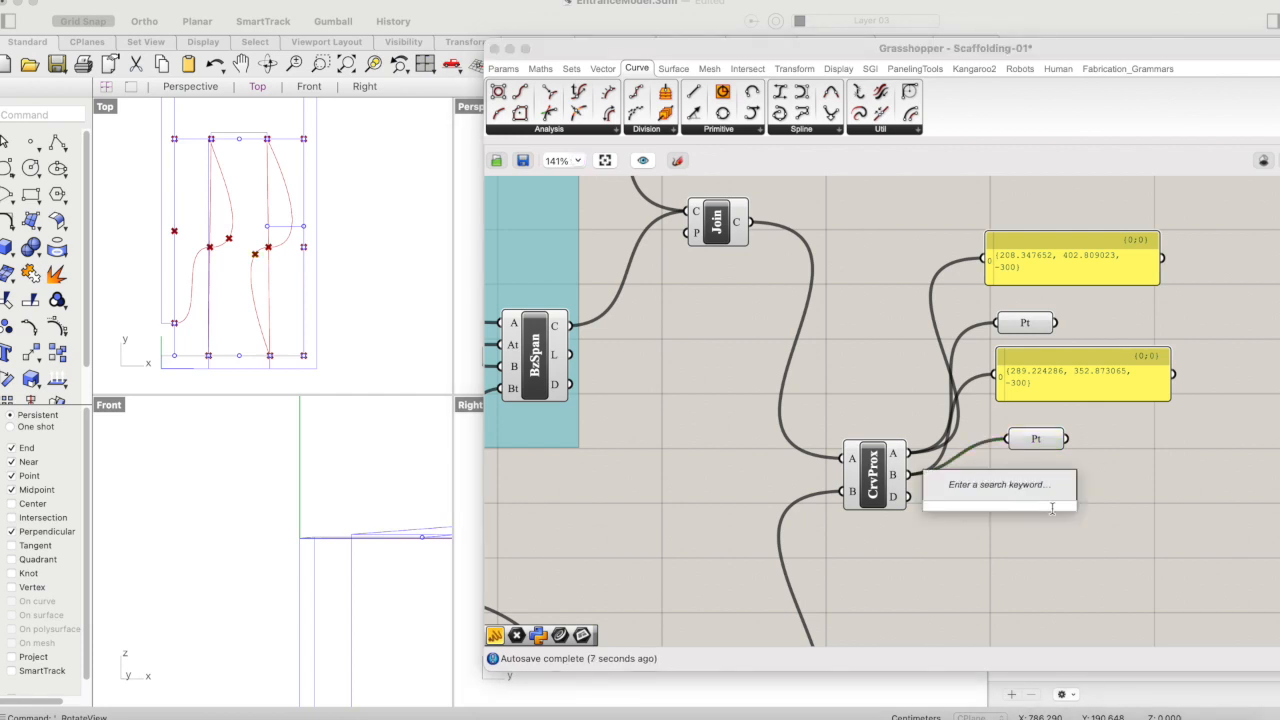
pyautogui.write('distance')
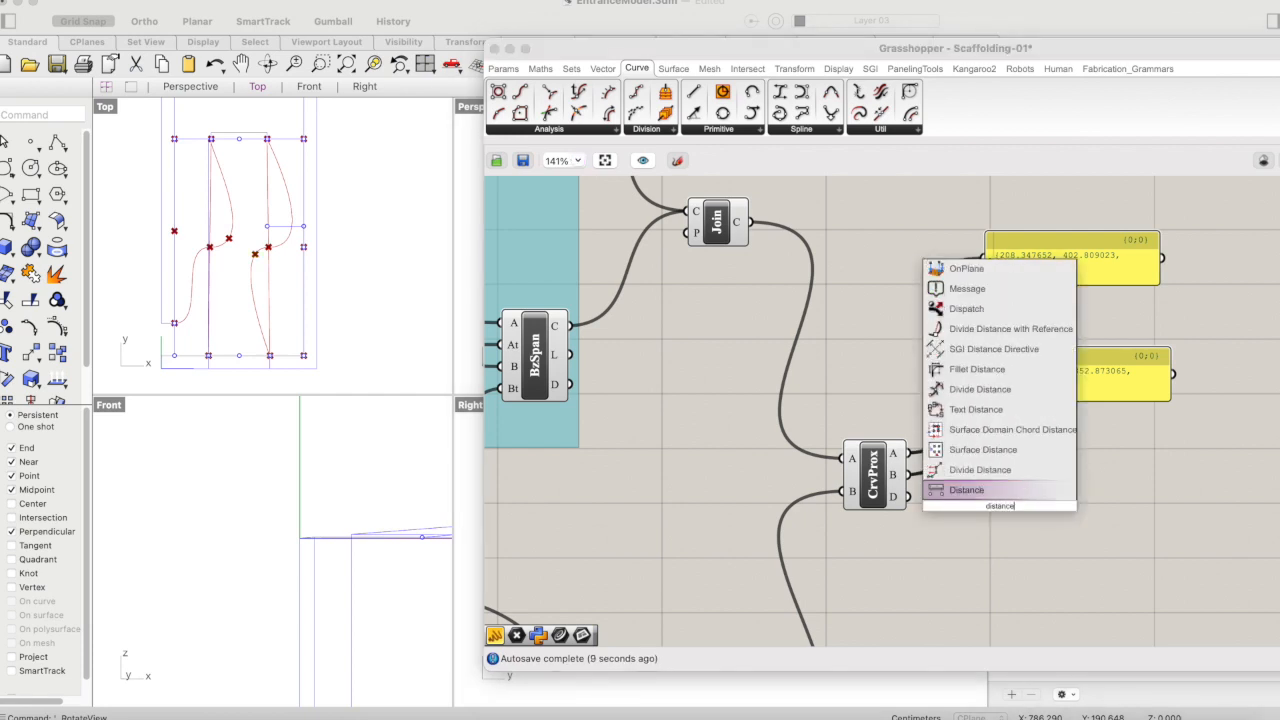
pyautogui.click(1015, 490)
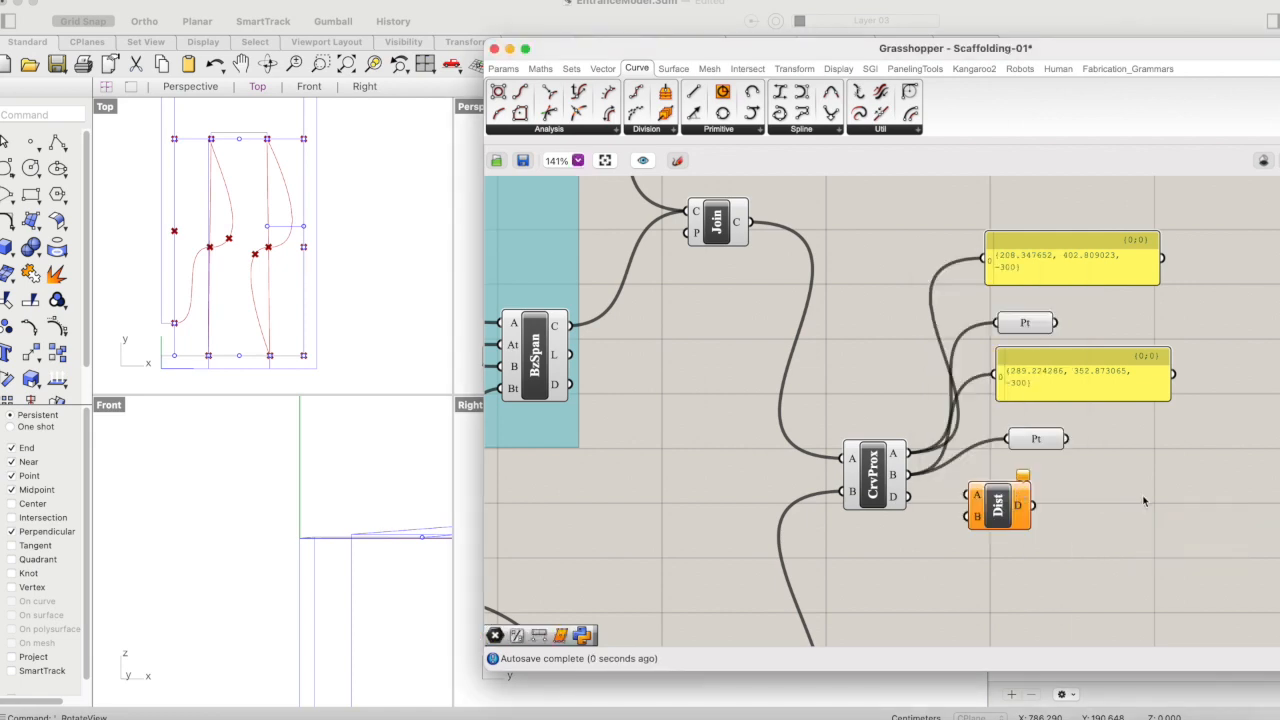
pyautogui.click(995, 505)
pyautogui.press('Delete')
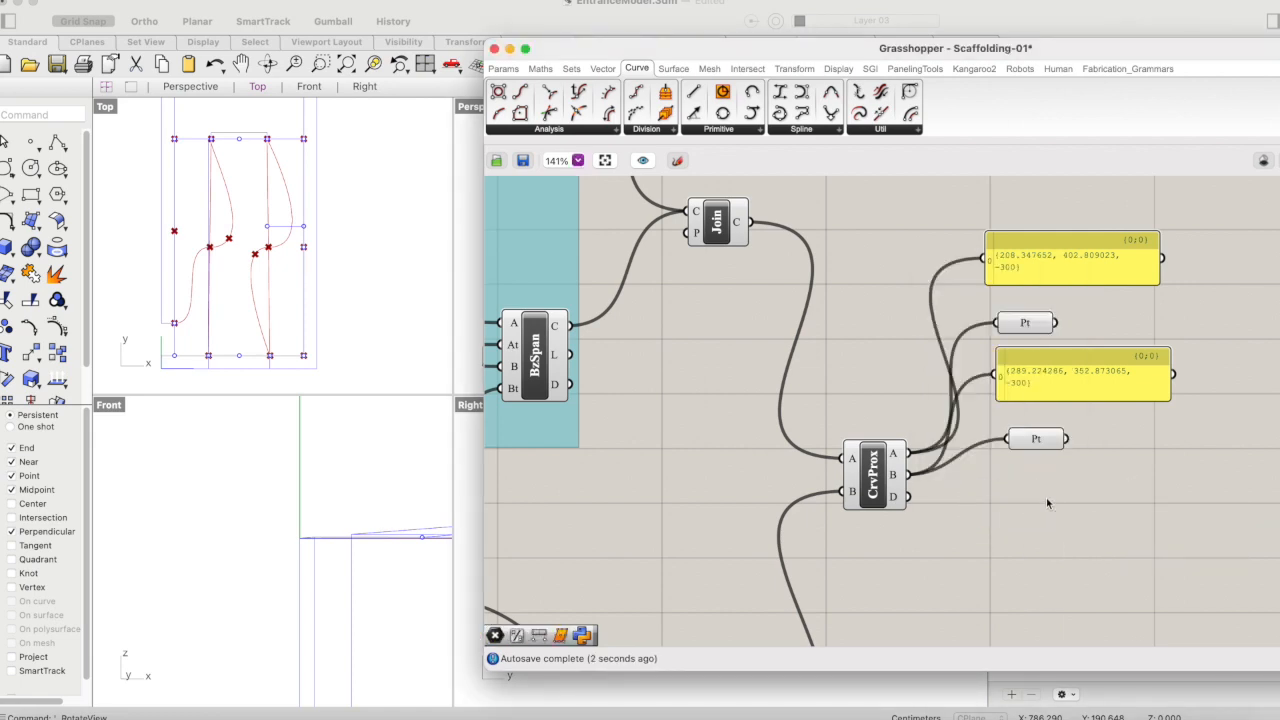
# - Add a Panel below the Point parameters, shorten it and connect Curve Proximity's D output to it
pyautogui.doubleClick(1047, 502)
pyautogui.write('pane')
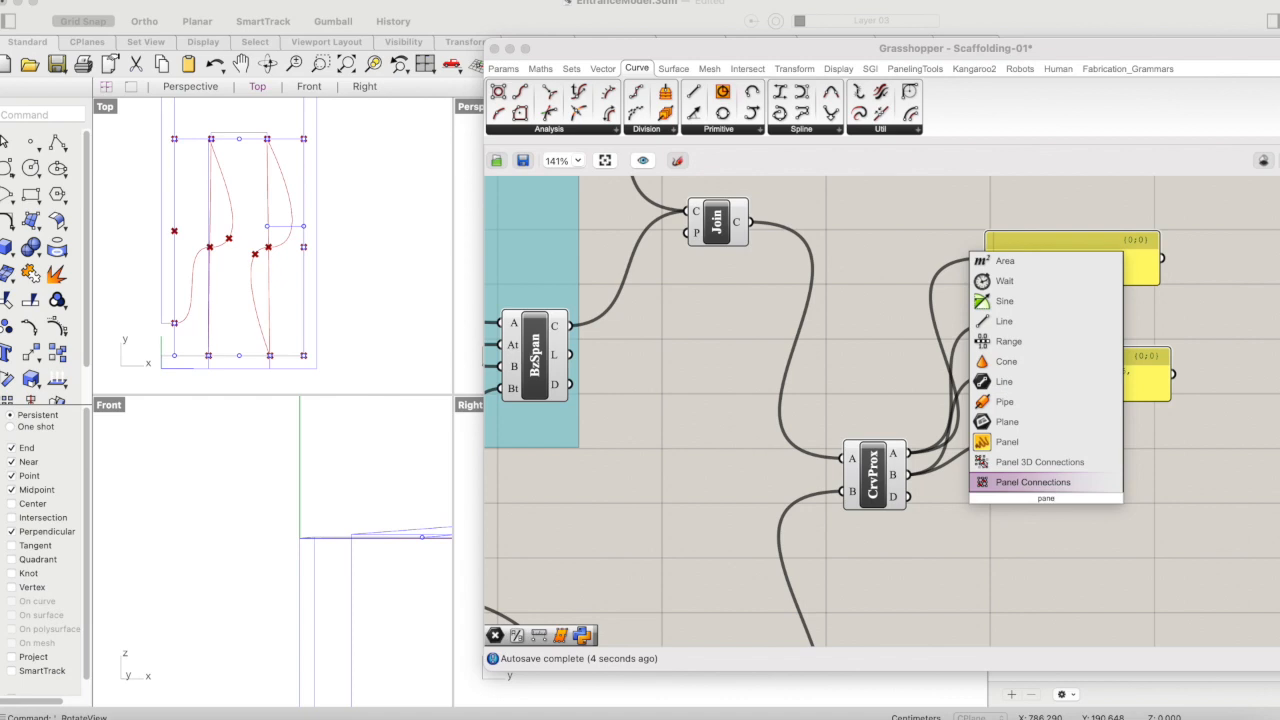
pyautogui.press('Up')
pyautogui.press('Return')
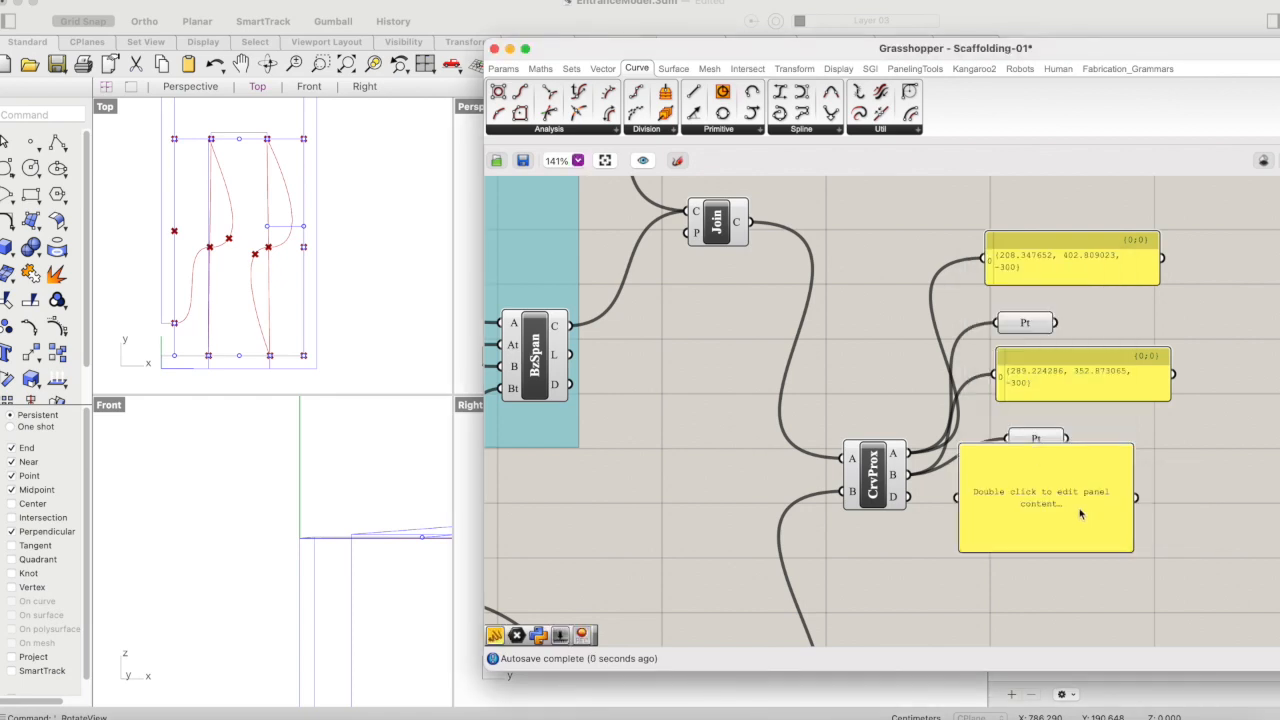
pyautogui.click(1081, 590)
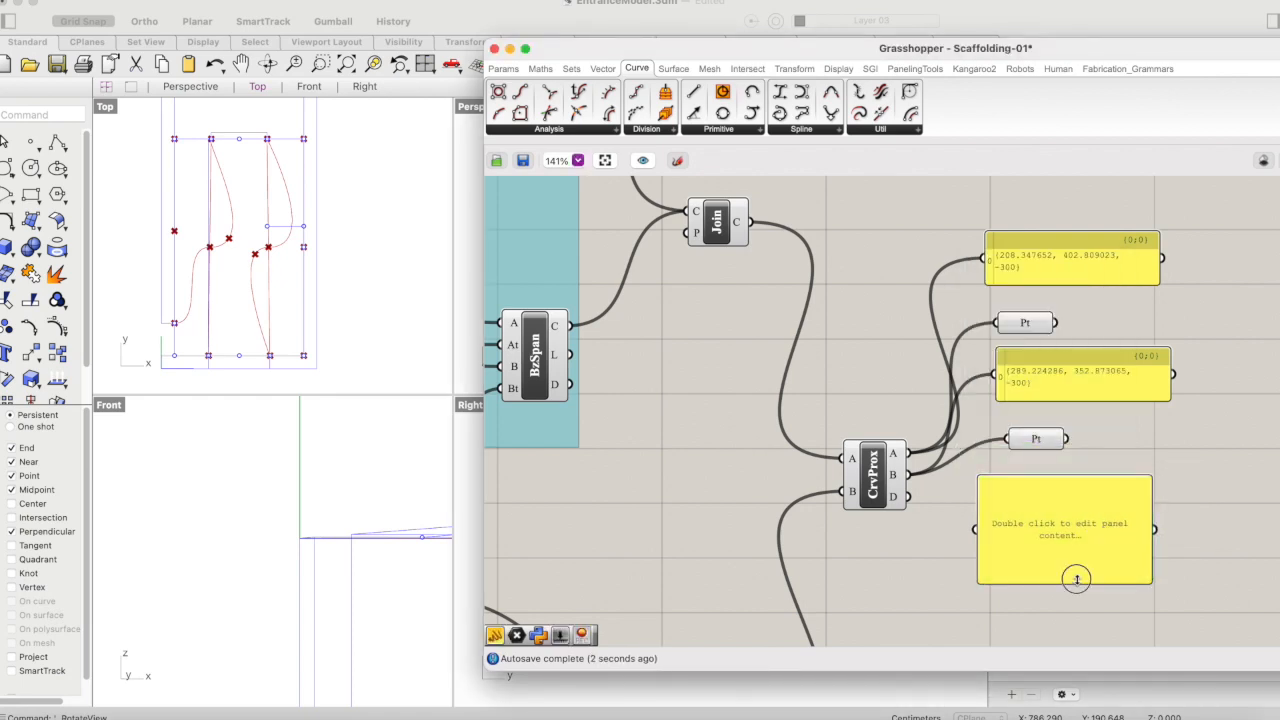
pyautogui.moveTo(1077, 582); pyautogui.dragTo(1070, 513)
pyautogui.moveTo(906, 496); pyautogui.dragTo(976, 496)
pyautogui.moveTo(1061, 510); pyautogui.dragTo(1043, 509)
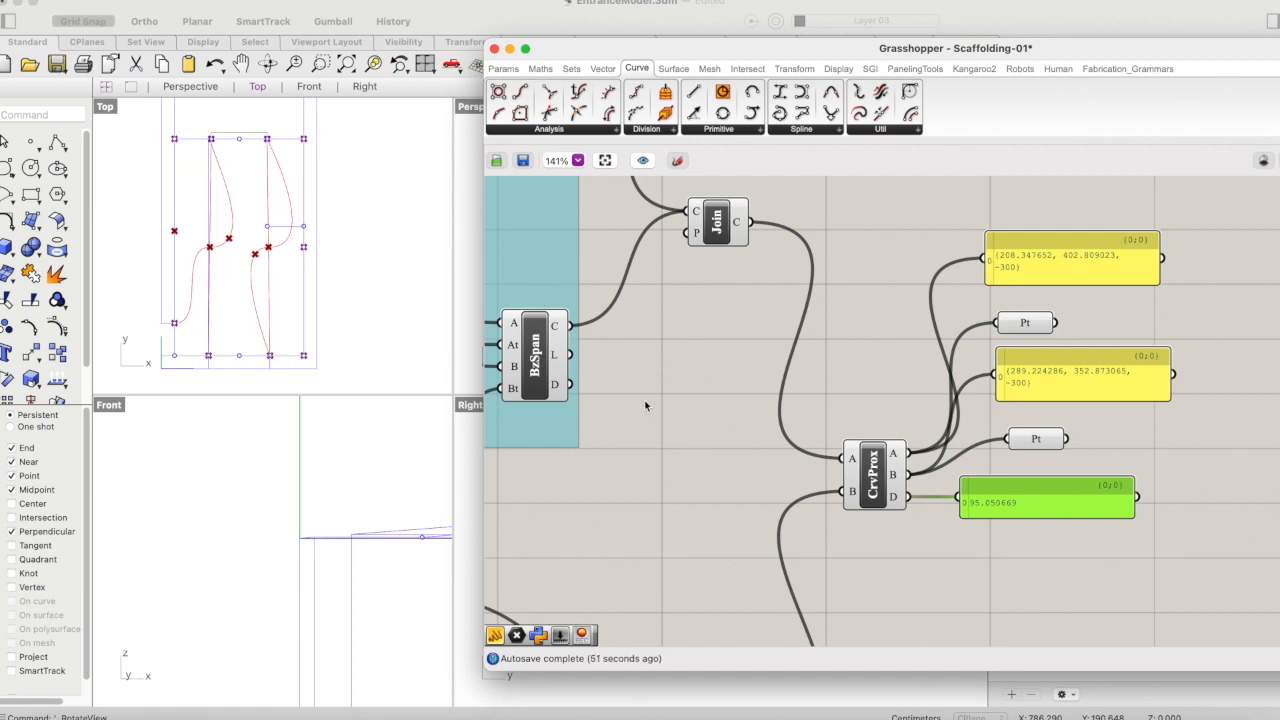
# - Set the Value slider feeding the upper ungrouped Bezier Span to 107
pyautogui.scroll(-2, 645, 400)
pyautogui.scroll(-3, 645, 396)
pyautogui.scroll(-3, 876, 379)
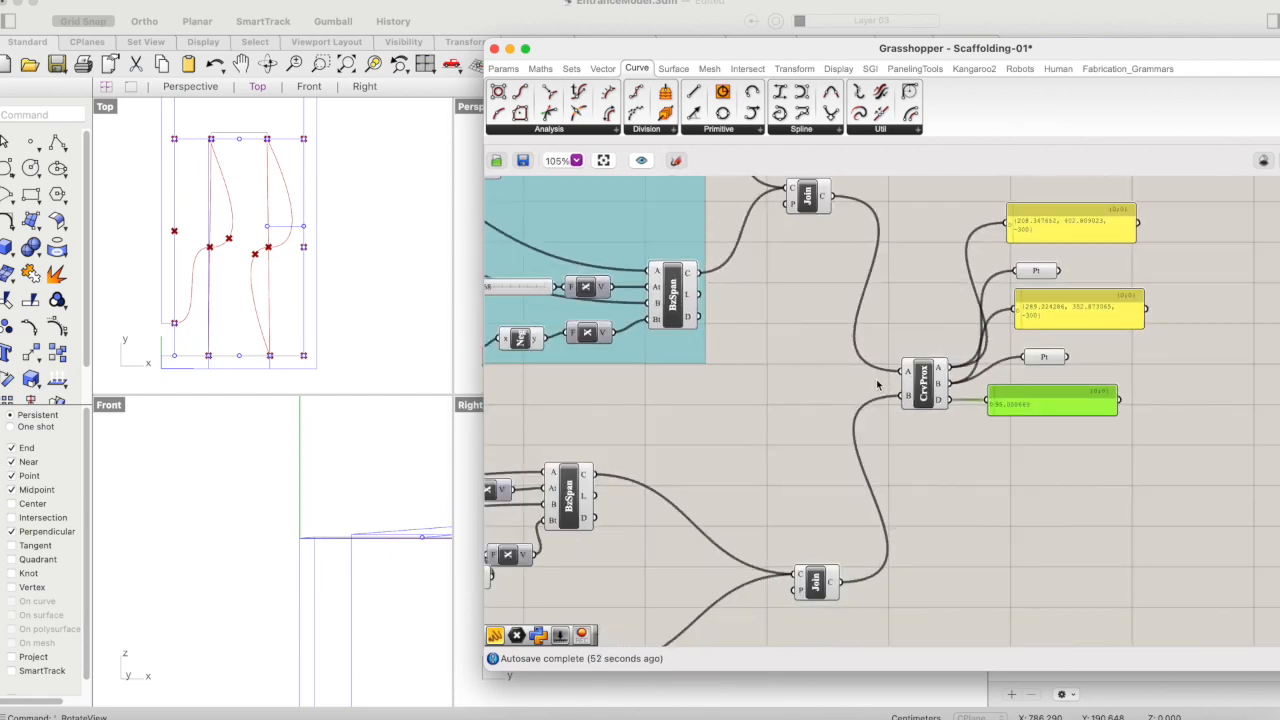
pyautogui.hscroll(-5, 879, 377)
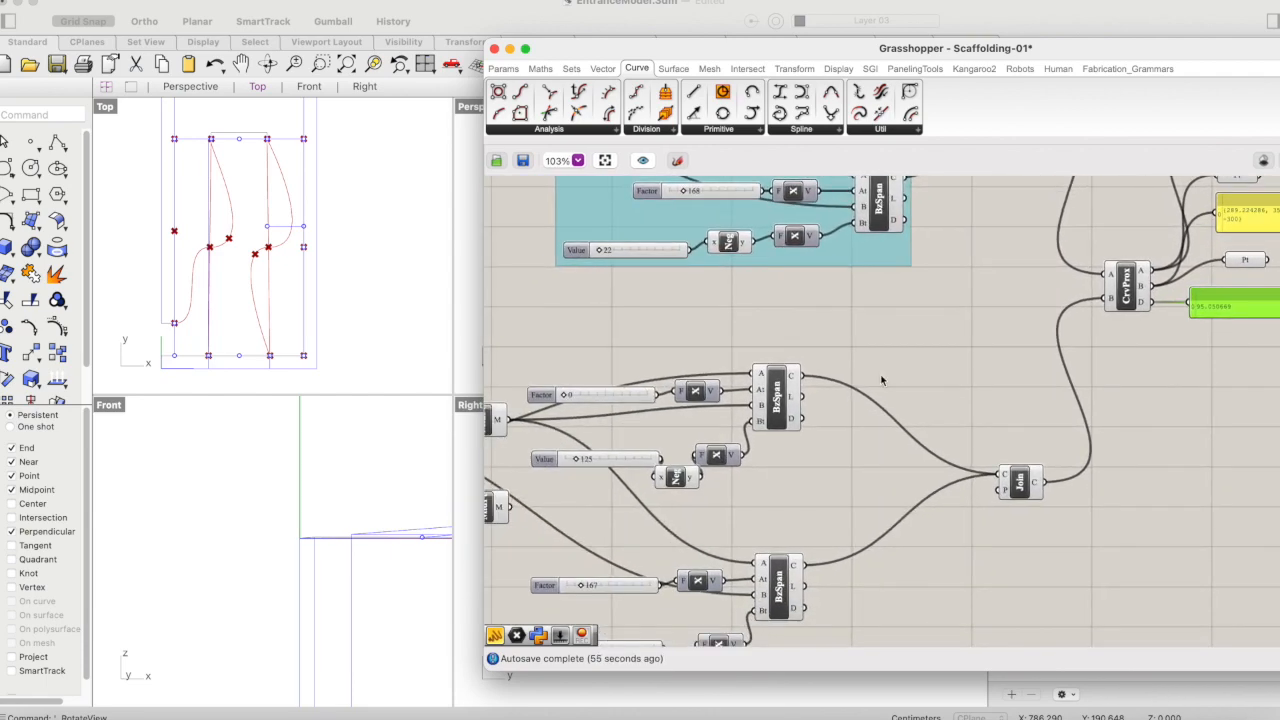
pyautogui.scroll(-2, 881, 378)
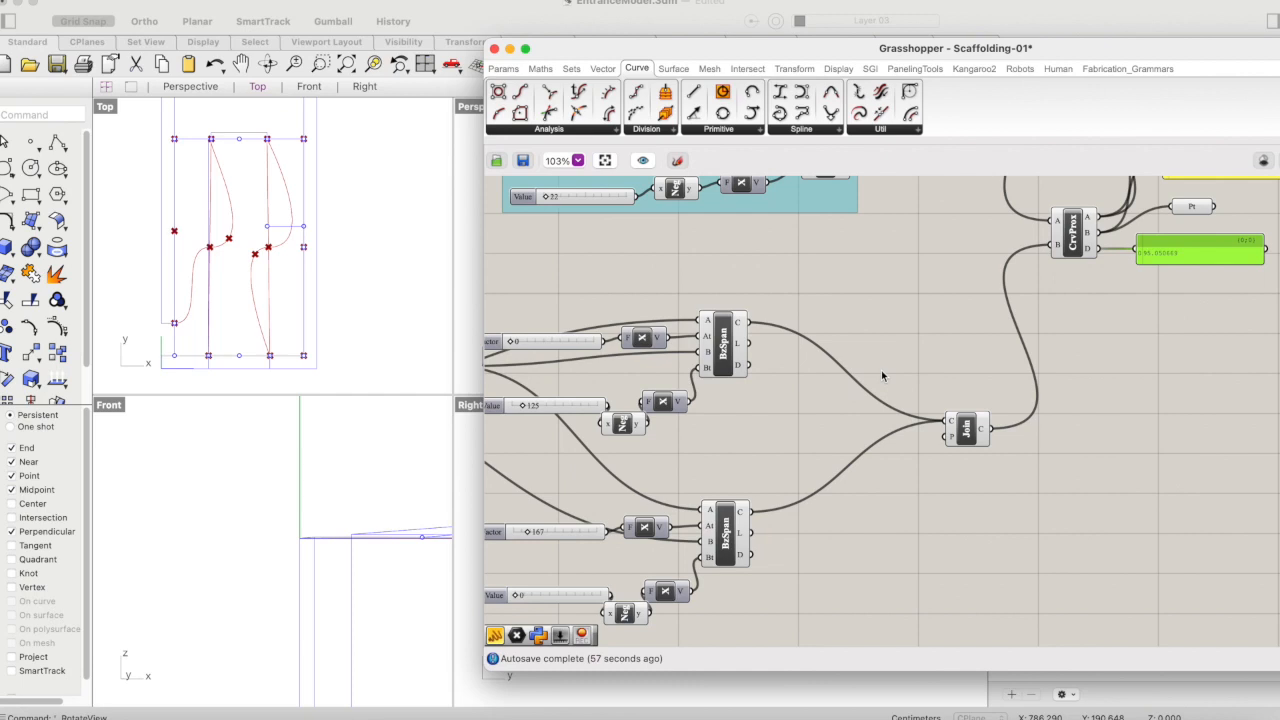
pyautogui.hscroll(4, 881, 376)
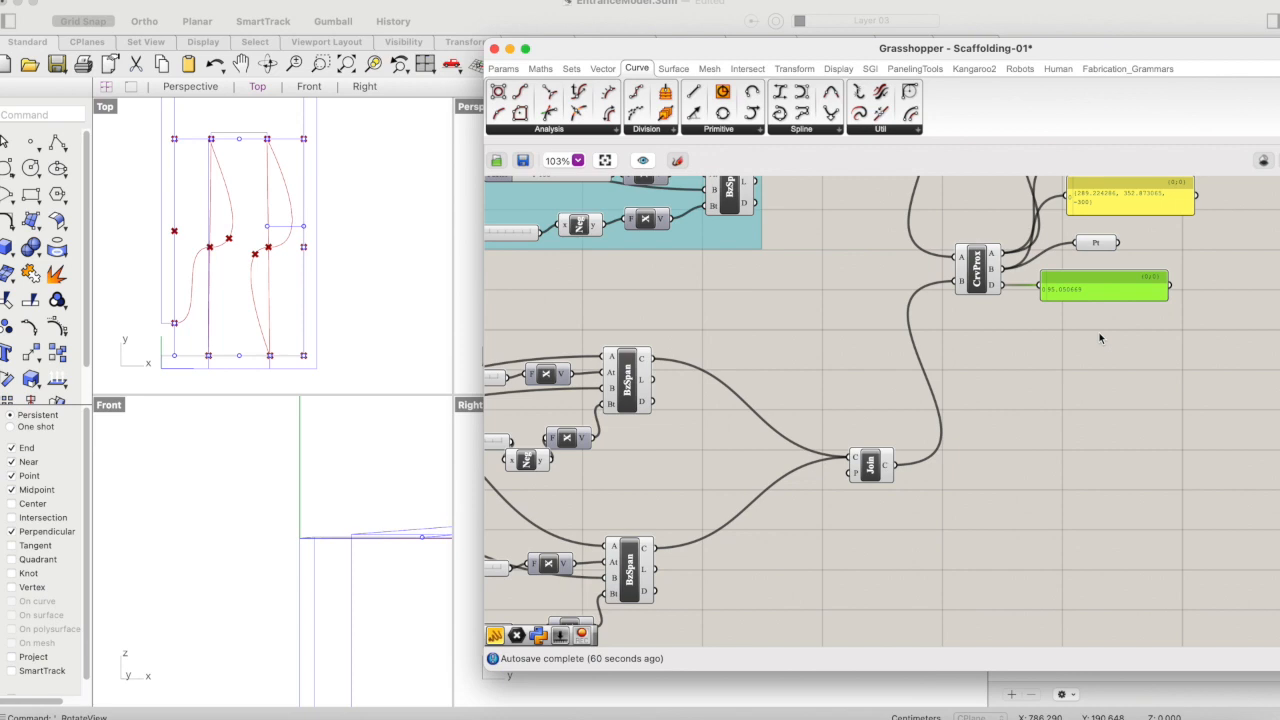
pyautogui.hscroll(-5, 1099, 338)
pyautogui.scroll(-2, 1099, 338)
pyautogui.hscroll(-1, 1100, 335)
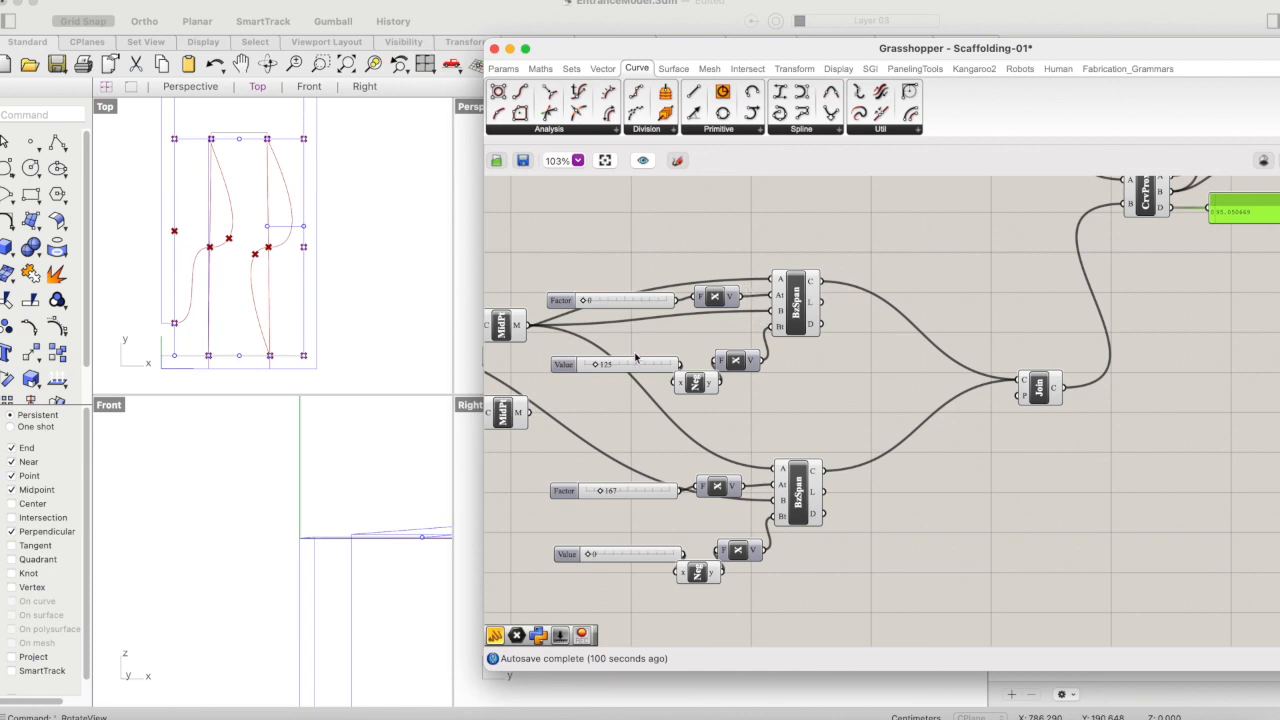
pyautogui.hscroll(1, 635, 357)
pyautogui.hscroll(-1, 636, 358)
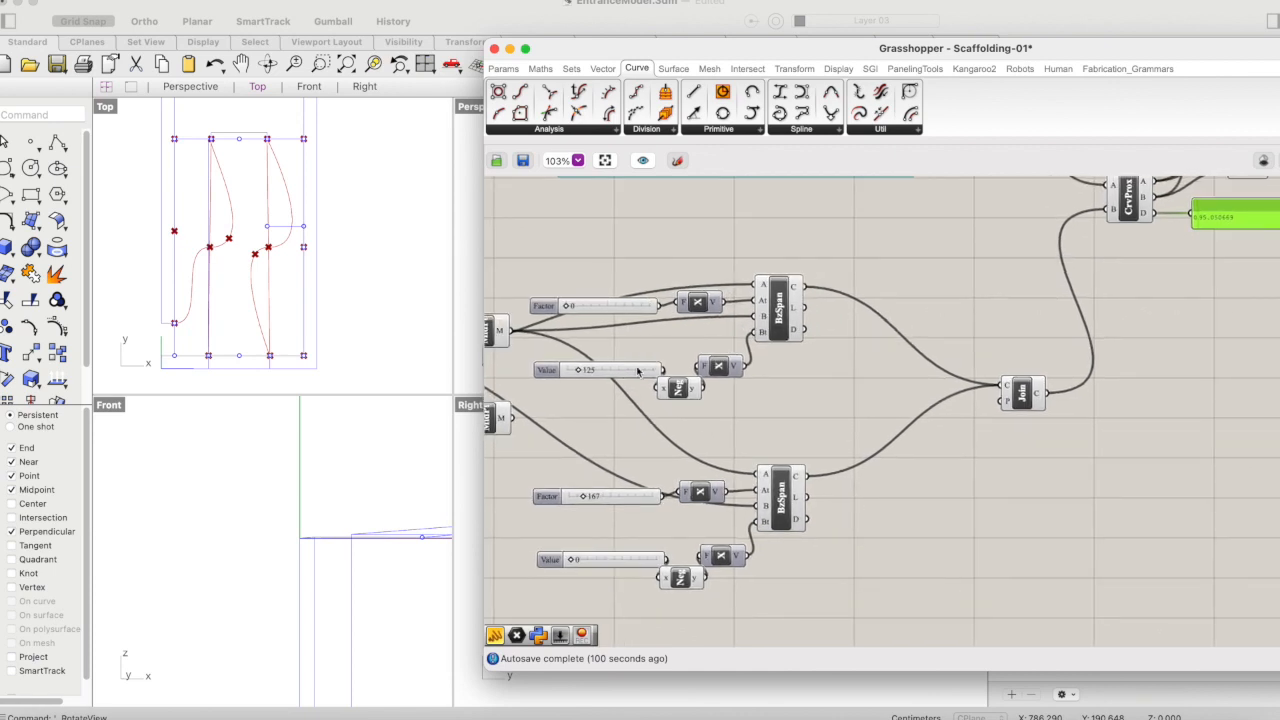
pyautogui.click(578, 372)
pyautogui.moveTo(580, 375); pyautogui.dragTo(575, 371)
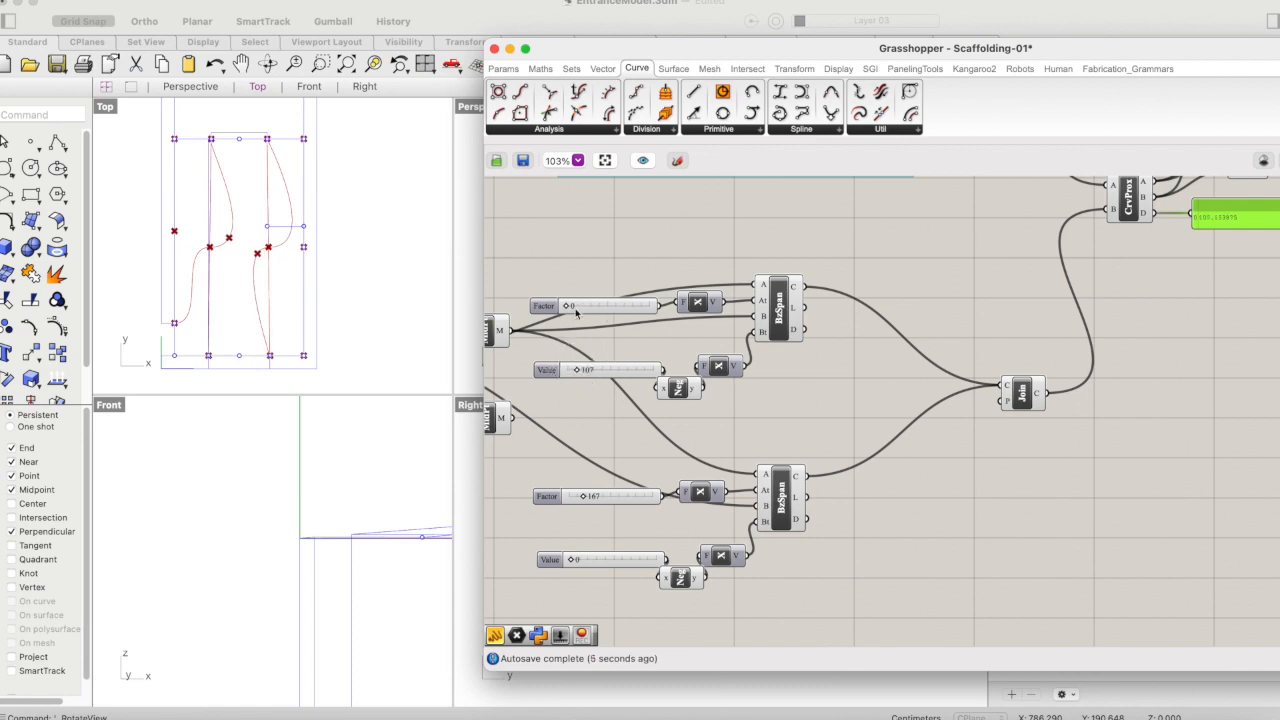
# - Select the left group's Join Curves component and set the Factor slider of the group's lower Bezier Span to 94
pyautogui.scroll(3, 766, 380)
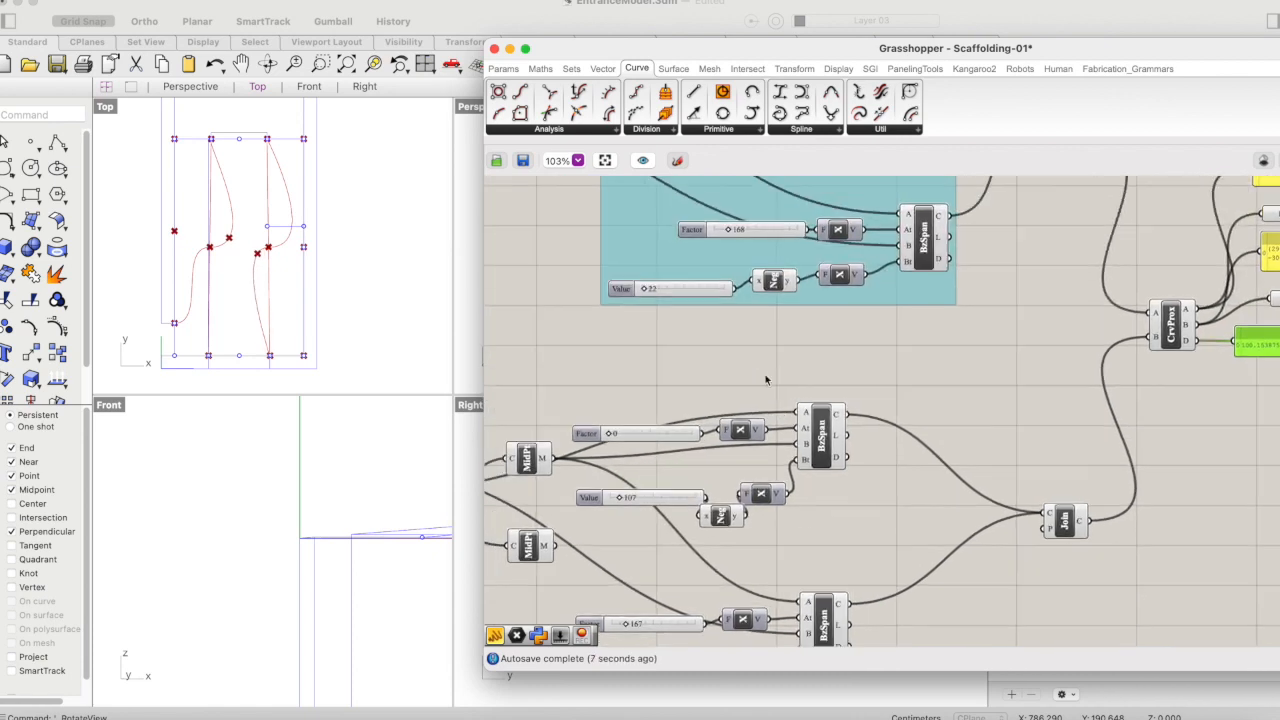
pyautogui.scroll(4, 765, 374)
pyautogui.hscroll(3, 765, 374)
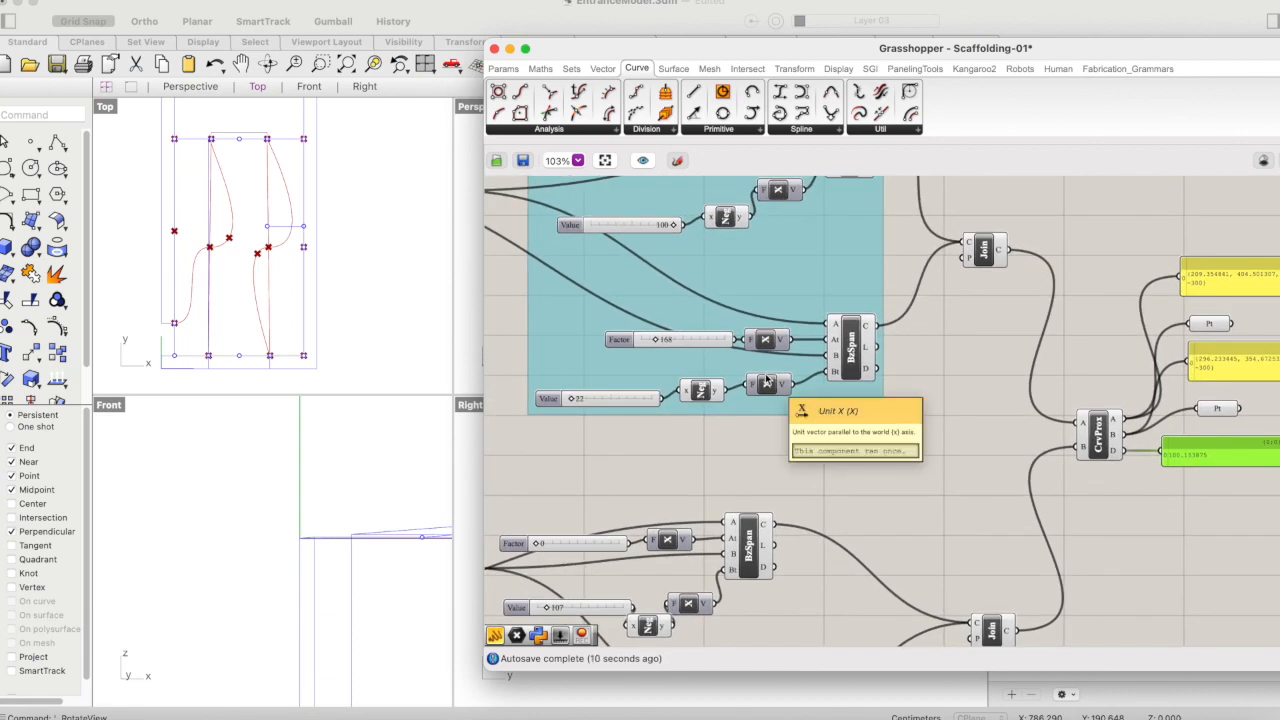
pyautogui.scroll(3, 716, 380)
pyautogui.hscroll(-3, 716, 380)
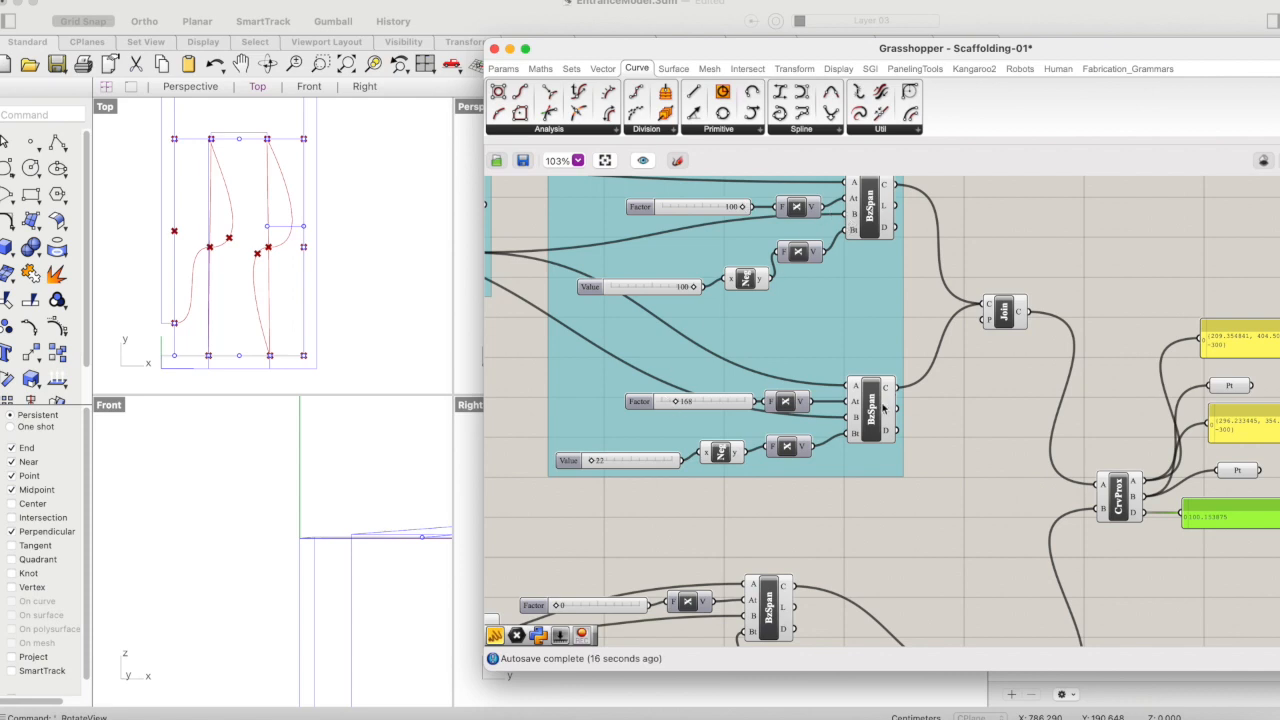
pyautogui.click(987, 310)
pyautogui.moveTo(675, 402); pyautogui.dragTo(668, 402)
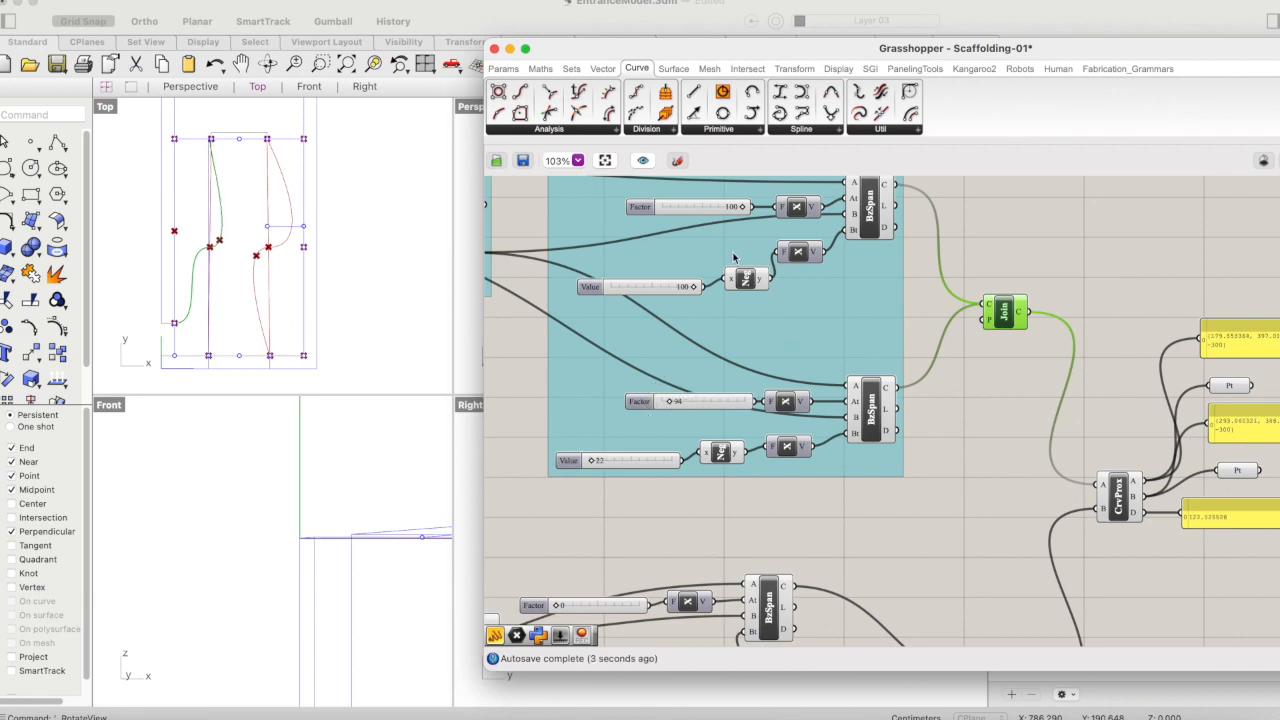
# - Set the Factor slider of the left group's upper Bezier Span to 80 and clear the selection
pyautogui.scroll(2, 733, 252)
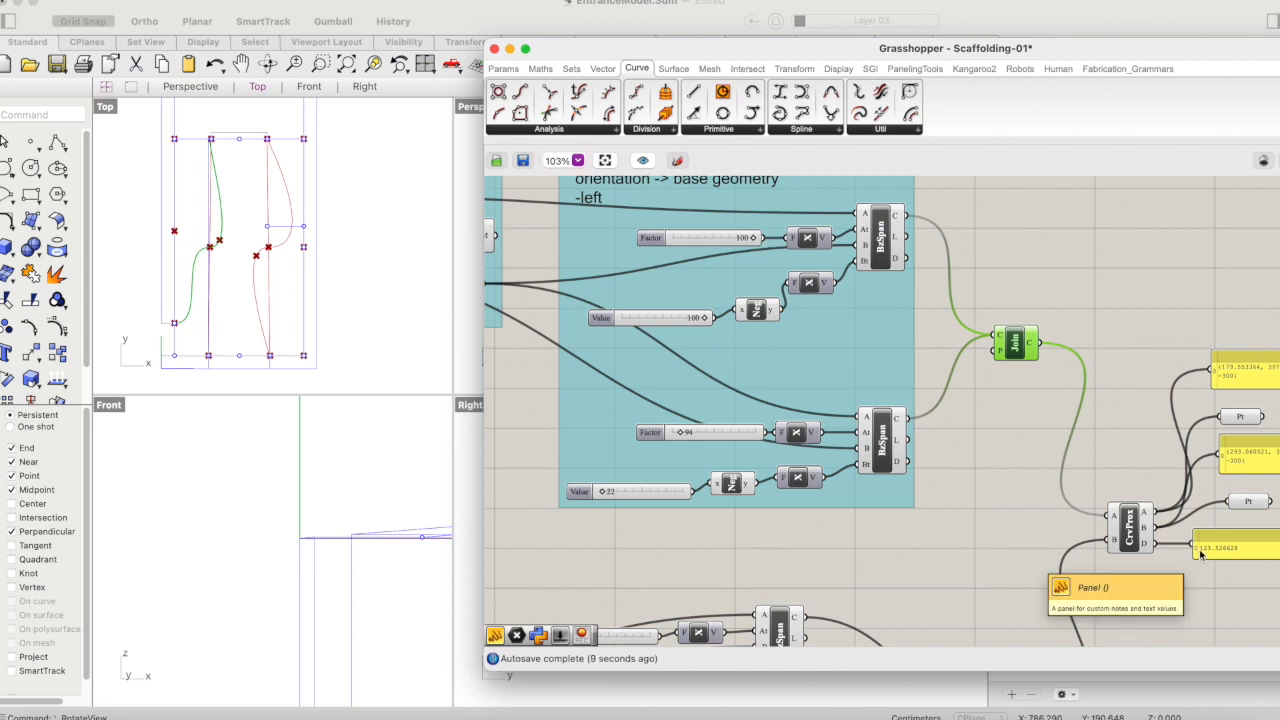
pyautogui.moveTo(752, 238); pyautogui.dragTo(737, 239)
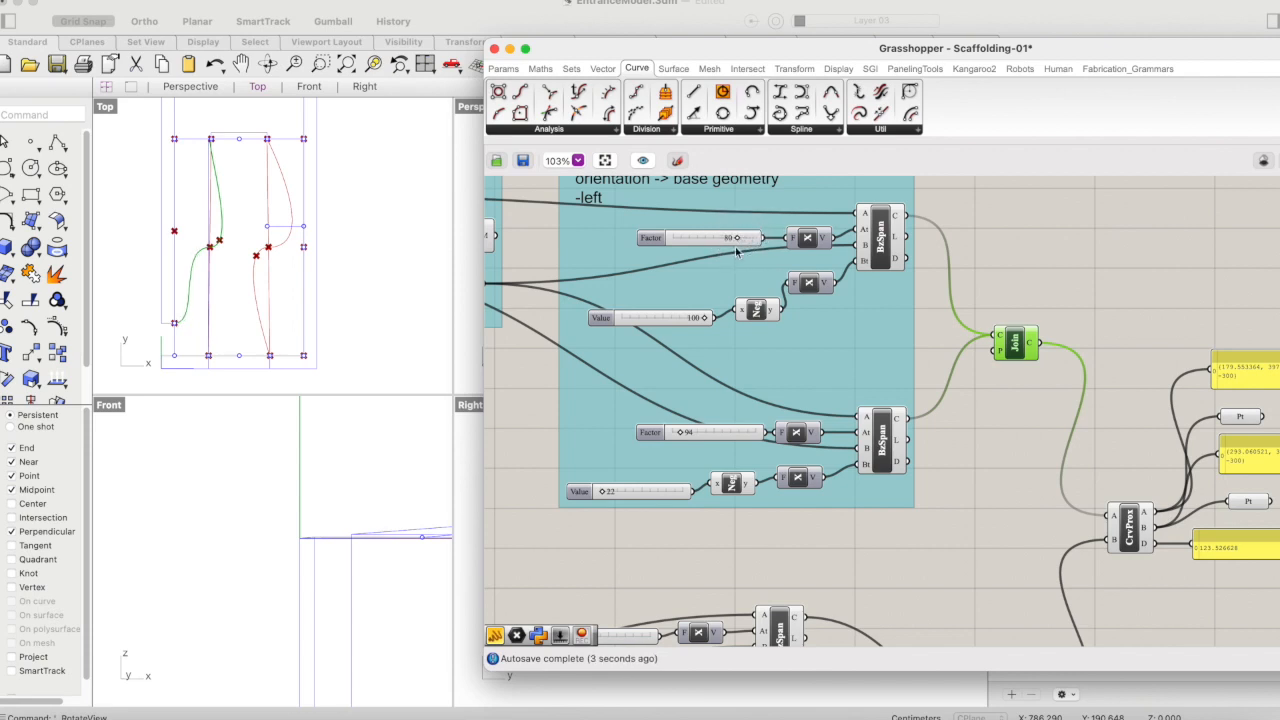
pyautogui.click(1080, 249)
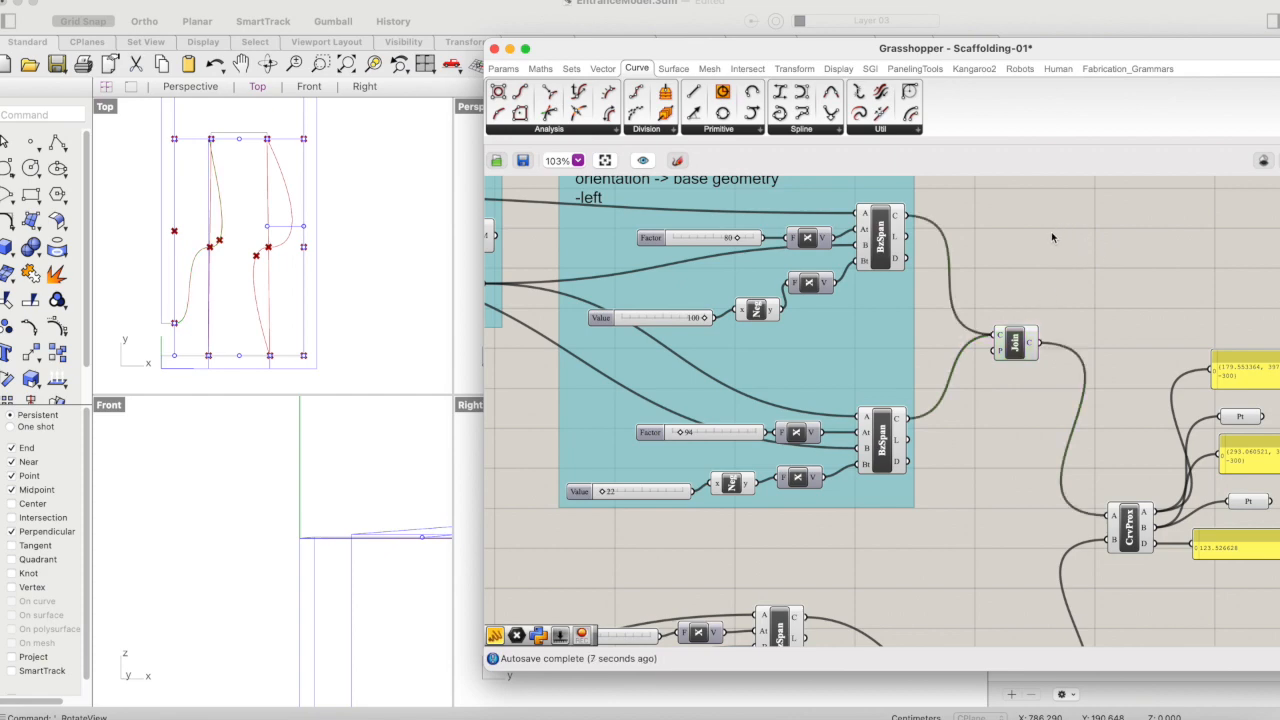
# - Examine the wiring from both sides into Curve Proximity, selecting the ungrouped side's Join Curves component to highlight its path
pyautogui.scroll(-3, 1050, 236)
pyautogui.hscroll(3, 1050, 236)
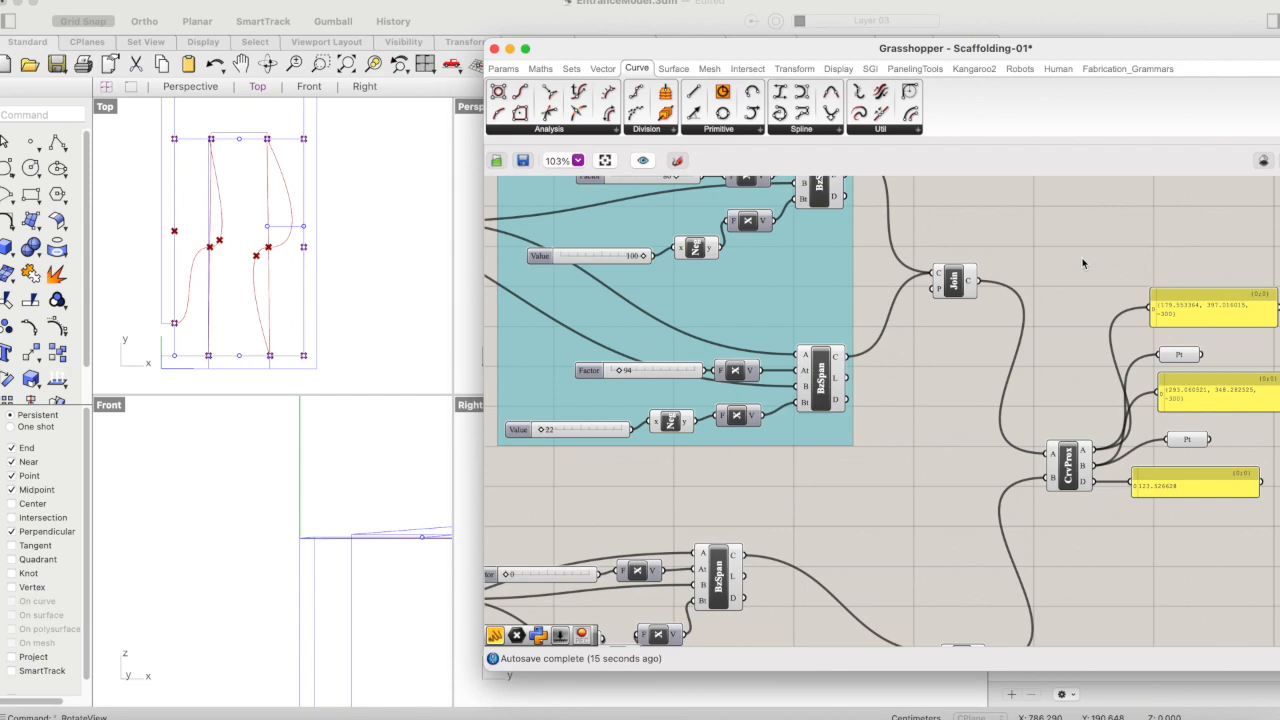
pyautogui.scroll(-3, 1080, 256)
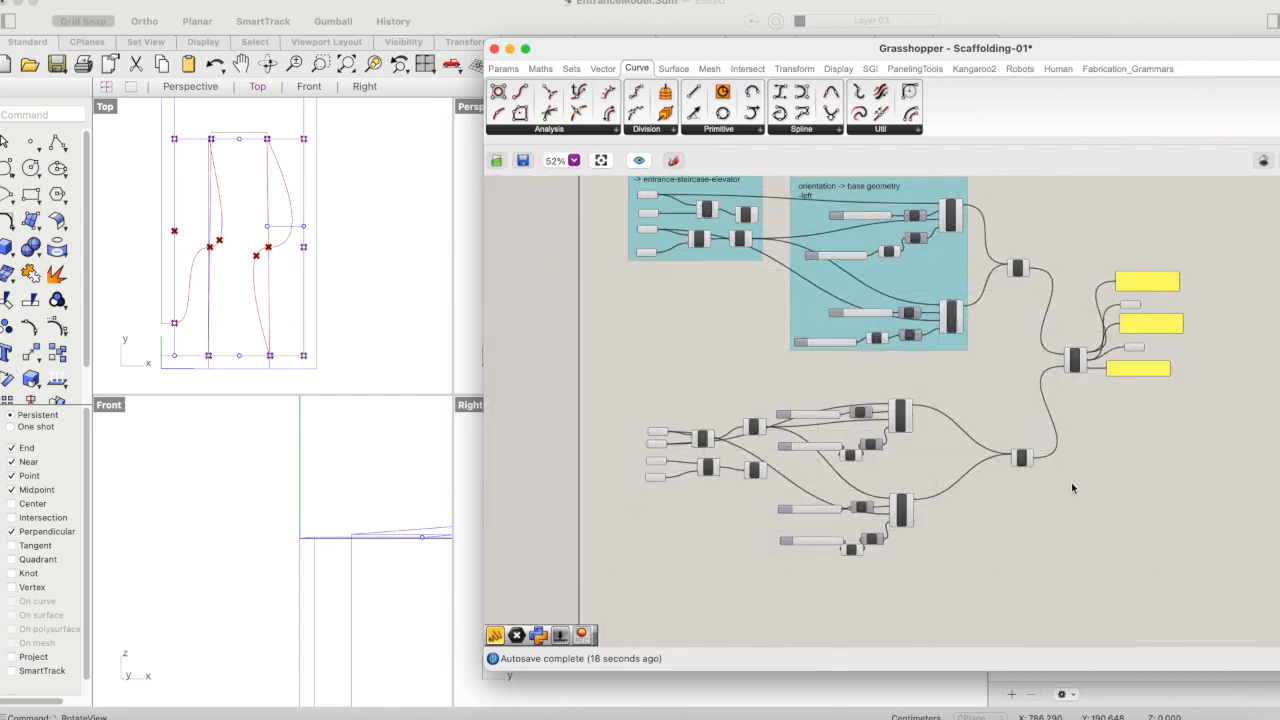
pyautogui.scroll(2, 1068, 481)
pyautogui.scroll(2, 1068, 481)
pyautogui.click(973, 428)
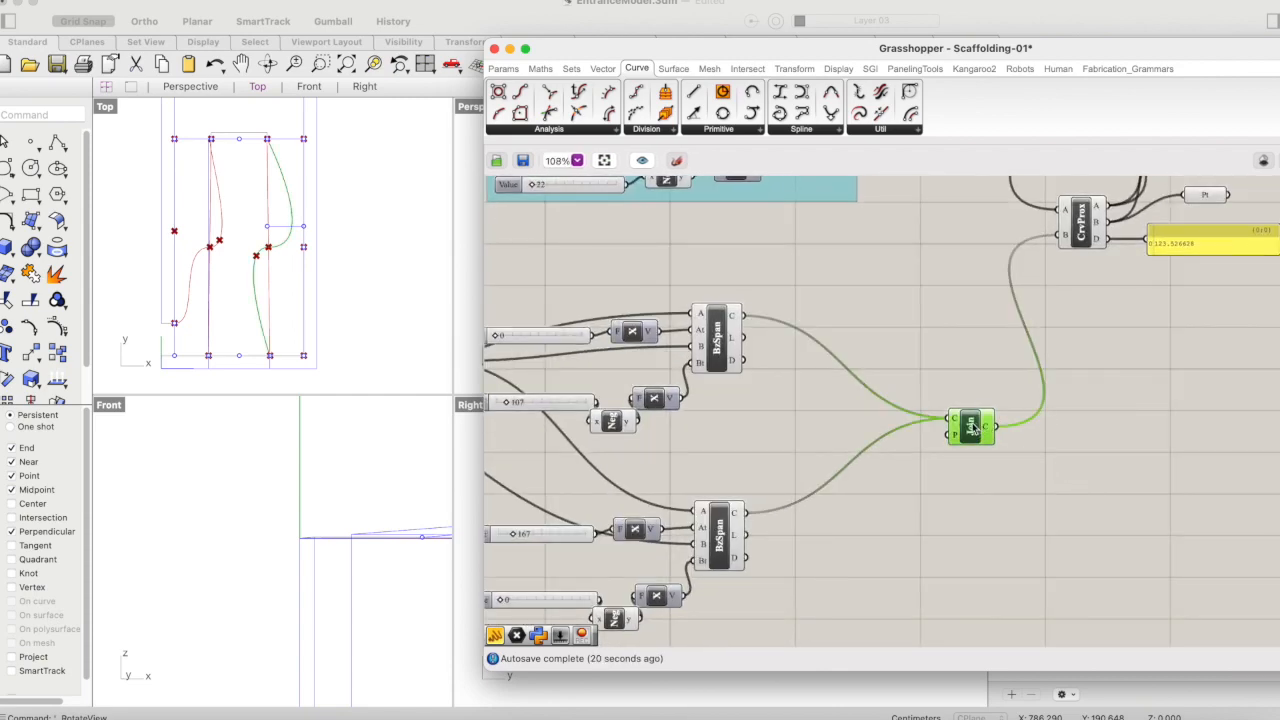
pyautogui.scroll(3, 899, 261)
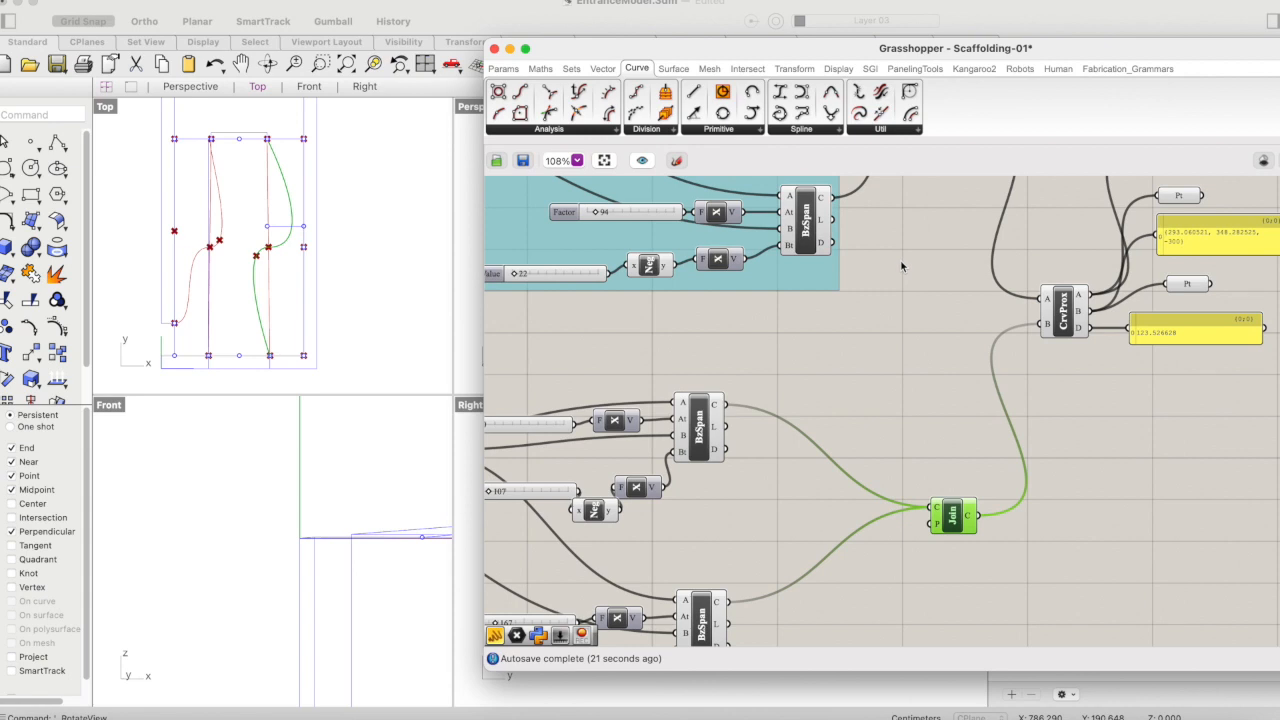
pyautogui.scroll(2, 901, 266)
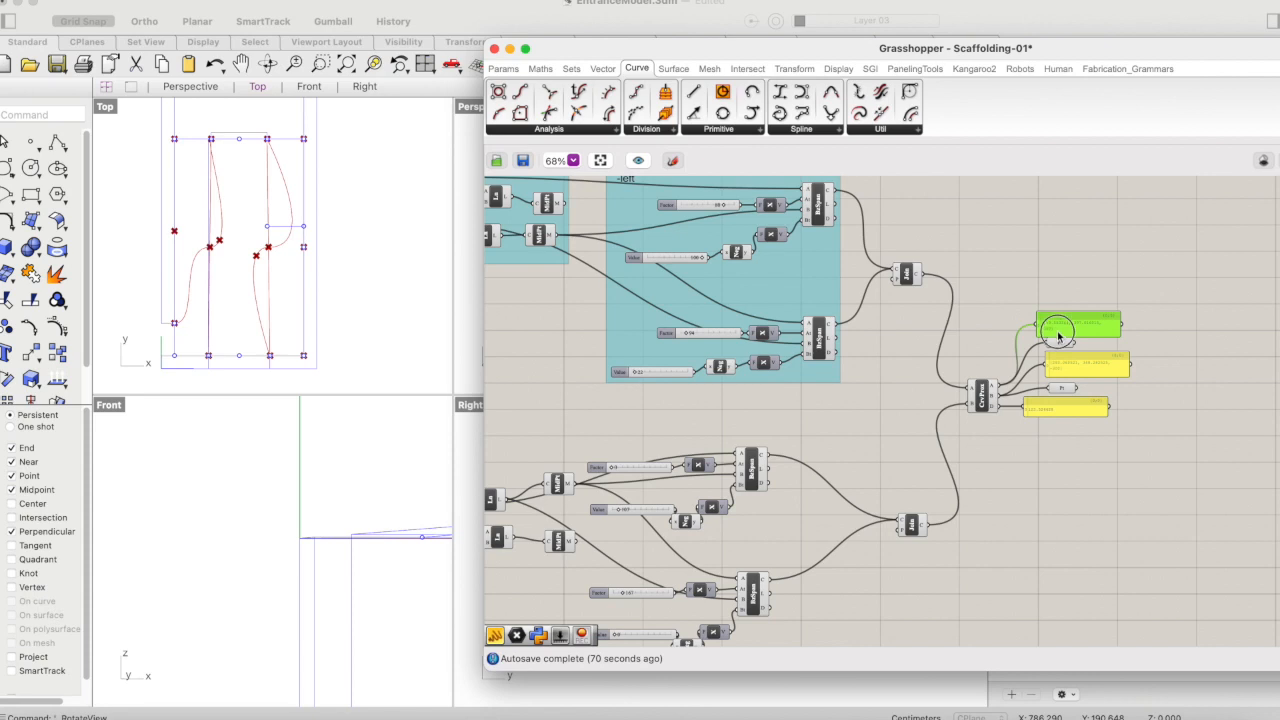
# - Group the Curve Proximity component with its connected Panels and Point parameters
pyautogui.moveTo(1167, 298); pyautogui.dragTo(932, 474)
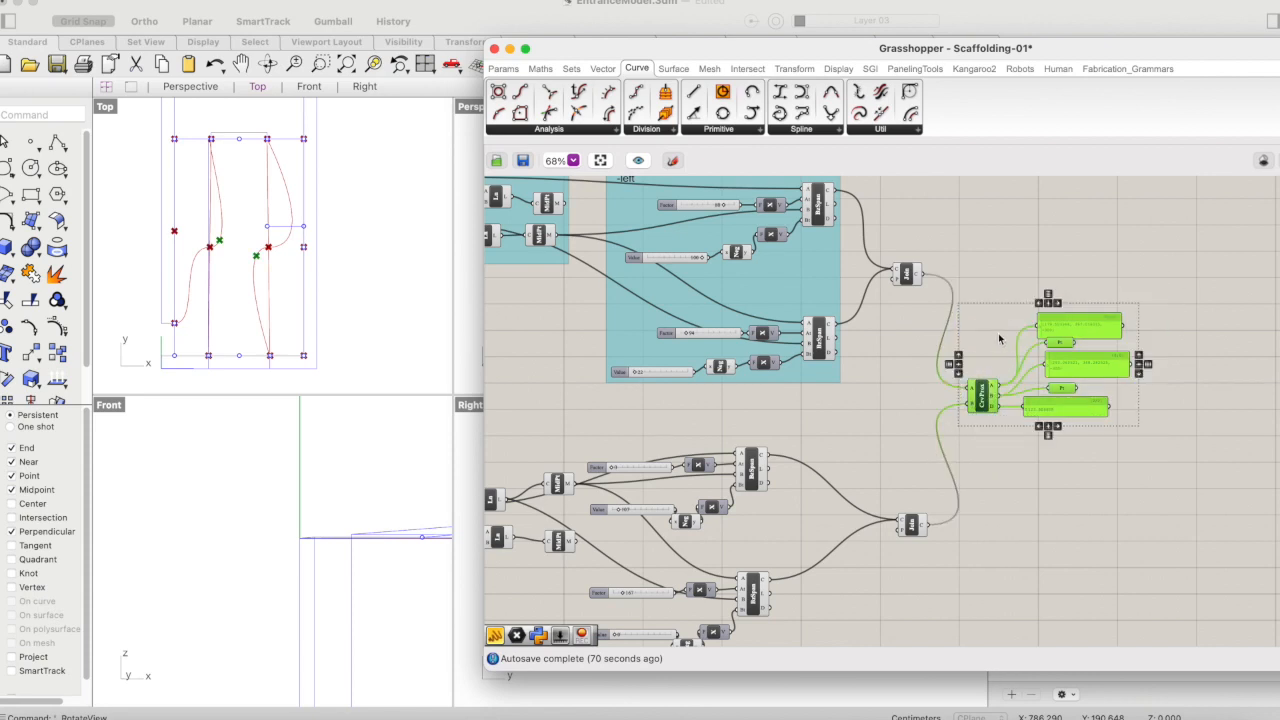
pyautogui.rightClick(998, 338)
pyautogui.click(1040, 466)
pyautogui.click(1112, 510)
pyautogui.hscroll(-3, 981, 349)
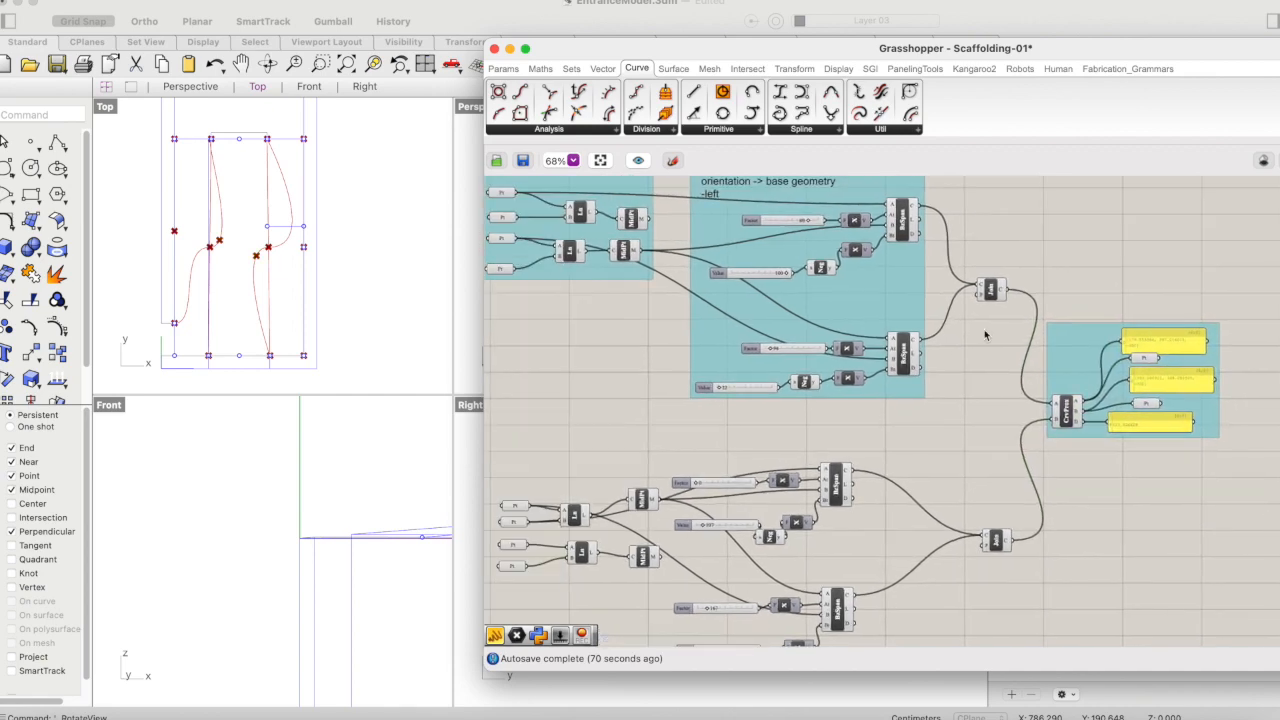
# - Duplicate the "orientation -> base geometry -left" scribble and place the copy above the Curve Proximity group
pyautogui.scroll(-1, 986, 334)
pyautogui.scroll(3, 985, 331)
pyautogui.hscroll(3, 985, 331)
pyautogui.hscroll(1, 985, 331)
pyautogui.click(723, 270)
pyautogui.press('super+v')
pyautogui.moveTo(709, 270)
pyautogui.mouseDown()
pyautogui.moveTo(823, 286)
pyautogui.moveTo(1100, 380)
pyautogui.moveTo(1064, 391)
pyautogui.mouseUp()
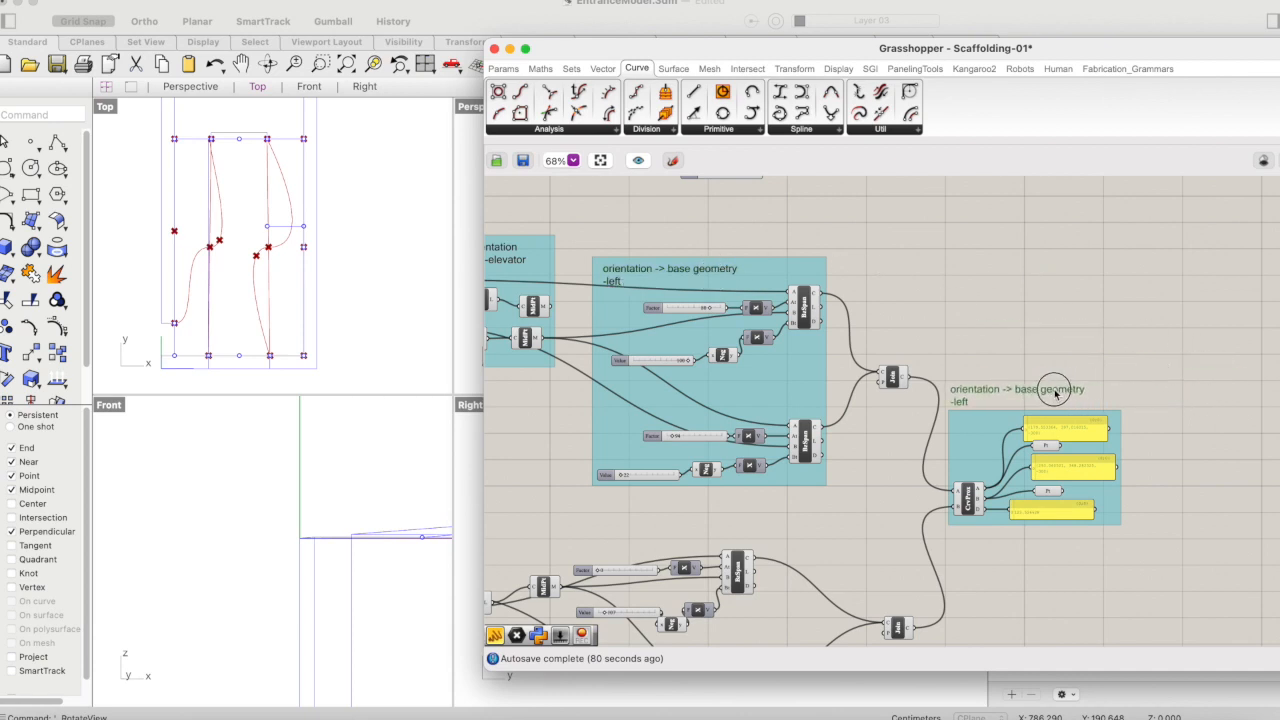
# - Change the copied scribble's text to "curve proximity"
pyautogui.doubleClick(1060, 390)
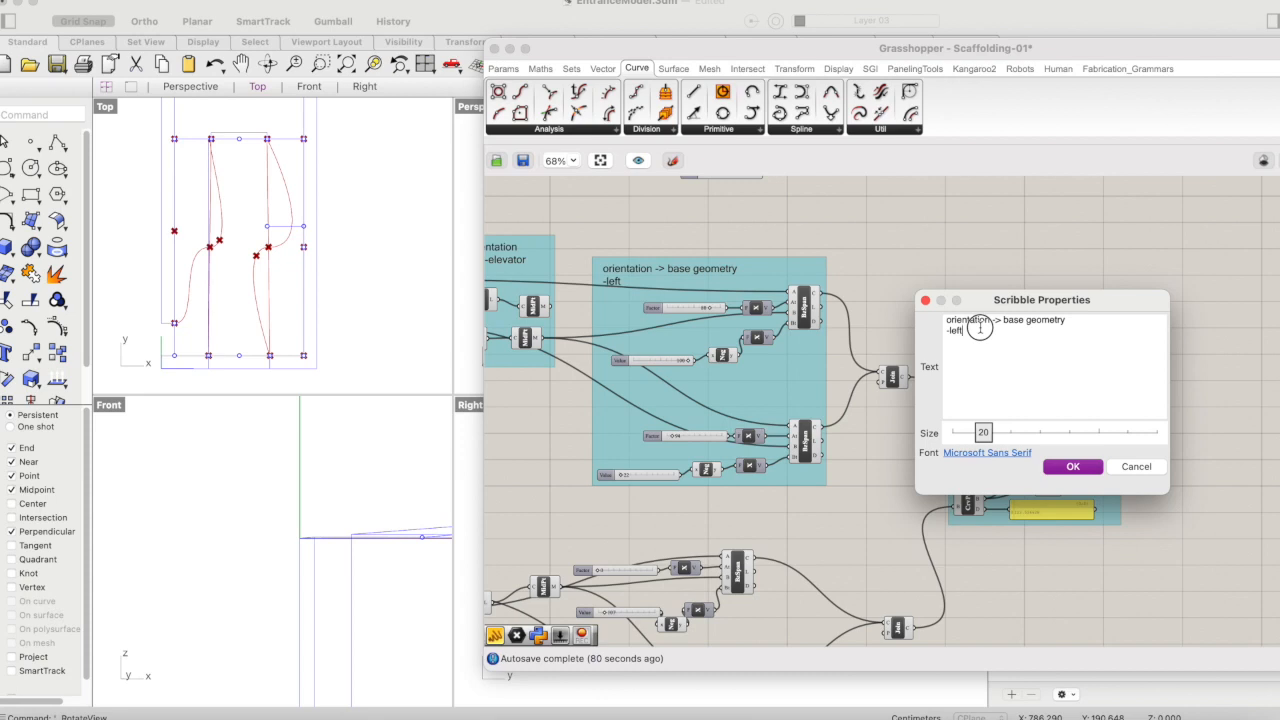
pyautogui.moveTo(975, 331); pyautogui.dragTo(938, 313)
pyautogui.write('curve proxim')
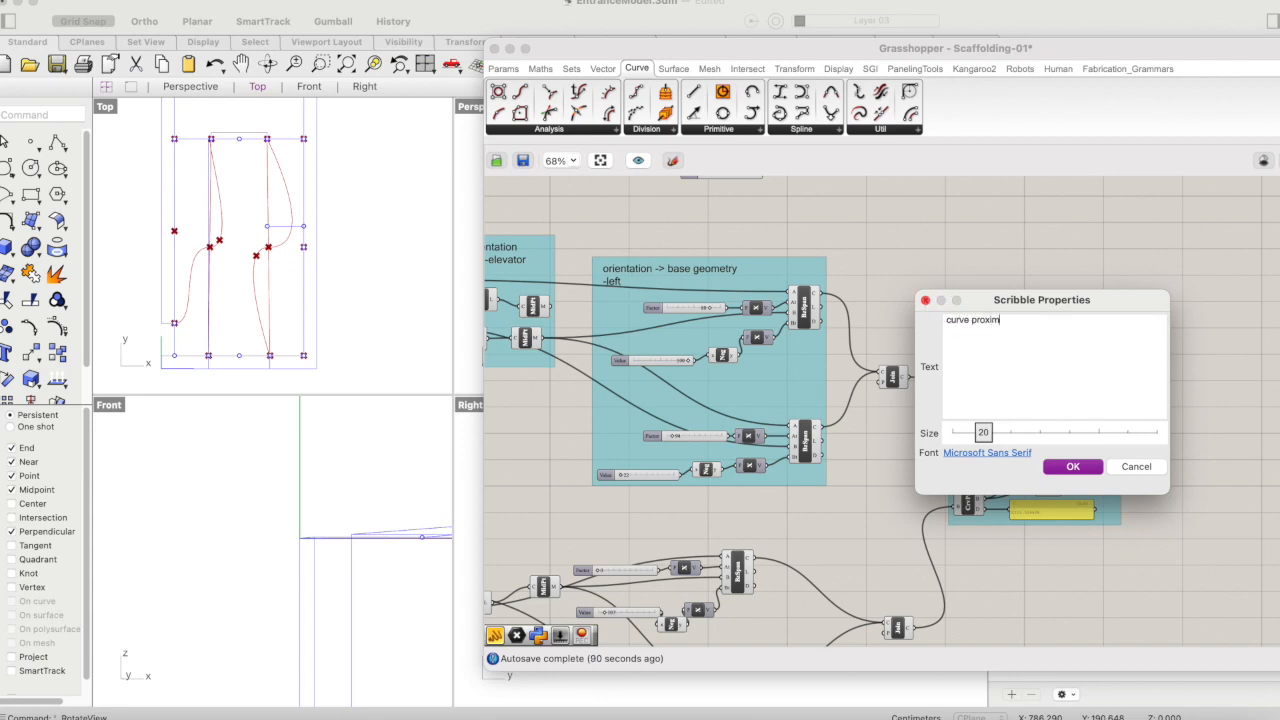
pyautogui.write('ity')
pyautogui.click(1073, 466)
# - Add the "curve proximity" scribble to the group below it and move the group farther from the Join Curves components
pyautogui.click(990, 397)
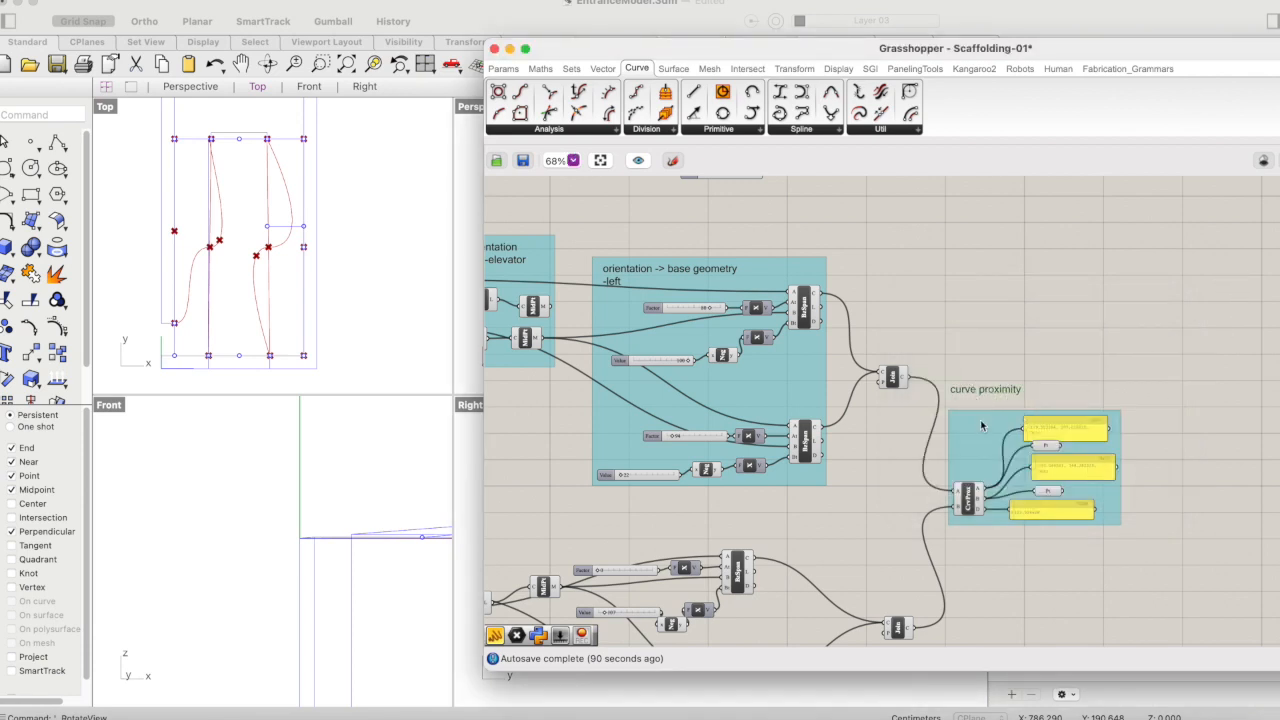
pyautogui.rightClick(978, 430)
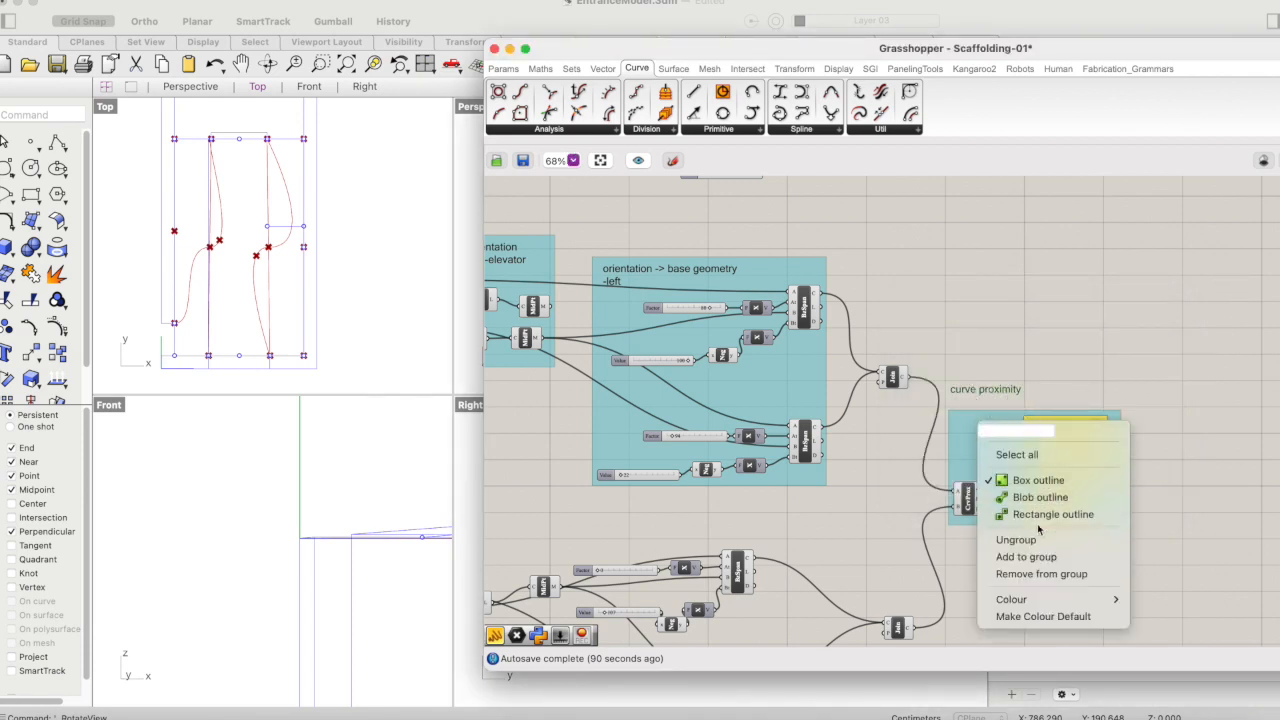
pyautogui.click(1030, 557)
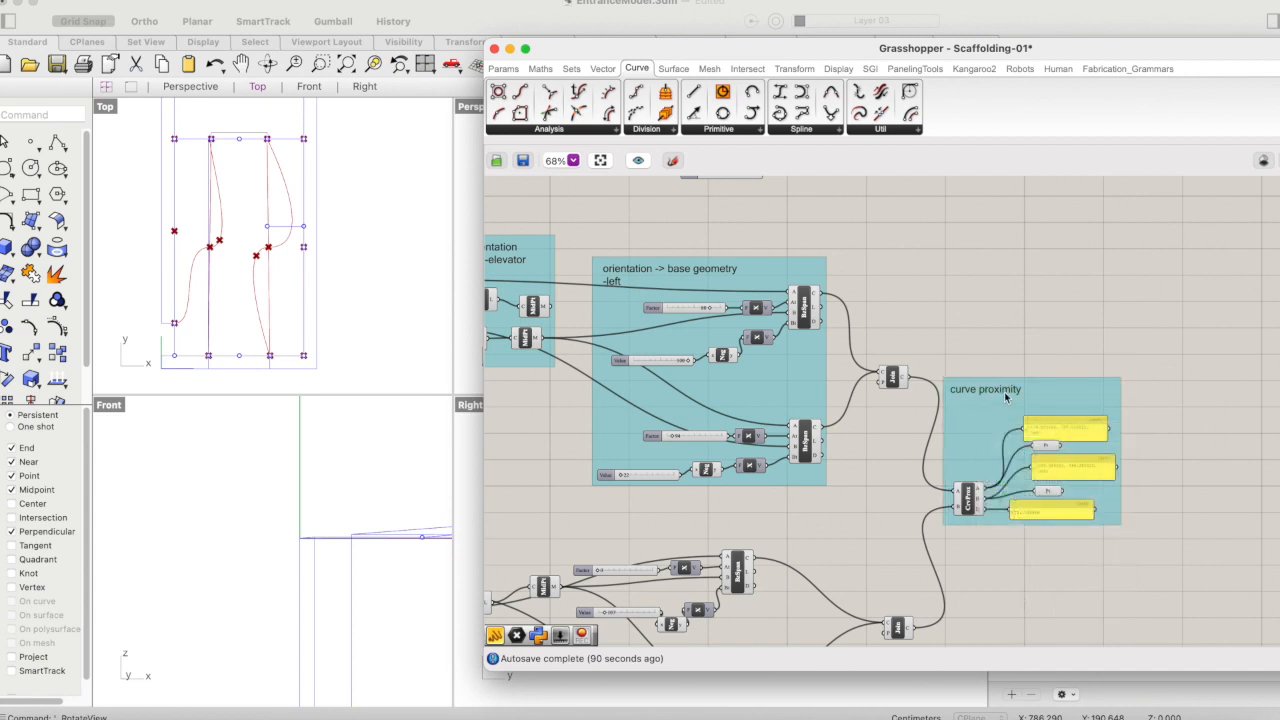
pyautogui.moveTo(1005, 393); pyautogui.dragTo(1157, 480)
pyautogui.click(1062, 389)
pyautogui.scroll(-2, 982, 461)
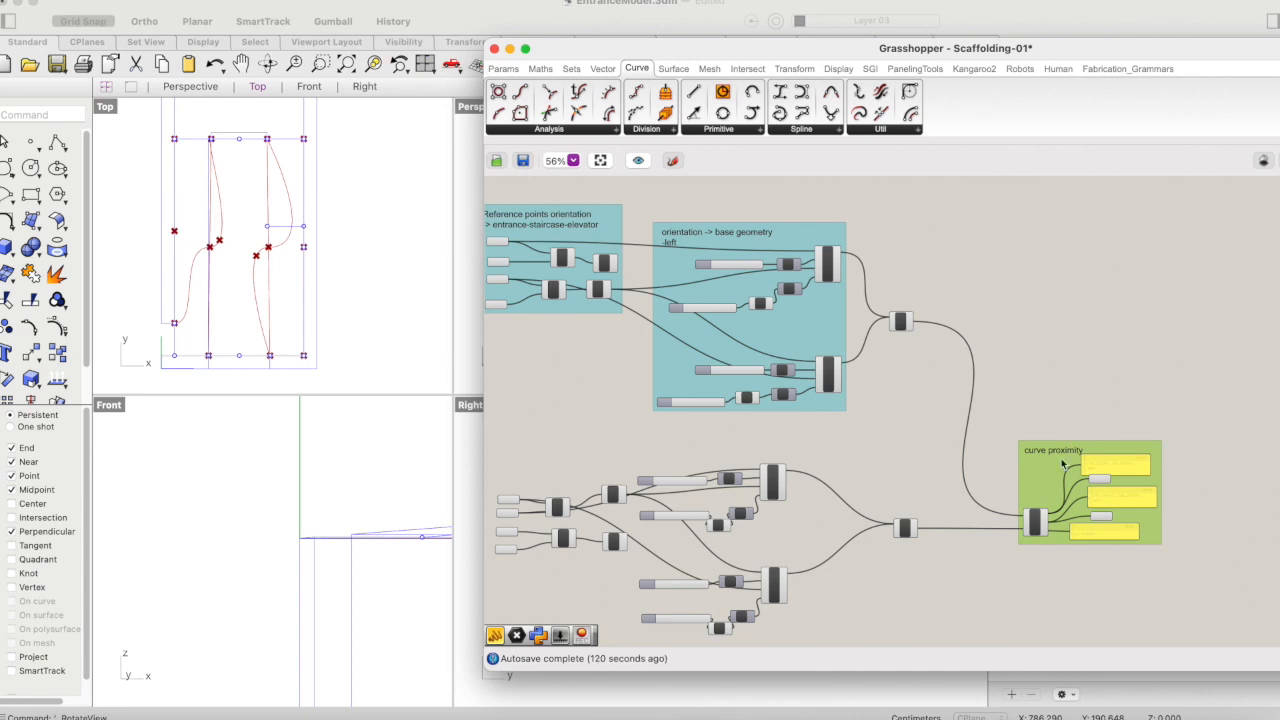
pyautogui.moveTo(1047, 485); pyautogui.dragTo(1077, 501)
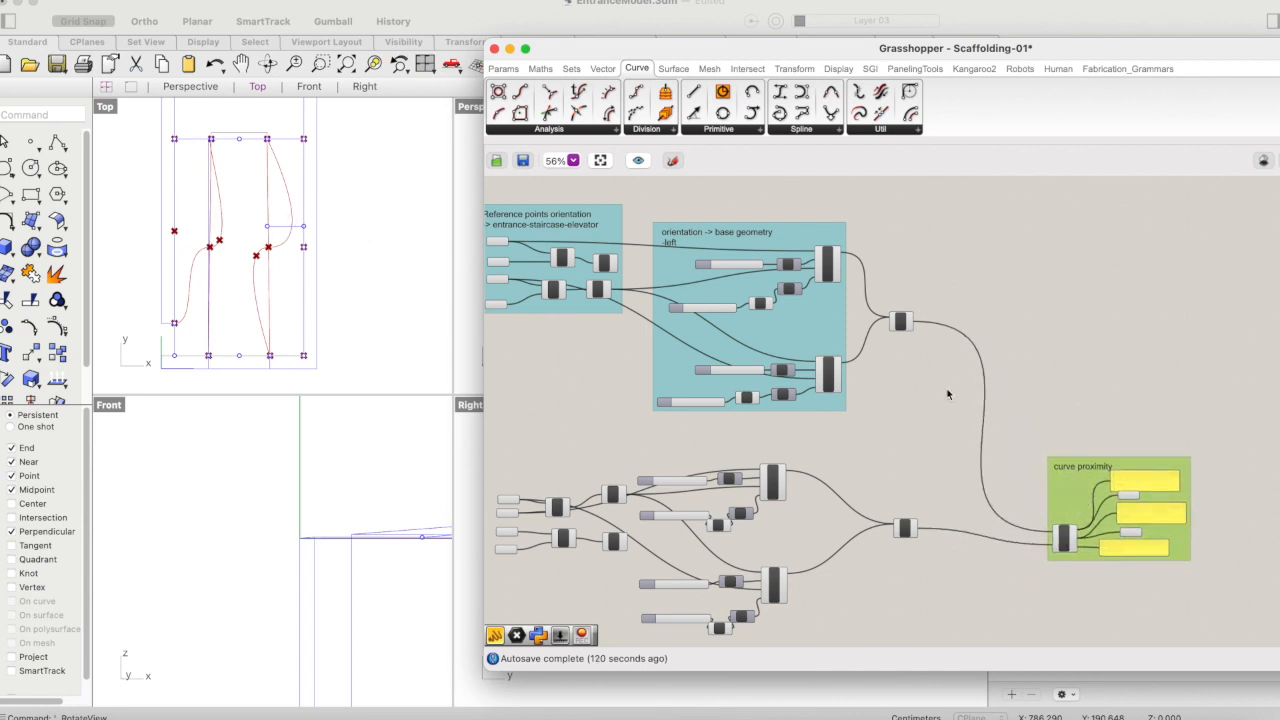
# - Stack the two Join Curves components together in free canvas space, well beyond the Bezier Span groups
pyautogui.moveTo(905, 321); pyautogui.dragTo(949, 293)
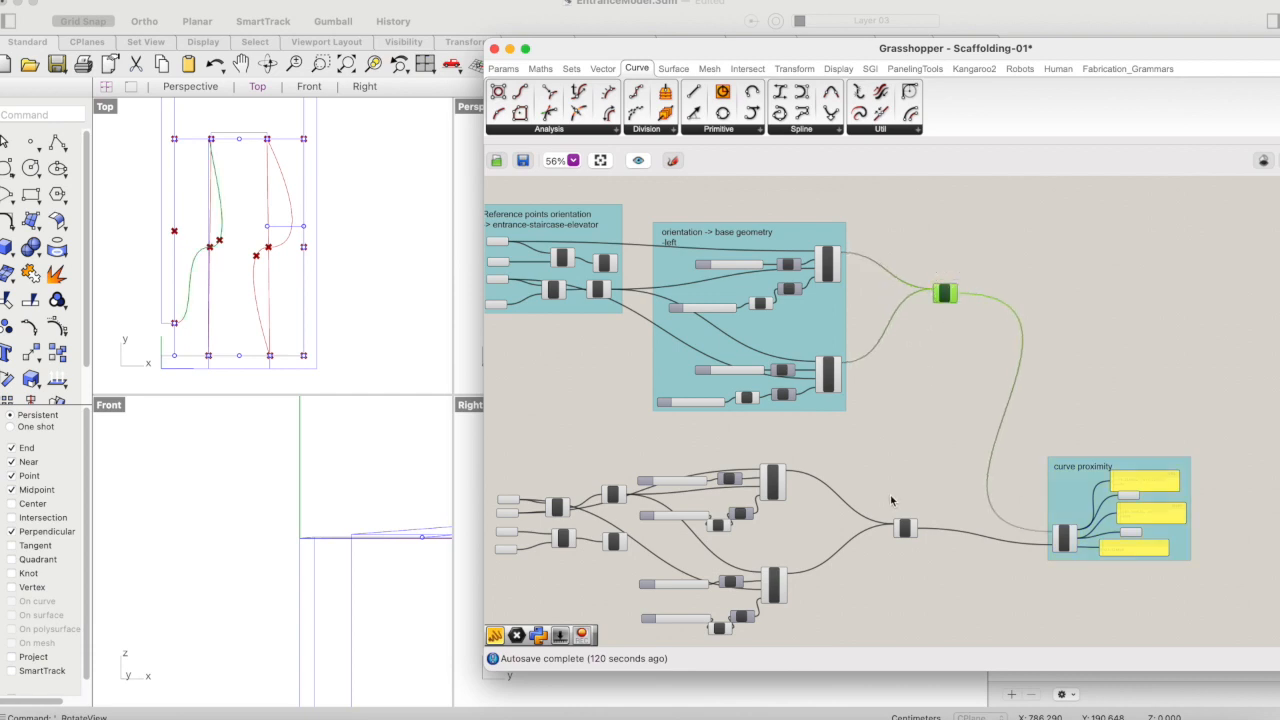
pyautogui.moveTo(914, 528); pyautogui.dragTo(978, 477)
pyautogui.click(978, 484)
pyautogui.click(978, 521)
pyautogui.moveTo(977, 528); pyautogui.dragTo(1019, 322)
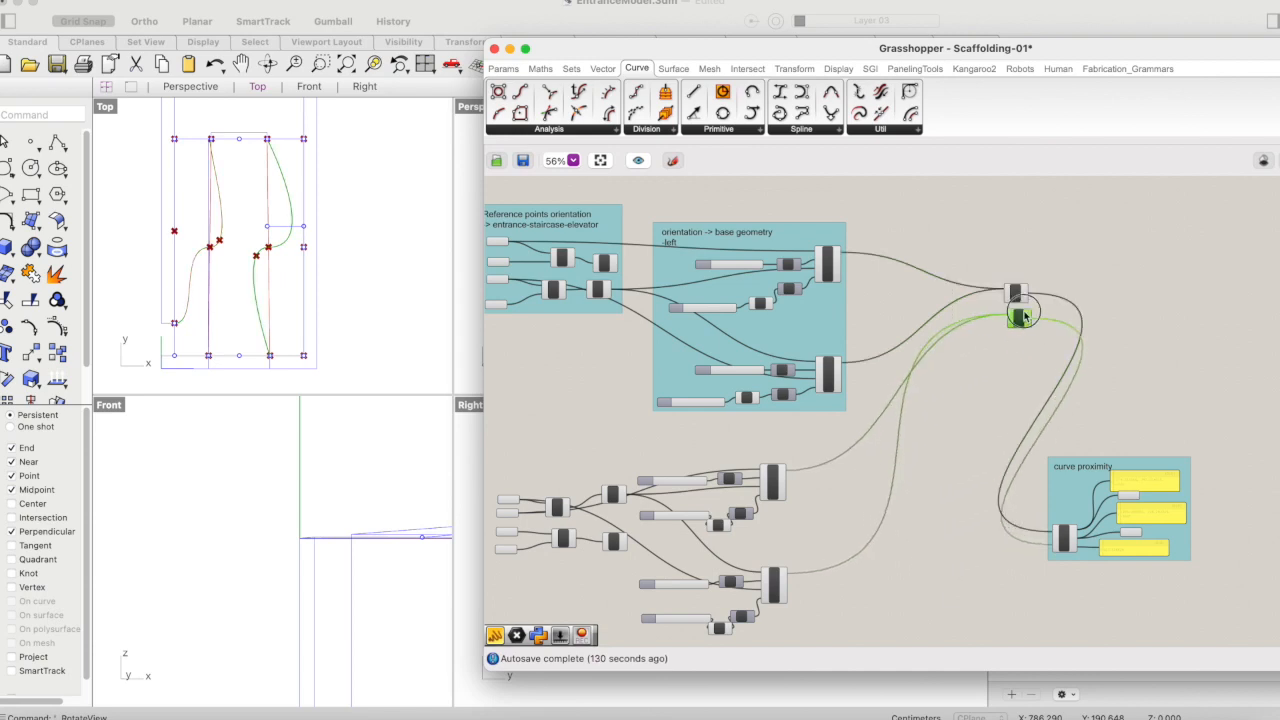
pyautogui.click(1093, 463)
pyautogui.moveTo(1094, 463); pyautogui.dragTo(992, 492)
pyautogui.moveTo(1072, 343); pyautogui.dragTo(826, 407, button='right')
pyautogui.moveTo(808, 328); pyautogui.dragTo(750, 418)
pyautogui.moveTo(772, 360); pyautogui.dragTo(890, 357)
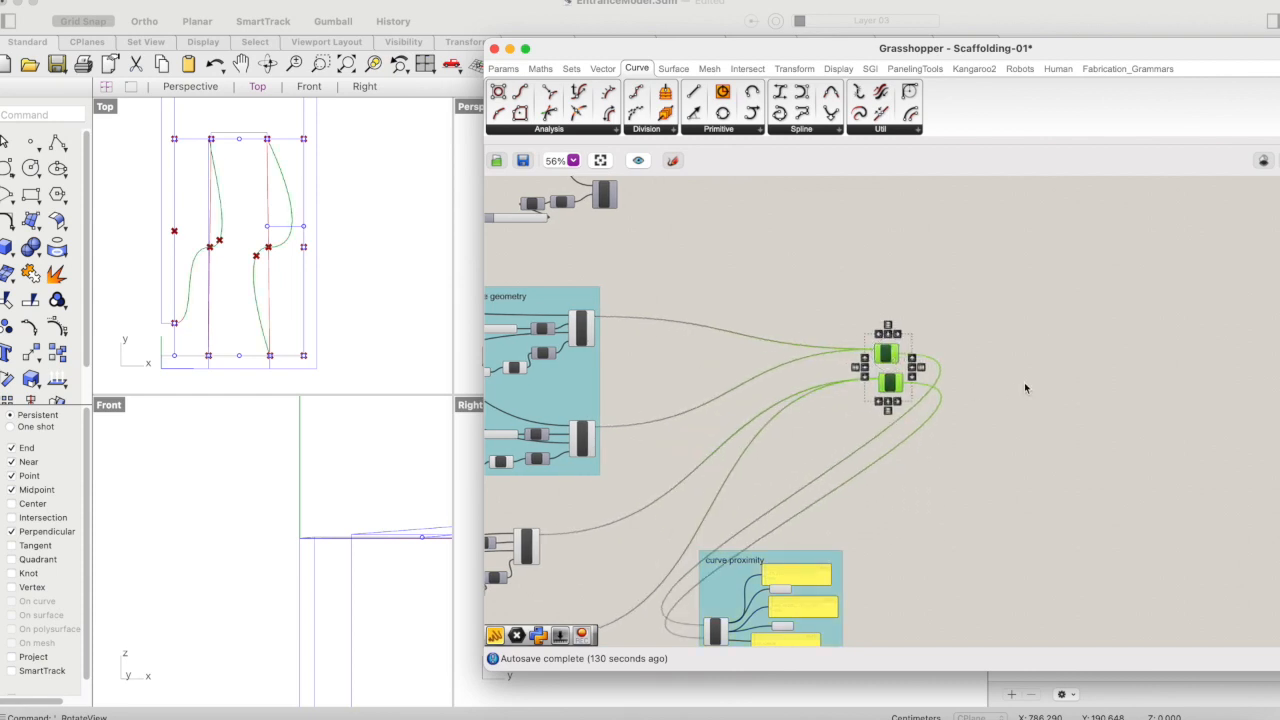
# - Add a Ruled Surface component beside the two Join Curves components
pyautogui.scroll(5, 958, 402)
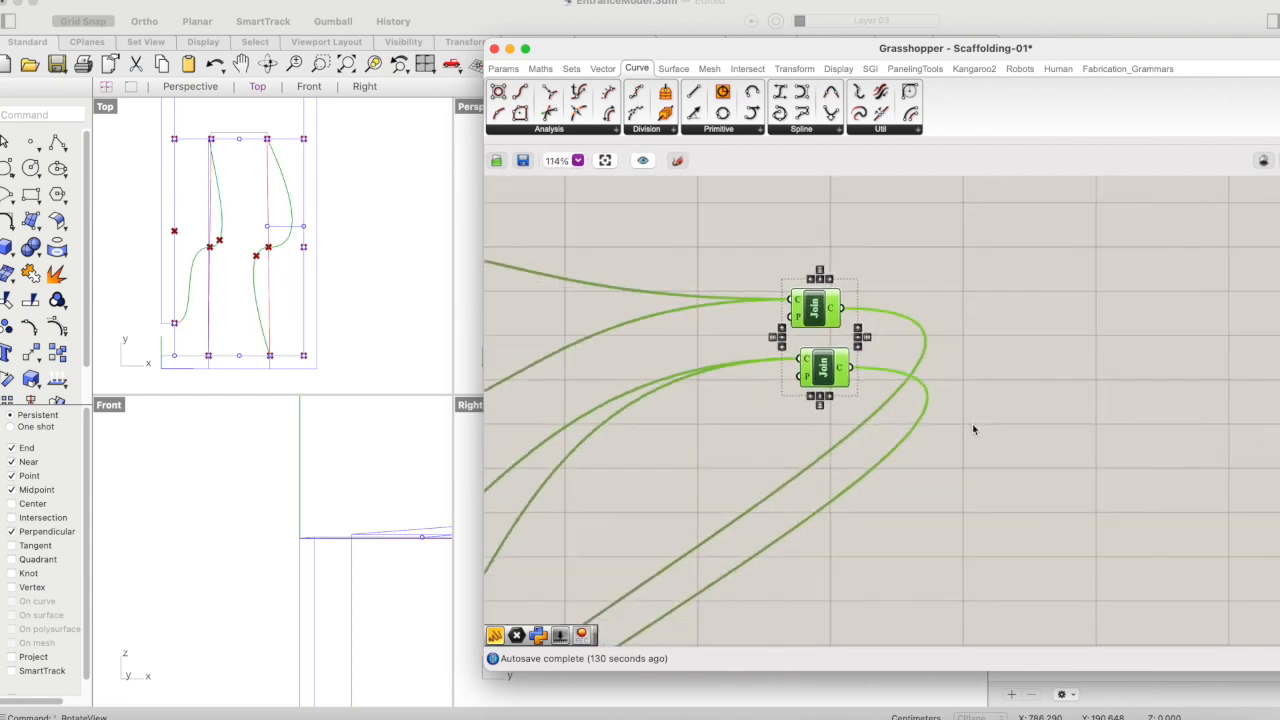
pyautogui.scroll(-3, 973, 429)
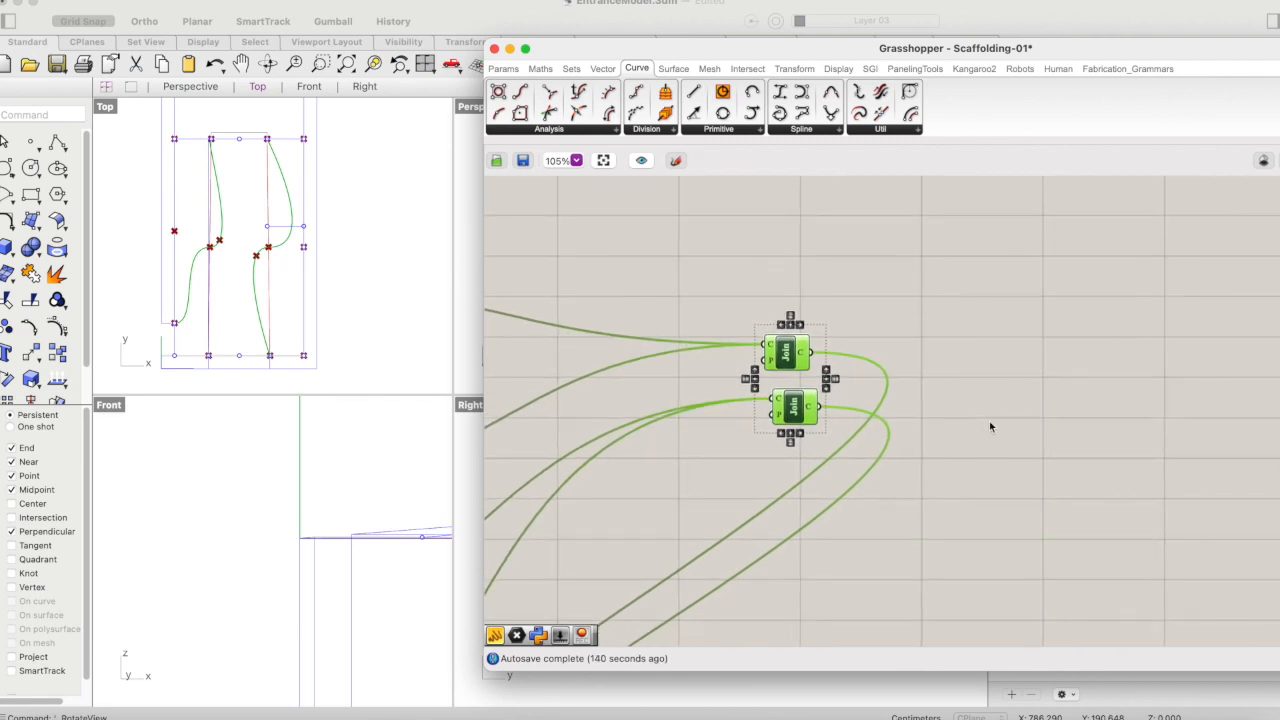
pyautogui.scroll(-1, 990, 425)
pyautogui.doubleClick(942, 341)
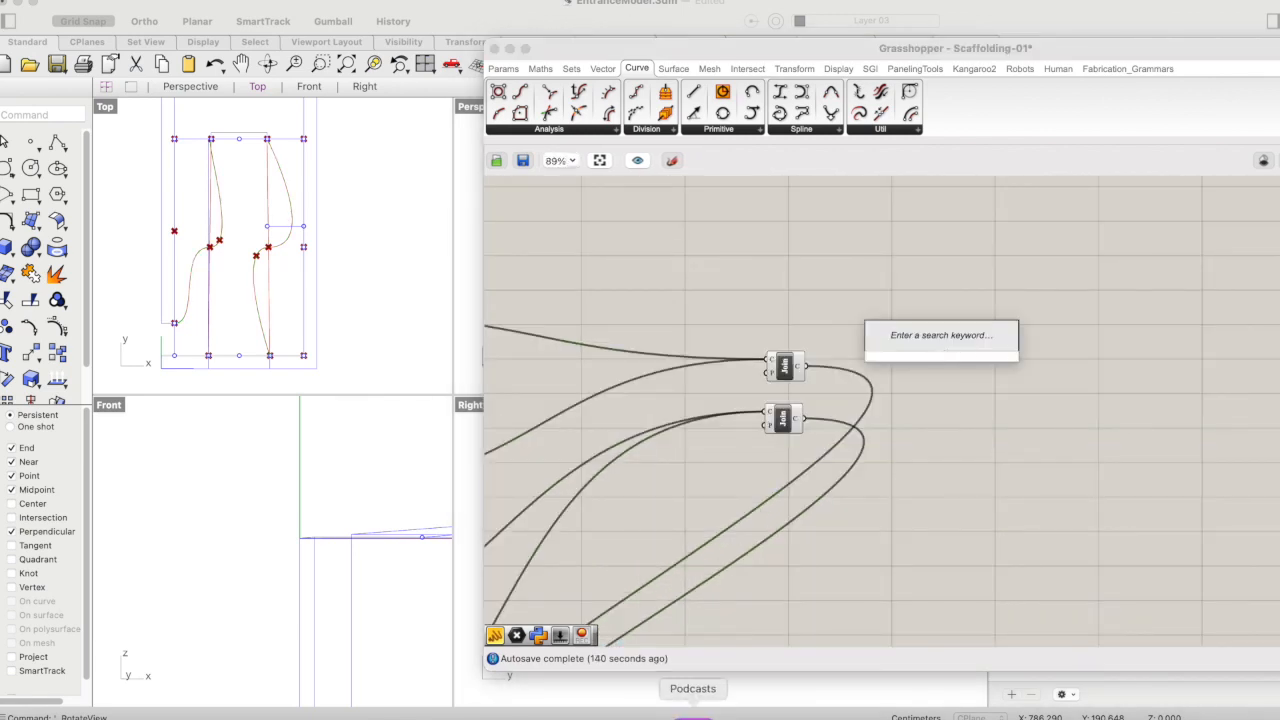
pyautogui.write('surfaces')
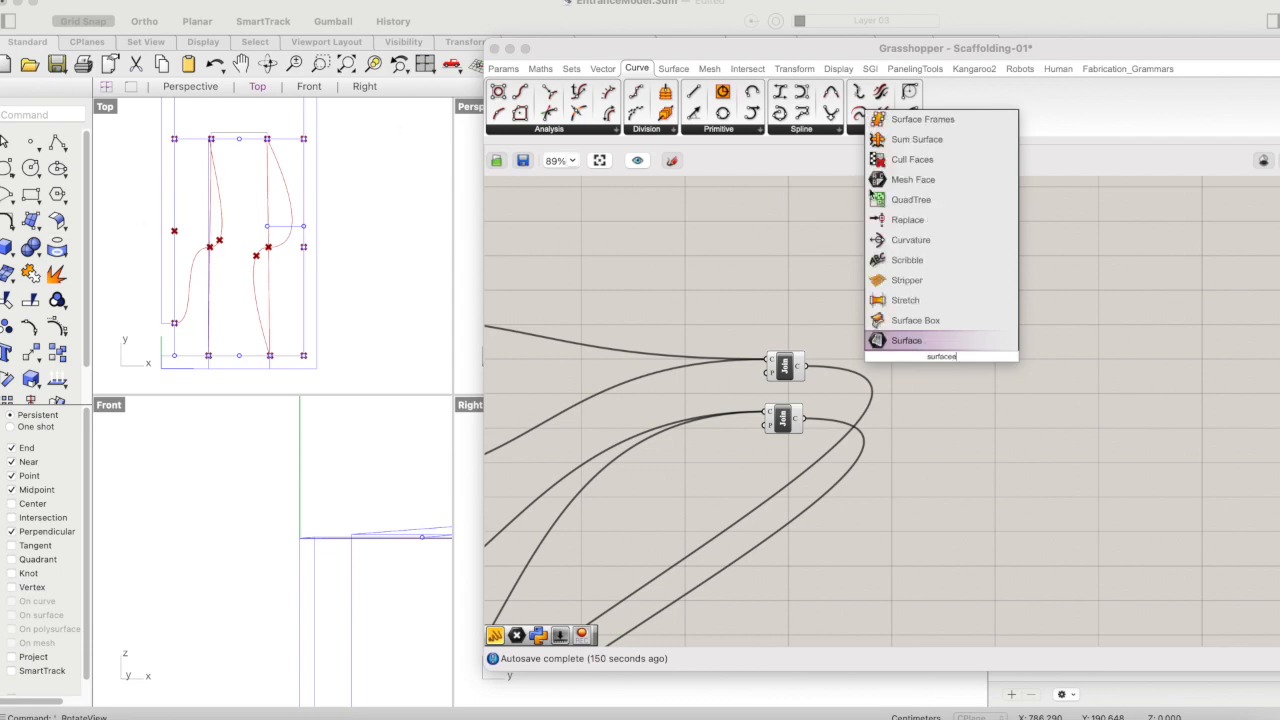
pyautogui.press('BackSpace')
pyautogui.press('BackSpace')
pyautogui.press('BackSpace')
pyautogui.press('BackSpace')
pyautogui.press('BackSpace')
pyautogui.press('BackSpace')
pyautogui.press('BackSpace')
pyautogui.press('BackSpace')
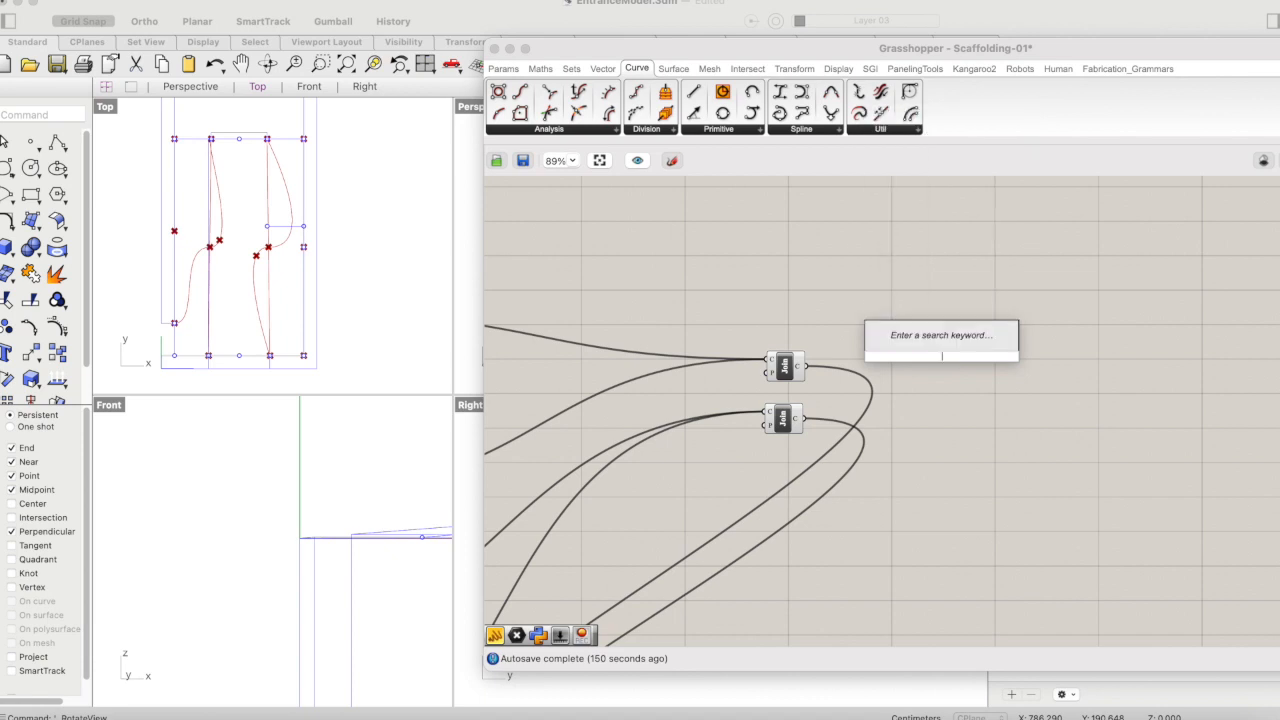
pyautogui.write('rule')
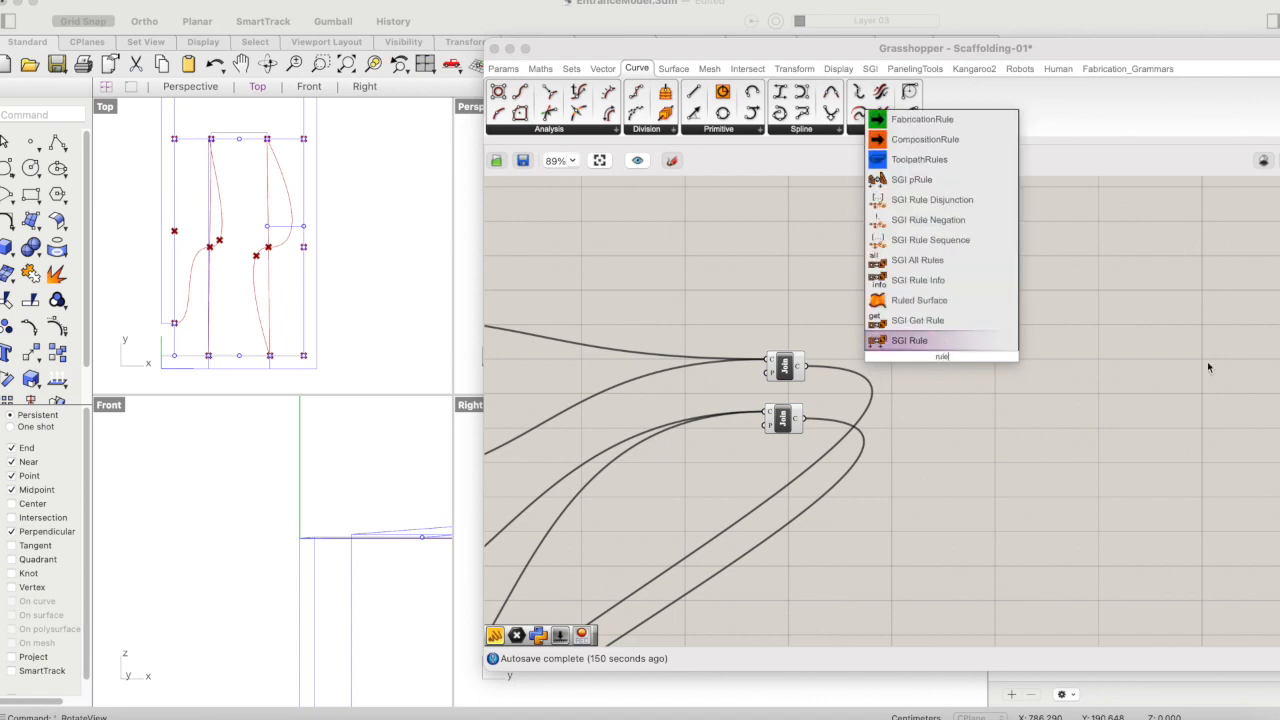
pyautogui.click(937, 299)
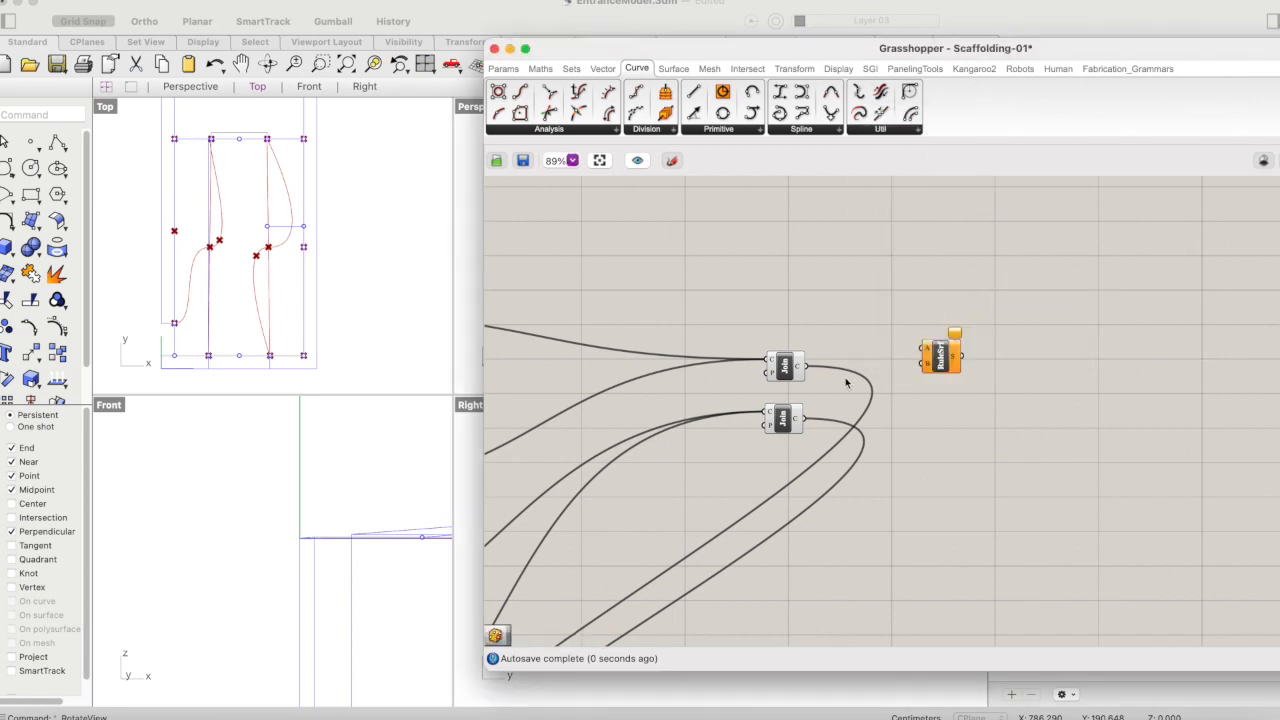
# - Connect the upper Join Curves output to Ruled Surface input A and the lower one to input B
pyautogui.click(795, 364)
pyautogui.click(841, 348)
pyautogui.moveTo(805, 370); pyautogui.dragTo(927, 349)
pyautogui.click(801, 420)
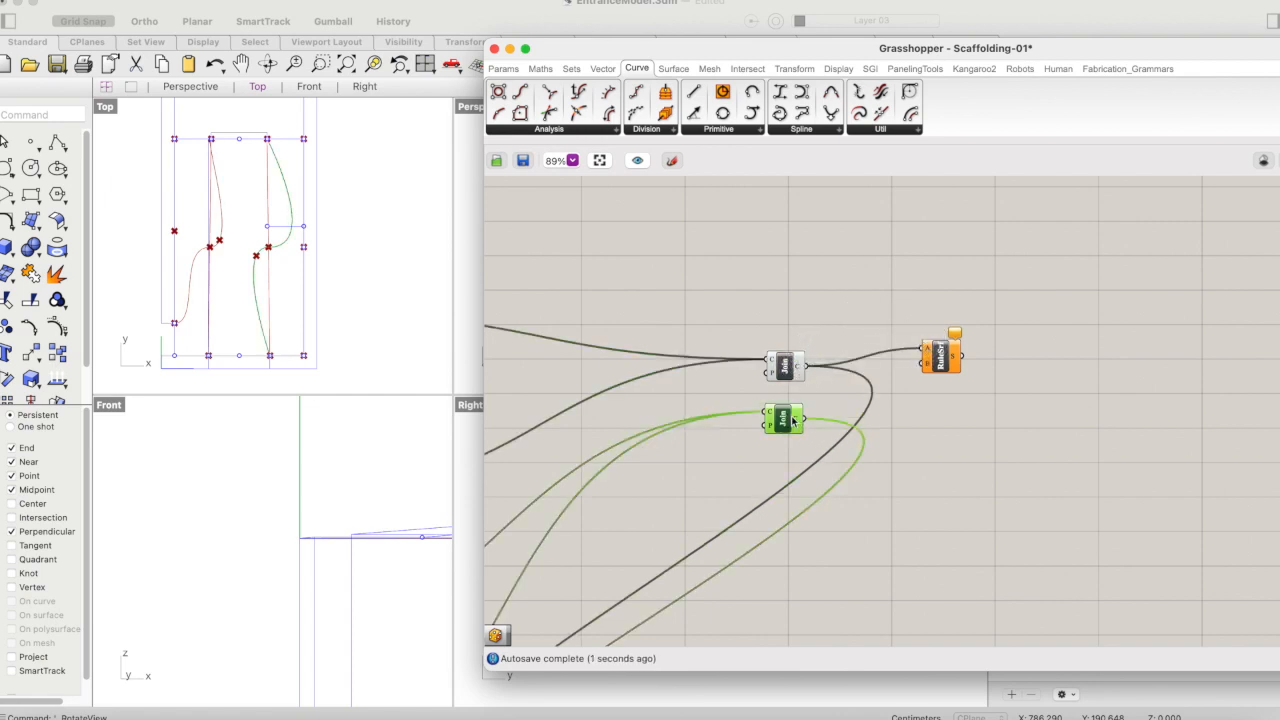
pyautogui.moveTo(801, 420); pyautogui.dragTo(936, 390)
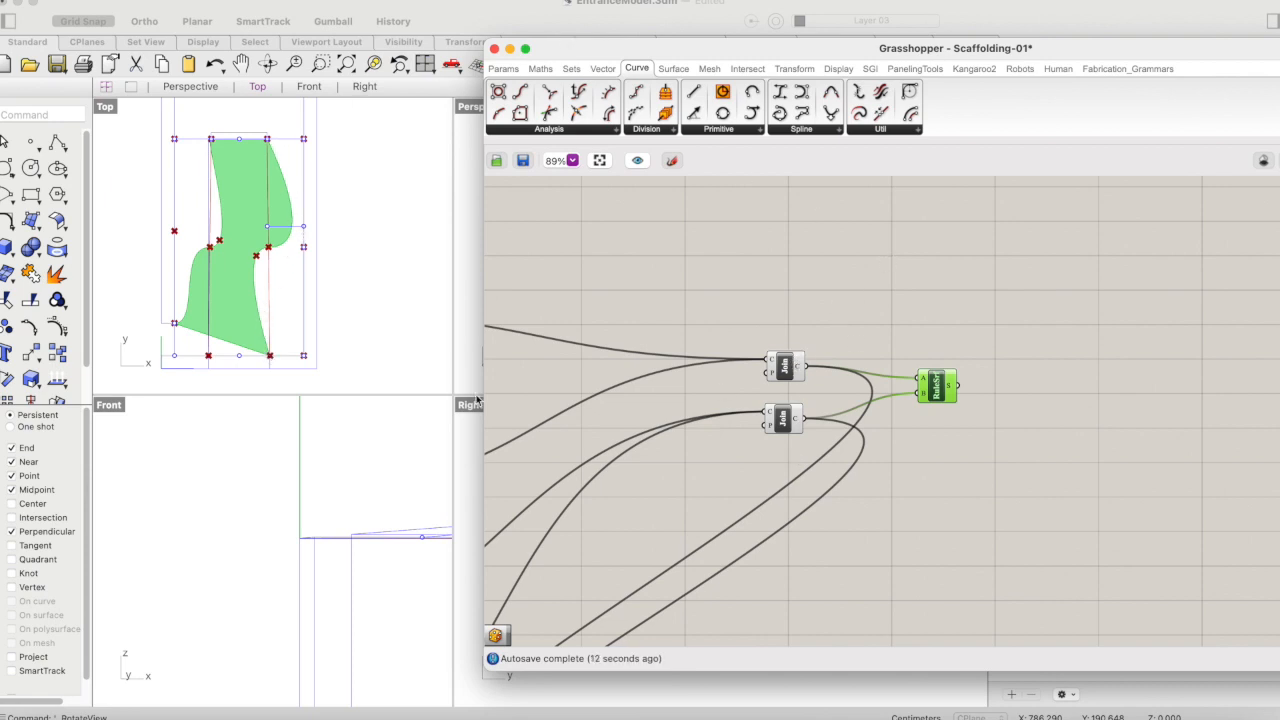
# - Add an Extrude component after Ruled Surface and connect the ruled surface output to its base input
pyautogui.doubleClick(993, 419)
pyautogui.write('nxtrudee')
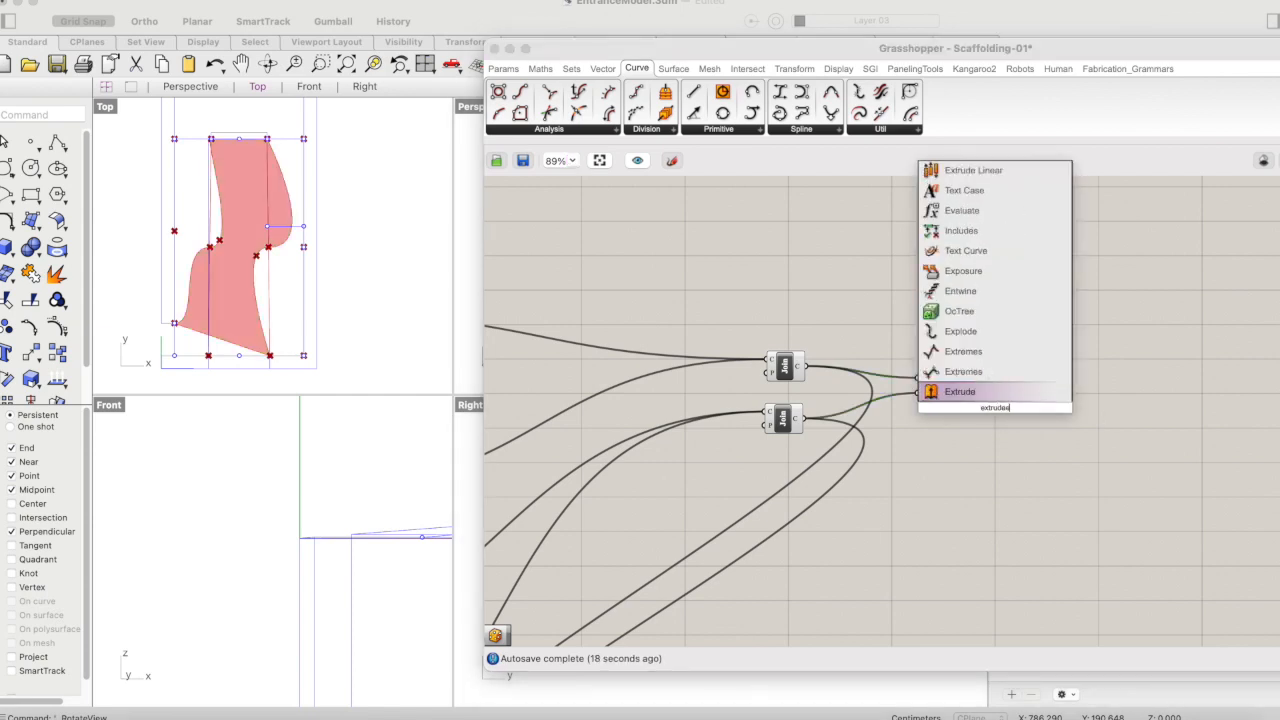
pyautogui.click(993, 391)
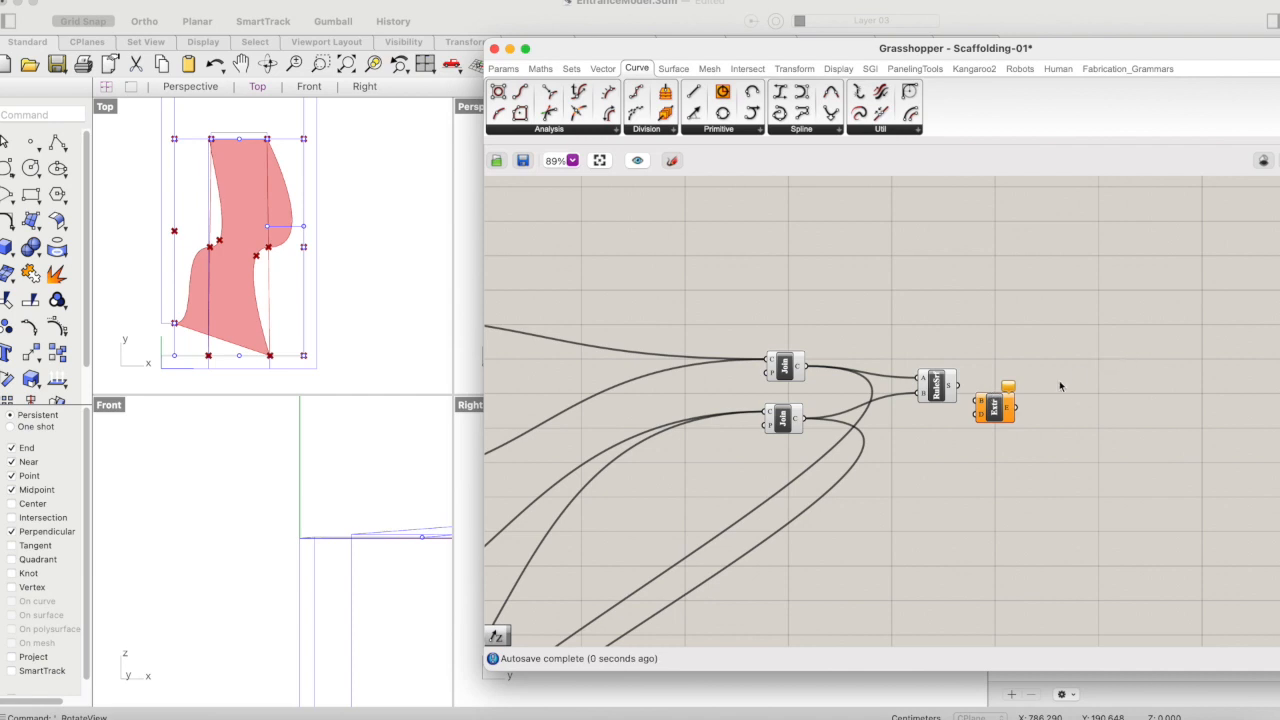
pyautogui.moveTo(1000, 410); pyautogui.dragTo(1046, 398)
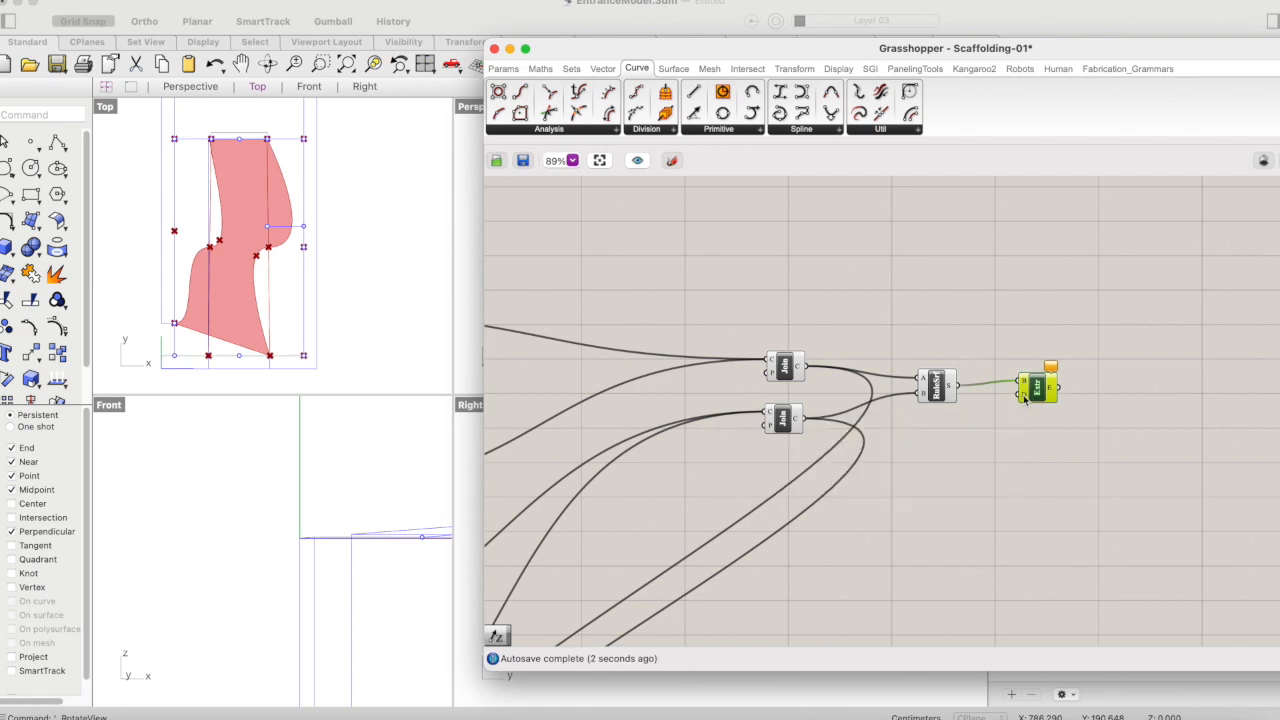
# - Move the Grasshopper window off the Rhino viewports and maximize the Perspective viewport
pyautogui.moveTo(693, 44); pyautogui.dragTo(898, 42)
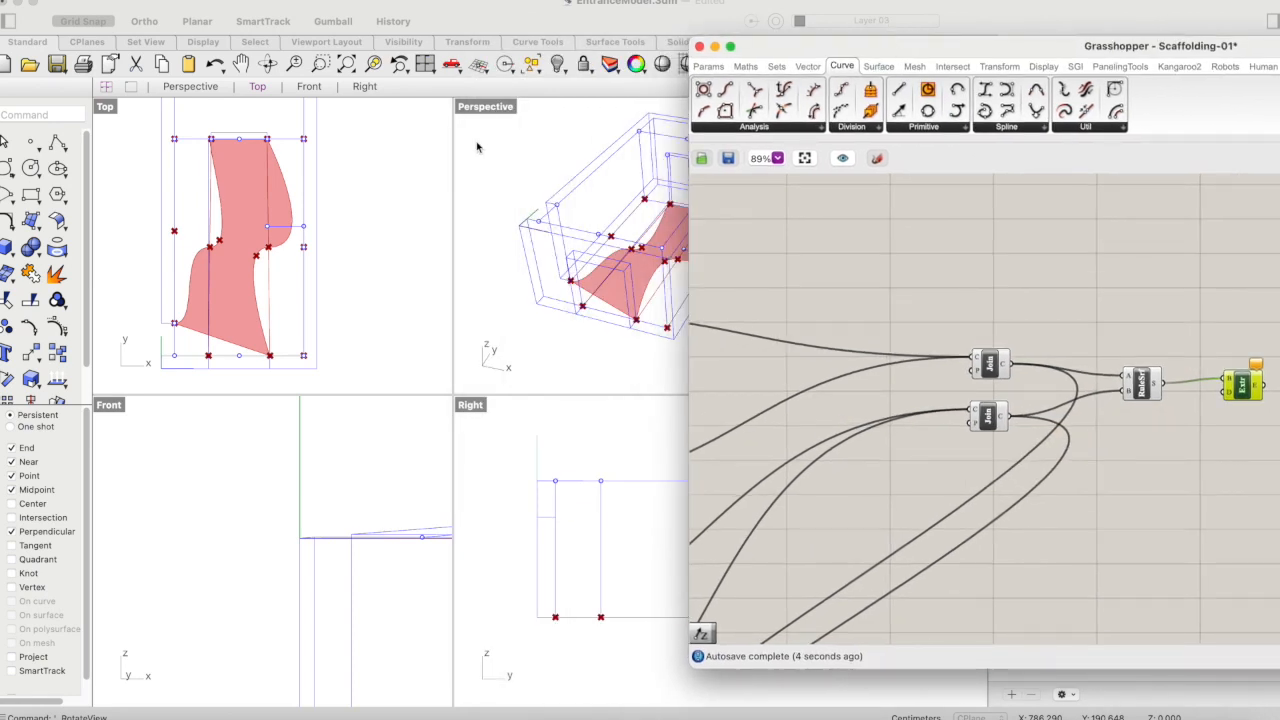
pyautogui.doubleClick(480, 107)
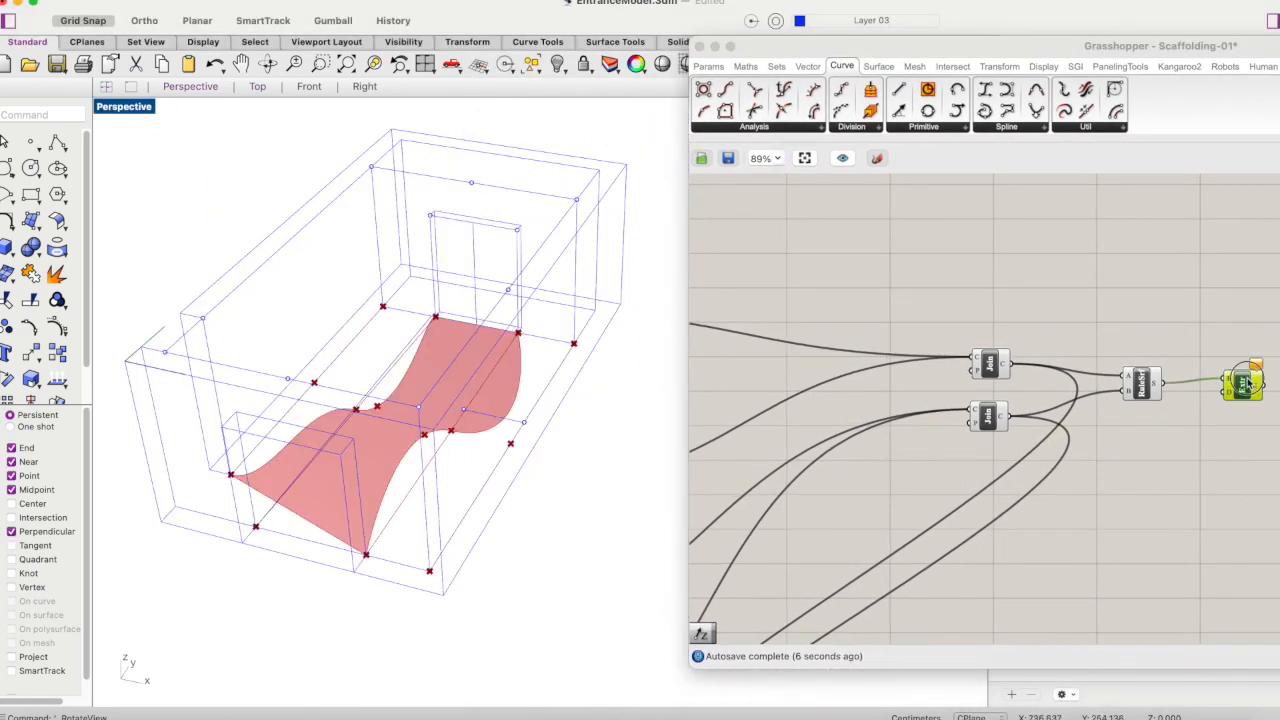
pyautogui.moveTo(1222, 449); pyautogui.dragTo(1134, 468, button='right')
# - Add a Unit Z vector component below the Extrude component
pyautogui.doubleClick(1134, 470)
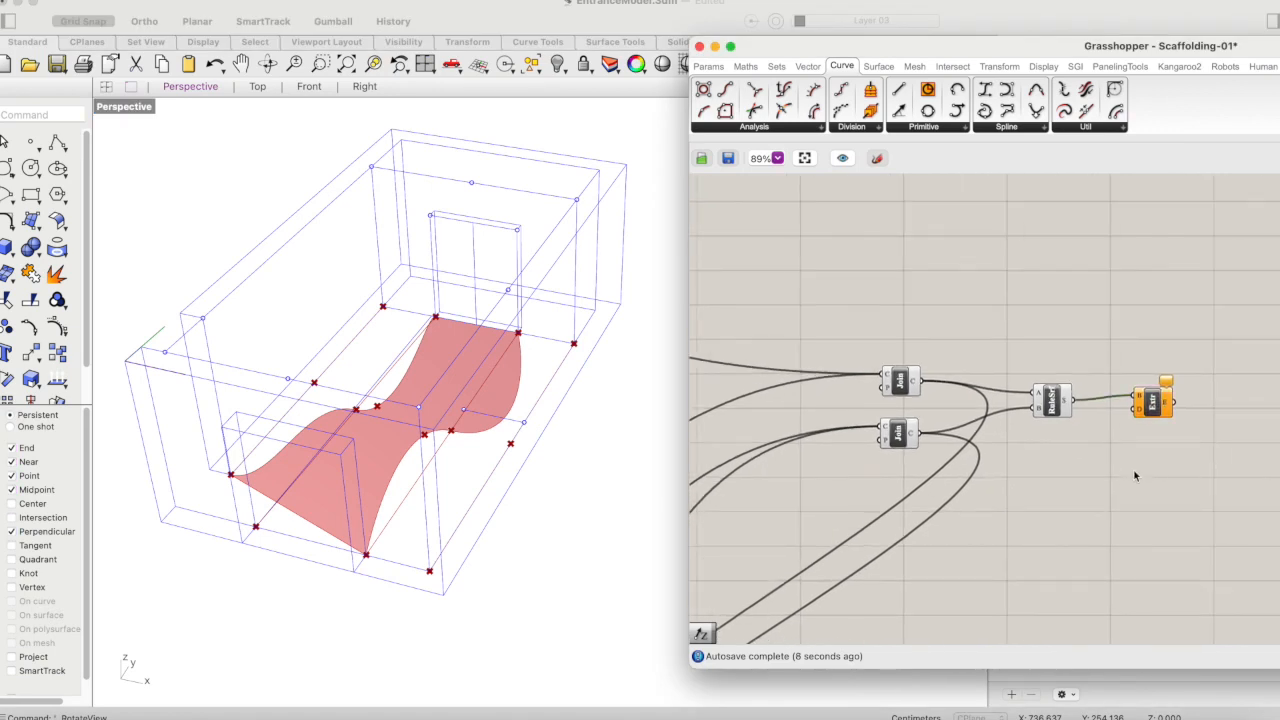
pyautogui.write('z')
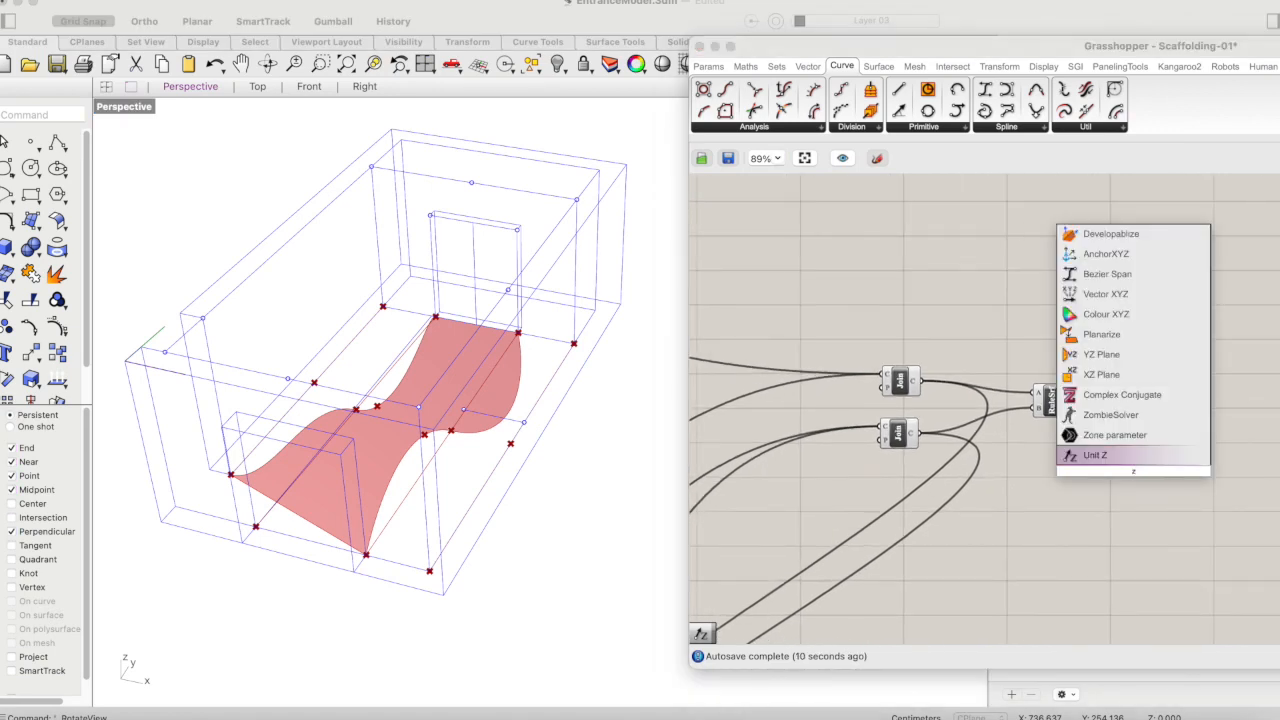
pyautogui.click(1128, 455)
pyautogui.moveTo(1148, 472); pyautogui.dragTo(1122, 464)
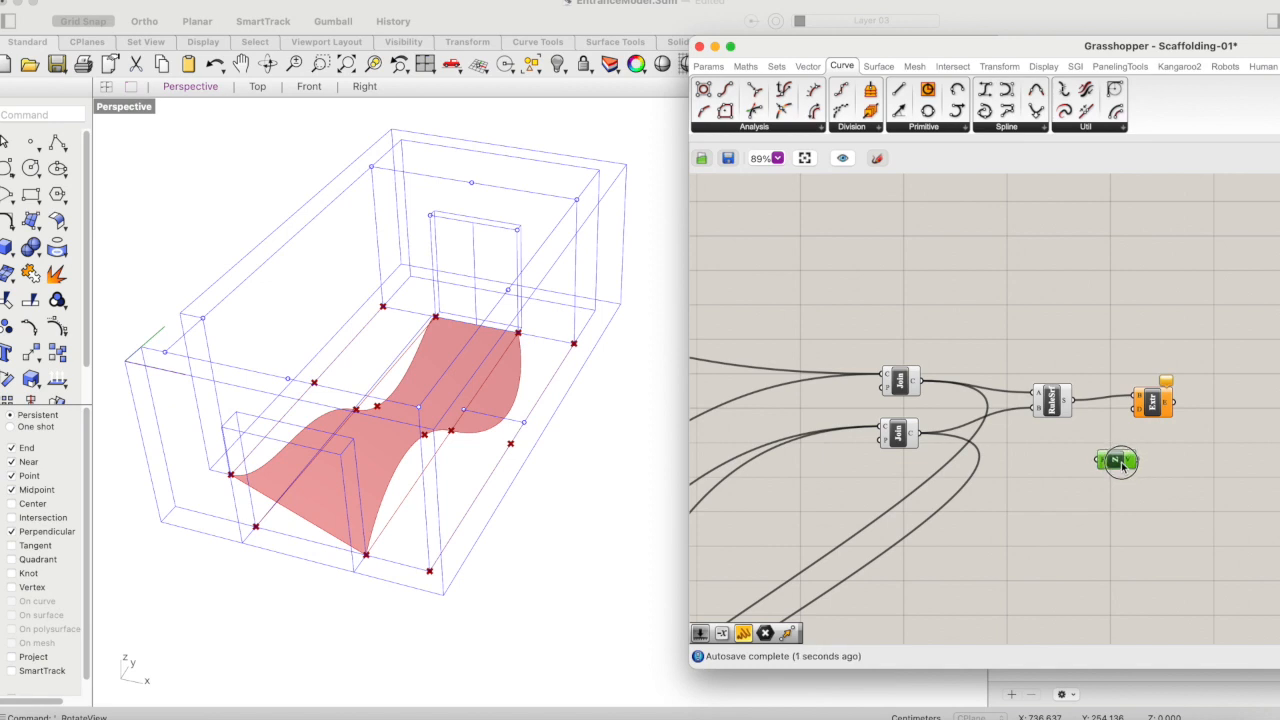
# - Add a number slider with the value 300 below the Unit Z component
pyautogui.doubleClick(1062, 534)
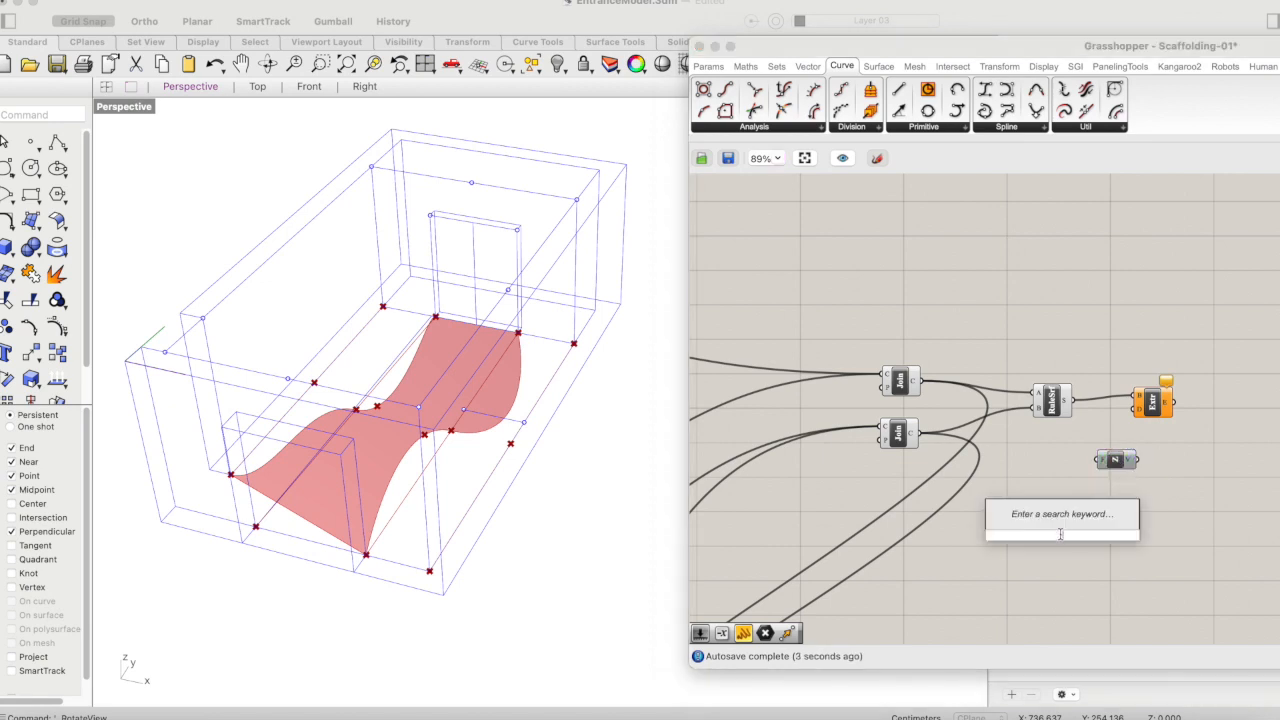
pyautogui.write('30')
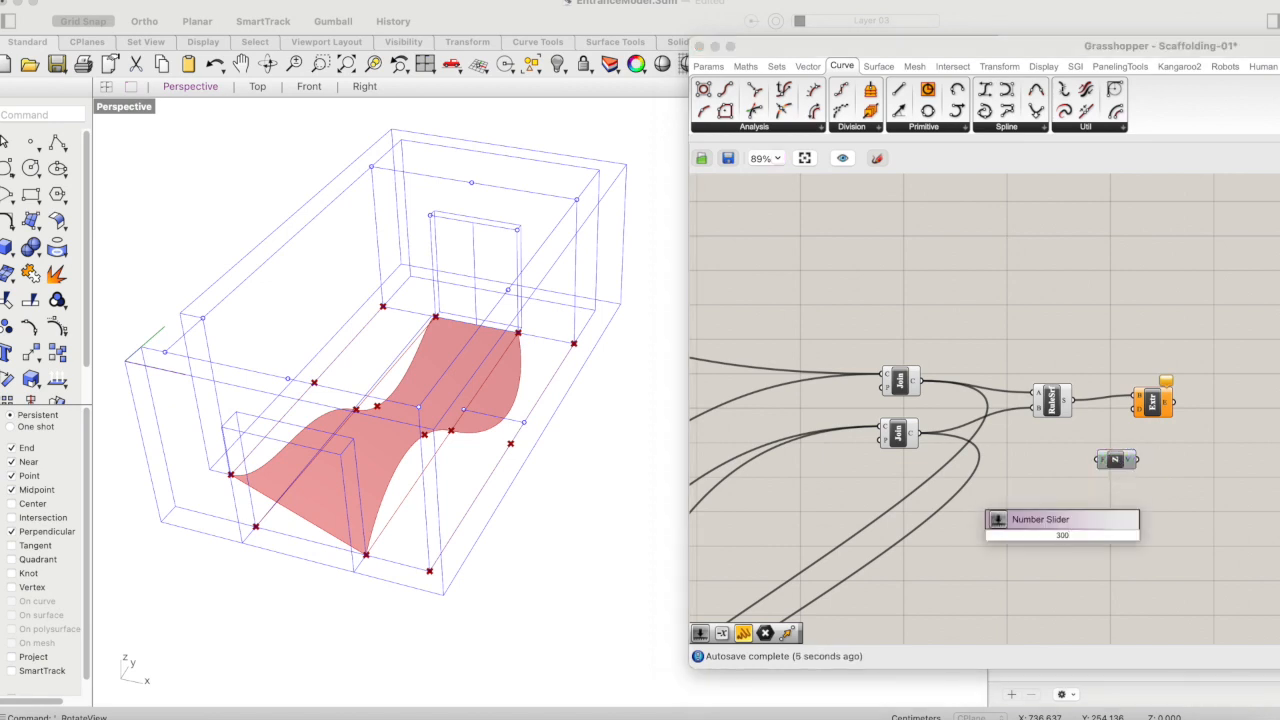
pyautogui.write('0')
pyautogui.press('Return')
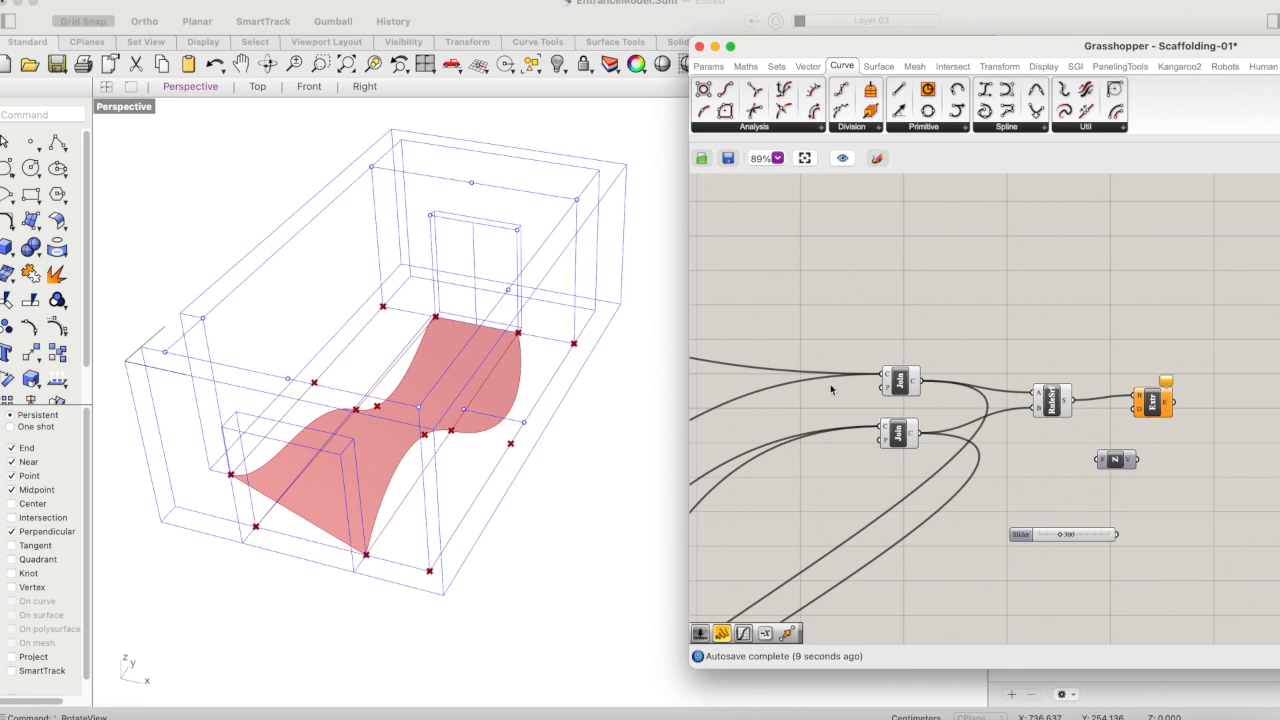
# - Connect the 300 slider to the Unit Z factor and the vector to Extrude's direction input, and place the slider just below Unit Z
pyautogui.moveTo(1117, 534); pyautogui.dragTo(1136, 405)
pyautogui.click(1150, 406)
pyautogui.click(1189, 486)
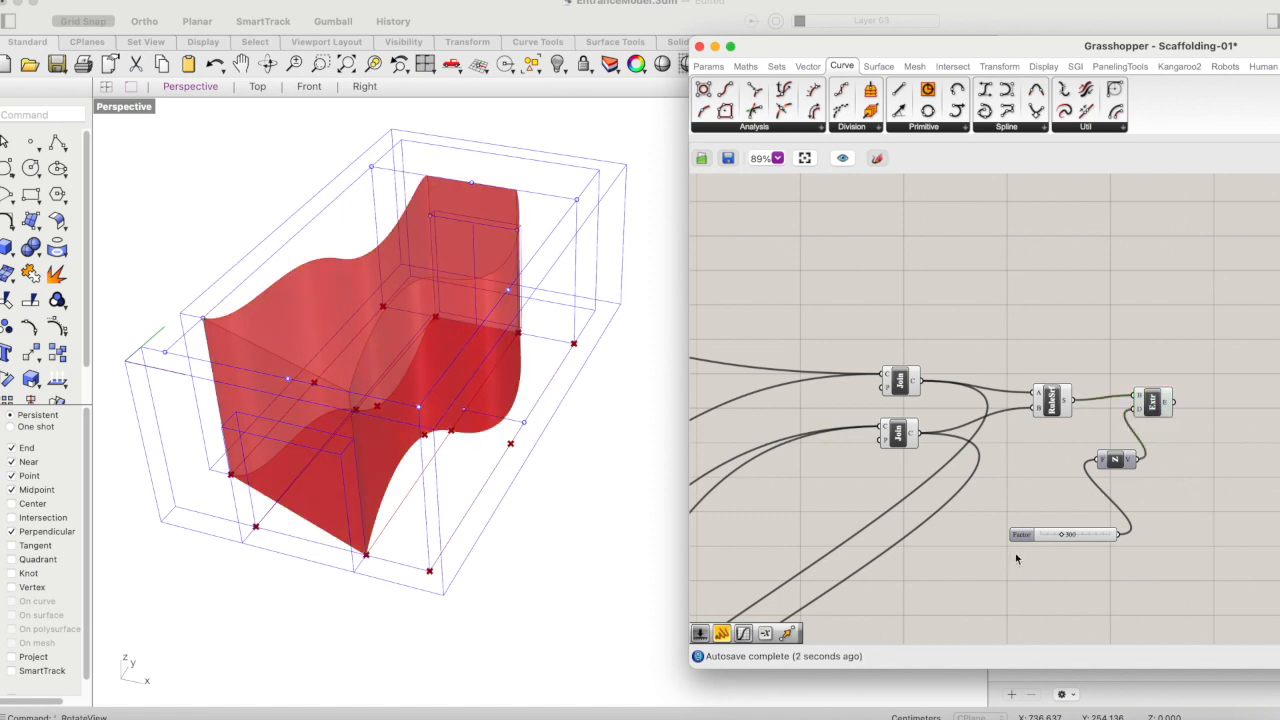
pyautogui.moveTo(1087, 540); pyautogui.dragTo(1075, 497)
pyautogui.click(1128, 435)
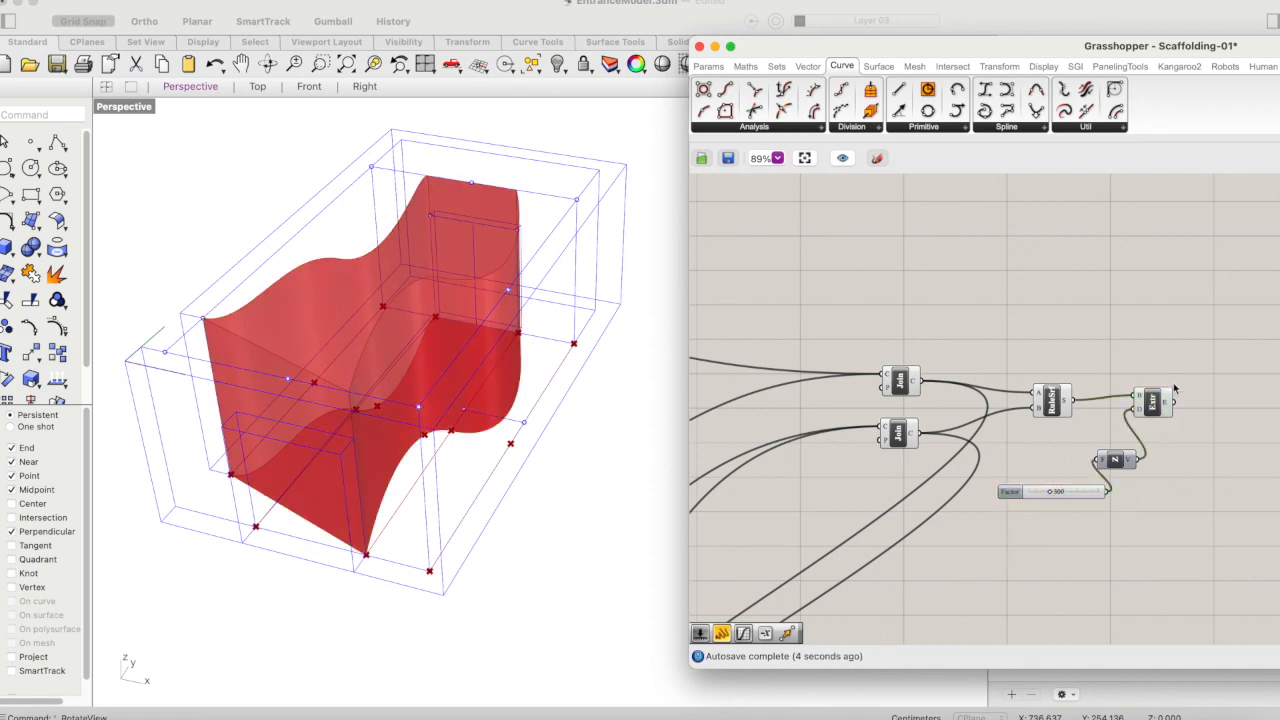
# - Examine the extruded passage volume from different angles in the Perspective viewport and review the whole Grasshopper definition
pyautogui.click(1165, 397)
pyautogui.moveTo(1165, 405)
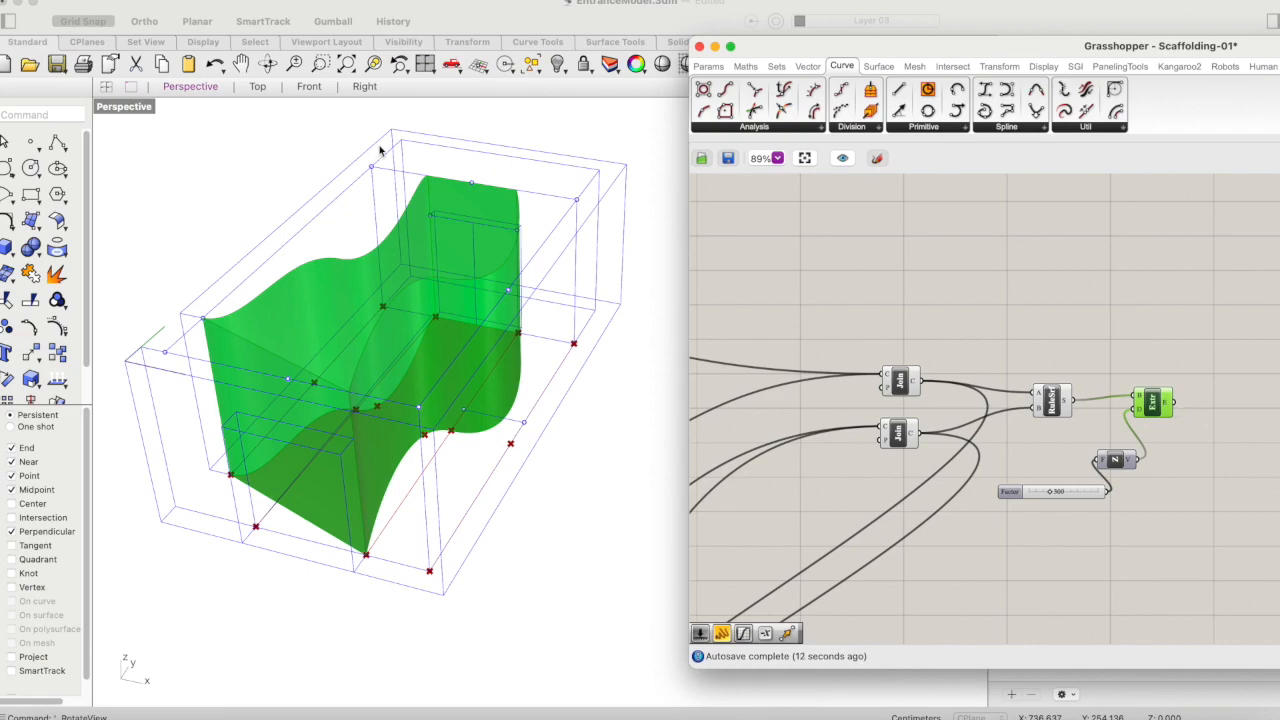
pyautogui.click(266, 65)
pyautogui.scroll(-2, 365, 275)
pyautogui.moveTo(365, 275)
pyautogui.mouseDown()
pyautogui.moveTo(306, 186)
pyautogui.moveTo(374, 194)
pyautogui.moveTo(352, 253)
pyautogui.mouseUp()
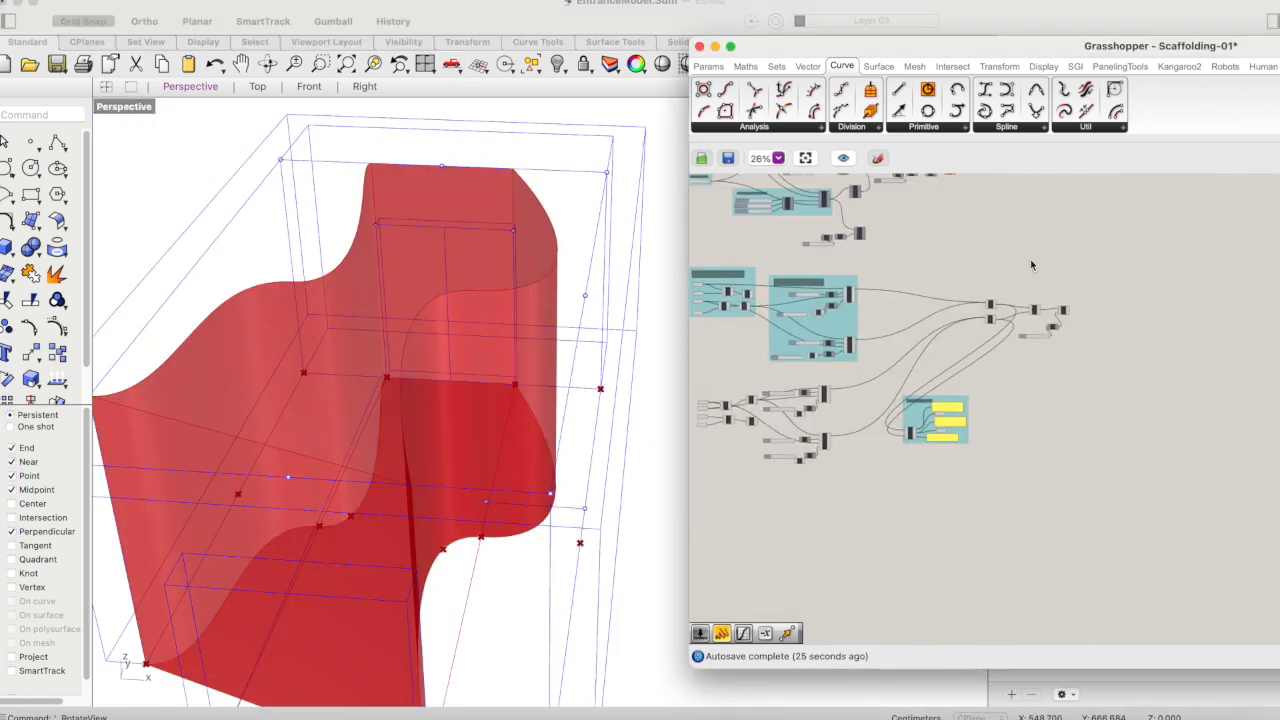
pyautogui.scroll(-3, 1030, 259)
pyautogui.click(572, 265)
pyautogui.scroll(-5, 572, 265)
pyautogui.scroll(1, 573, 266)
pyautogui.moveTo(908, 286); pyautogui.dragTo(1020, 300, button='right')
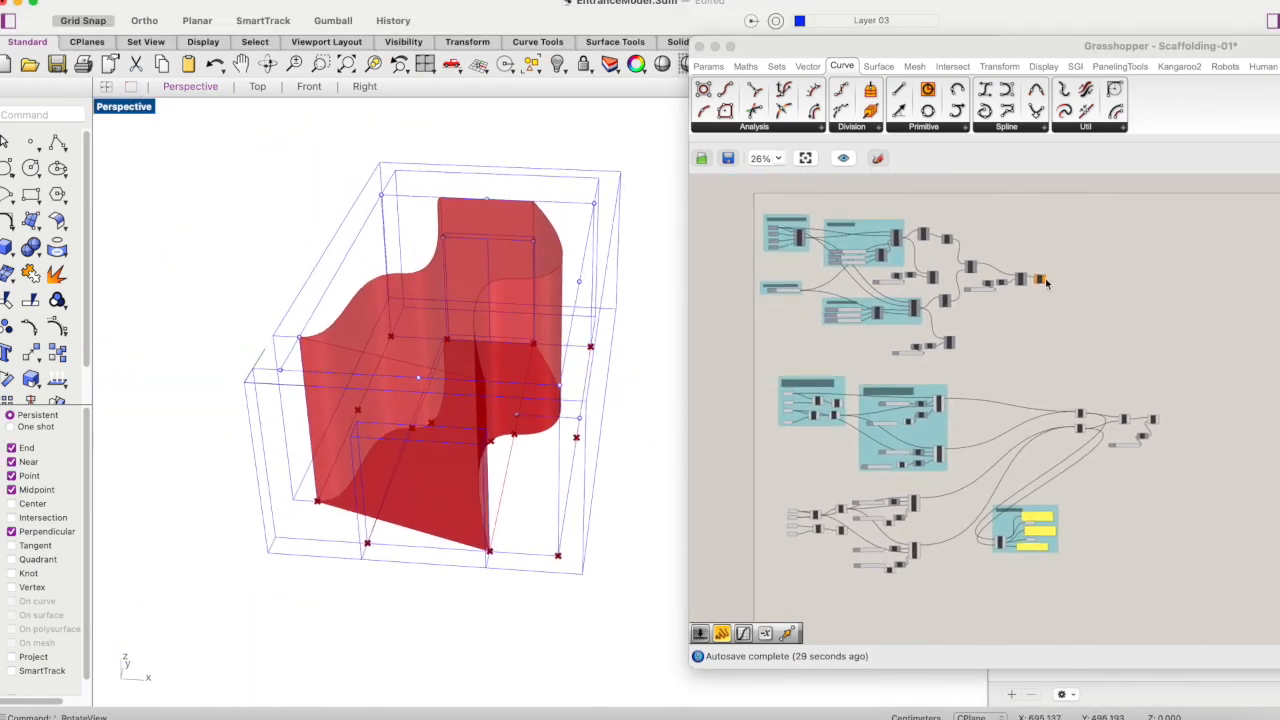
pyautogui.scroll(3, 1037, 274)
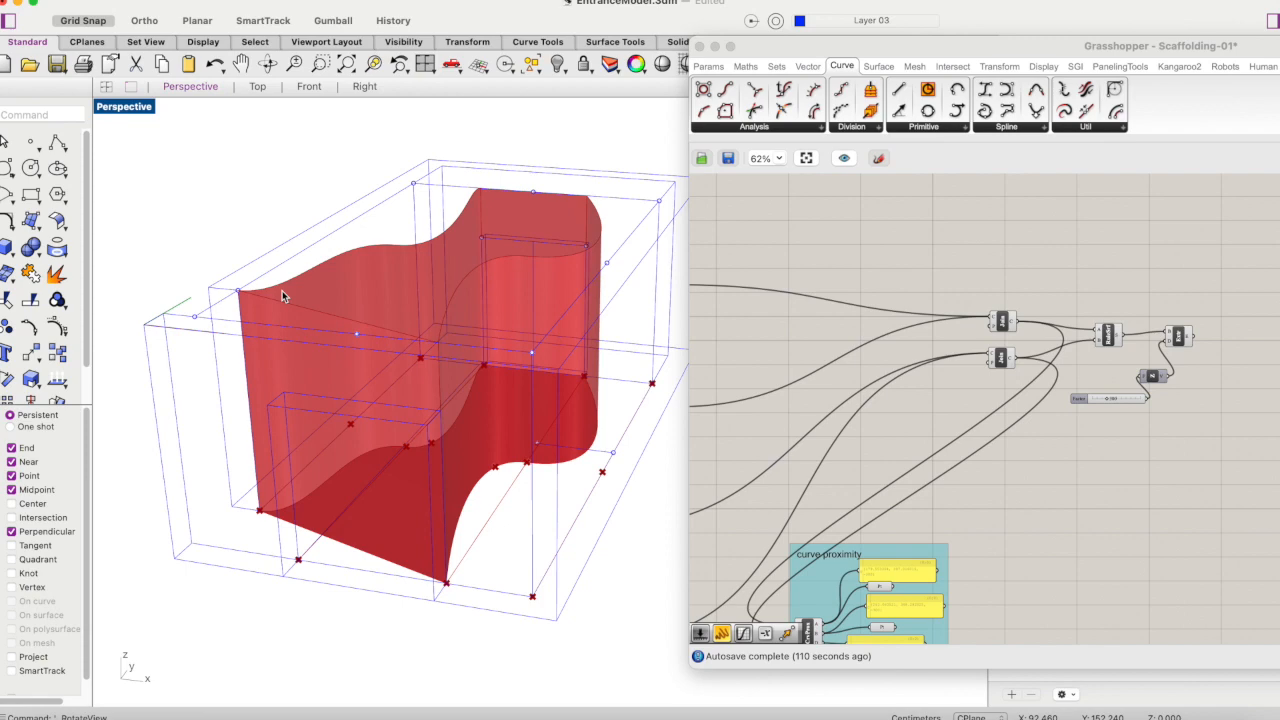
# - Add a Distance component in the free canvas area below the extrusion height slider
pyautogui.moveTo(1209, 376); pyautogui.dragTo(1133, 342, button='right')
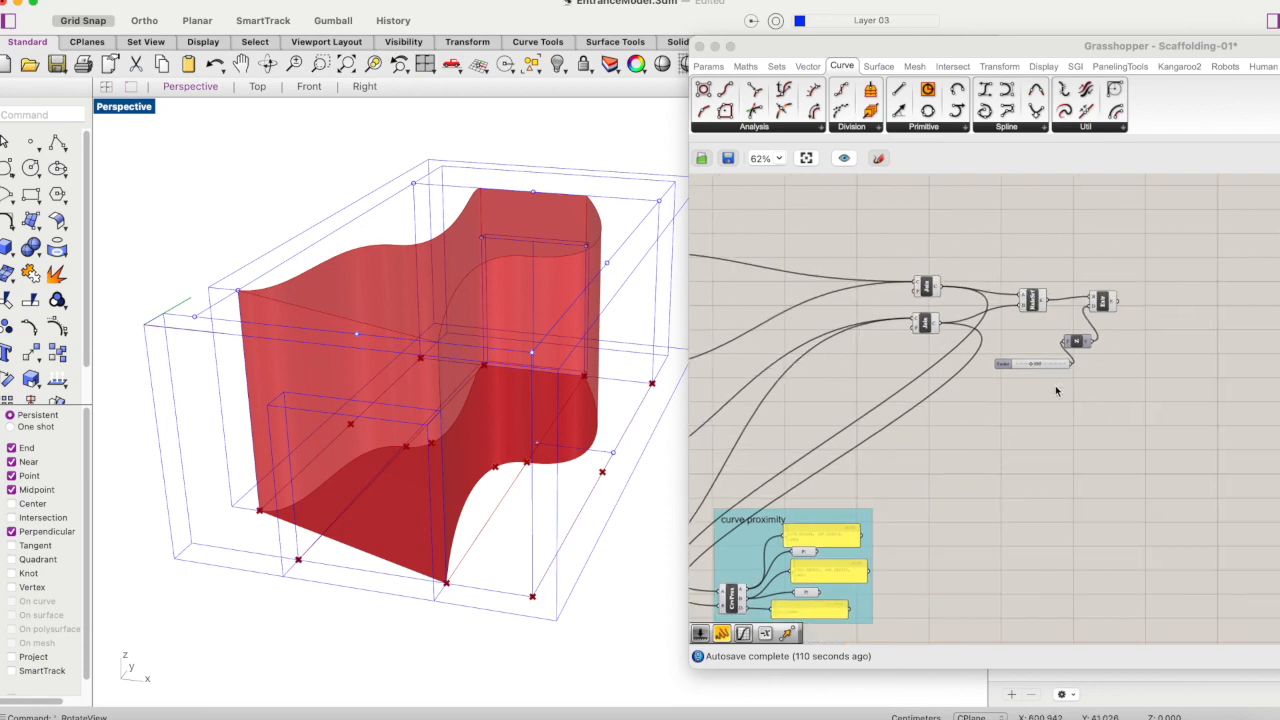
pyautogui.click(1056, 390)
pyautogui.scroll(5, 1010, 390)
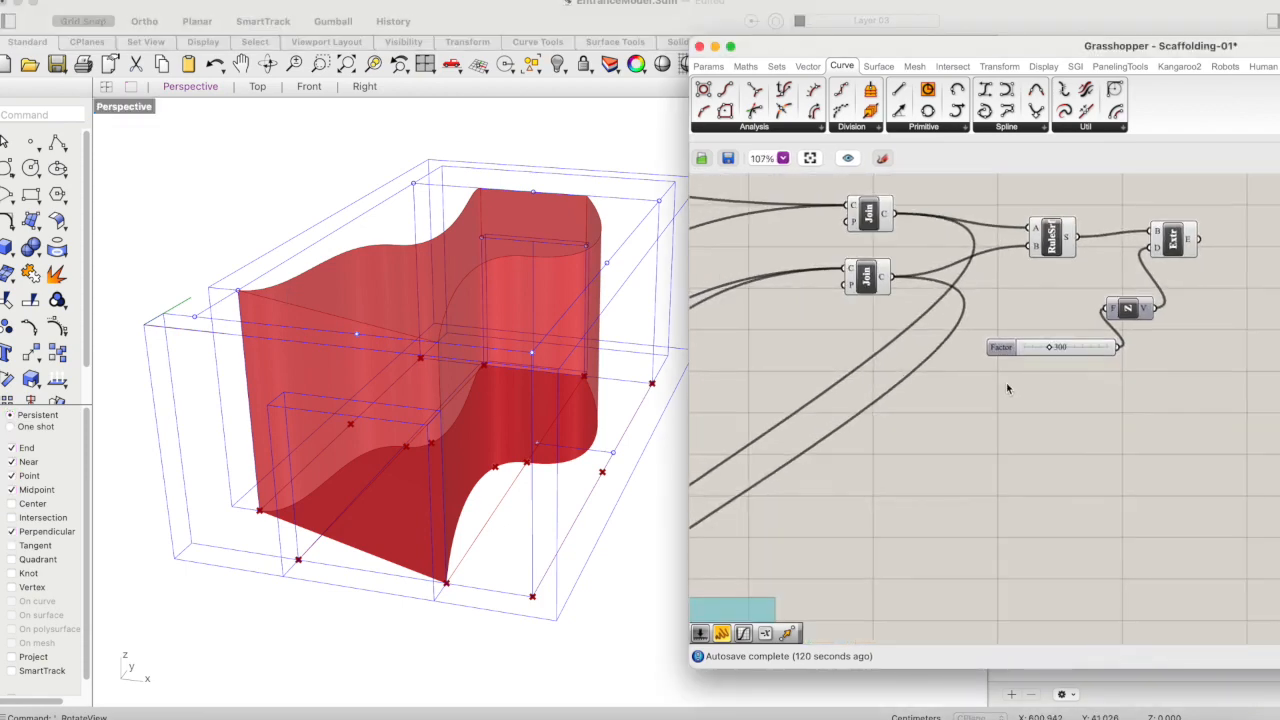
pyautogui.moveTo(1107, 357); pyautogui.dragTo(1053, 401, button='right')
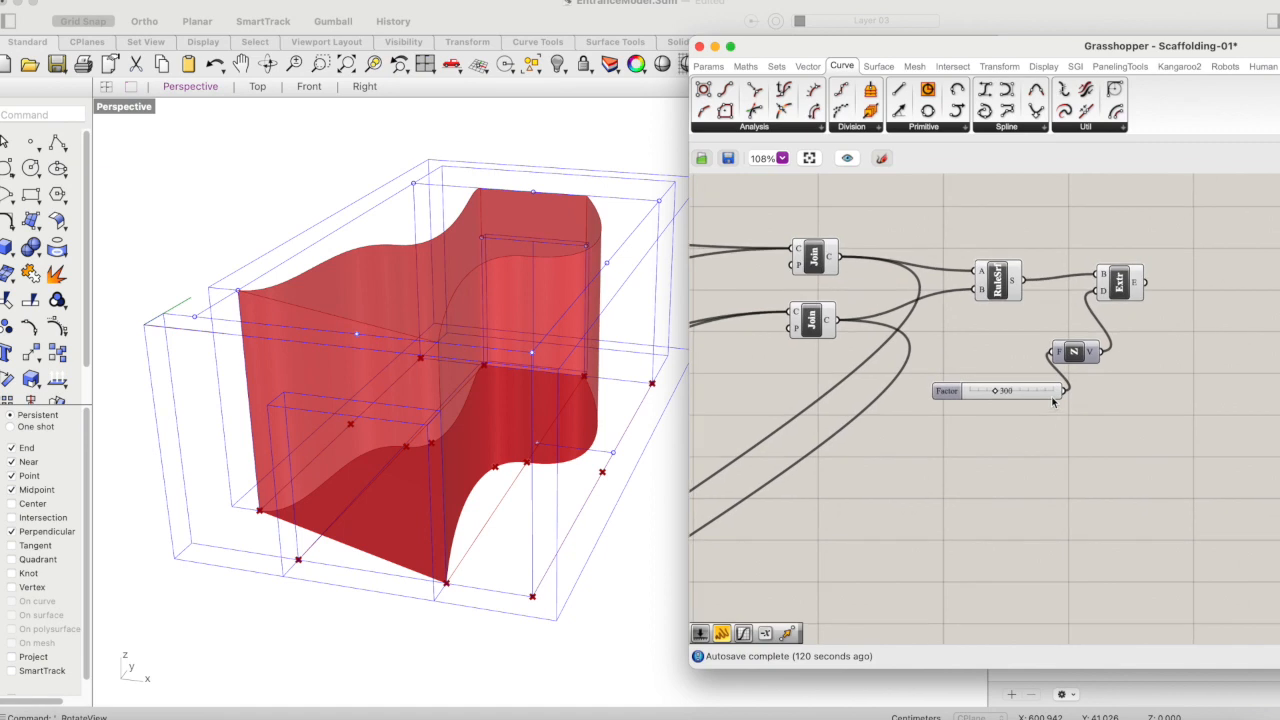
pyautogui.doubleClick(1001, 457)
pyautogui.write('dista')
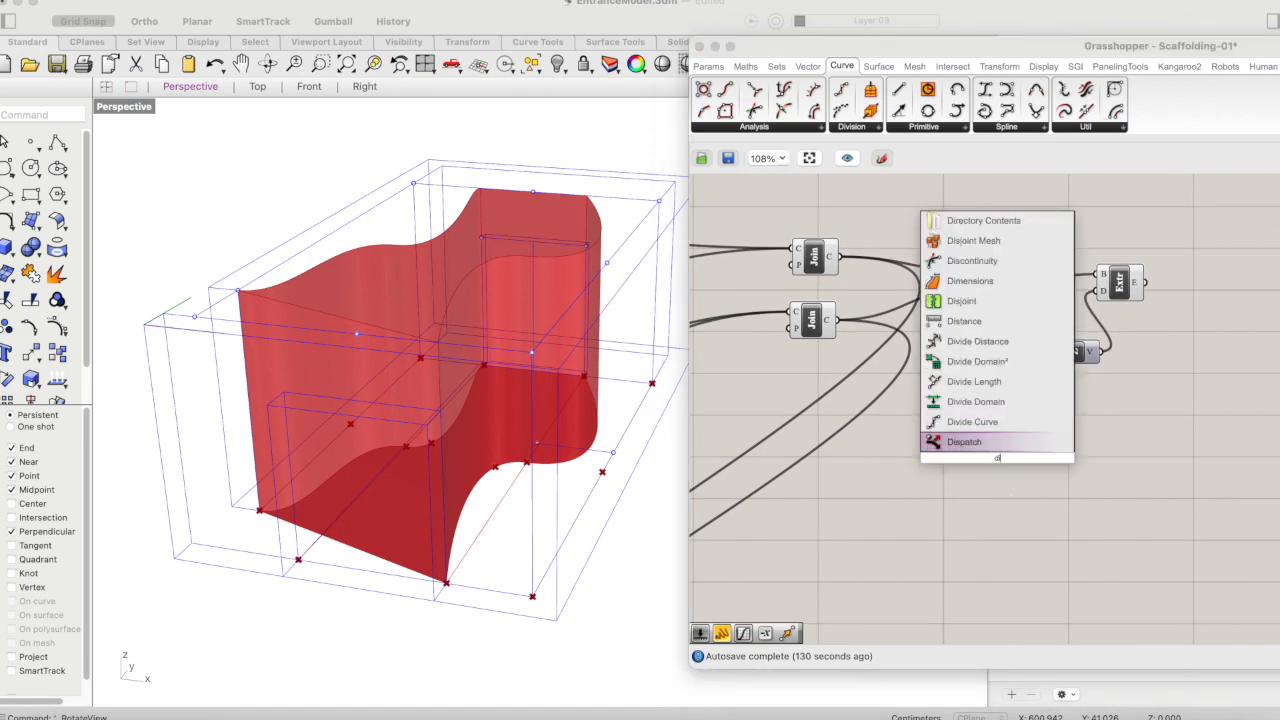
pyautogui.write('nce')
pyautogui.press('Return')
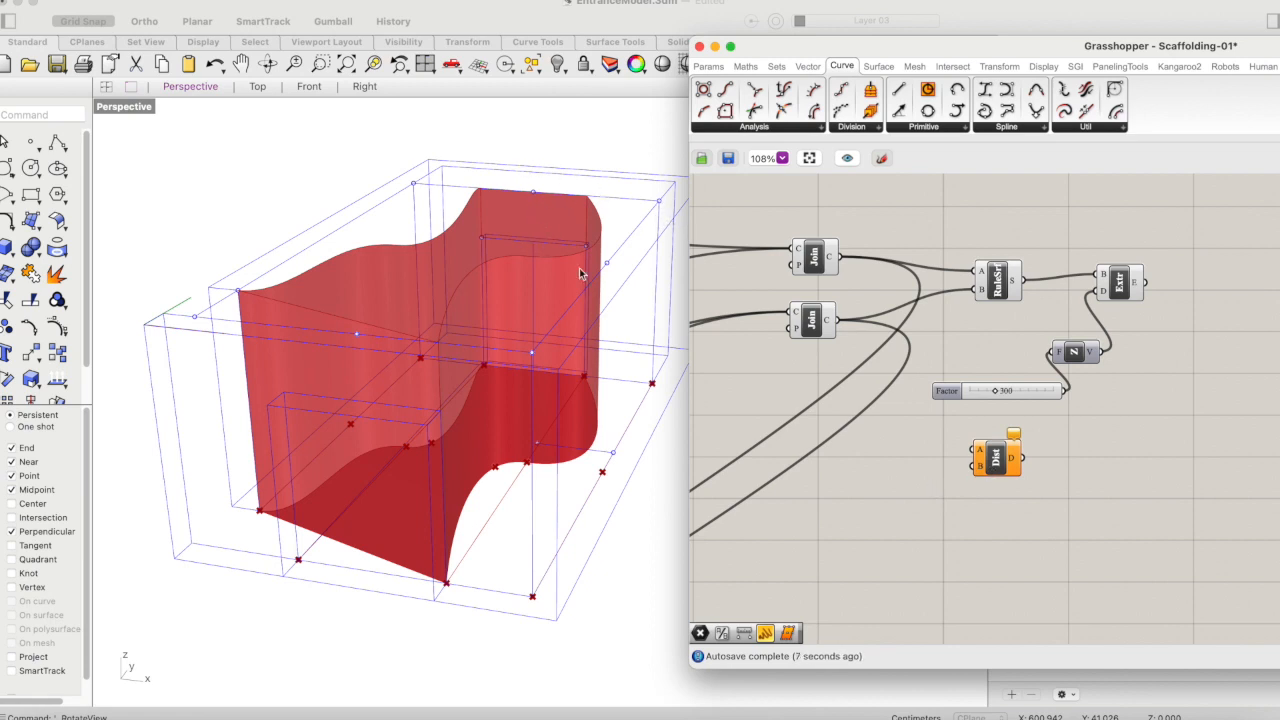
# - Turn off the preview of the Extrude component
pyautogui.click(1116, 285)
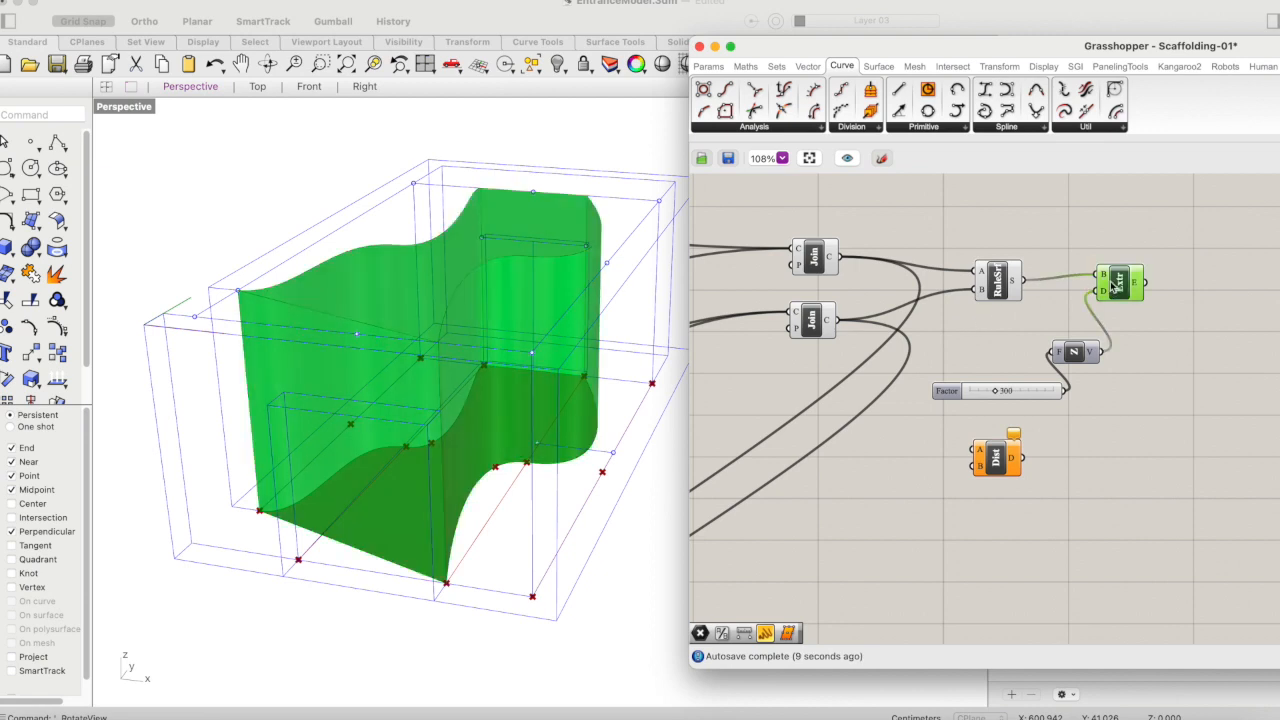
pyautogui.rightClick(1118, 285)
pyautogui.click(1158, 304)
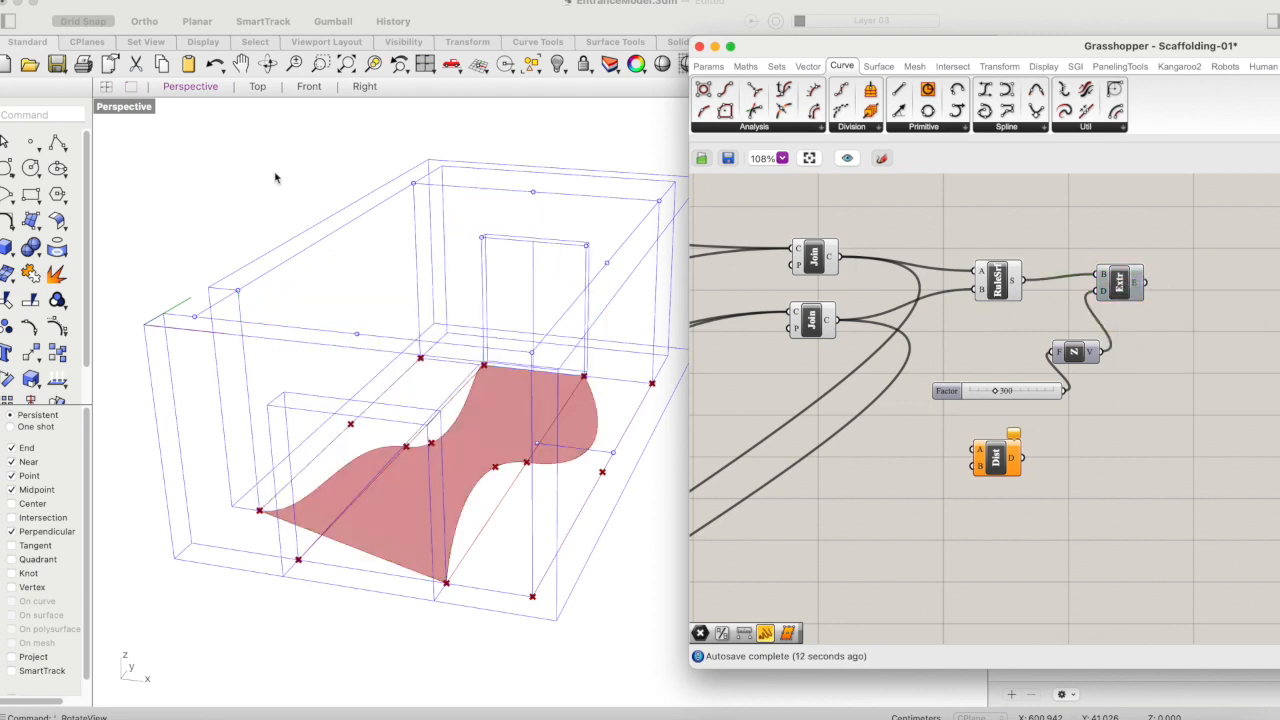
# - Place a point object in the Rhino model at the midpoint of the rear door's top edge
pyautogui.click(31, 143)
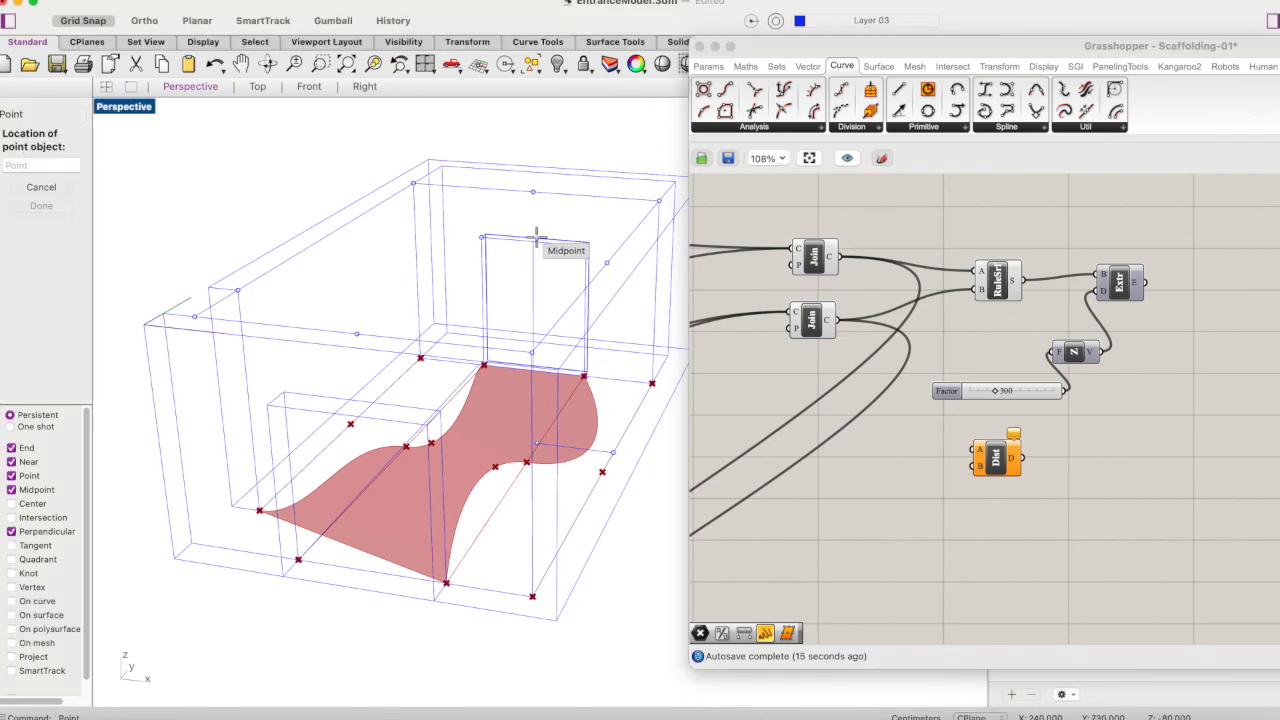
pyautogui.moveTo(587, 214); pyautogui.dragTo(557, 220, button='right')
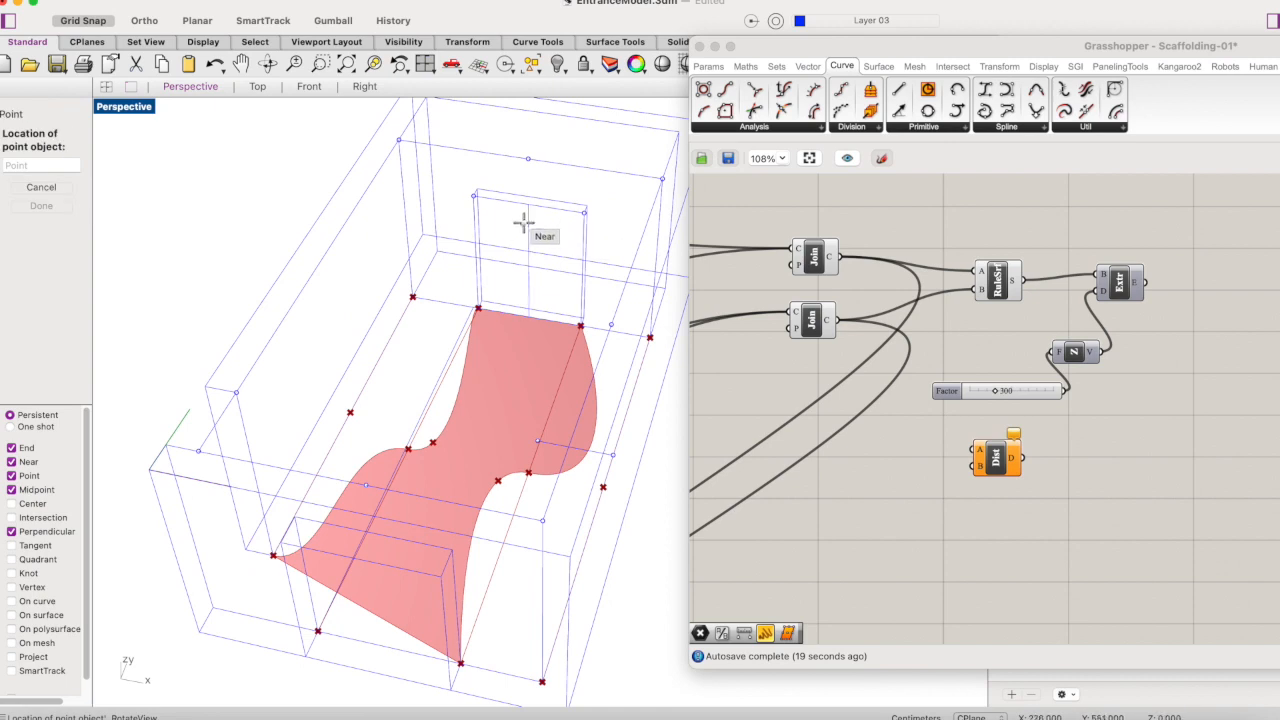
pyautogui.click(531, 205)
pyautogui.rightClick(551, 208)
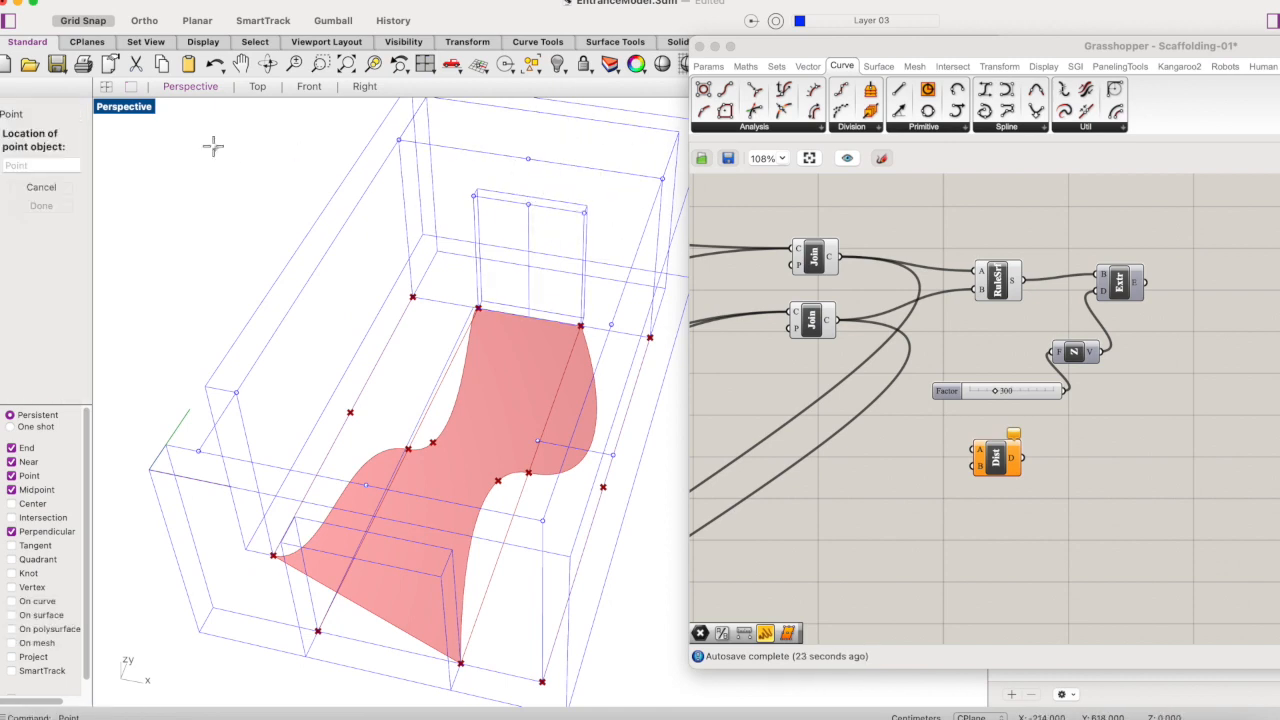
pyautogui.press('Escape')
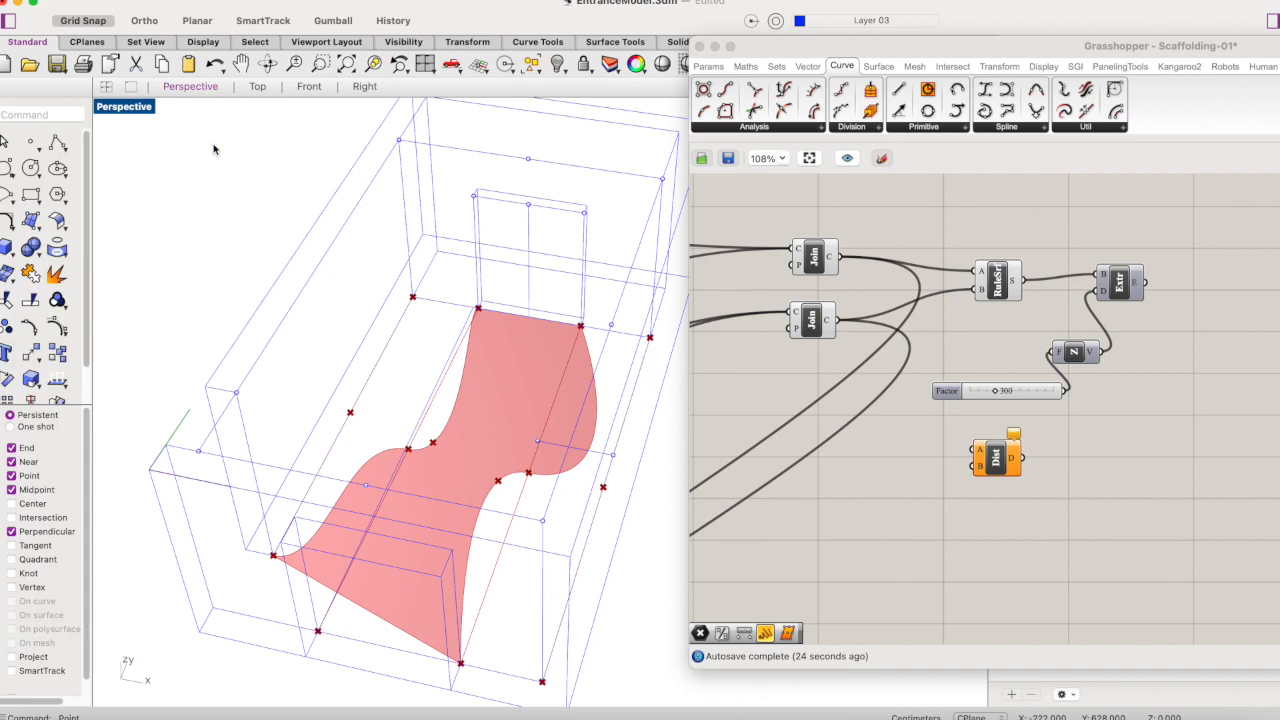
# - Delete the existing point at the middle of the upper wall edge above the rear door
pyautogui.click(529, 162)
pyautogui.click(567, 183)
pyautogui.press('Delete')
# - Copy the point on the rear door's top edge to the midpoint of the upper wall edge above it
pyautogui.click(529, 206)
pyautogui.write('copy')
pyautogui.press('Return')
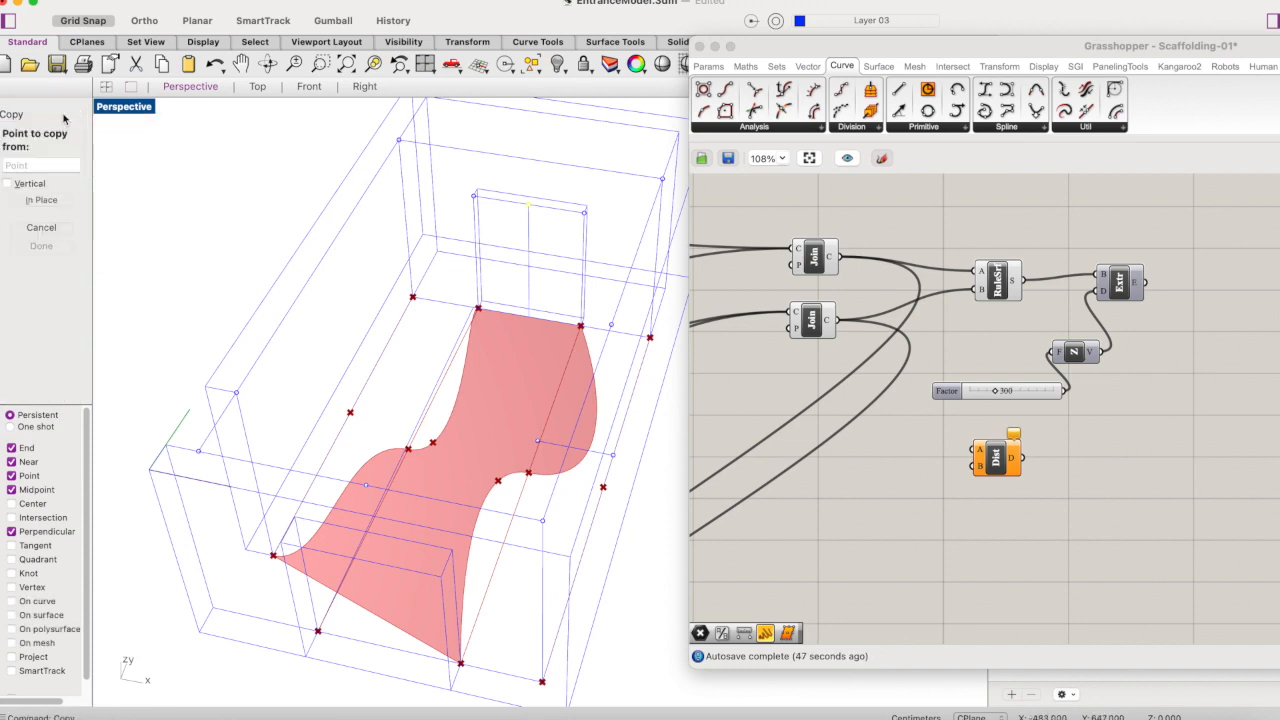
pyautogui.click(528, 205)
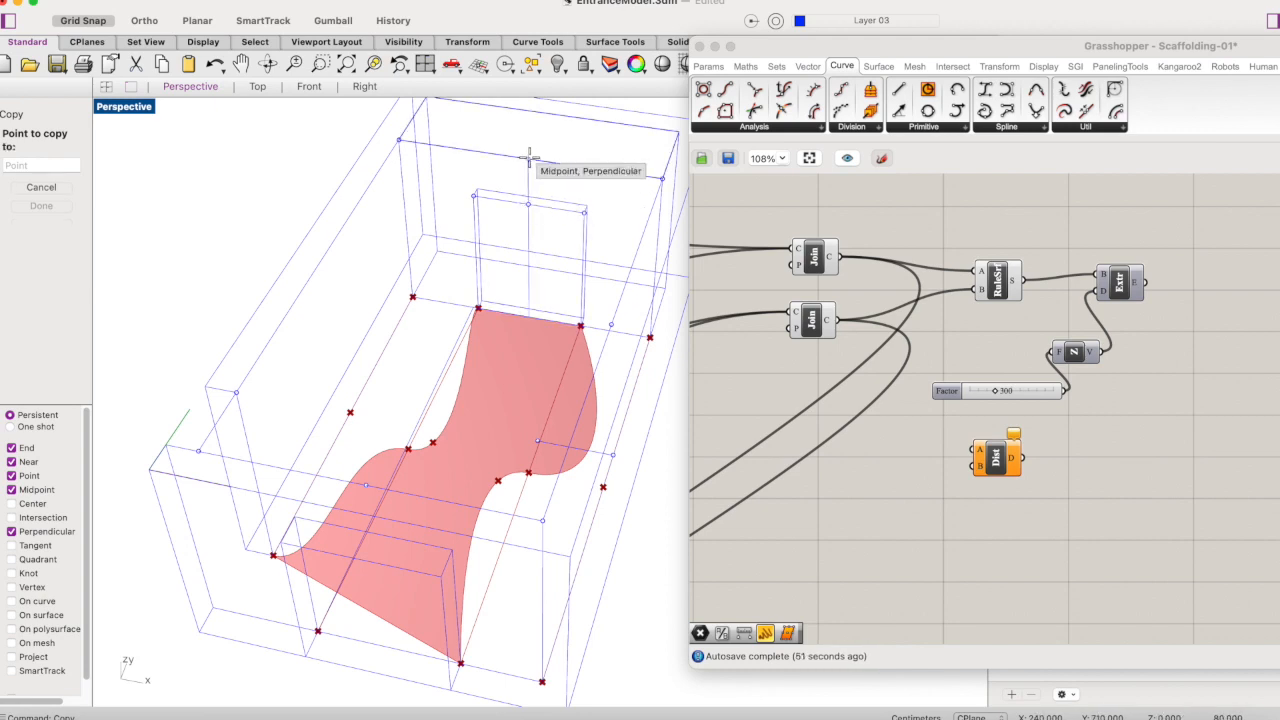
pyautogui.click(530, 158)
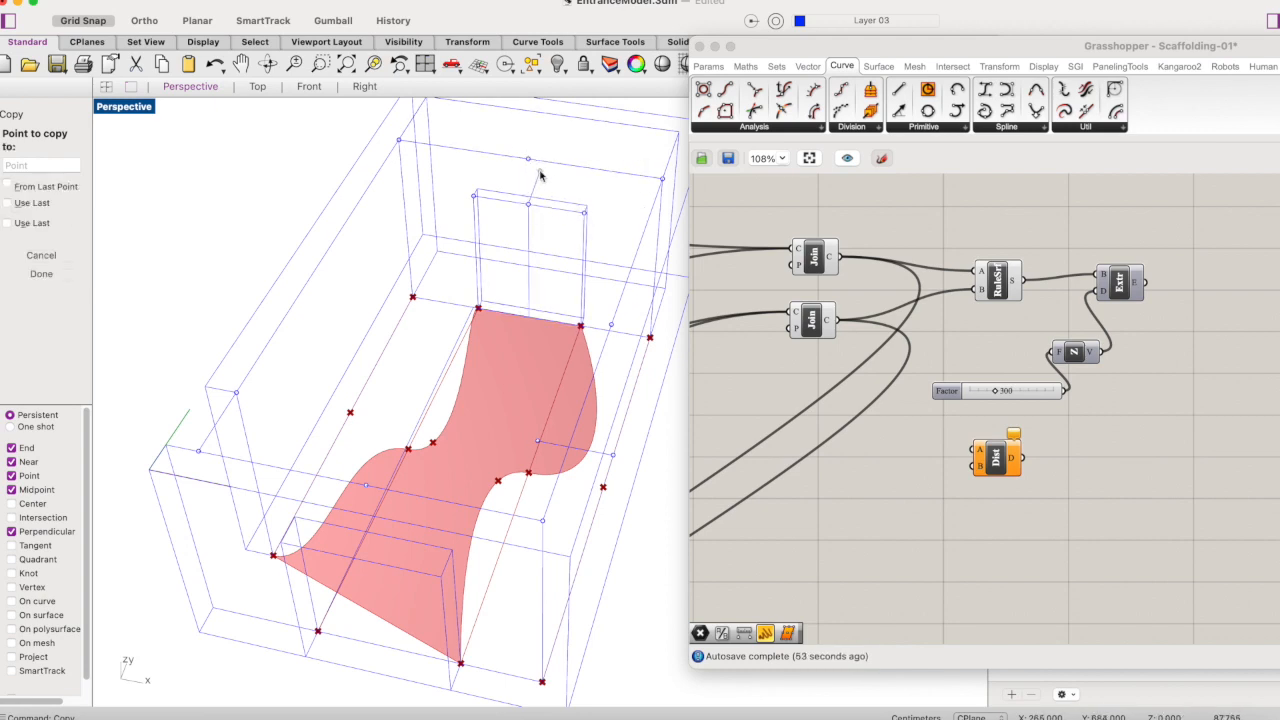
pyautogui.press('Return')
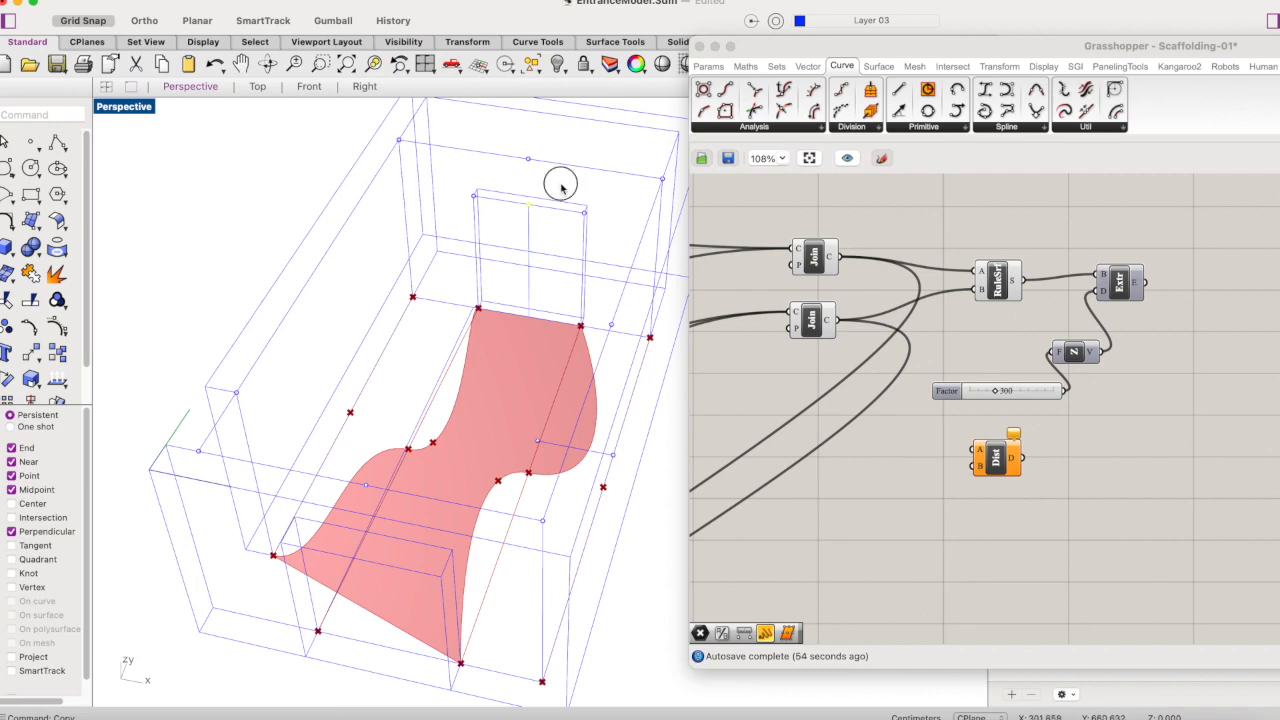
# - Add a Point parameter beside the Distance component and reference the point on the upper wall edge in it
pyautogui.doubleClick(921, 498)
pyautogui.write('p')
pyautogui.write('n')
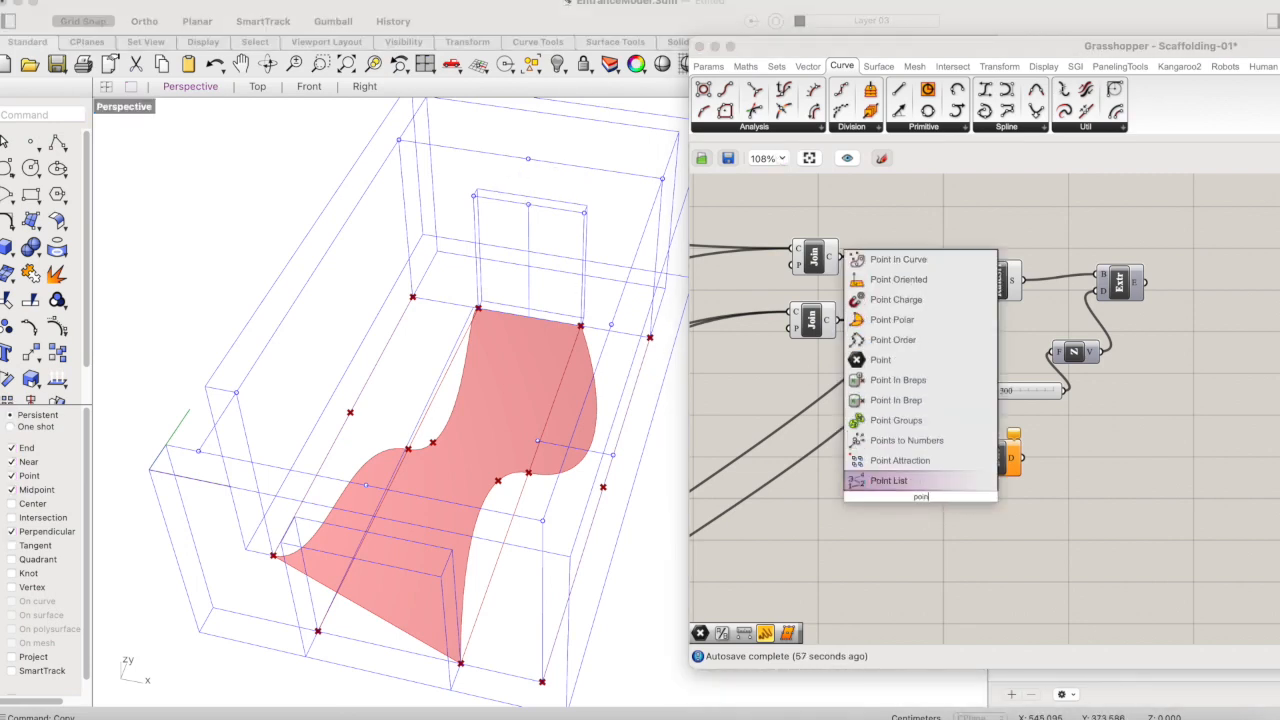
pyautogui.click(880, 359)
pyautogui.moveTo(916, 505); pyautogui.dragTo(908, 463)
pyautogui.rightClick(908, 463)
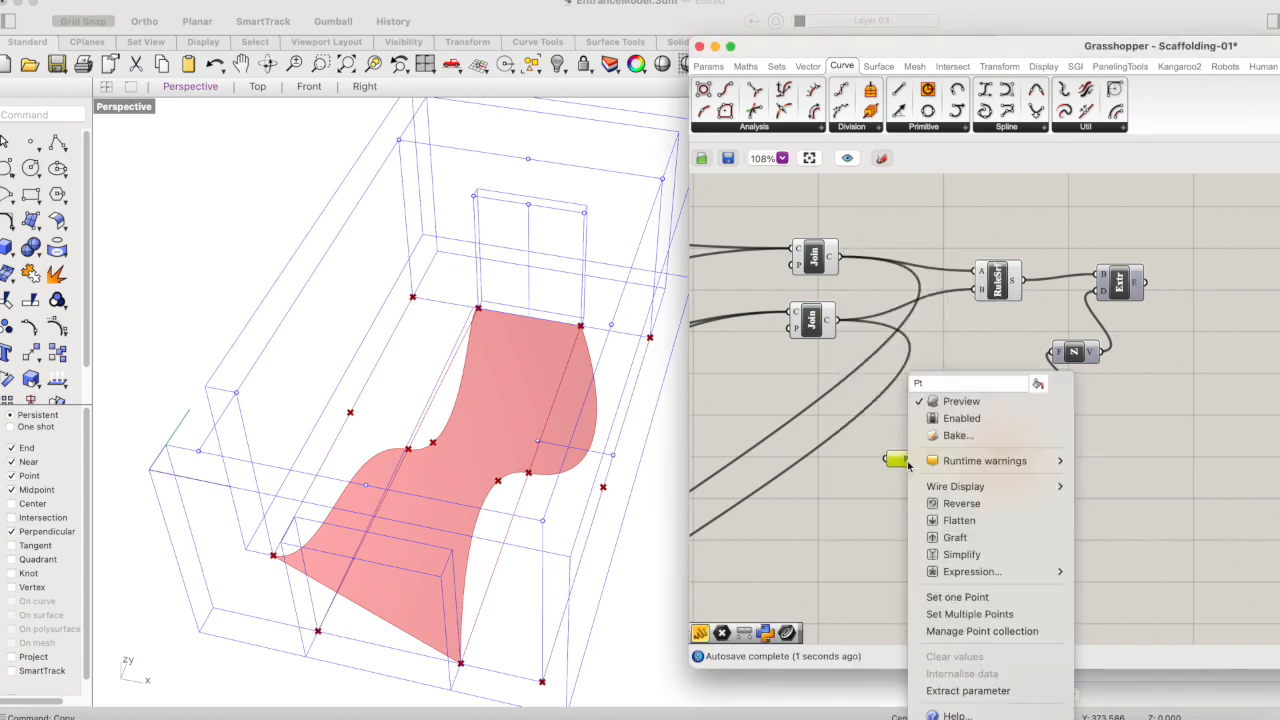
pyautogui.click(957, 597)
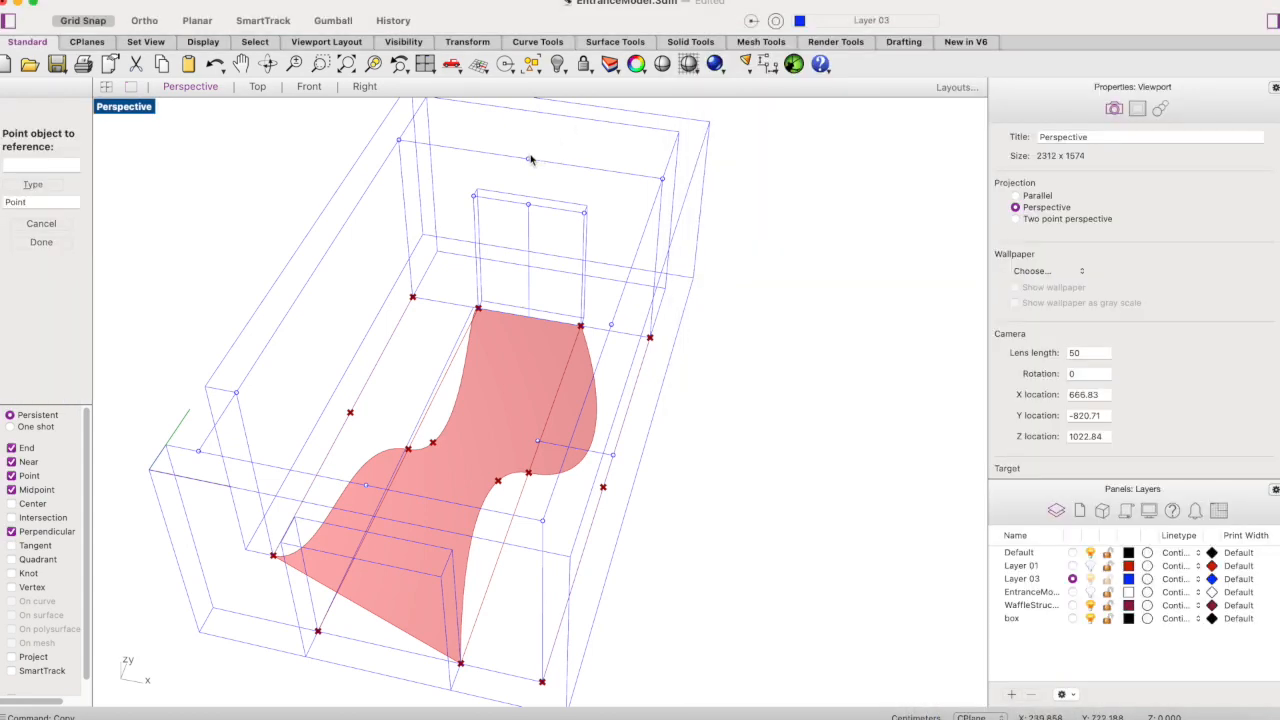
pyautogui.click(528, 158)
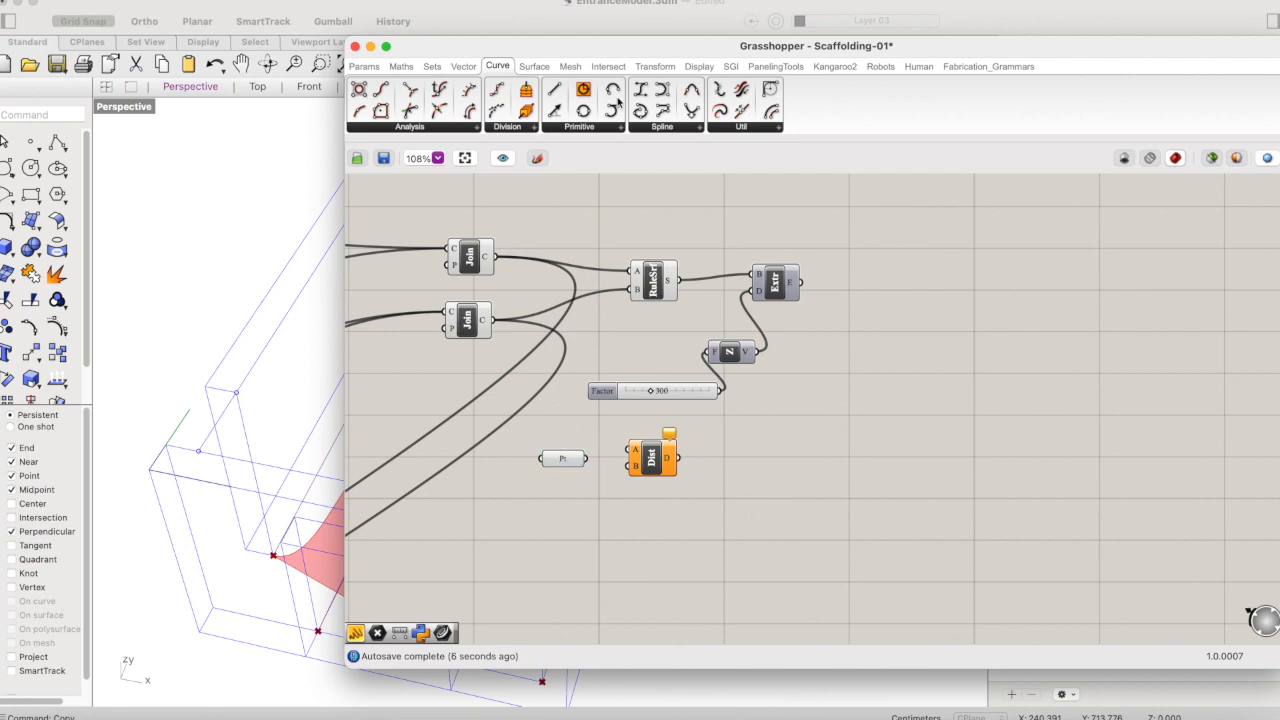
# - Duplicate the Point parameter below the first and reference the point on the rear door's top edge in the copy
pyautogui.moveTo(621, 54); pyautogui.dragTo(956, 85)
pyautogui.click(894, 489)
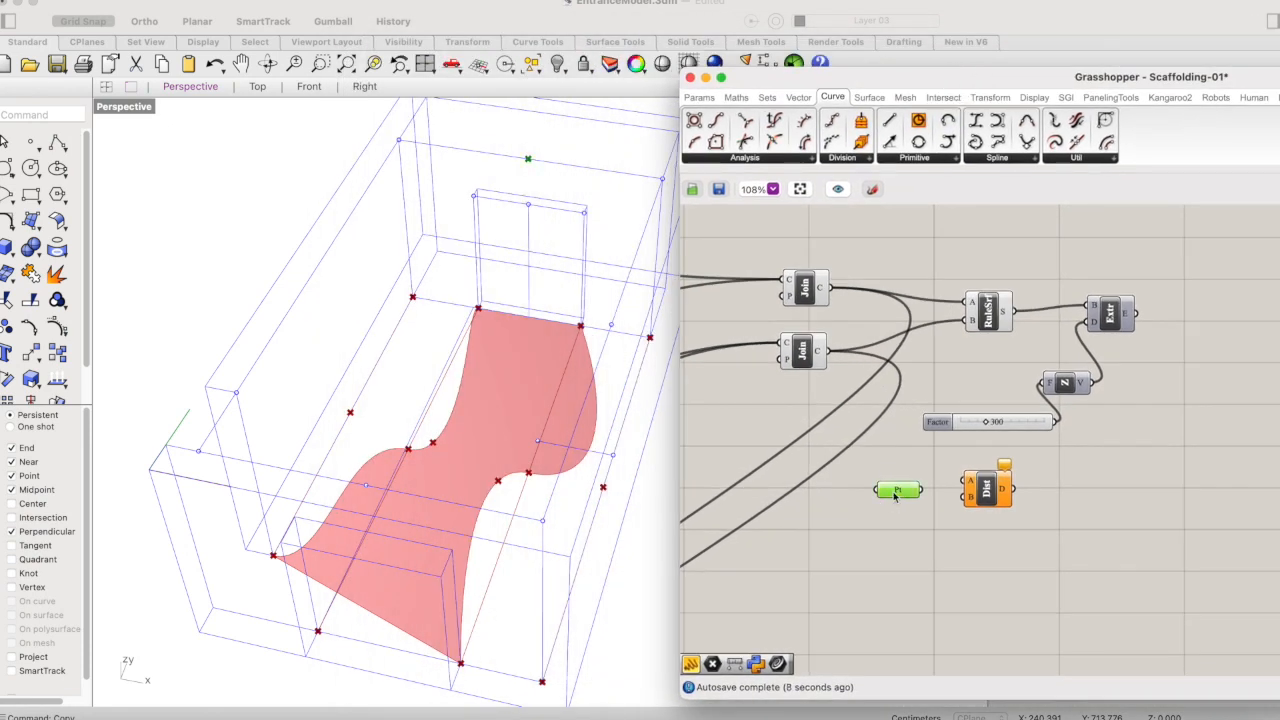
pyautogui.keyDown('alt'); pyautogui.moveTo(898, 490); pyautogui.dragTo(896, 531); pyautogui.keyUp('alt')
pyautogui.rightClick(896, 531)
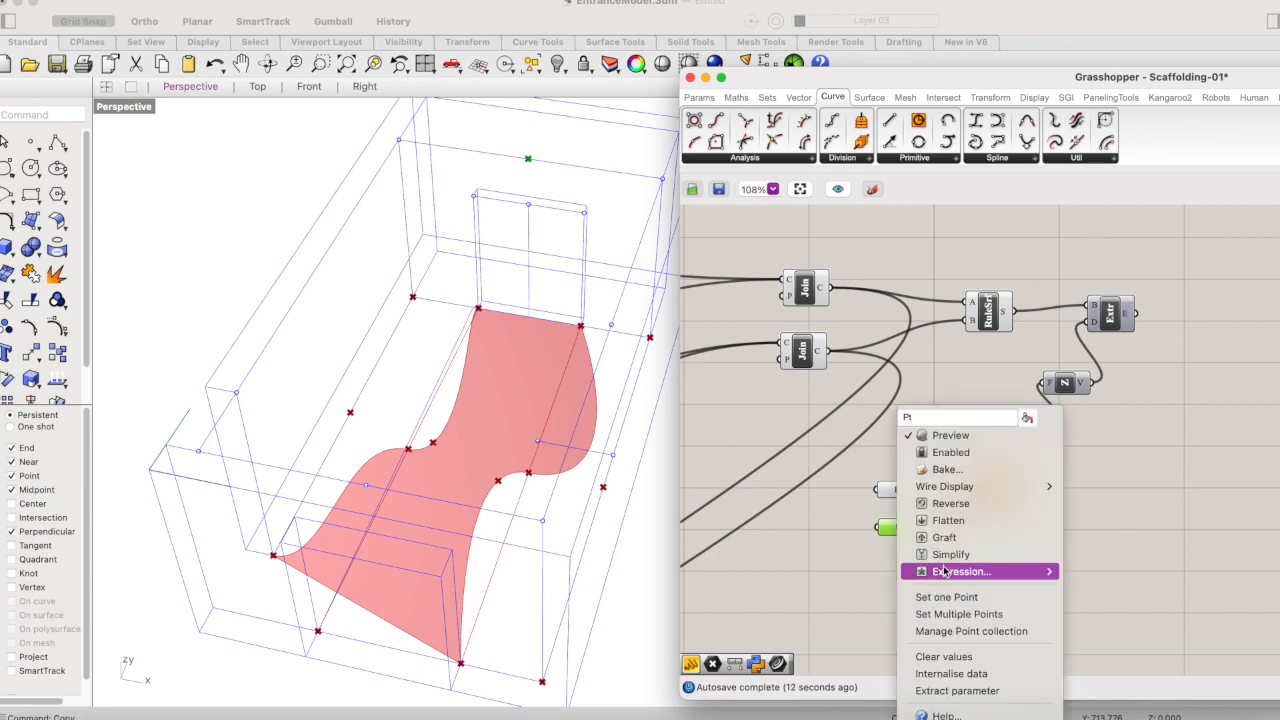
pyautogui.click(924, 597)
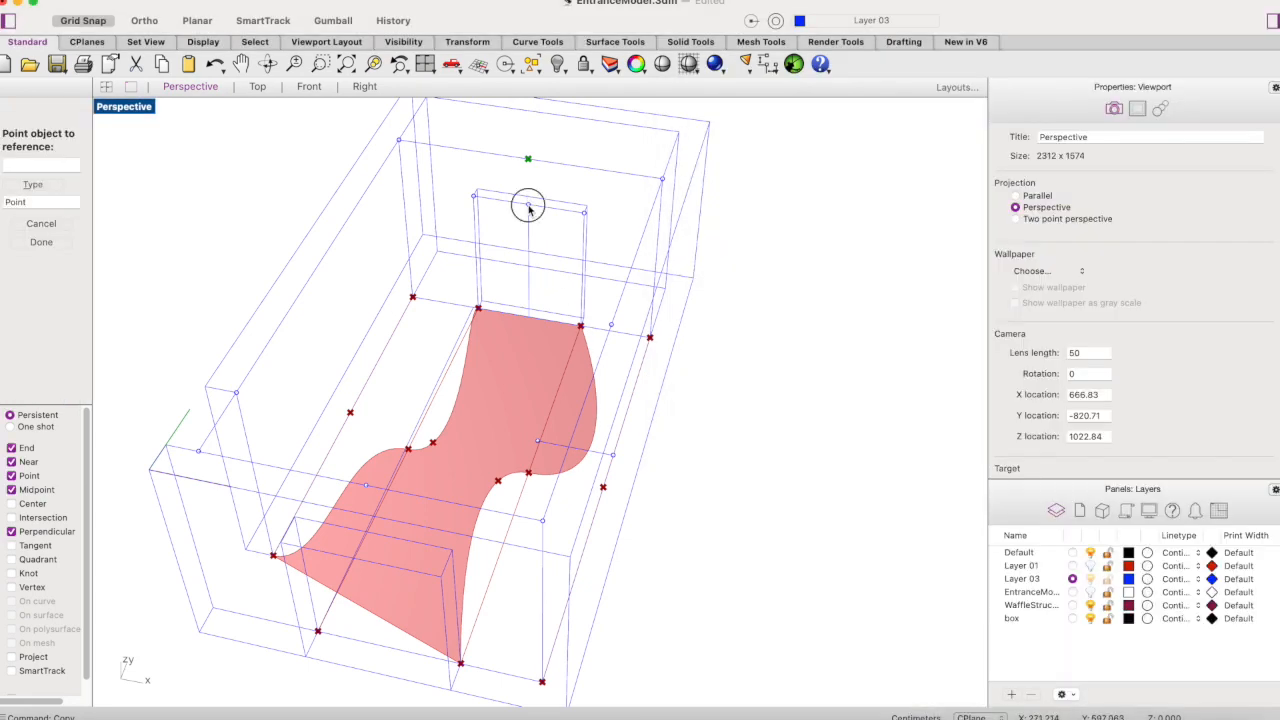
pyautogui.click(529, 203)
# - Connect the upper Point parameter to Distance input A and the lower one to input B
pyautogui.click(937, 107)
pyautogui.moveTo(937, 107); pyautogui.dragTo(939, 105)
pyautogui.click(1137, 491)
pyautogui.moveTo(938, 514); pyautogui.dragTo(980, 509)
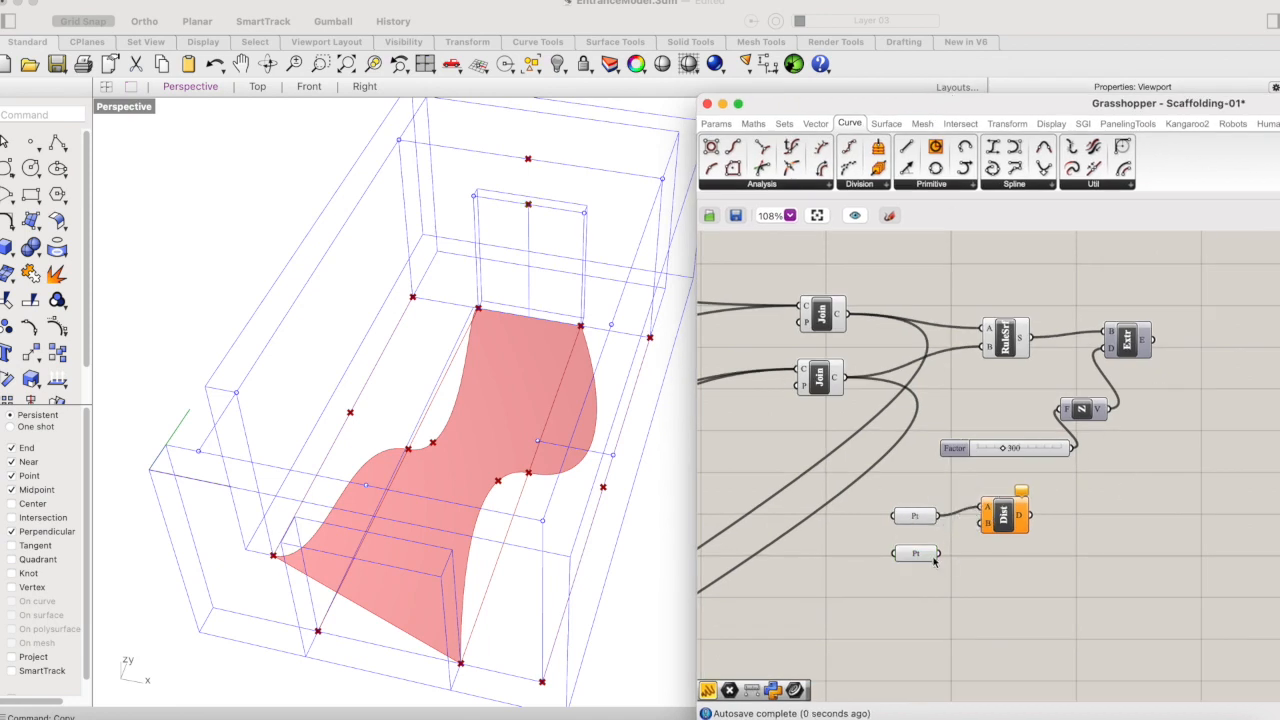
pyautogui.moveTo(938, 553); pyautogui.dragTo(984, 522)
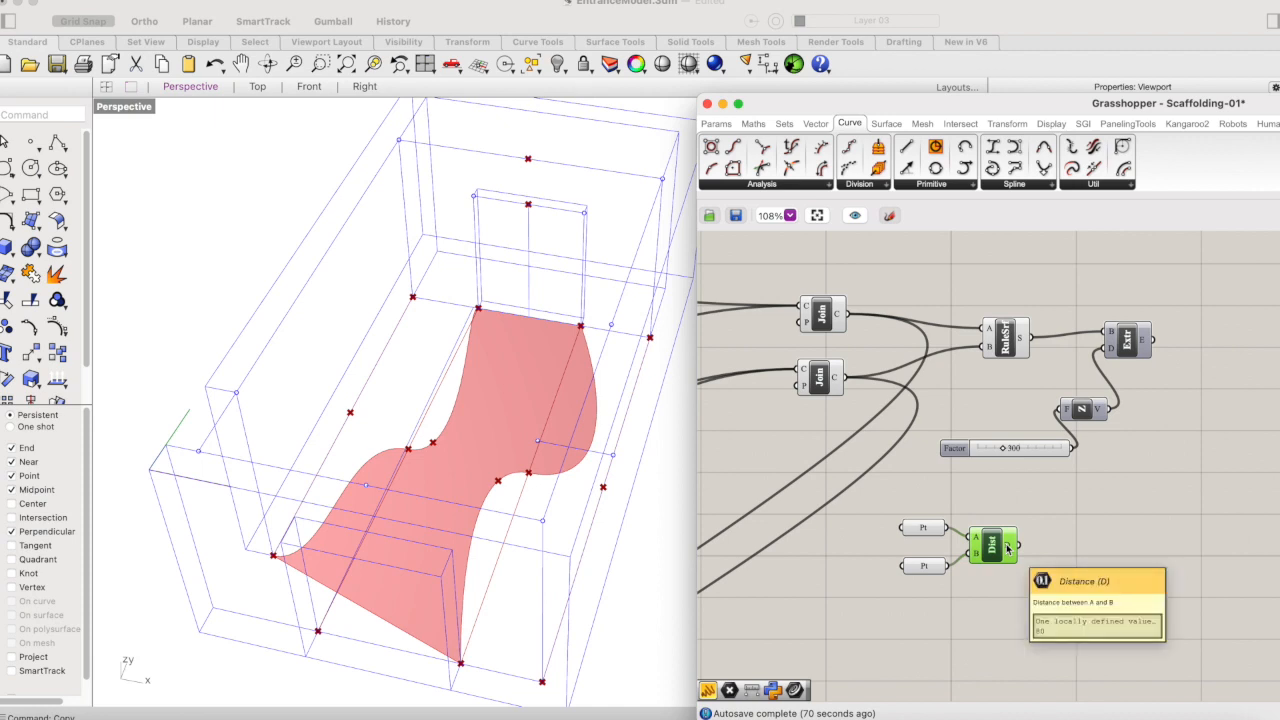
# - Add a Subtraction component and place it just above and beside the Distance component
pyautogui.doubleClick(1082, 547)
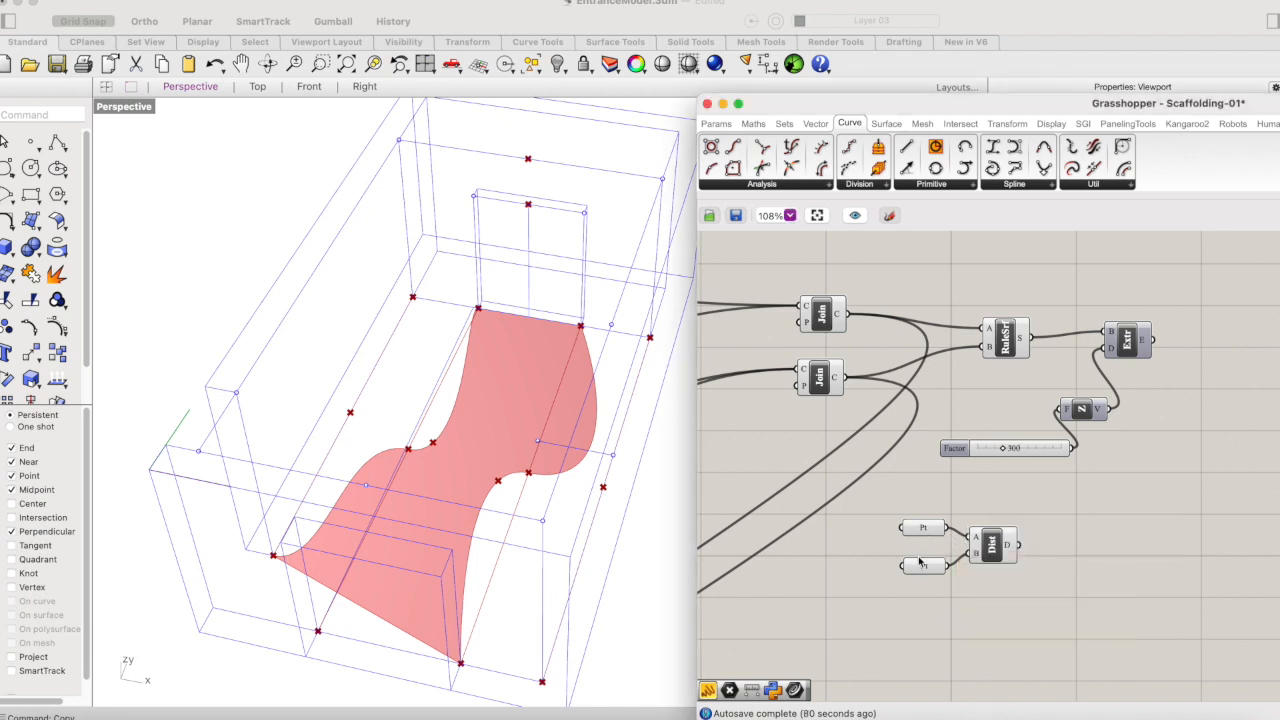
pyautogui.moveTo(1007, 549)
pyautogui.doubleClick(1064, 536)
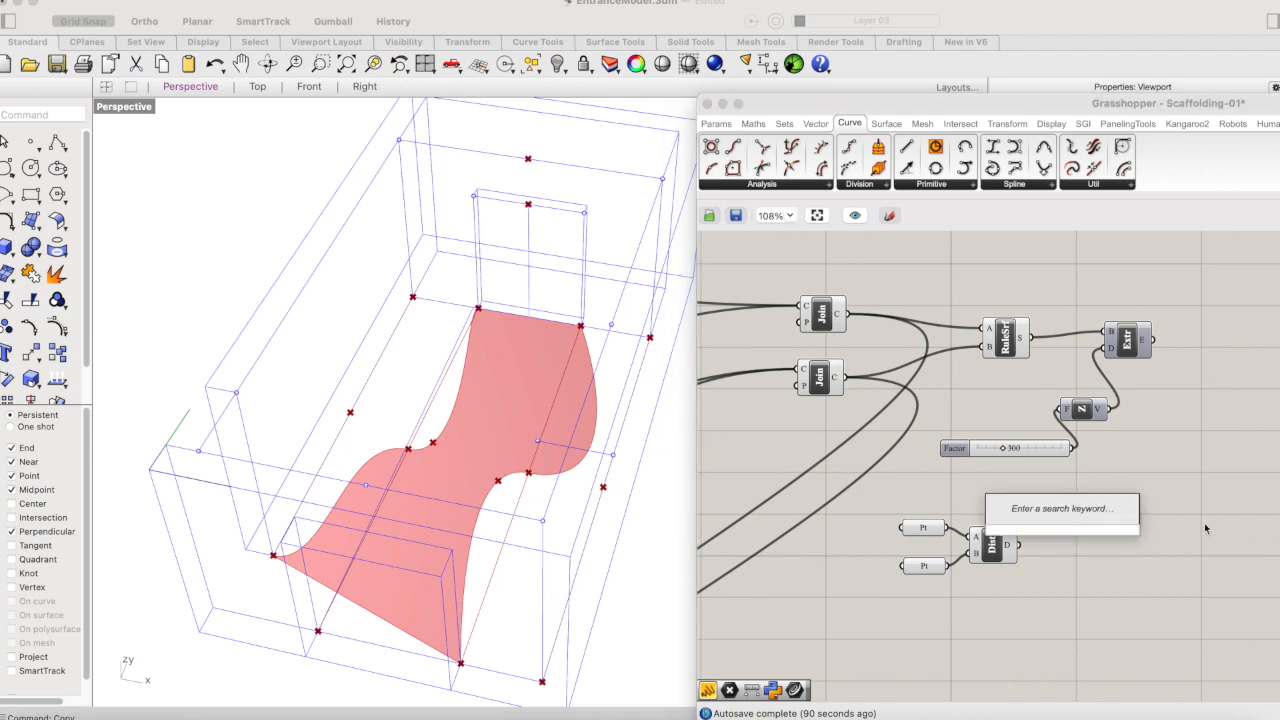
pyautogui.write('-')
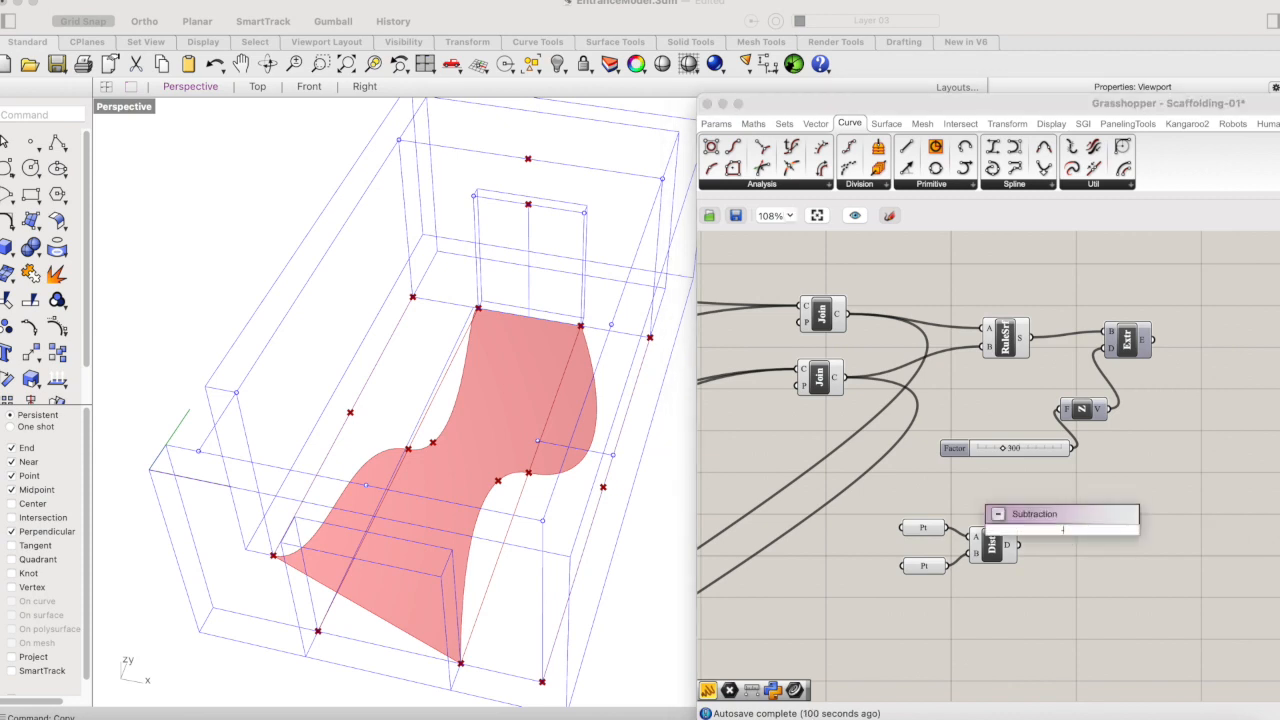
pyautogui.press('Return')
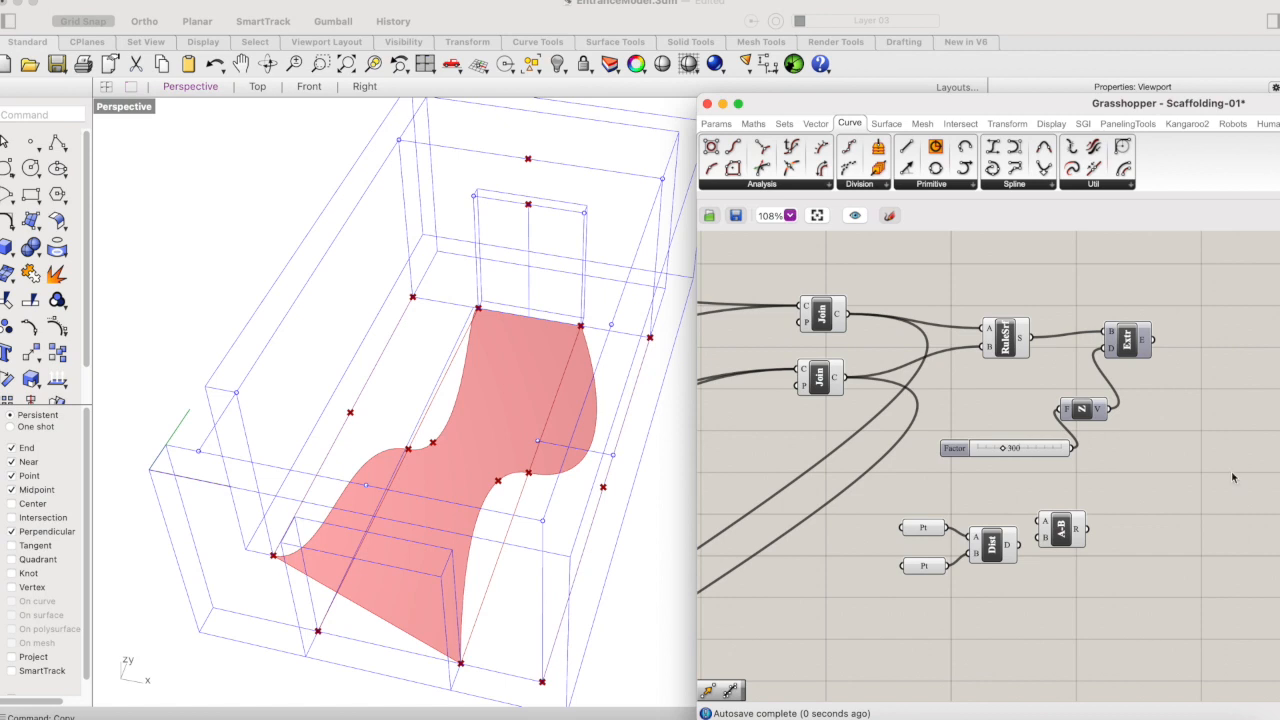
pyautogui.moveTo(1058, 536); pyautogui.dragTo(1079, 516)
# - Connect the extrusion height slider to Subtraction input A and the Distance output to input B
pyautogui.click(1054, 548)
pyautogui.click(1010, 548)
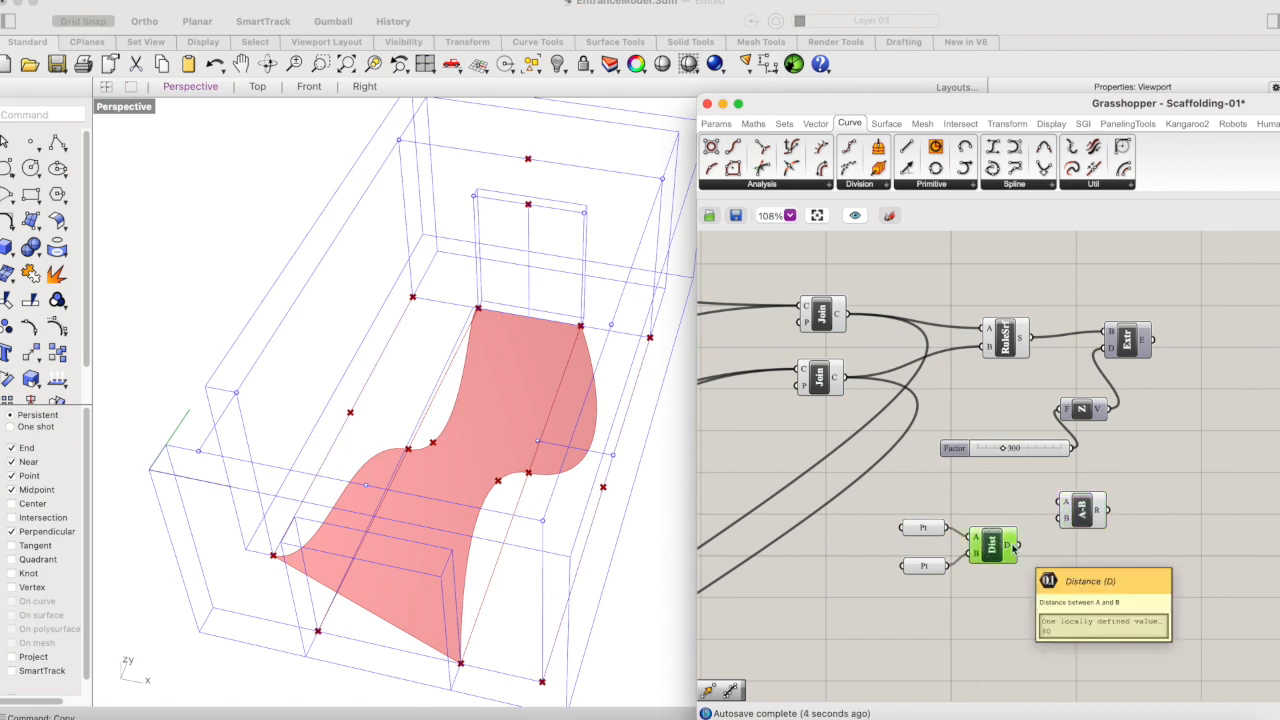
pyautogui.moveTo(1074, 449); pyautogui.dragTo(1062, 502)
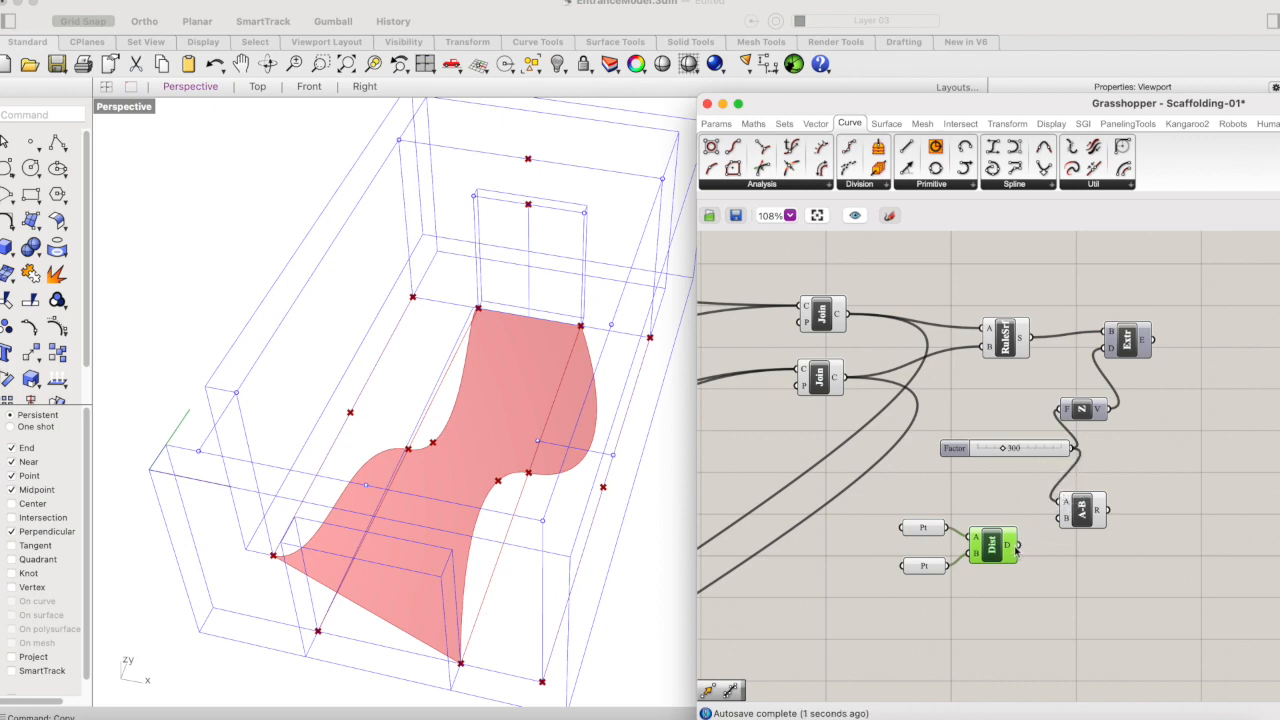
pyautogui.moveTo(1018, 546); pyautogui.dragTo(1074, 518)
pyautogui.click(1080, 514)
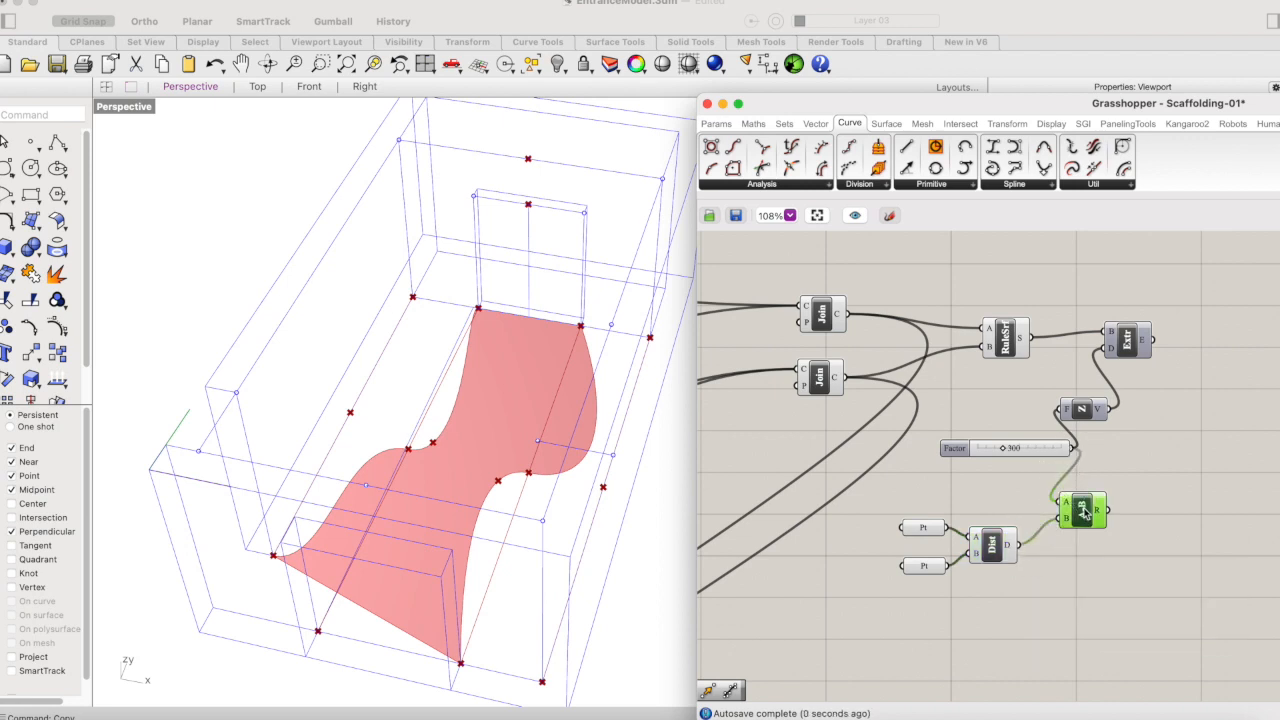
pyautogui.moveTo(1100, 512)
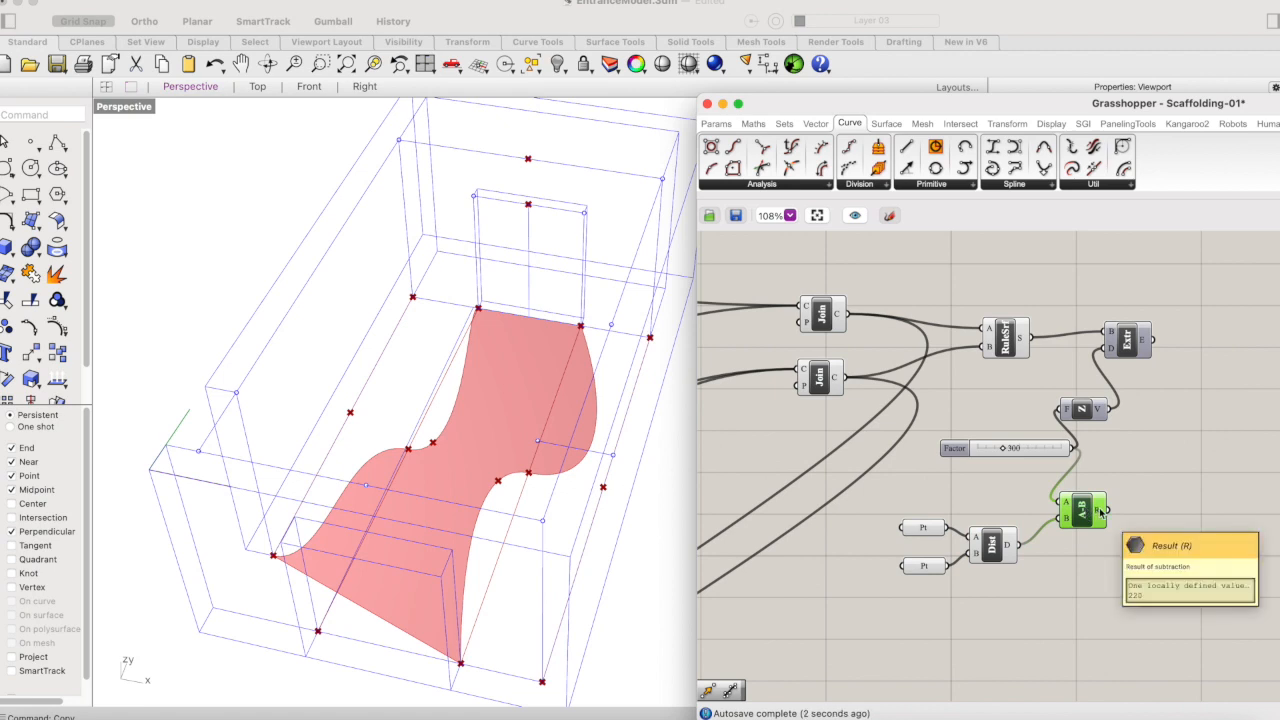
# - Move the height slider beside the Subtraction component and feed the subtraction result into the Unit Z factor in place of the slider
pyautogui.moveTo(1020, 455); pyautogui.dragTo(973, 495)
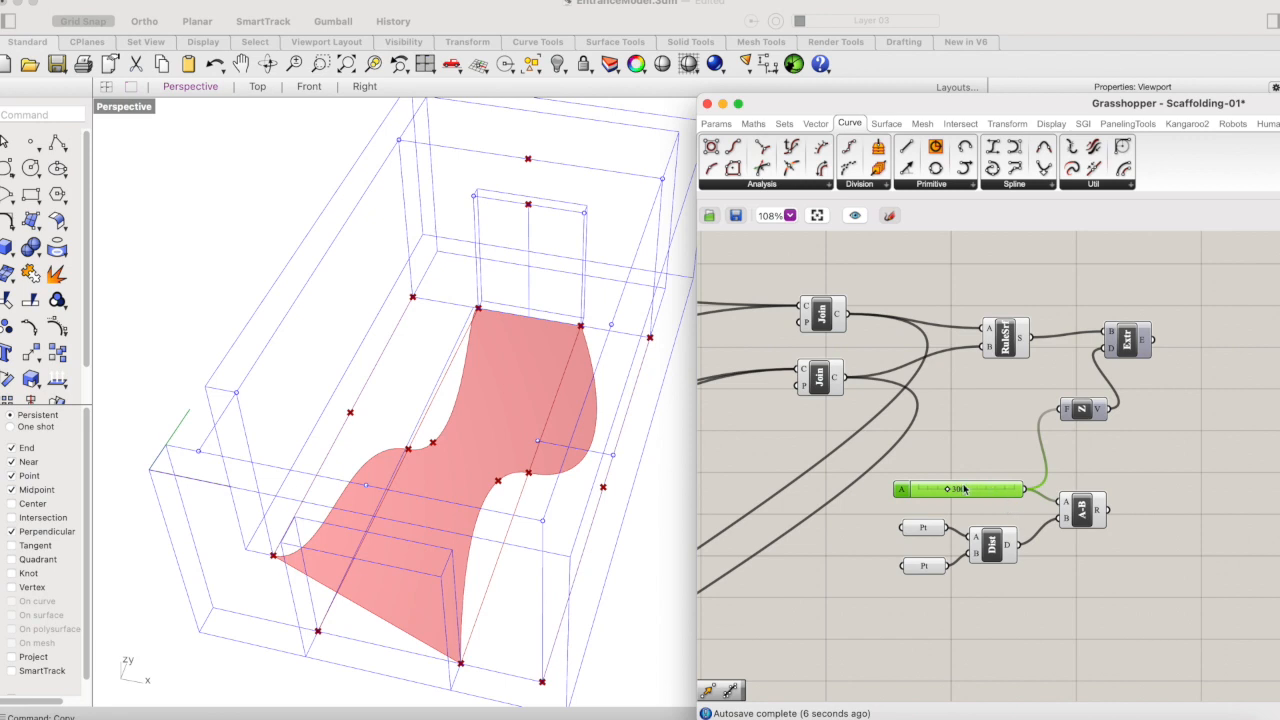
pyautogui.moveTo(1106, 510); pyautogui.dragTo(1066, 420)
pyautogui.click(1080, 412)
# - Turn on the preview of the Extrude component and deselect it
pyautogui.click(1125, 345)
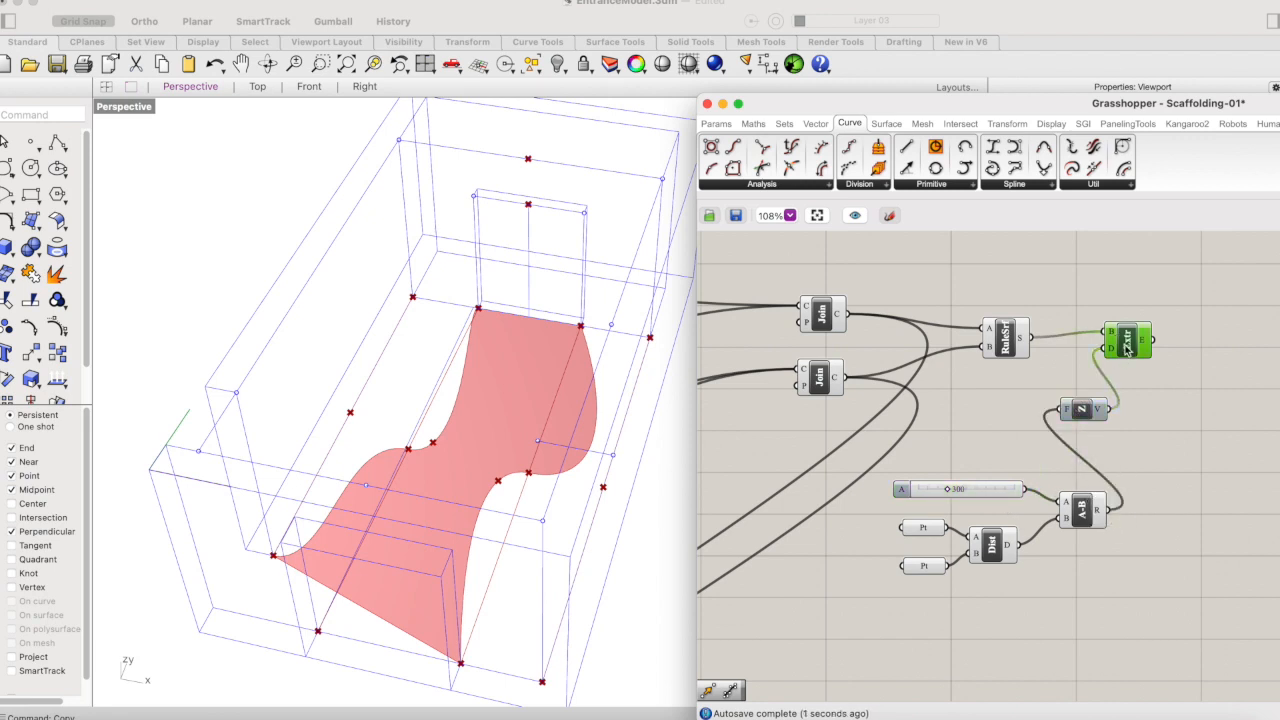
pyautogui.rightClick(1128, 345)
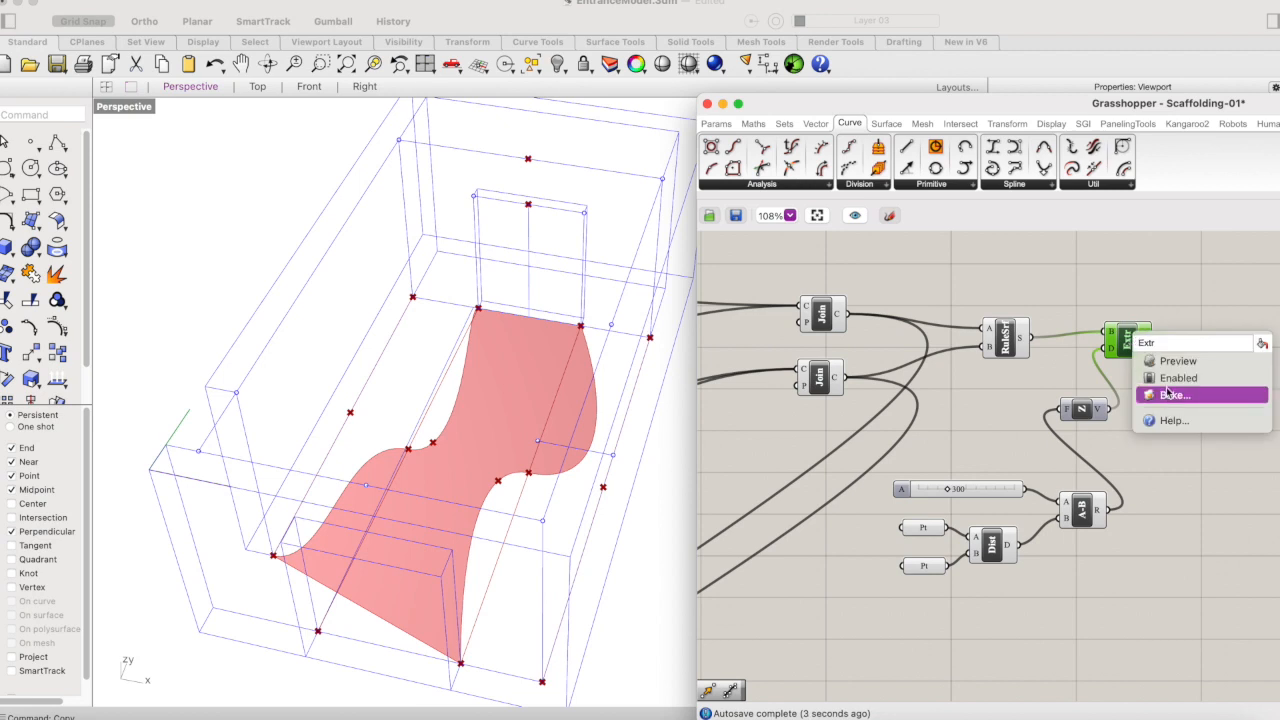
pyautogui.click(1172, 362)
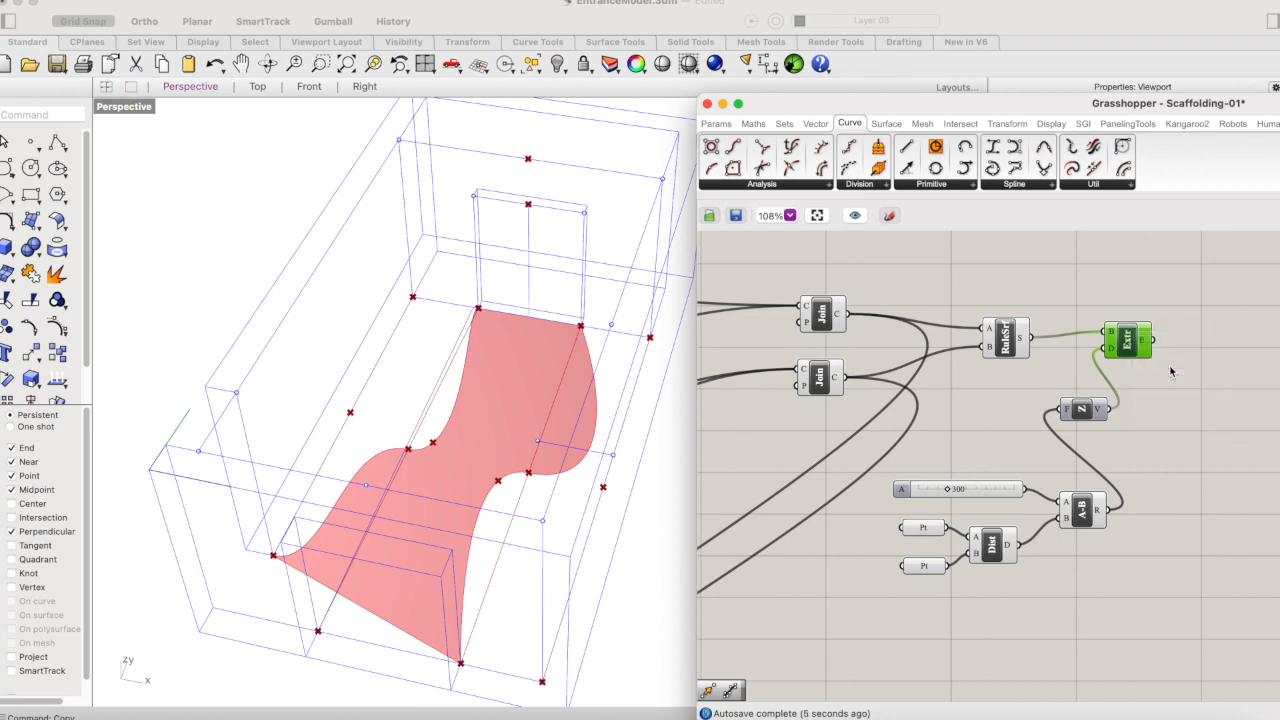
pyautogui.click(1188, 396)
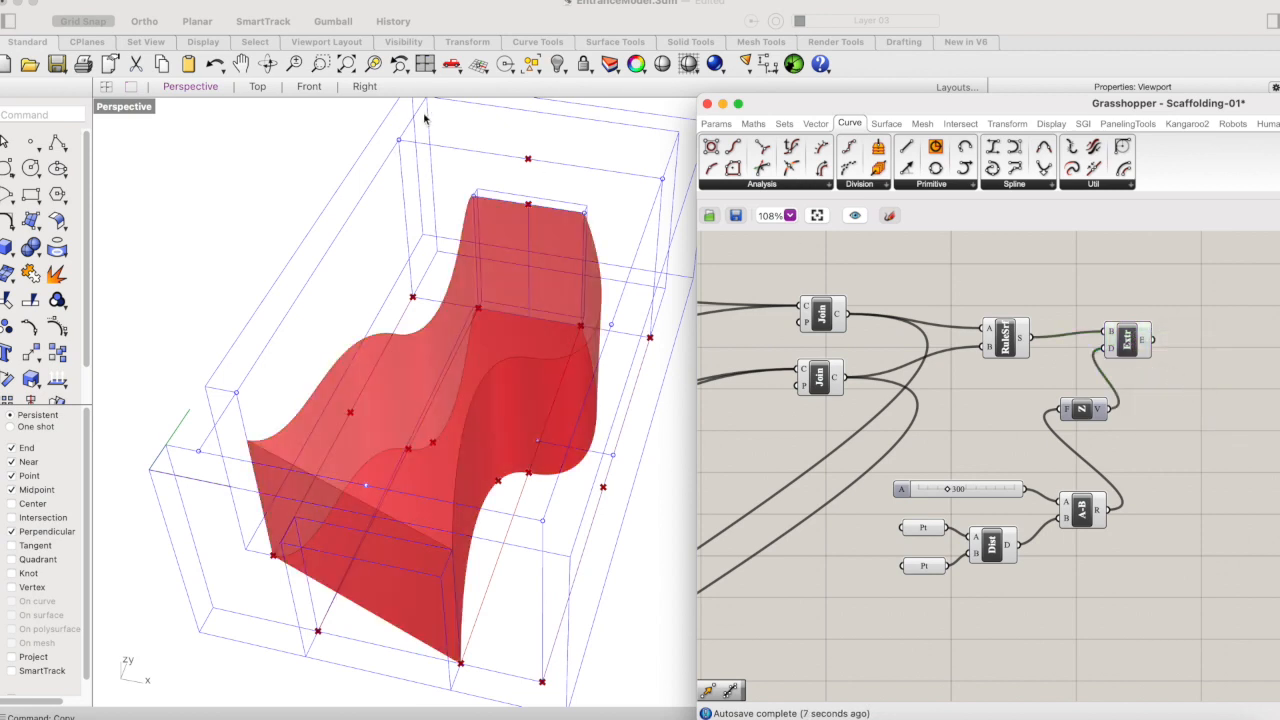
# - Examine the extruded volume in the perspective view, comparing its height with the rear door, with the Extrude component highlighted
pyautogui.click(287, 88)
pyautogui.click(268, 64)
pyautogui.scroll(-5, 389, 249)
pyautogui.scroll(5, 409, 271)
pyautogui.moveTo(460, 275); pyautogui.dragTo(409, 226)
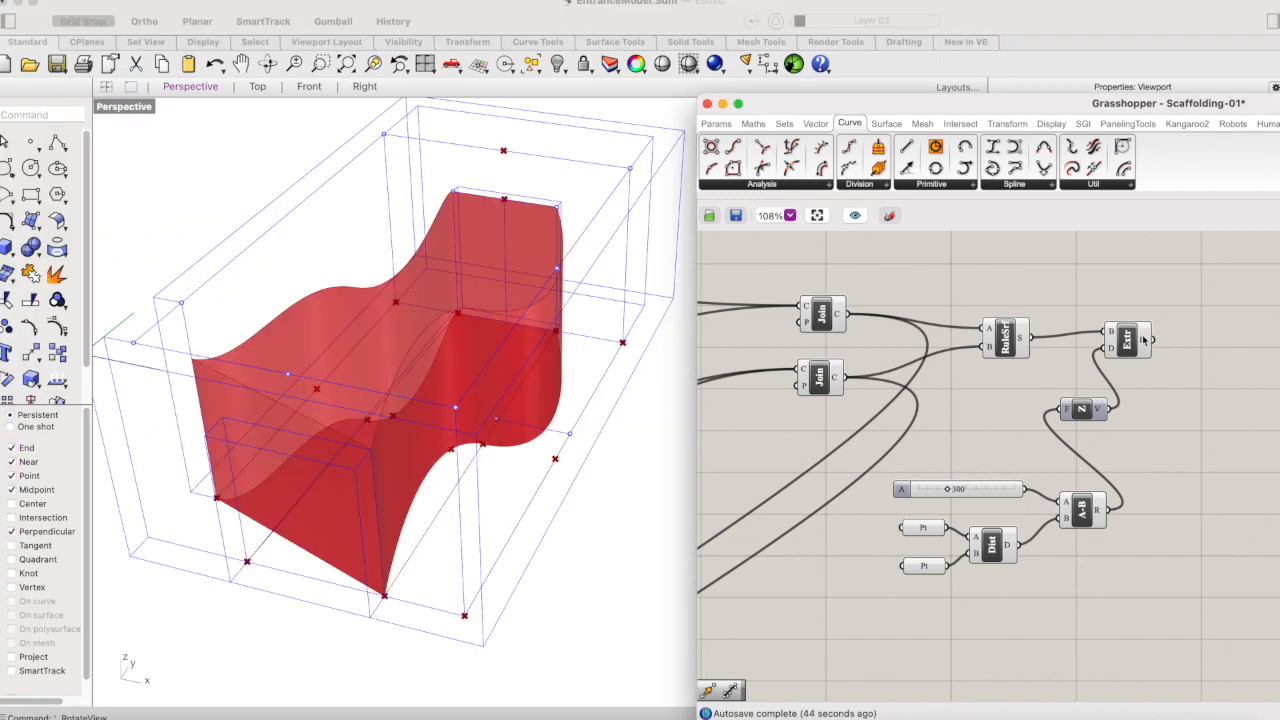
pyautogui.click(1143, 340)
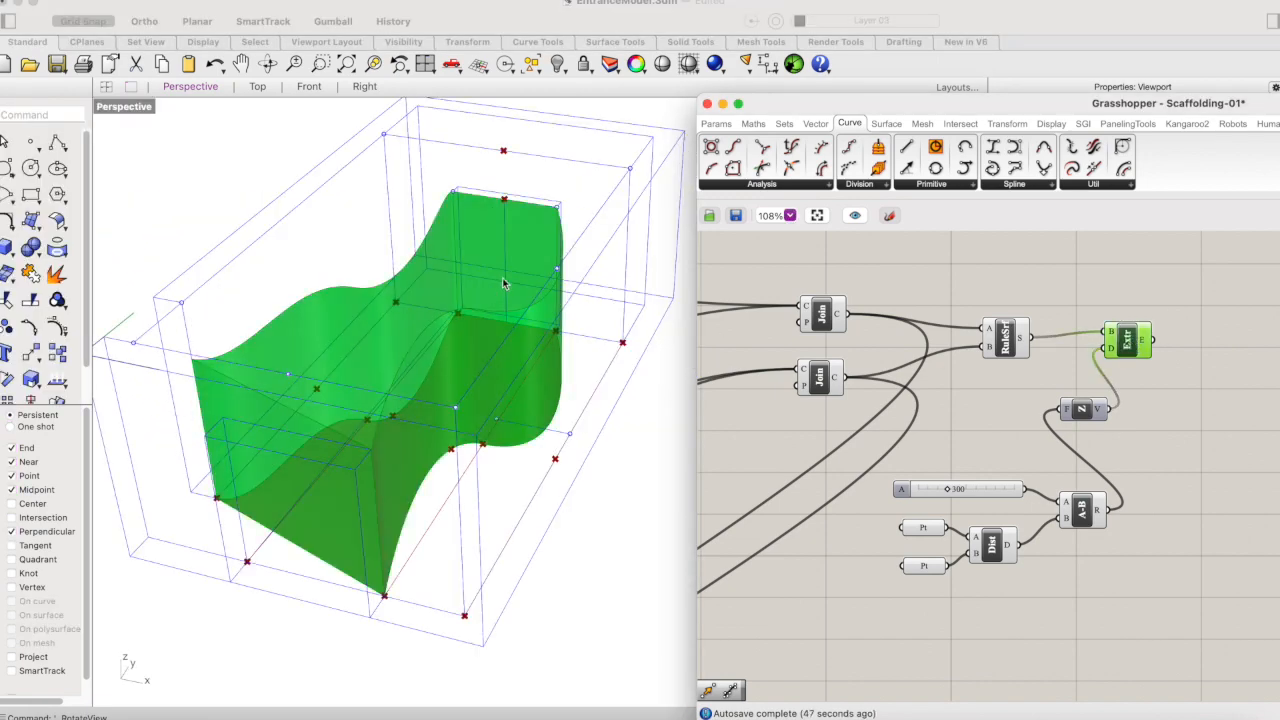
pyautogui.click(966, 264)
# - Find the earlier contour and curve intersection components in the definition
pyautogui.scroll(-3, 970, 265)
pyautogui.scroll(5, 1018, 326)
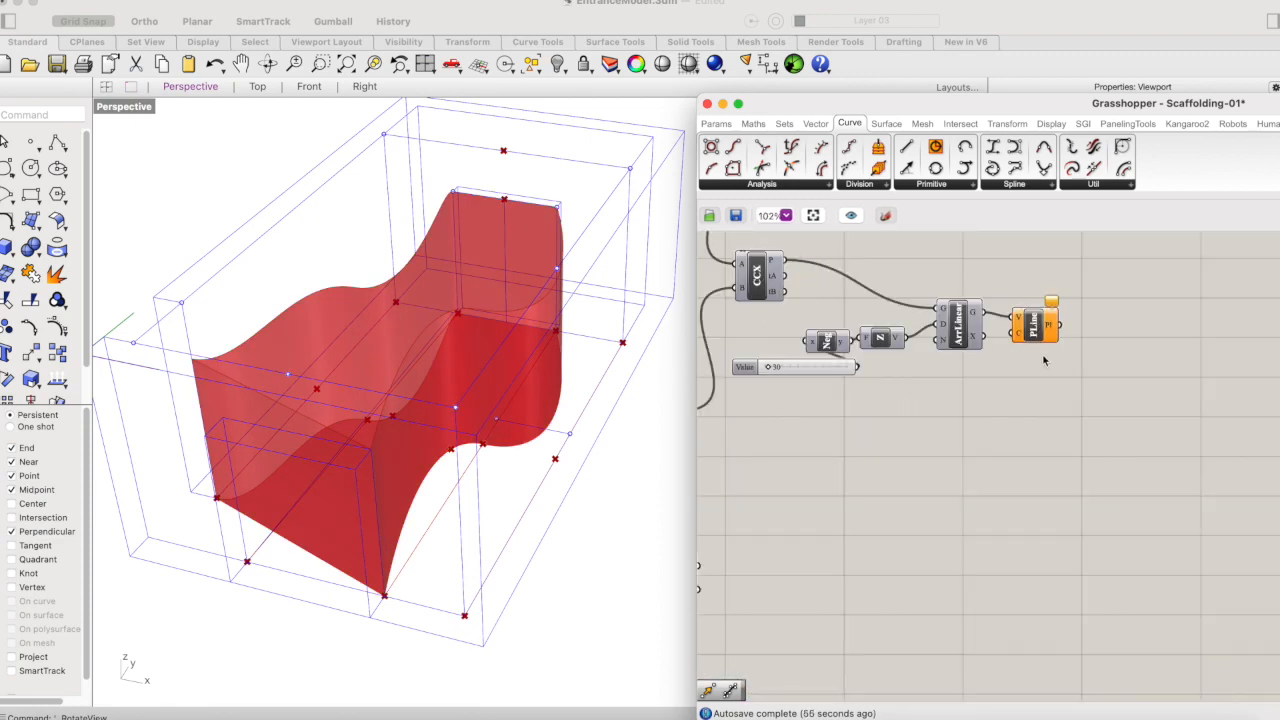
pyautogui.scroll(-5, 1043, 360)
pyautogui.hscroll(-2, 1043, 360)
pyautogui.scroll(1, 1043, 360)
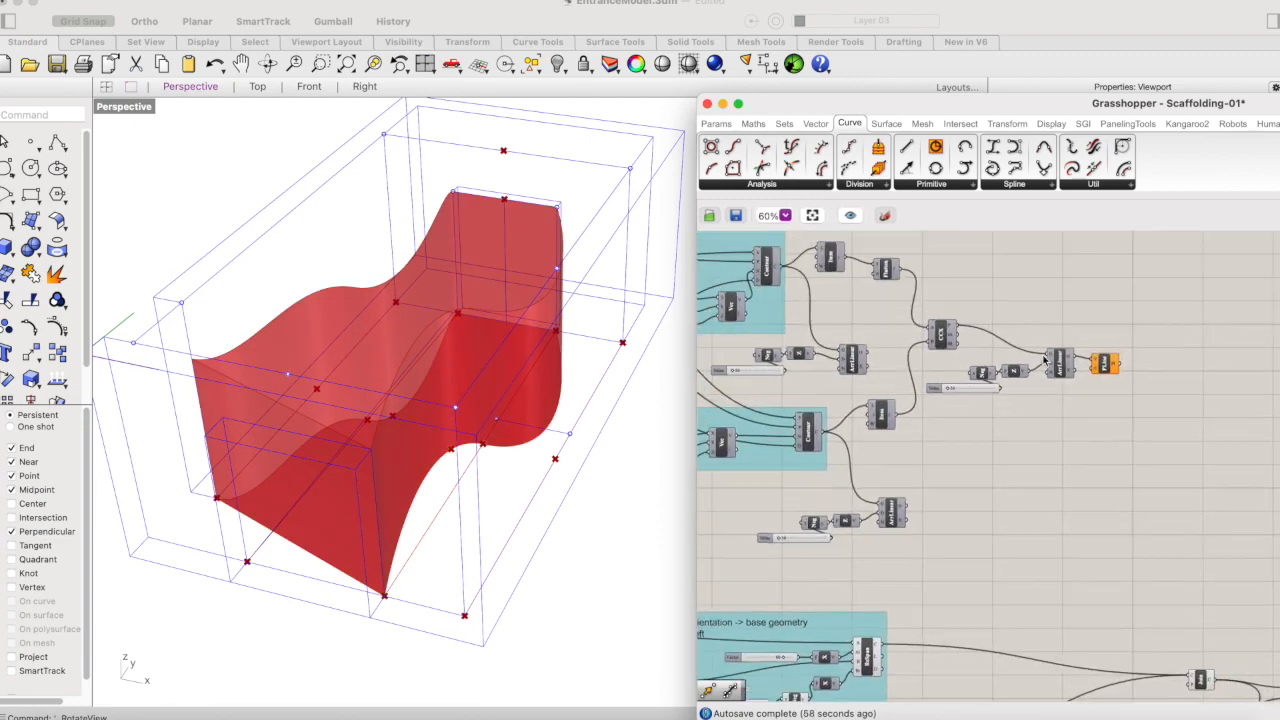